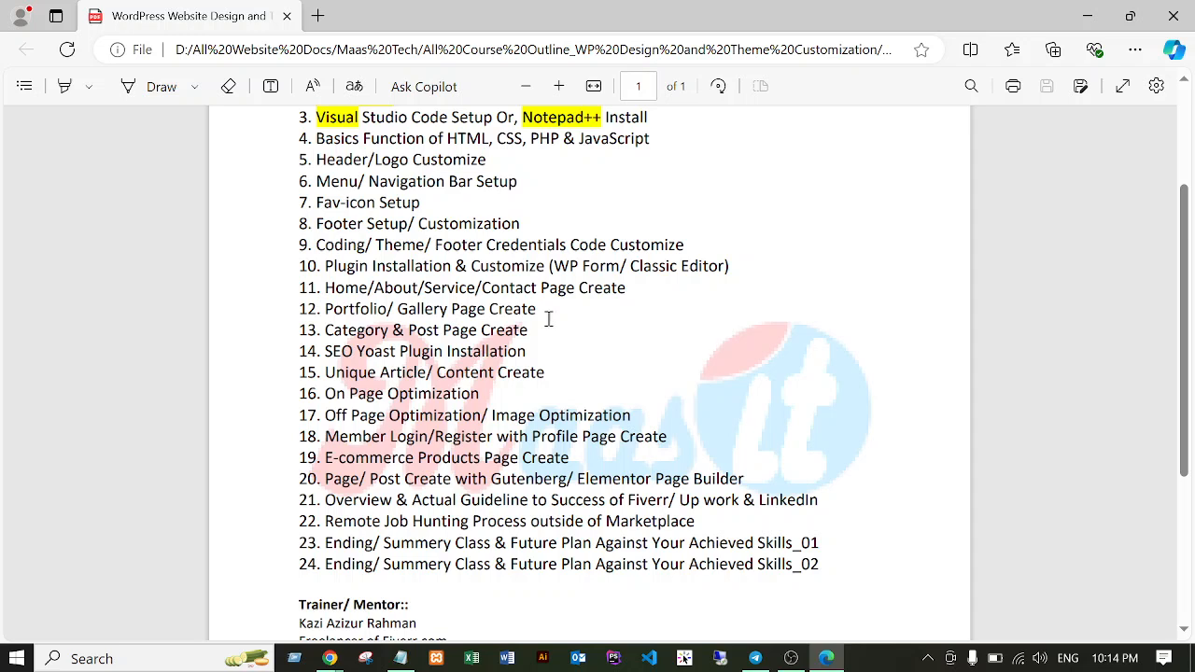
# Review course outline items 13 to 16, from Category & Post Page Create to On Page Optimization.
pyautogui.moveTo(324, 330); pyautogui.dragTo(534, 330)
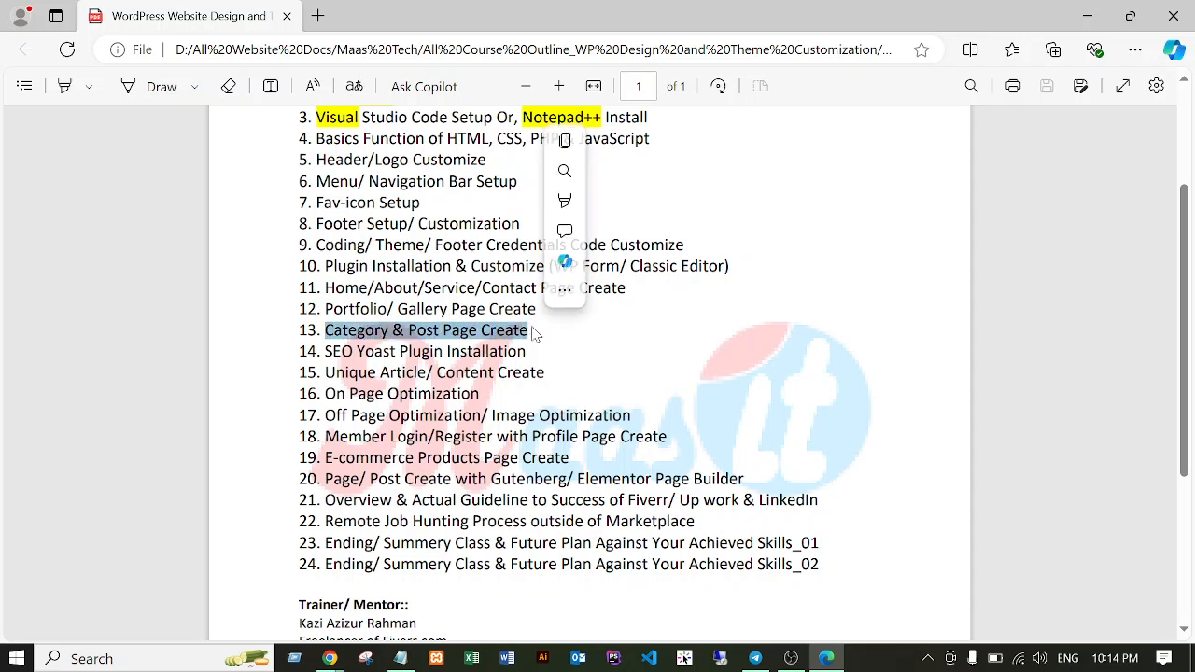
pyautogui.click(560, 338)
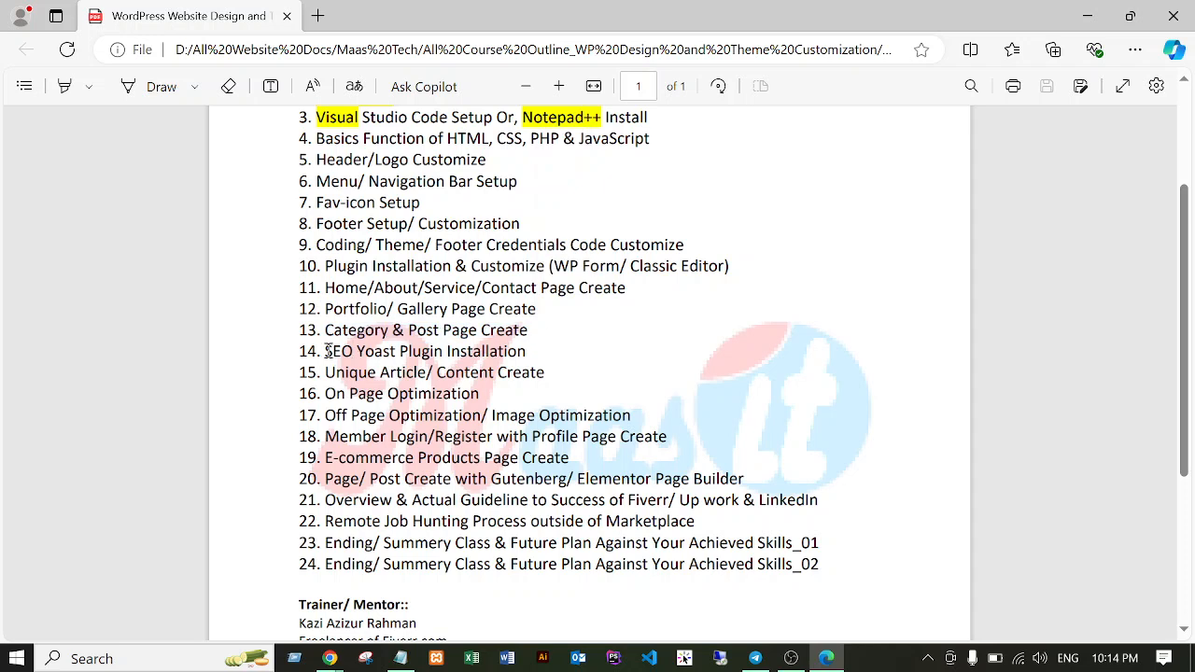
pyautogui.moveTo(328, 349); pyautogui.dragTo(553, 359)
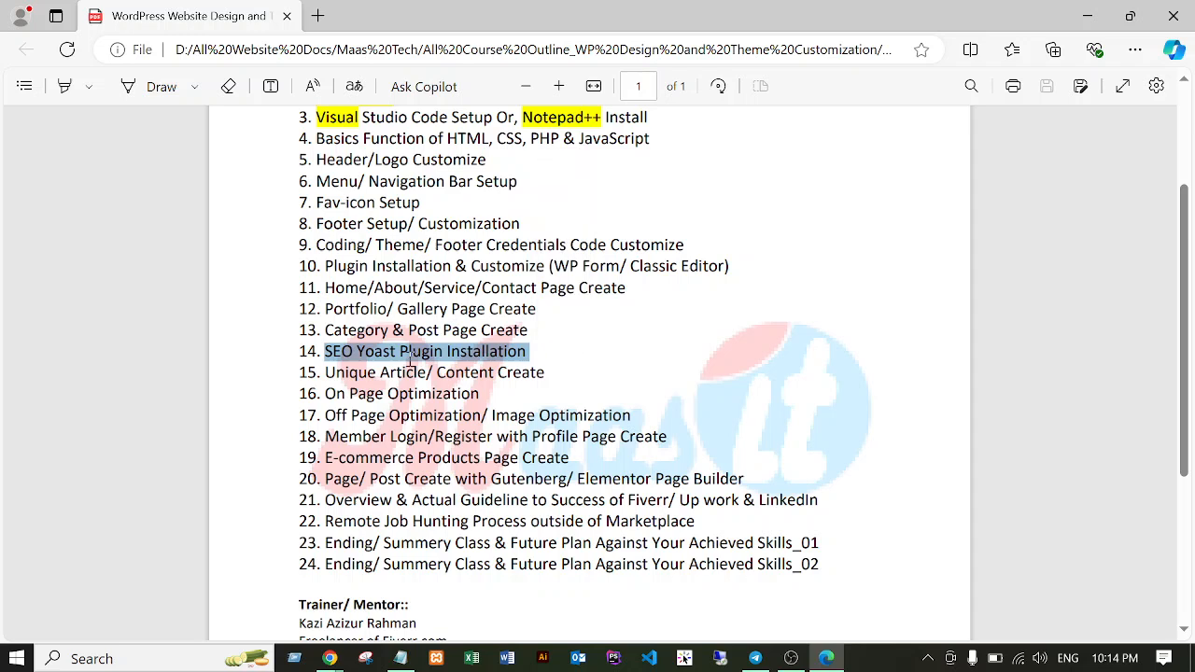
pyautogui.click(343, 353)
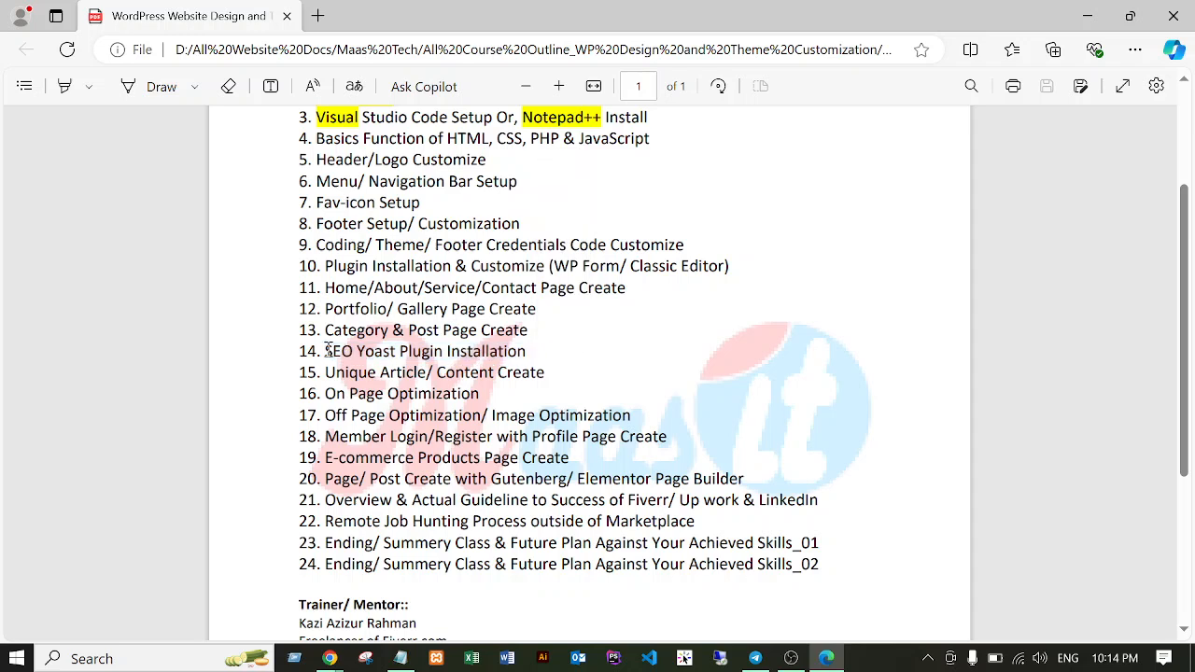
pyautogui.moveTo(325, 352); pyautogui.dragTo(396, 353)
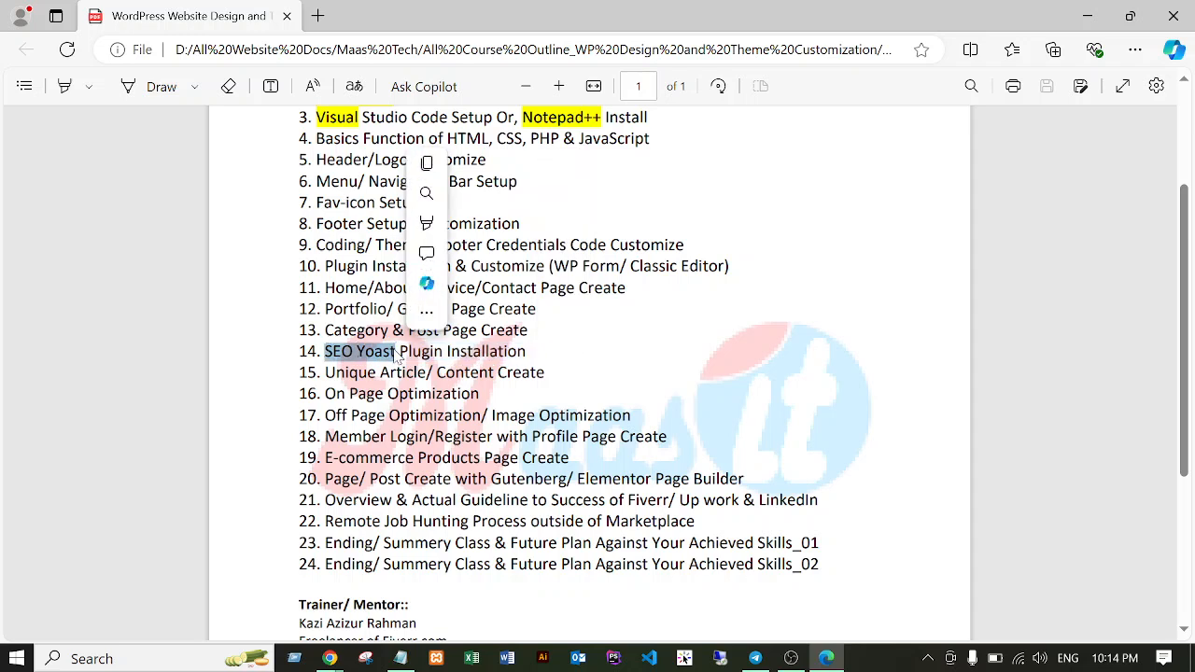
pyautogui.click(579, 364)
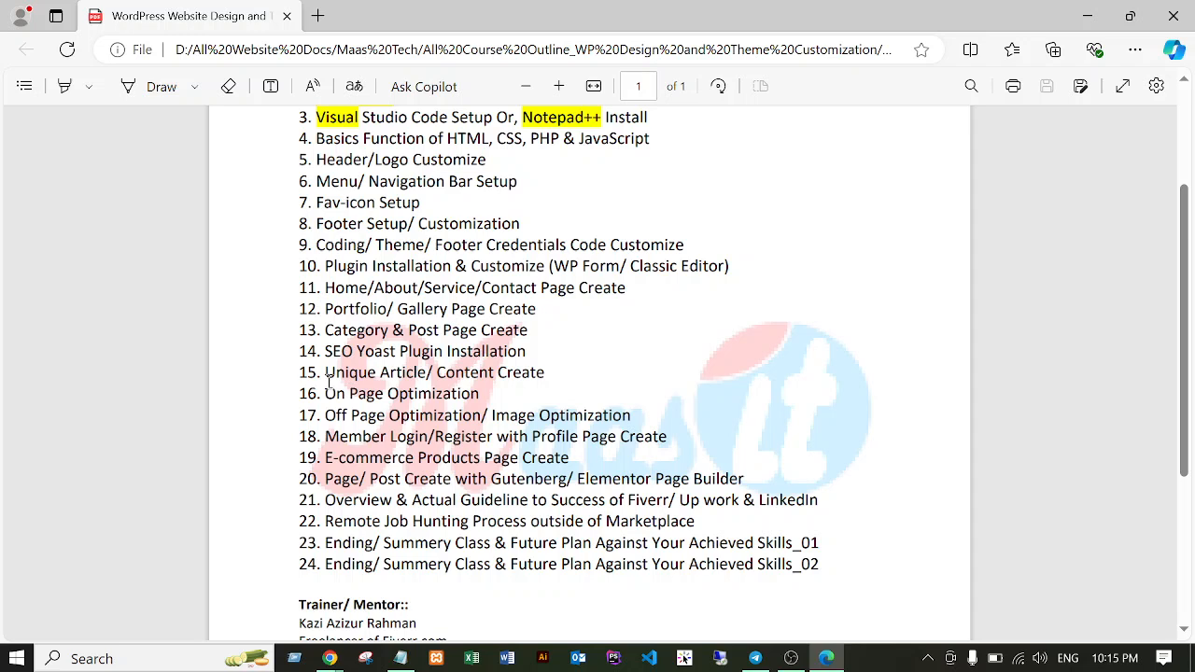
pyautogui.moveTo(327, 373); pyautogui.dragTo(549, 369)
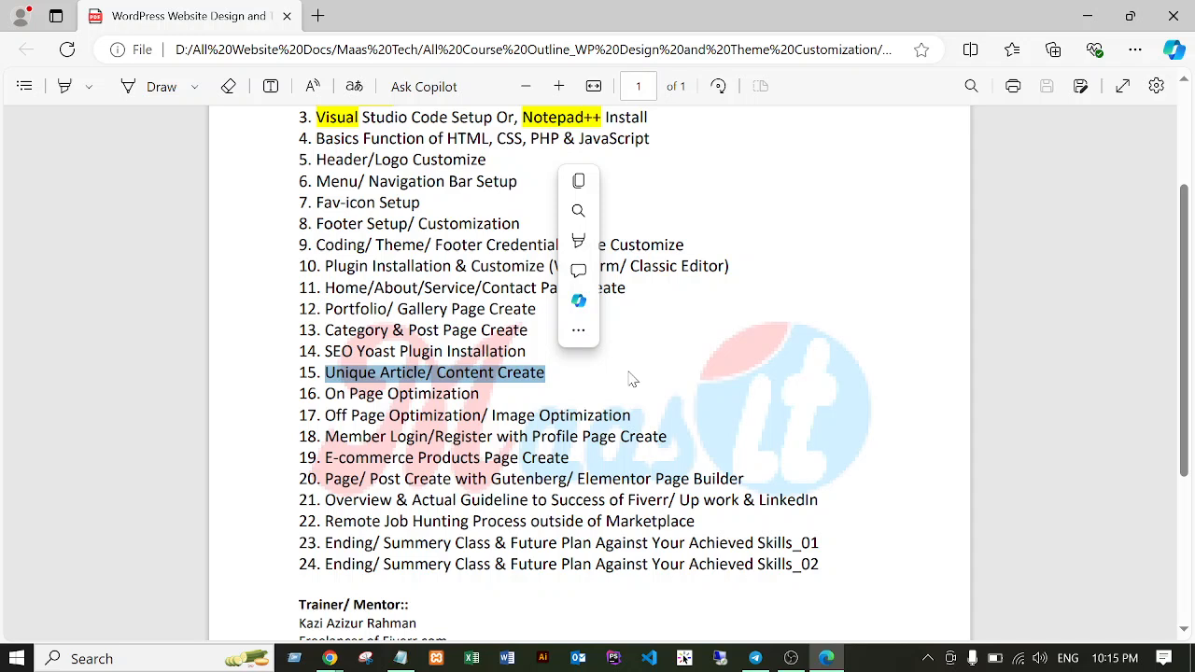
pyautogui.moveTo(544, 375); pyautogui.dragTo(547, 380)
pyautogui.click(554, 375)
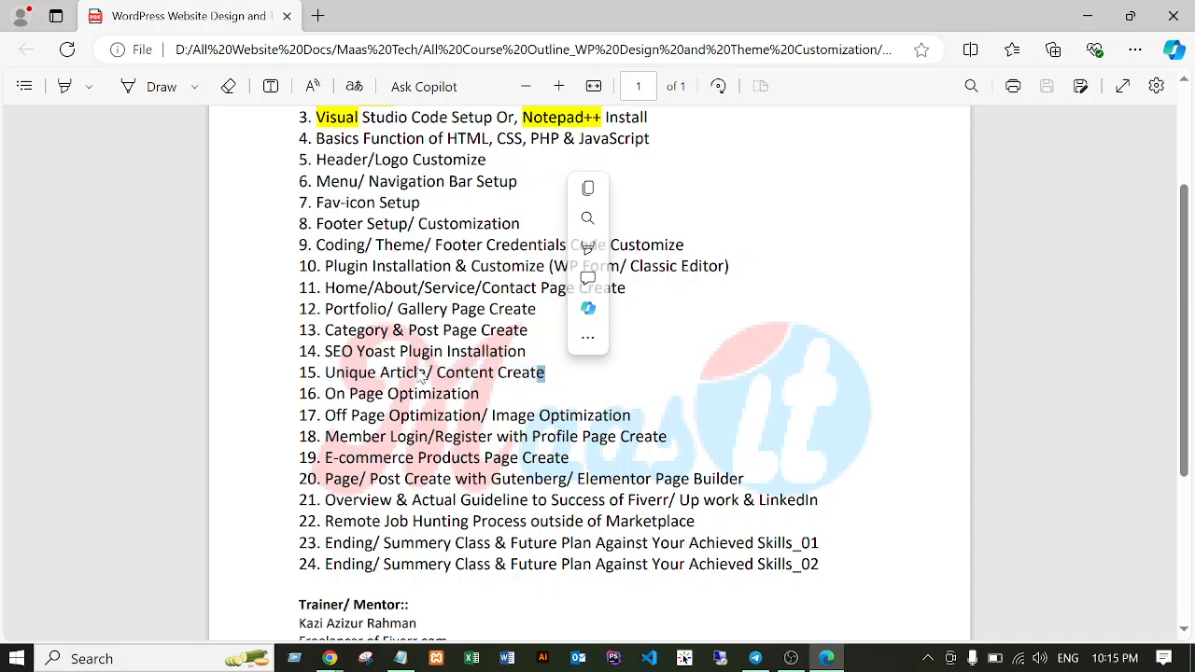
pyautogui.click(362, 365)
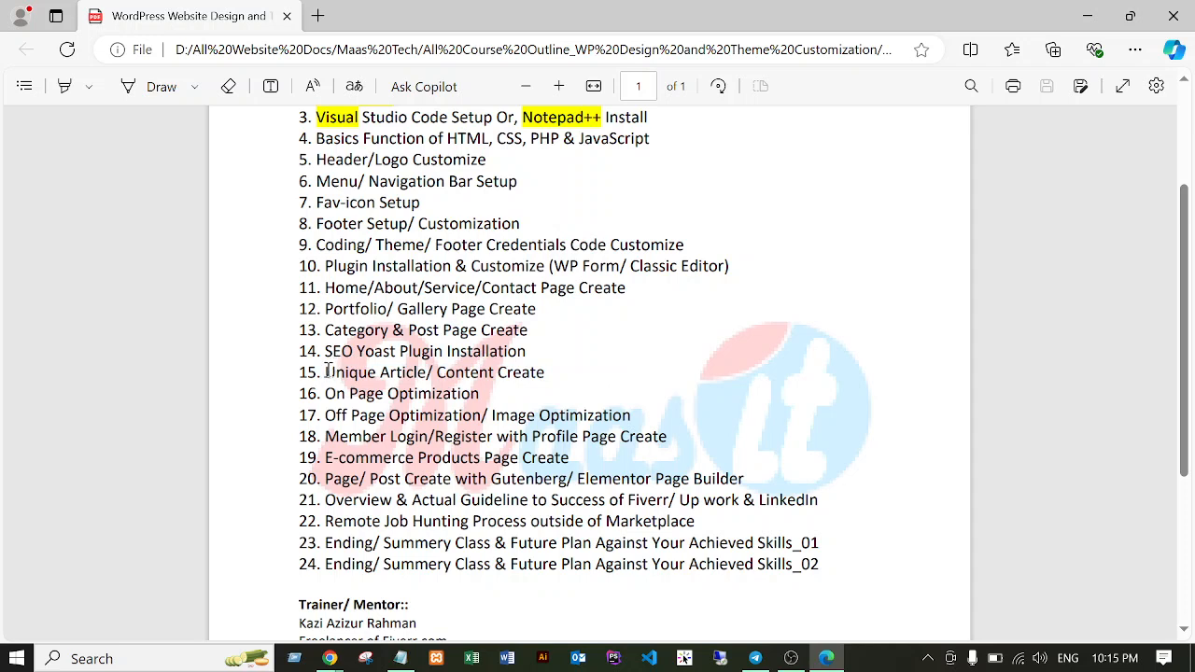
pyautogui.moveTo(329, 366); pyautogui.dragTo(545, 381)
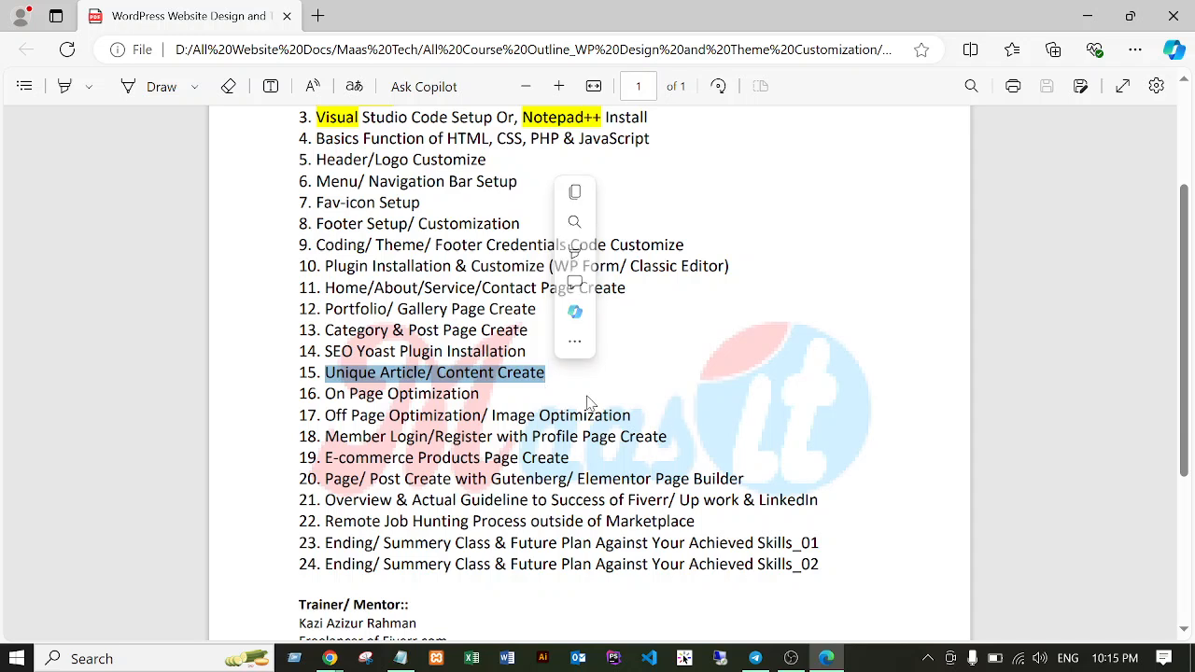
pyautogui.click(545, 384)
pyautogui.moveTo(536, 377); pyautogui.dragTo(529, 377)
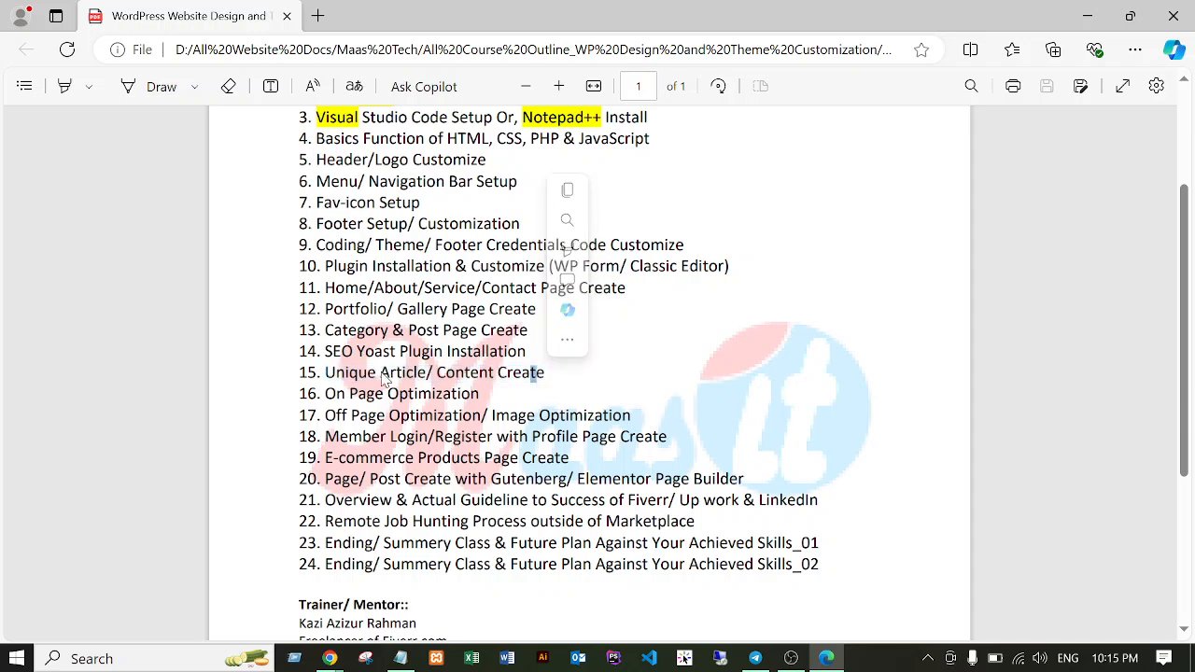
pyautogui.moveTo(376, 377); pyautogui.dragTo(368, 377)
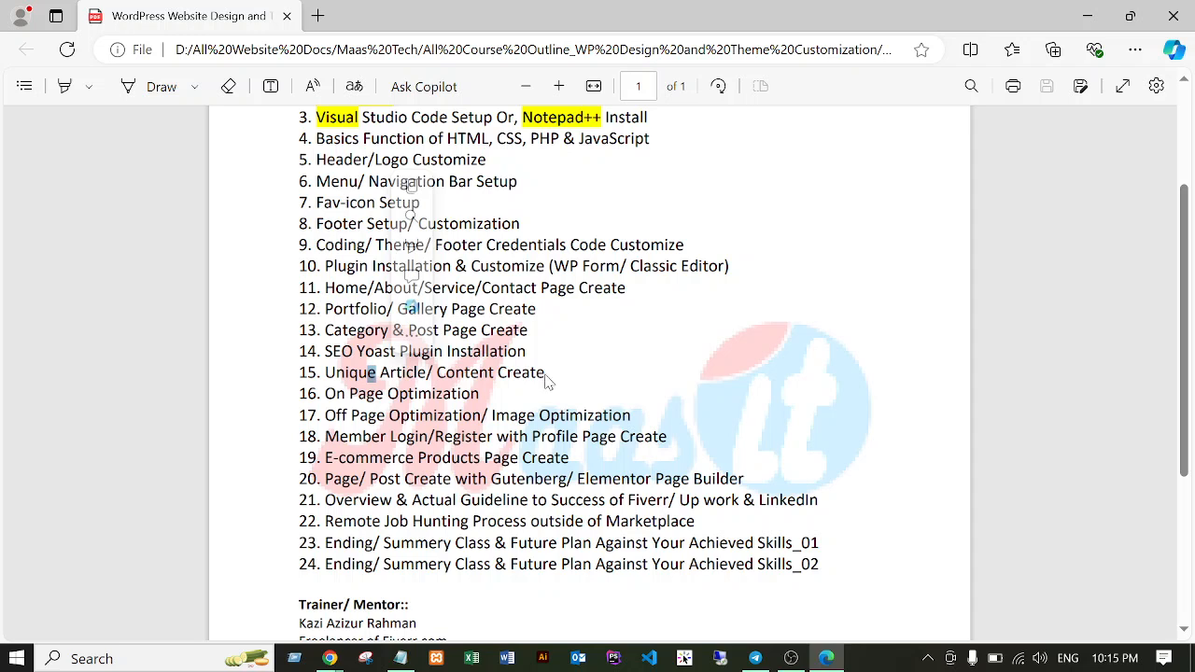
pyautogui.click(548, 372)
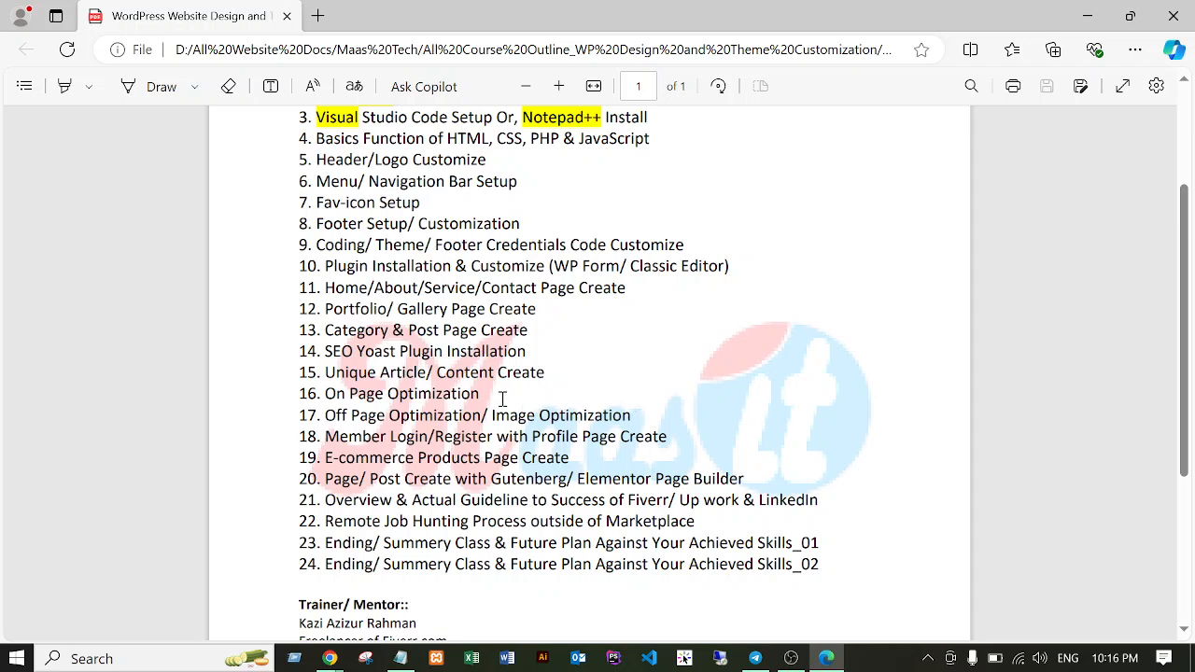
pyautogui.moveTo(481, 393); pyautogui.dragTo(418, 393)
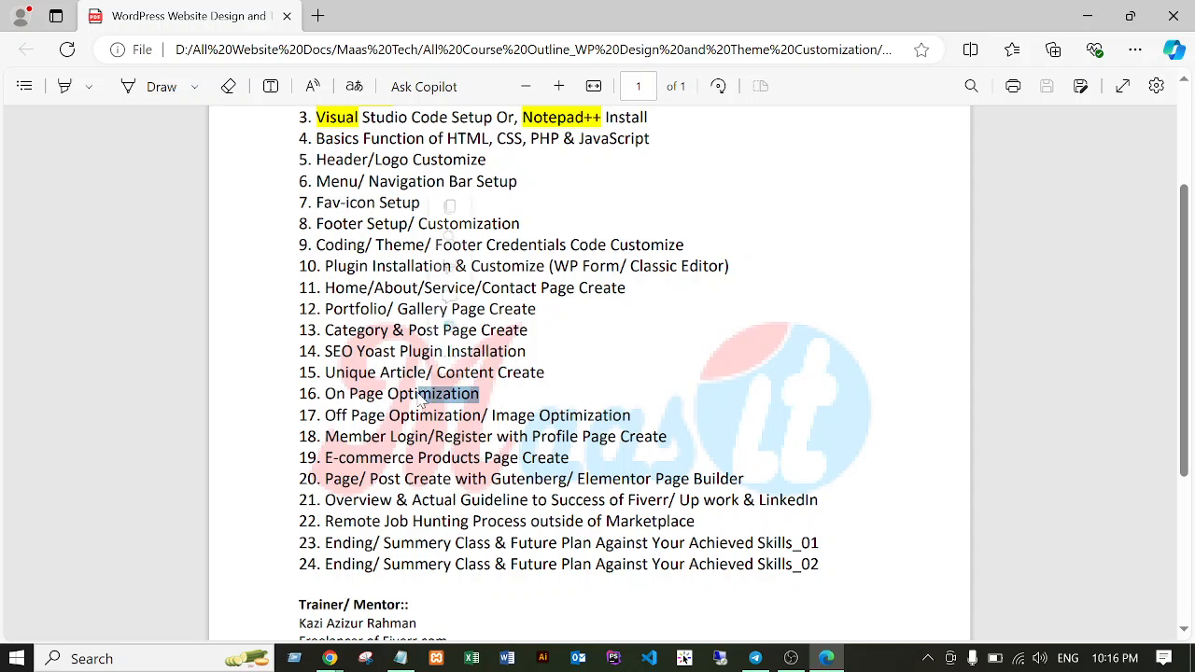
pyautogui.click(327, 349)
pyautogui.moveTo(327, 349); pyautogui.dragTo(534, 360)
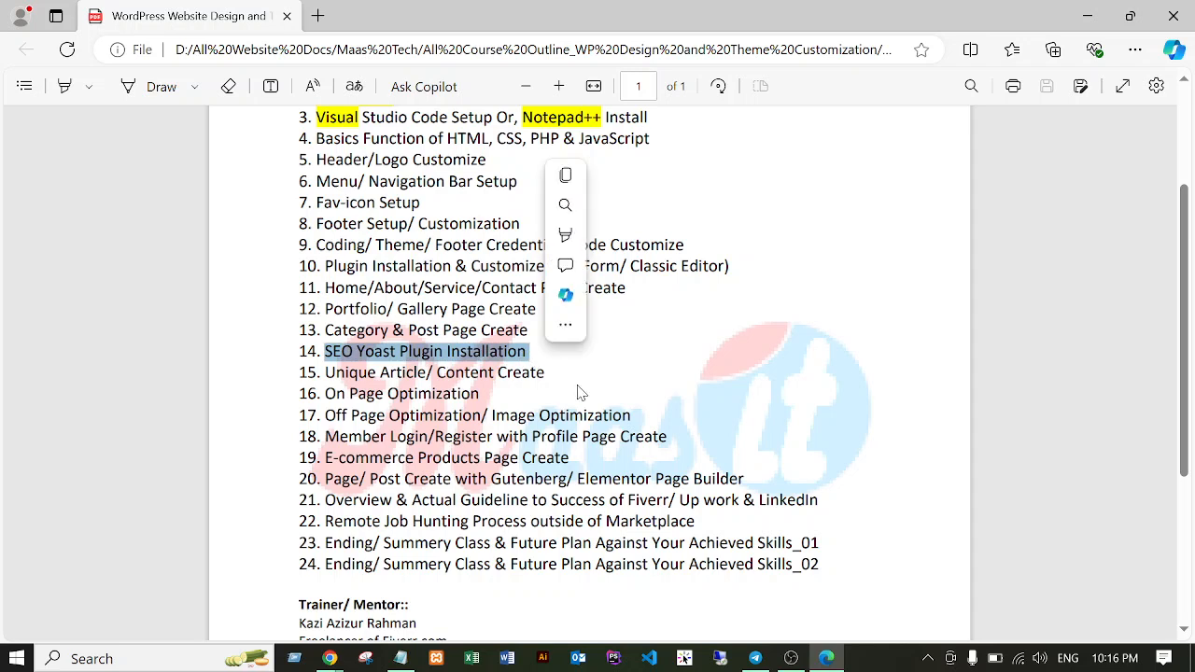
pyautogui.click(551, 381)
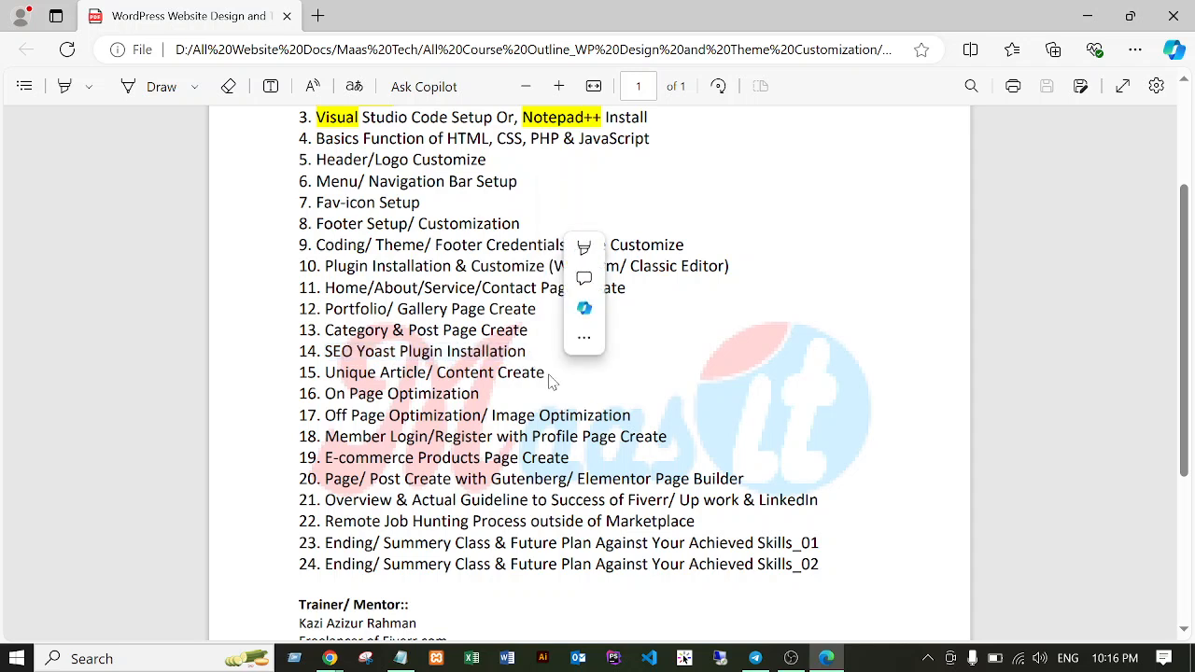
pyautogui.click(549, 375)
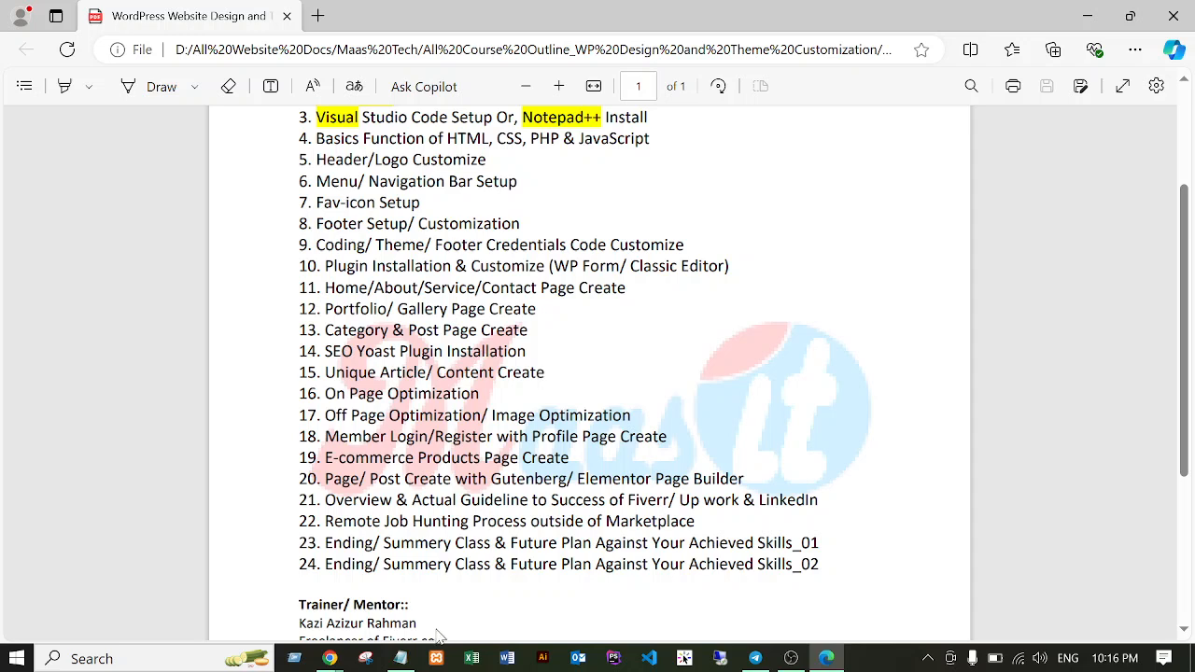
# Switch to the Chrome window showing the WordPress One site and search Google for "flood in bangladesh" in a new tab.
pyautogui.moveTo(332, 661)
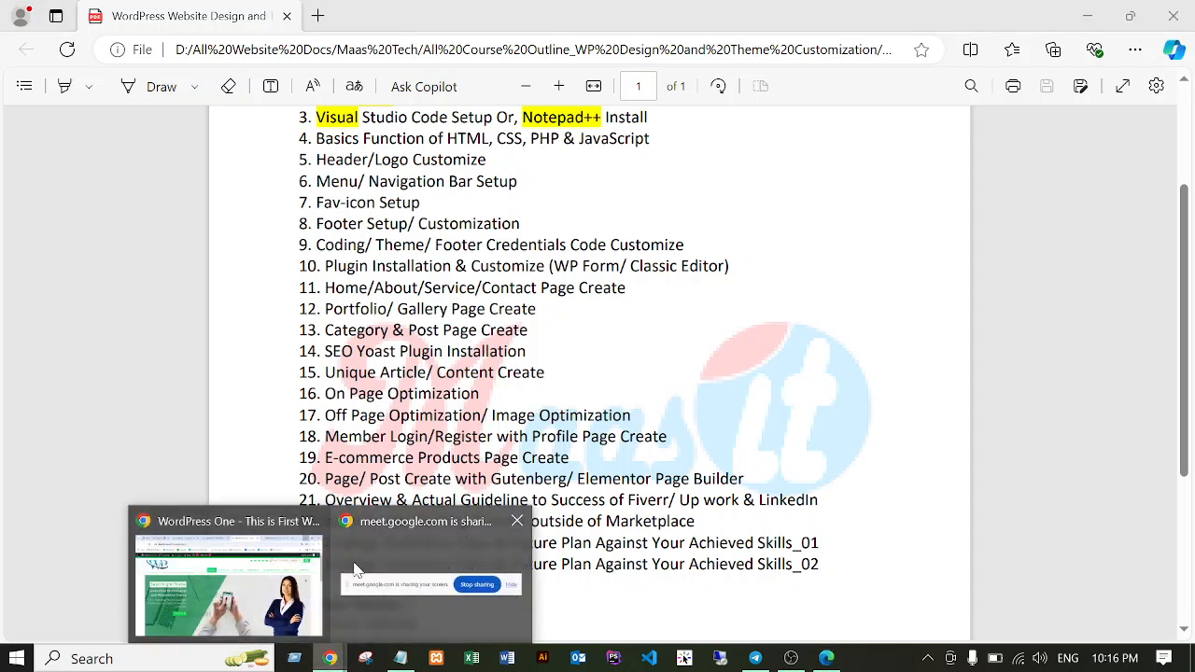
pyautogui.click(280, 616)
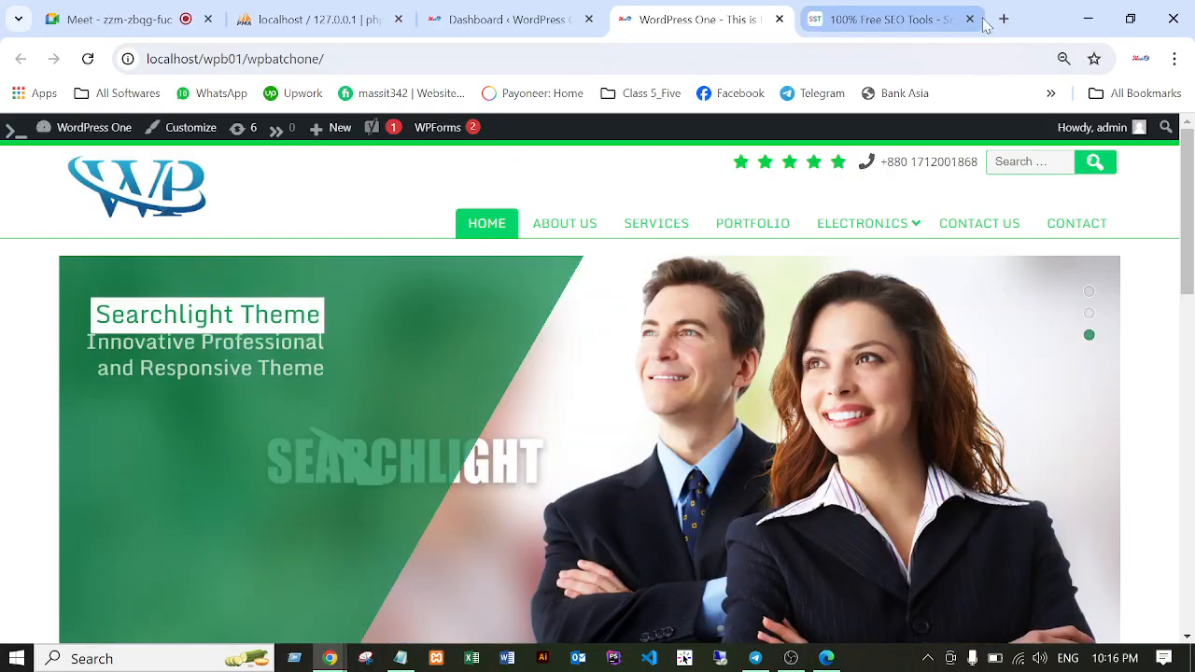
pyautogui.click(1003, 18)
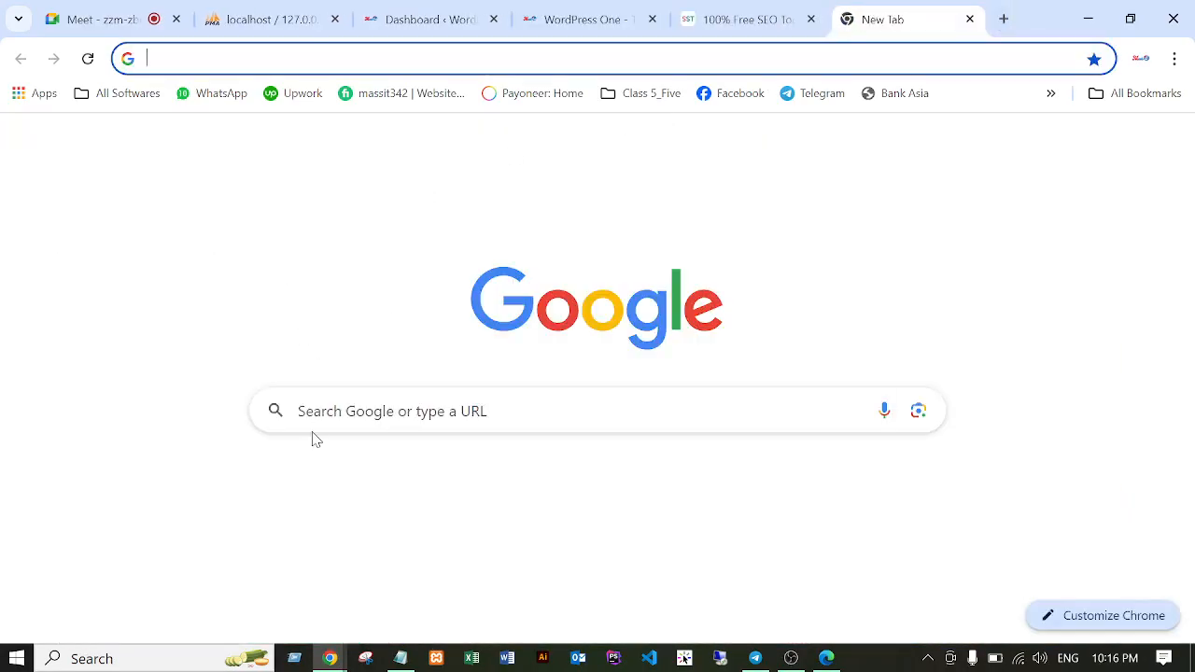
pyautogui.click(313, 408)
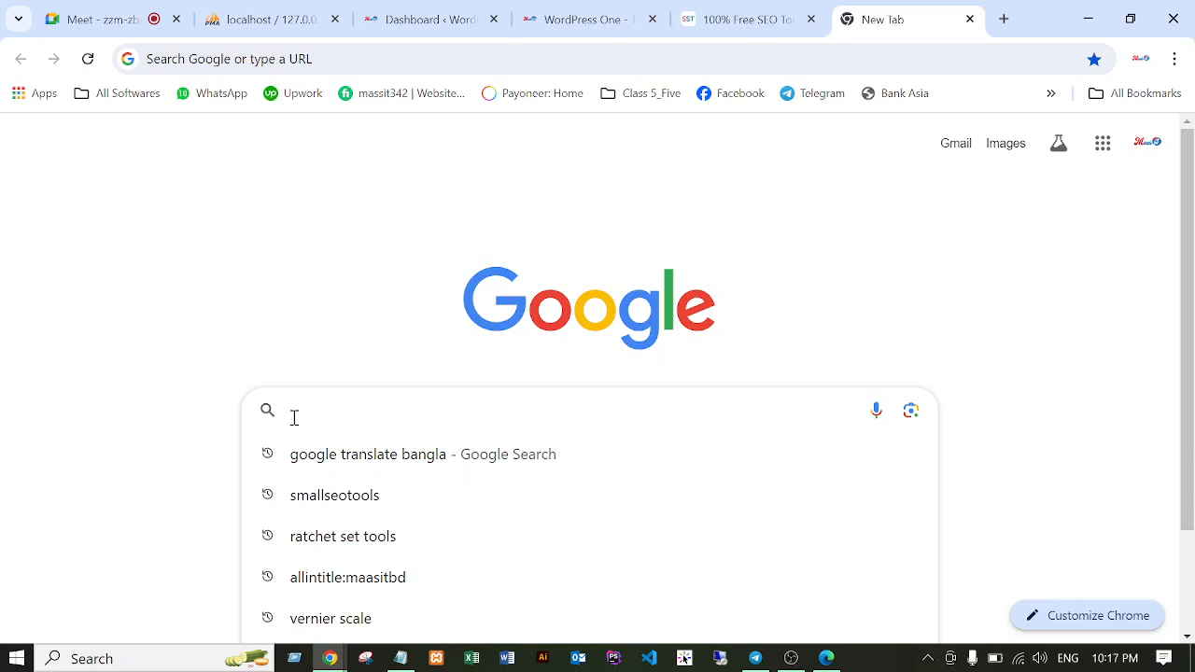
pyautogui.write('flood')
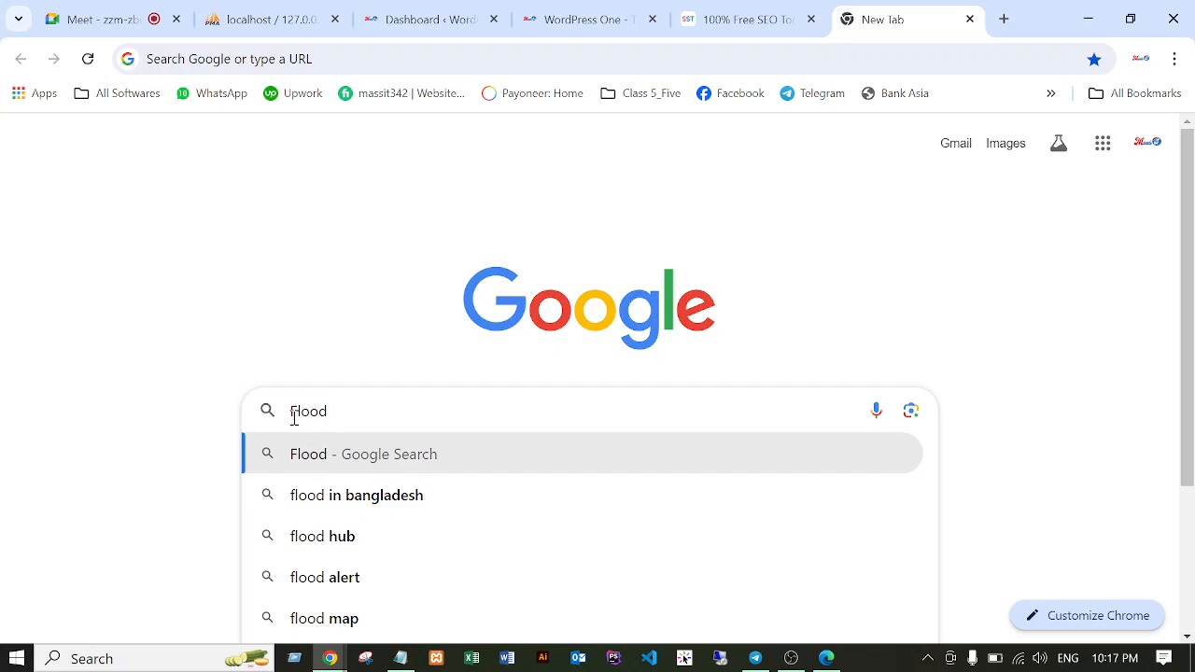
pyautogui.click(362, 493)
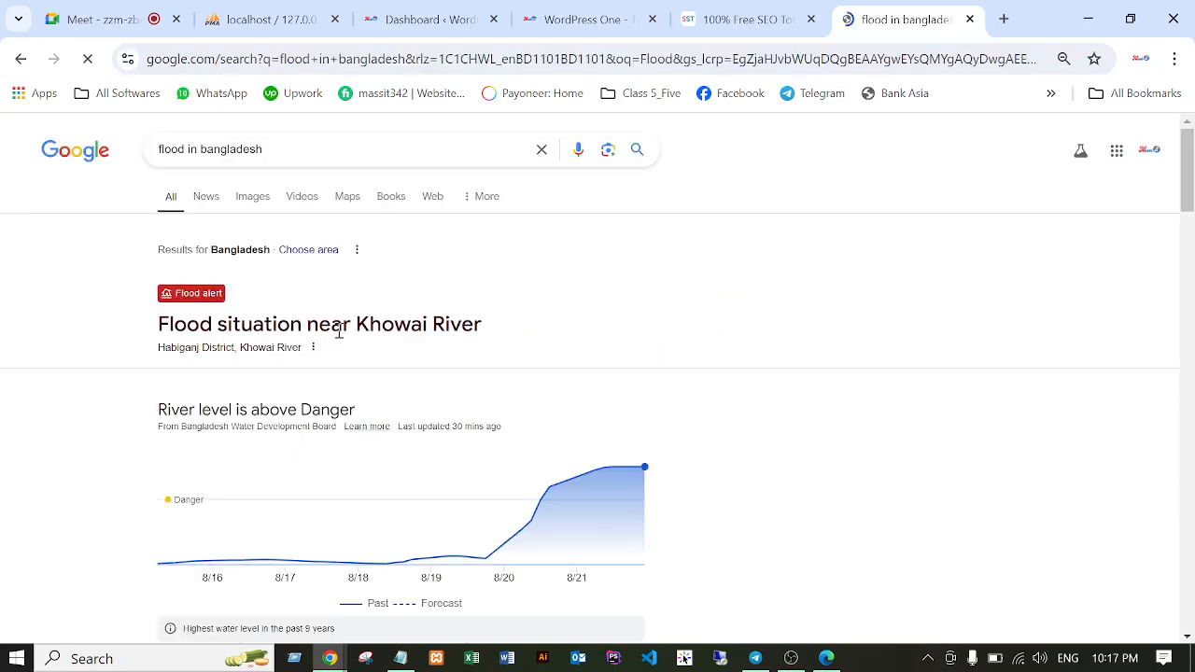
# Narrow the Google search to "flood in feni district bangladesh".
pyautogui.click(195, 149)
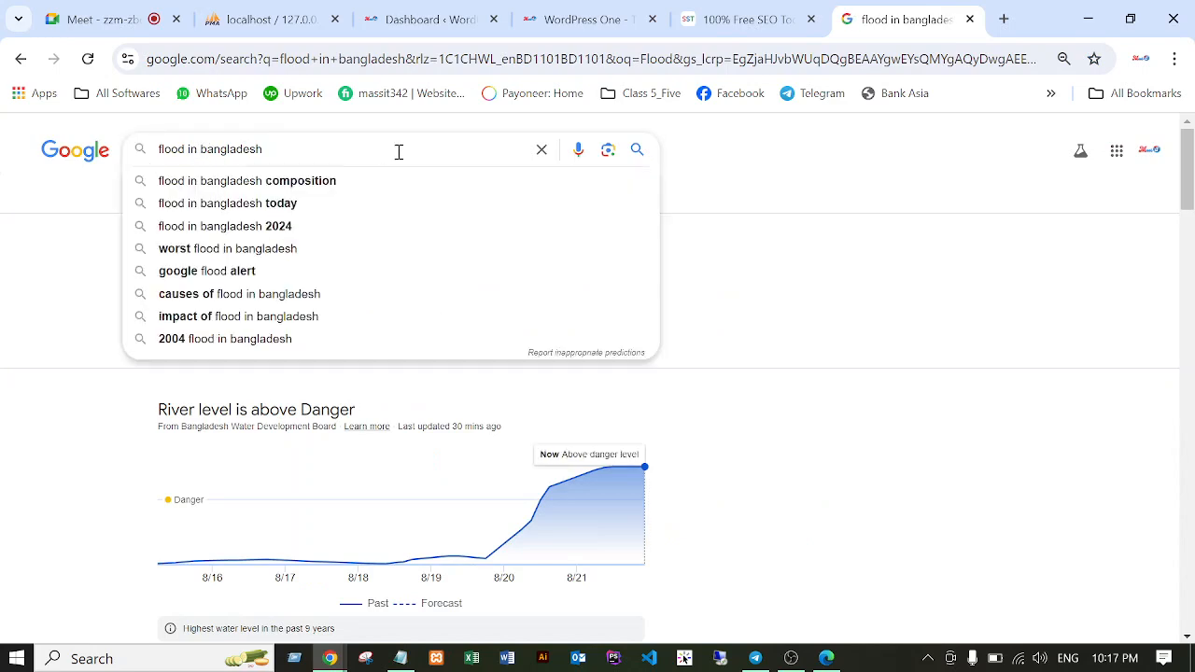
pyautogui.write('Feni')
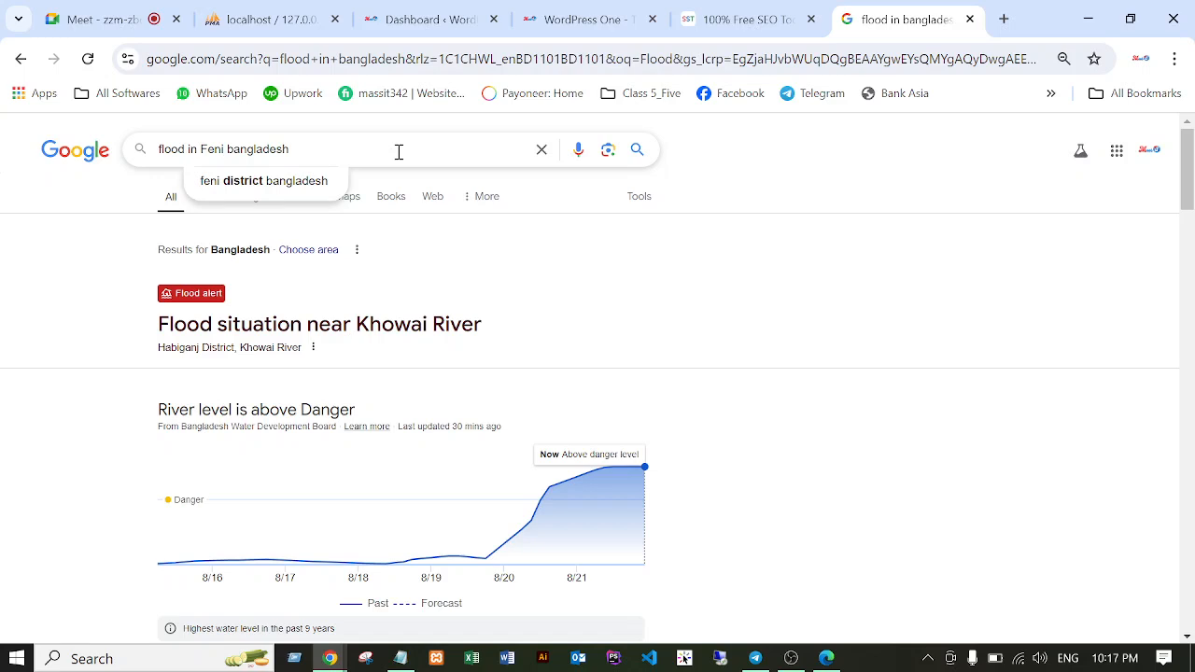
pyautogui.click(267, 185)
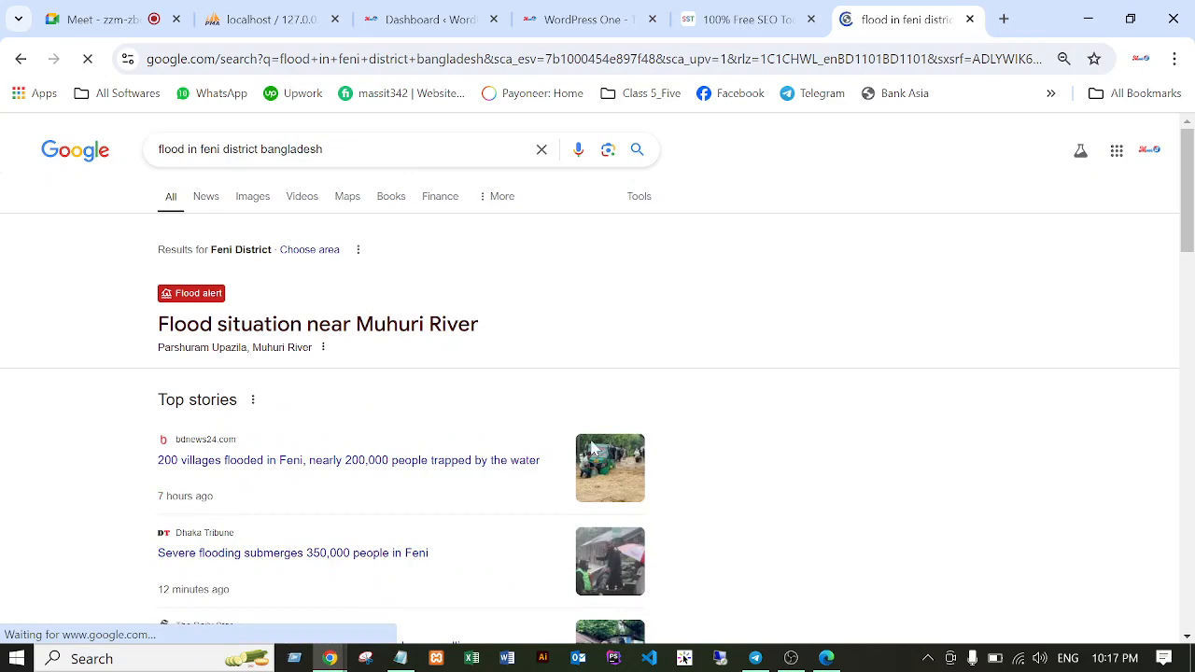
# Examine the flood alert, the top news stories and their sources in the Feni district search results.
pyautogui.scroll(-1, 614, 411)
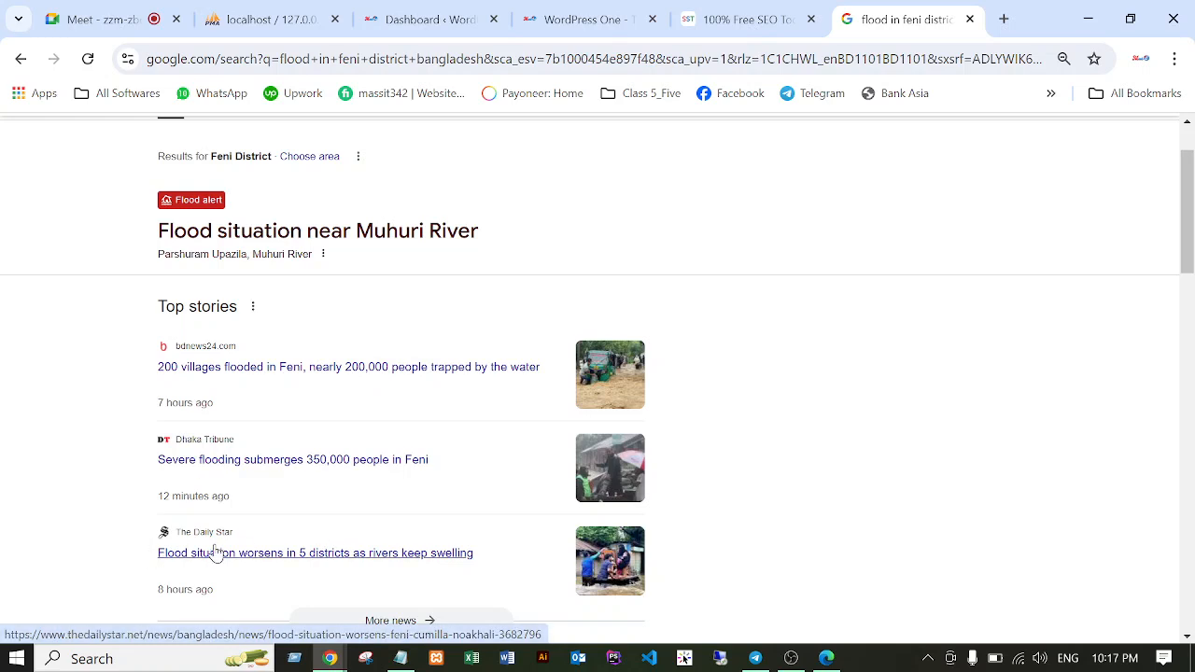
pyautogui.scroll(-2, 285, 528)
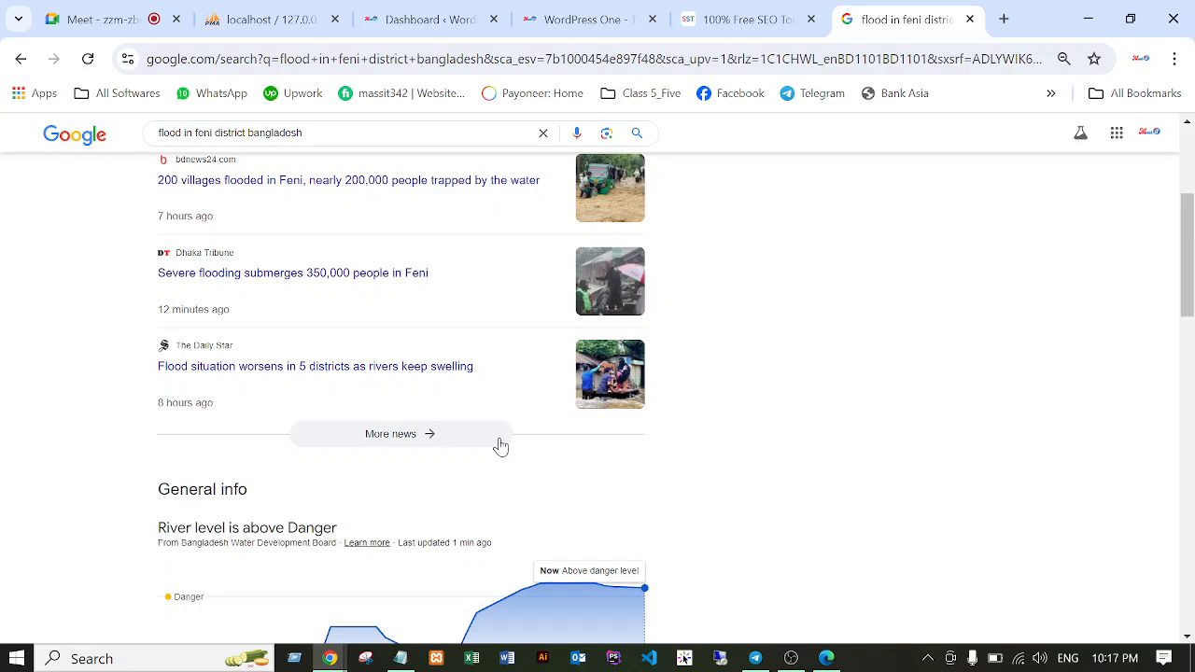
pyautogui.scroll(1, 214, 445)
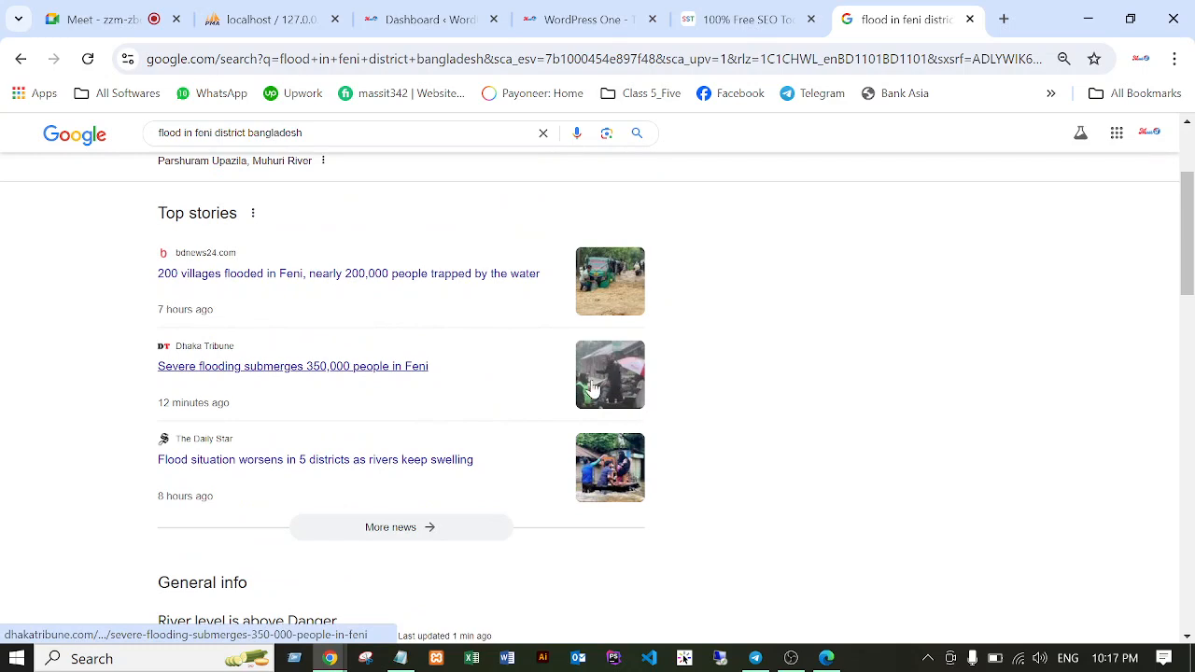
pyautogui.scroll(1, 785, 406)
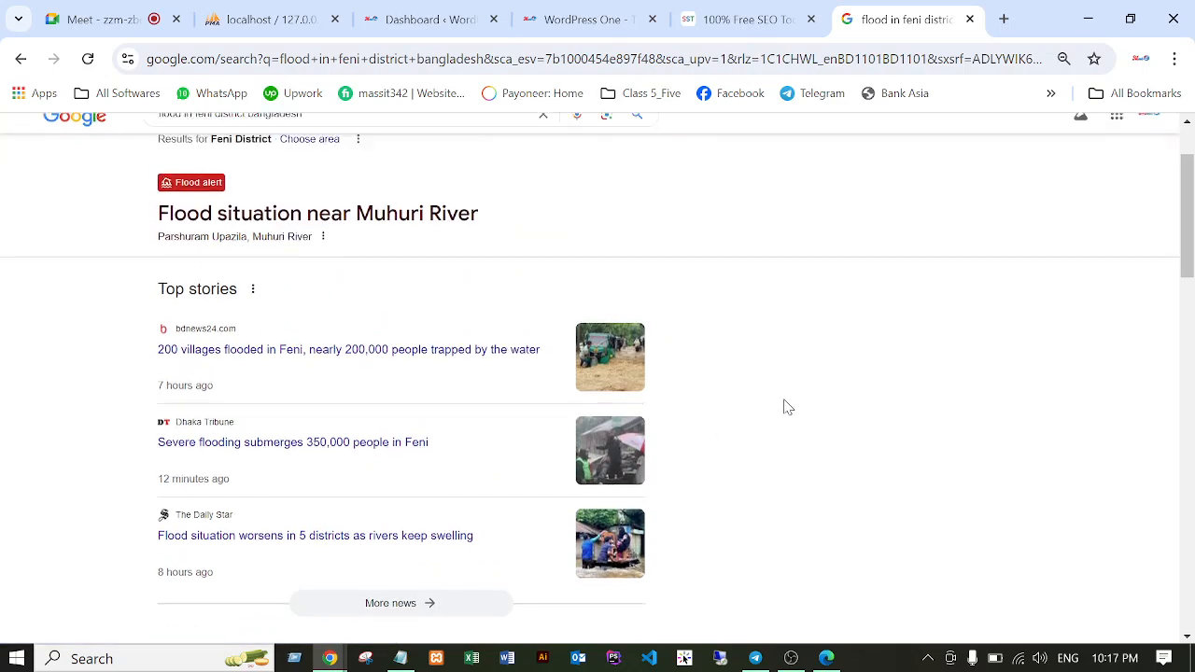
pyautogui.scroll(2, 785, 406)
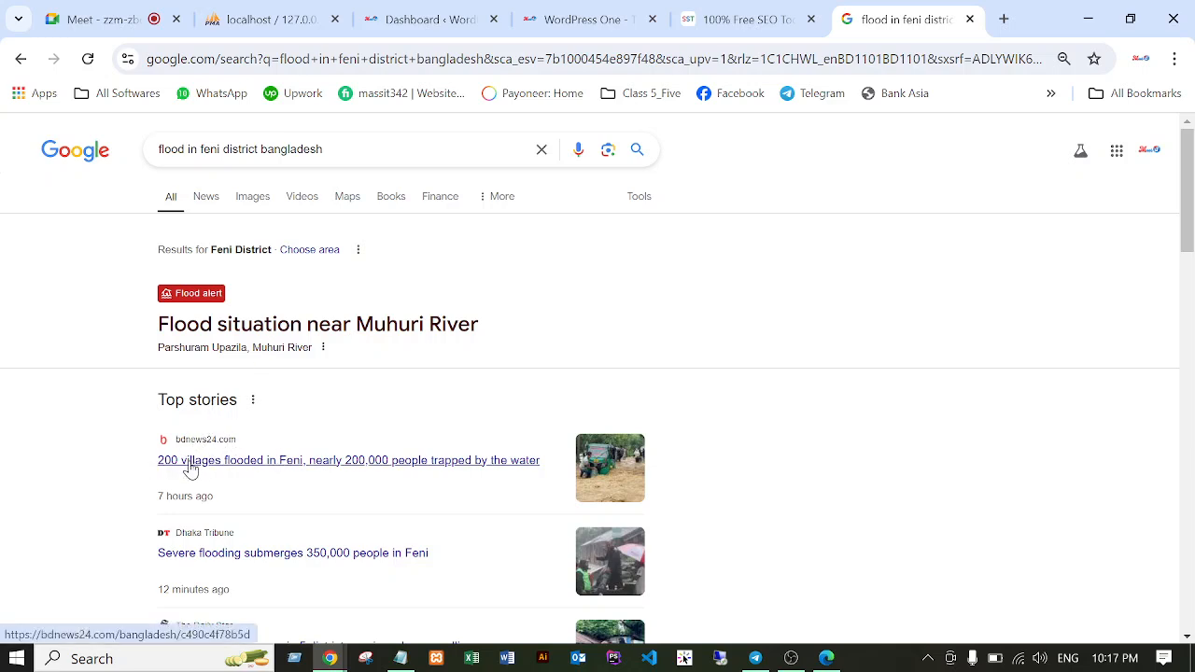
pyautogui.scroll(-2, 200, 462)
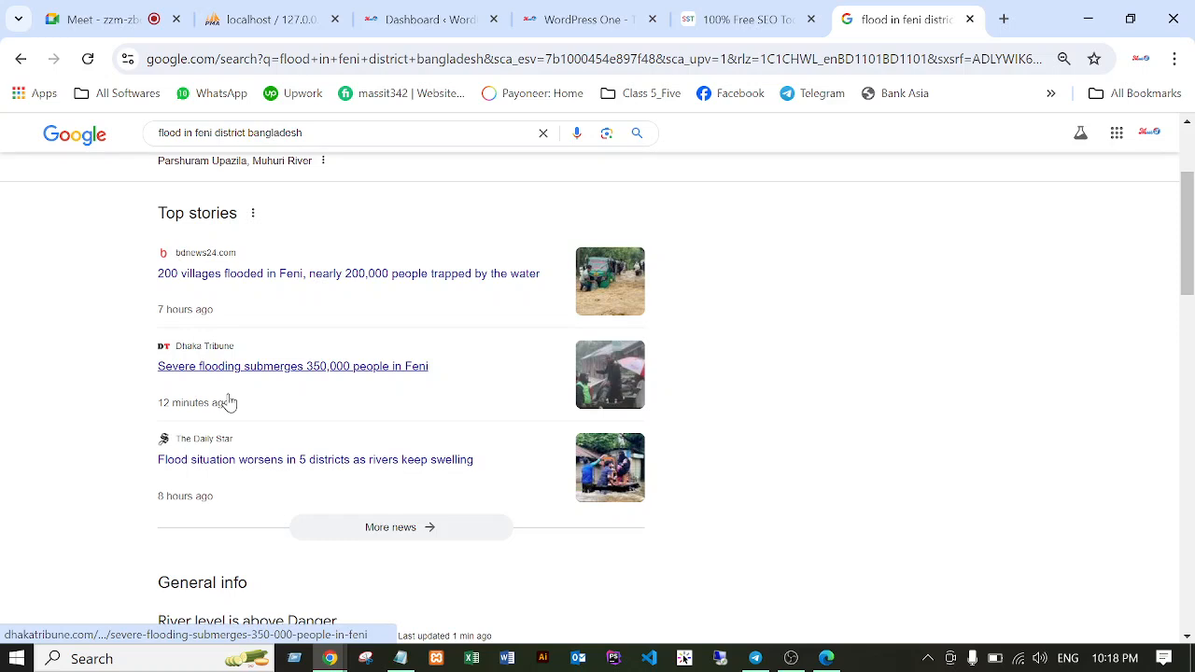
pyautogui.scroll(2, 229, 401)
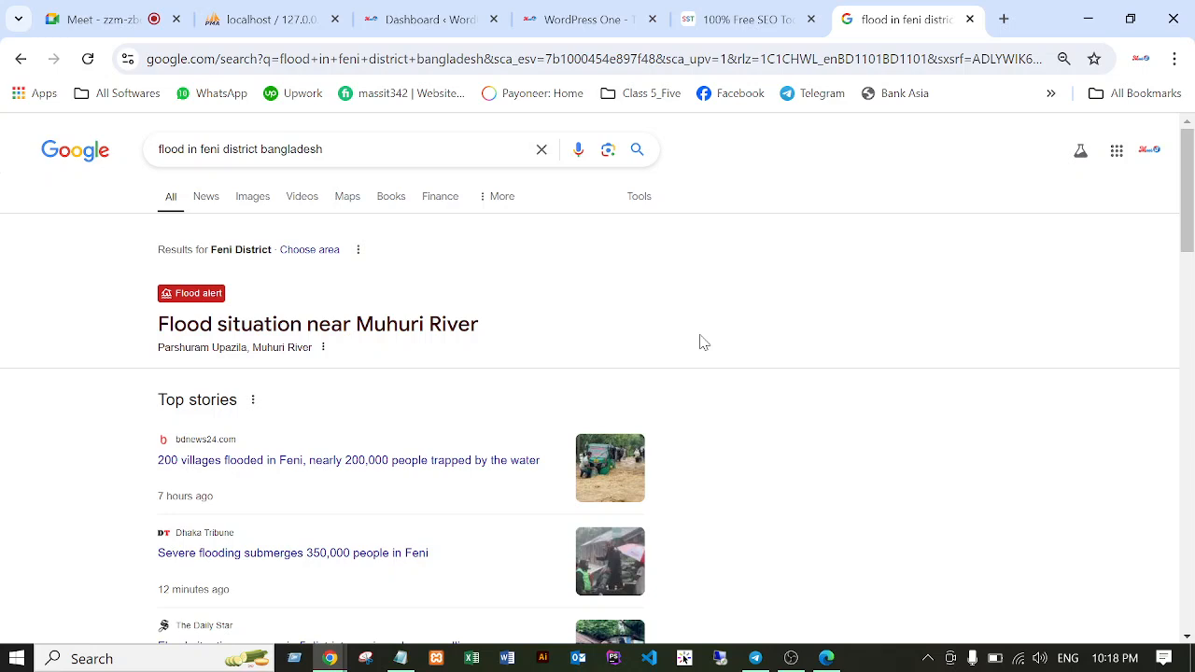
pyautogui.scroll(-2, 704, 342)
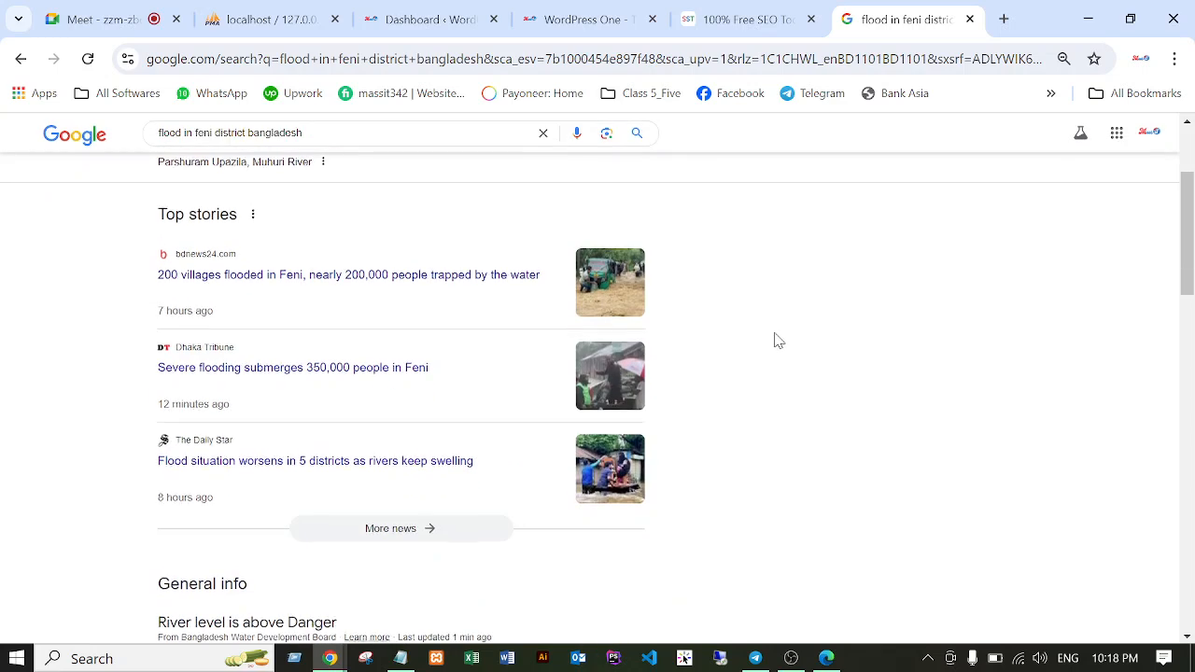
pyautogui.scroll(2, 776, 340)
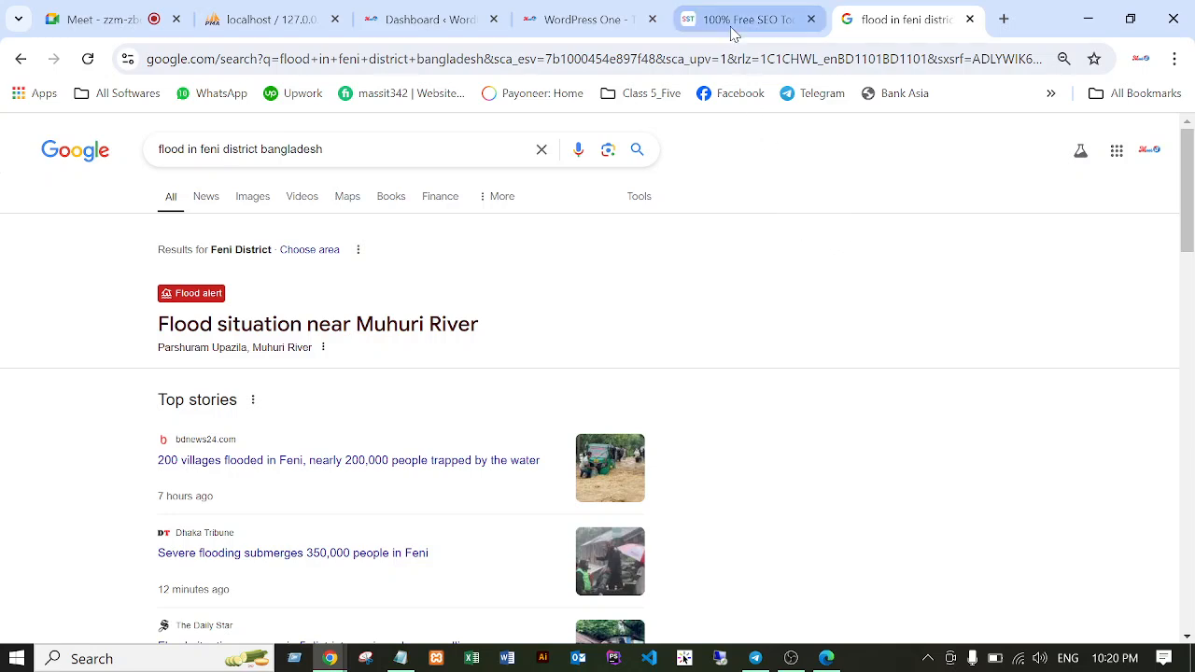
# Return to the WordPress One site and look over the 5G mobile posts on its home page.
pyautogui.click(584, 13)
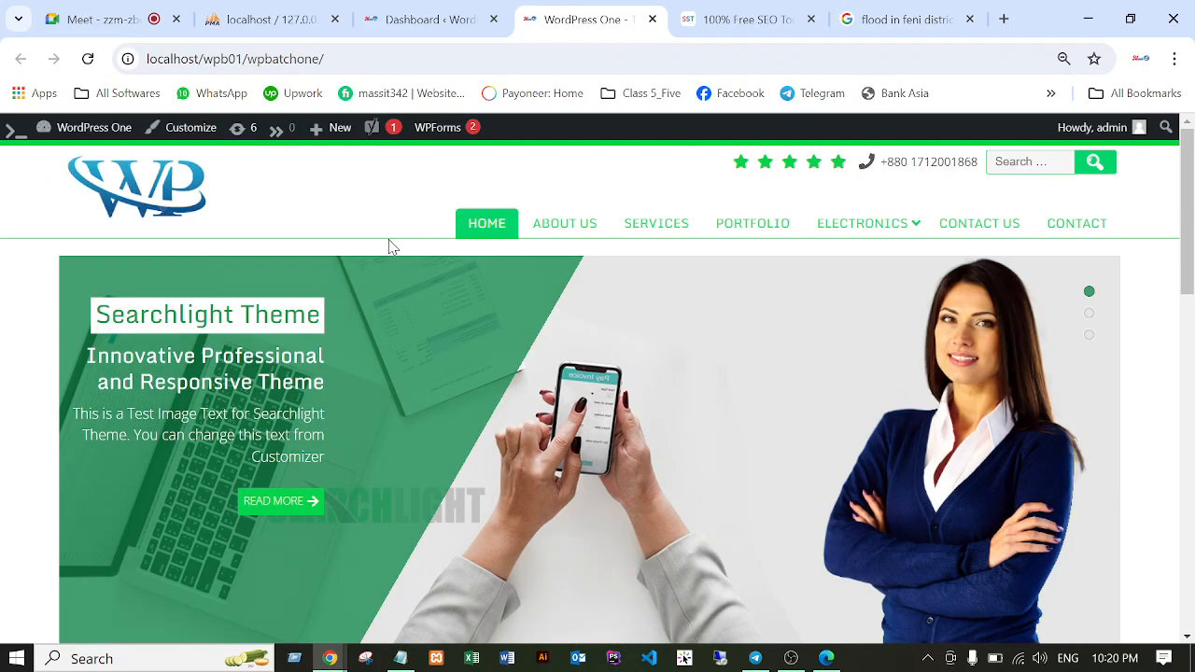
pyautogui.scroll(-15, 414, 435)
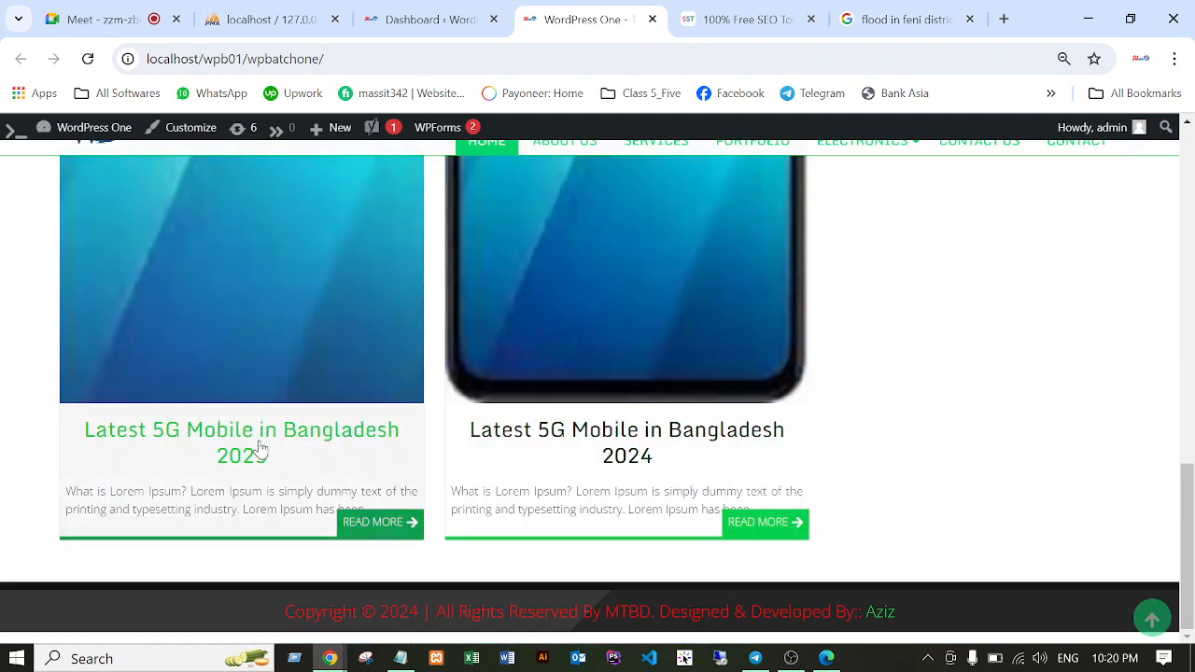
pyautogui.scroll(2, 968, 370)
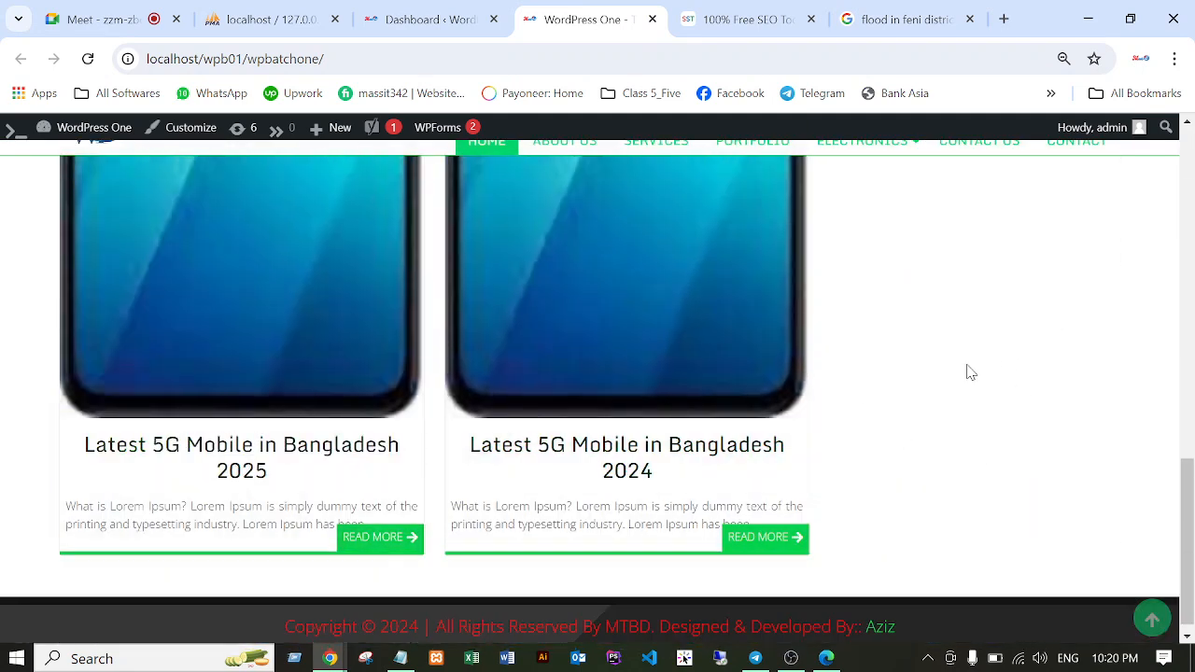
pyautogui.scroll(4, 948, 381)
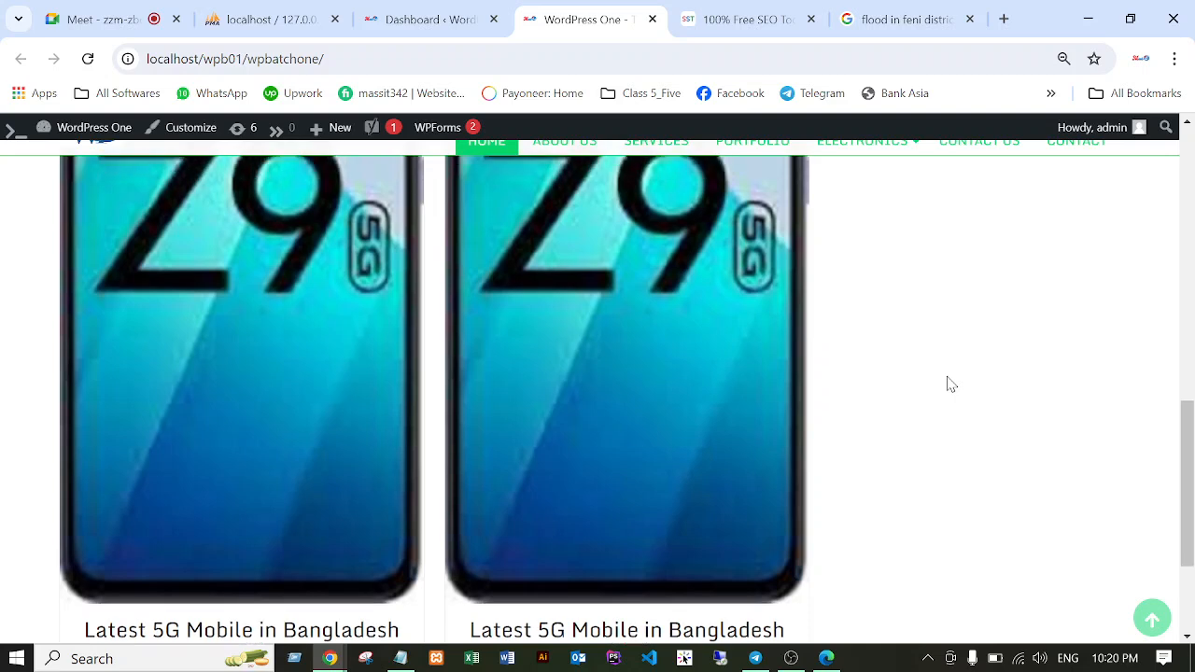
# Open the bookmarked ChatGPT site in a new browser tab.
pyautogui.click(1003, 19)
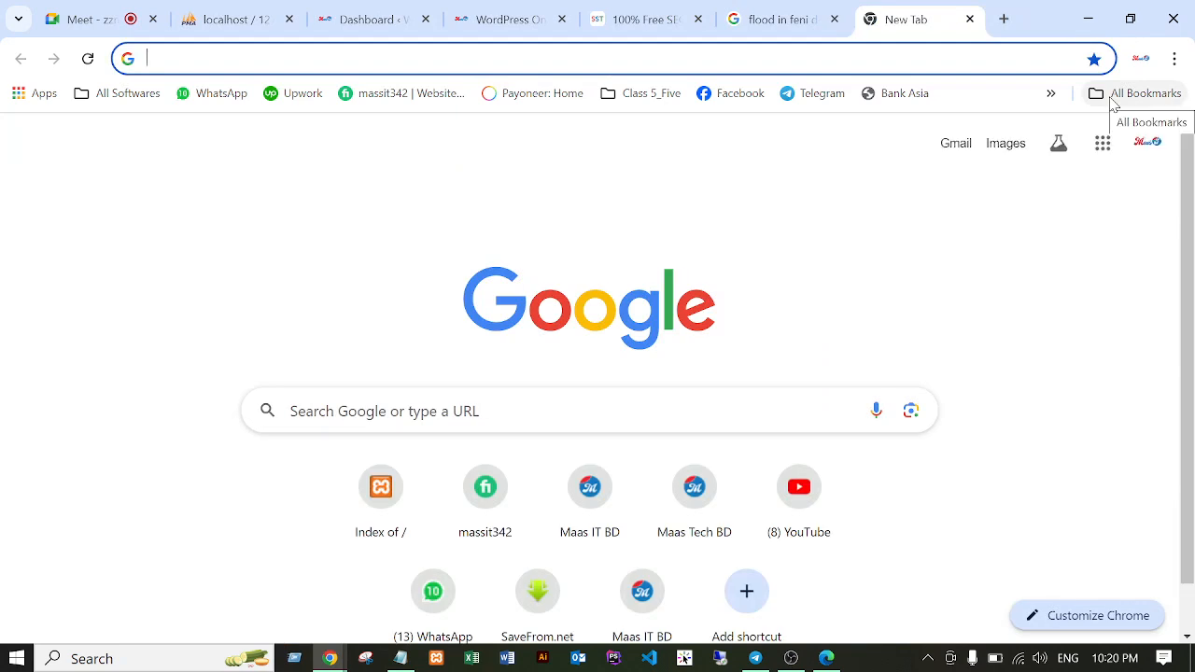
pyautogui.click(1113, 101)
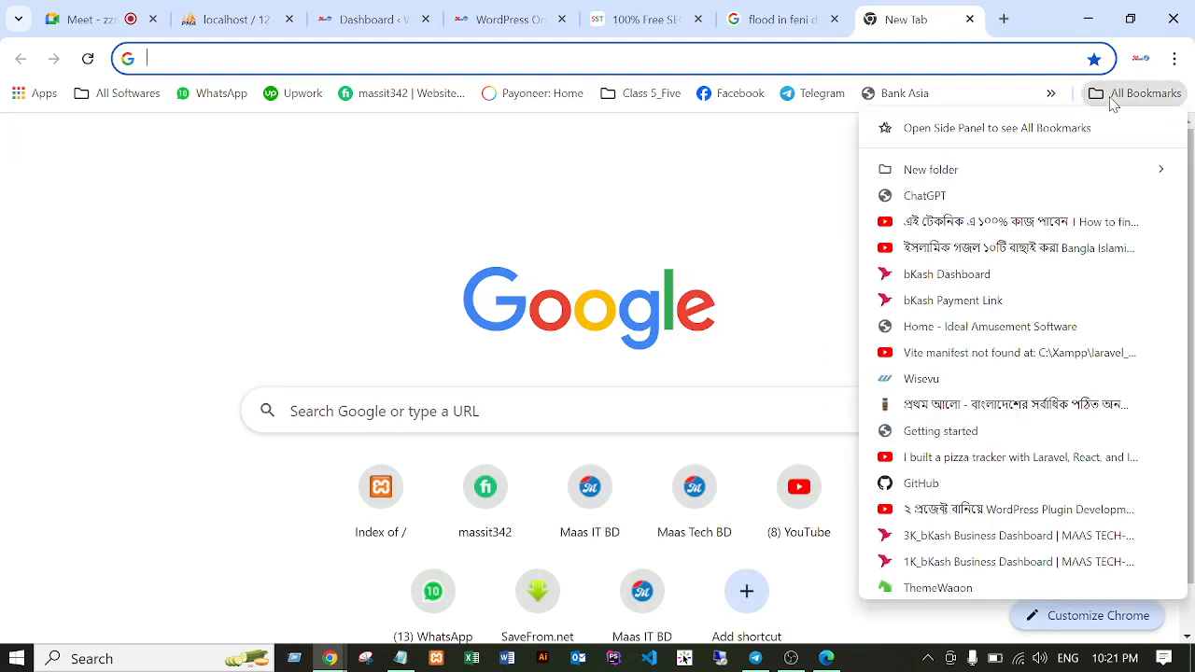
pyautogui.click(938, 199)
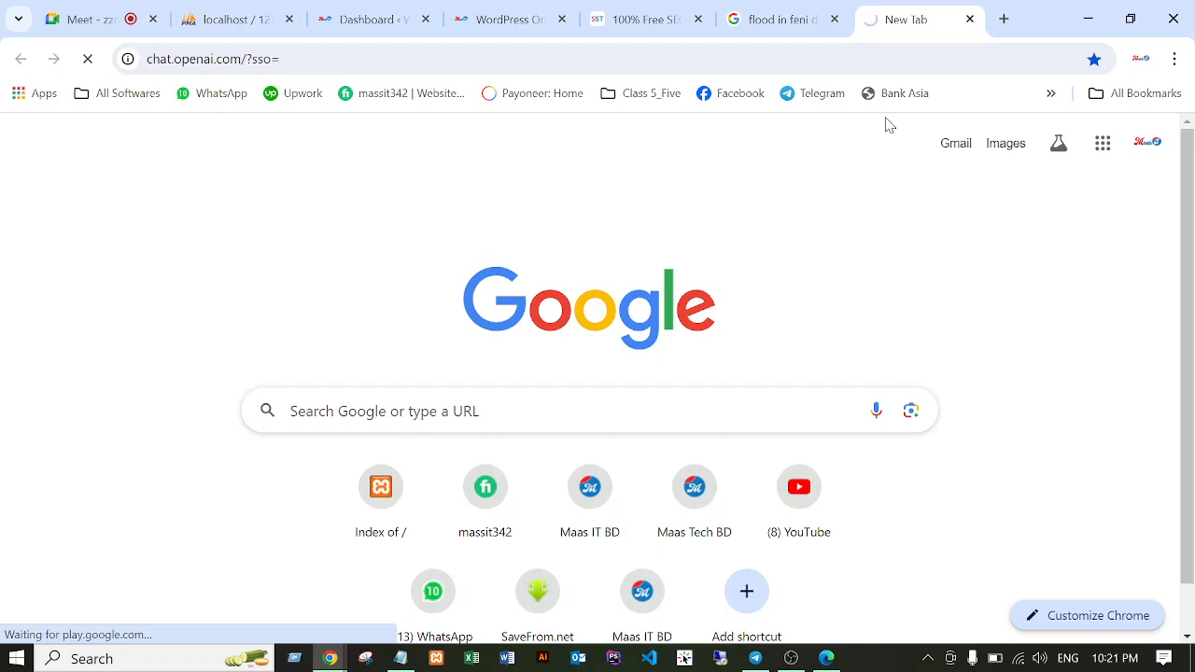
pyautogui.click(787, 20)
pyautogui.click(906, 18)
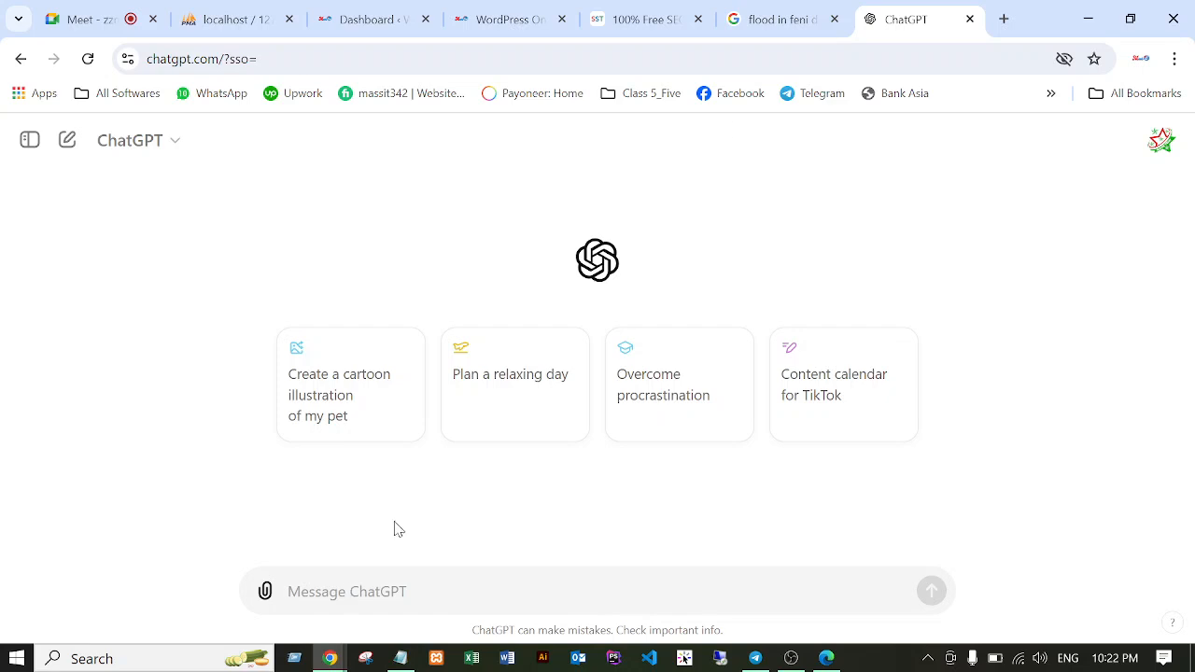
# Open the bookmarked Fiverr seller profile in a new tab and review the account's earnings to date.
pyautogui.click(1003, 18)
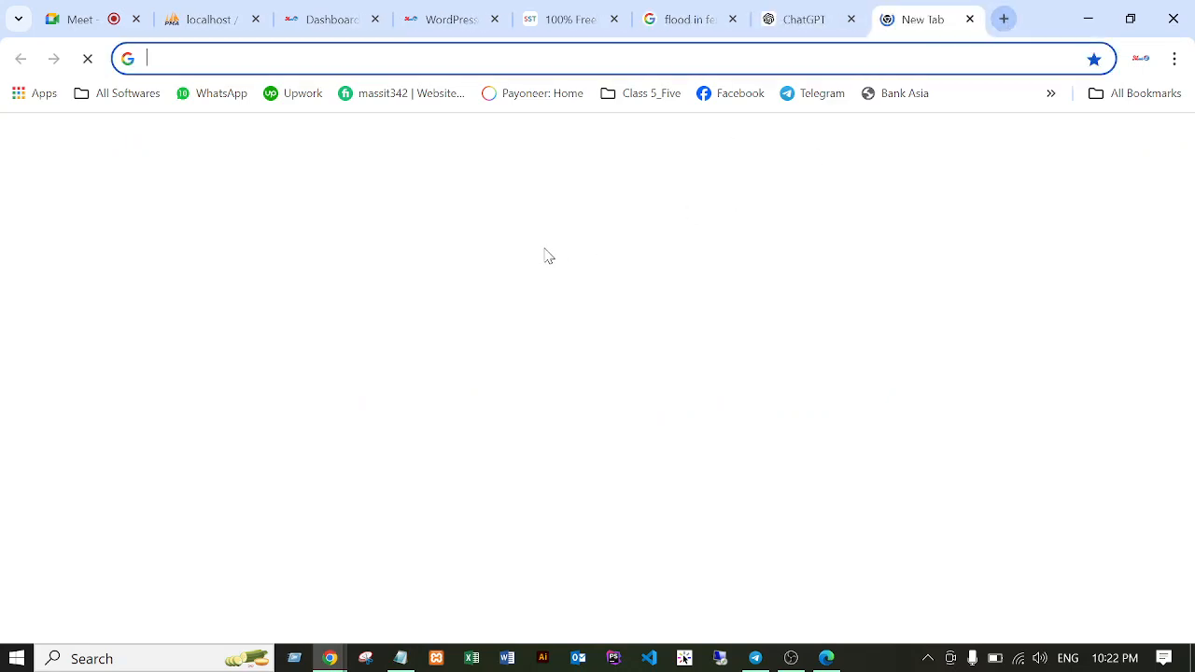
pyautogui.click(373, 103)
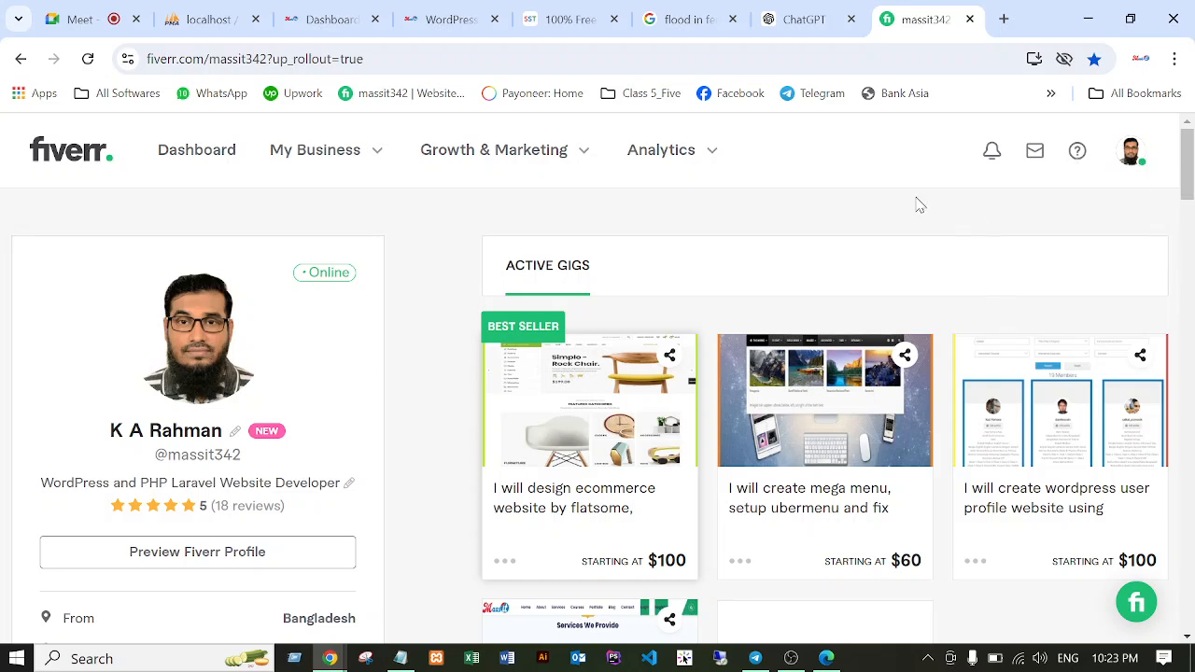
pyautogui.click(383, 155)
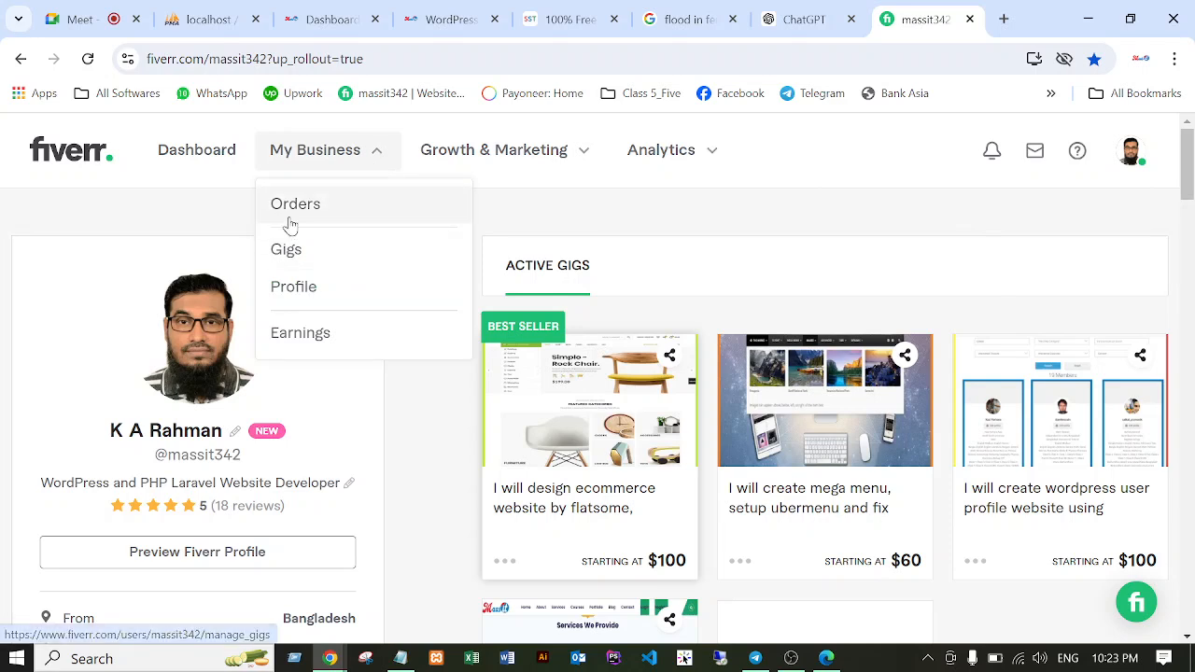
pyautogui.click(303, 336)
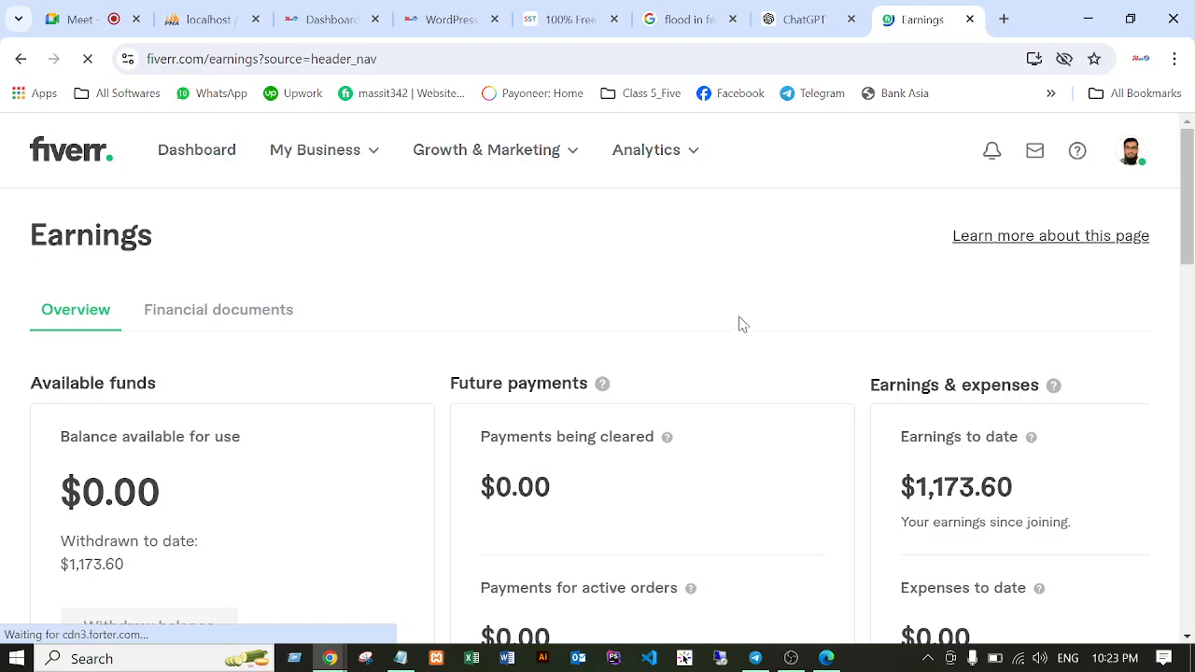
pyautogui.scroll(-1, 738, 327)
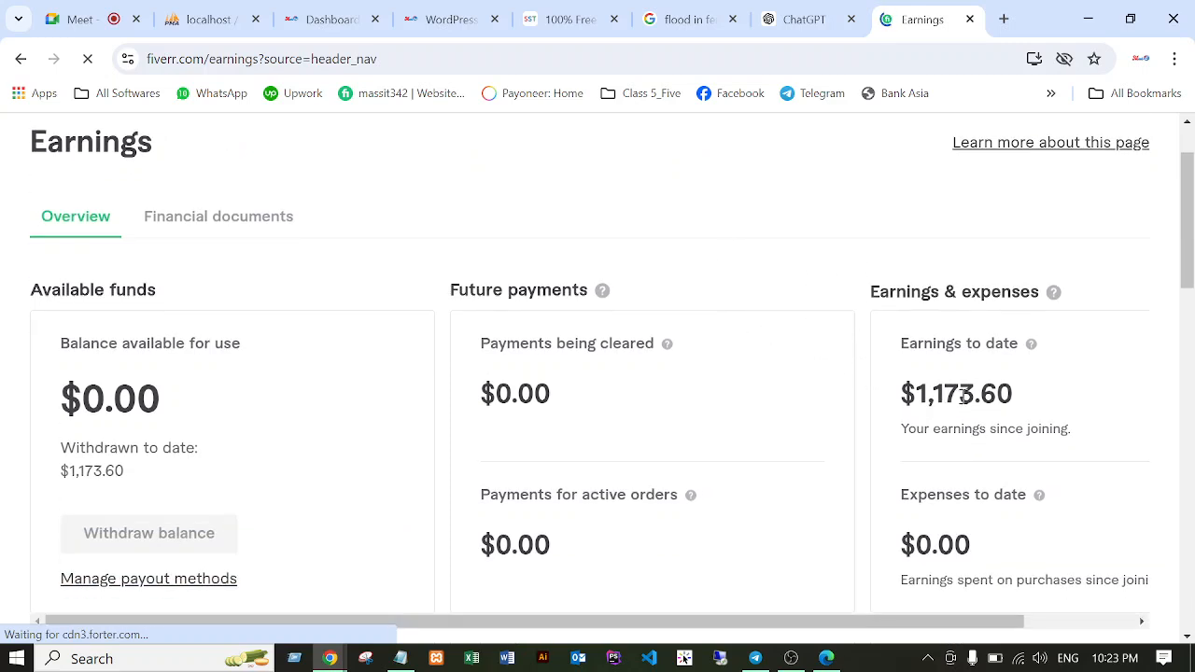
pyautogui.moveTo(917, 392); pyautogui.dragTo(959, 392)
pyautogui.click(1055, 398)
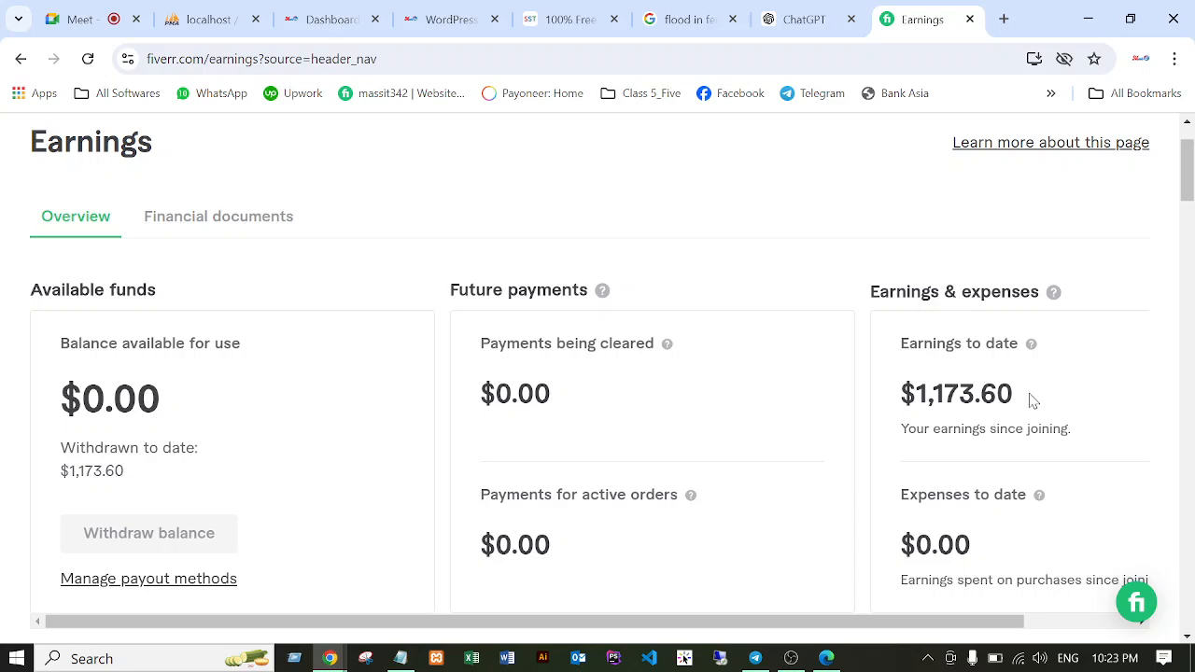
pyautogui.scroll(1, 892, 392)
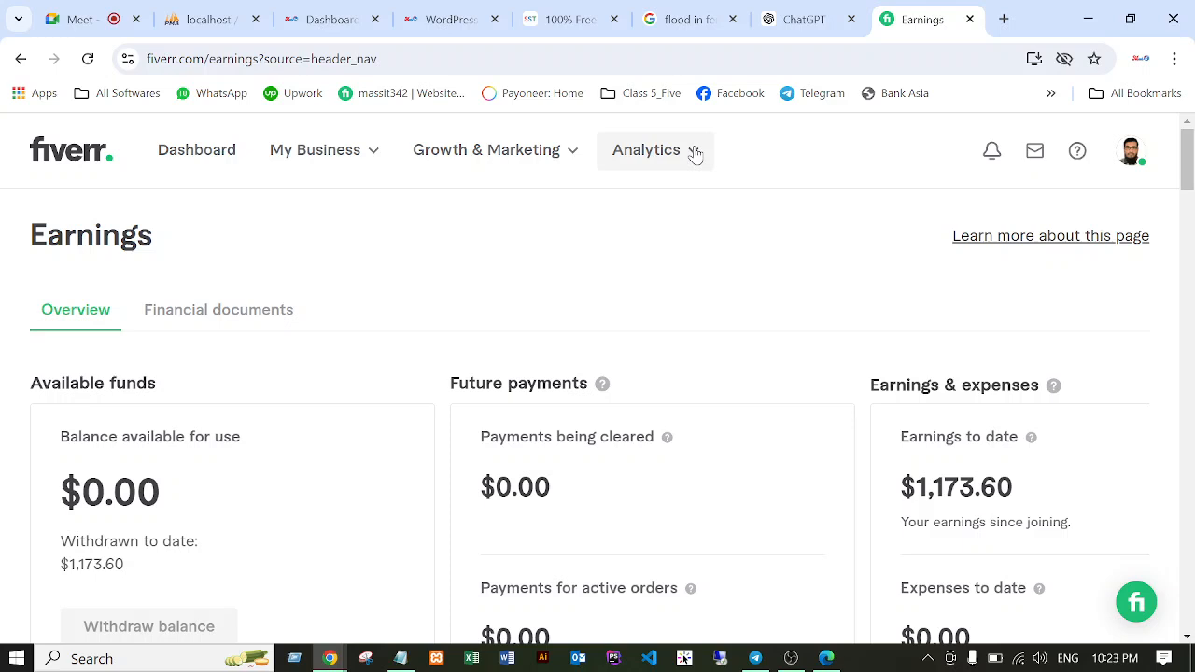
# Show the completed orders in Fiverr's order management and check the account menu options.
pyautogui.click(374, 155)
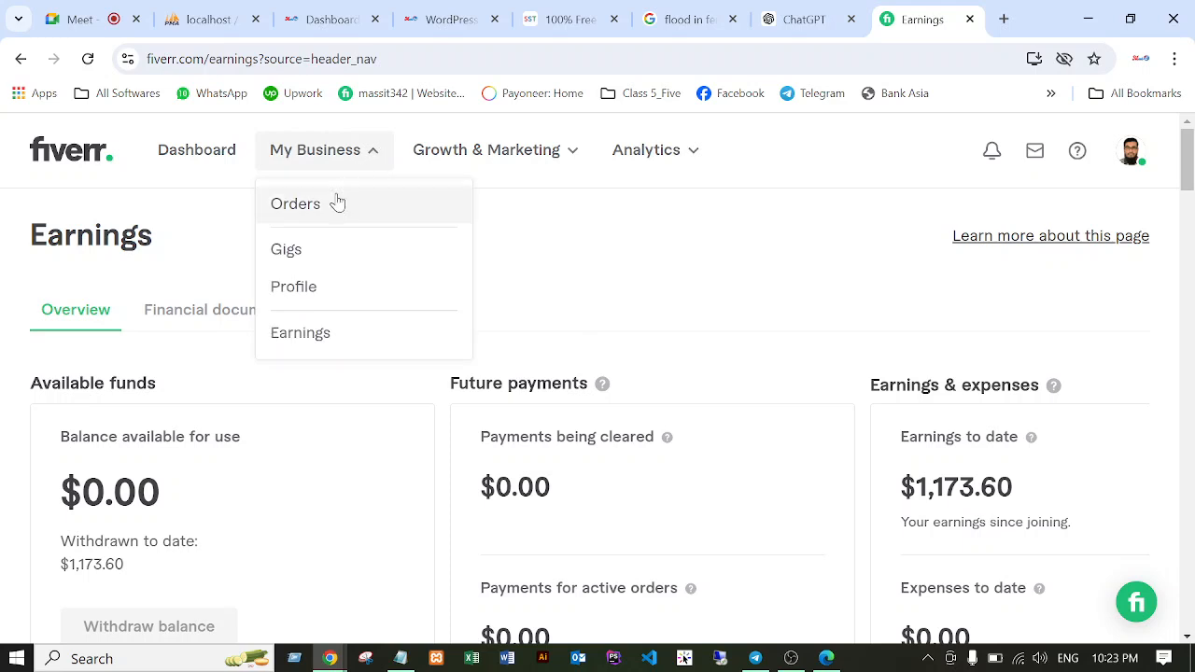
pyautogui.click(289, 206)
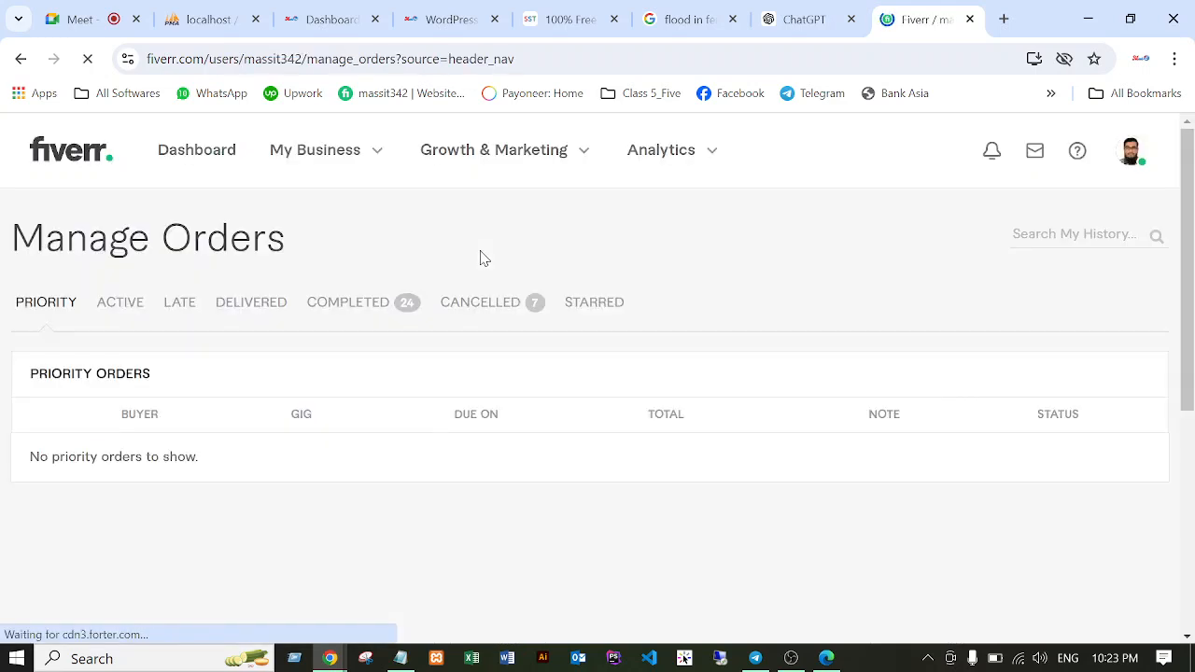
pyautogui.click(327, 305)
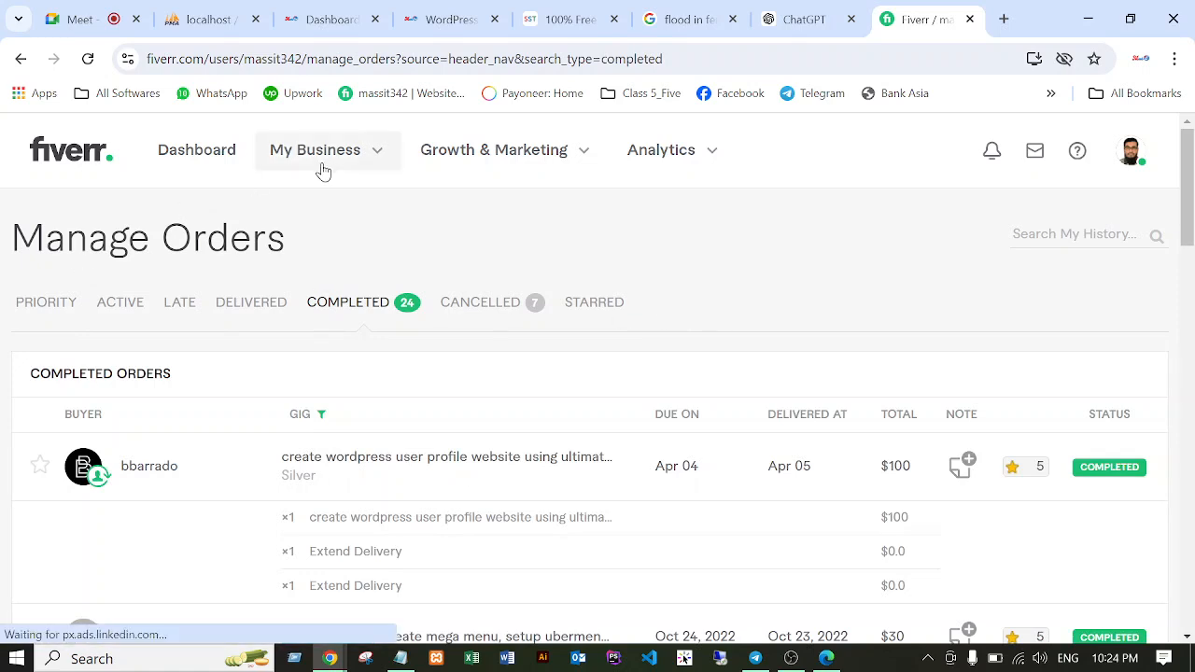
pyautogui.click(348, 155)
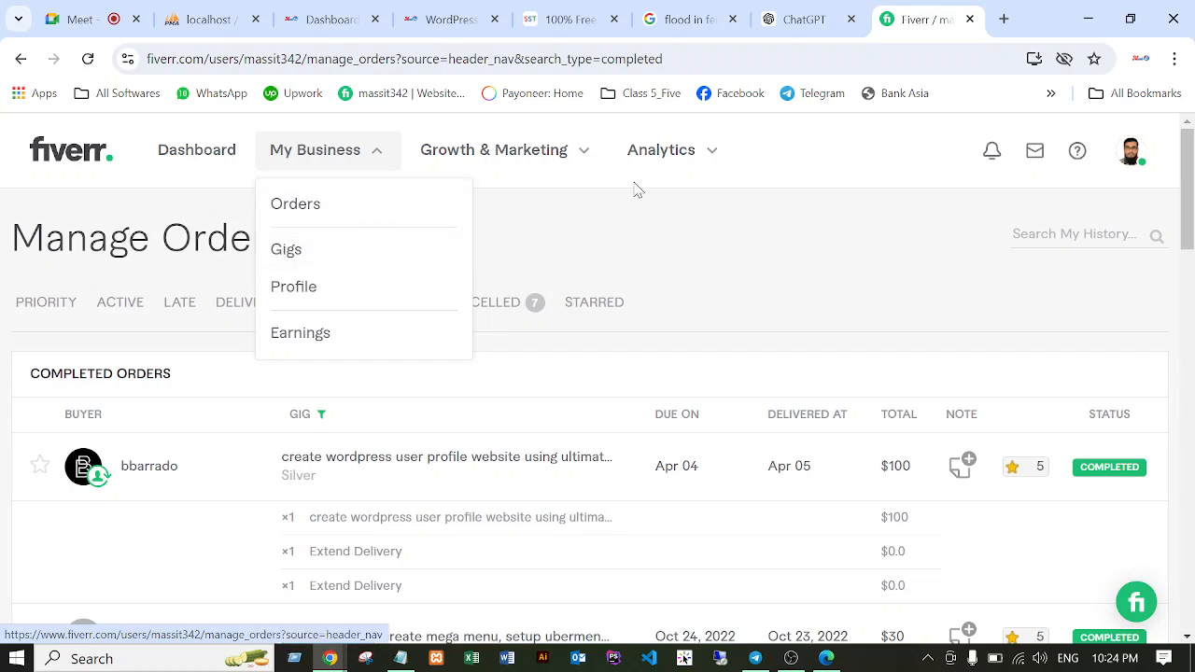
pyautogui.click(1134, 163)
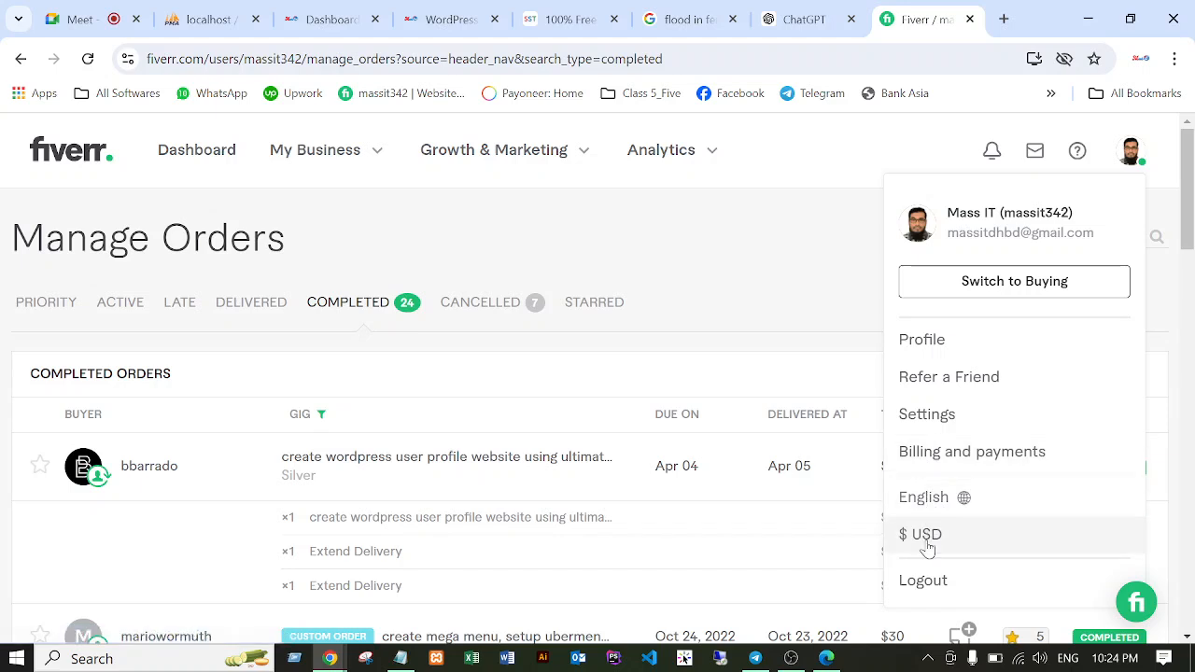
# Reopen the Fiverr completed orders and examine their gigs, dates, totals and ratings down to the end of the loaded list.
pyautogui.click(375, 159)
pyautogui.click(304, 203)
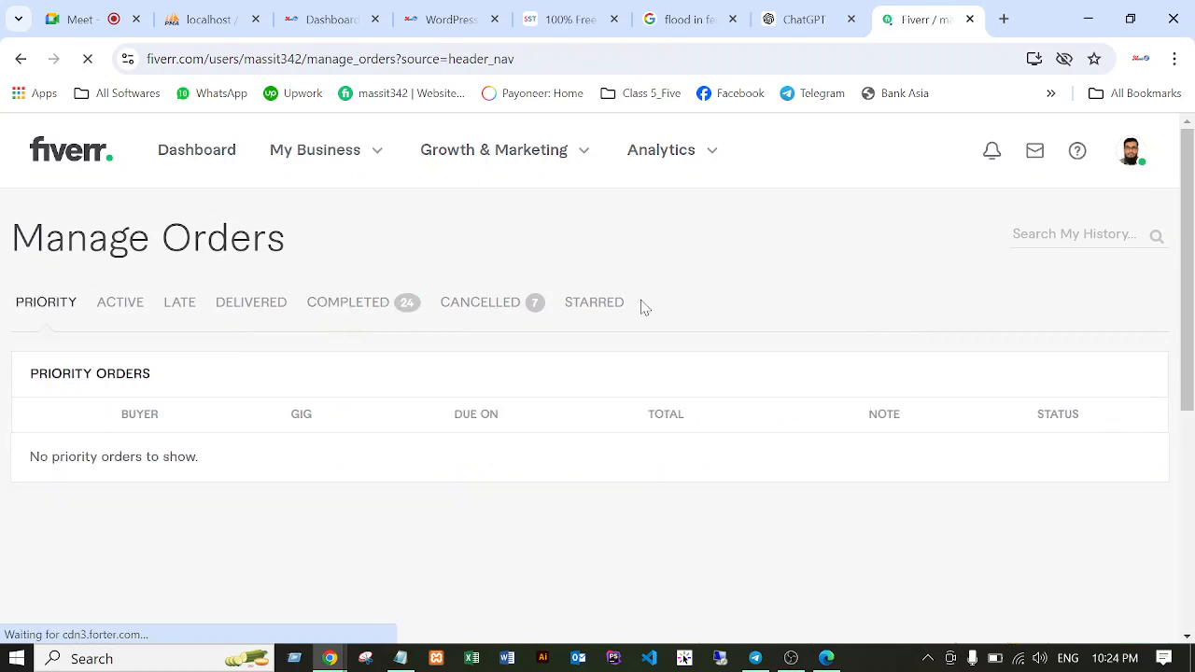
pyautogui.click(334, 309)
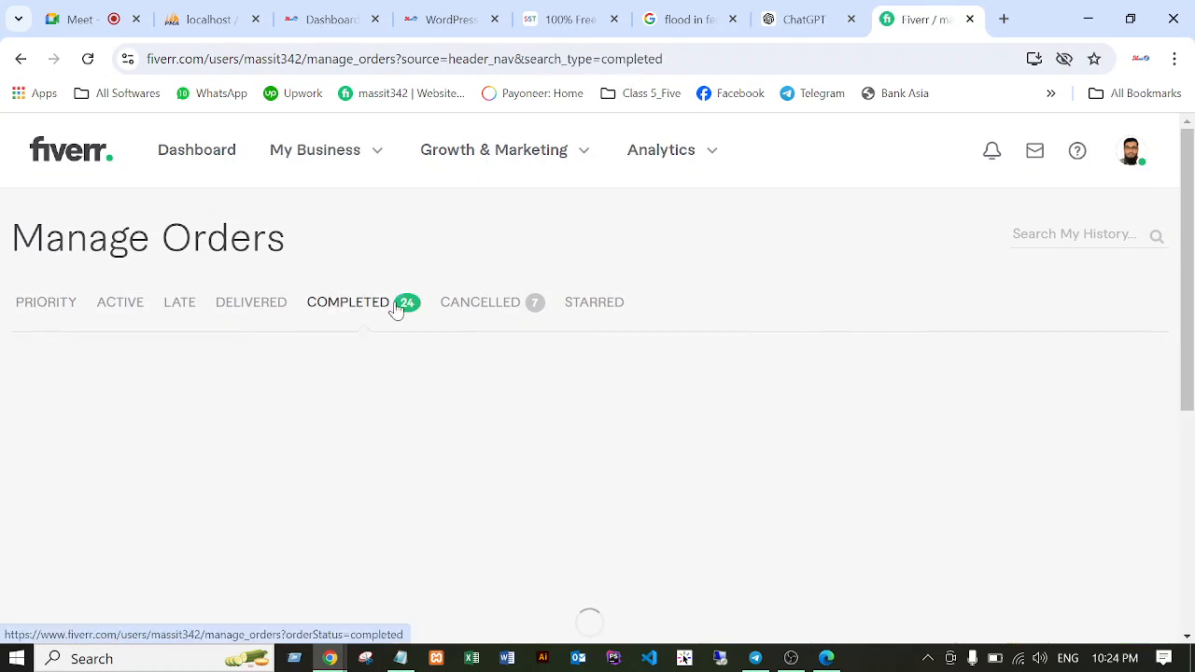
pyautogui.scroll(-4, 990, 336)
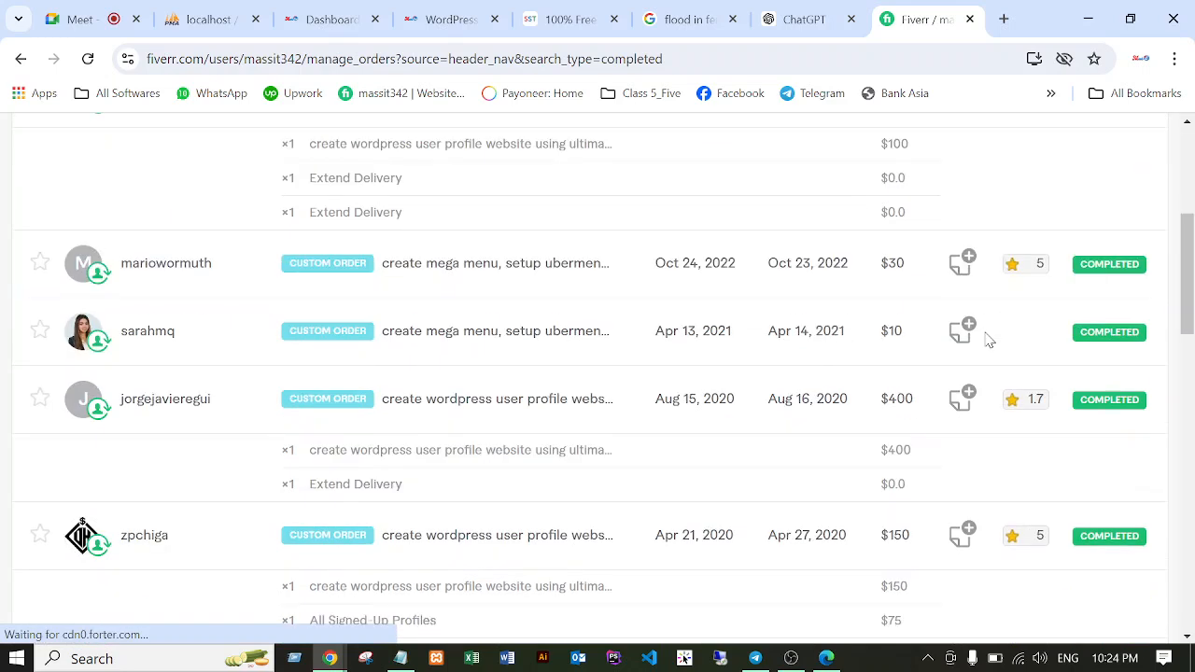
pyautogui.scroll(-5, 314, 374)
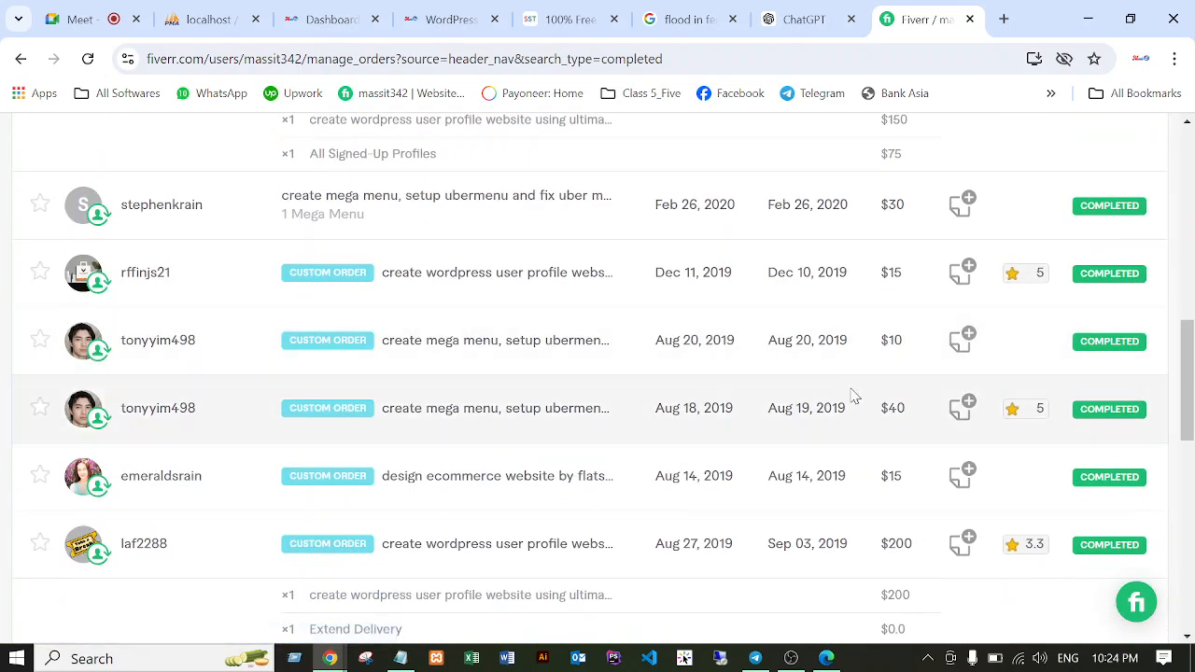
pyautogui.scroll(-1, 878, 319)
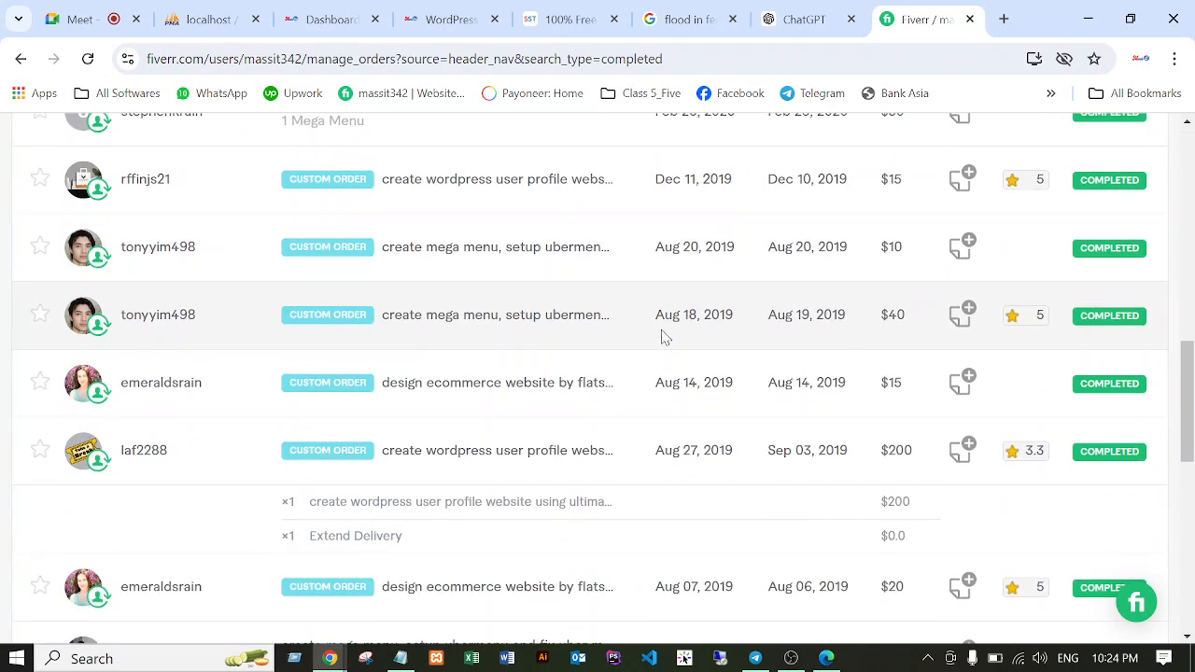
pyautogui.scroll(-5, 1055, 301)
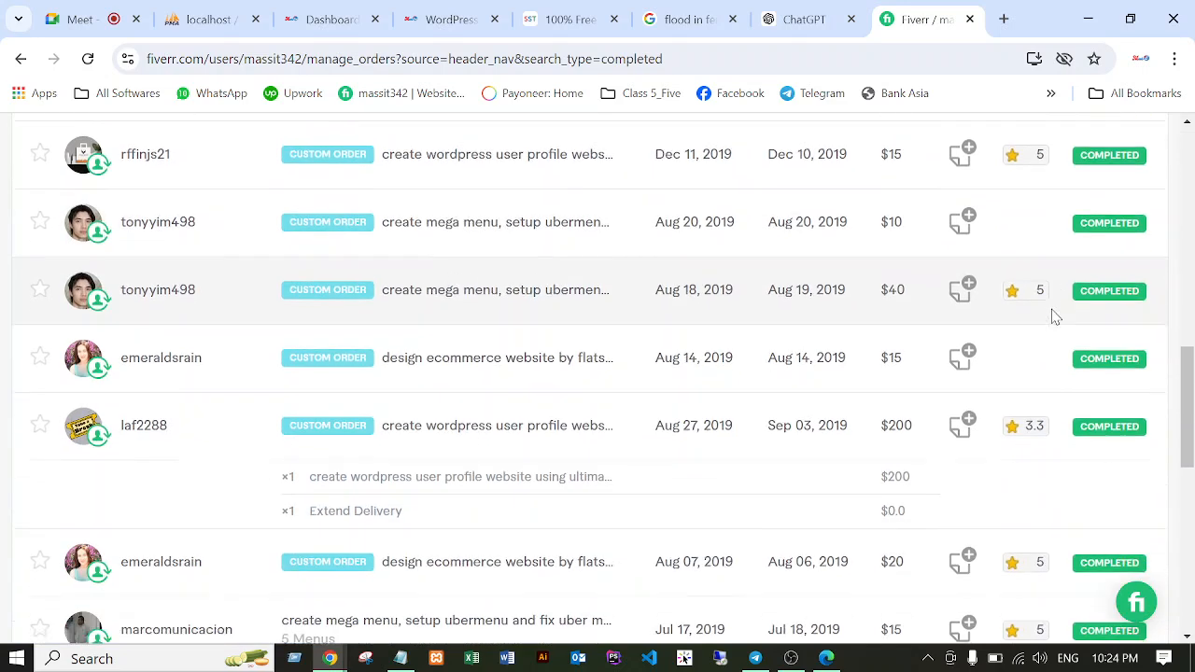
pyautogui.scroll(-3, 1048, 446)
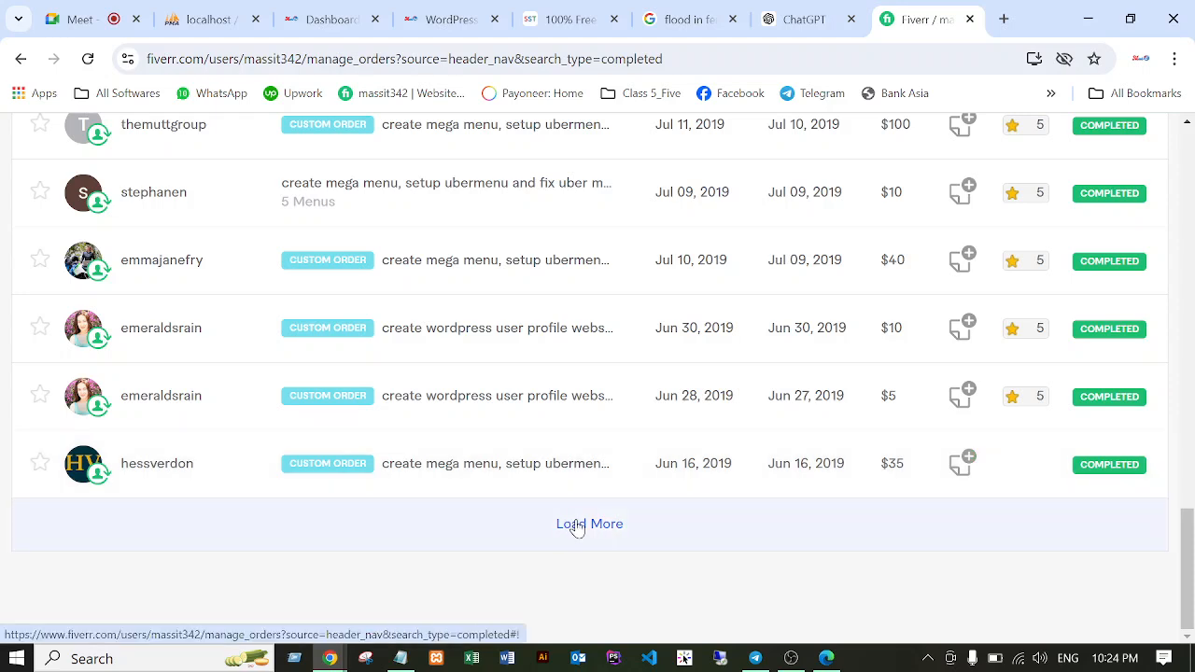
pyautogui.scroll(20, 588, 514)
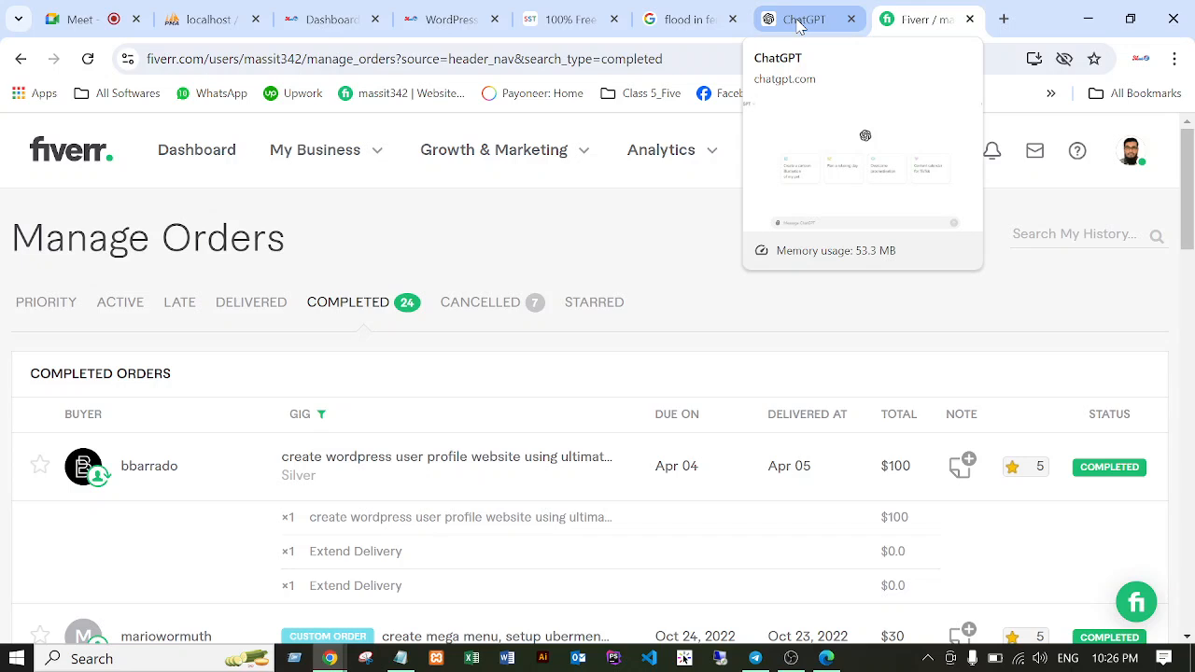
# Switch back to the WordPress One site and review its home page banner, posts and sidebar.
pyautogui.click(572, 19)
pyautogui.click(452, 19)
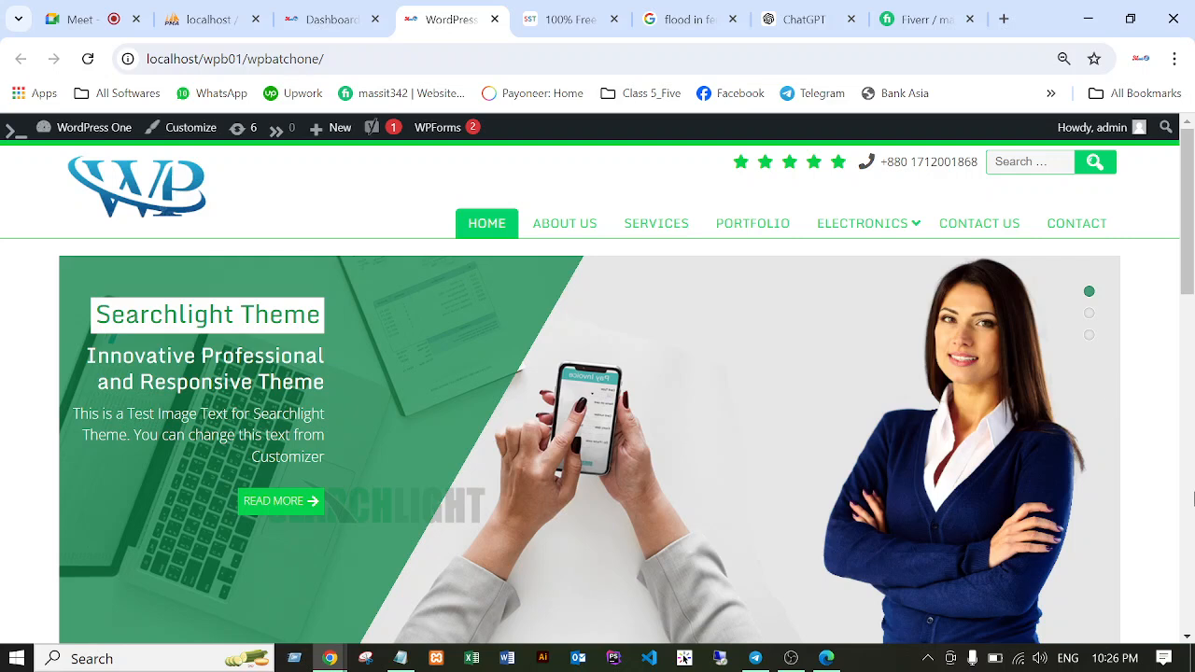
pyautogui.scroll(-10, 1184, 297)
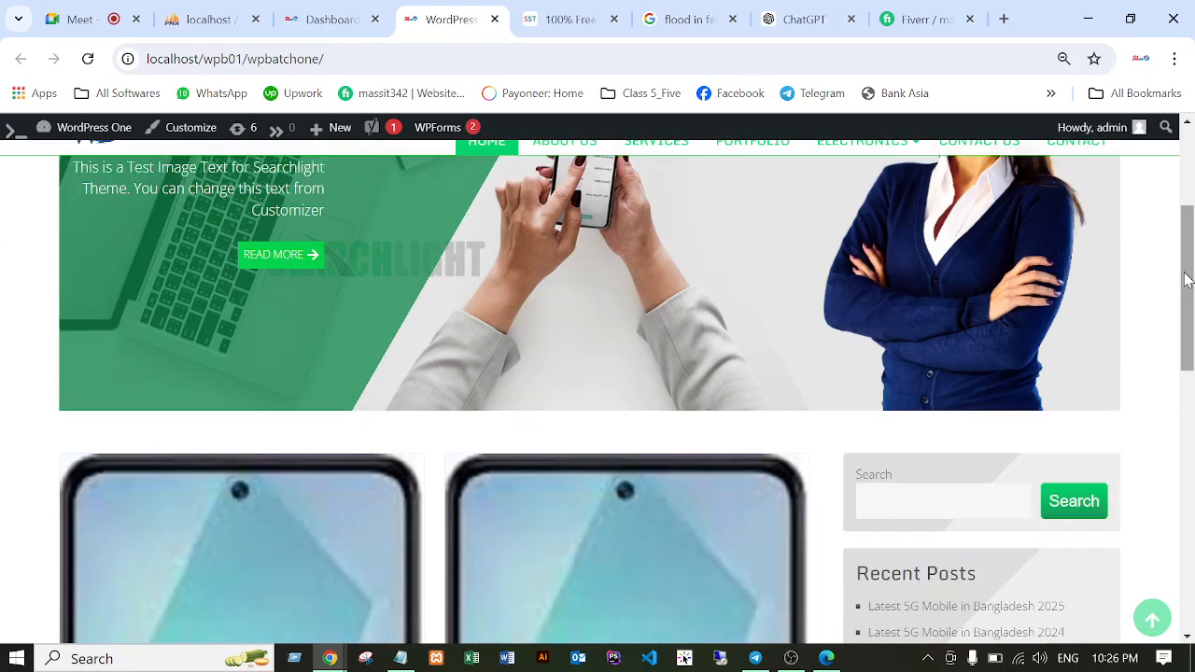
pyautogui.scroll(10, 1186, 346)
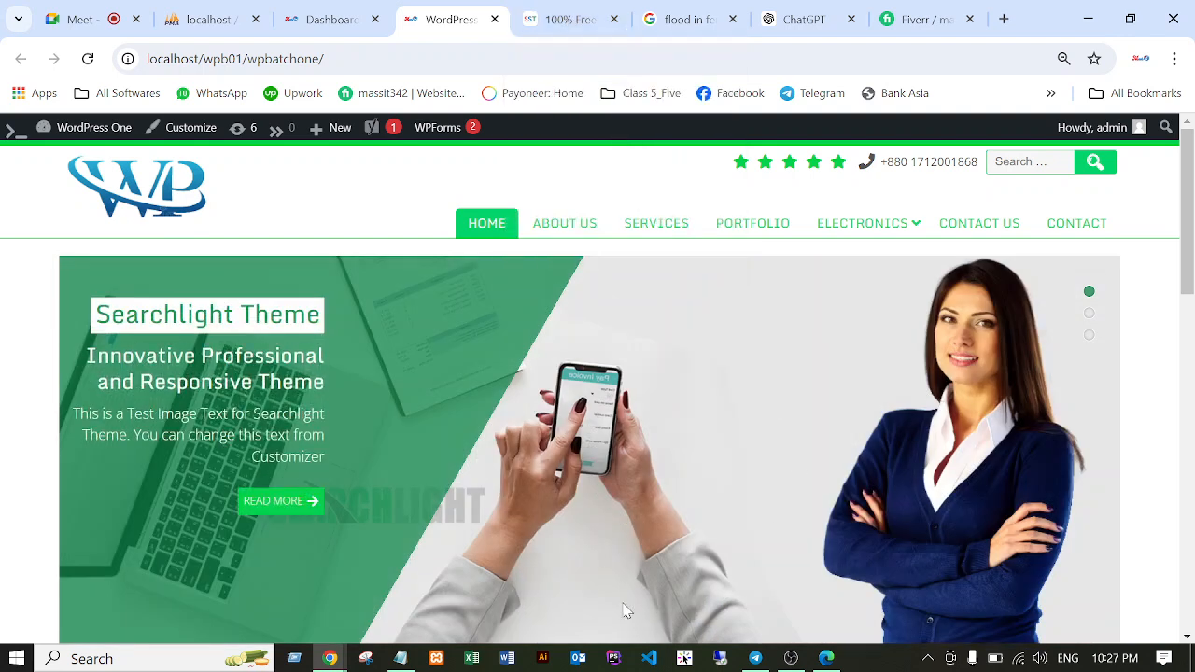
# Bring up the Notepad note to check the saved smallseotools.com address, and minimize it again.
pyautogui.click(401, 659)
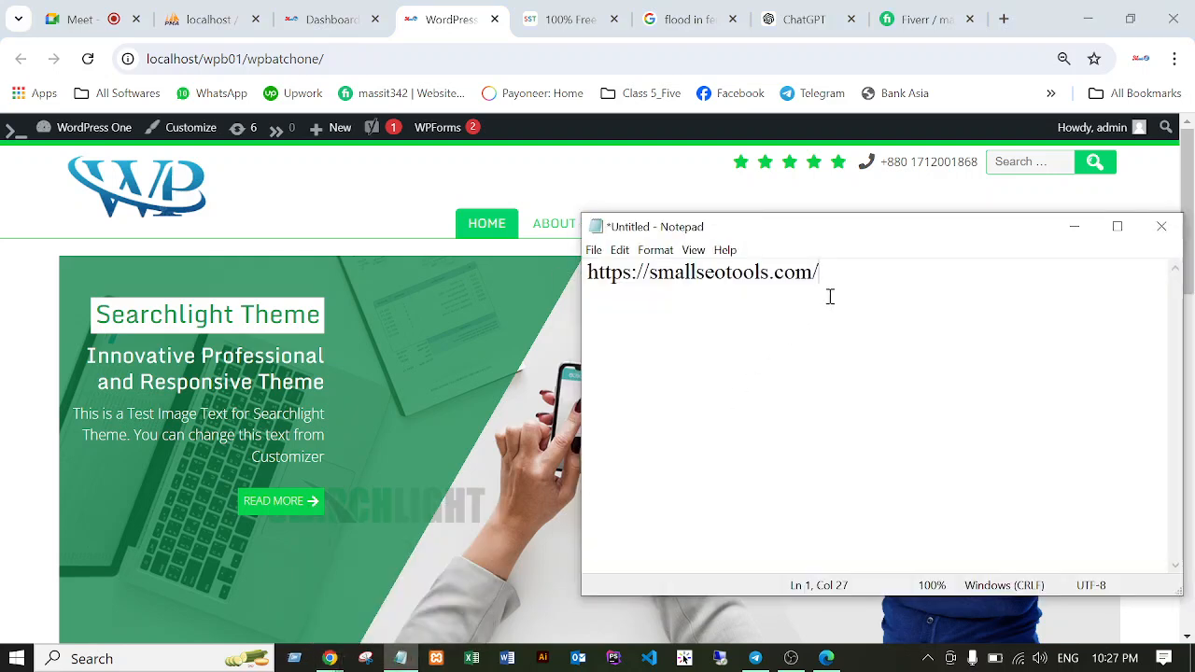
pyautogui.click(1074, 231)
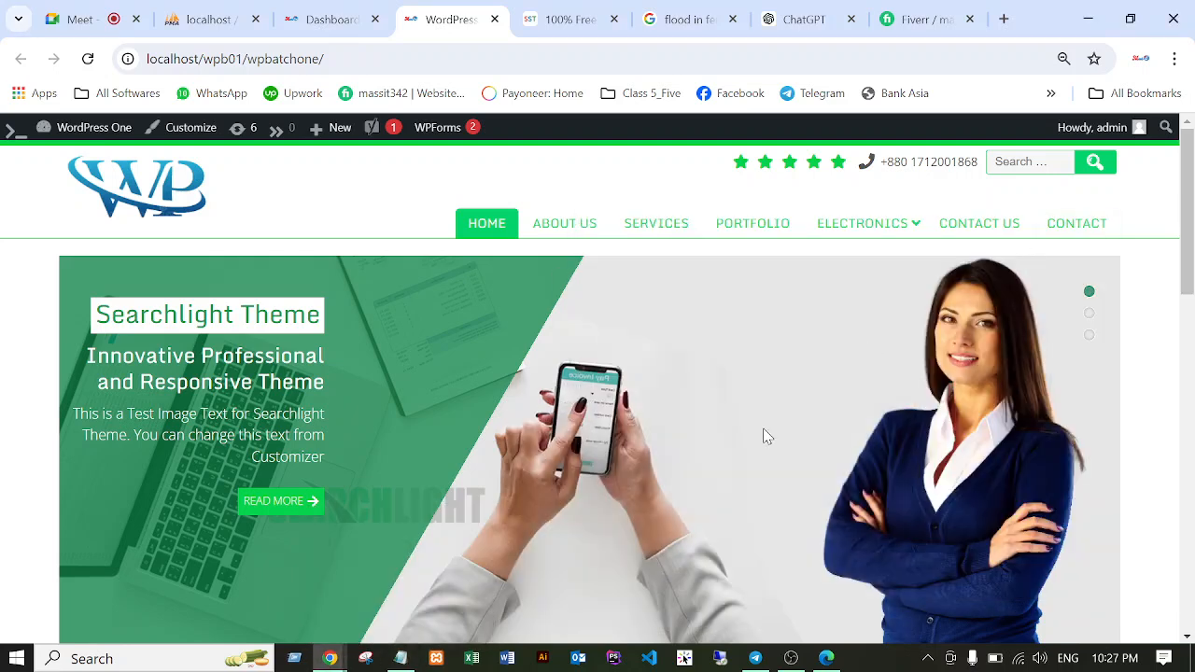
pyautogui.click(401, 659)
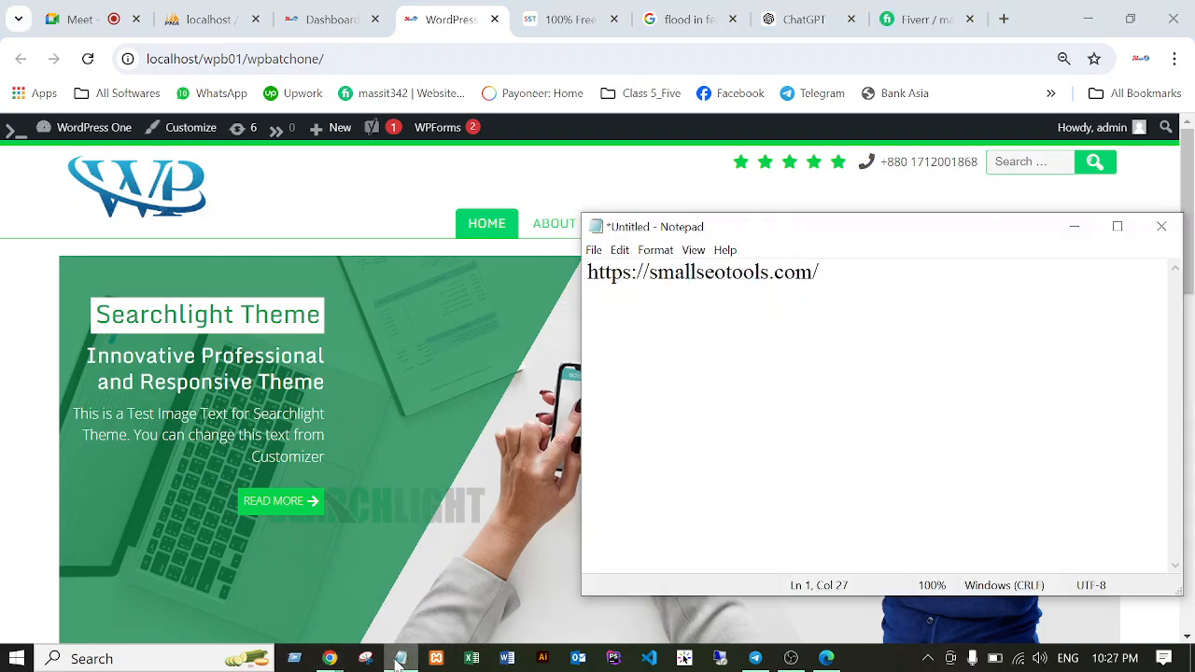
pyautogui.click(1075, 226)
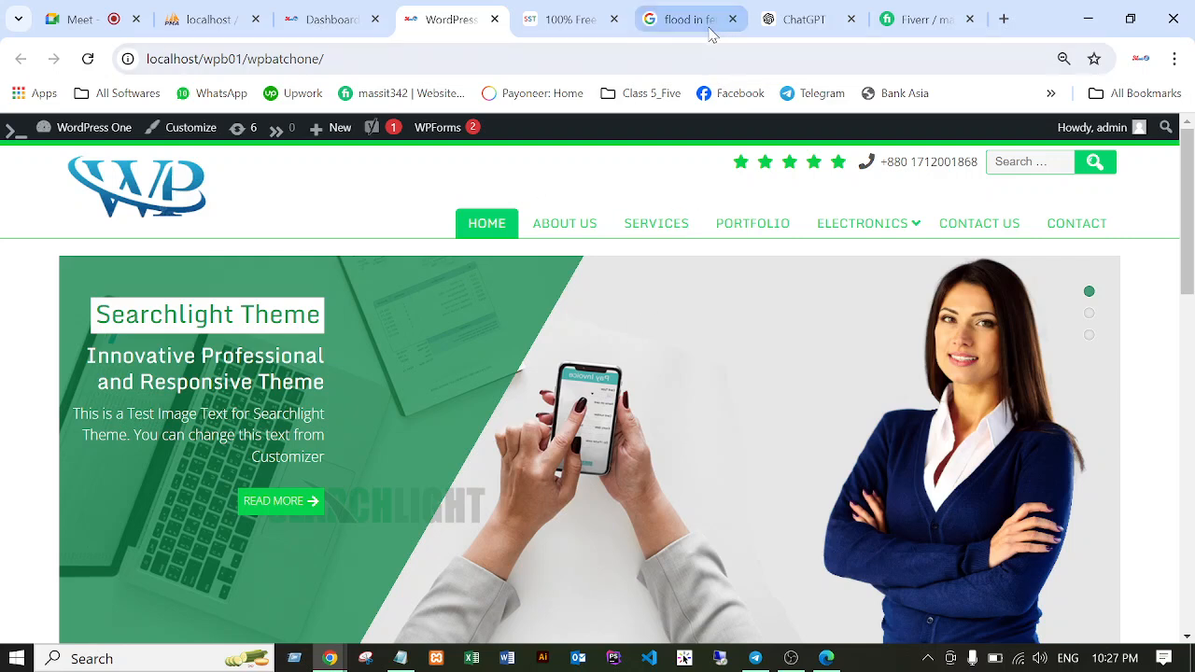
# Copy the smallseotools.com address from the Small SEO Tools page and send it to the WP Website Design by MaasTechBD group in Telegram.
pyautogui.click(801, 19)
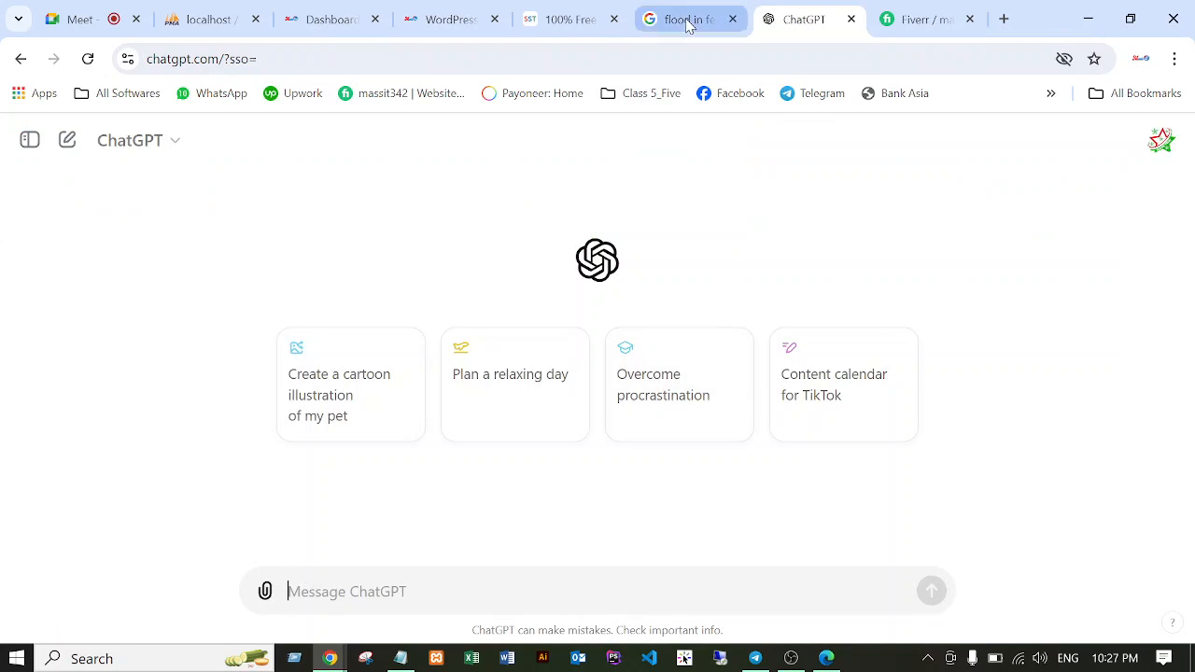
pyautogui.moveTo(686, 26)
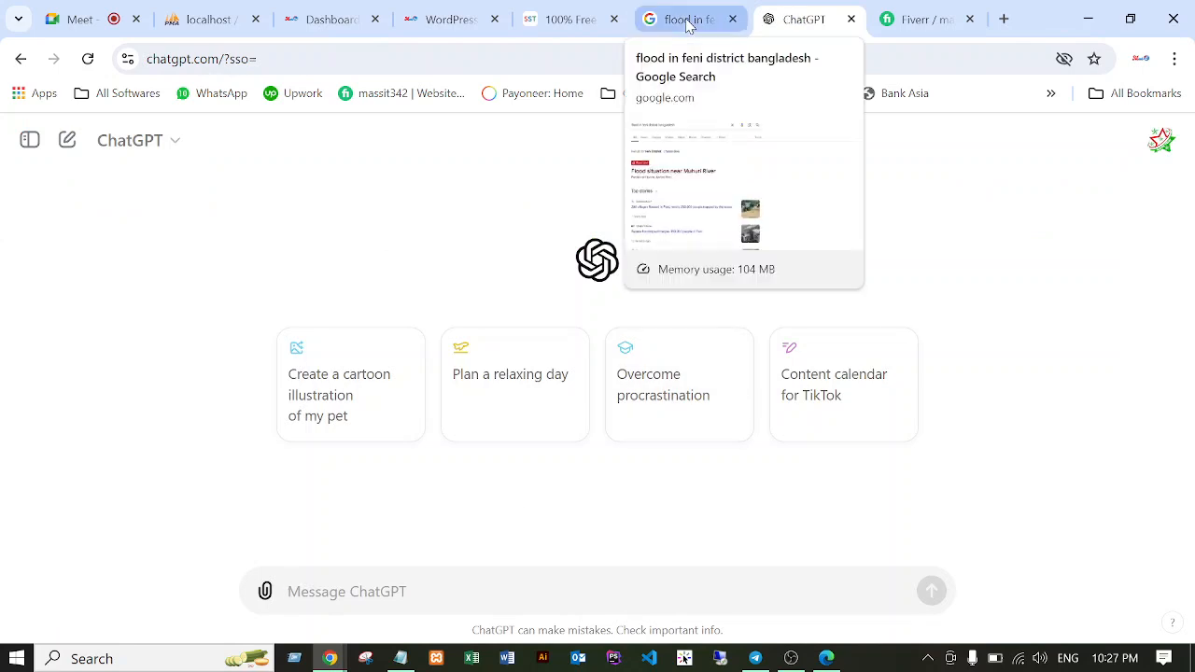
pyautogui.click(570, 20)
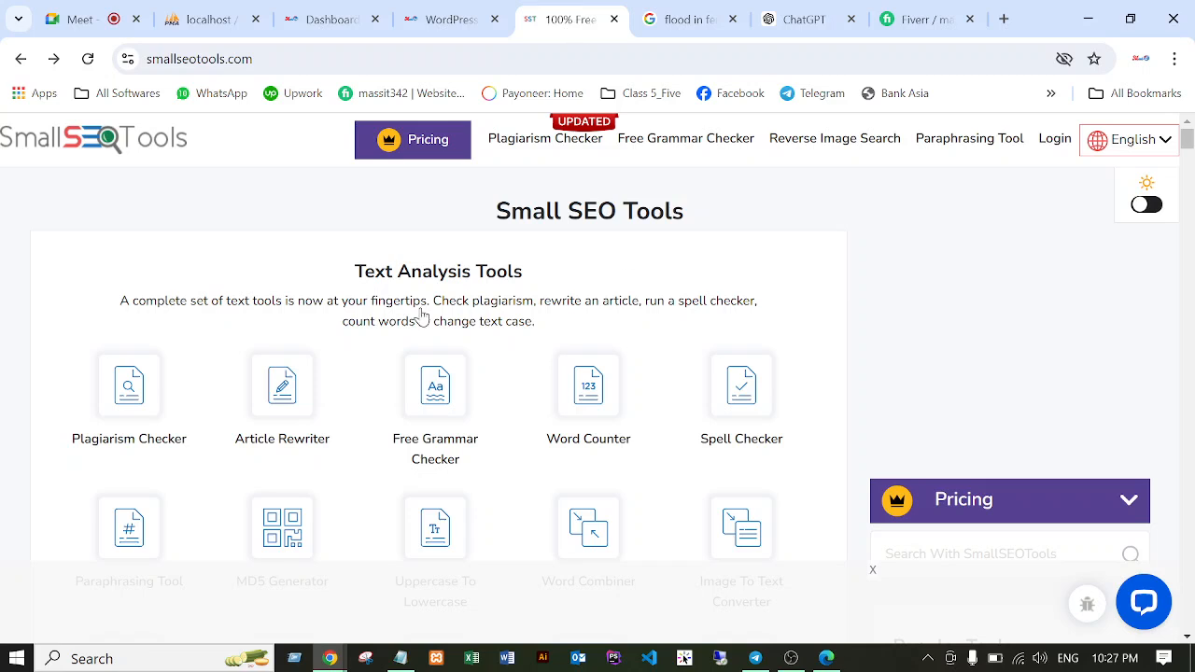
pyautogui.click(278, 59)
pyautogui.hotkey('ctrl', 'c')
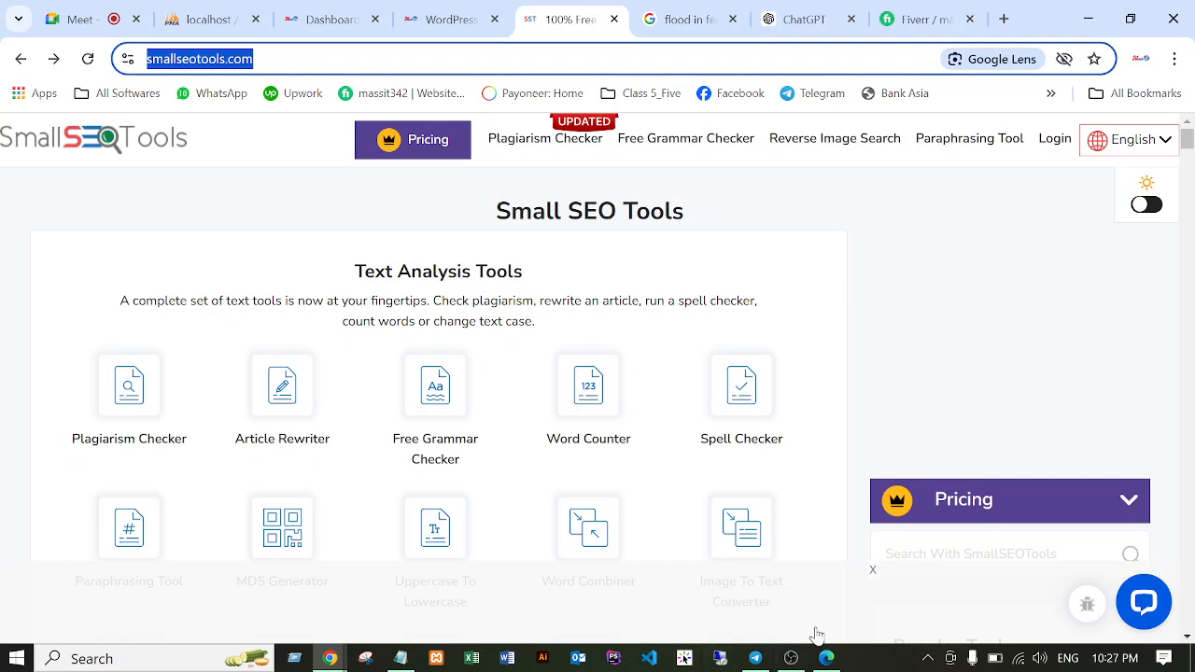
pyautogui.click(756, 660)
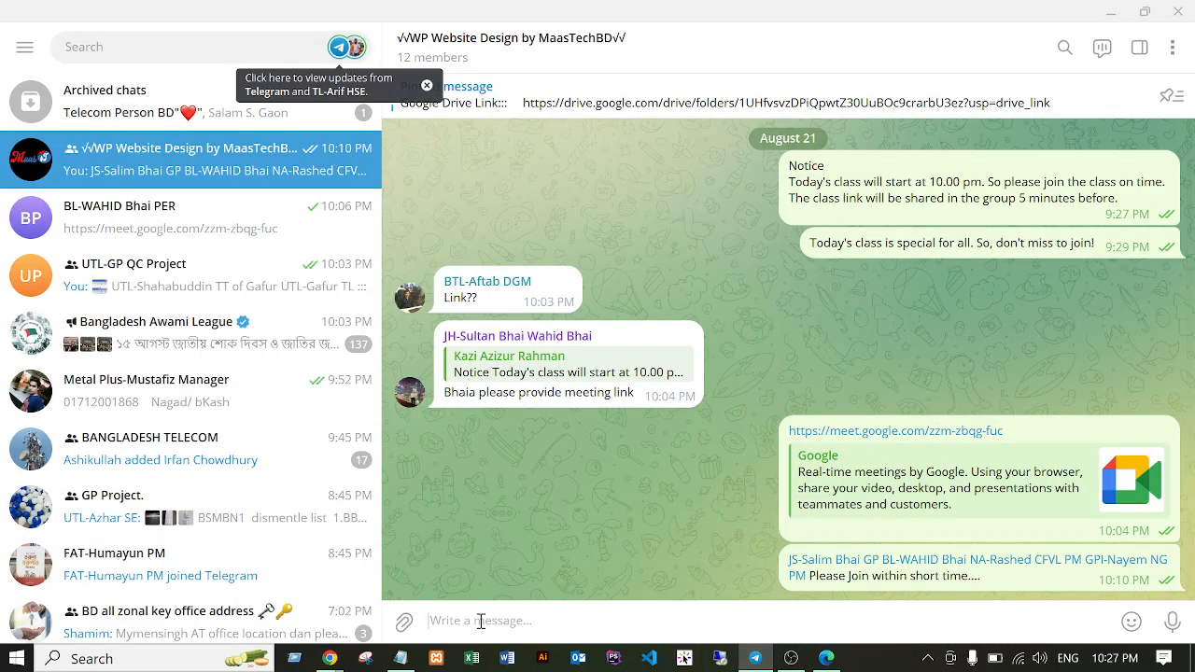
pyautogui.hotkey('ctrl', 'v')
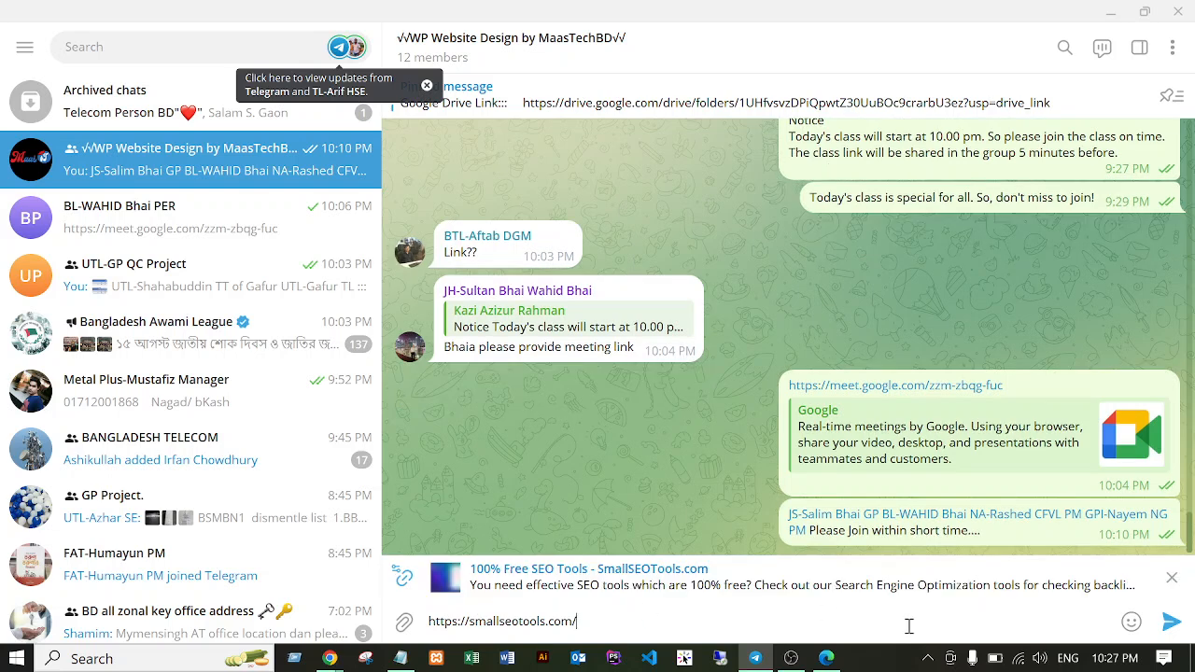
pyautogui.click(1171, 624)
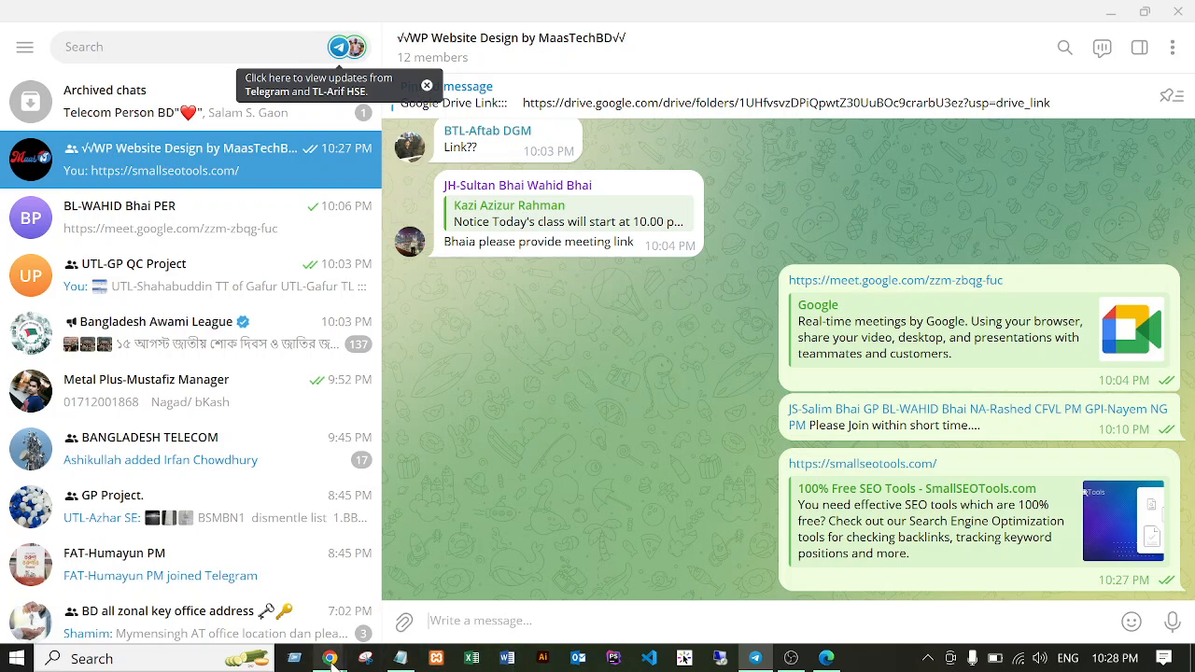
# Switch back to Chrome, bring up the Notepad note and cut the smallseotools.com address out of it.
pyautogui.moveTo(330, 658)
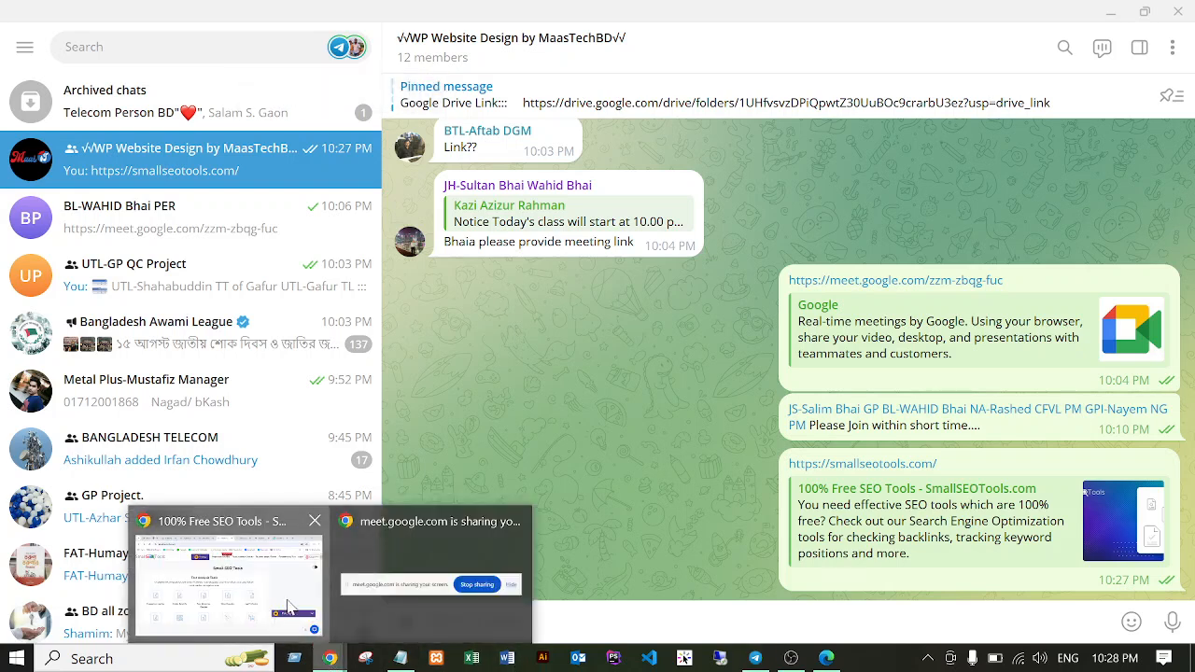
pyautogui.click(292, 617)
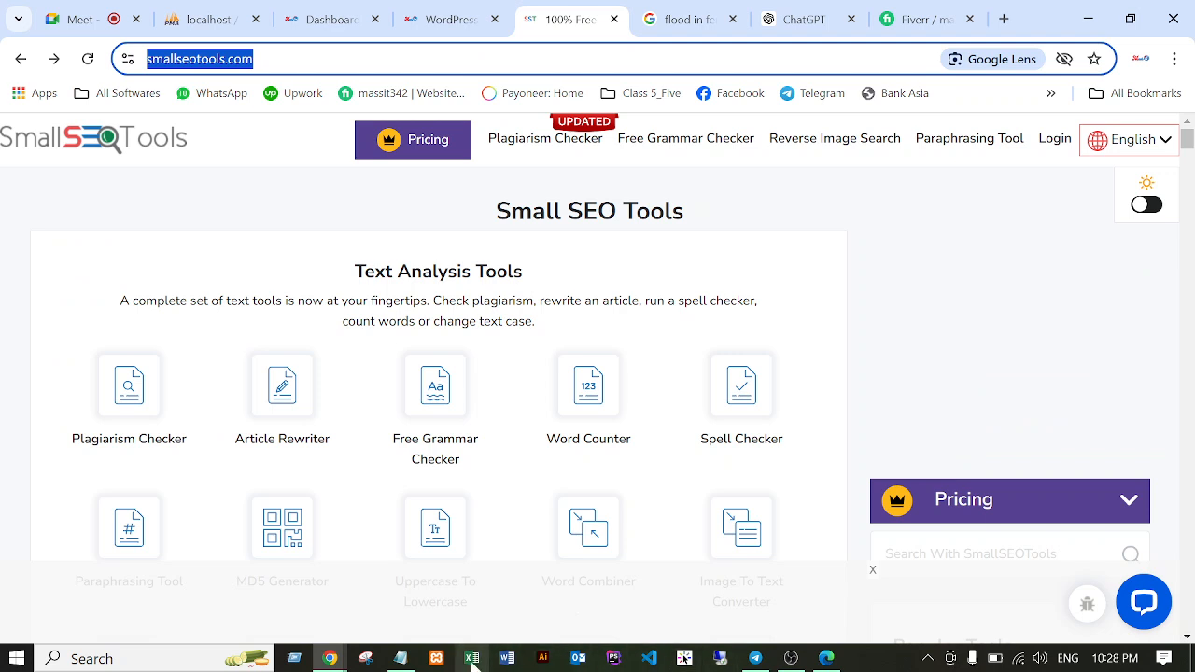
pyautogui.click(401, 658)
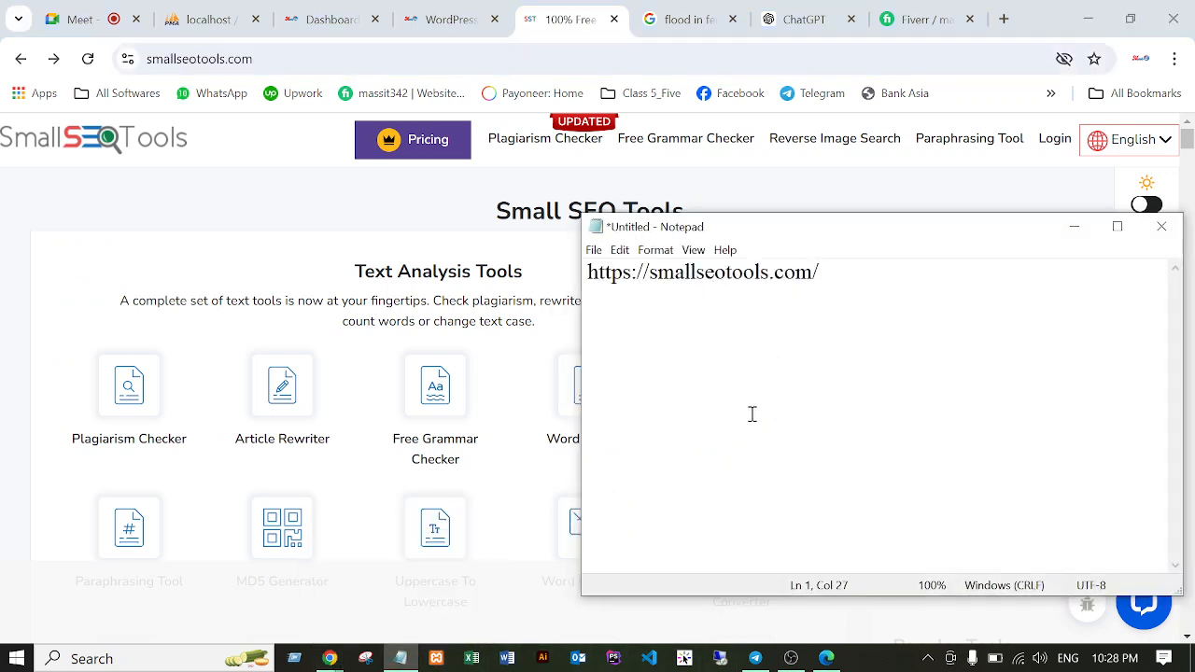
pyautogui.moveTo(857, 285); pyautogui.dragTo(585, 274)
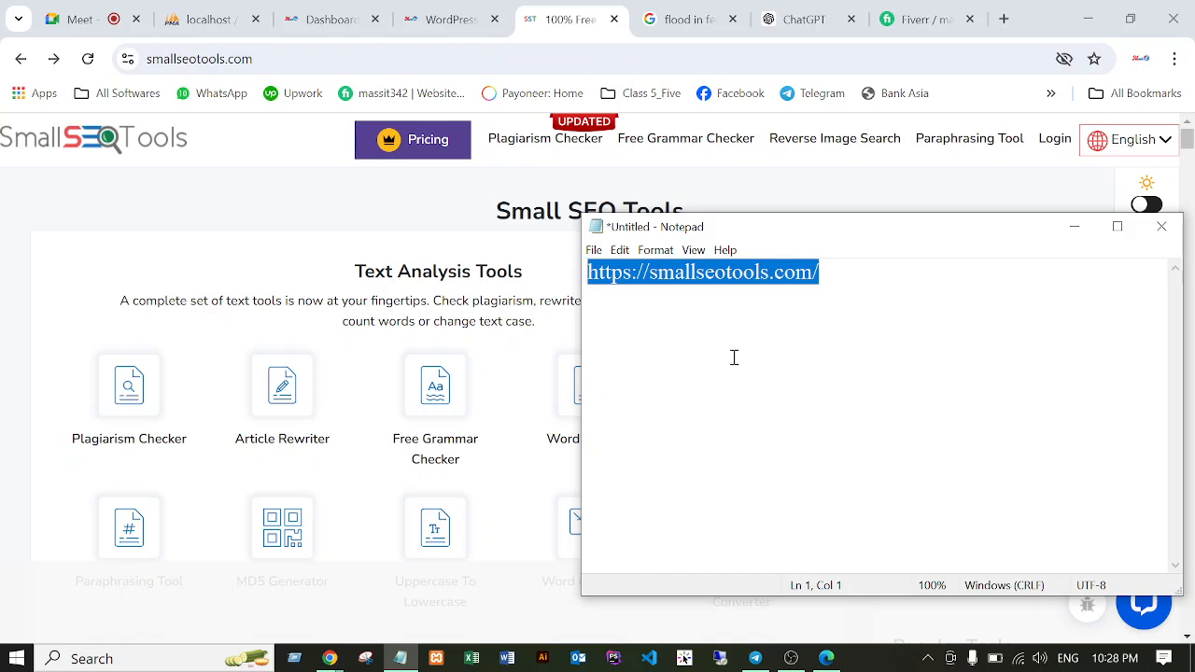
pyautogui.hotkey('ctrl', 'x')
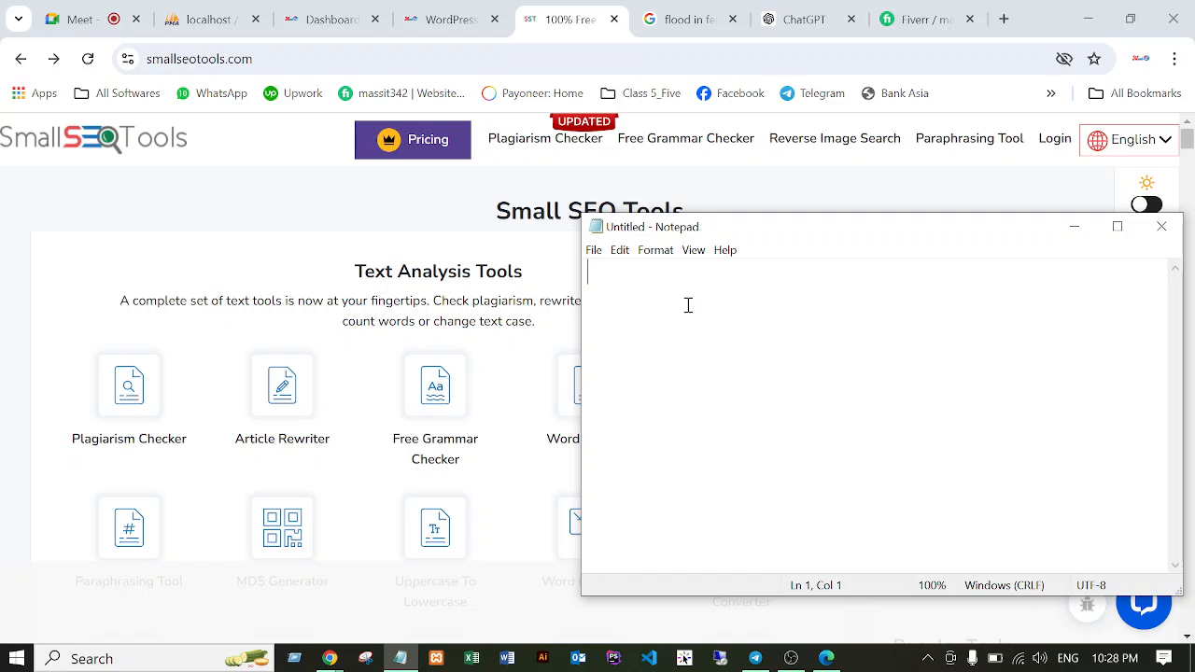
# Write the article title "What is SEO? Importance of SEO in Digital Era 2024" in the empty note.
pyautogui.write('S')
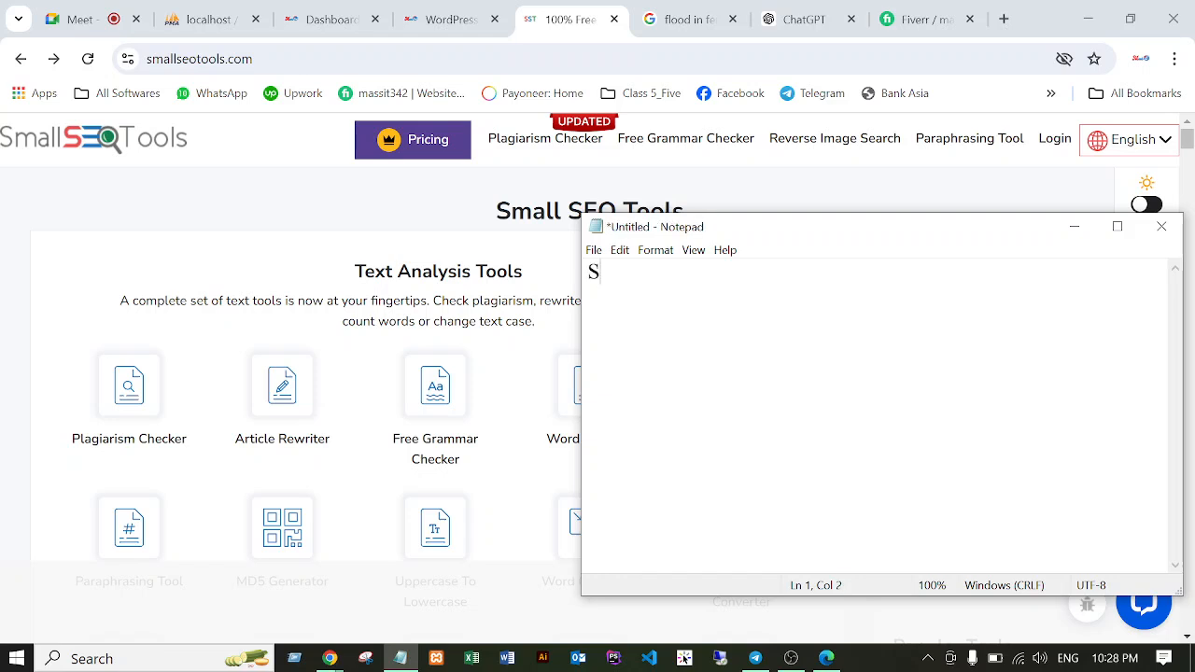
pyautogui.press('BackSpace')
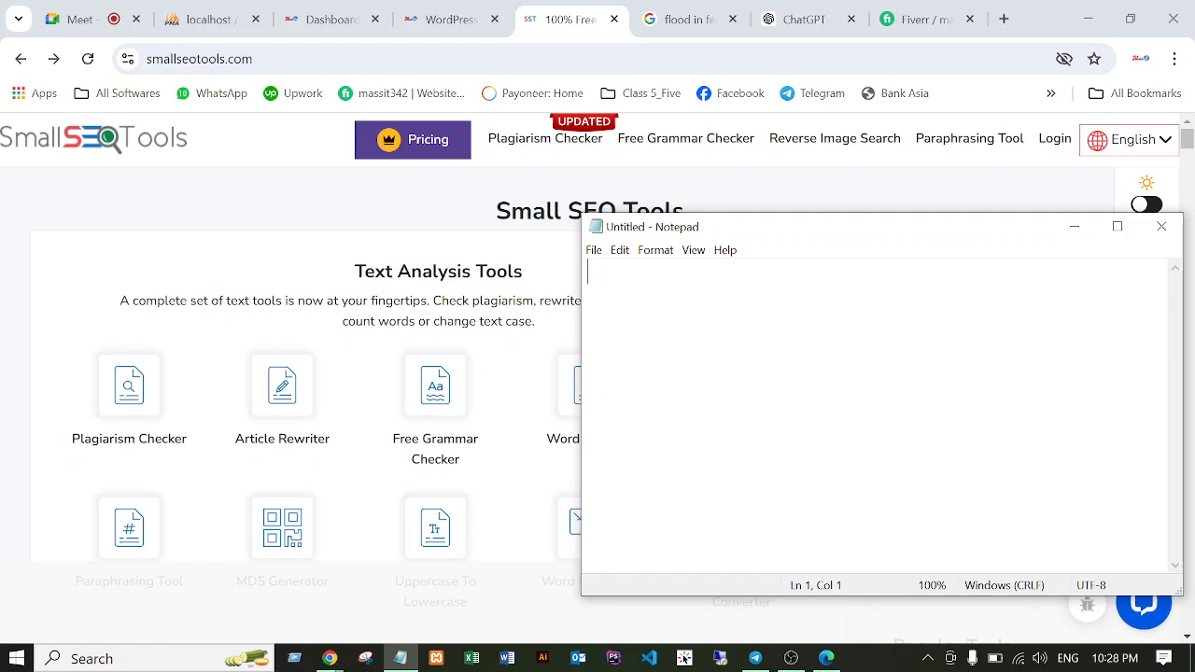
pyautogui.write('Wh')
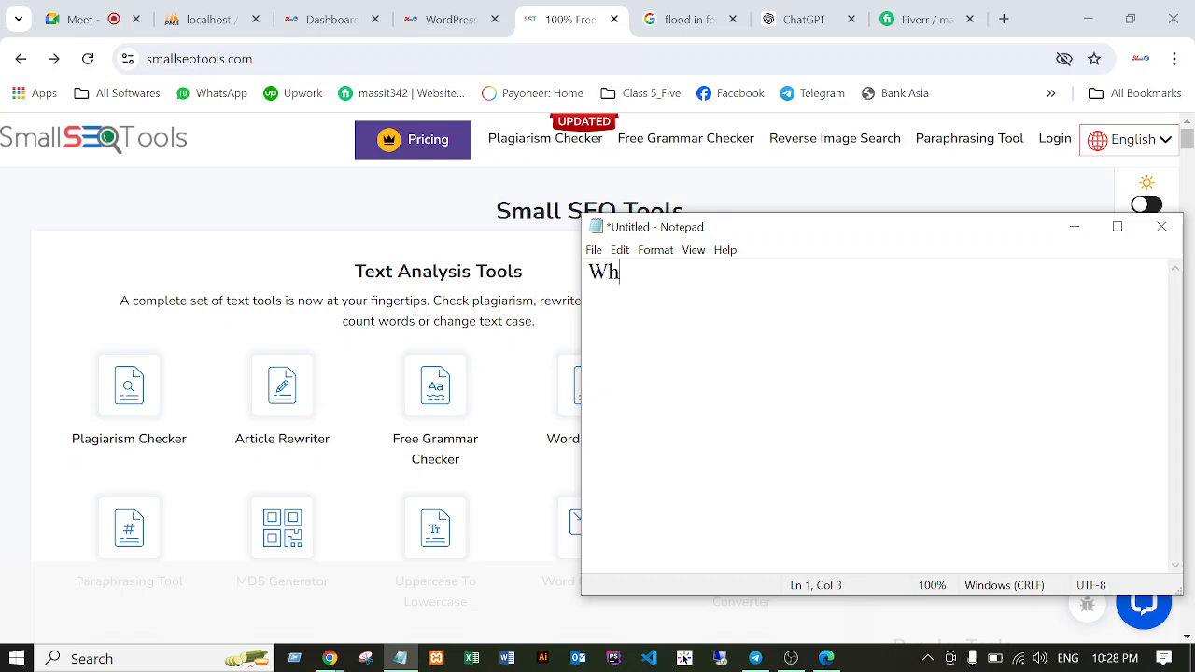
pyautogui.write('at is SEO')
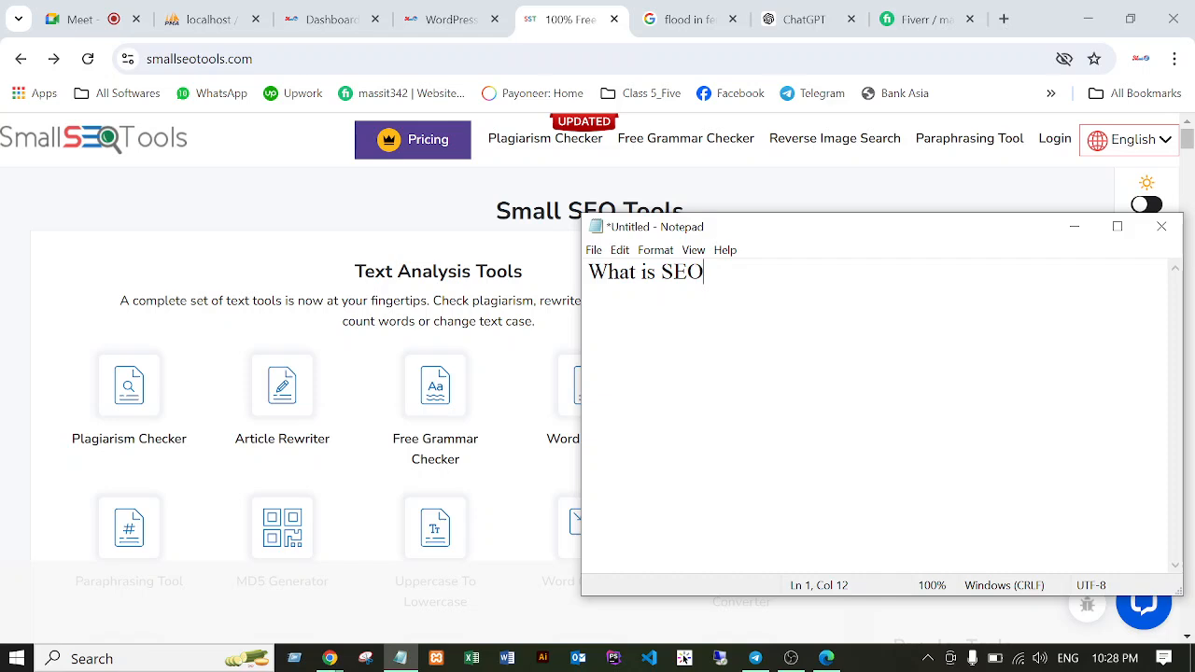
pyautogui.write('?')
pyautogui.write(' W')
pyautogui.press('BackSpace')
pyautogui.press('BackSpace')
pyautogui.write('Importance ')
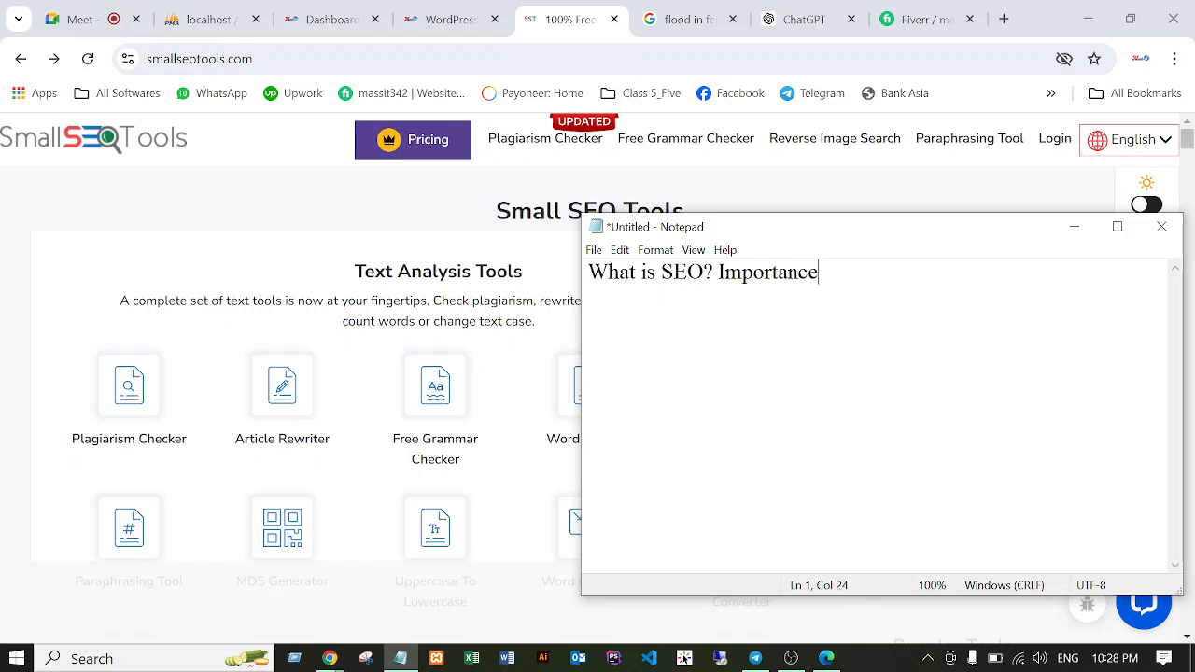
pyautogui.write('of SEO in ')
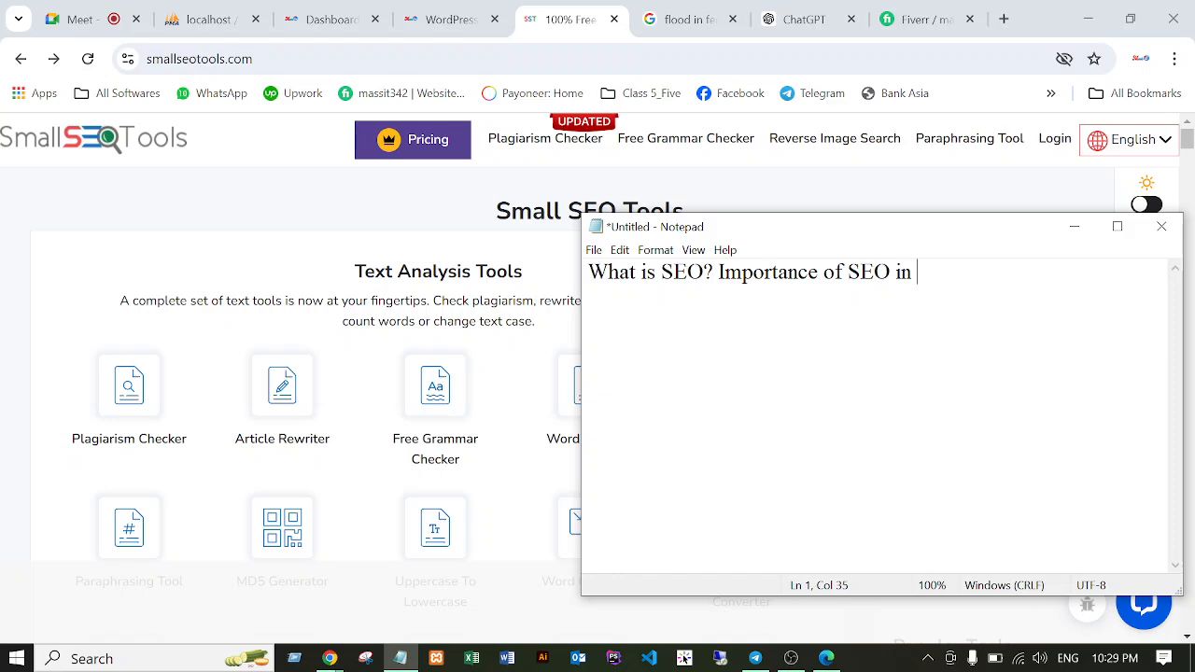
pyautogui.write('Digital Era')
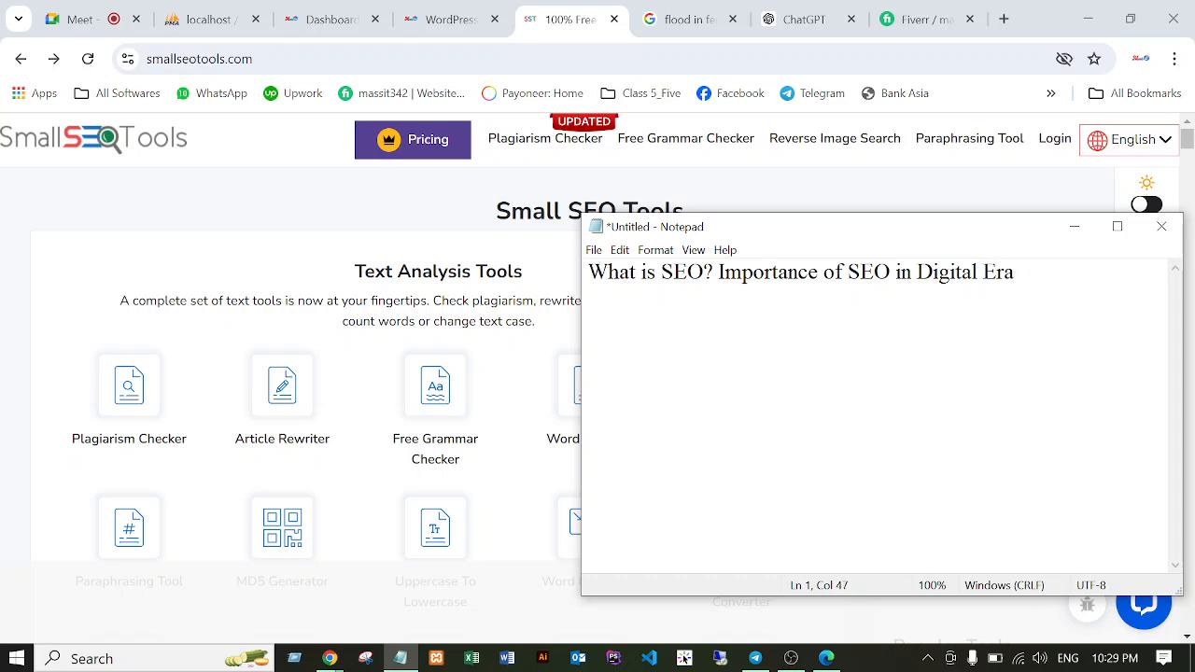
pyautogui.write(' 20')
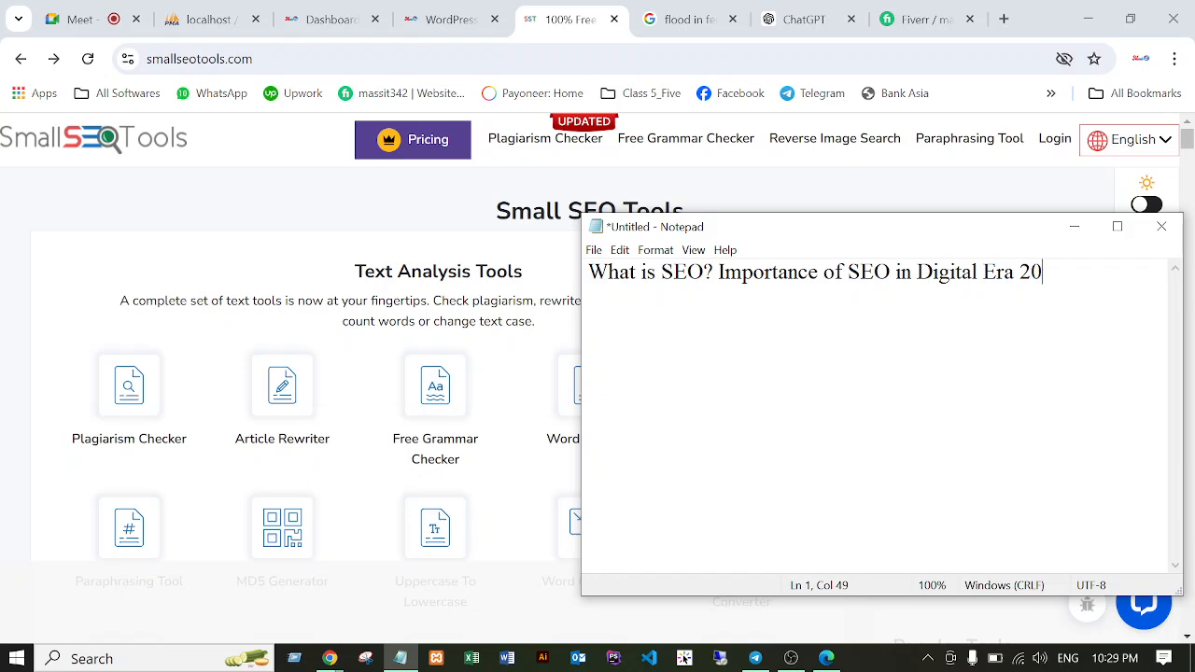
pyautogui.write('24')
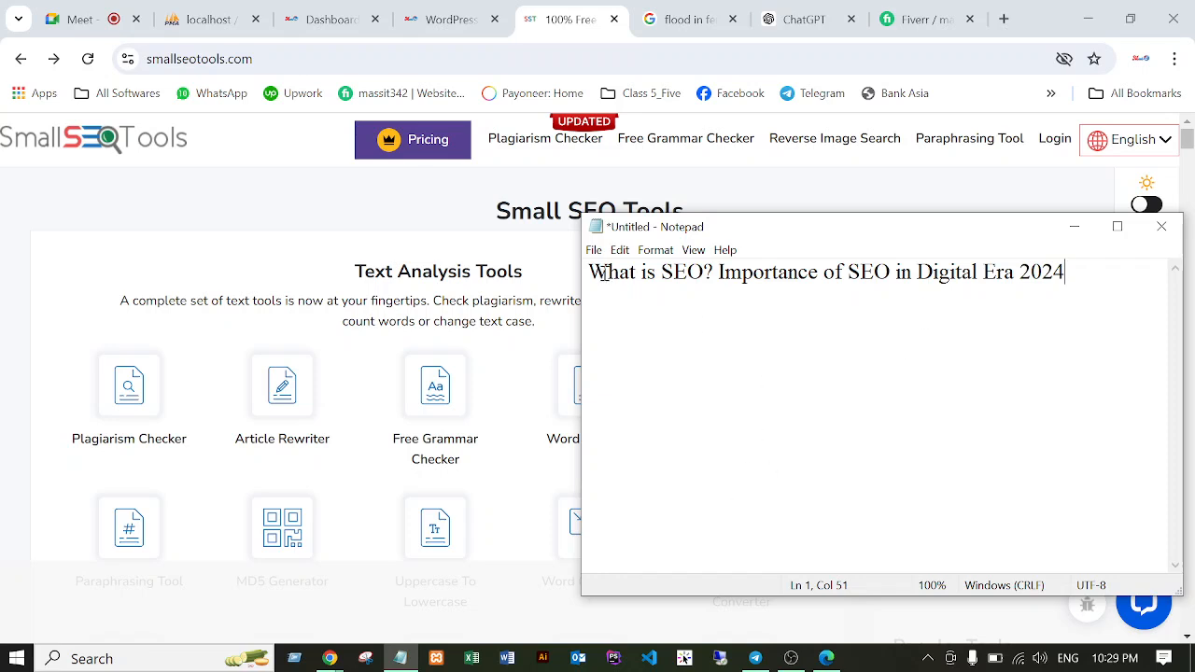
# Select the whole article title in the note and copy it.
pyautogui.moveTo(591, 272); pyautogui.dragTo(1072, 286)
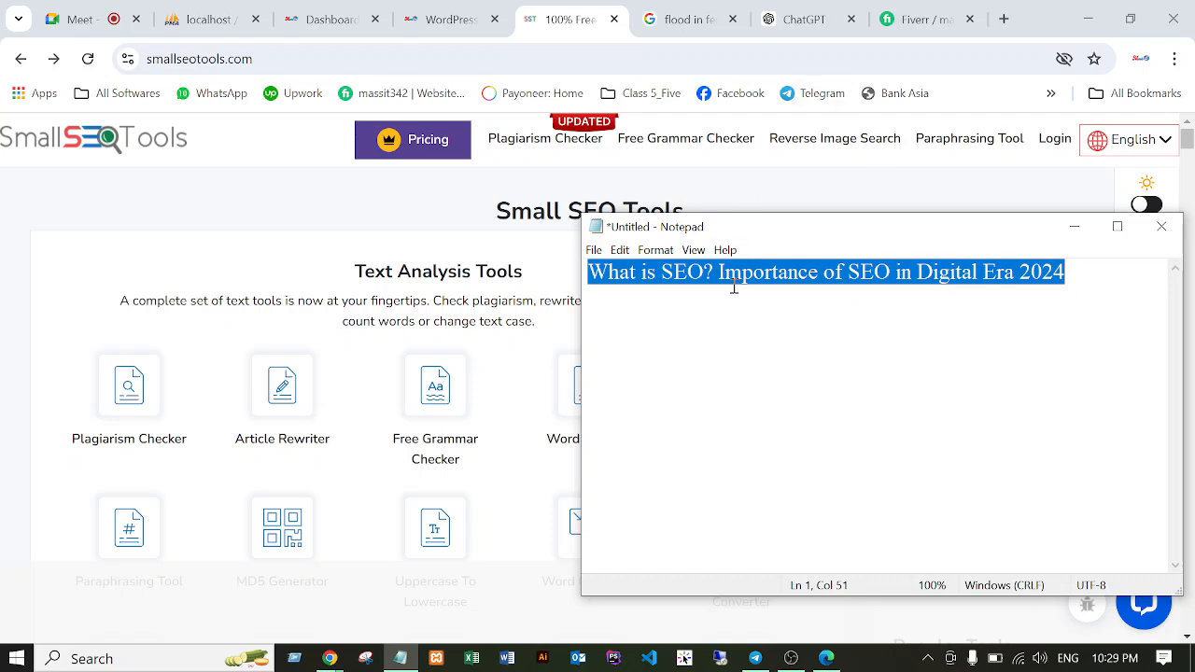
pyautogui.click(603, 277)
pyautogui.moveTo(591, 273); pyautogui.dragTo(1064, 280)
pyautogui.hotkey('ctrl', 'c')
# Replace the flood query on the Google results page with the copied title "What is SEO? Importance of SEO in Digital Era 2024" and run the search.
pyautogui.click(674, 18)
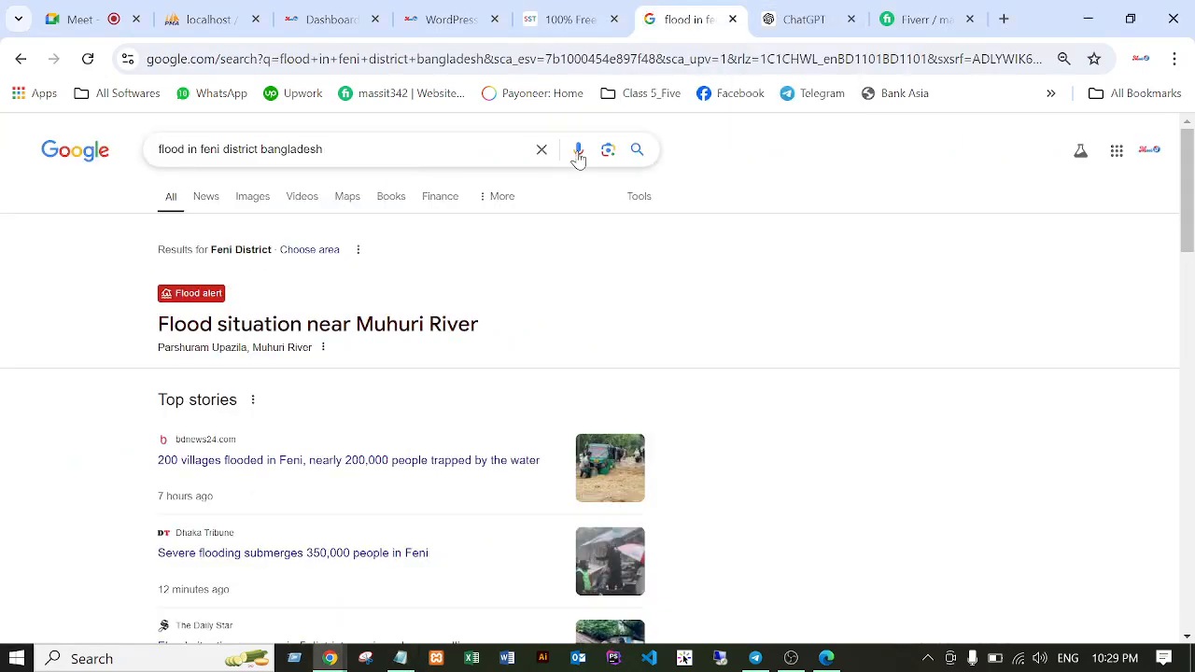
pyautogui.click(393, 154)
pyautogui.moveTo(393, 154); pyautogui.dragTo(131, 166)
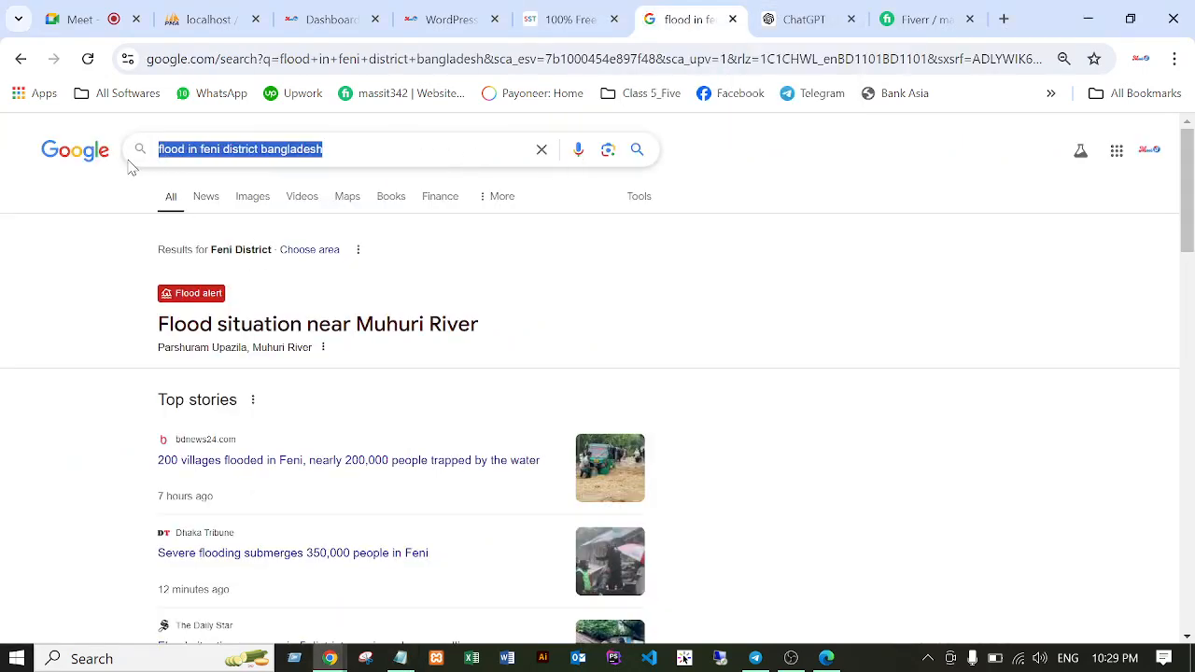
pyautogui.press('BackSpace')
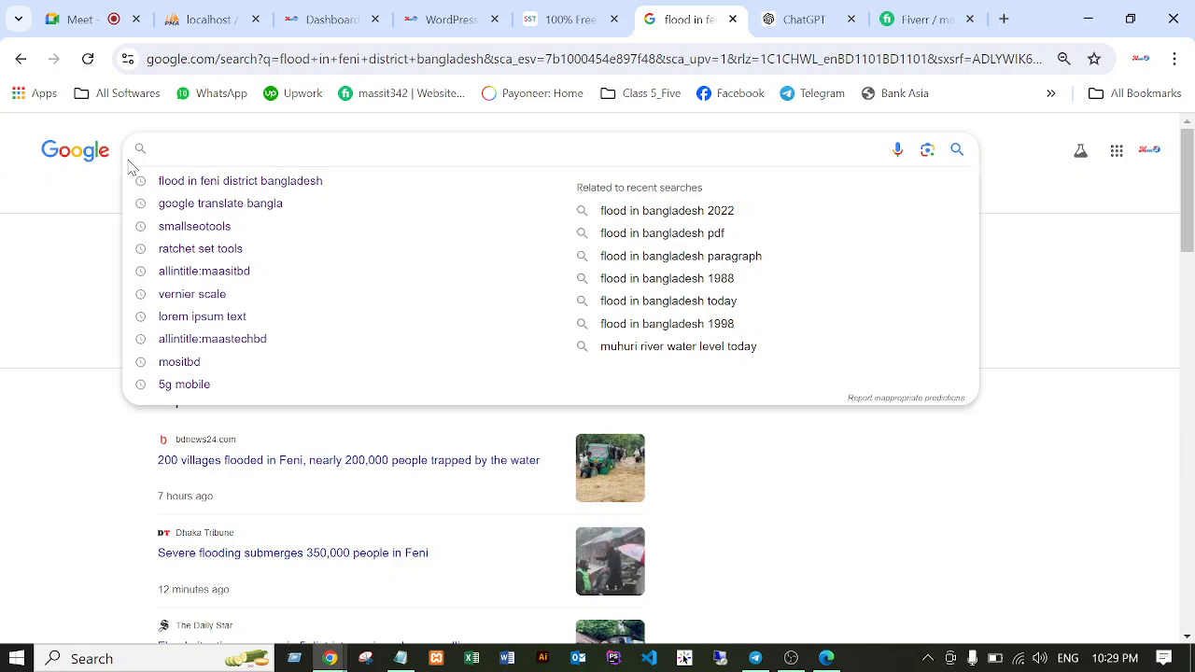
pyautogui.click(84, 187)
pyautogui.click(194, 160)
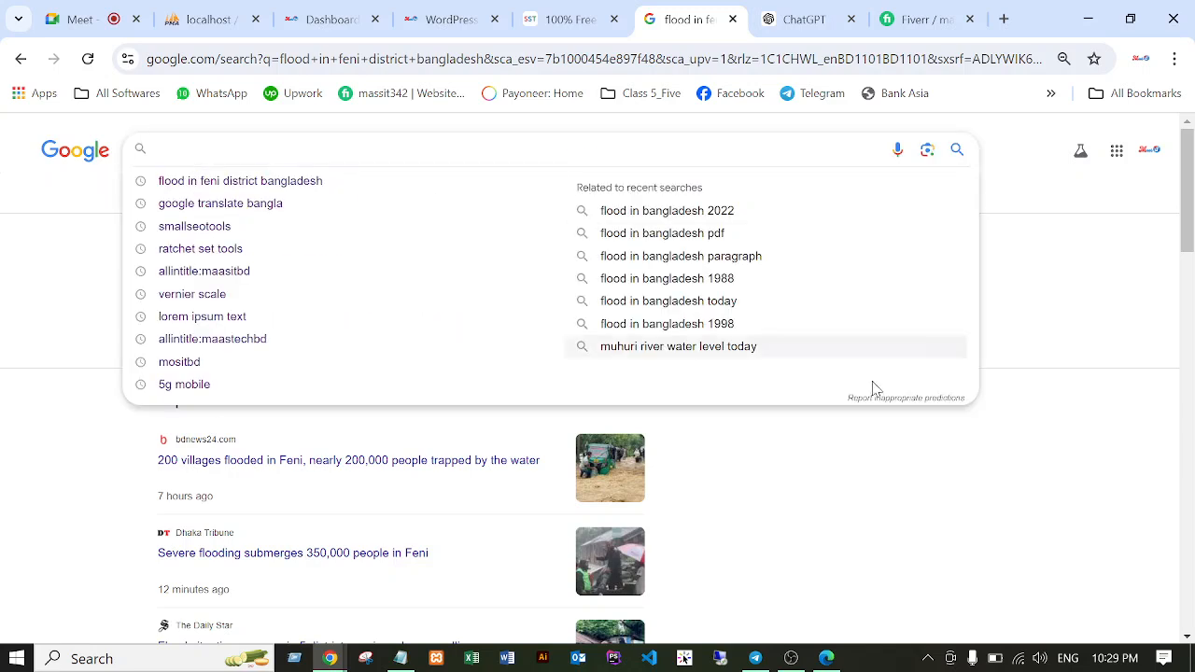
pyautogui.write('al')
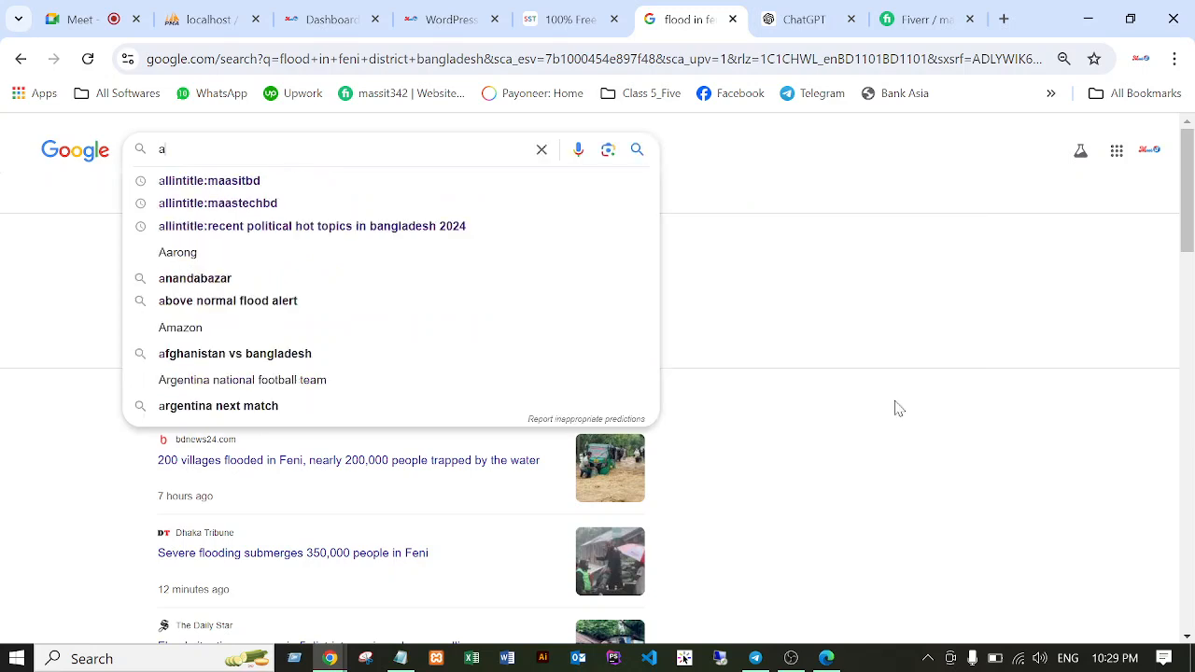
pyautogui.press('BackSpace')
pyautogui.press('BackSpace')
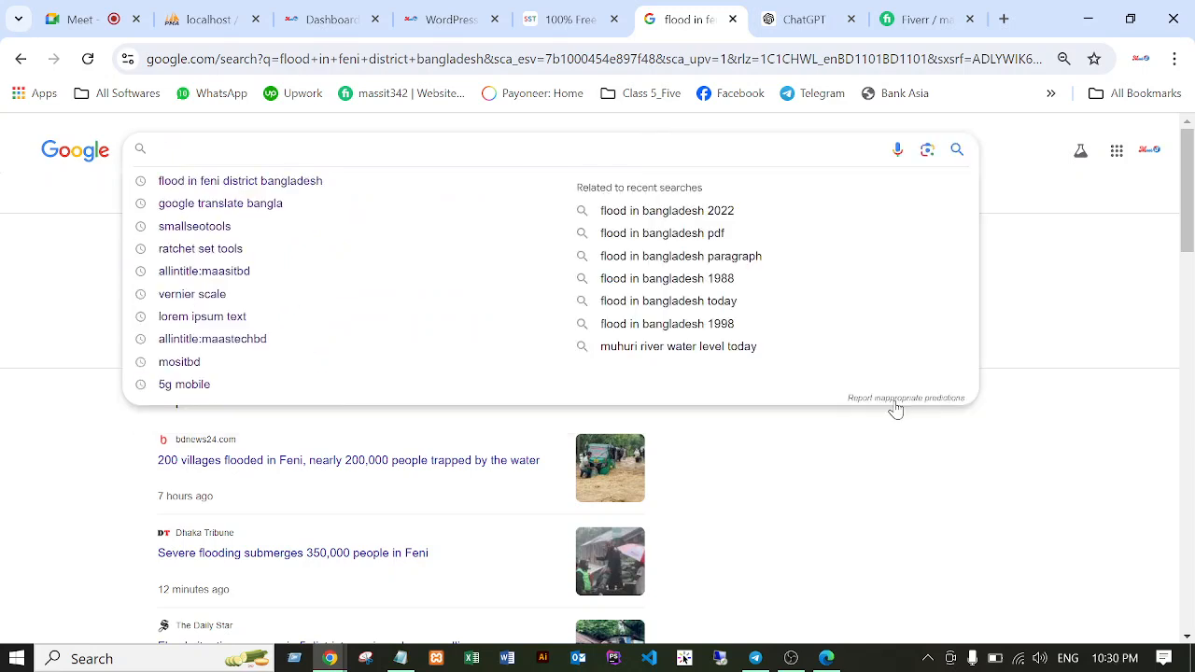
pyautogui.hotkey('ctrl', 'v')
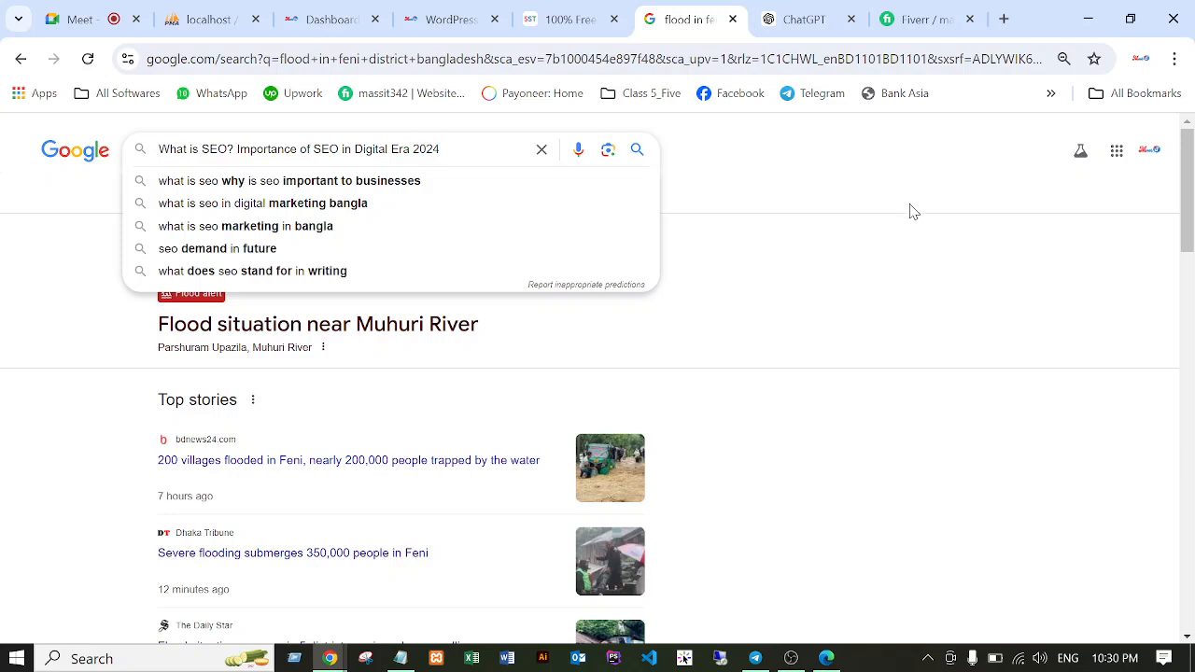
pyautogui.press('Return')
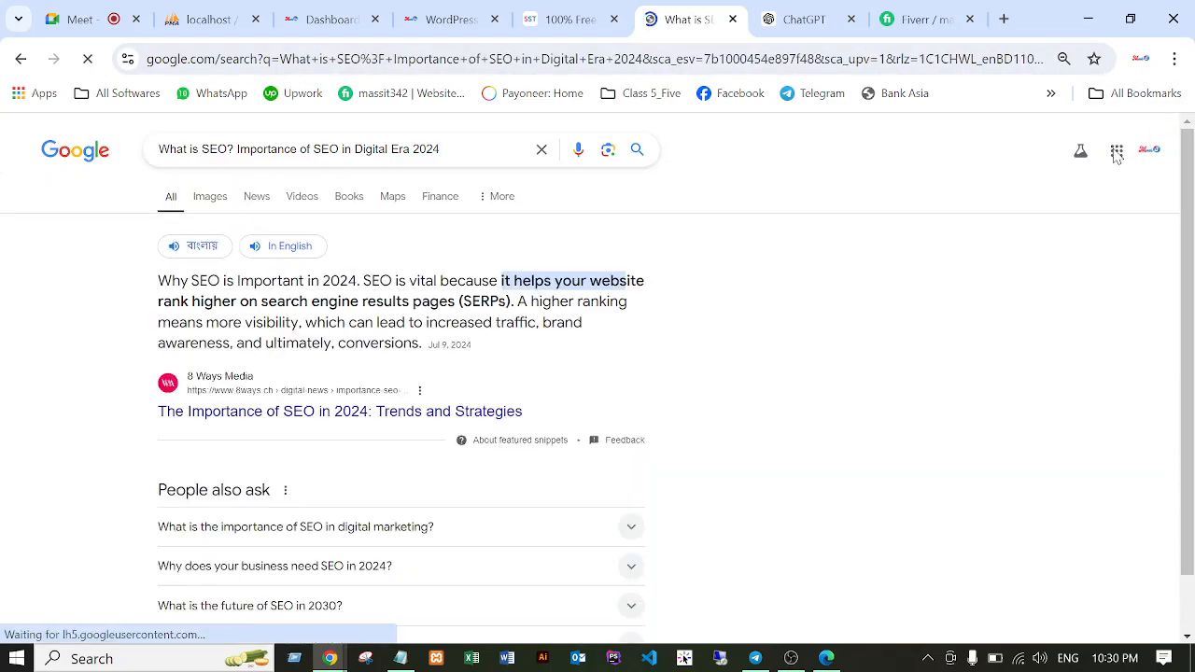
# Open Chrome's extension management page and go from there to the Chrome Web Store's extensions.
pyautogui.click(1170, 103)
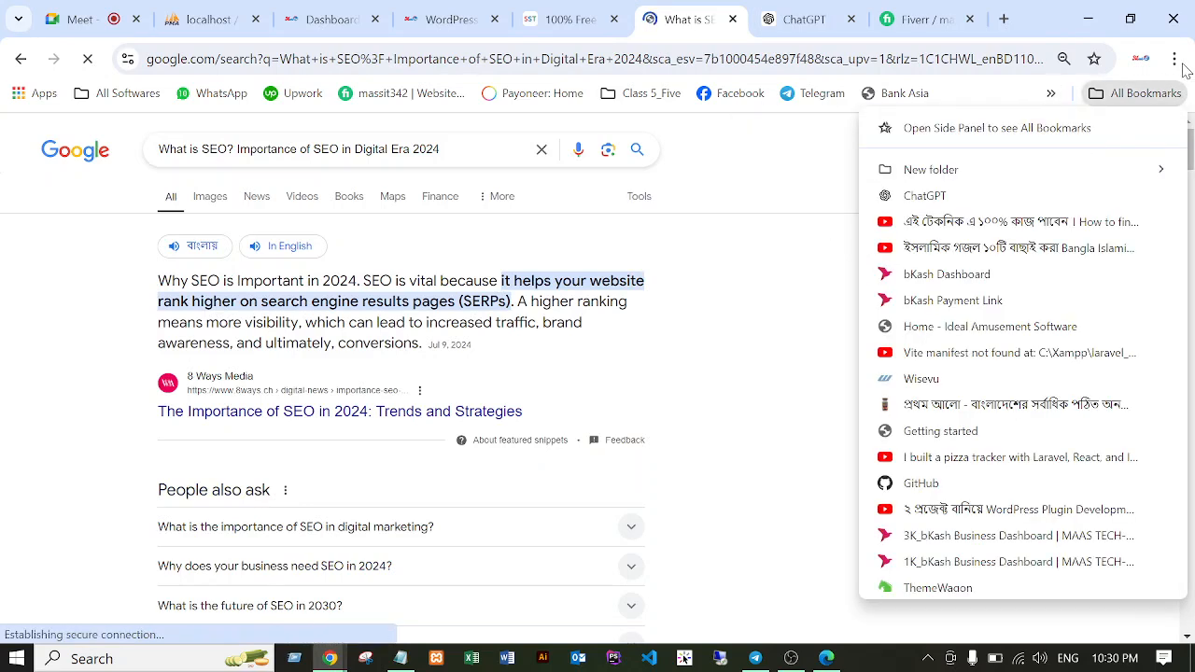
pyautogui.click(1174, 59)
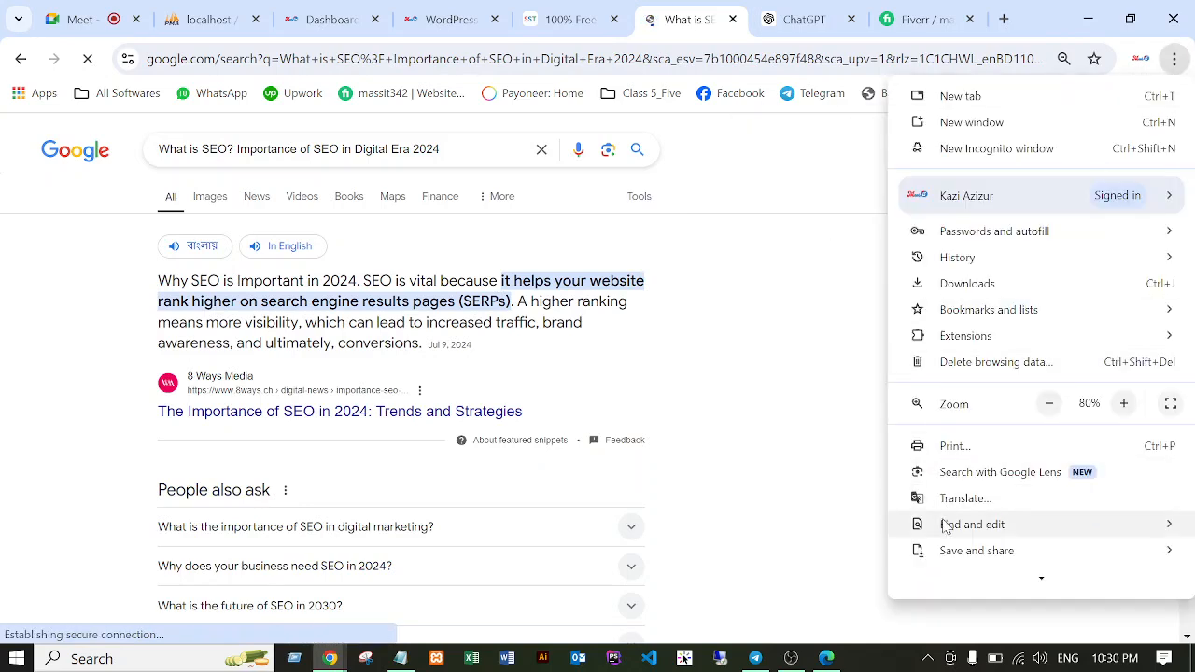
pyautogui.moveTo(947, 336)
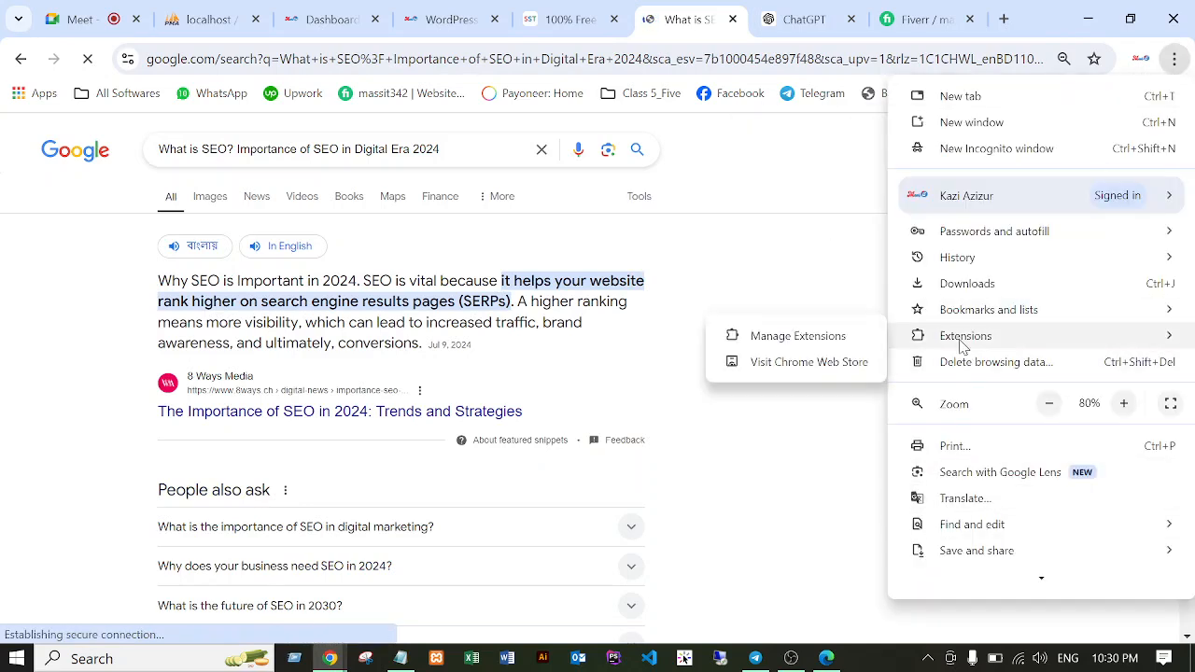
pyautogui.click(793, 338)
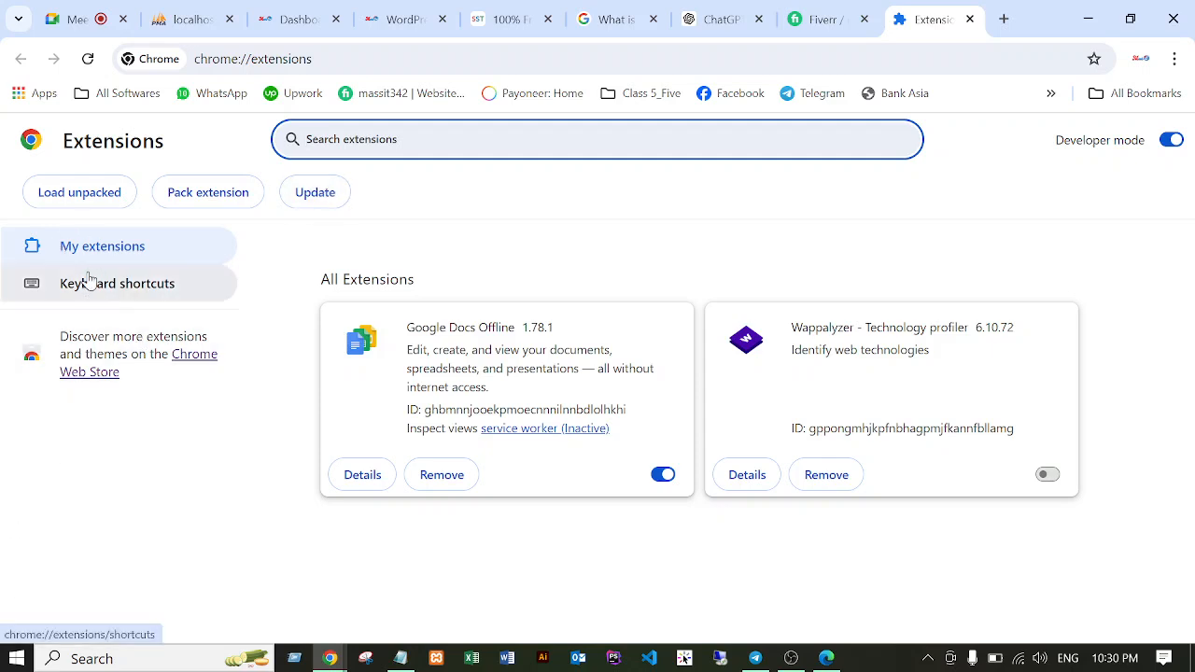
pyautogui.click(96, 372)
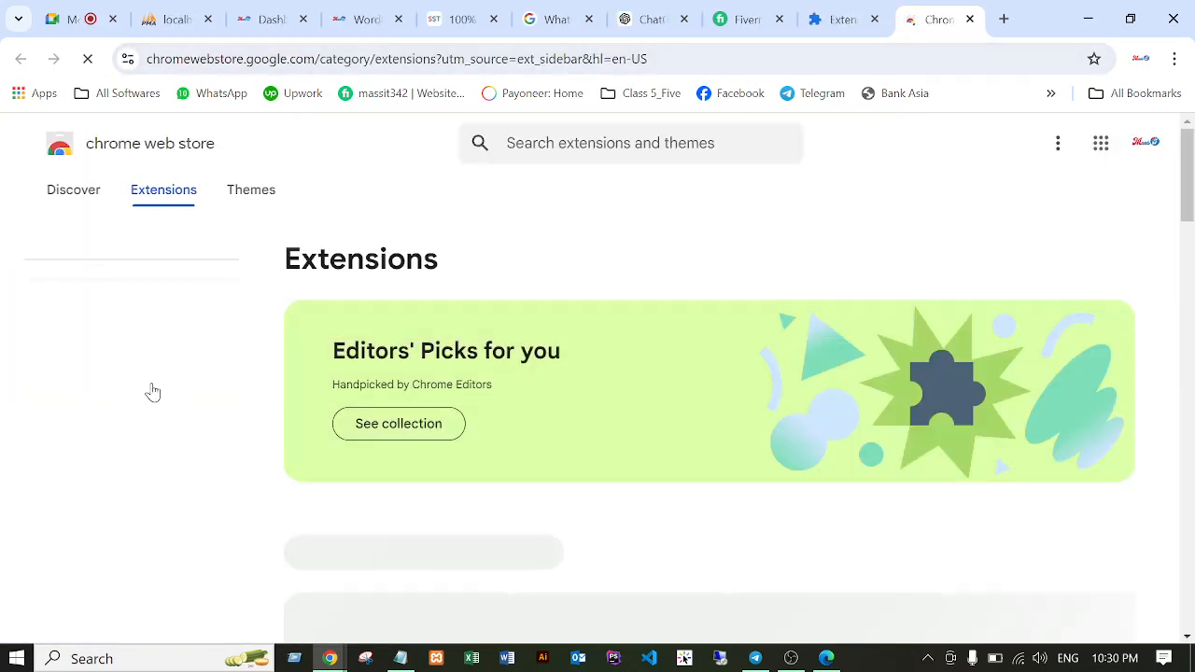
# Browse the Chrome Web Store's Extensions page and enter SEO as the store search term.
pyautogui.scroll(-5, 154, 393)
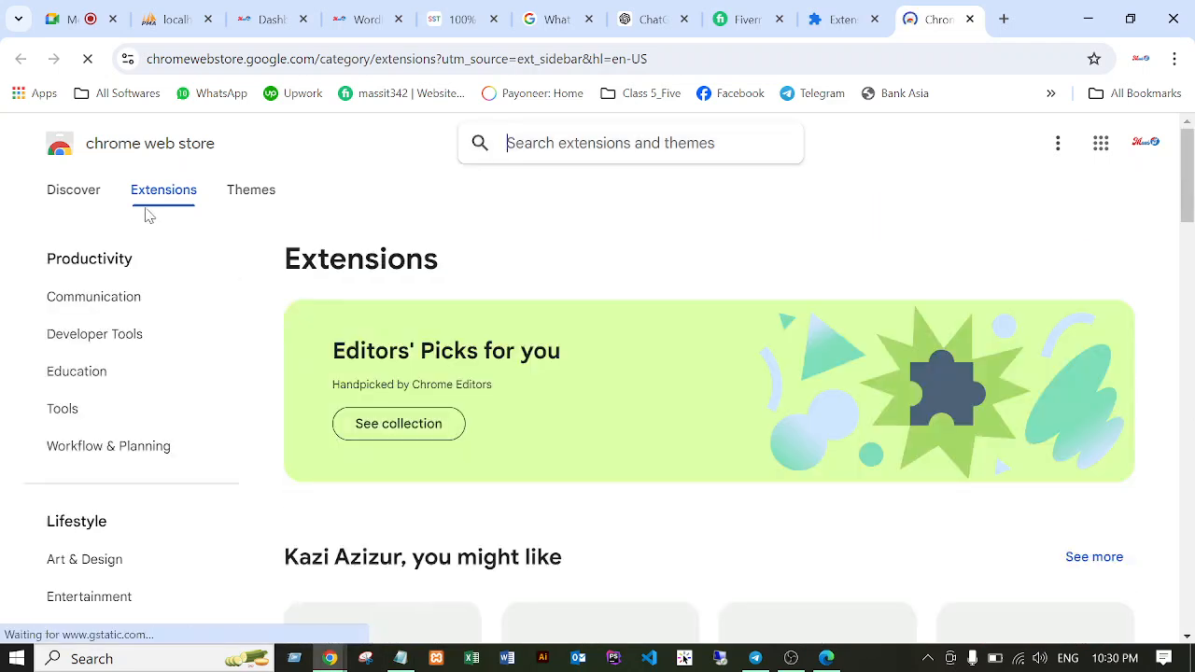
pyautogui.scroll(-10, 112, 488)
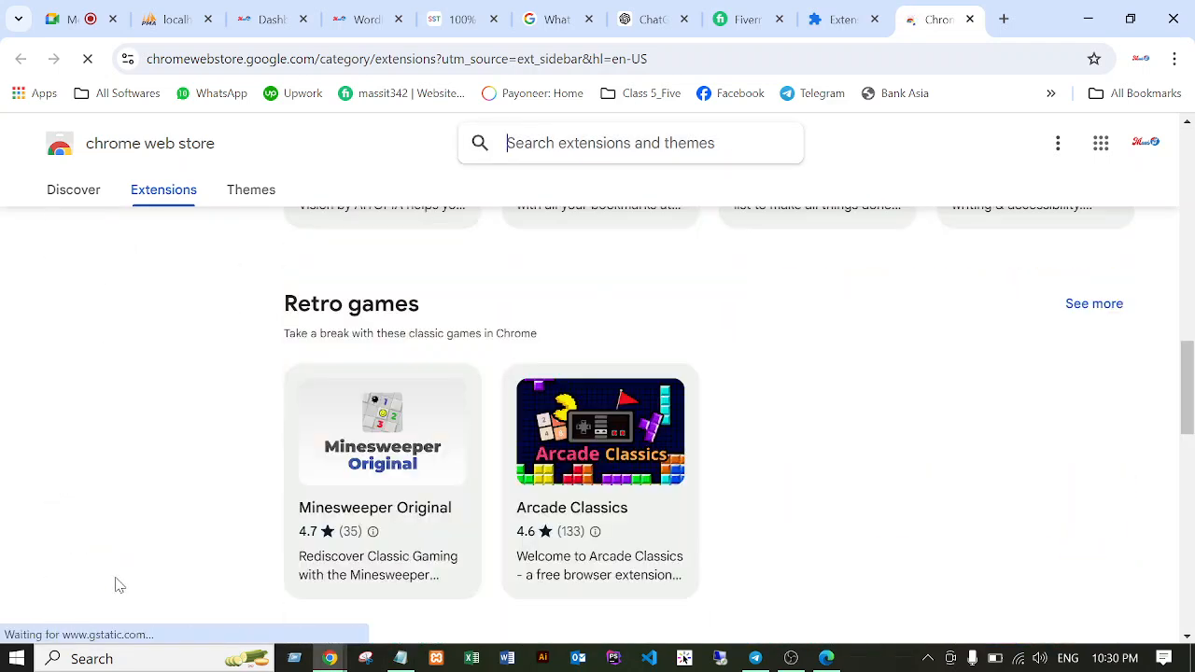
pyautogui.scroll(-10, 120, 590)
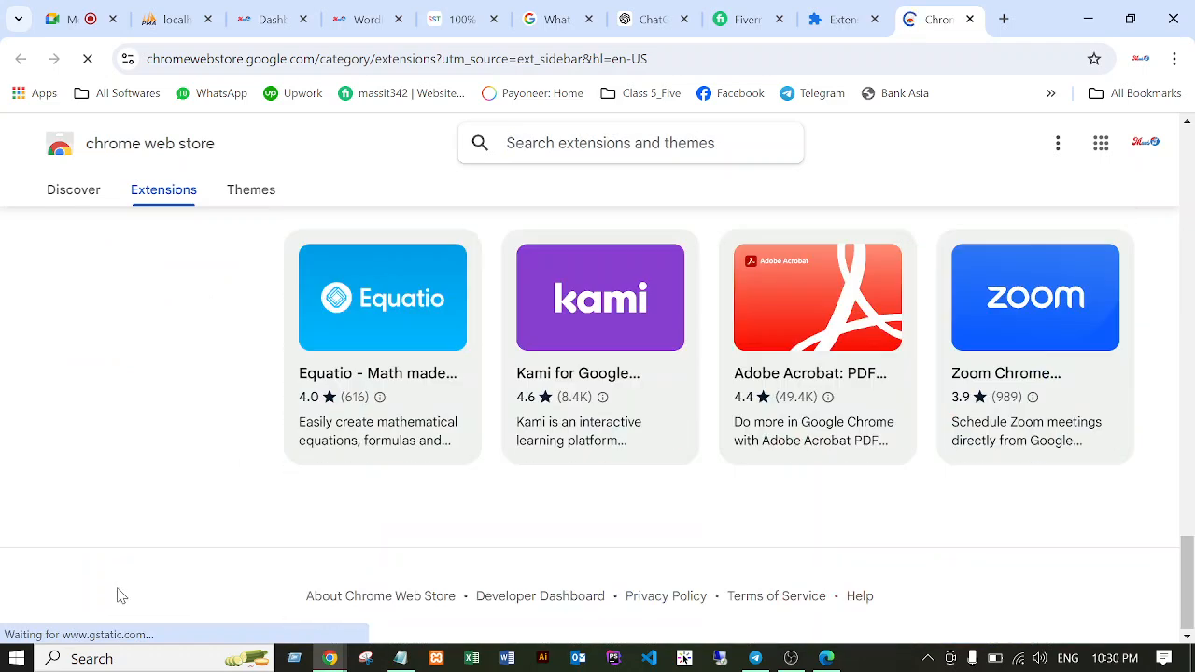
pyautogui.scroll(20, 121, 595)
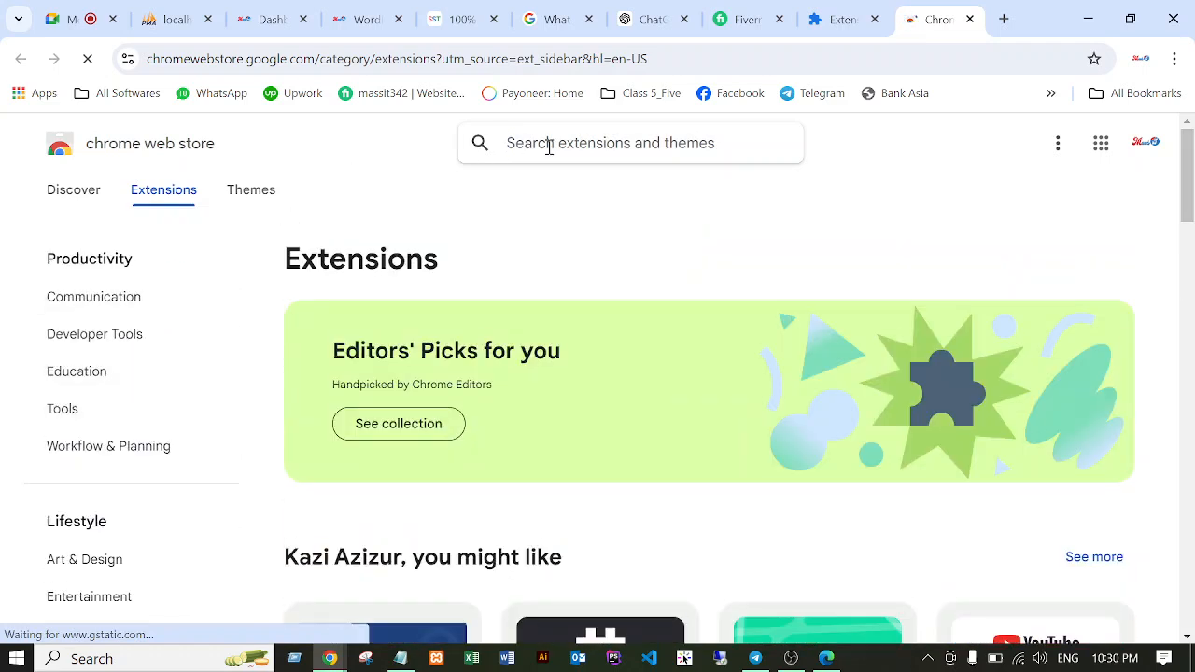
pyautogui.click(590, 145)
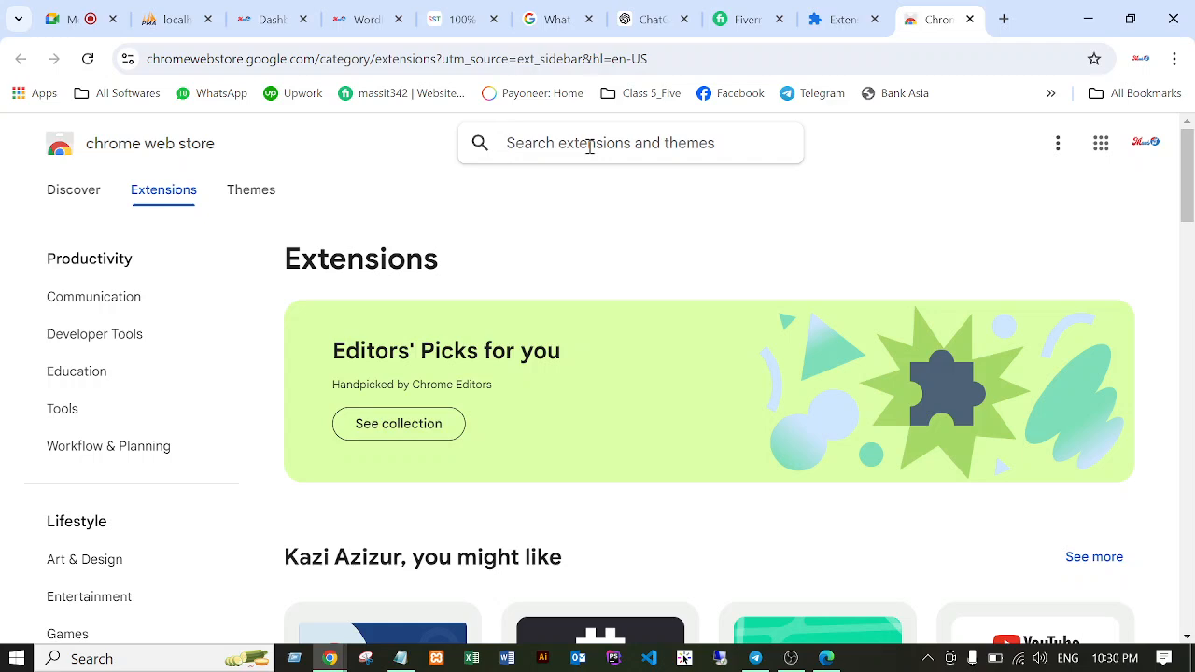
pyautogui.write('SE')
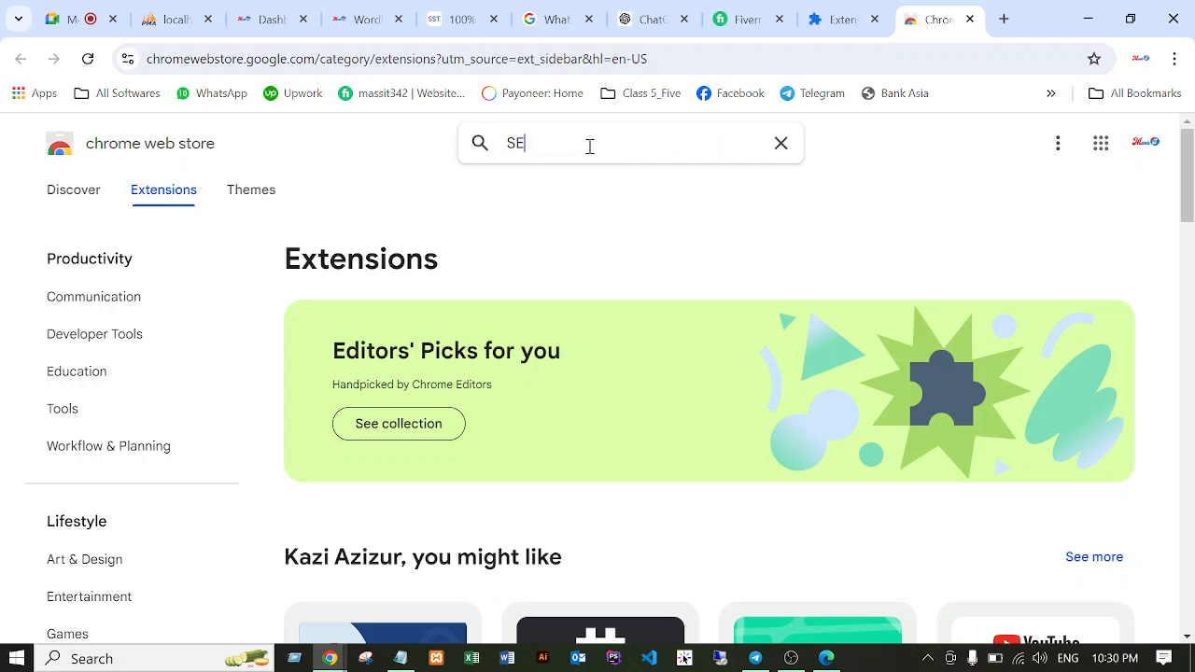
pyautogui.write('O')
# Go to the store's Discover page, return to Extensions and enter SEO as the search term again.
pyautogui.click(83, 194)
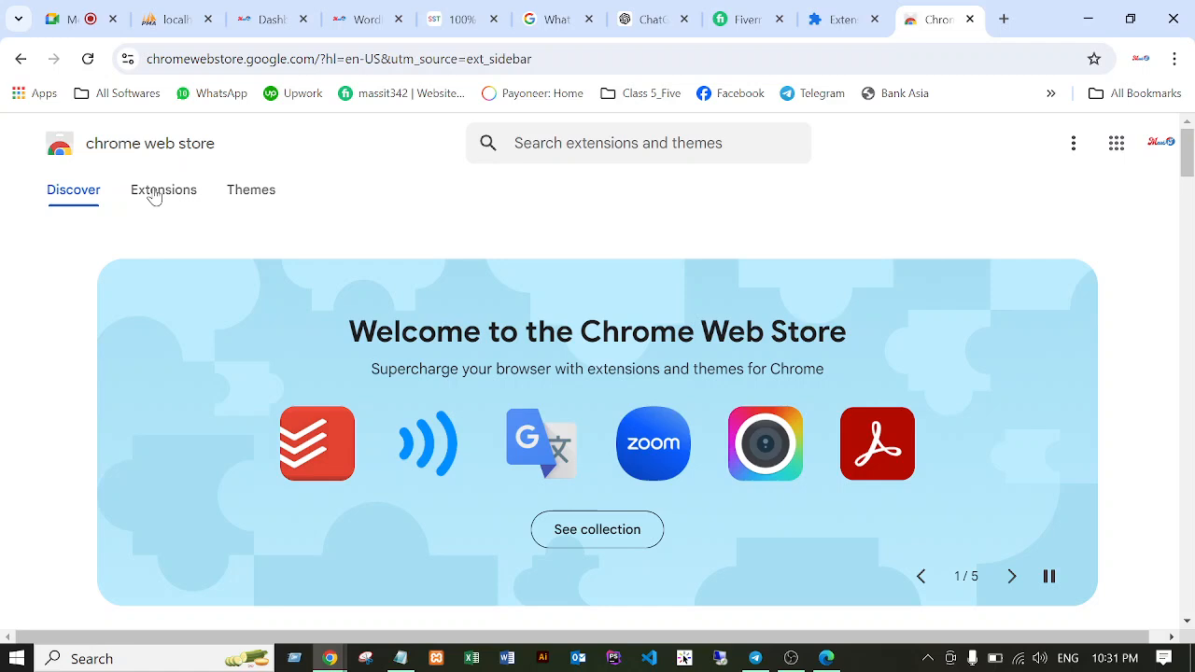
pyautogui.click(154, 194)
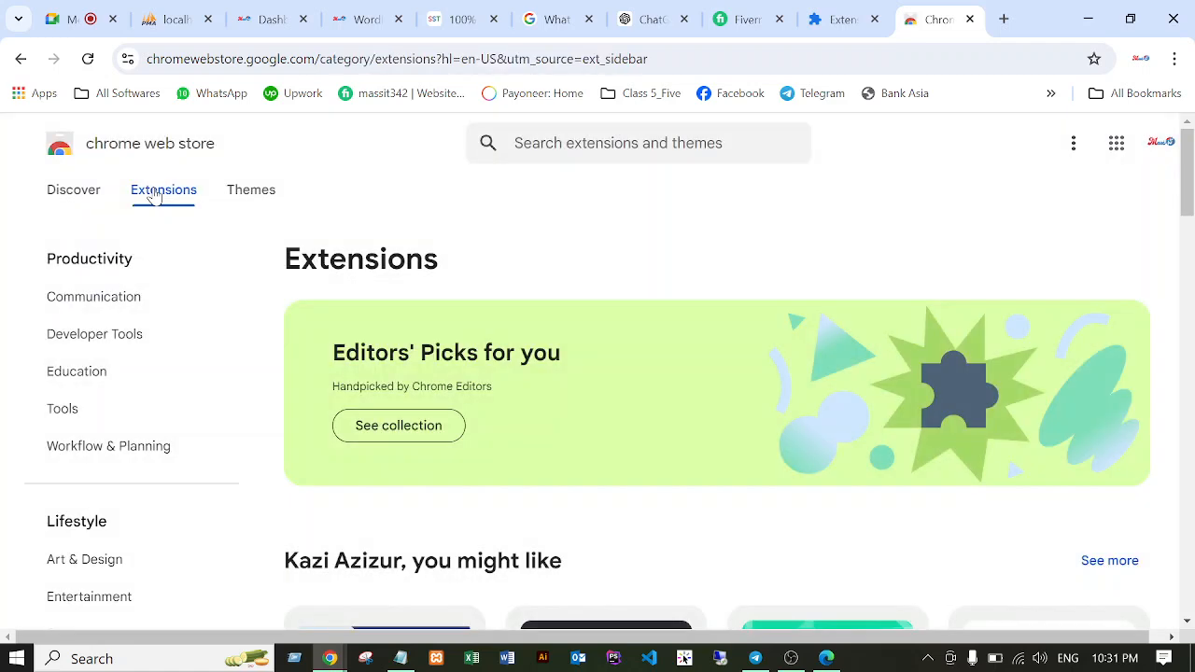
pyautogui.click(519, 142)
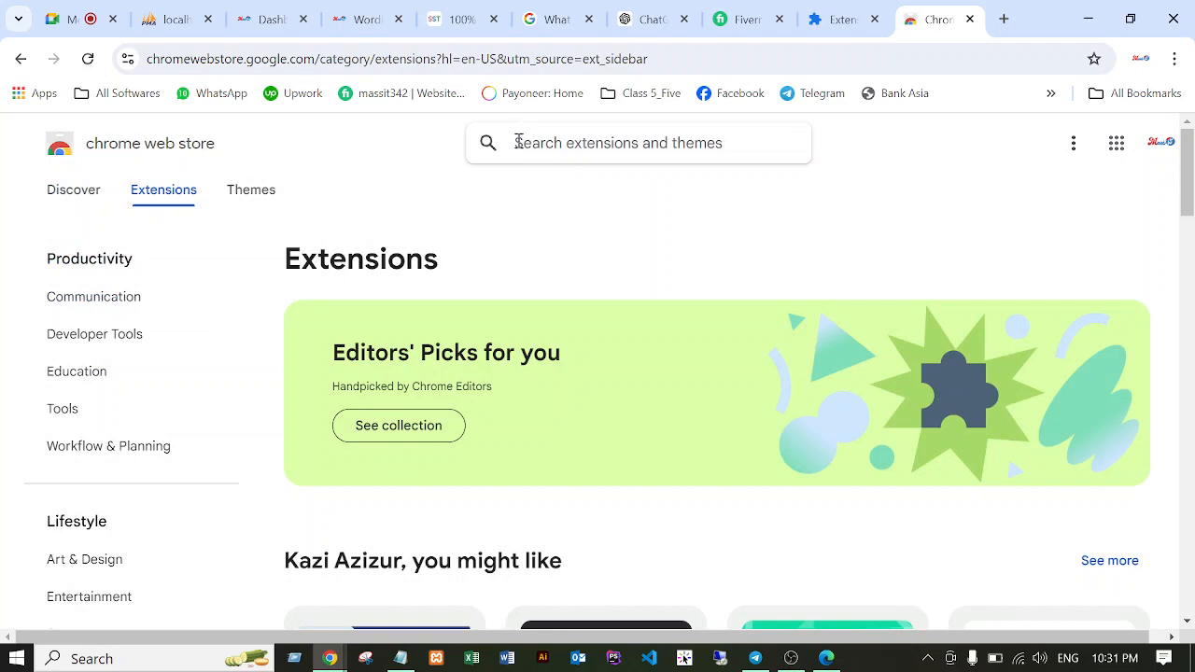
pyautogui.write('SEO')
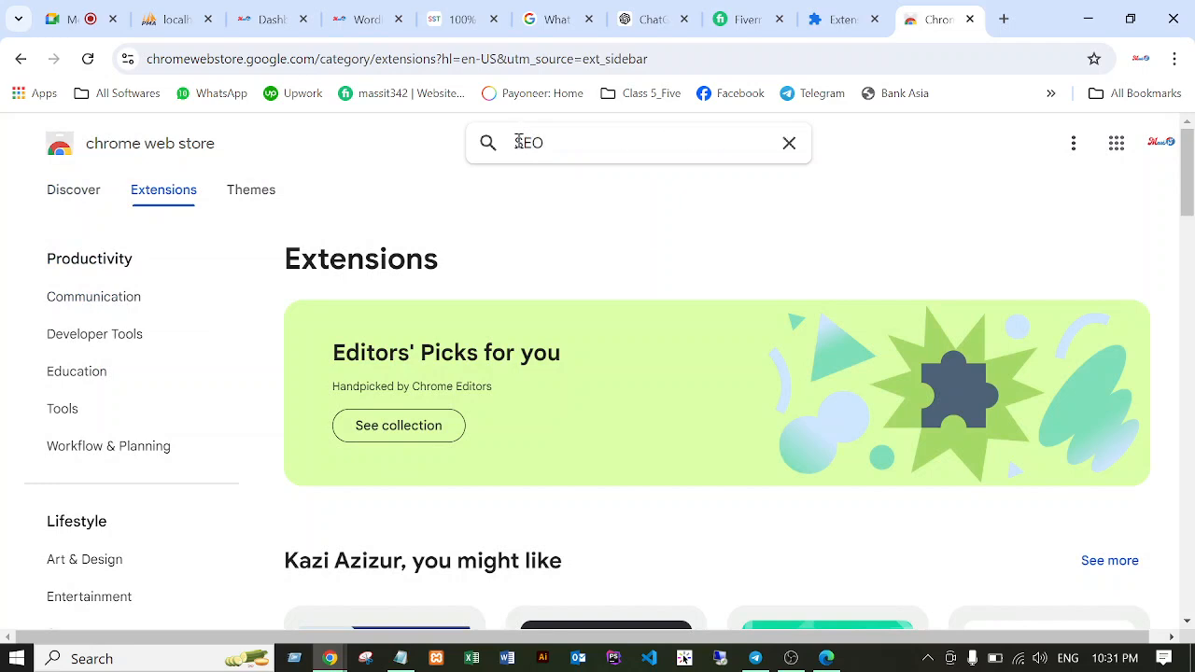
# Open the Developer Tools category of the store's extensions and look through its listings.
pyautogui.click(94, 338)
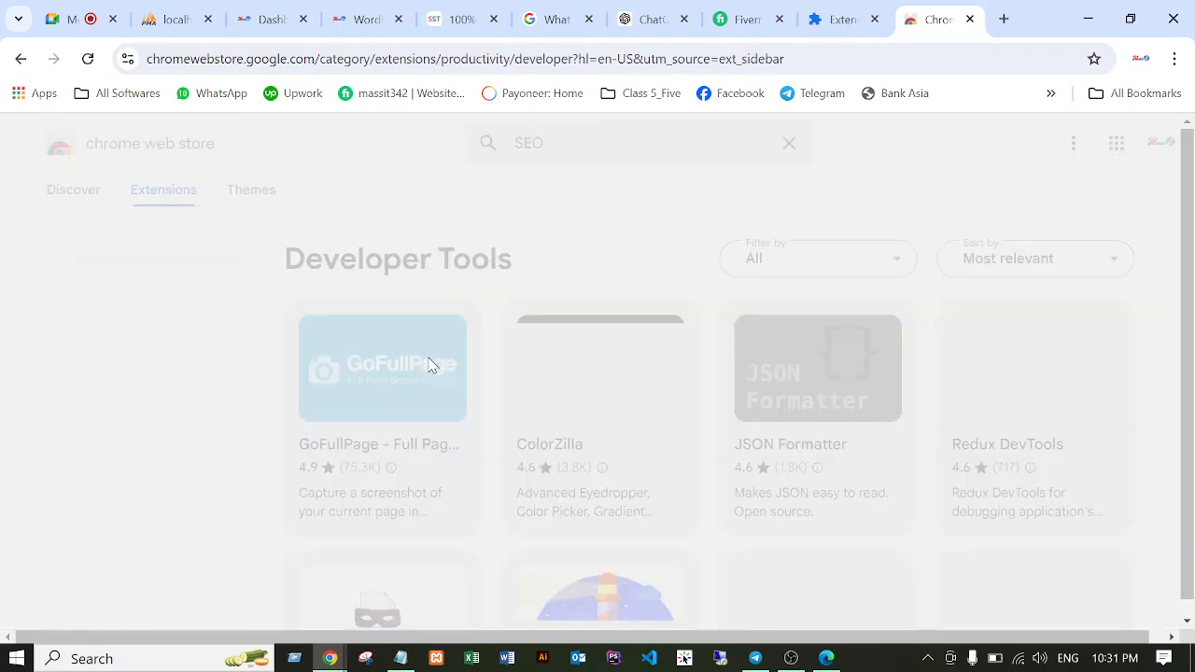
pyautogui.scroll(-7, 149, 448)
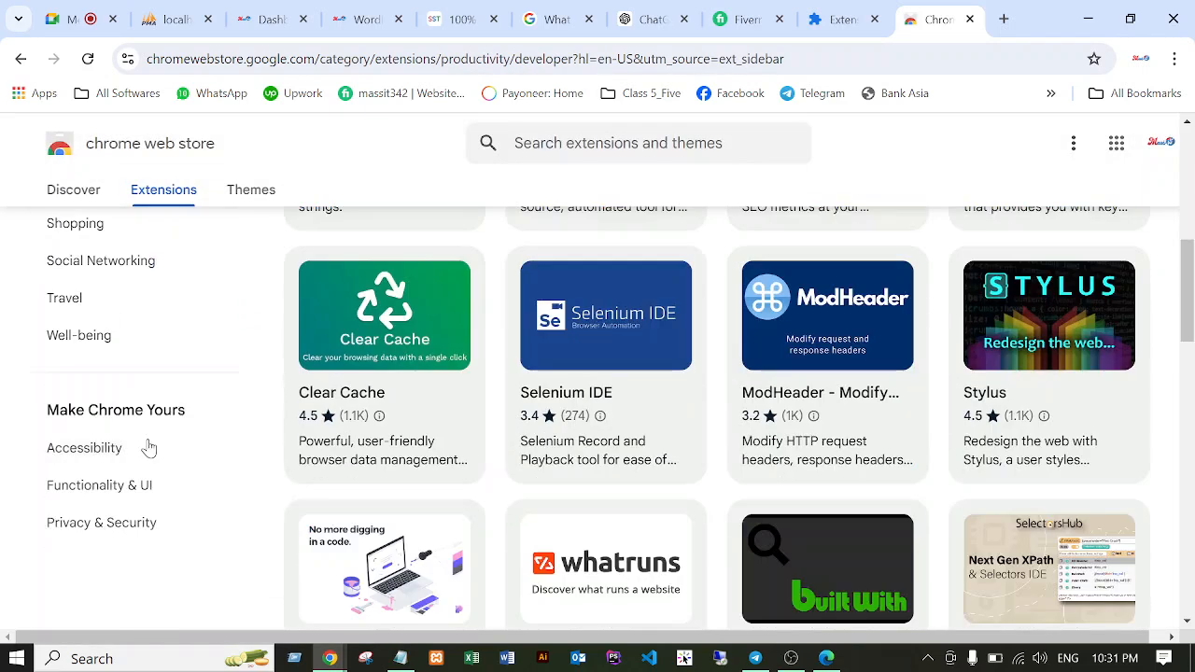
pyautogui.scroll(7, 149, 448)
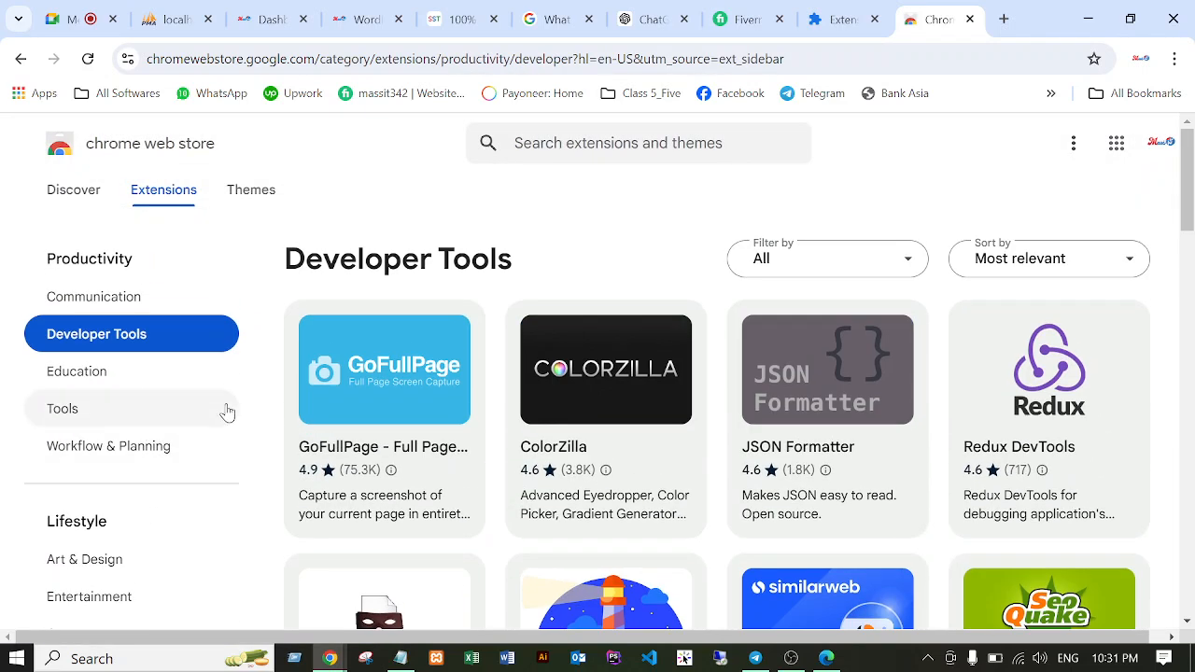
# Search the Chrome Web Store for SEO.
pyautogui.click(882, 260)
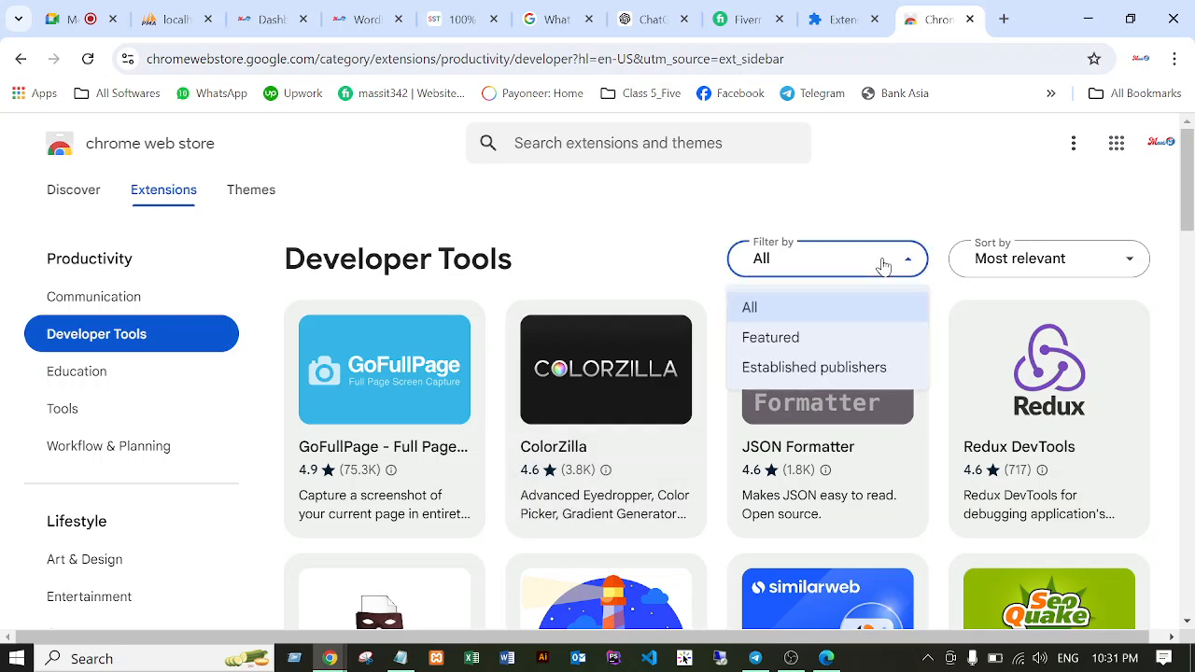
pyautogui.click(695, 141)
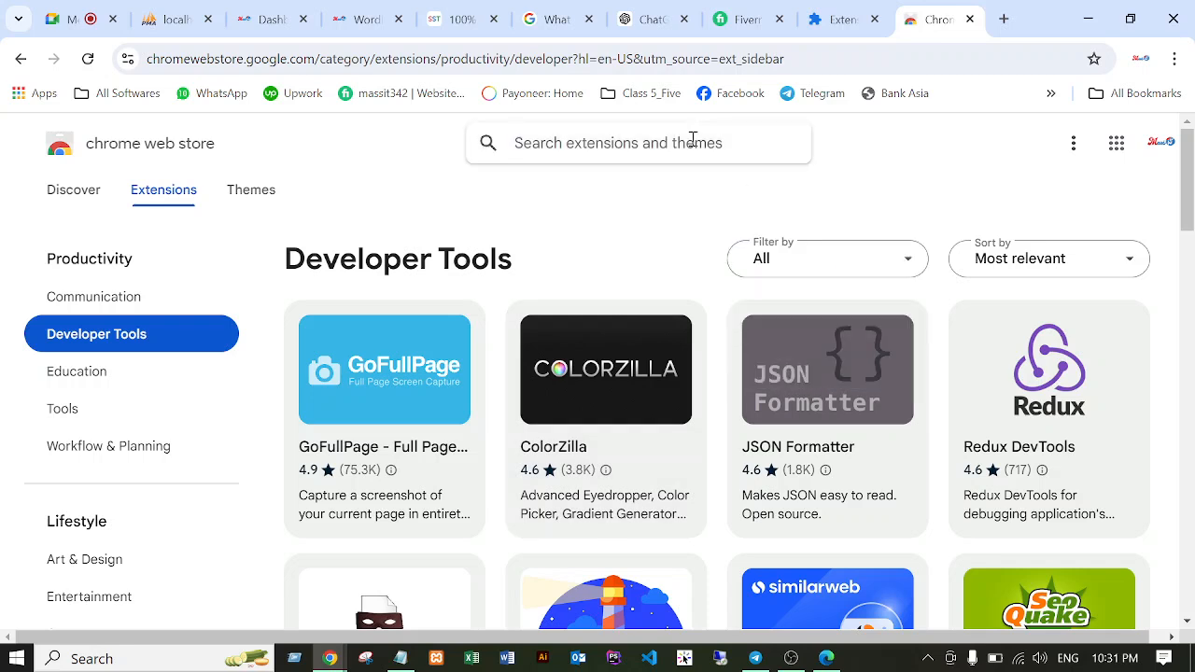
pyautogui.write('SEO')
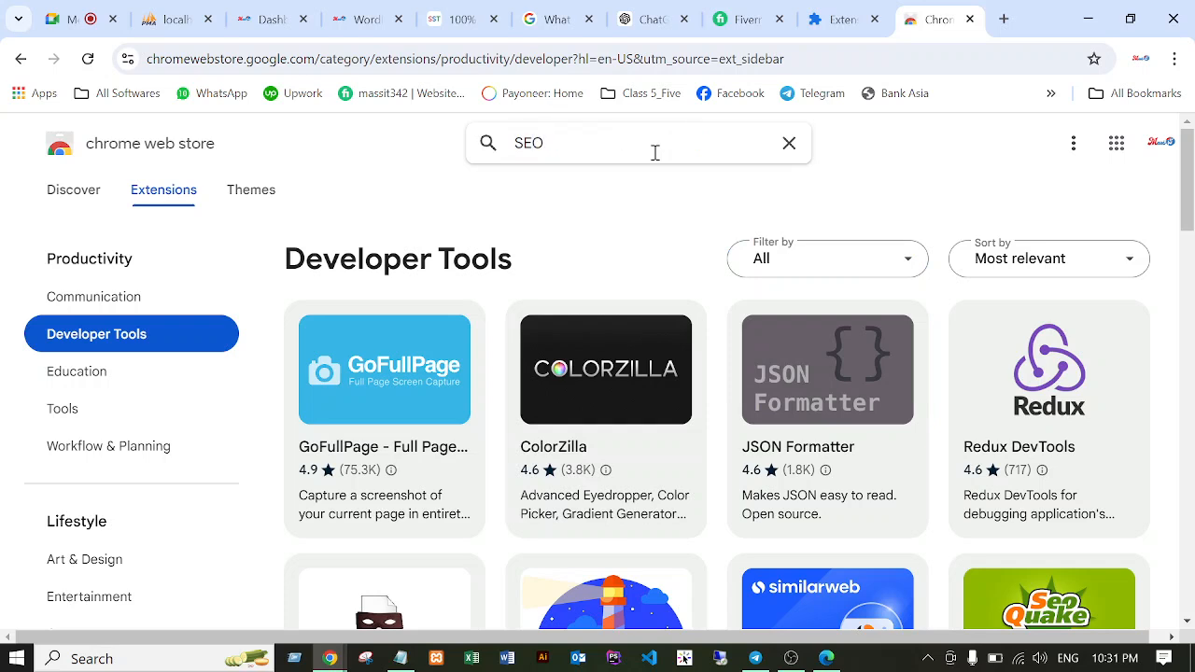
pyautogui.press('Return')
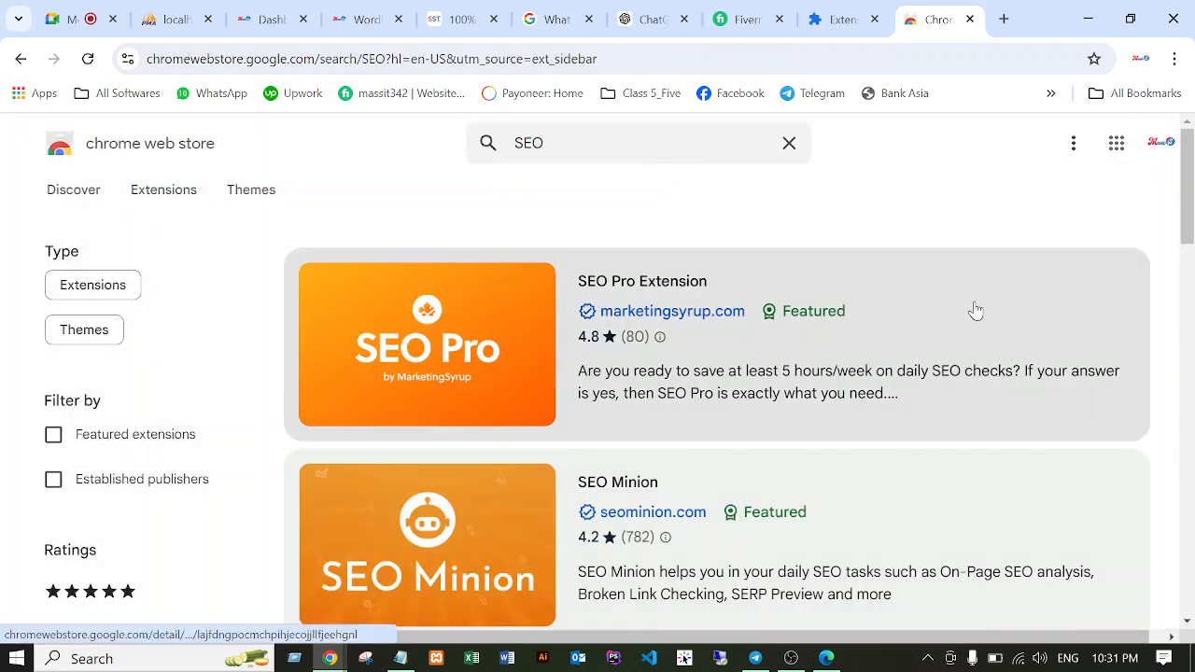
# Look through the SEO extensions in the store's search results down to the end of the list.
pyautogui.scroll(-1, 343, 485)
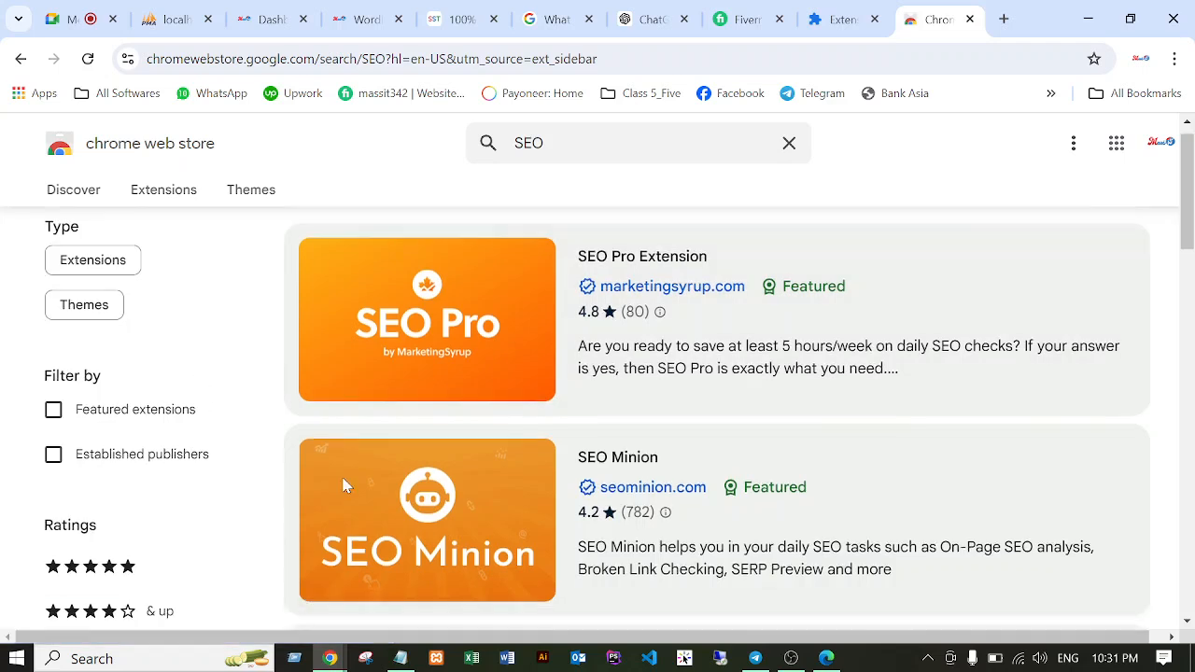
pyautogui.scroll(-3, 709, 579)
pyautogui.scroll(-2, 754, 419)
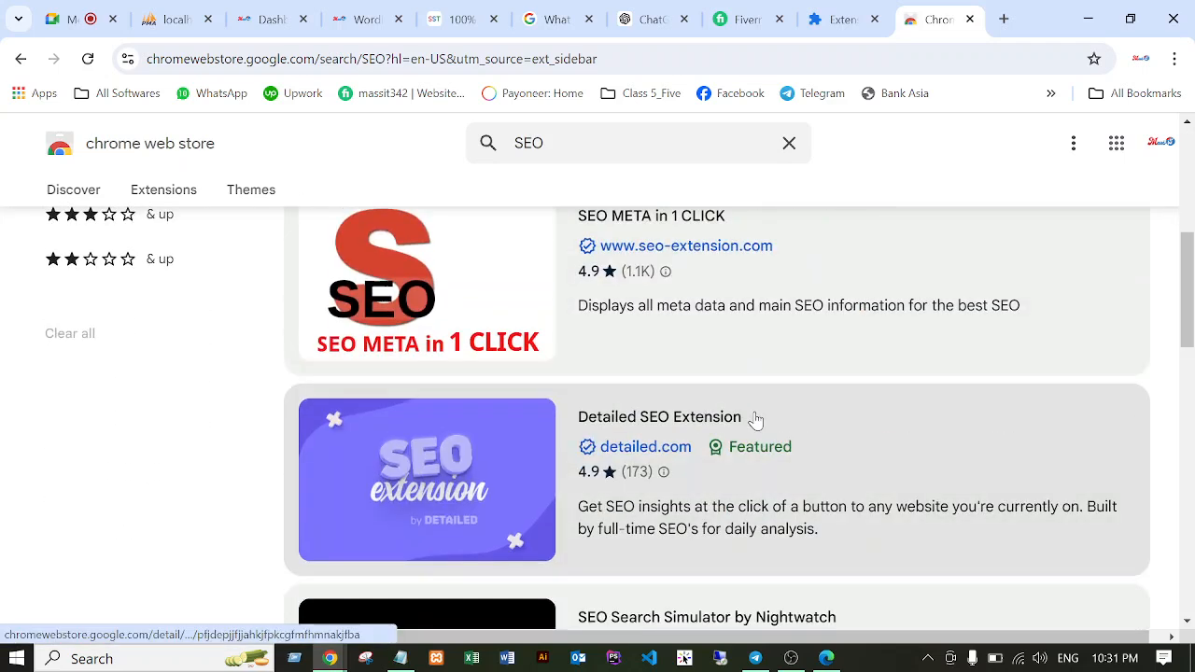
pyautogui.scroll(-1, 754, 419)
pyautogui.scroll(-5, 763, 381)
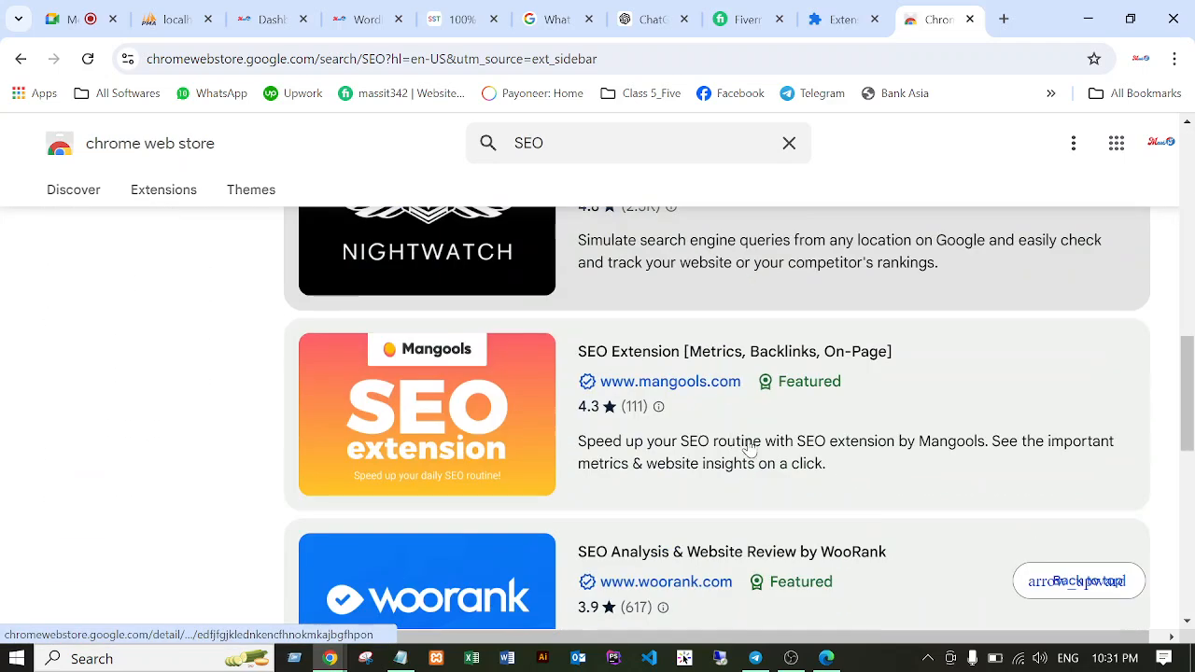
pyautogui.scroll(-2, 750, 449)
pyautogui.scroll(-3, 706, 456)
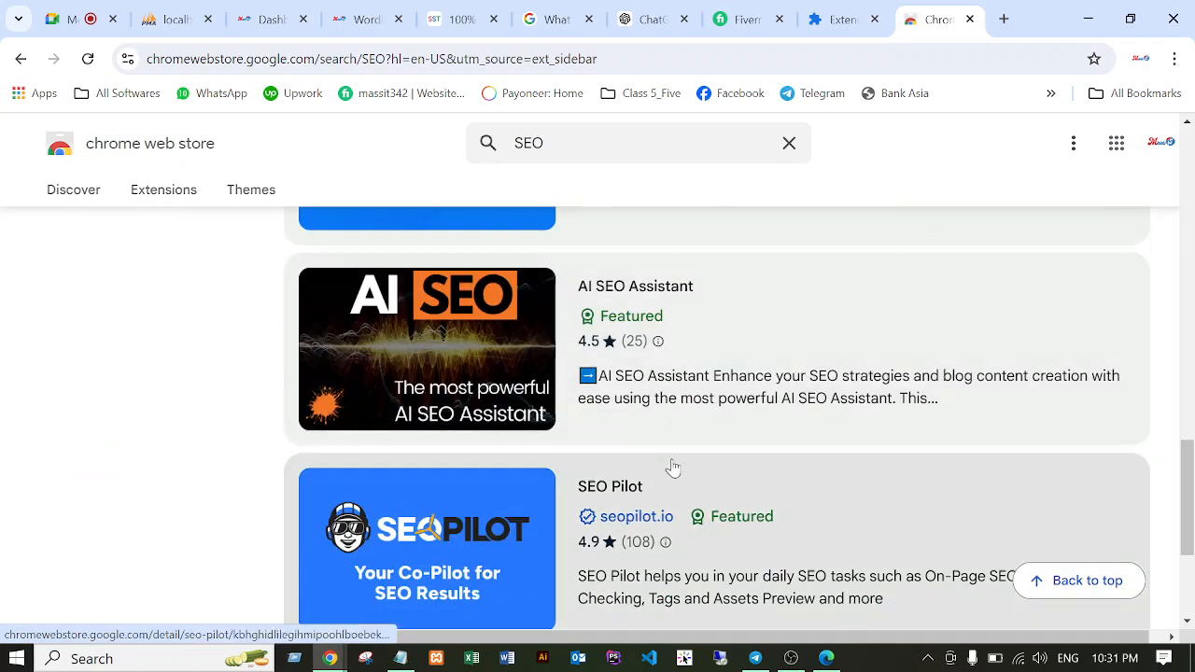
pyautogui.scroll(-3, 663, 509)
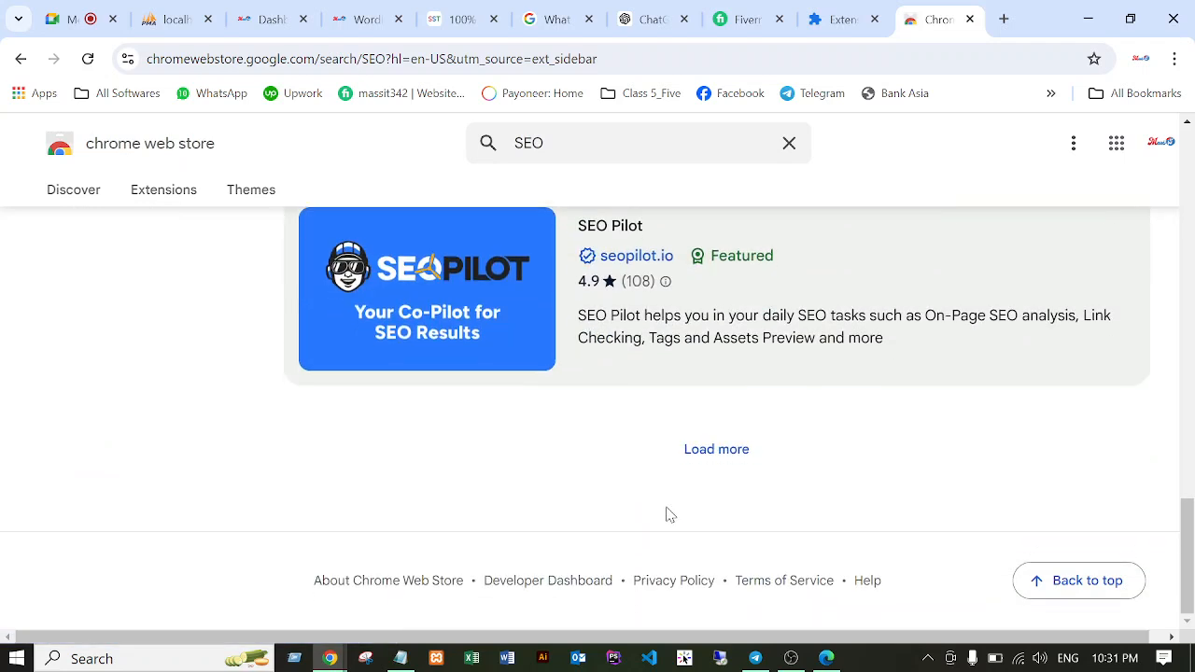
pyautogui.scroll(15, 734, 467)
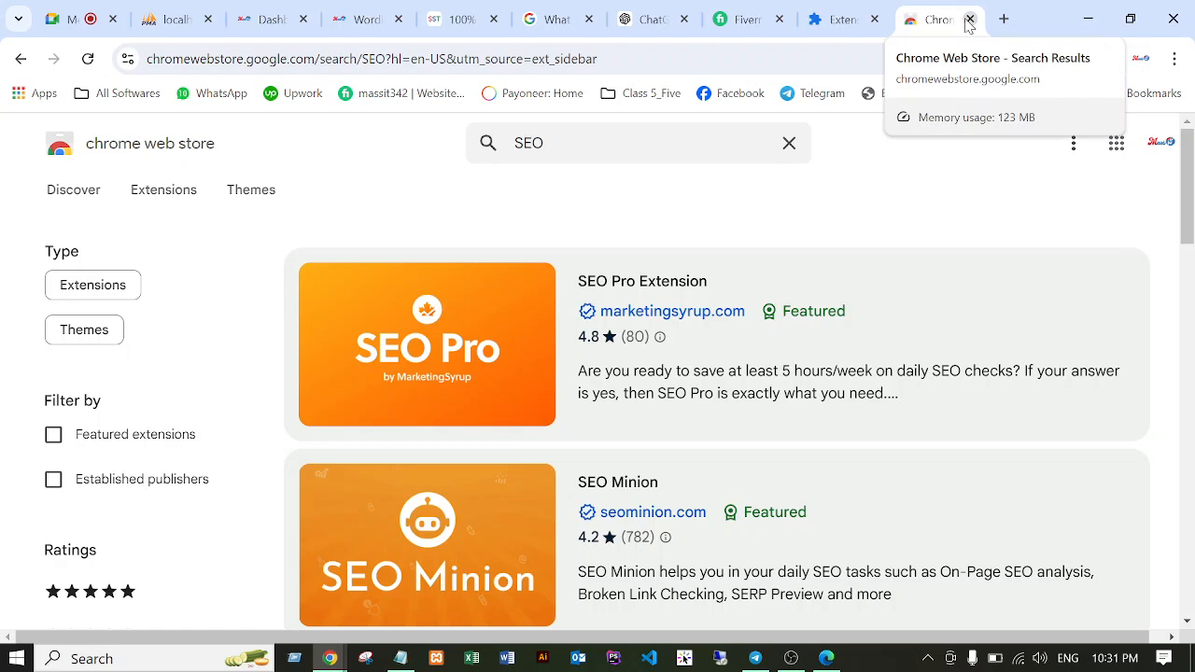
# Close the Chrome Web Store and extension management pages and return to the Google results for the article title.
pyautogui.click(969, 20)
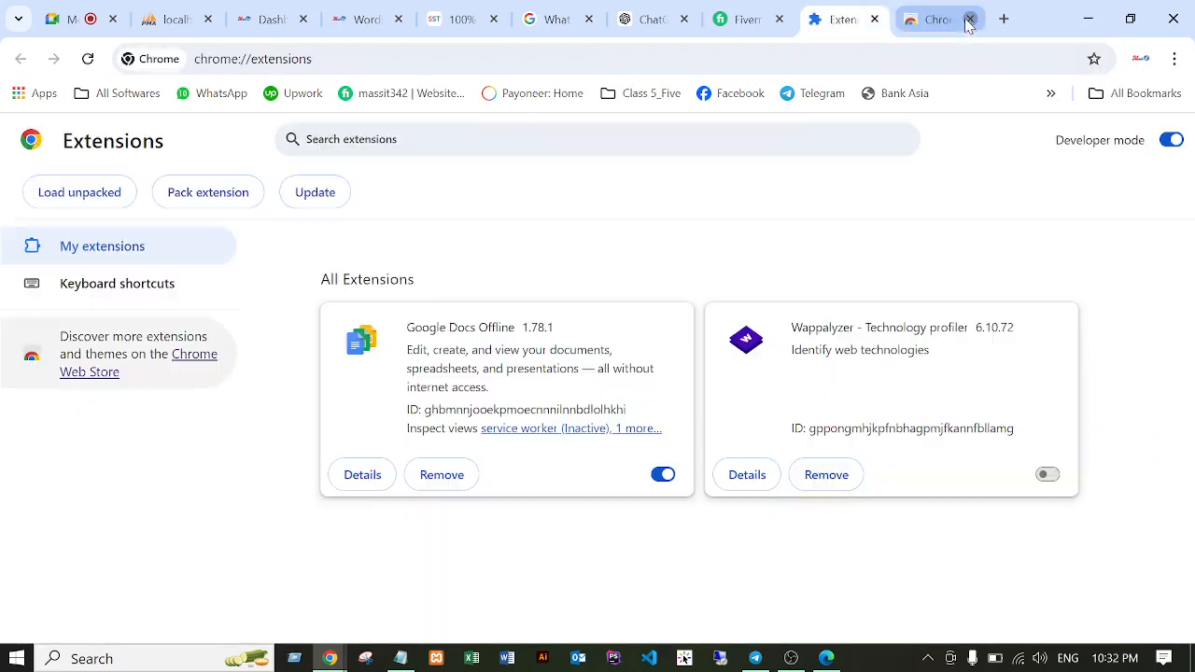
pyautogui.click(970, 20)
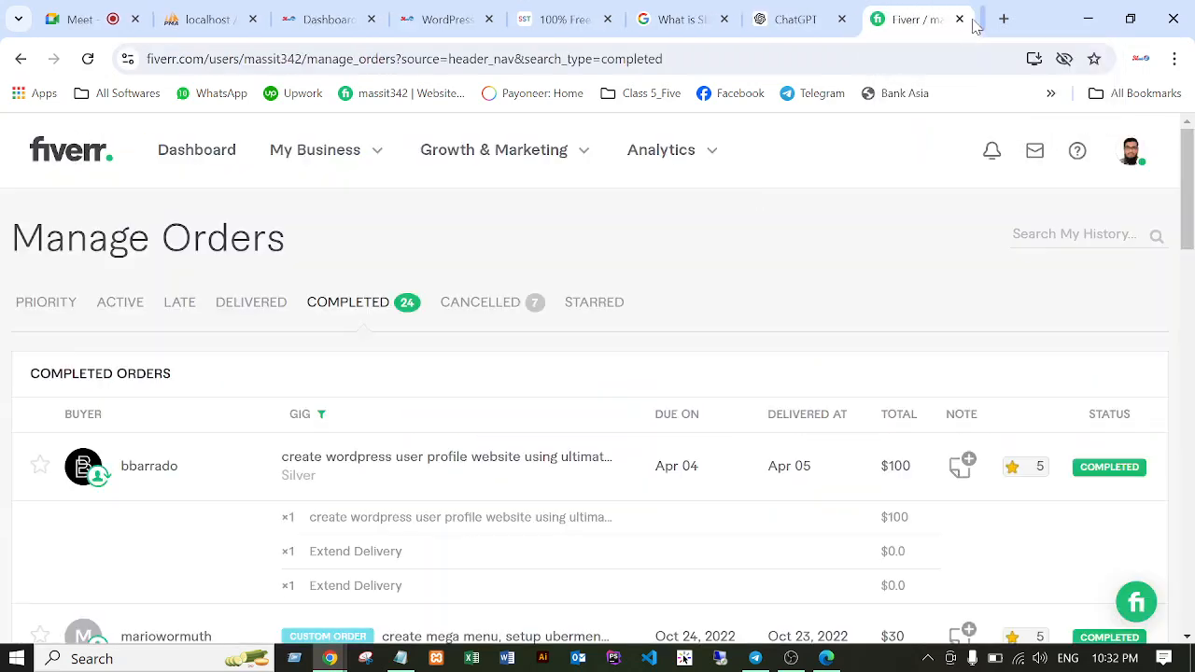
pyautogui.click(677, 21)
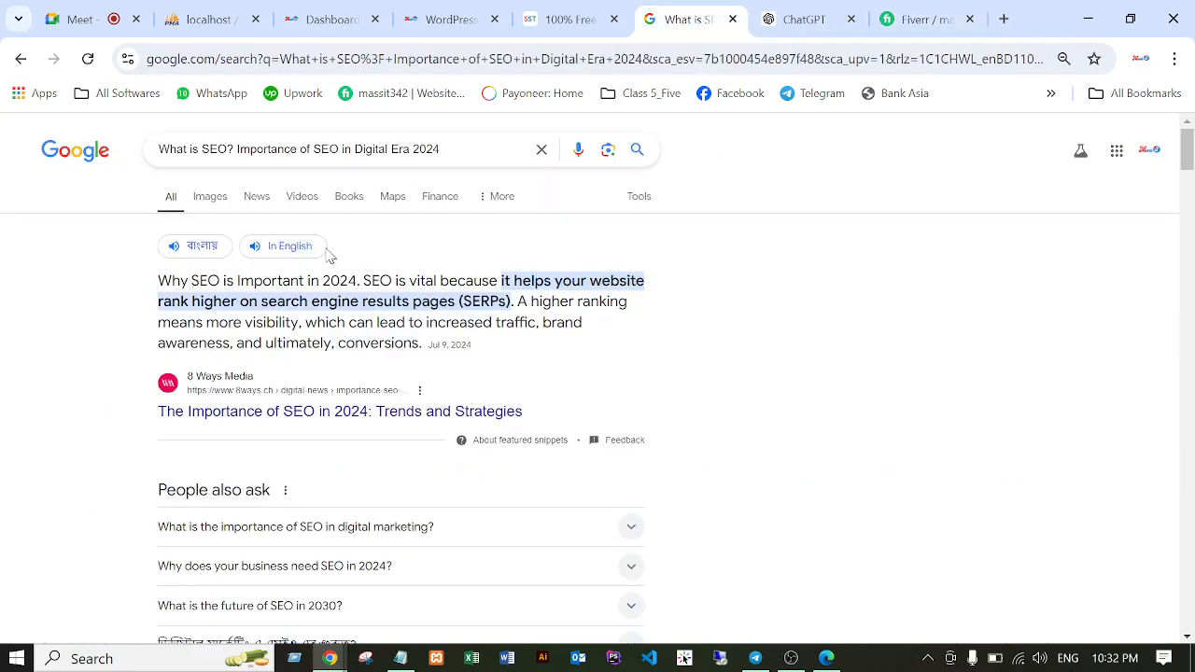
# Run the Google search for "What is SEO? Importance of SEO in Digital Era 2024" again.
pyautogui.click(444, 149)
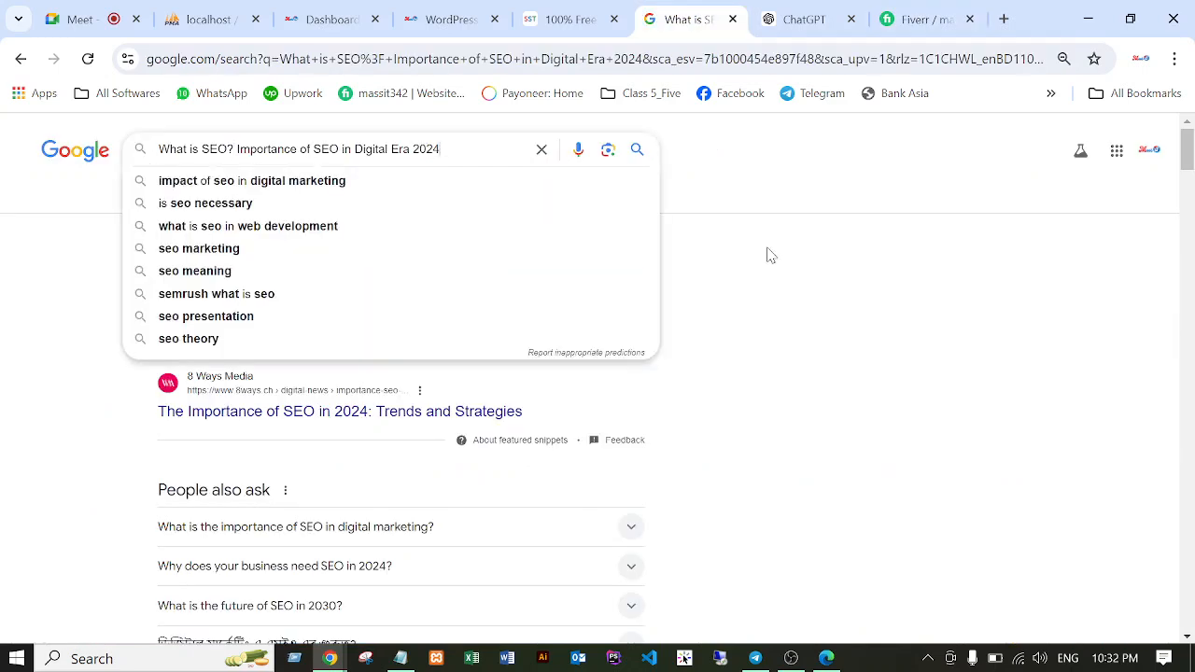
pyautogui.click(914, 306)
pyautogui.click(463, 151)
pyautogui.press('Return')
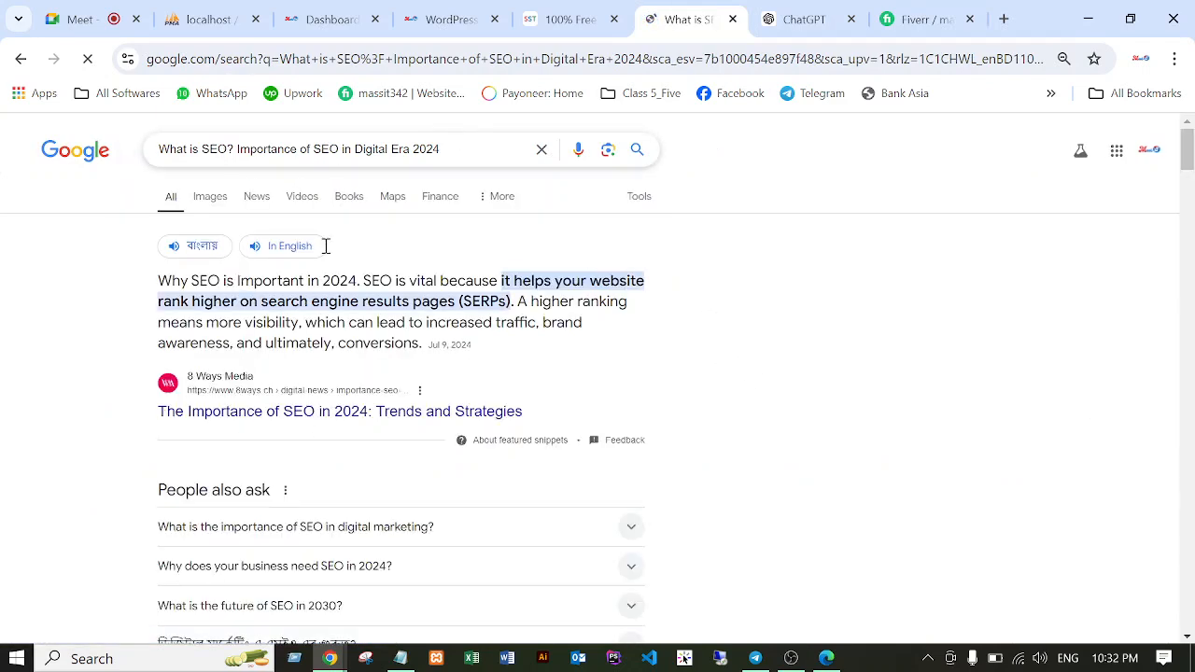
# Examine the Google results for the article title, comparing the listed articles with the search query.
pyautogui.scroll(-12, 214, 365)
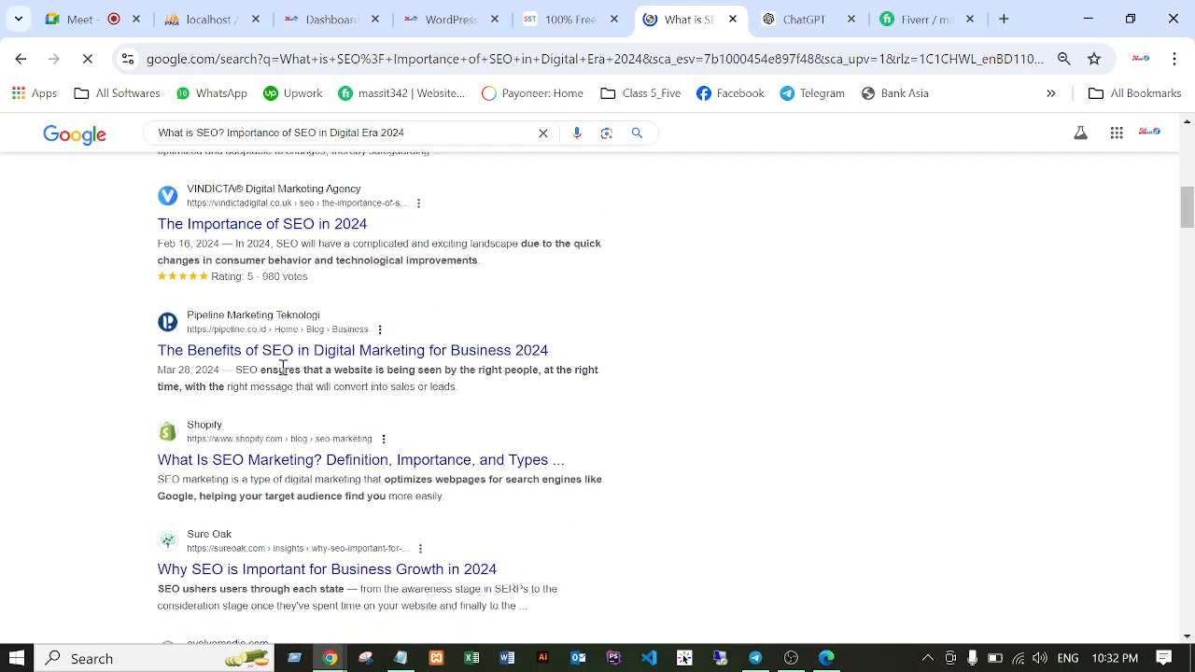
pyautogui.scroll(-14, 262, 368)
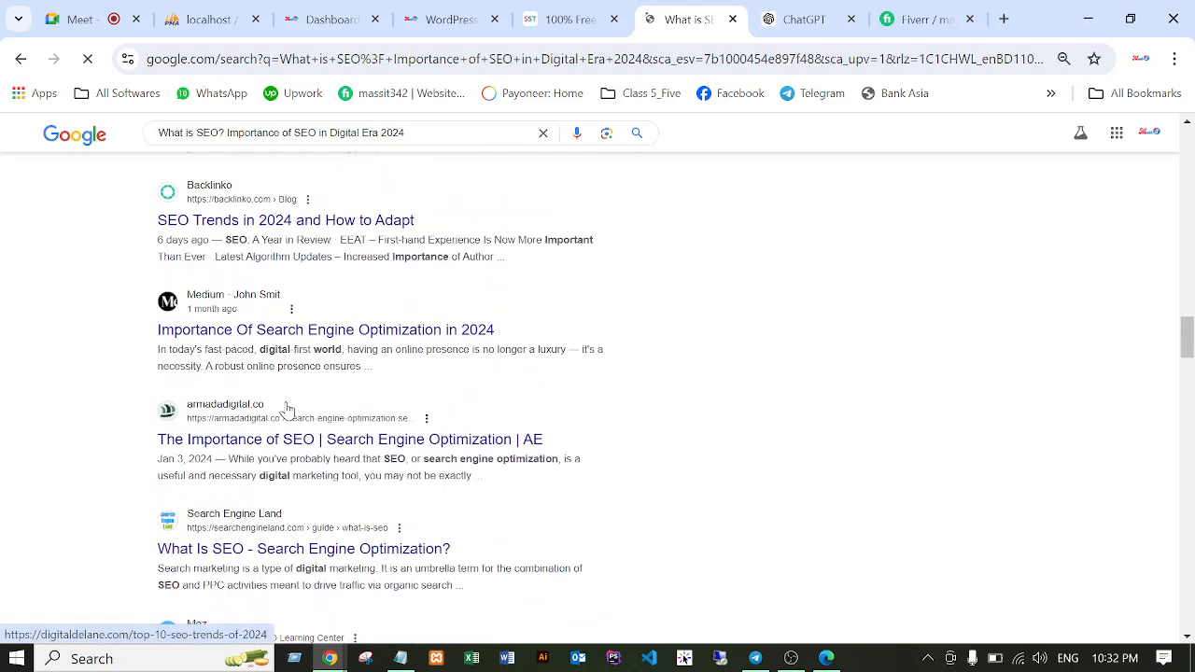
pyautogui.scroll(-3, 494, 341)
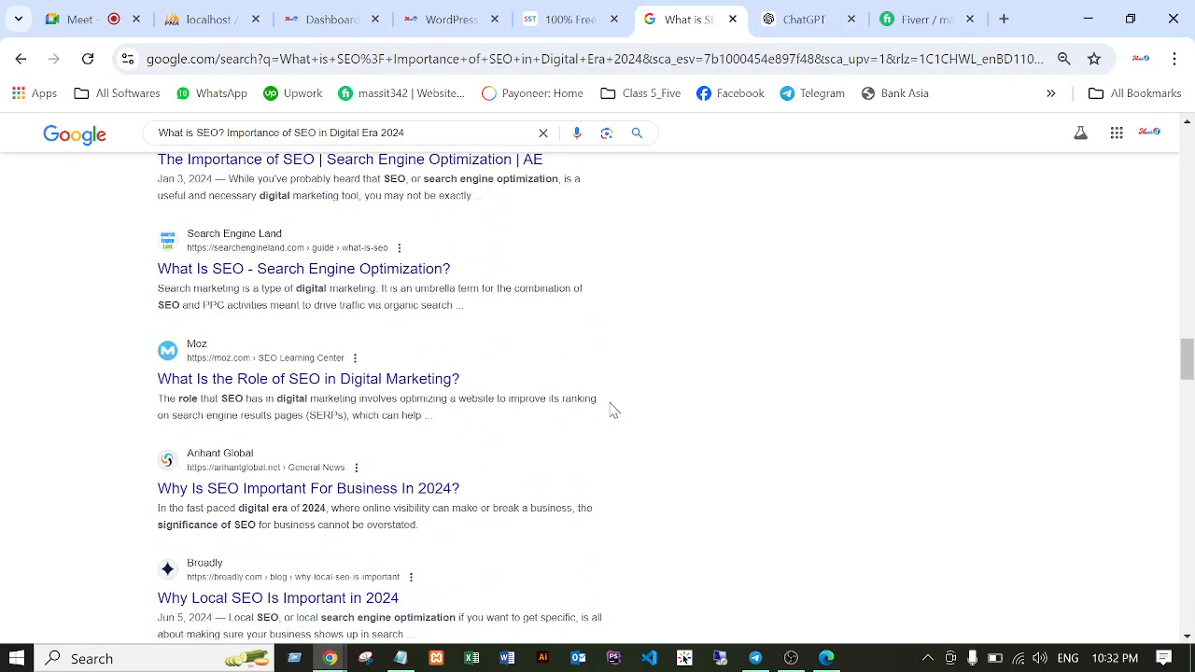
pyautogui.scroll(15, 537, 429)
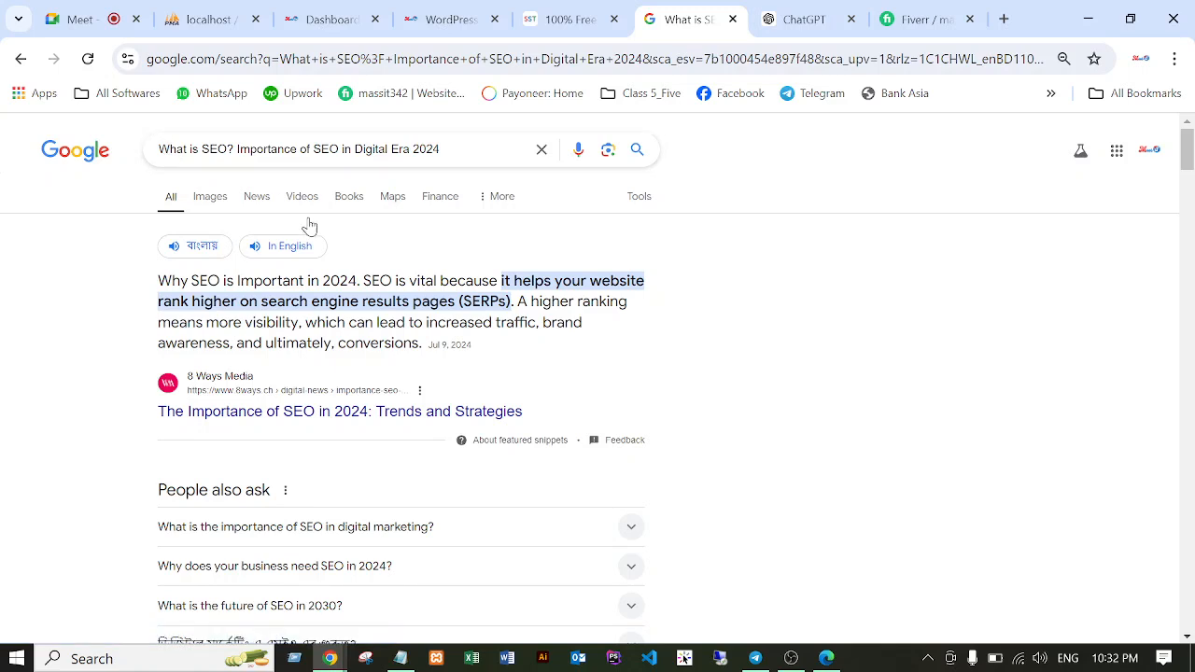
pyautogui.moveTo(445, 149); pyautogui.dragTo(160, 142)
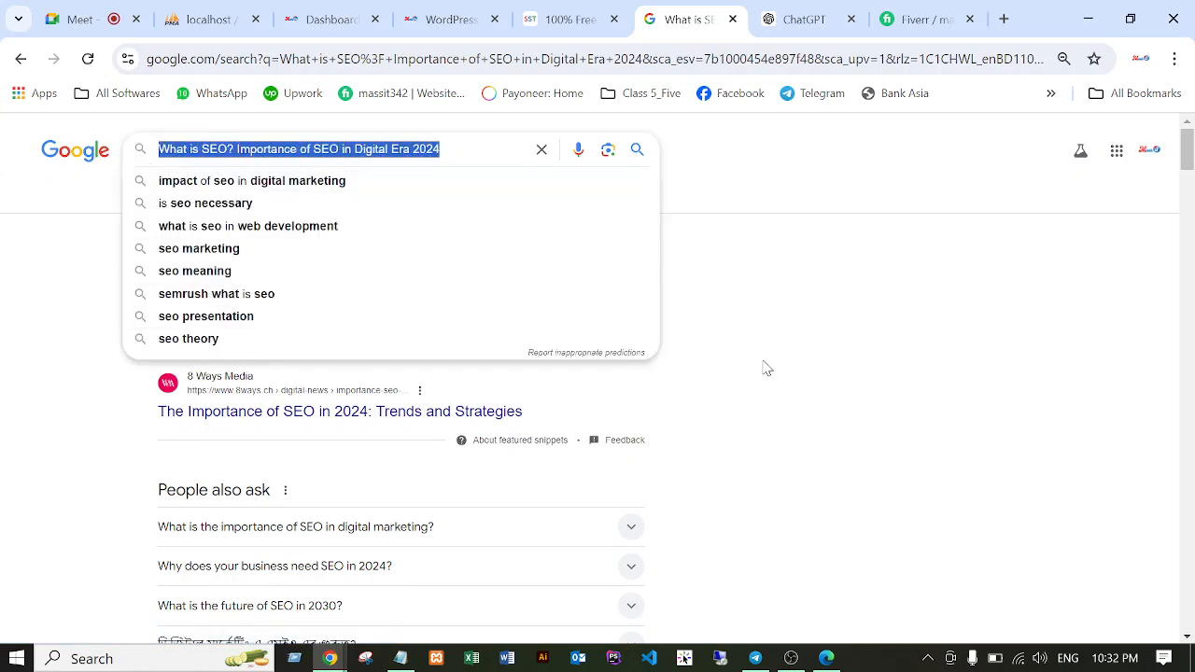
pyautogui.click(702, 386)
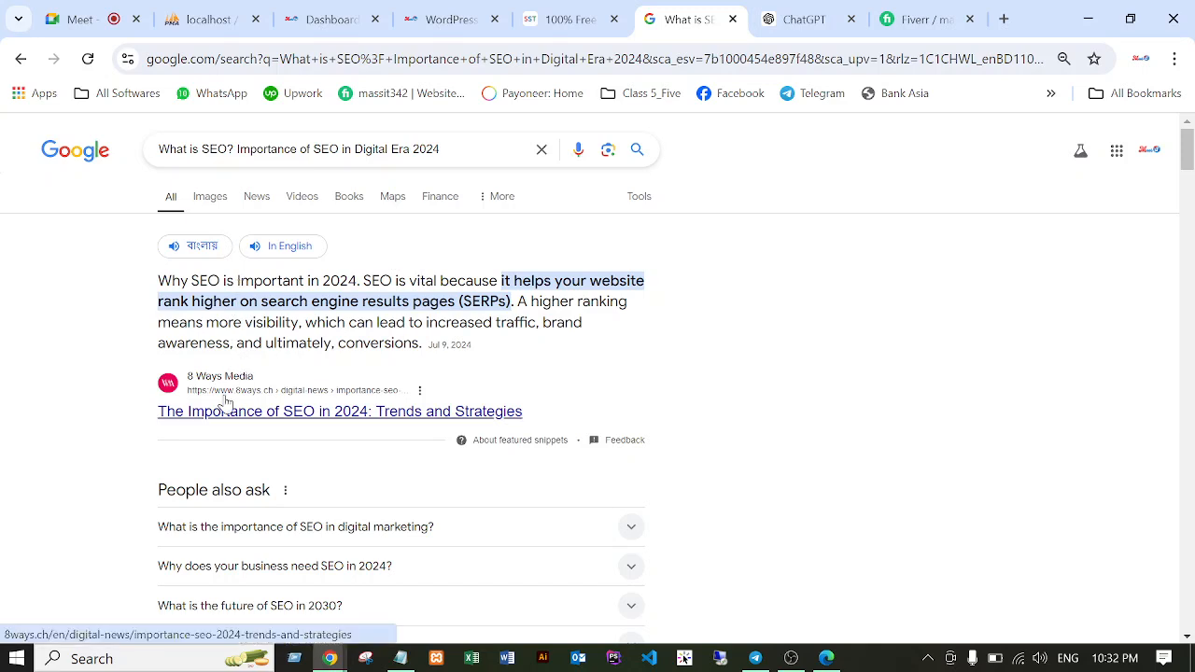
pyautogui.scroll(-10, 204, 381)
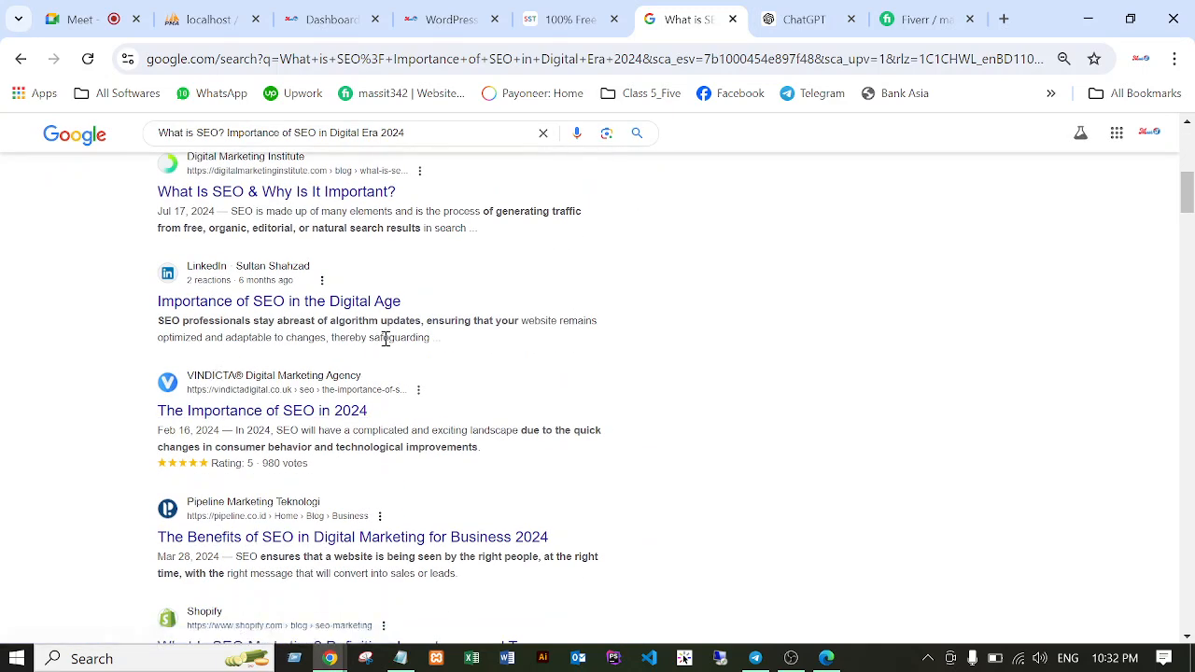
# Look through the Google results again and check the listed article headings against the full title in the search query.
pyautogui.scroll(10, 387, 339)
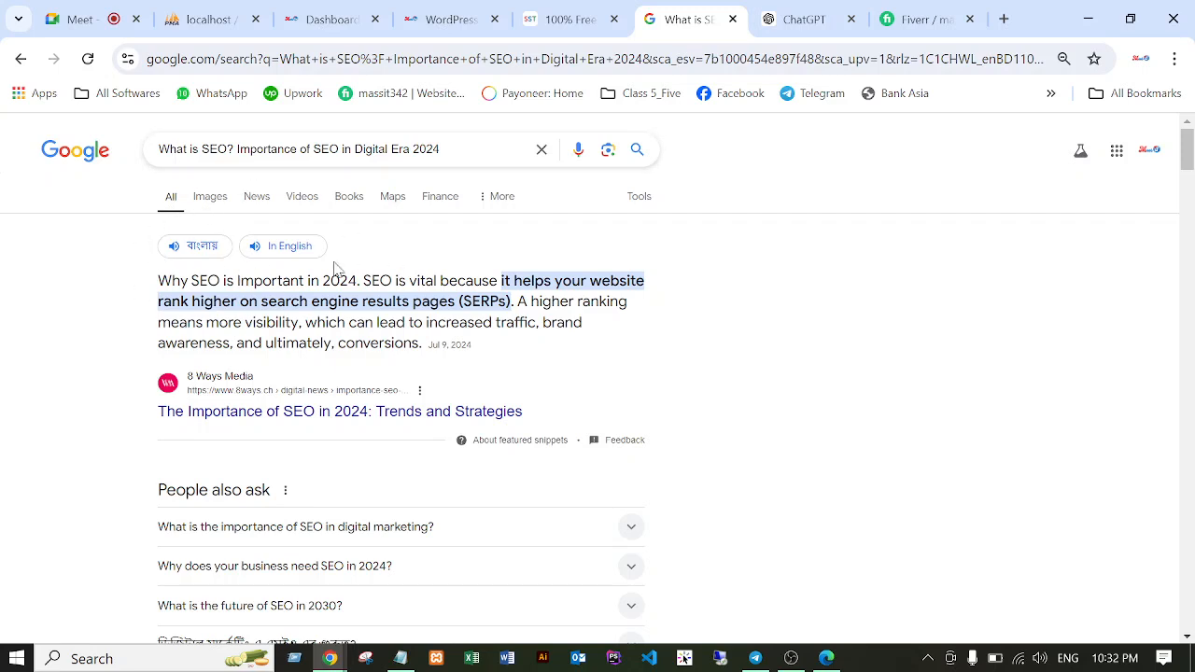
pyautogui.scroll(-10, 293, 314)
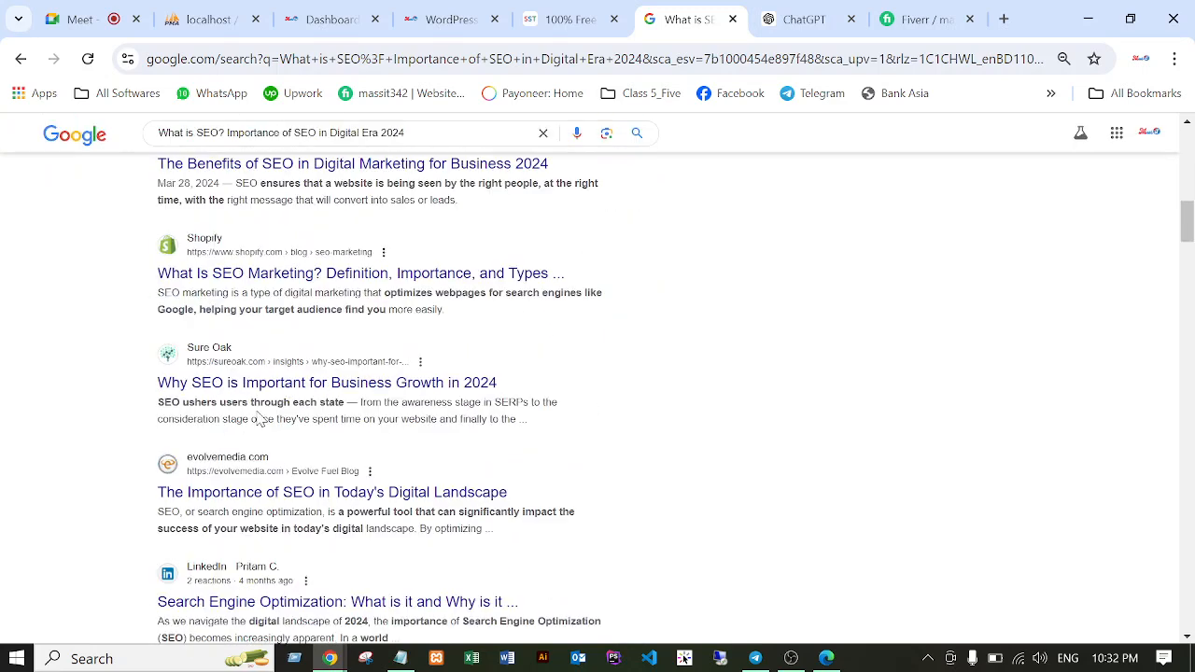
pyautogui.scroll(10, 301, 275)
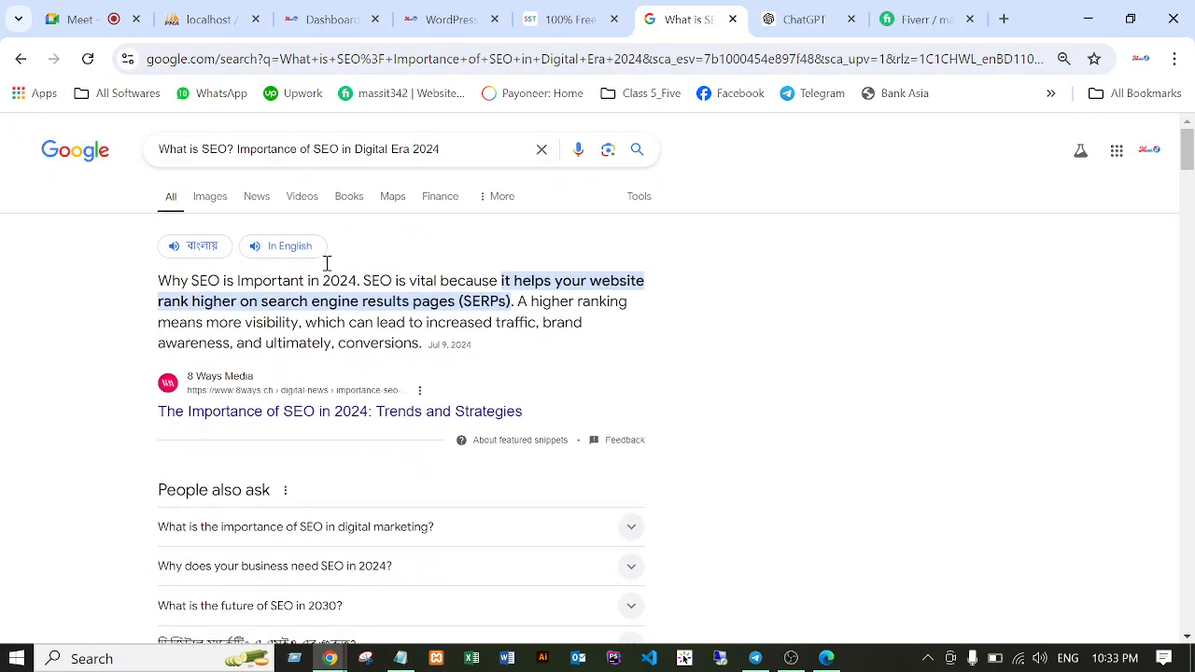
pyautogui.click(455, 143)
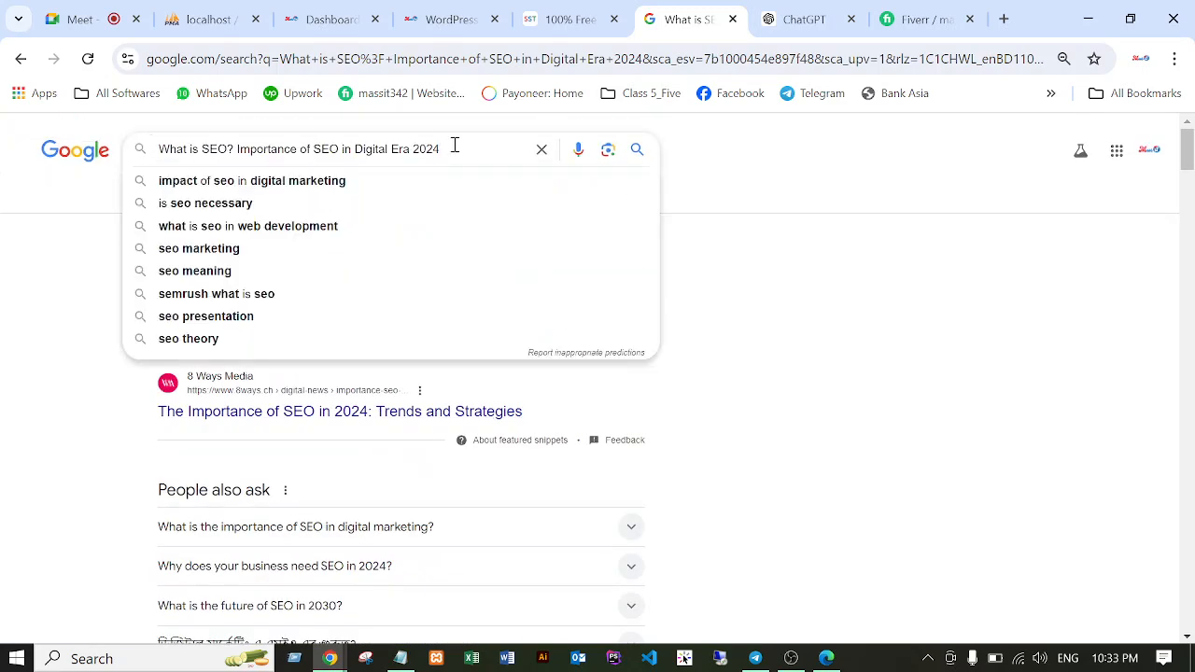
pyautogui.click(783, 210)
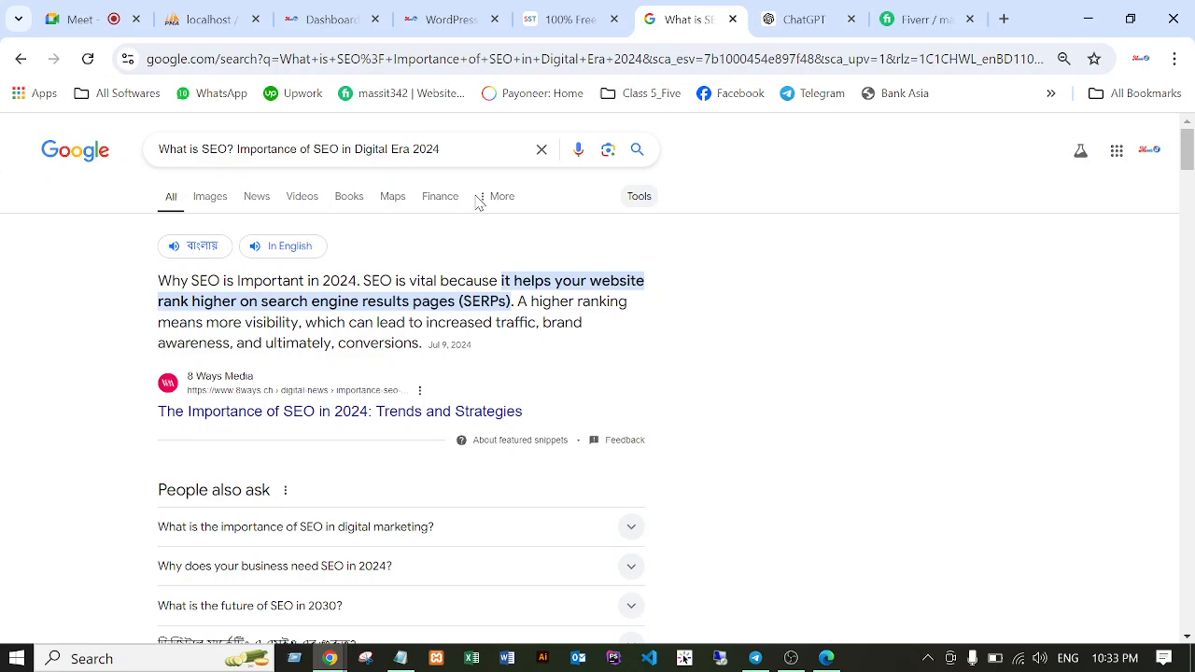
pyautogui.click(163, 144)
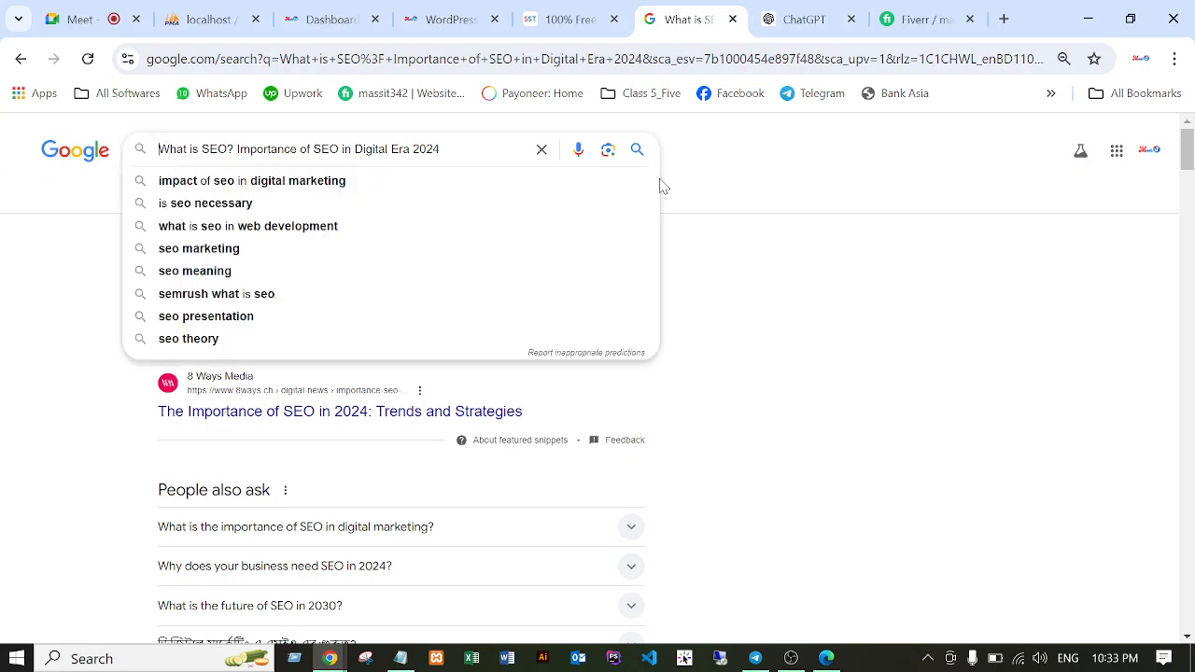
pyautogui.click(865, 247)
pyautogui.scroll(-3, 334, 350)
pyautogui.scroll(-9, 334, 357)
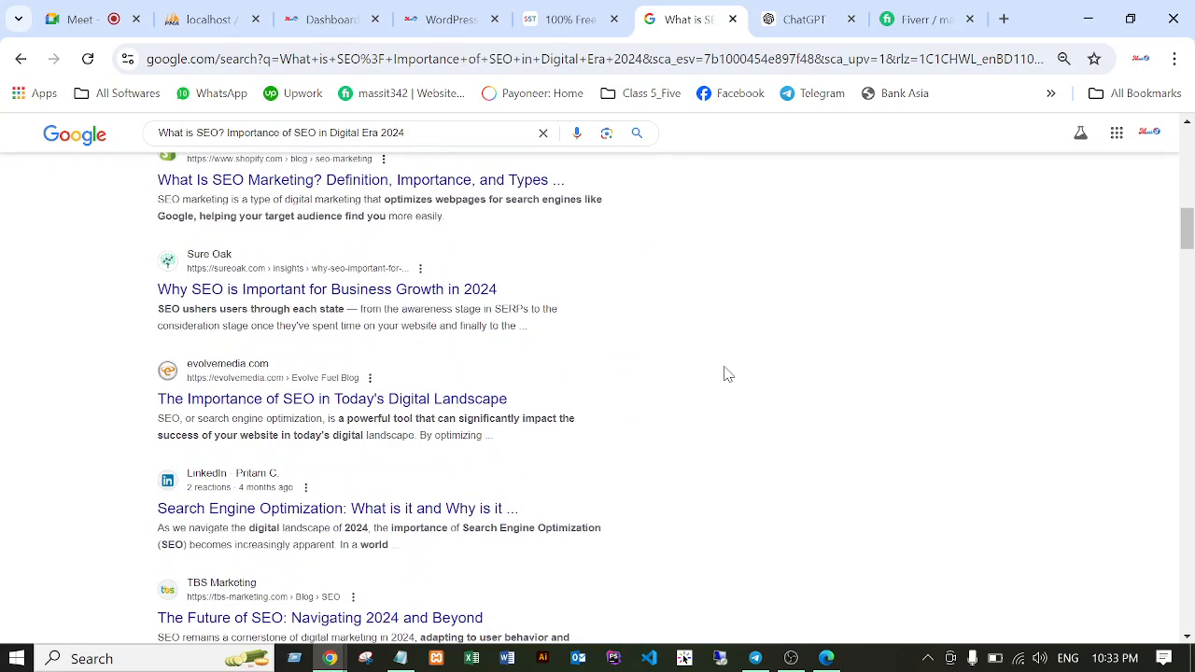
pyautogui.scroll(12, 719, 372)
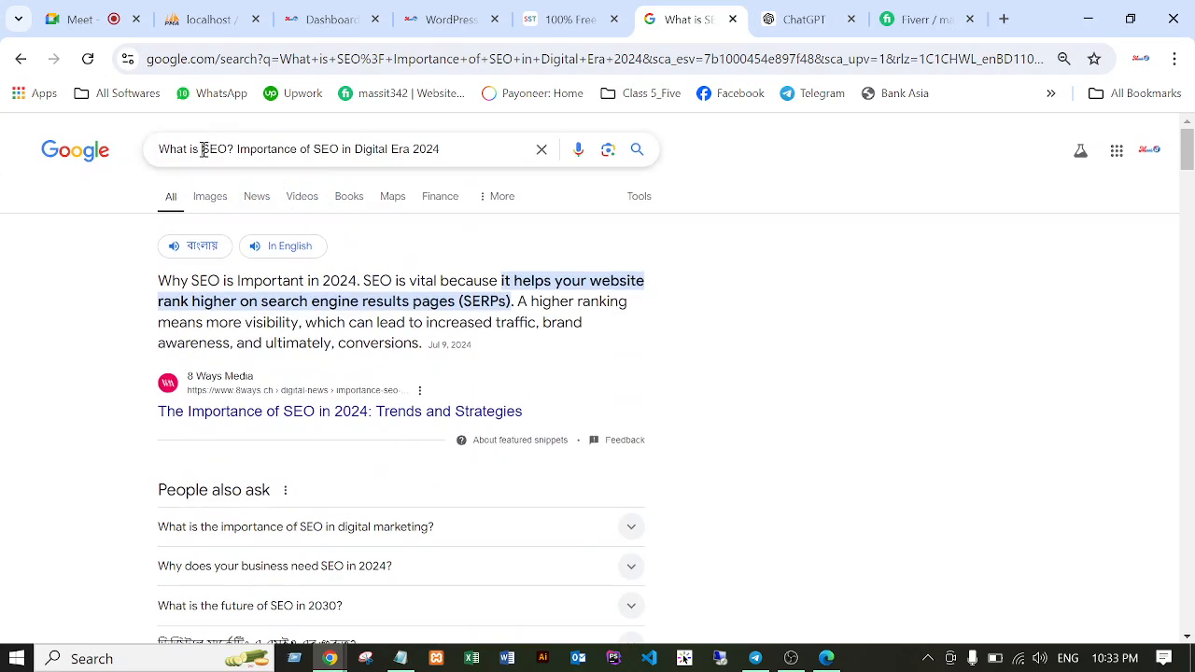
# Compare the query's keywords "SEO" and "Digital Era" with the wording of the listed article headings.
pyautogui.moveTo(202, 150); pyautogui.dragTo(228, 149)
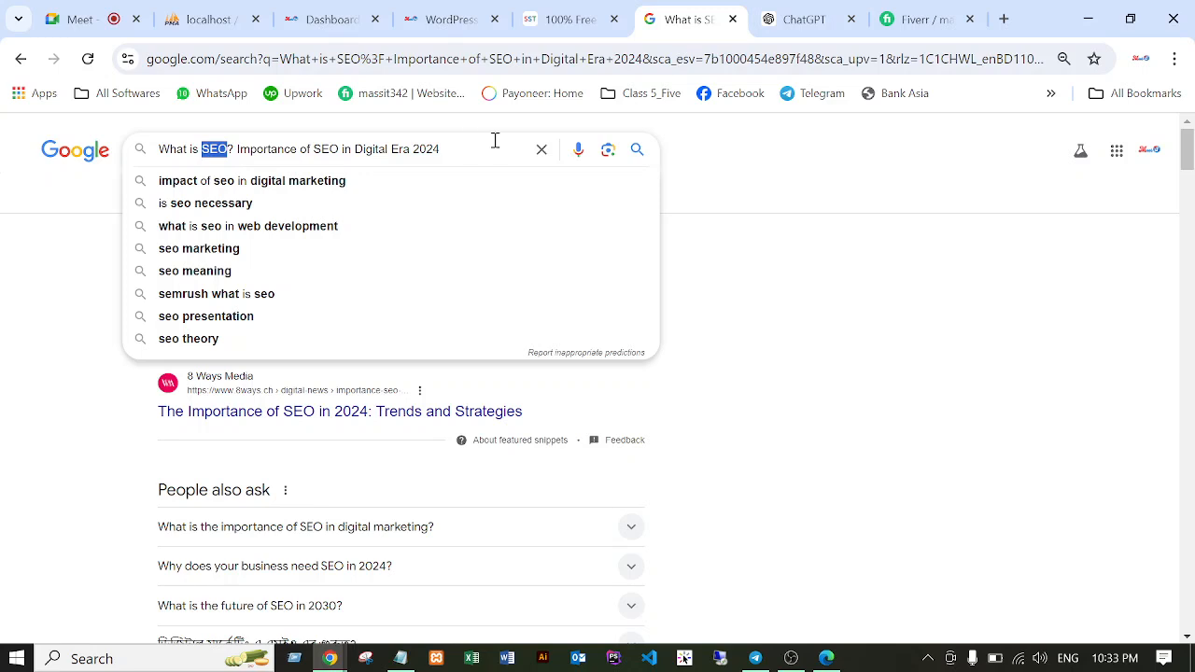
pyautogui.click(757, 260)
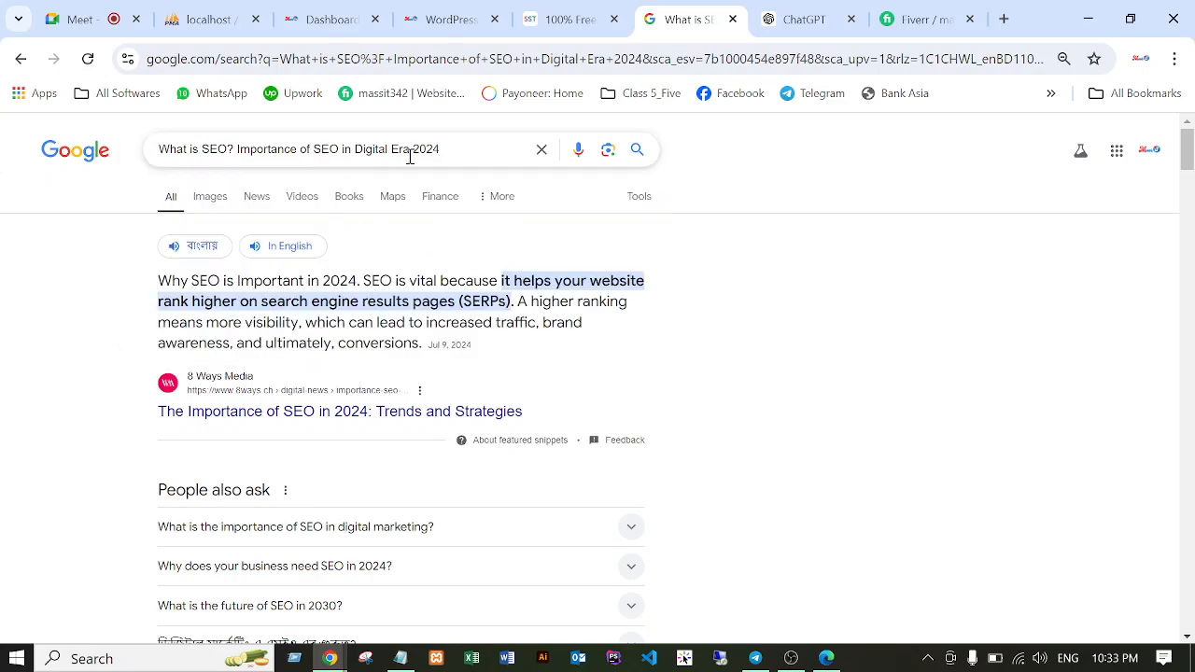
pyautogui.moveTo(356, 148); pyautogui.dragTo(398, 148)
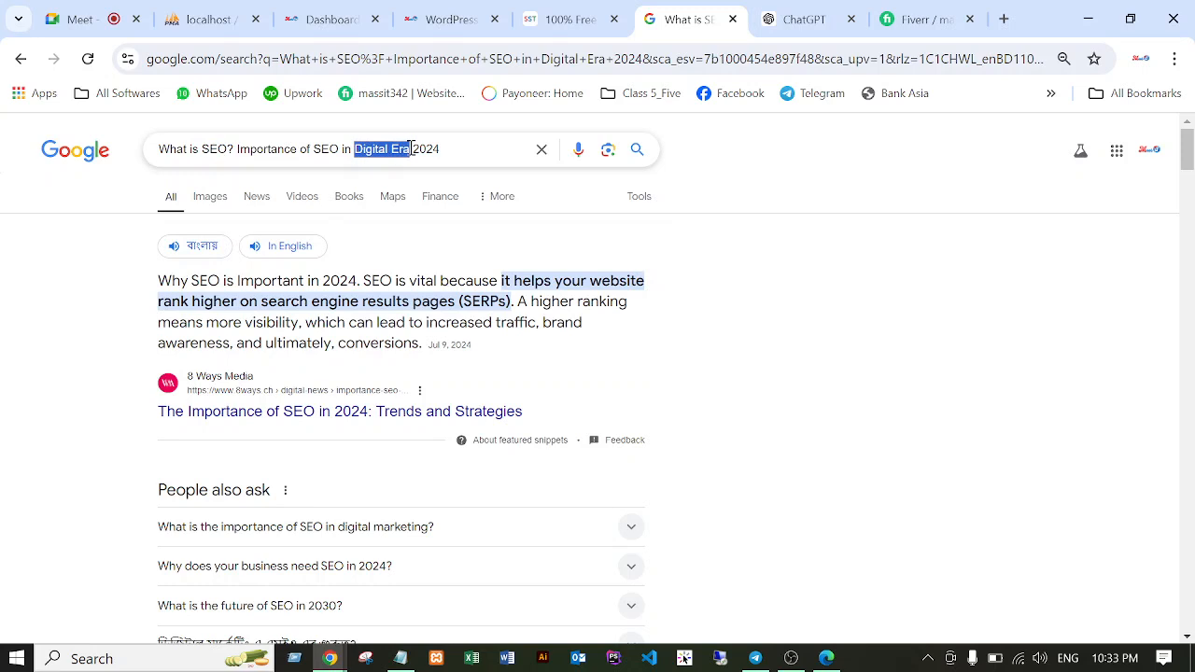
pyautogui.click(716, 282)
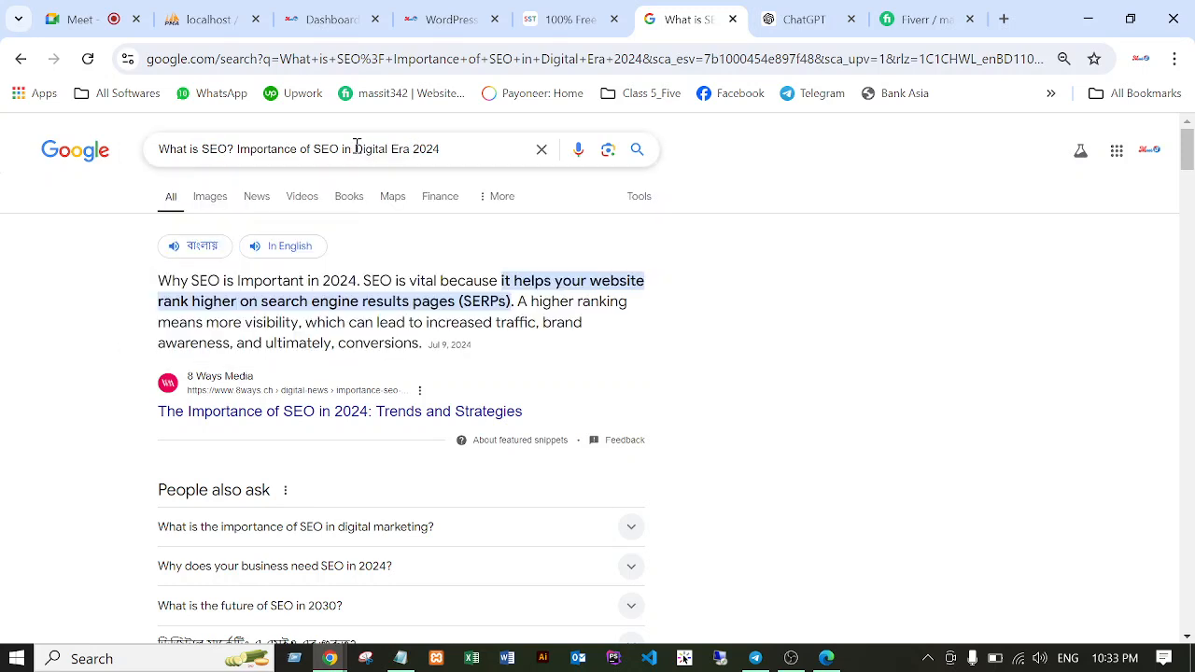
pyautogui.moveTo(356, 148); pyautogui.dragTo(409, 147)
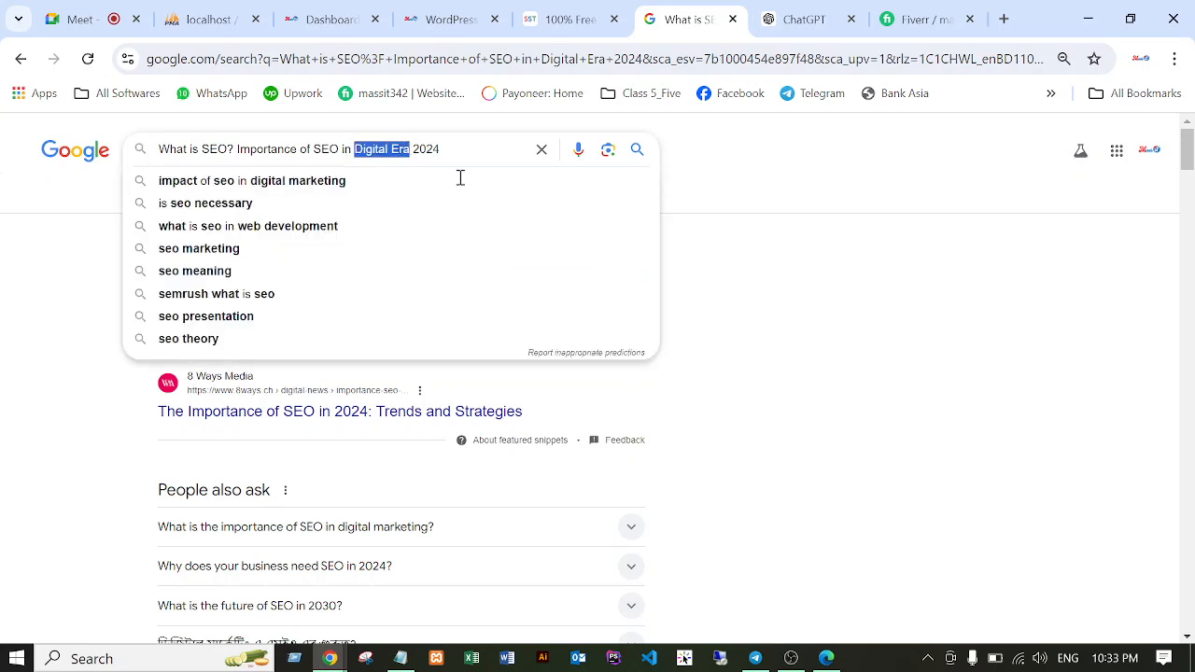
pyautogui.click(1040, 333)
pyautogui.scroll(-5, 291, 355)
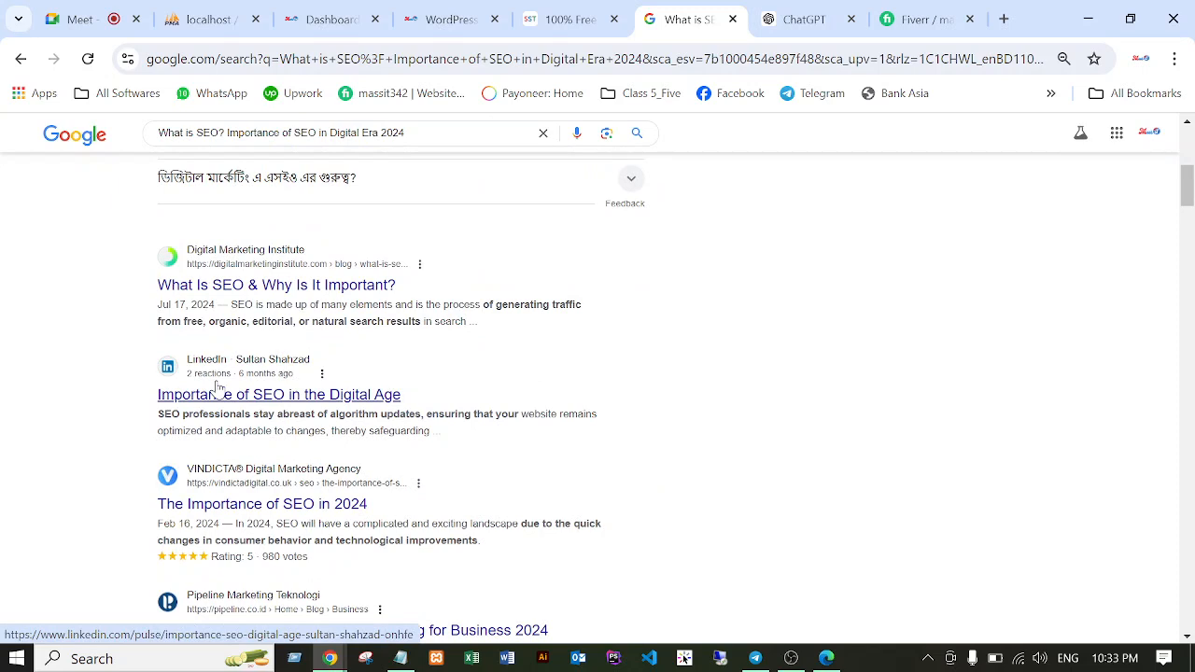
pyautogui.scroll(5, 837, 348)
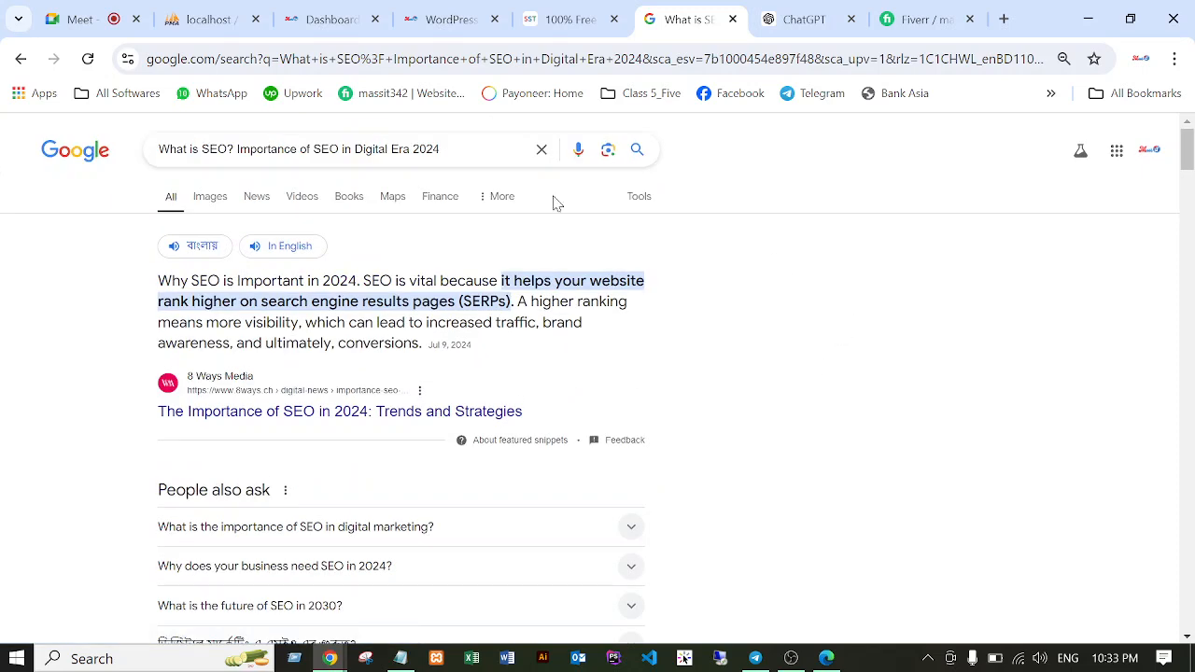
# Put "allintitle:" in front of the article title in the query and run the Google search.
pyautogui.click(447, 149)
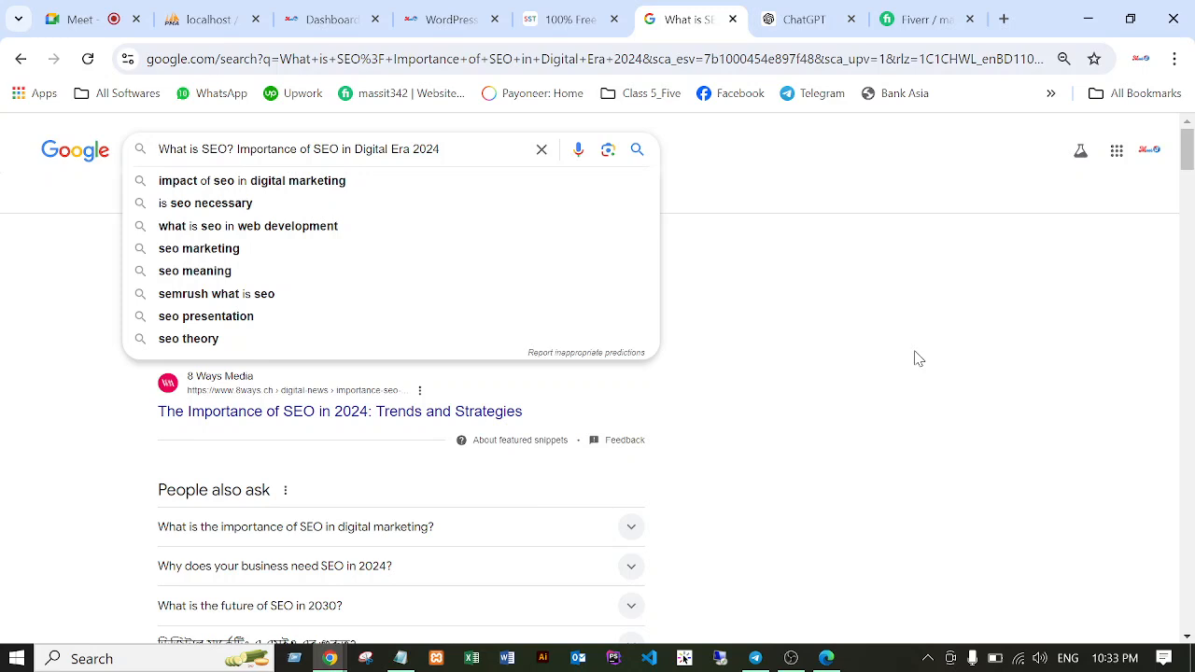
pyautogui.write('all')
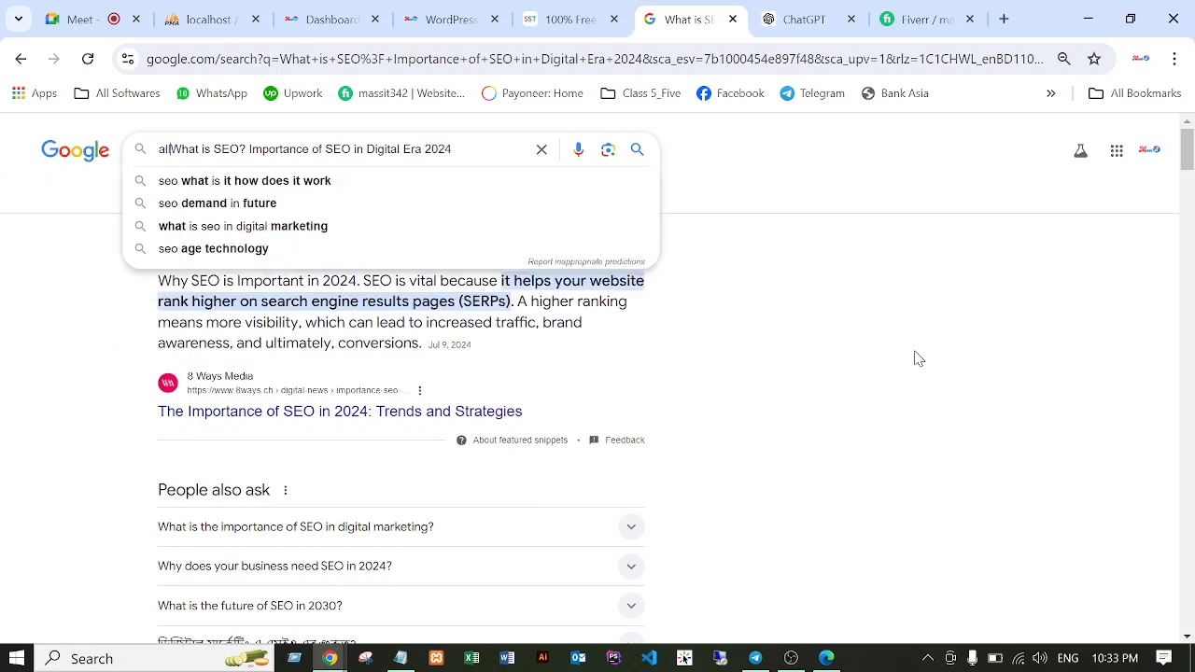
pyautogui.write('intit')
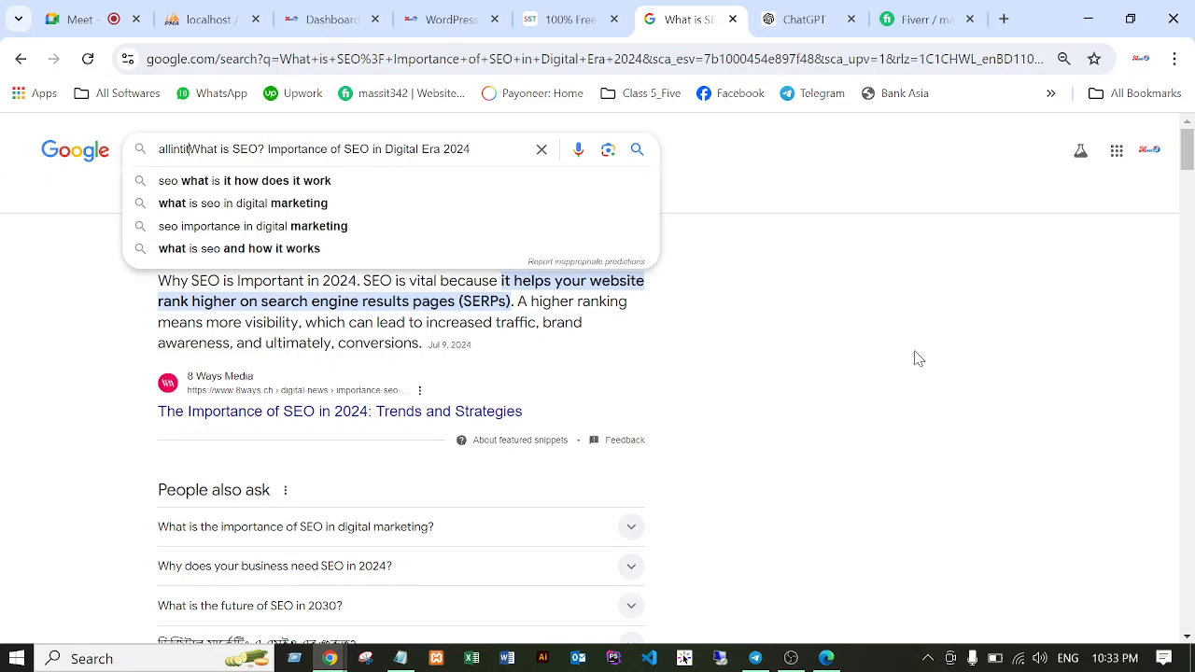
pyautogui.write('le:')
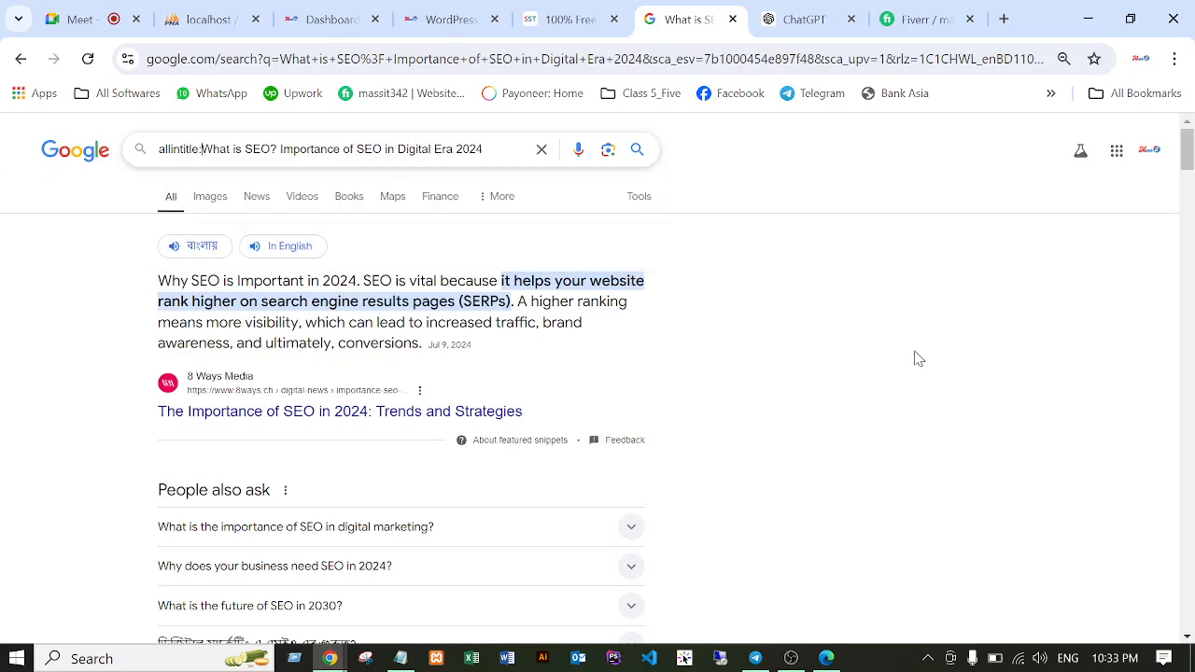
pyautogui.press('Return')
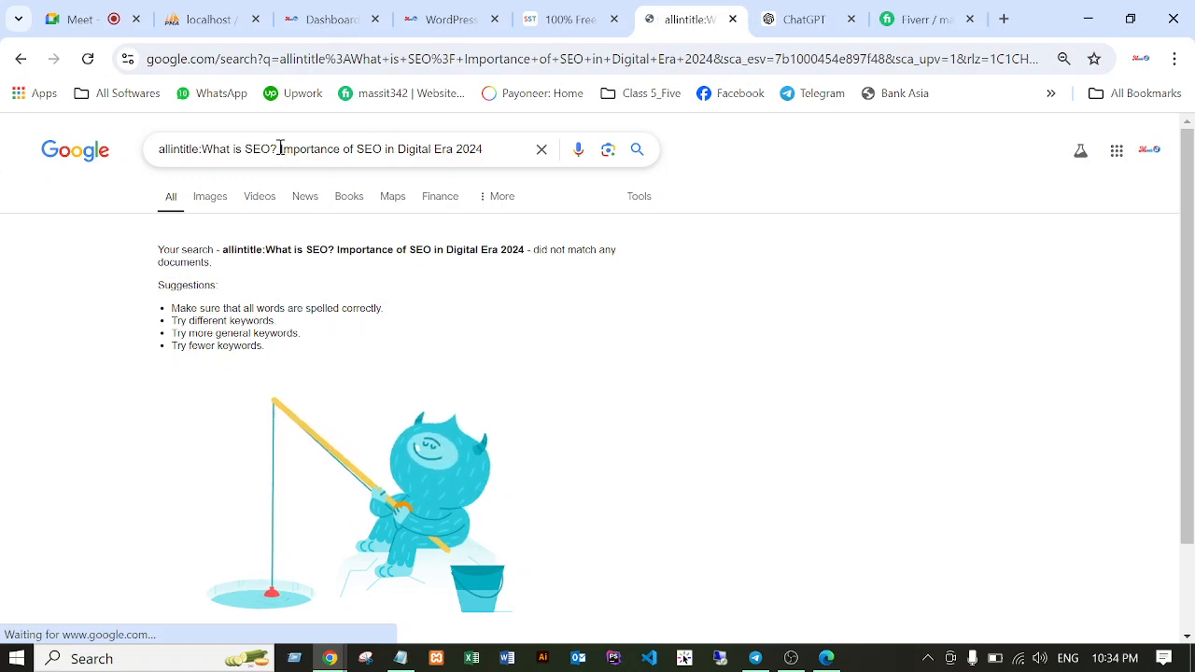
# Cut the query to "allintitle:What is SEO?", keeping a copy of the removed part, and run the search.
pyautogui.moveTo(281, 150); pyautogui.dragTo(500, 161)
pyautogui.hotkey('ctrl', 'c')
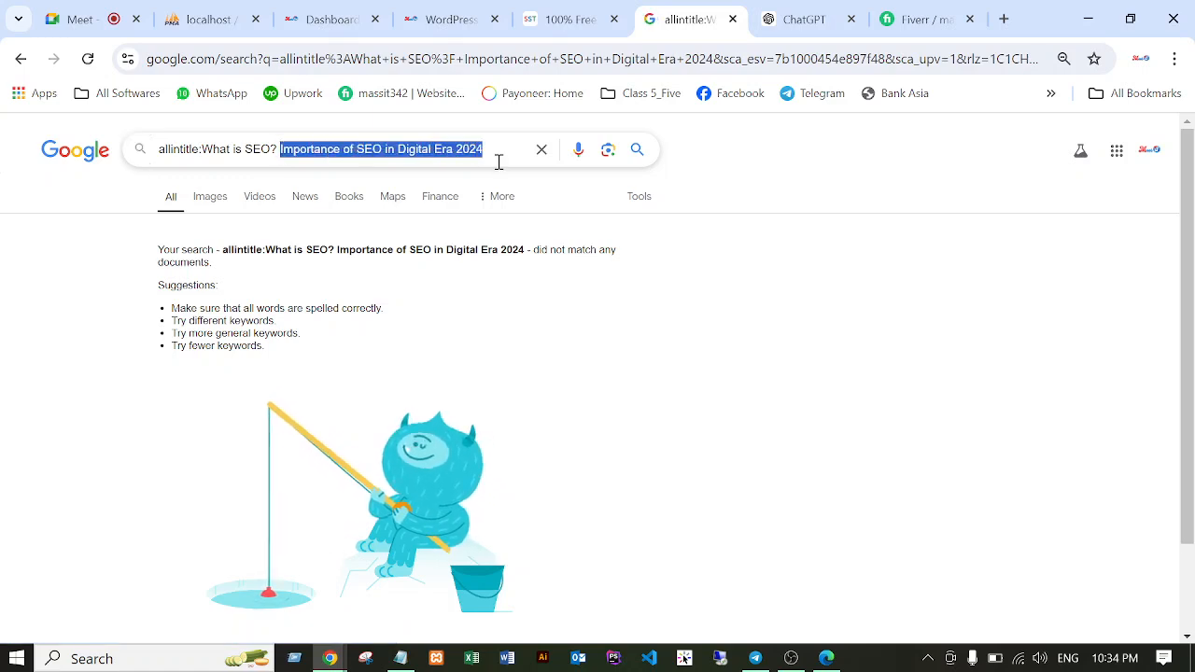
pyautogui.press('BackSpace')
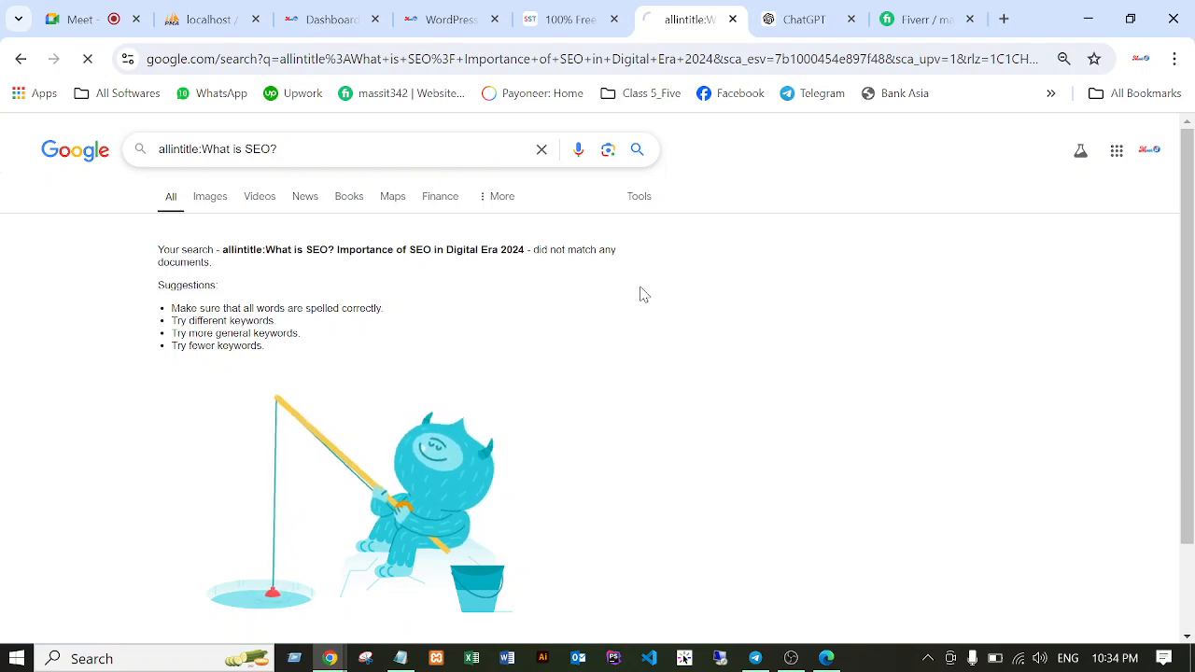
pyautogui.press('Return')
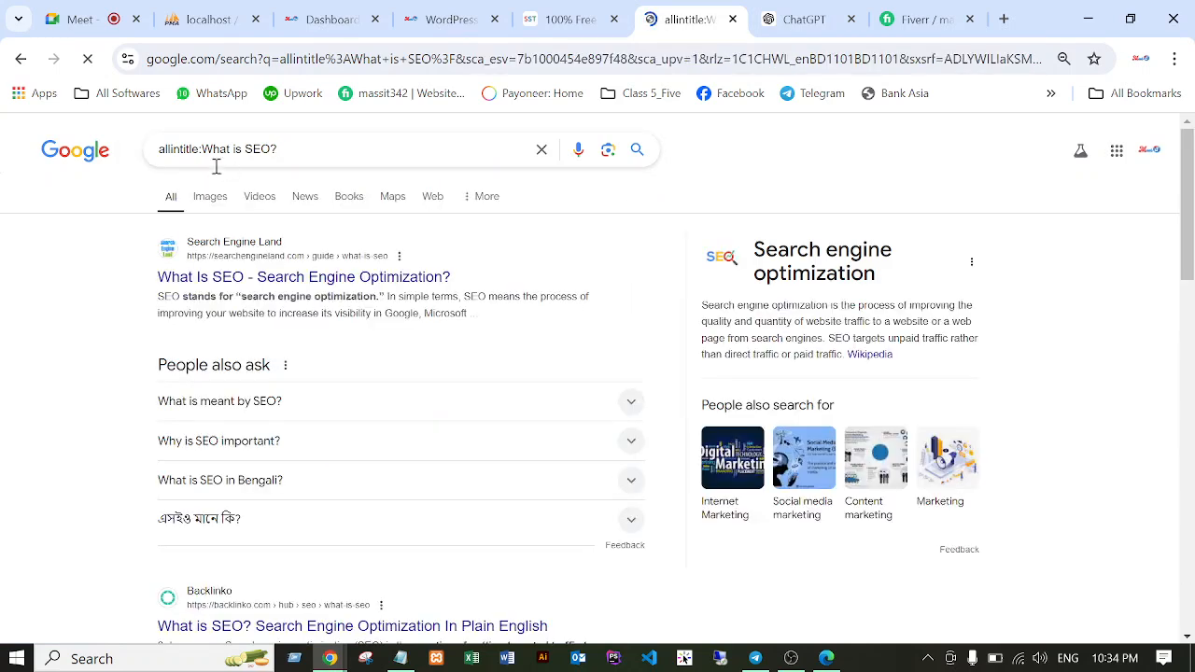
# Restore "Importance of SEO in Digital Era 2024" in the allintitle query, run it, and copy the full article title.
pyautogui.click(313, 144)
pyautogui.hotkey('ctrl', 'v')
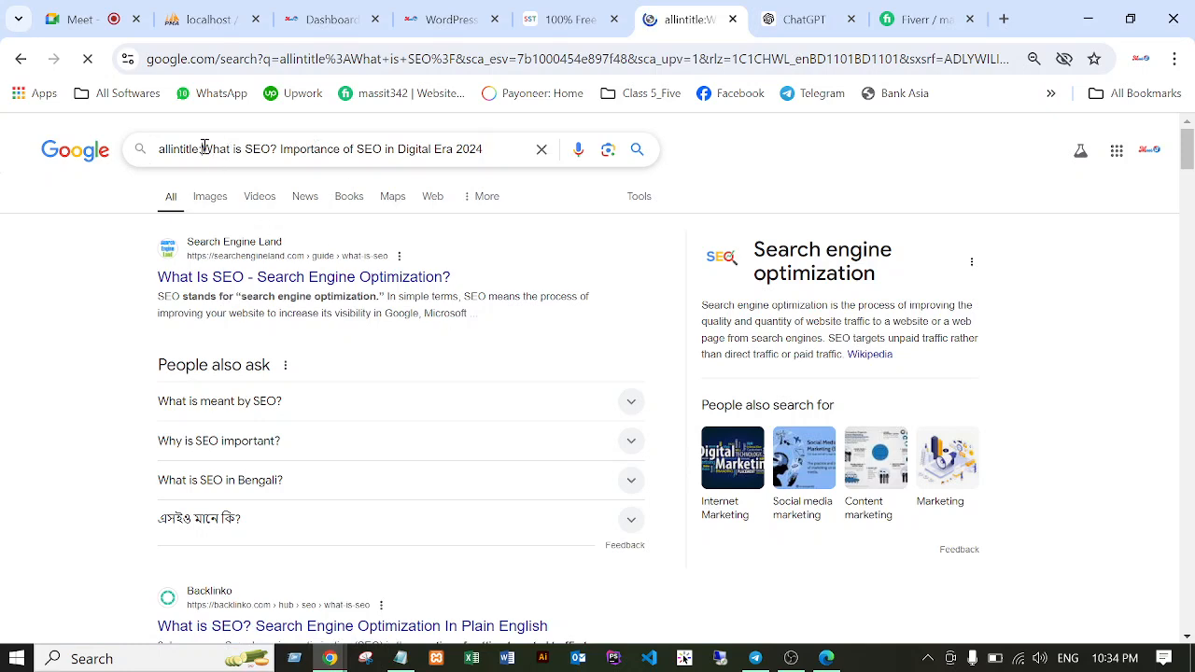
pyautogui.moveTo(203, 148); pyautogui.dragTo(499, 151)
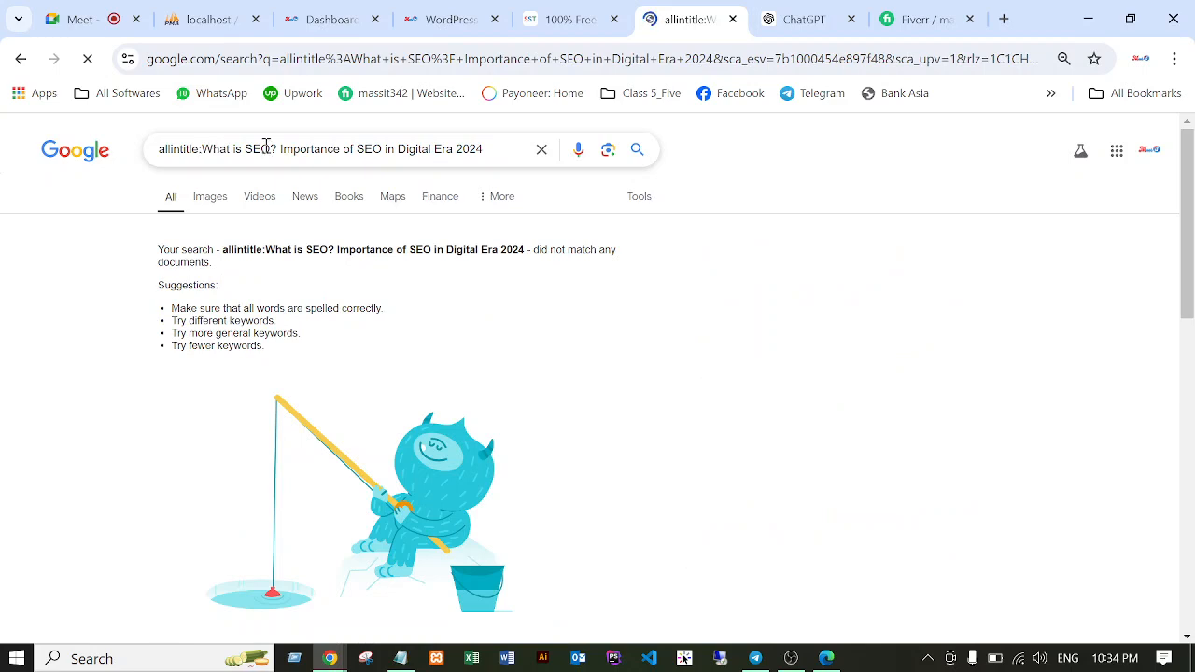
pyautogui.moveTo(201, 149); pyautogui.dragTo(496, 150)
pyautogui.hotkey('ctrl', 'c')
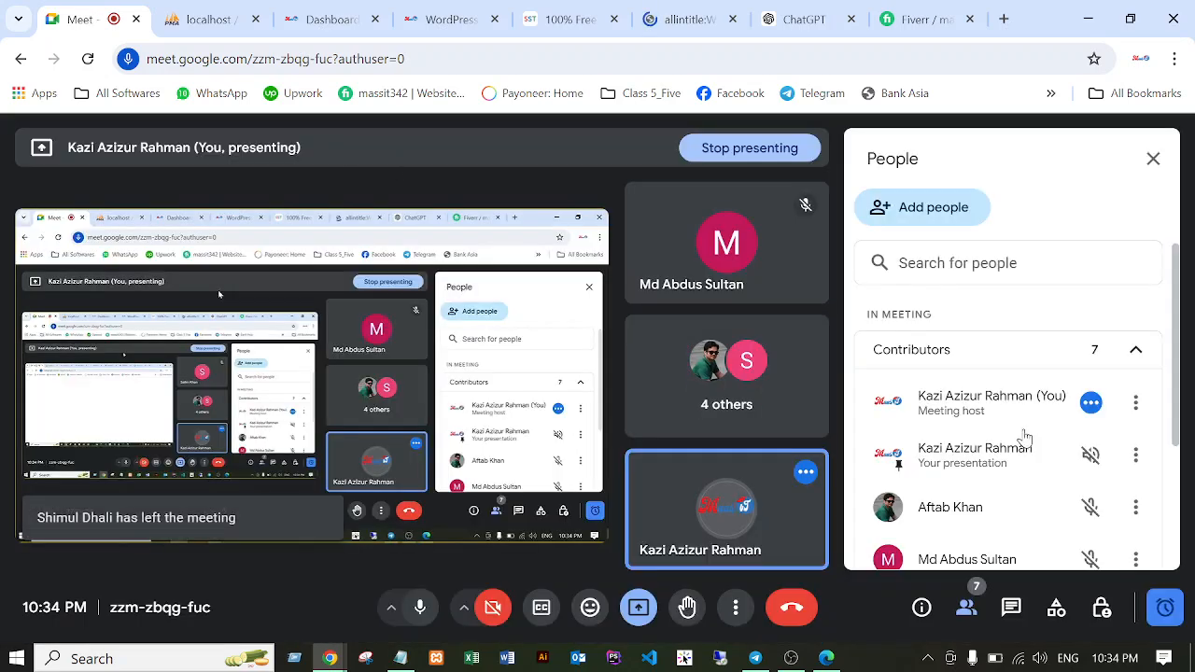
# Look through the participants list of the Google Meet call.
pyautogui.scroll(-3, 1026, 437)
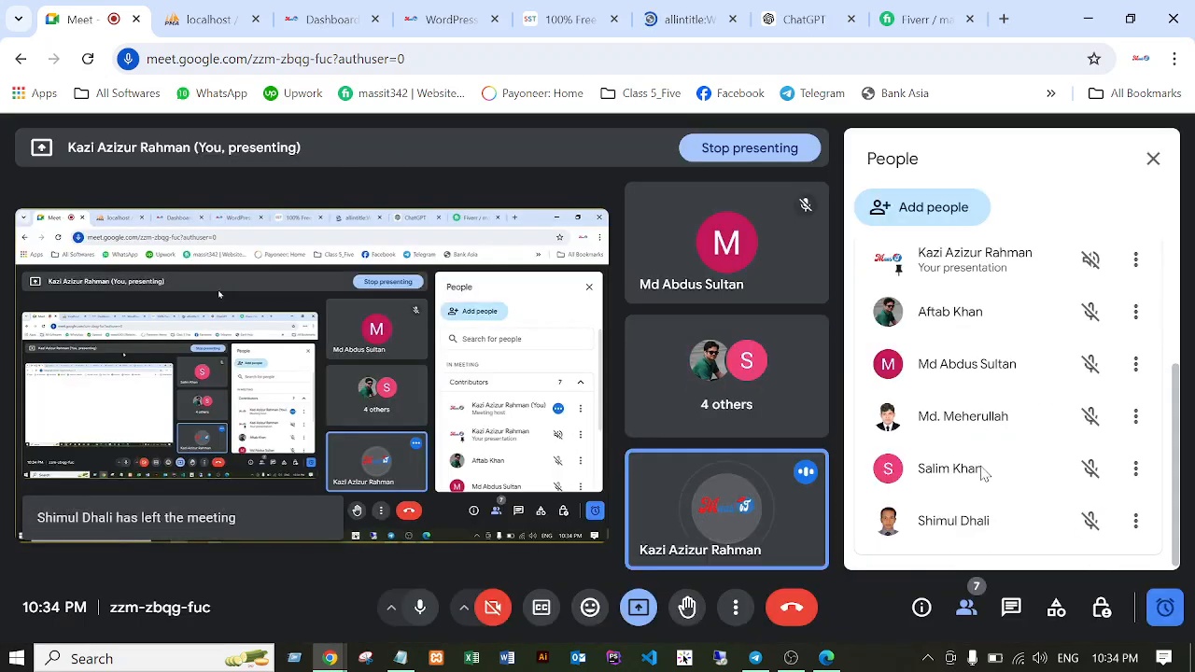
pyautogui.scroll(3, 984, 475)
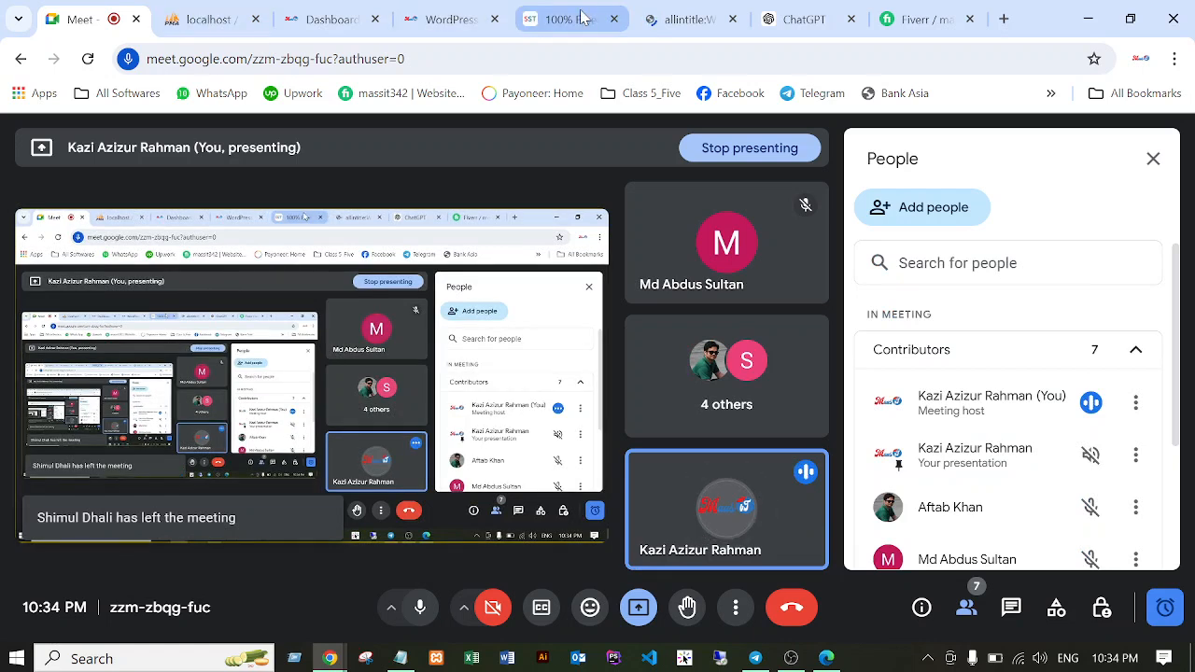
# Switch to ChatGPT and enter the prompt: Write a standard & unique article about "What is SEO? Importance of SEO in Digital Era 2024".
pyautogui.click(452, 17)
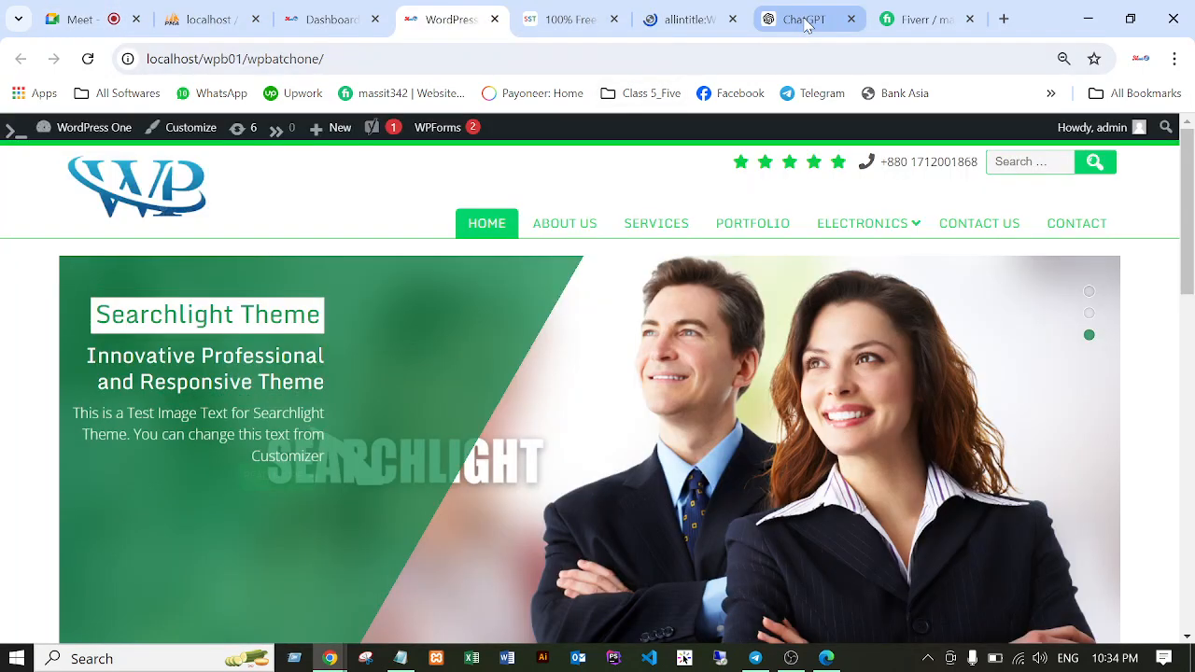
pyautogui.click(805, 19)
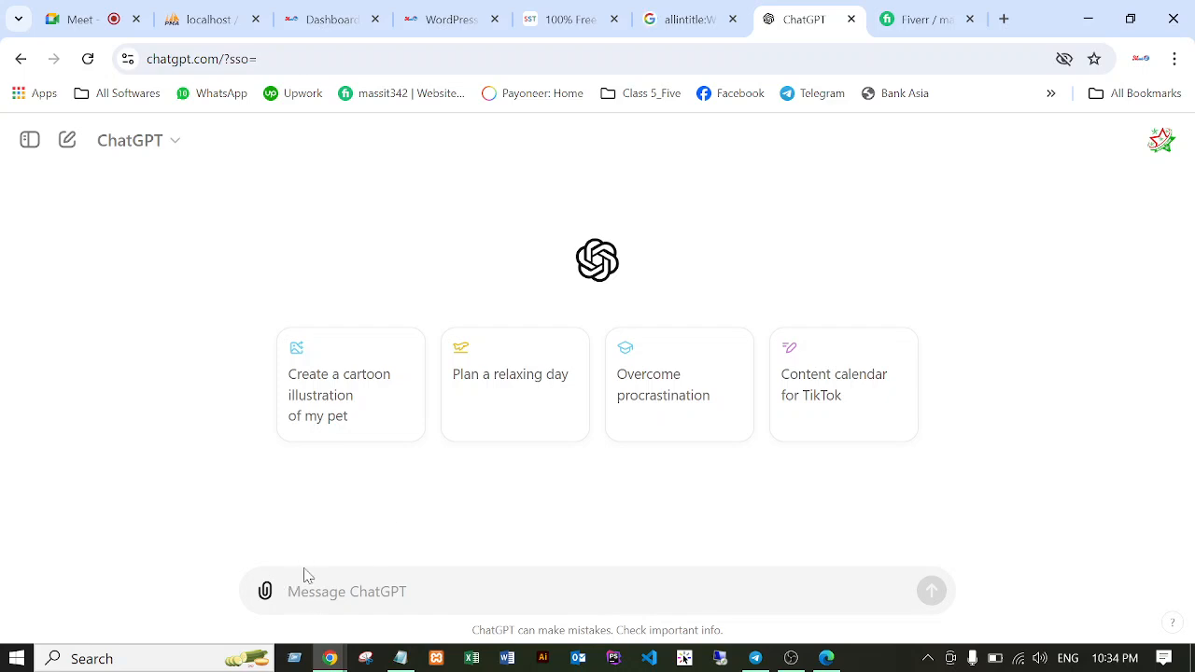
pyautogui.write('Write')
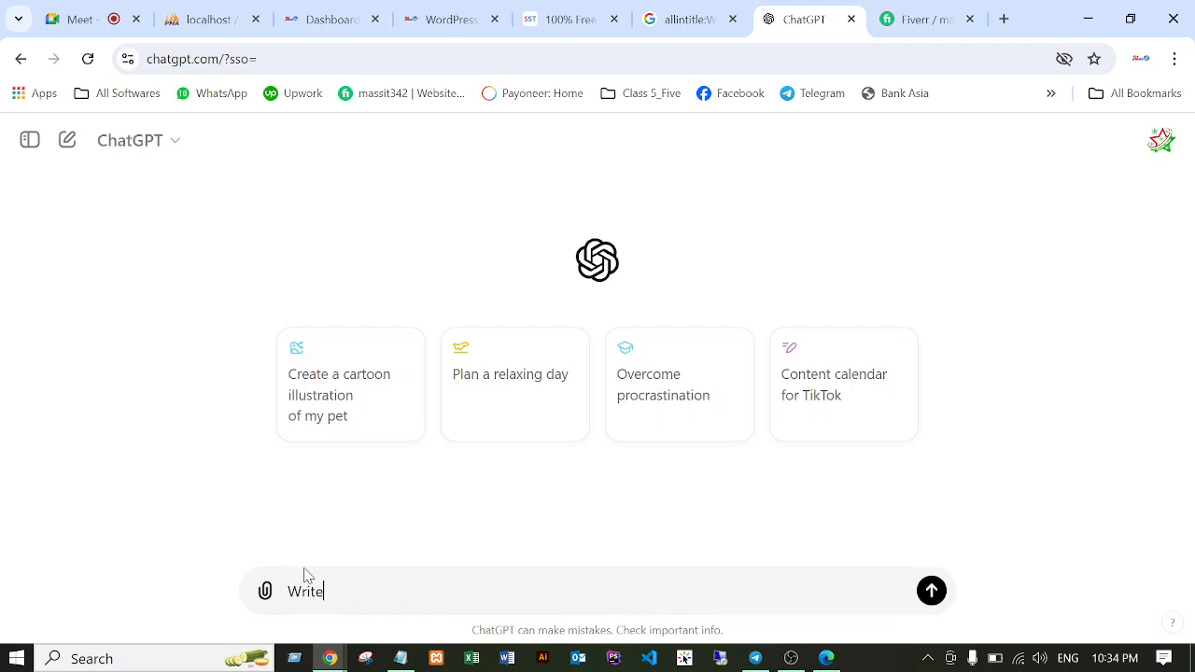
pyautogui.write(' a st')
pyautogui.write('andard & unique')
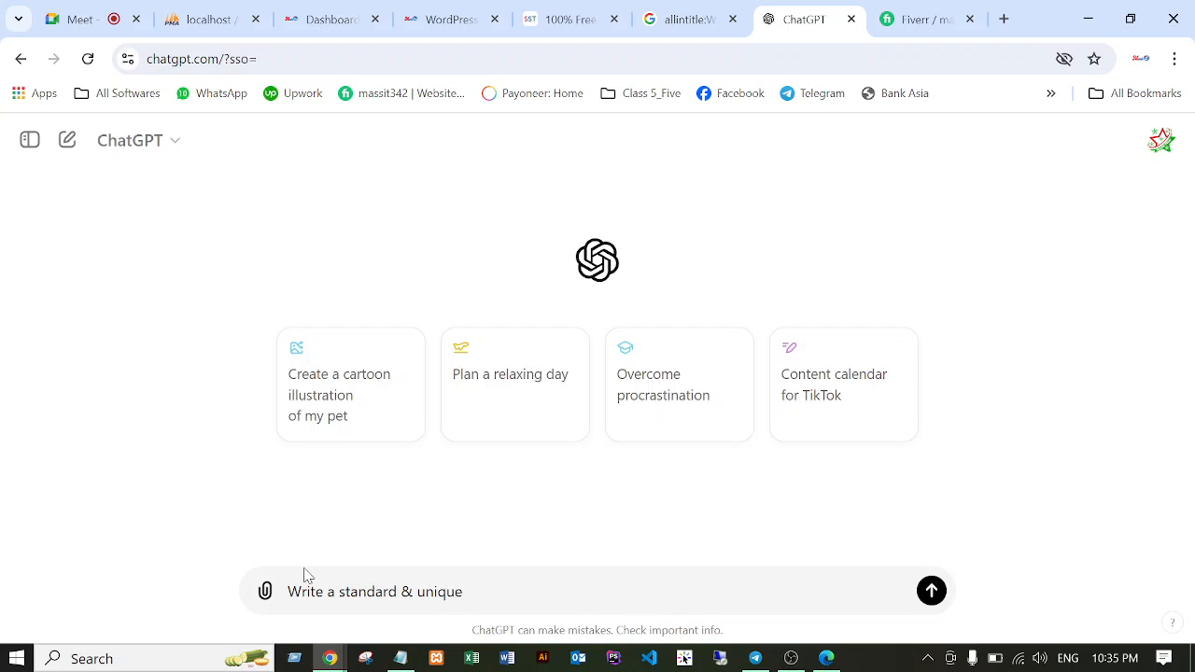
pyautogui.write(' article about')
pyautogui.hotkey('ctrl', 'v')
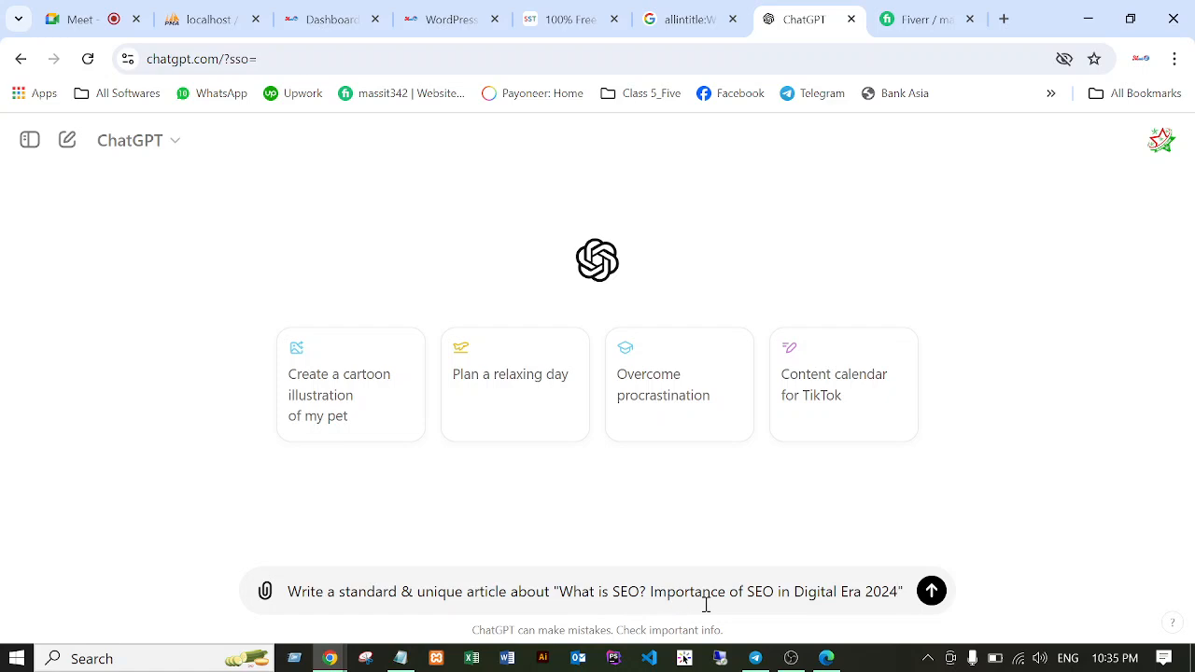
pyautogui.click(646, 591)
pyautogui.press('BackSpace')
pyautogui.write('and')
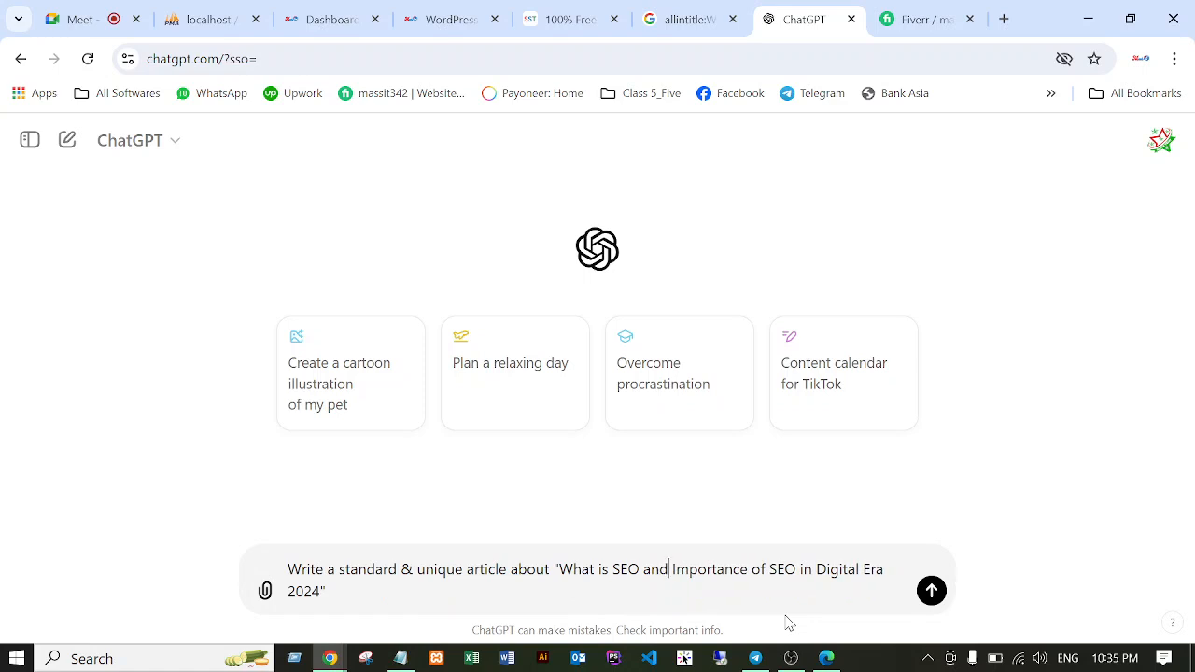
pyautogui.press('BackSpace')
pyautogui.press('BackSpace')
pyautogui.press('BackSpace')
pyautogui.press('BackSpace')
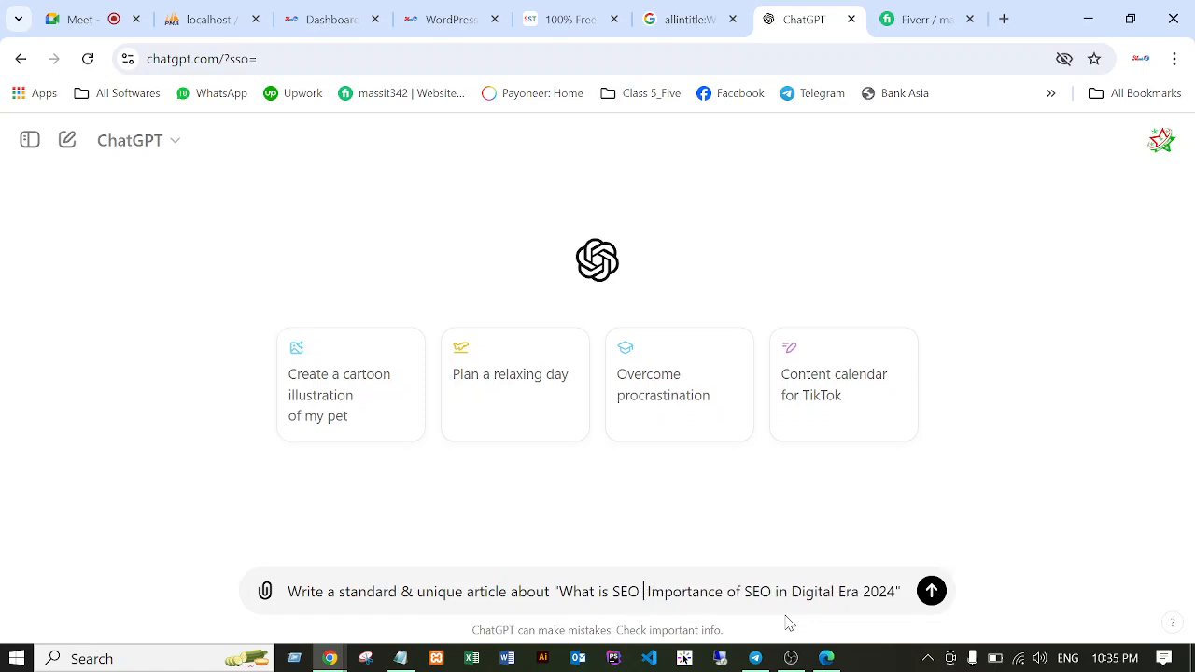
pyautogui.write('?')
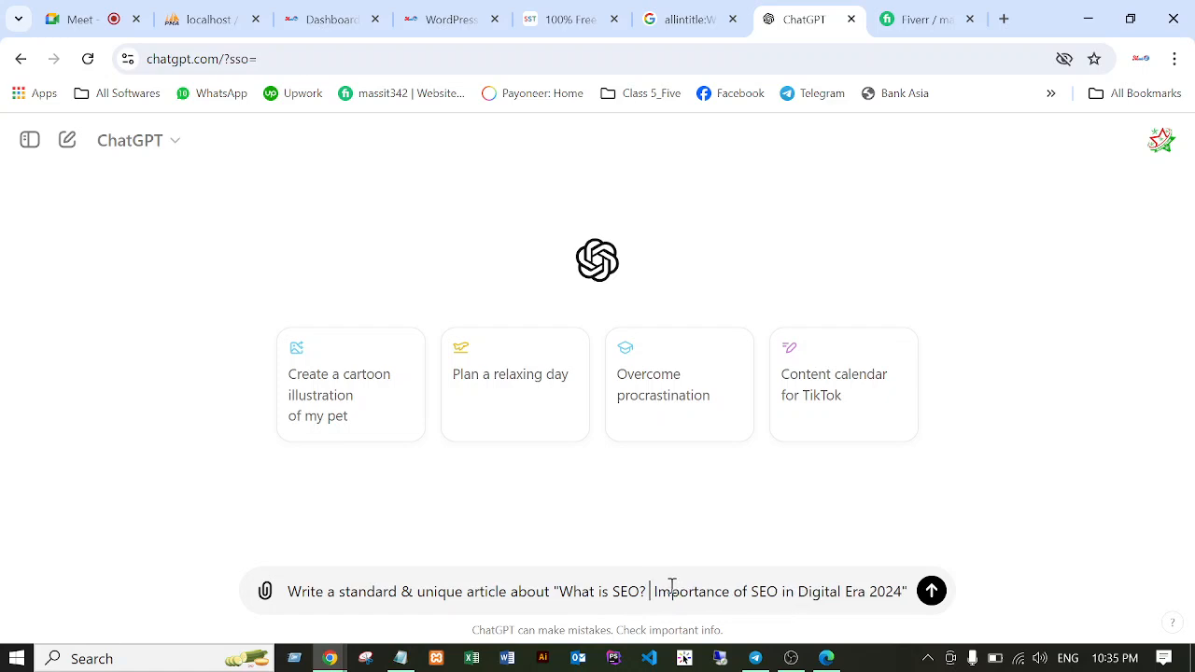
# Insert "Describe the" before "Importance" in the prompt and change that word to lowercase "importance".
pyautogui.write(' Dec ')
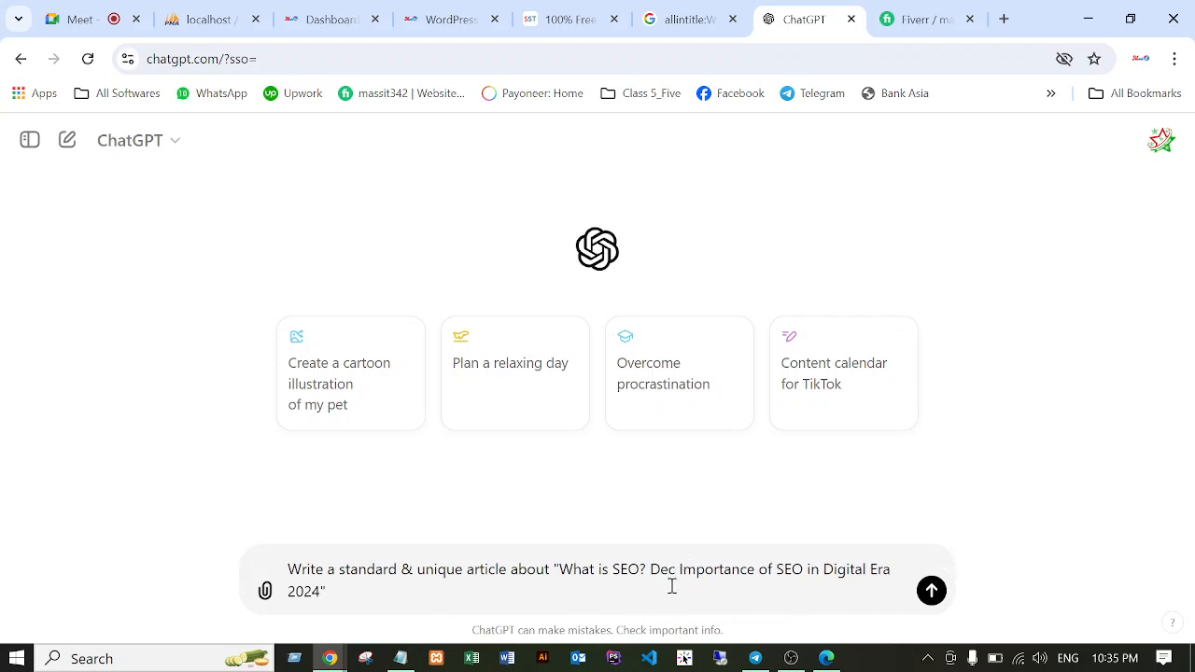
pyautogui.write('scri')
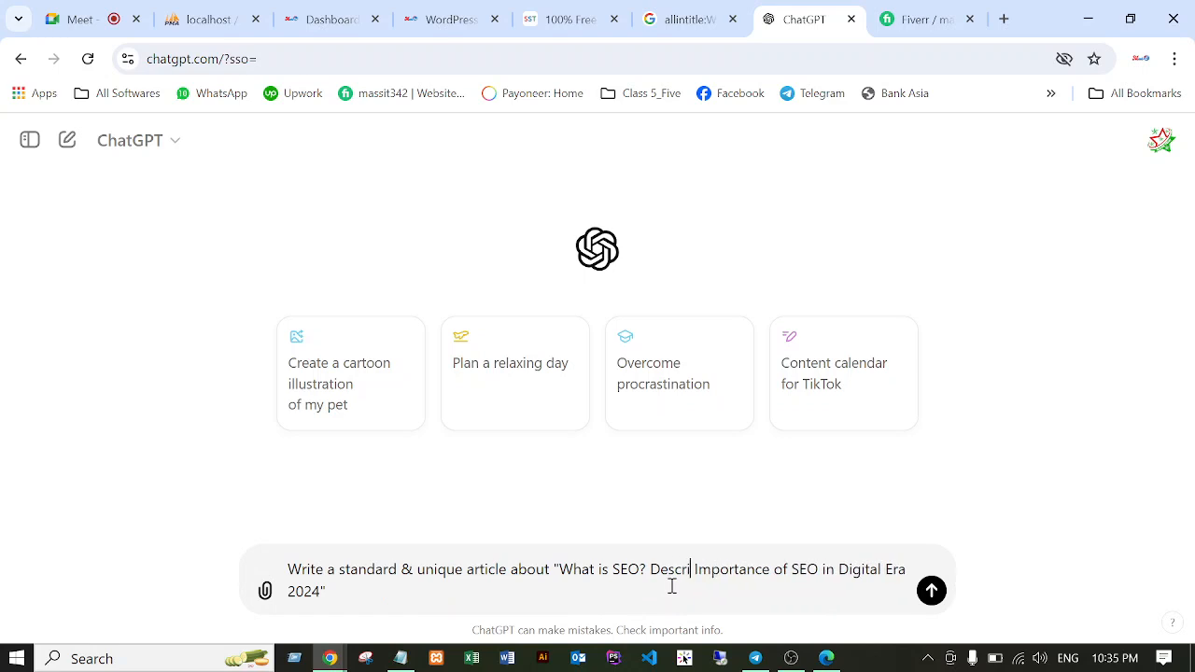
pyautogui.write('be')
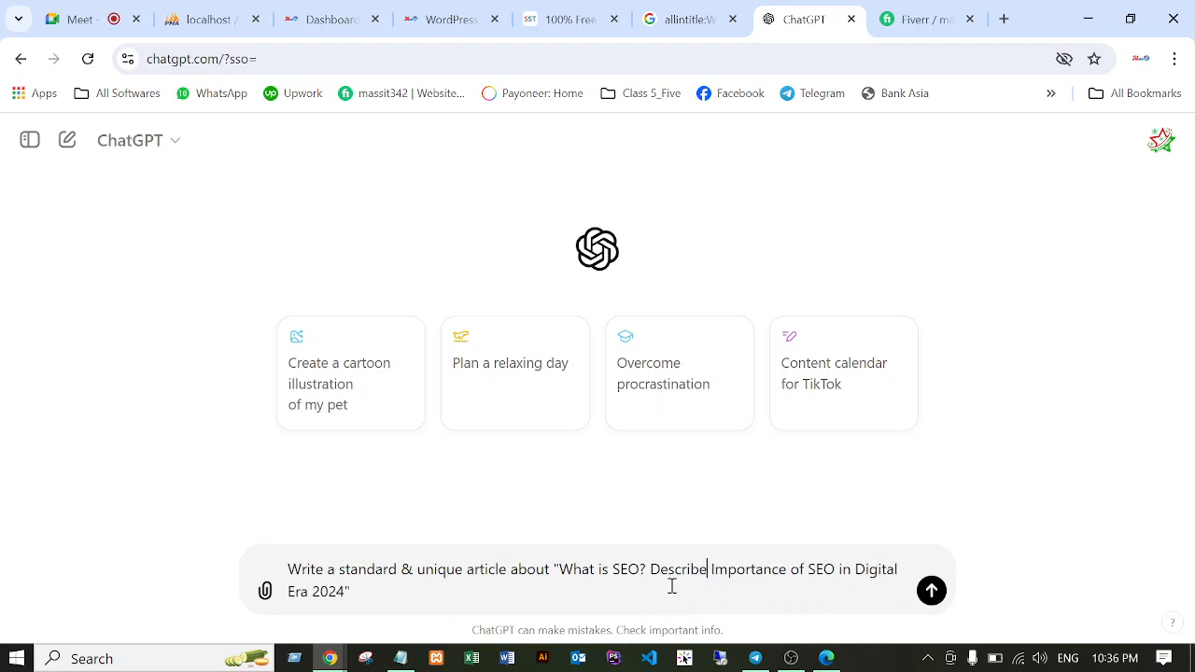
pyautogui.write('the')
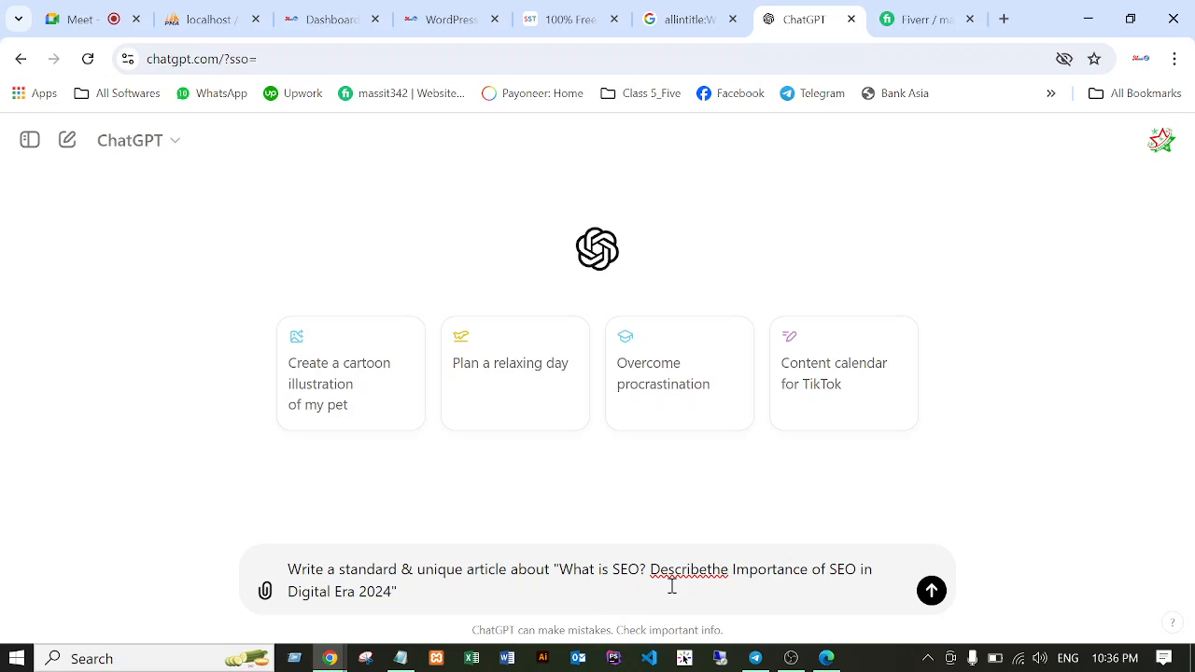
pyautogui.press('Left')
pyautogui.press('Left')
pyautogui.click(738, 568)
pyautogui.press('BackSpace')
pyautogui.write('i')
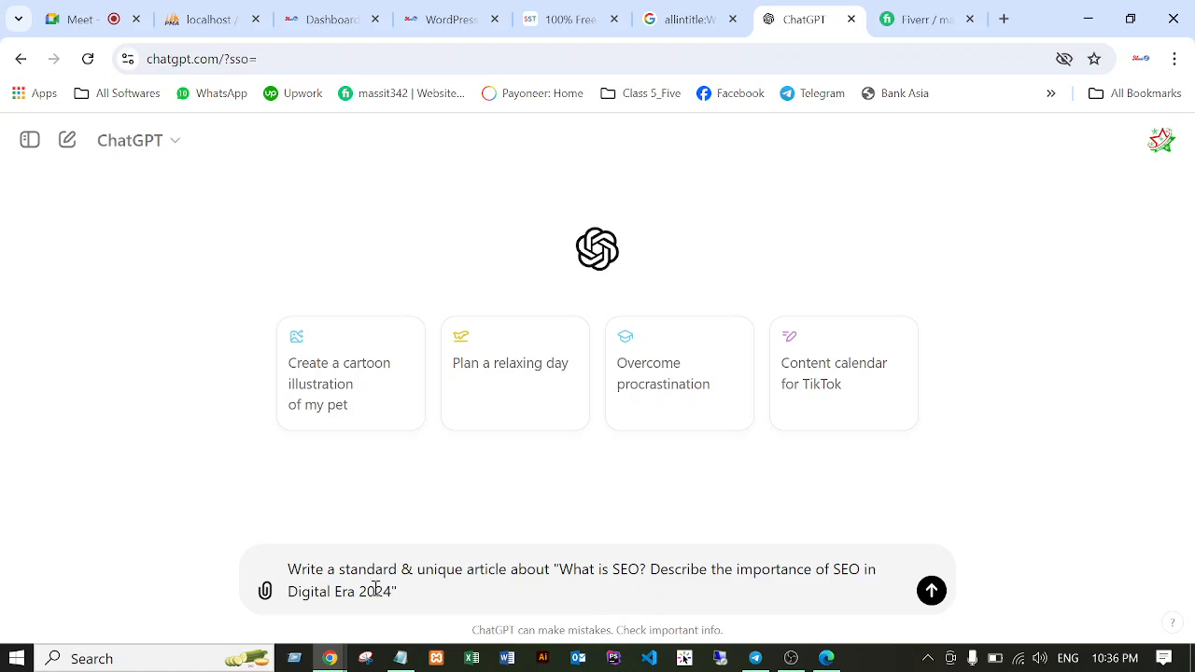
# Remove "Digital Era" from the prompt so the quoted topic ends with "importance of SEO in 2024".
pyautogui.click(288, 591)
pyautogui.press('Delete')
pyautogui.press('Delete')
pyautogui.press('Delete')
pyautogui.press('Delete')
pyautogui.press('Delete')
pyautogui.press('Delete')
pyautogui.press('Delete')
pyautogui.press('Delete')
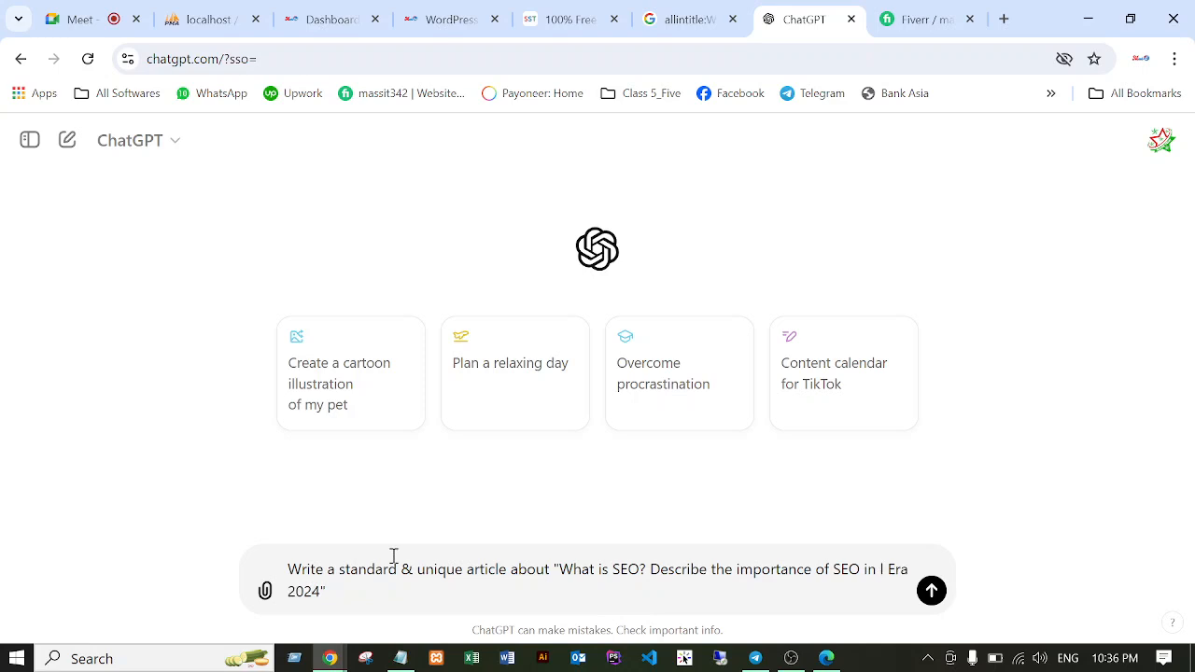
pyautogui.press('Delete')
pyautogui.press('Delete')
pyautogui.press('Delete')
pyautogui.press('Delete')
pyautogui.moveTo(559, 567); pyautogui.dragTo(322, 591)
pyautogui.click(383, 591)
pyautogui.moveTo(559, 567); pyautogui.dragTo(873, 569)
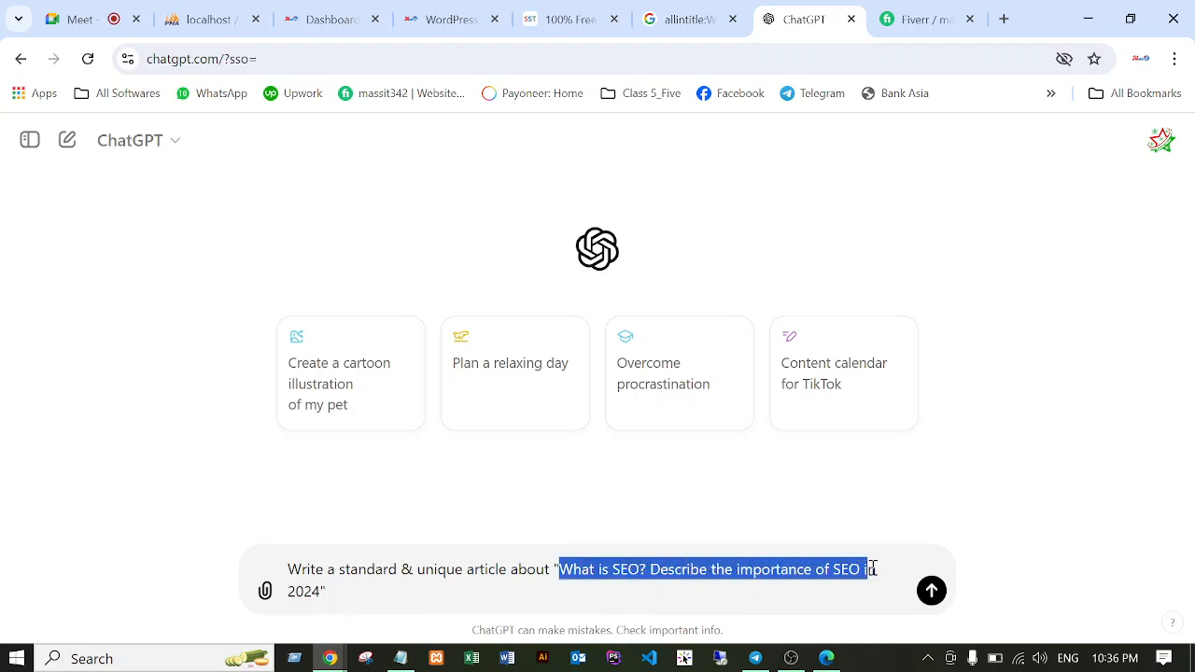
pyautogui.click(335, 595)
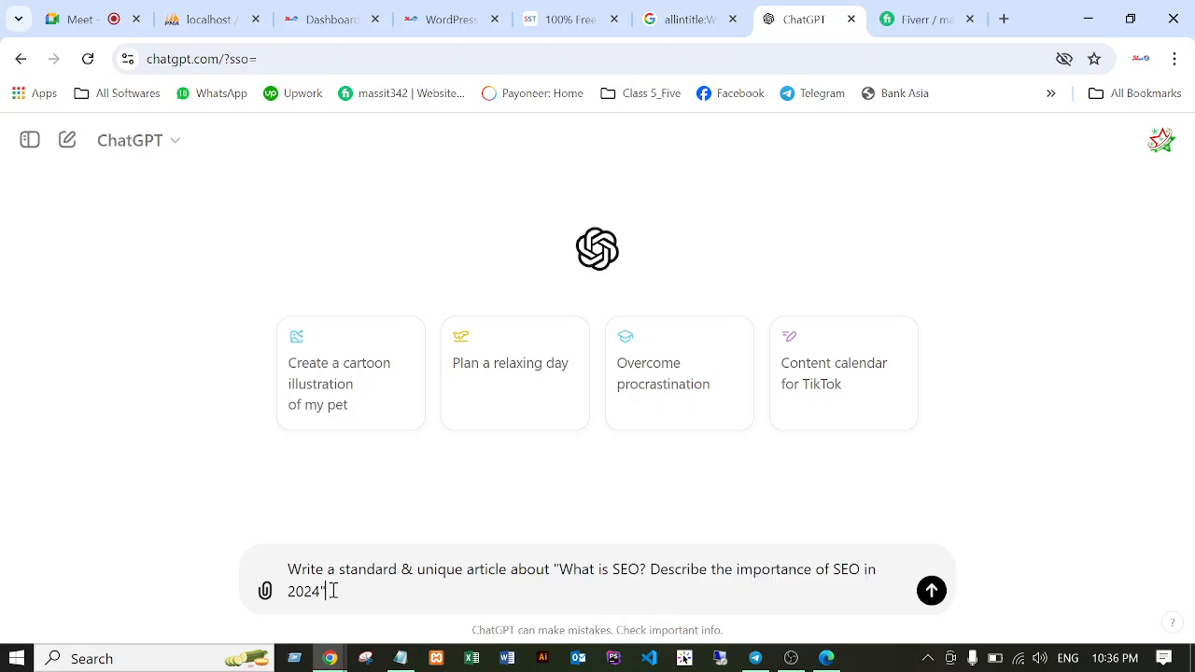
# Add "700+ words" before "article" in the prompt and submit it.
pyautogui.click(463, 568)
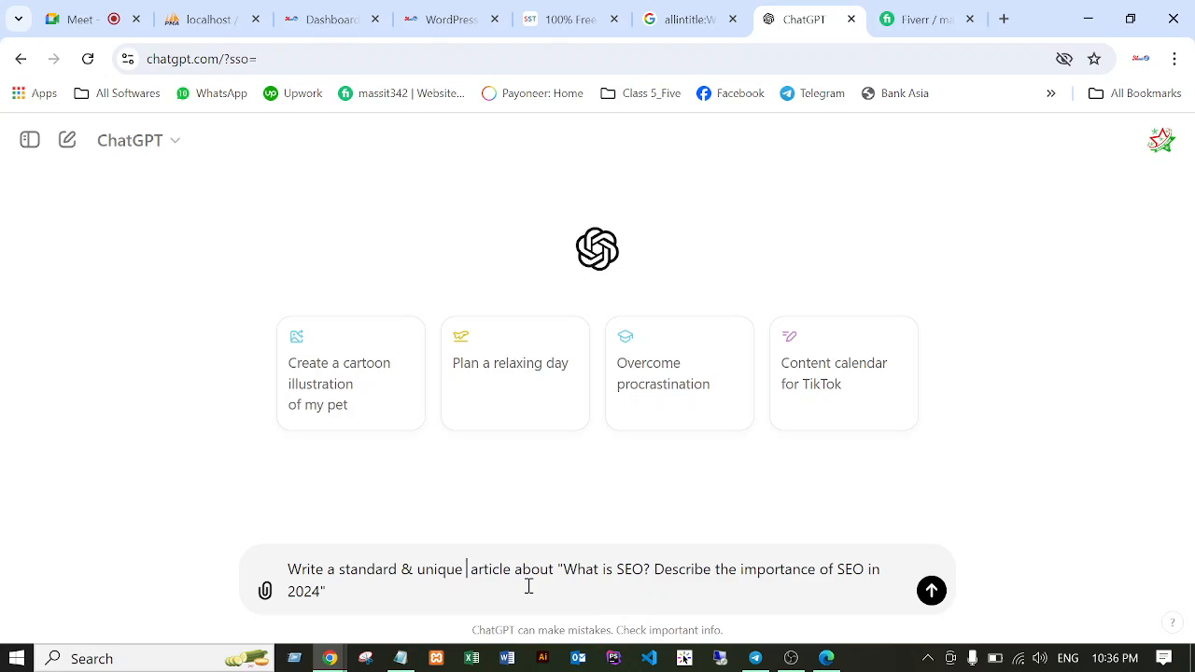
pyautogui.write('7')
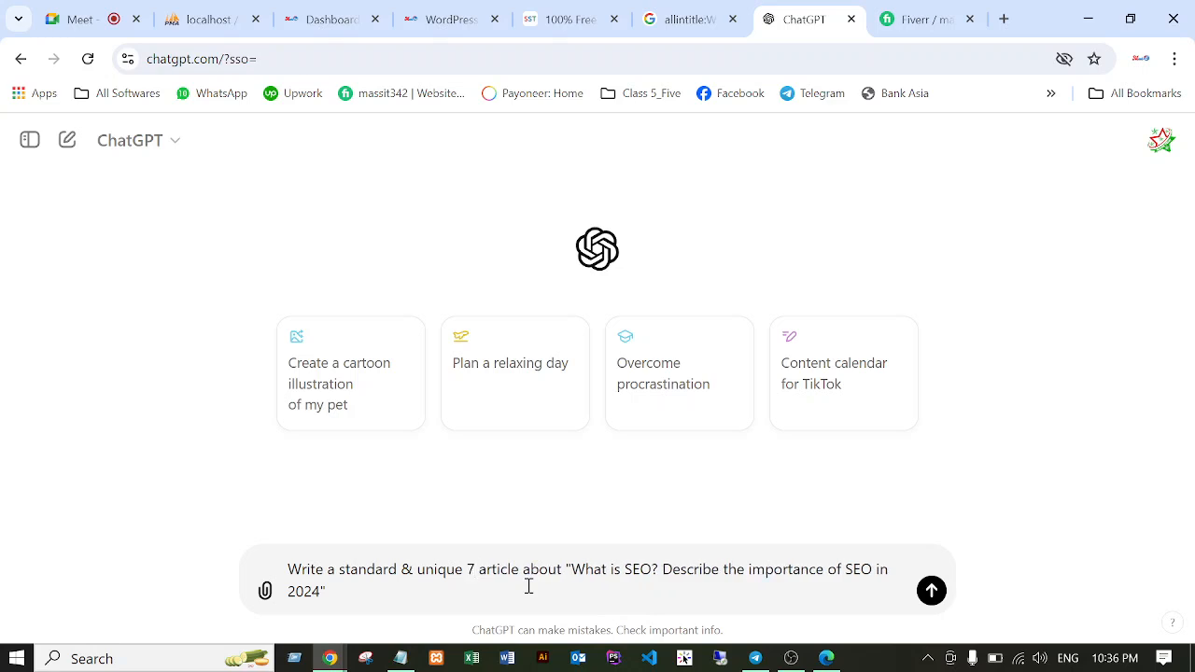
pyautogui.write('00')
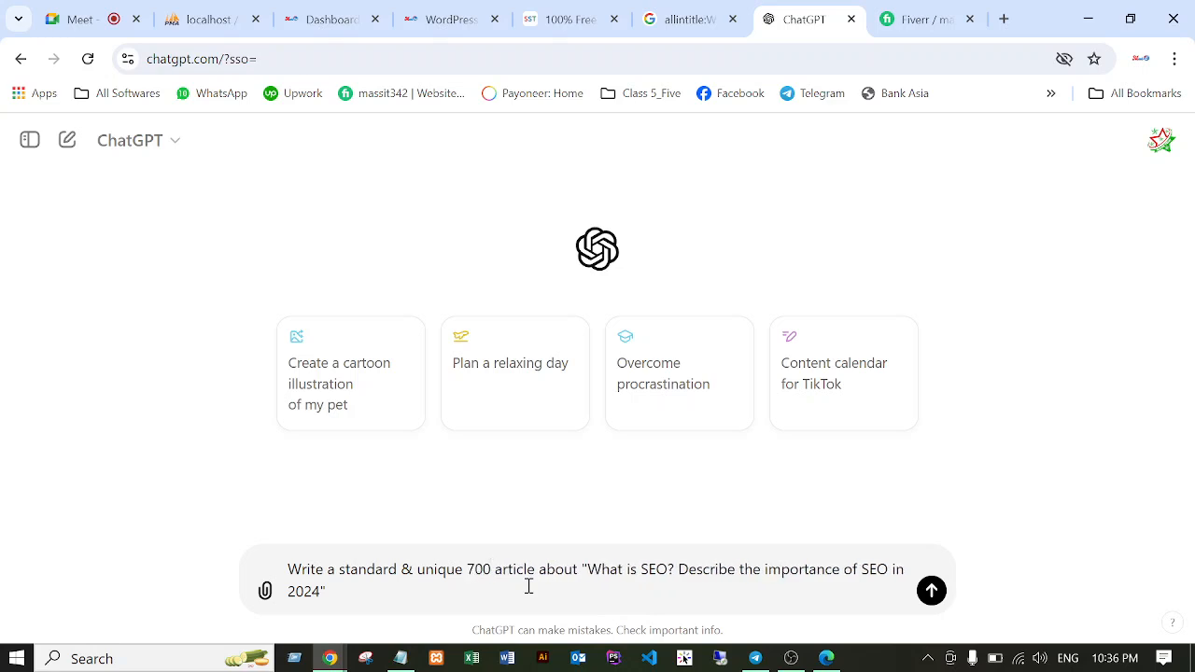
pyautogui.write('+ ')
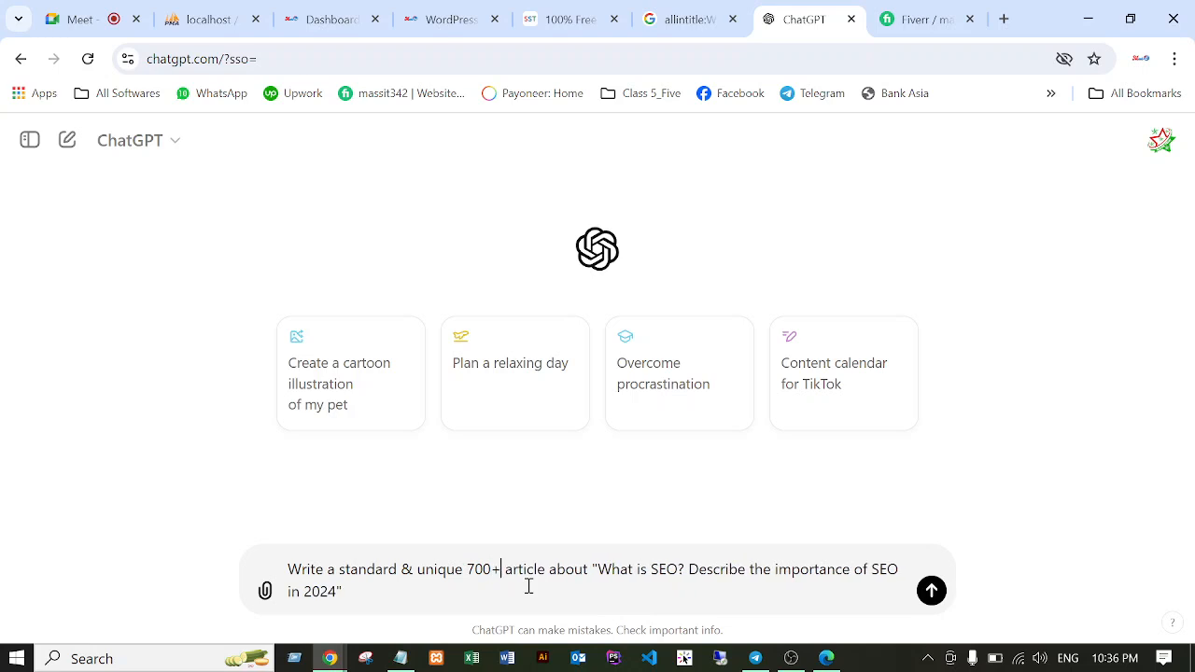
pyautogui.write('word')
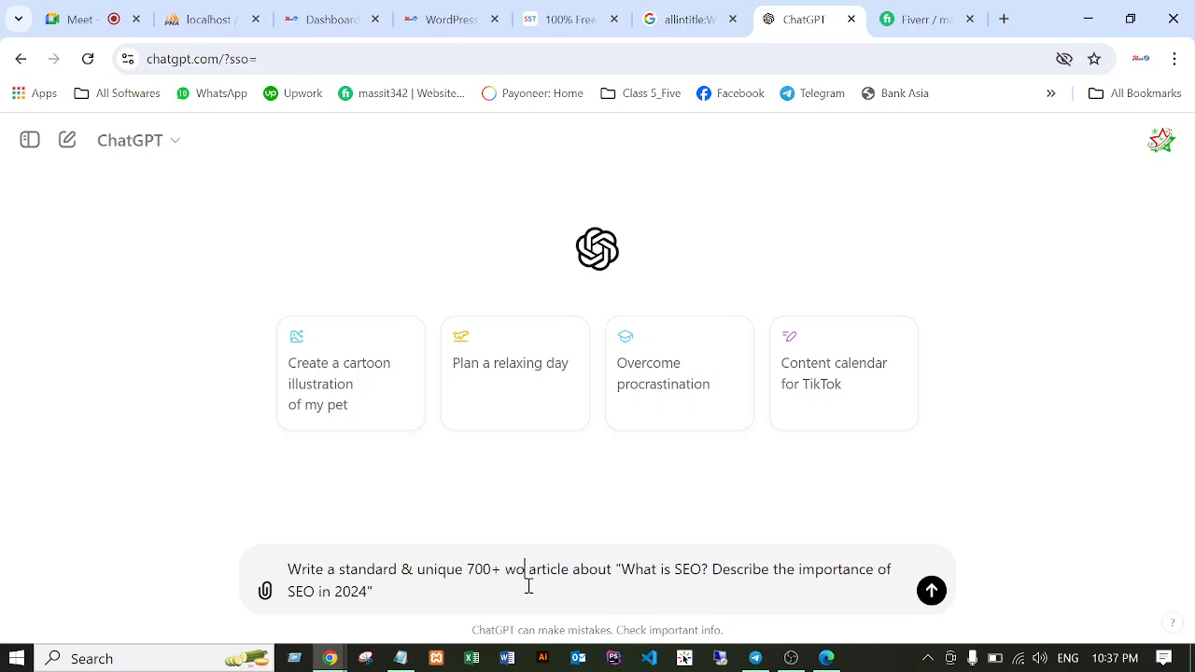
pyautogui.write('s')
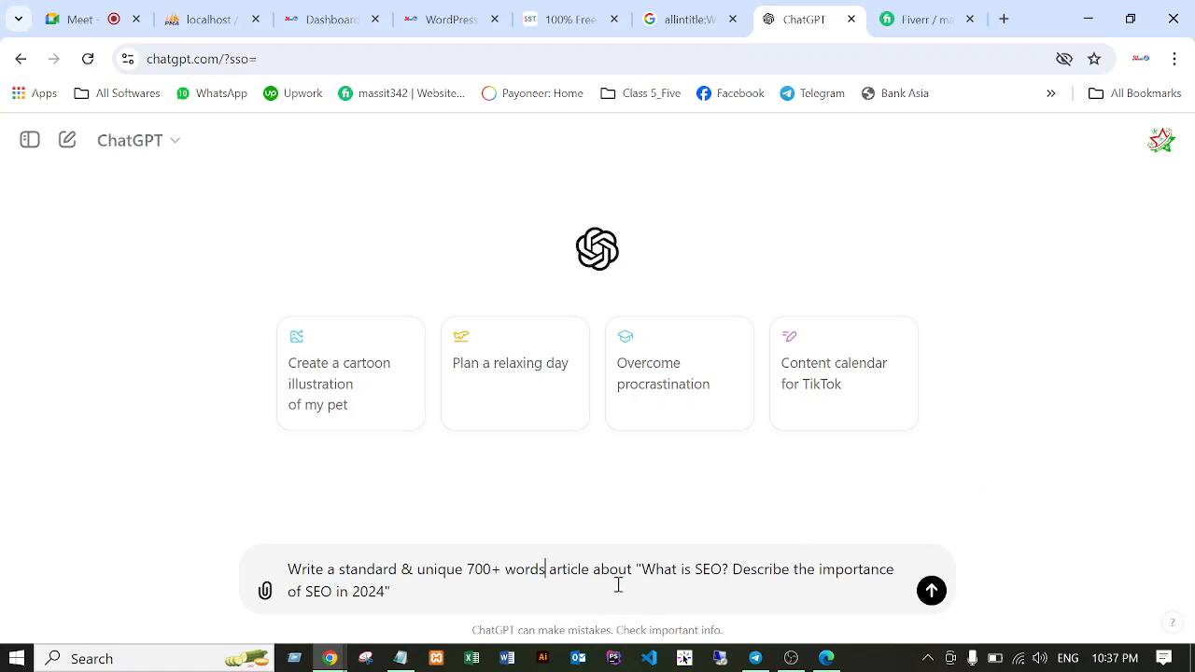
pyautogui.click(930, 591)
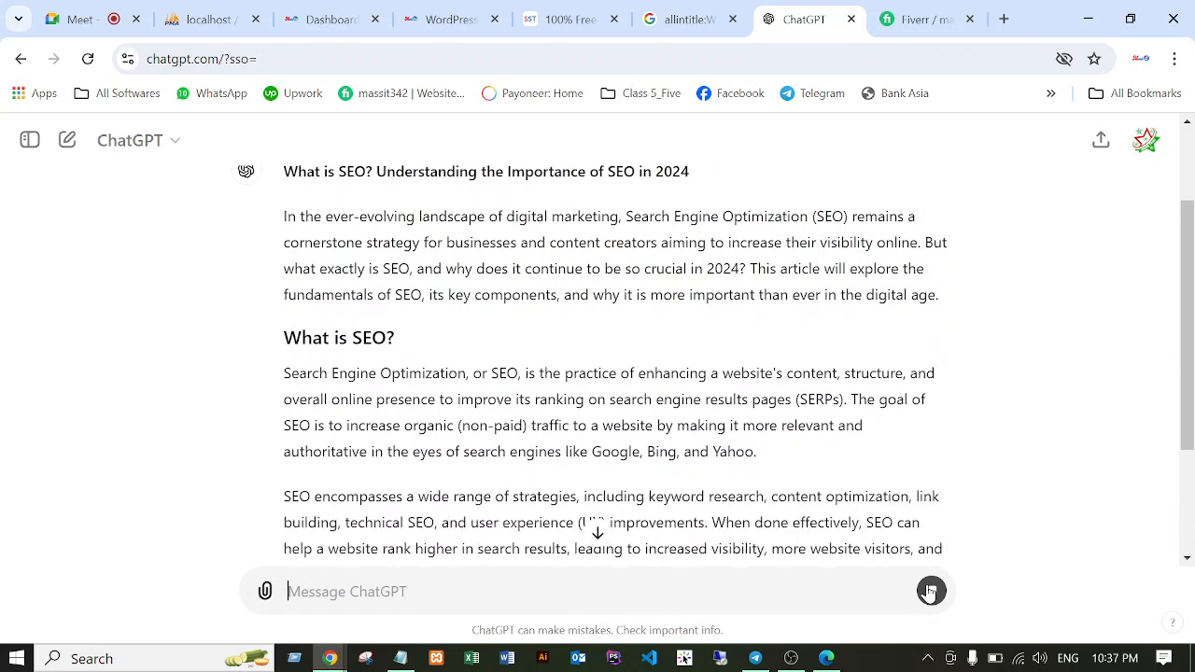
# Copy the generated article from its opening paragraph through the "Local SEO and the Mobile Revolution" section.
pyautogui.scroll(-3, 1074, 395)
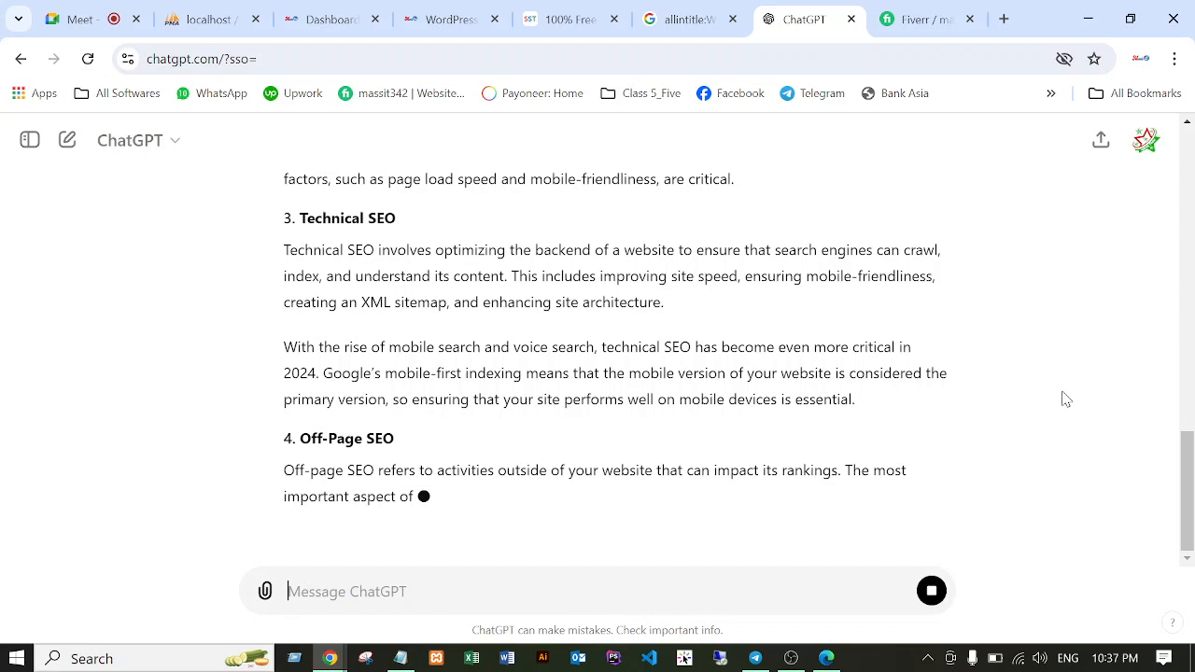
pyautogui.scroll(1, 1069, 427)
pyautogui.scroll(-2, 1070, 433)
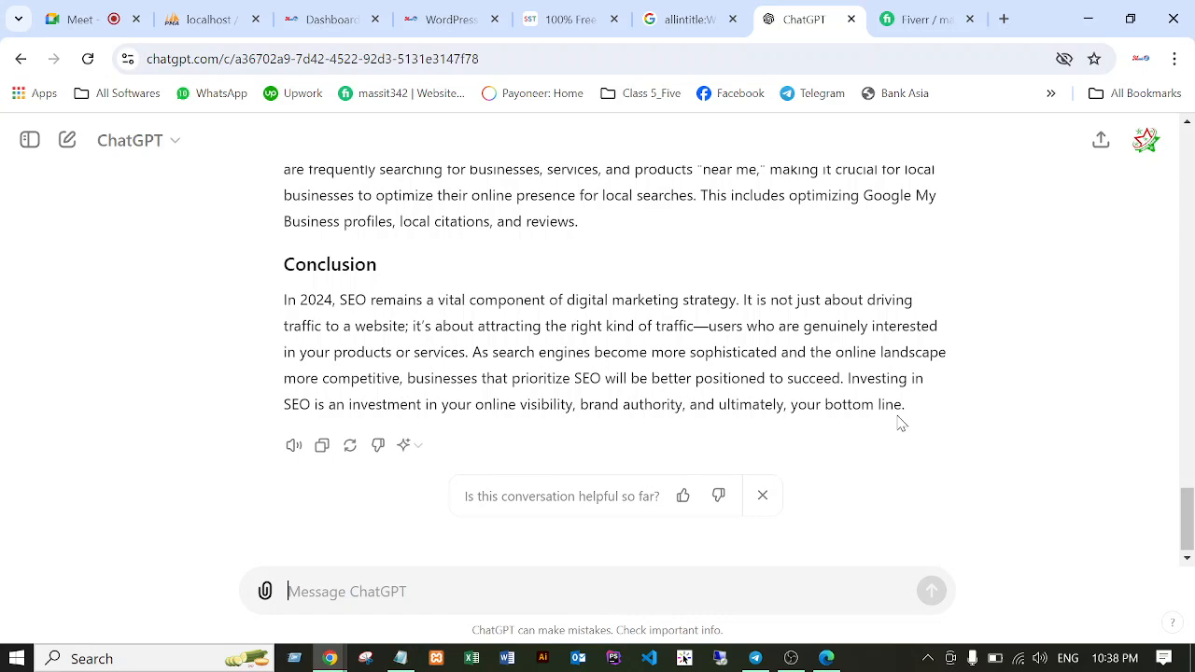
pyautogui.scroll(1, 901, 422)
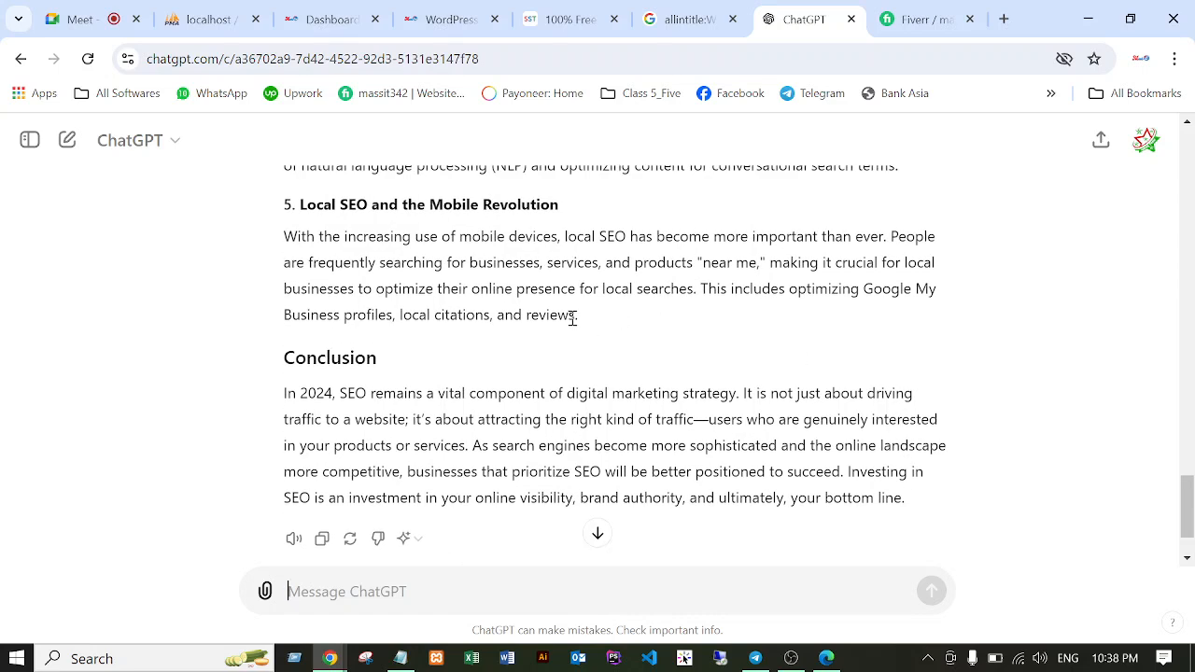
pyautogui.moveTo(572, 315); pyautogui.dragTo(285, 348)
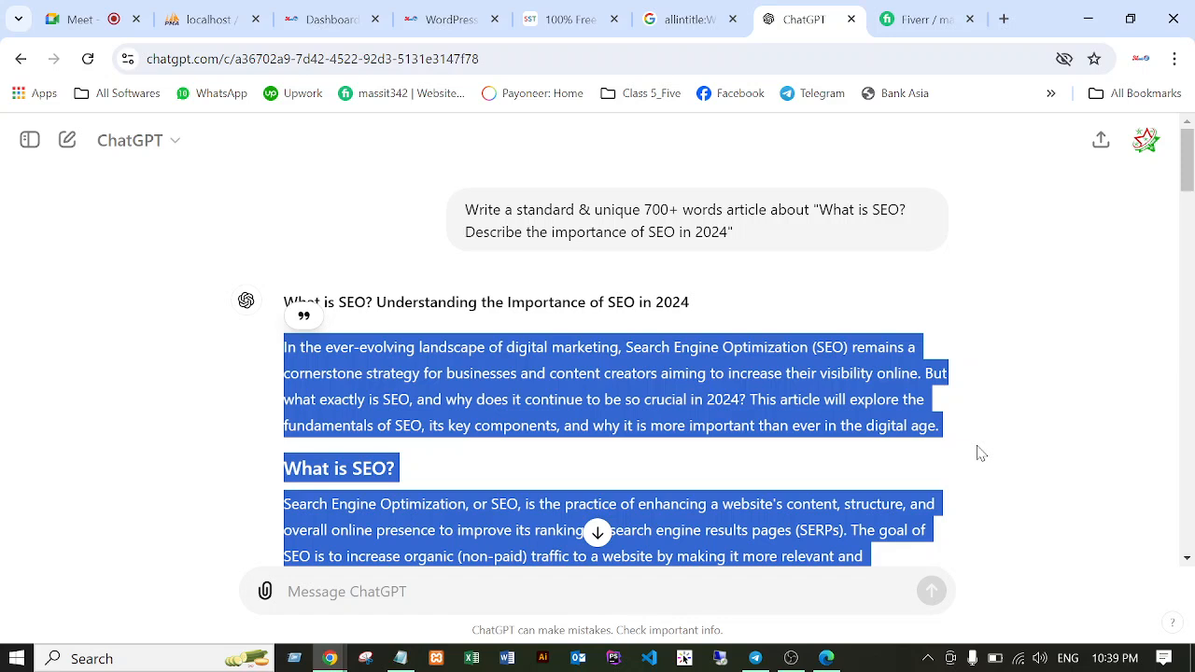
pyautogui.scroll(-20, 883, 464)
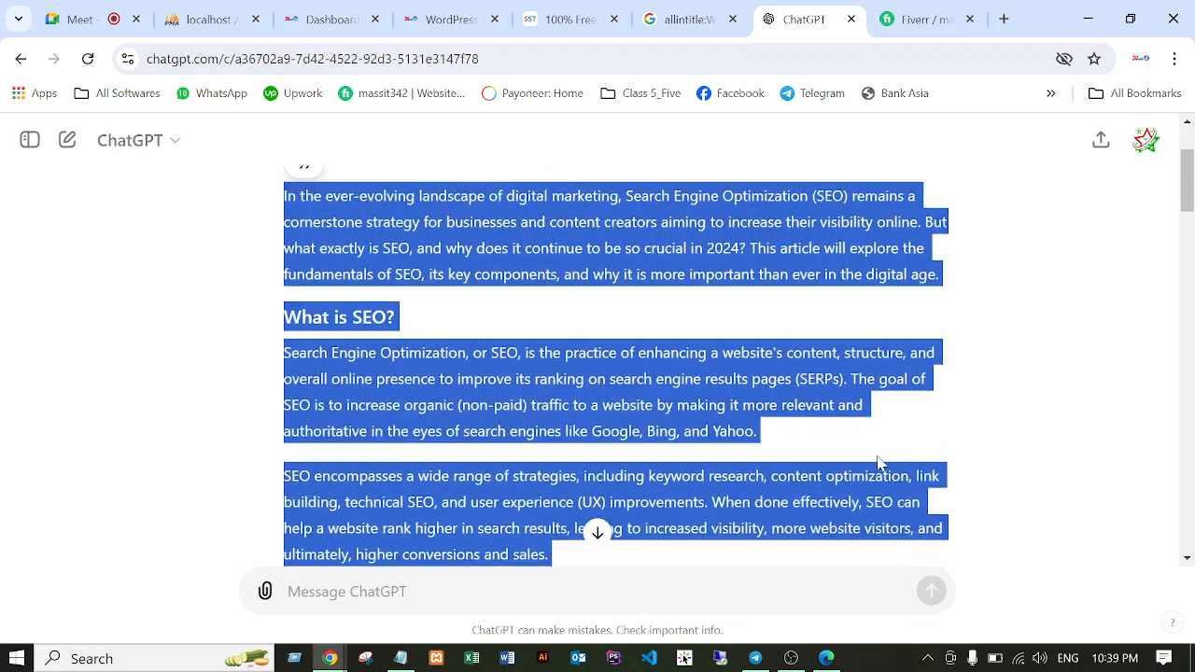
pyautogui.scroll(-4, 830, 493)
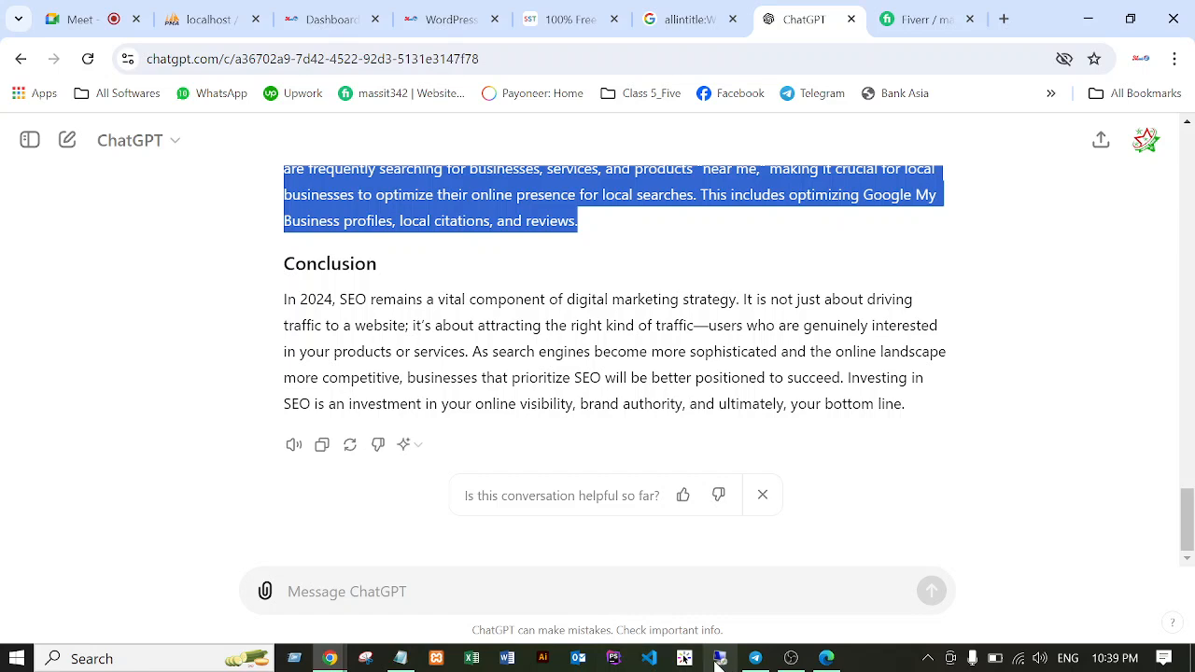
# Switch to Notepad, maximize it, and replace the title line with the copied article text.
pyautogui.click(402, 659)
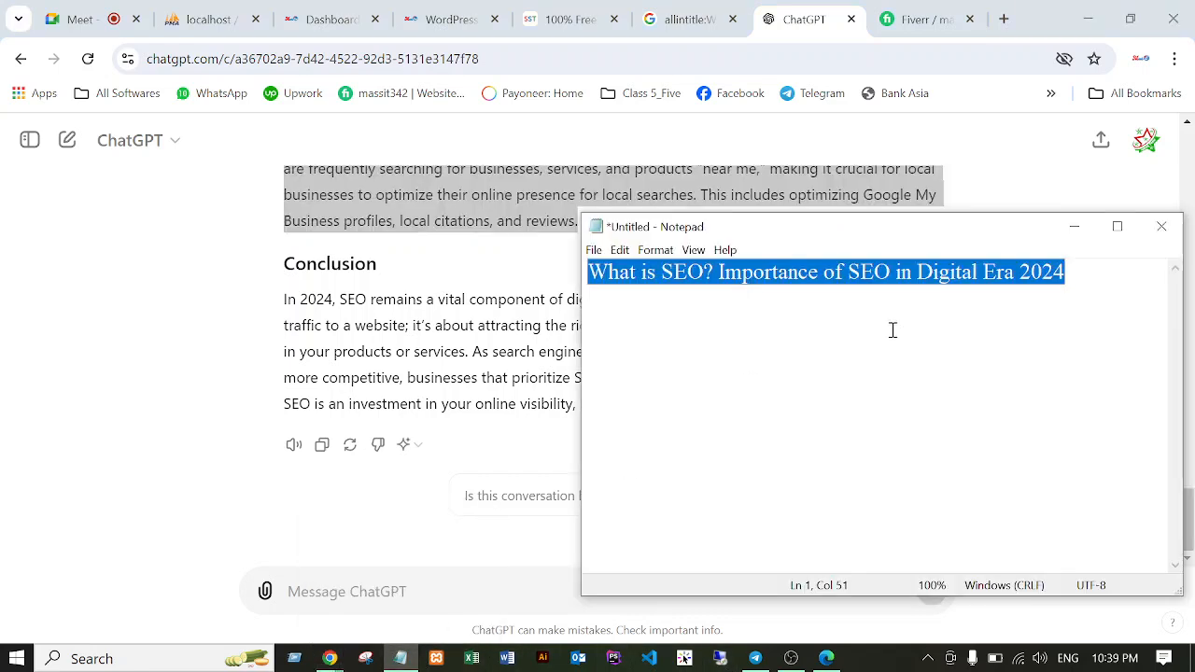
pyautogui.click(1118, 227)
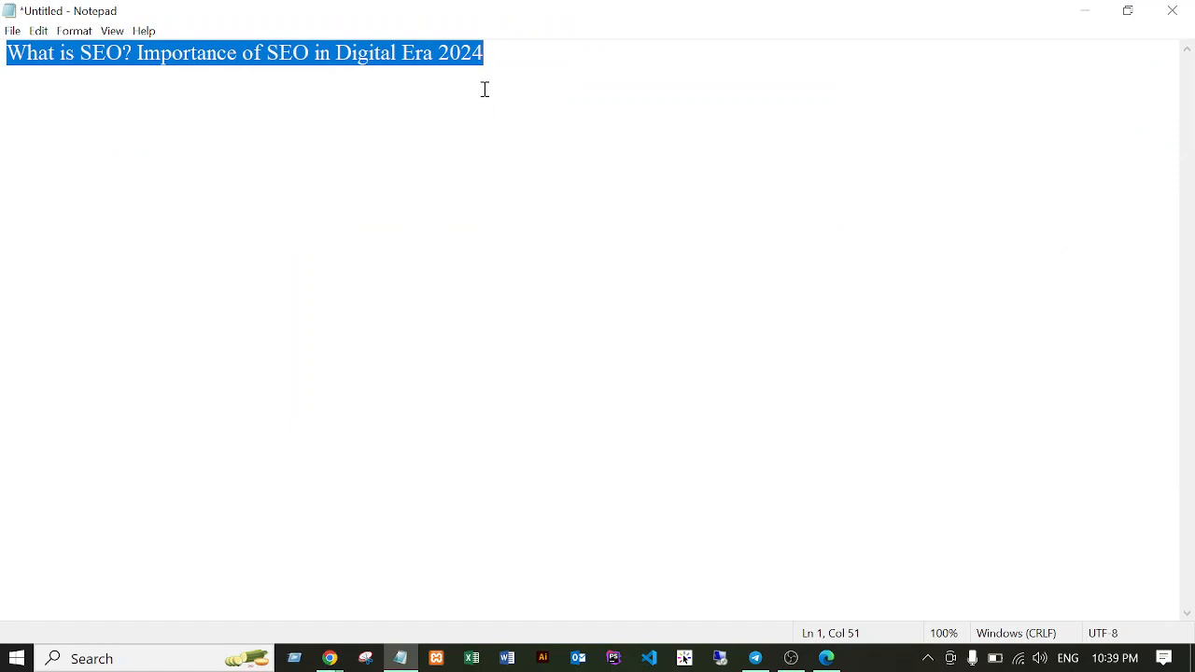
pyautogui.press('Delete')
pyautogui.hotkey('ctrl', 'v')
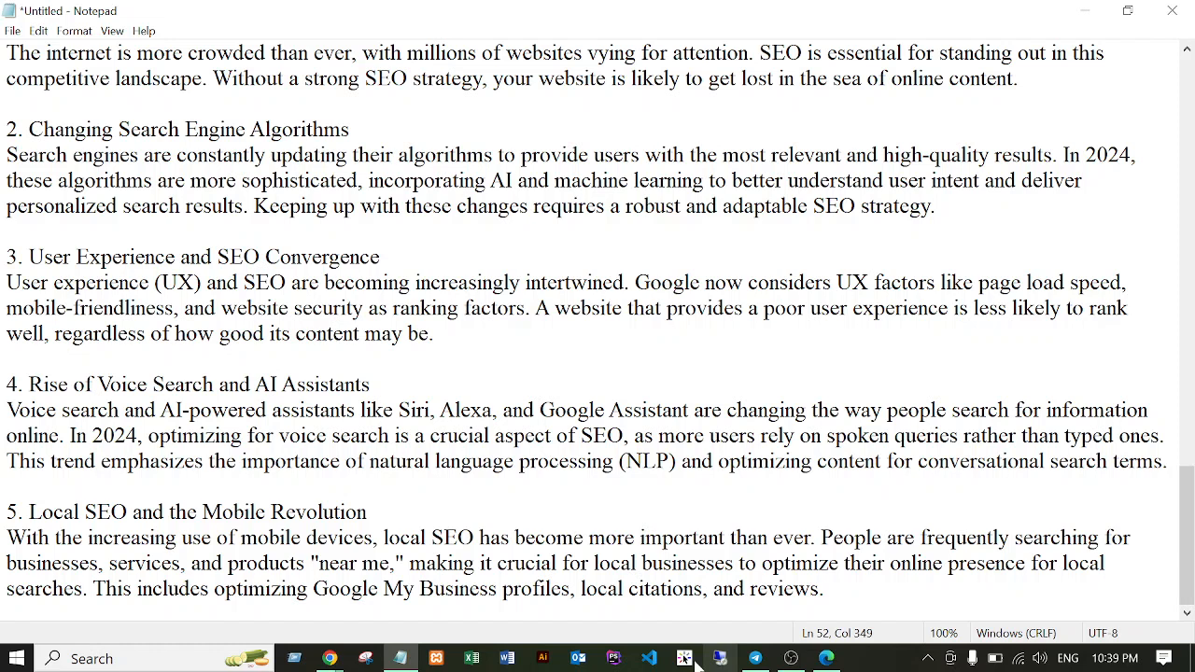
# Copy the Conclusion section from ChatGPT and paste it on a new line at the end of the Notepad text.
pyautogui.moveTo(329, 658)
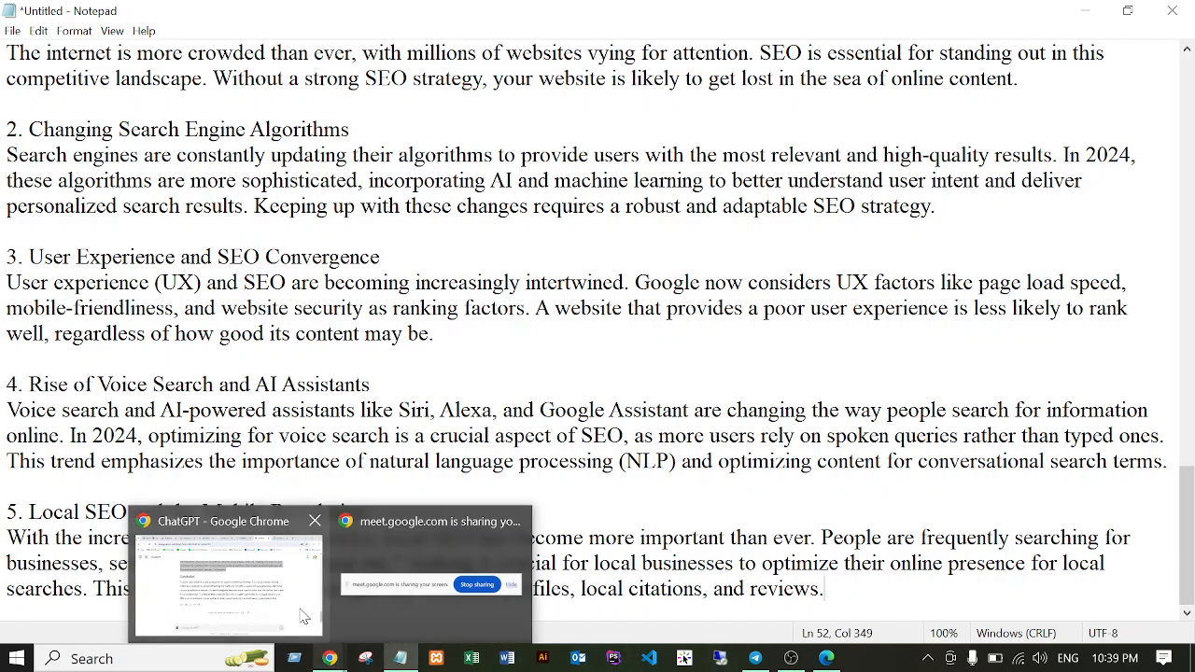
pyautogui.click(303, 616)
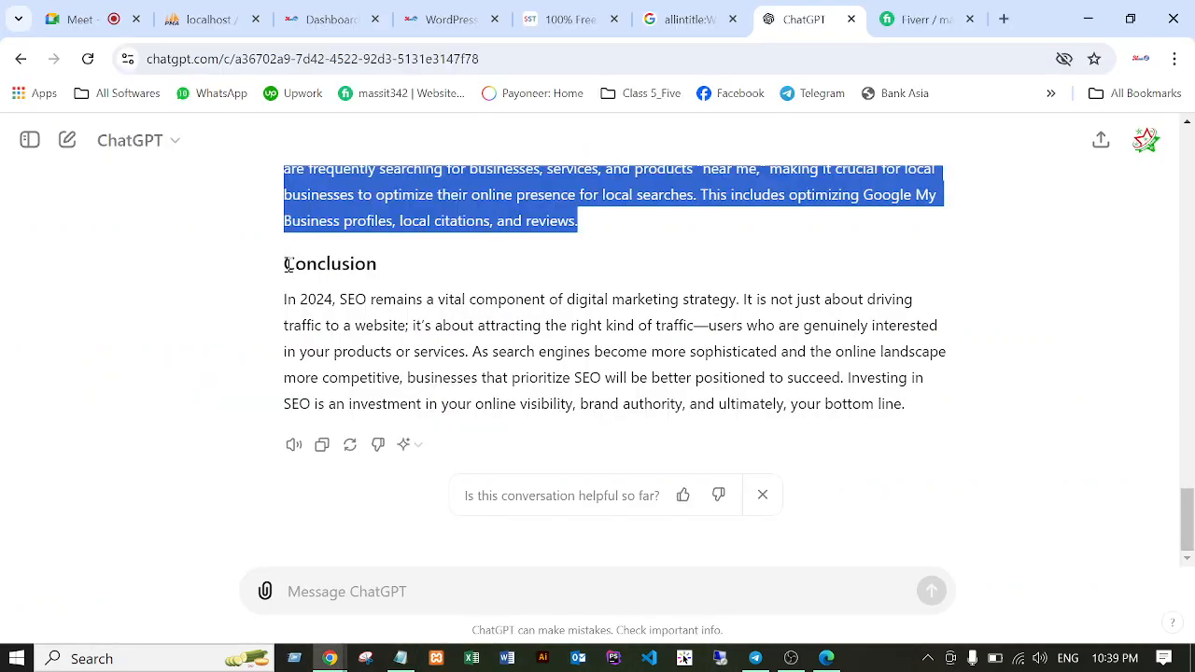
pyautogui.moveTo(286, 264); pyautogui.dragTo(968, 432)
pyautogui.hotkey('ctrl', 'c')
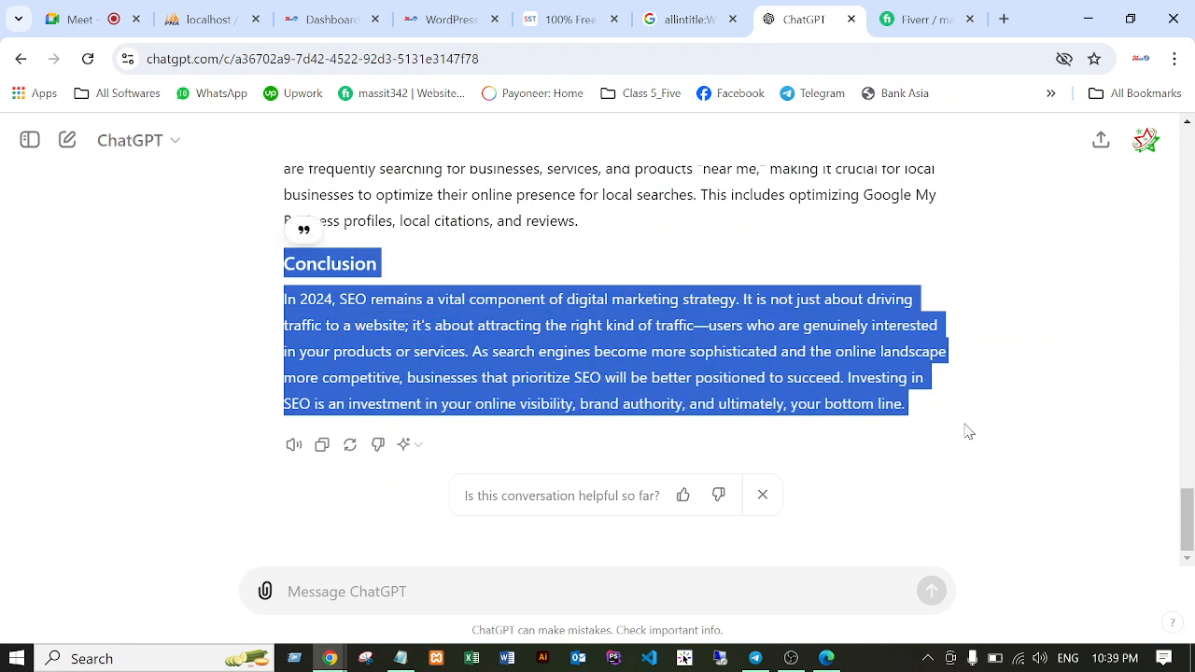
pyautogui.click(400, 659)
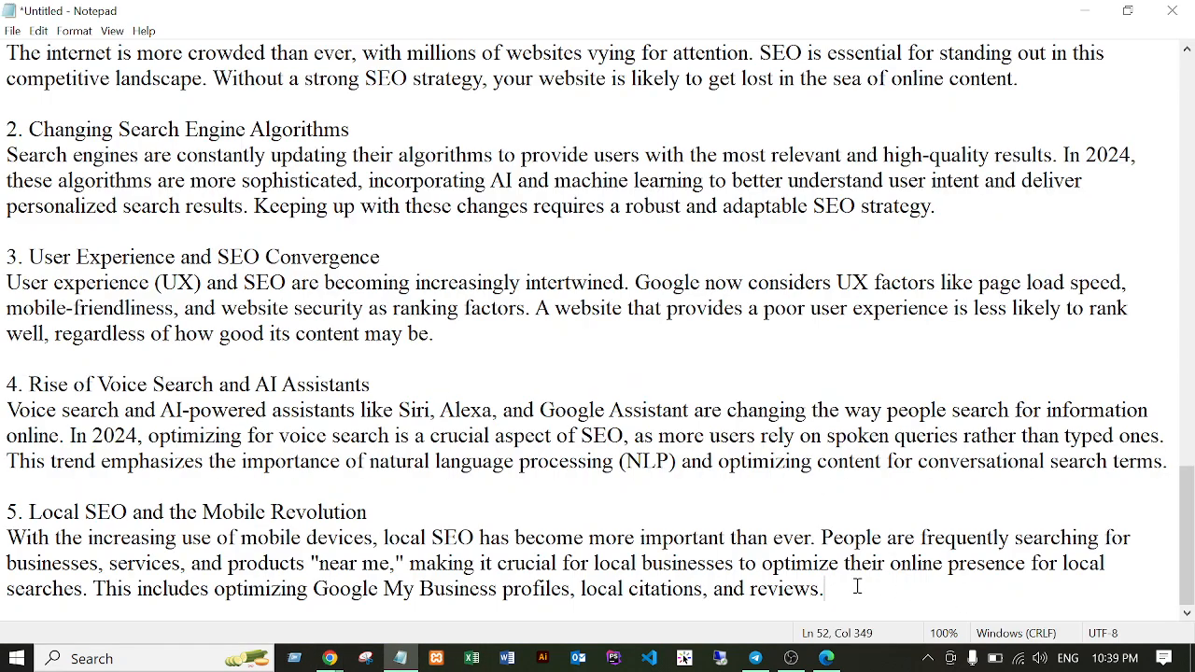
pyautogui.press('Return')
pyautogui.hotkey('ctrl', 'v')
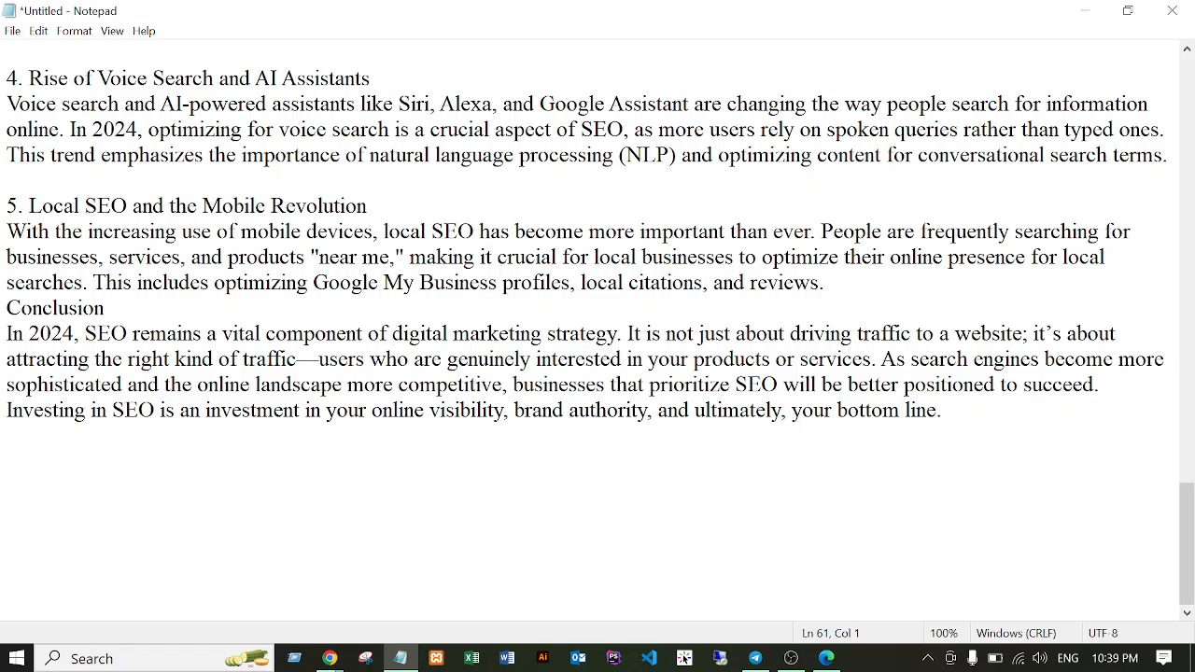
# Delete extra blank lines after the conclusion in Notepad and return to the ChatGPT page in Chrome.
pyautogui.press('BackSpace')
pyautogui.press('BackSpace')
pyautogui.press('BackSpace')
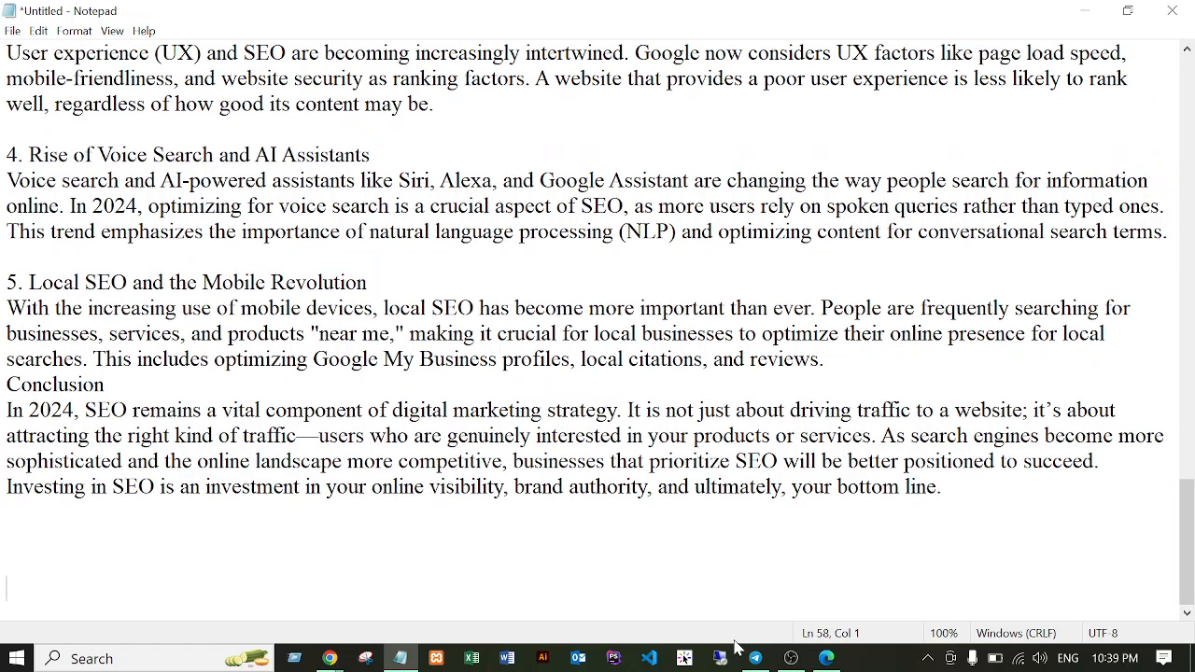
pyautogui.press('BackSpace')
pyautogui.press('BackSpace')
pyautogui.press('BackSpace')
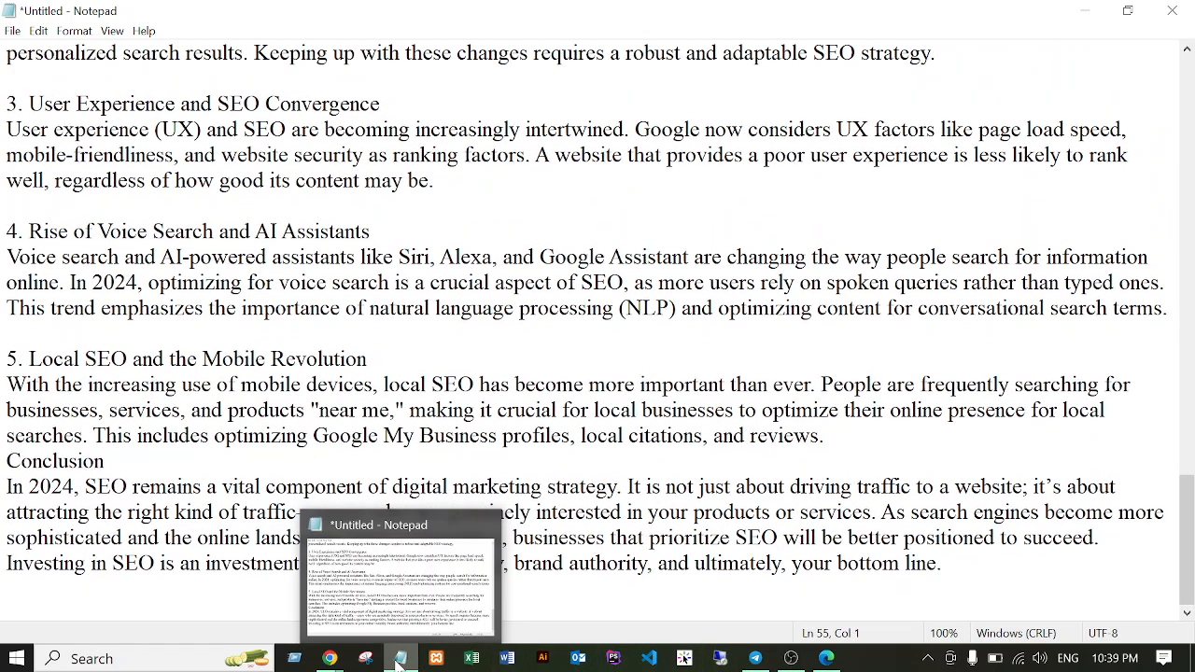
pyautogui.click(401, 662)
pyautogui.moveTo(331, 659)
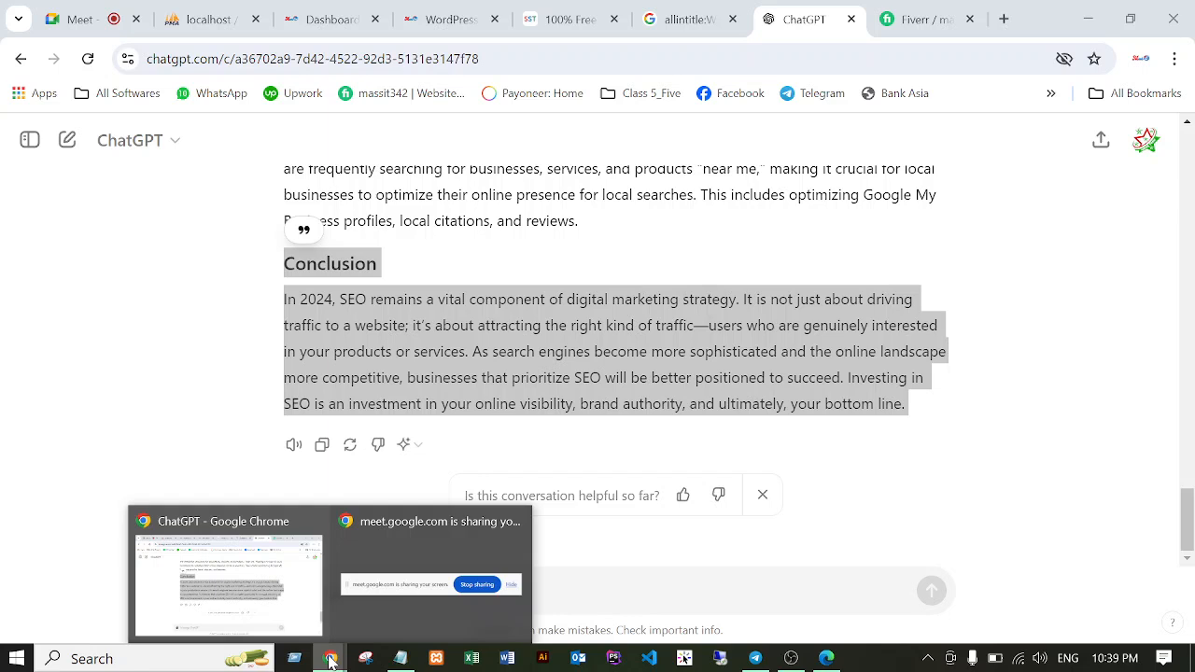
# Copy the article title "What is SEO? Understanding the Importance of SEO in 2024" from the ChatGPT response.
pyautogui.click(271, 597)
pyautogui.scroll(15, 485, 278)
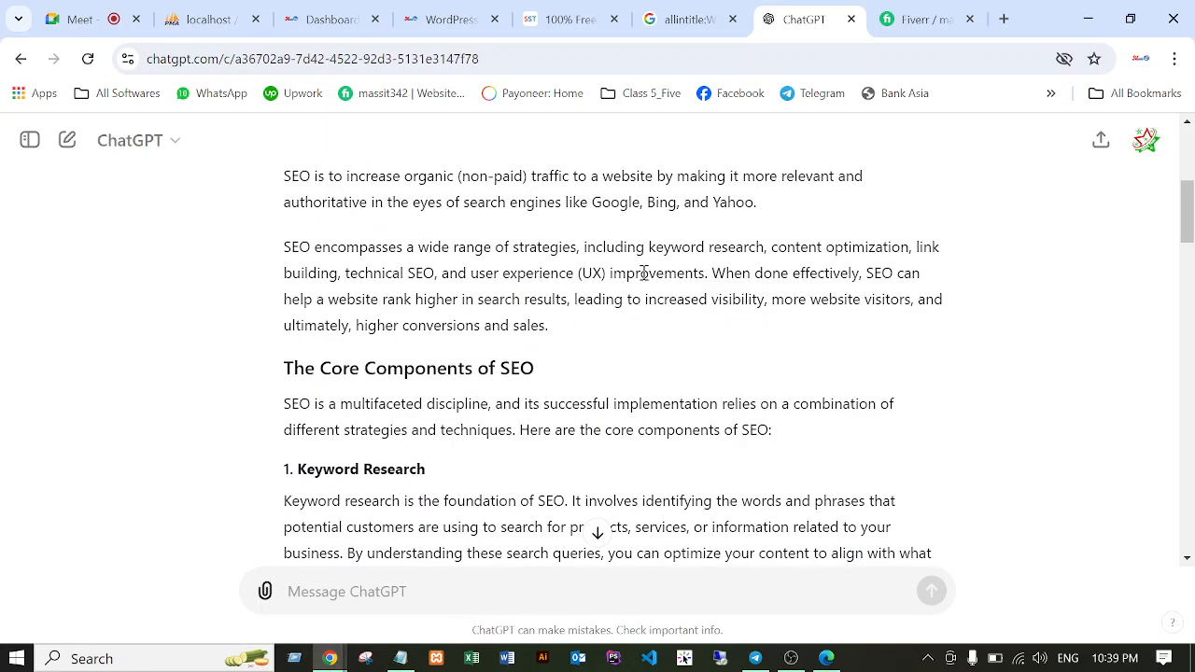
pyautogui.scroll(4, 643, 273)
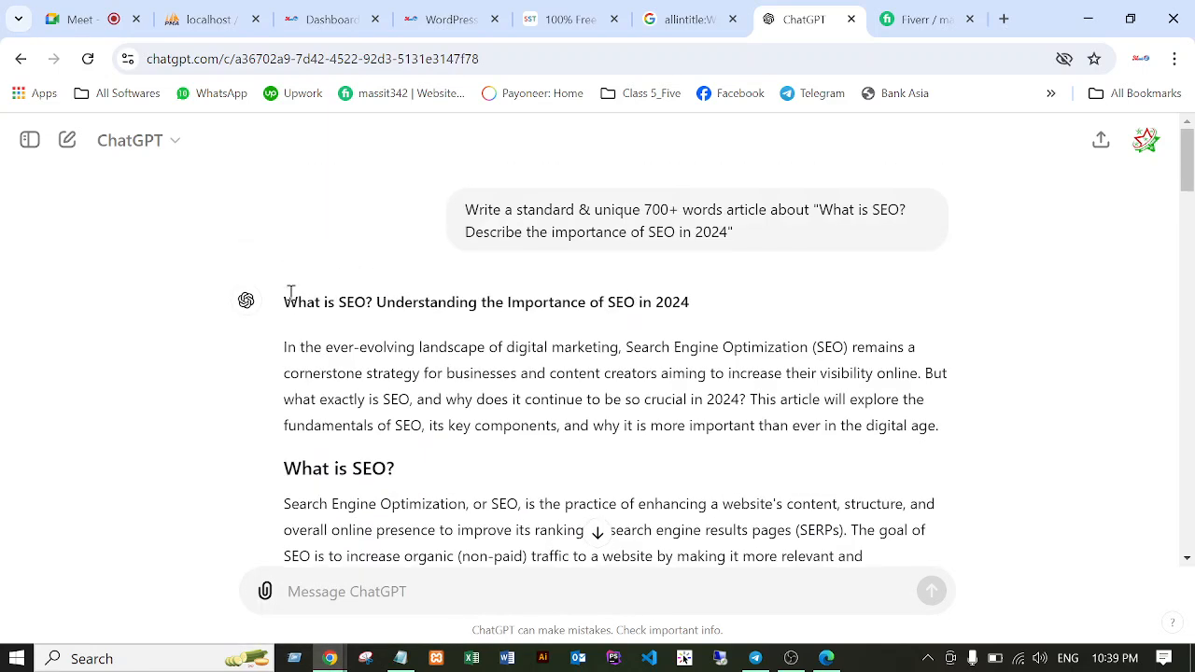
pyautogui.moveTo(285, 300); pyautogui.dragTo(685, 301)
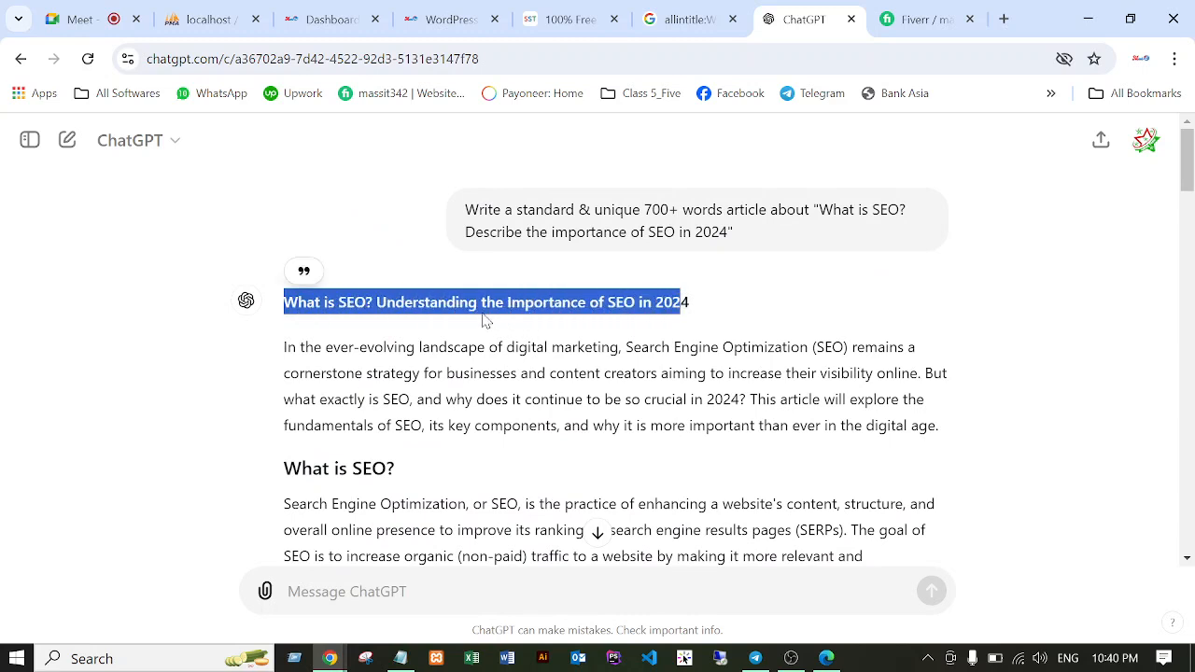
pyautogui.click(439, 306)
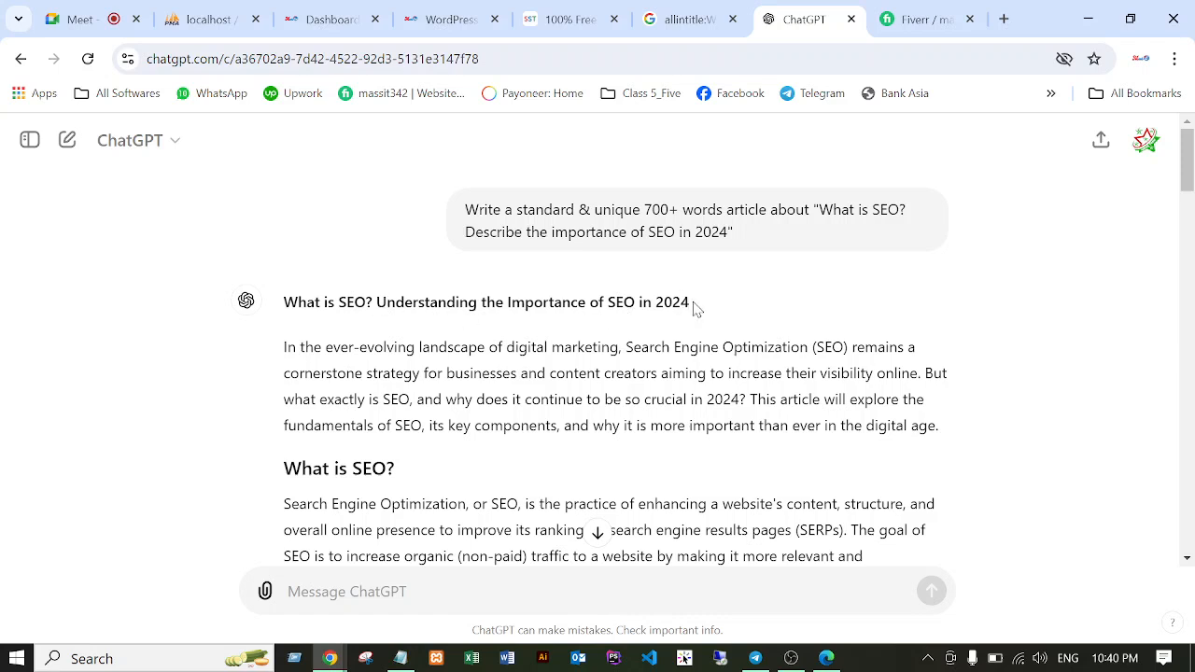
pyautogui.moveTo(695, 306); pyautogui.dragTo(290, 300)
pyautogui.hotkey('ctrl', 'c')
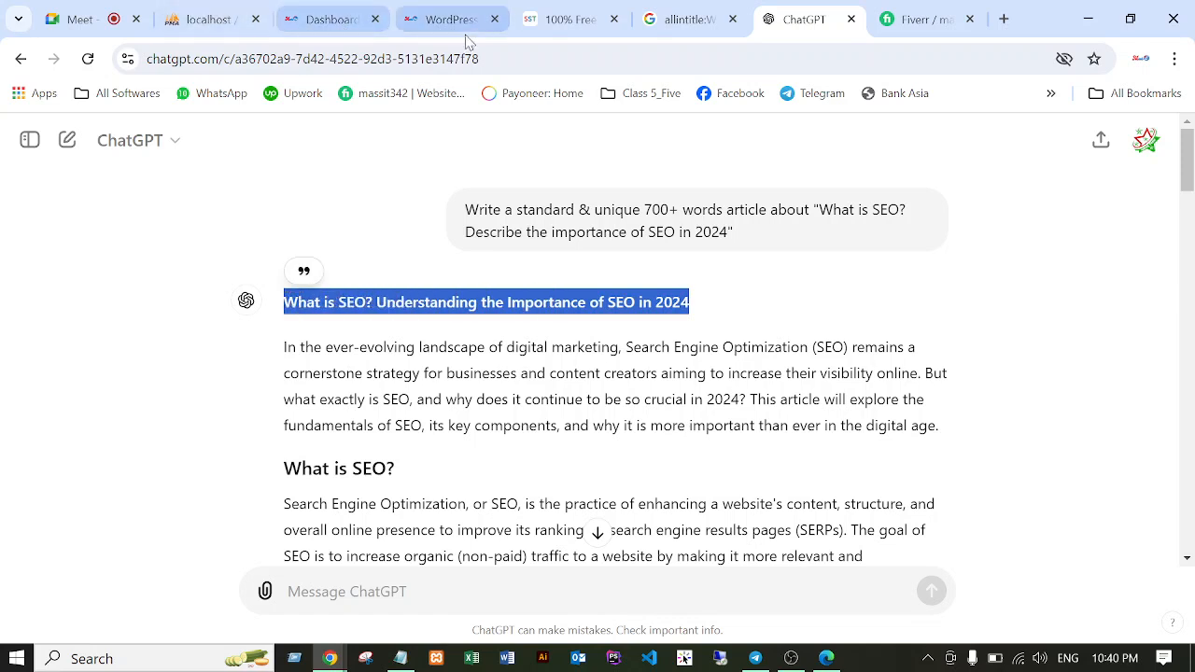
# Replace the old title in the Google allintitle: query with the copied title and run the search.
pyautogui.click(676, 21)
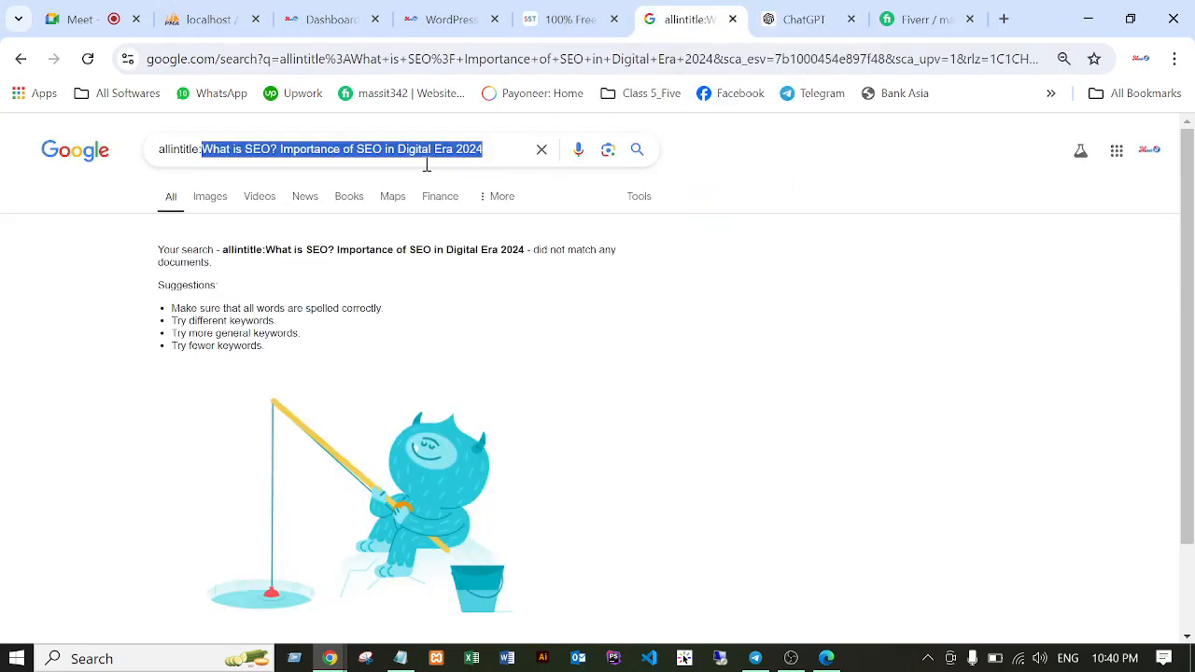
pyautogui.press('BackSpace')
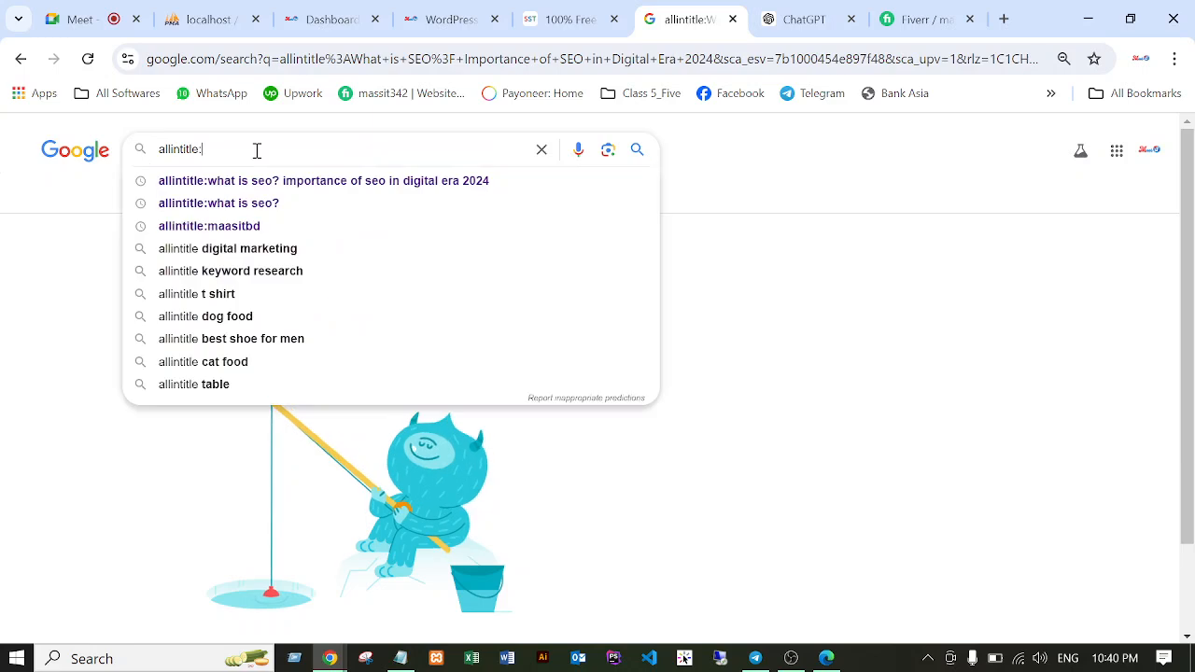
pyautogui.hotkey('ctrl', 'v')
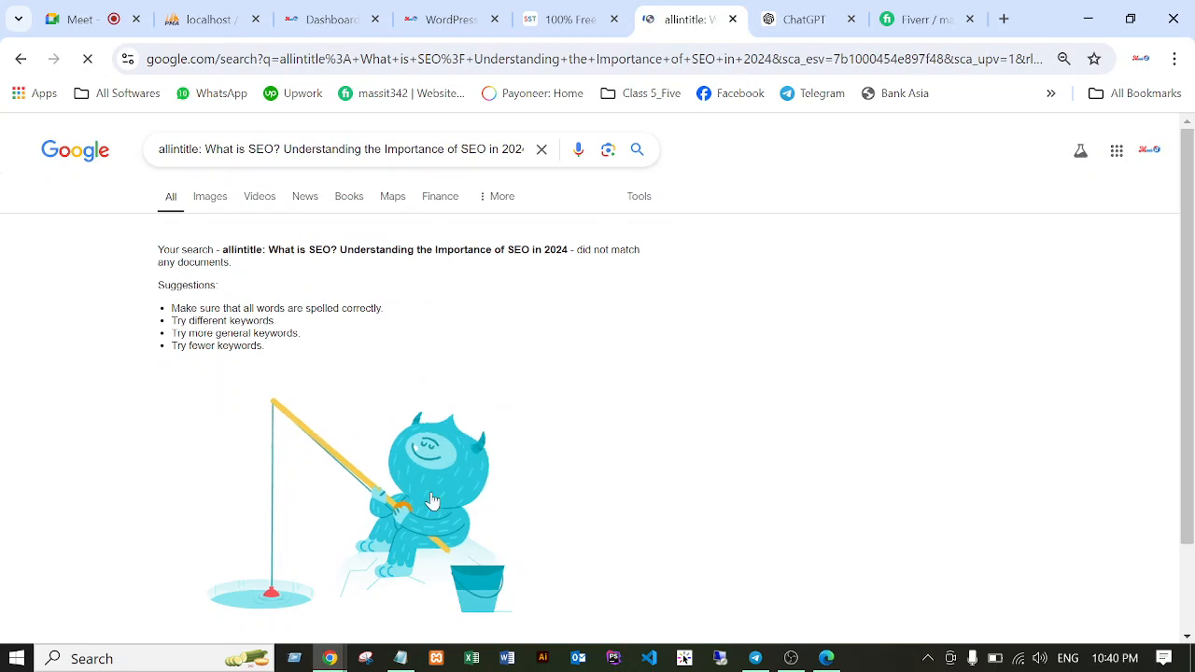
# Switch to Notepad and add the copied title as a new first line above the article's opening paragraph.
pyautogui.click(400, 659)
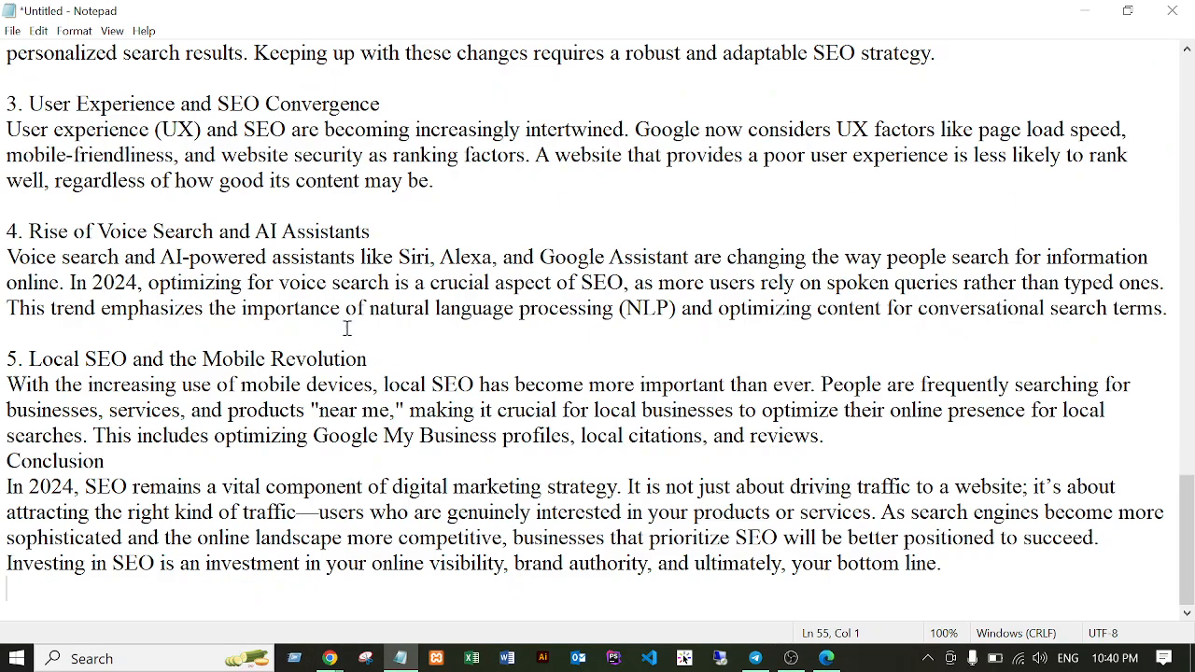
pyautogui.scroll(15, 345, 326)
pyautogui.scroll(4, 182, 161)
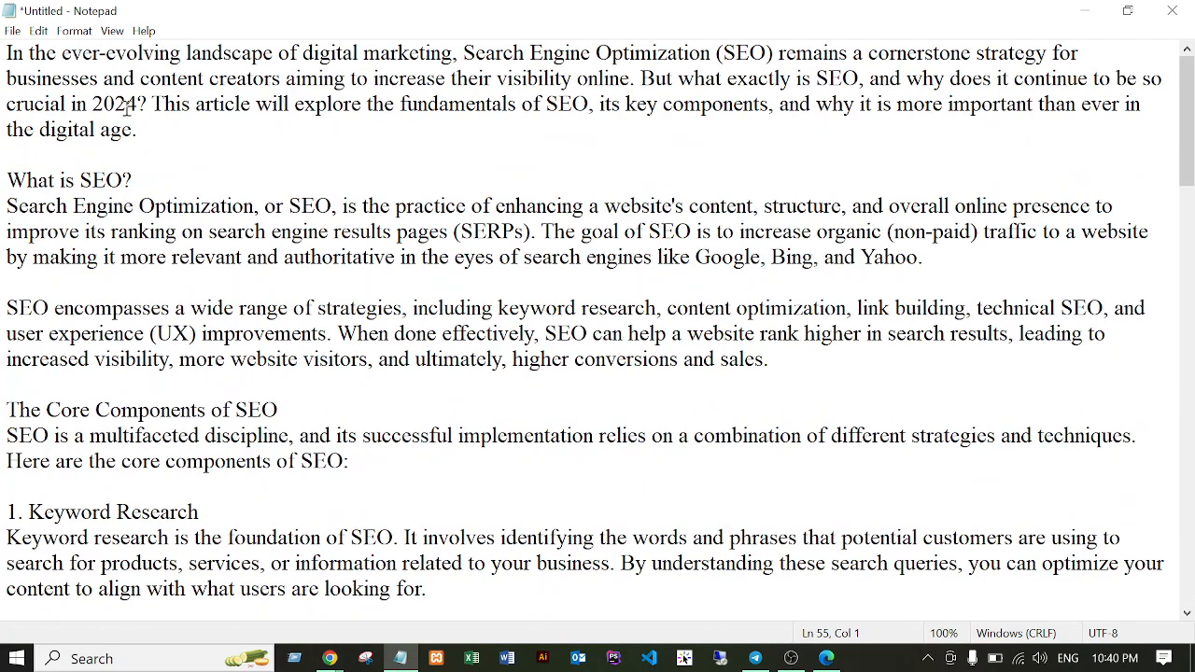
pyautogui.click(8, 53)
pyautogui.press('Return')
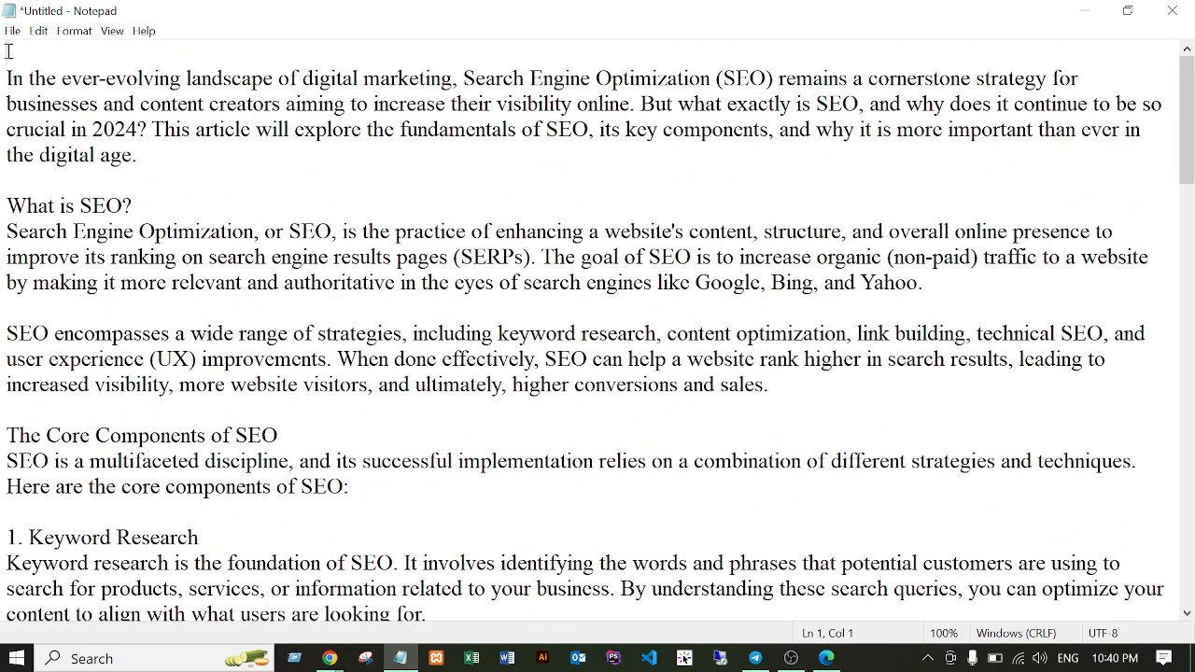
pyautogui.hotkey('ctrl', 'v')
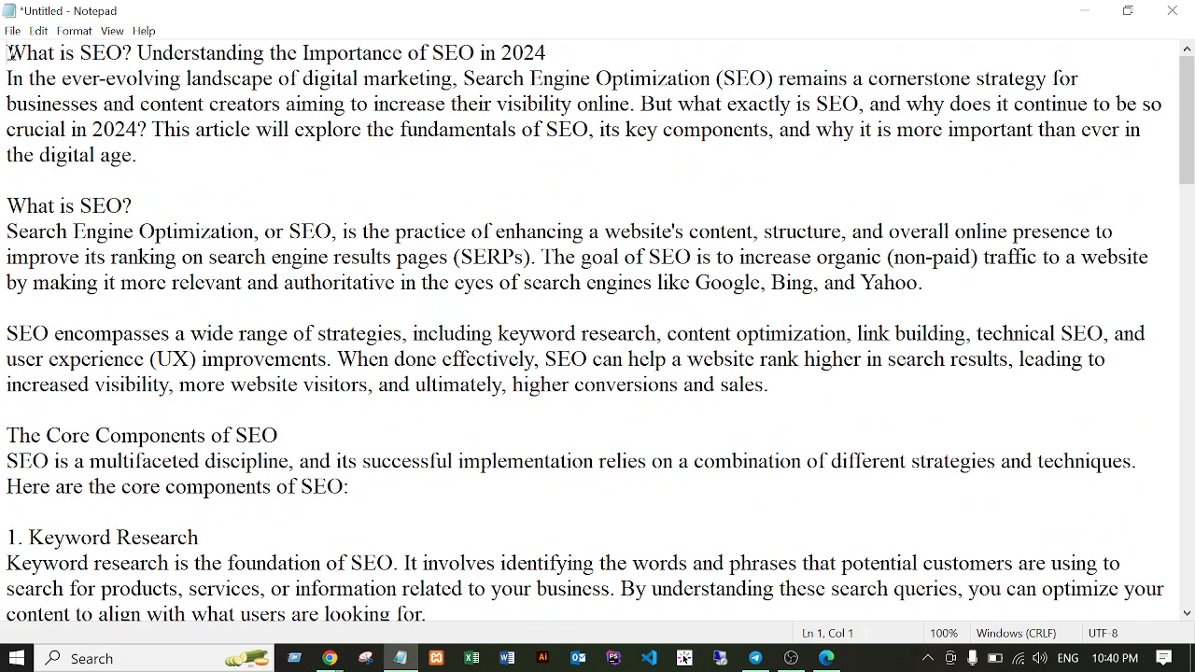
# Copy the Notepad text from the title through the end of the "1. Keyword Research" section and switch to Chrome.
pyautogui.moveTo(9, 54); pyautogui.dragTo(355, 497)
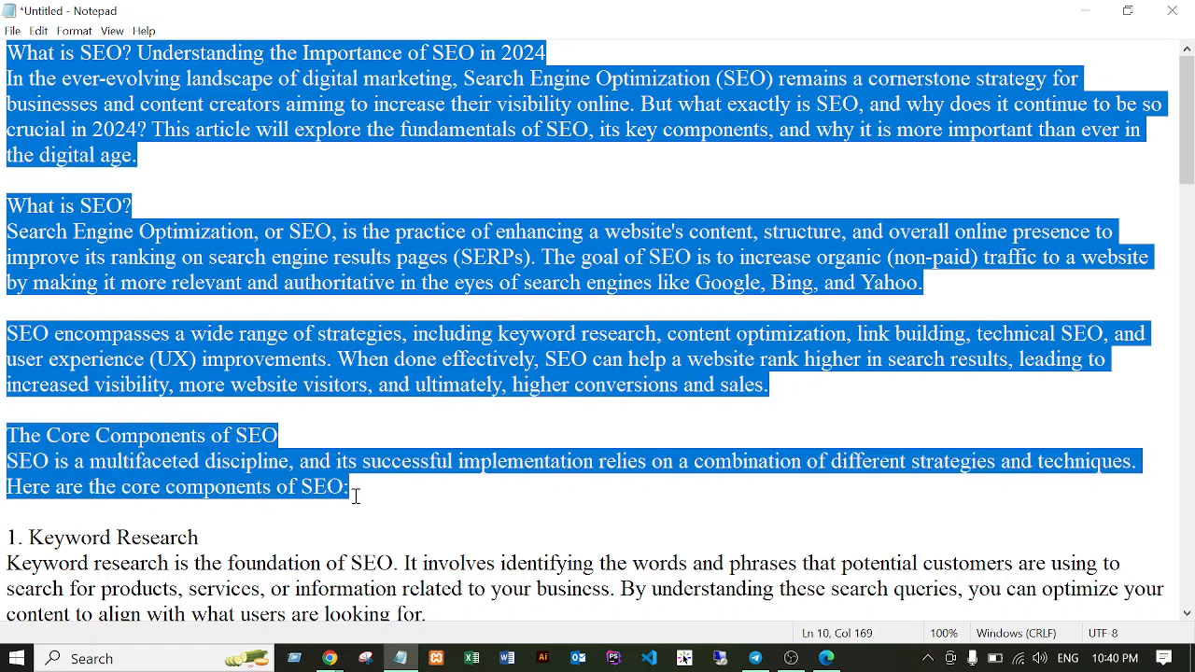
pyautogui.moveTo(356, 496); pyautogui.dragTo(644, 455)
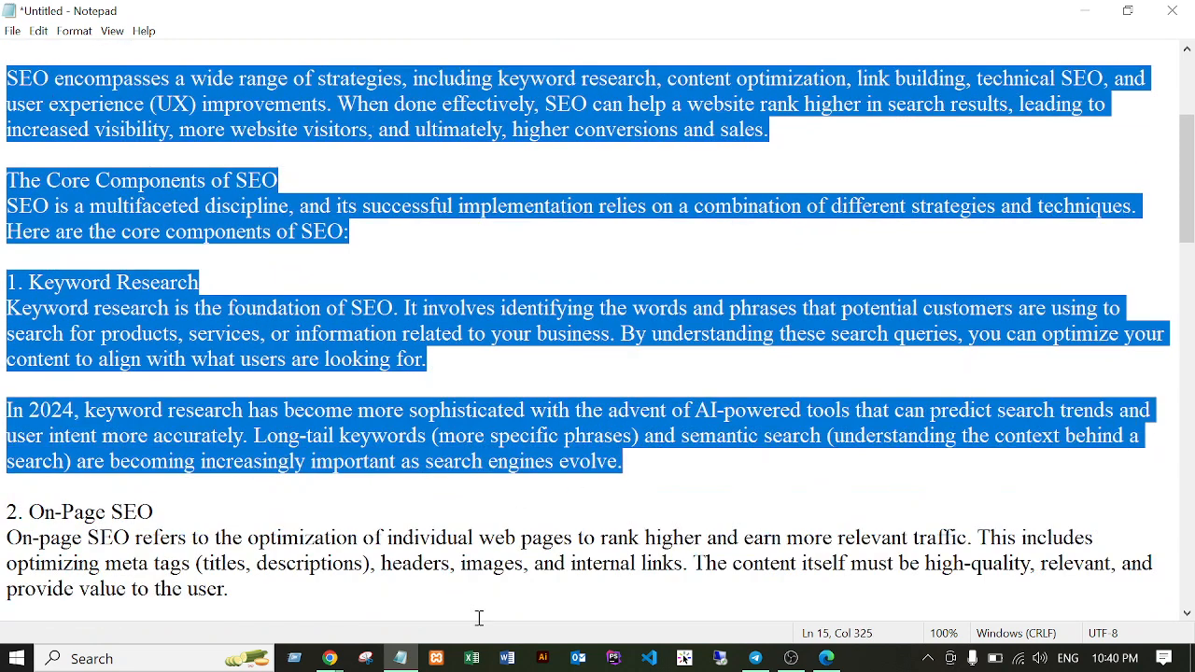
pyautogui.moveTo(333, 663)
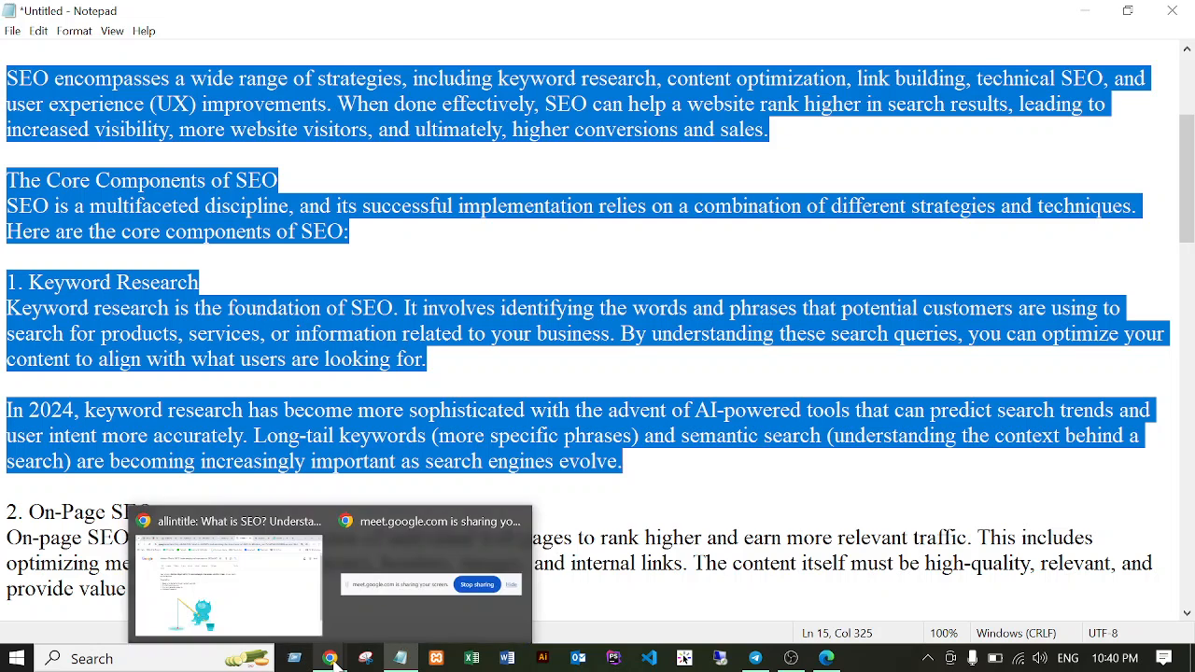
pyautogui.click(245, 579)
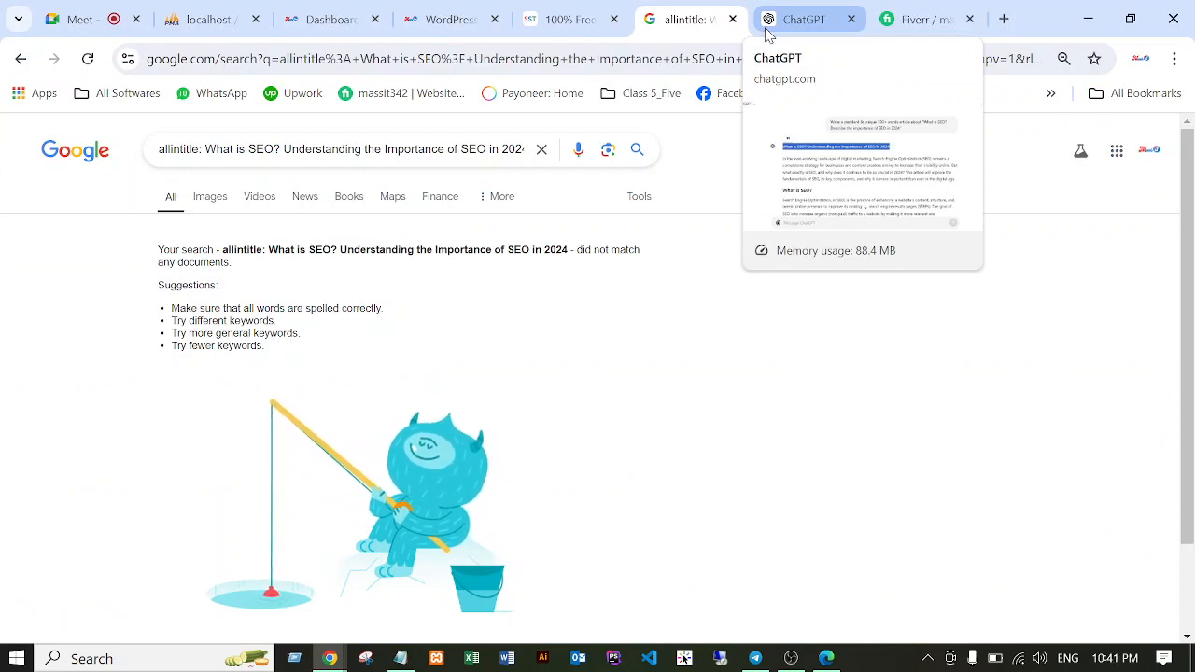
# Go to the already open smallseotools.com site and open its Plagiarism Checker.
pyautogui.click(581, 26)
pyautogui.click(276, 65)
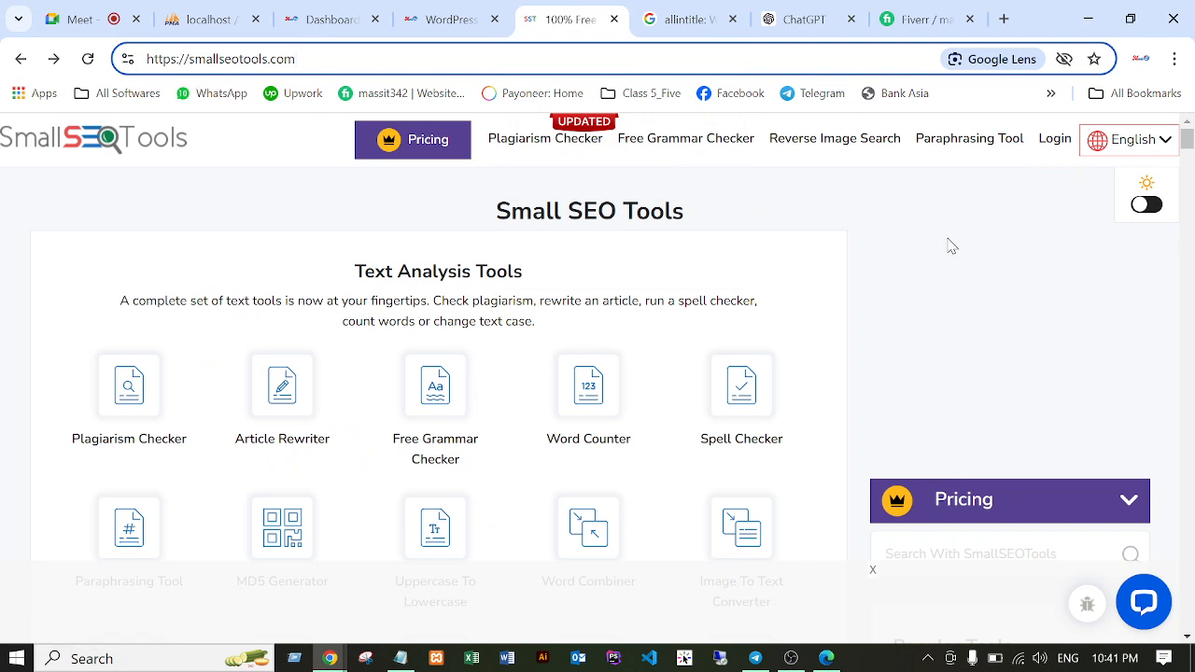
pyautogui.scroll(-2, 887, 297)
pyautogui.click(123, 416)
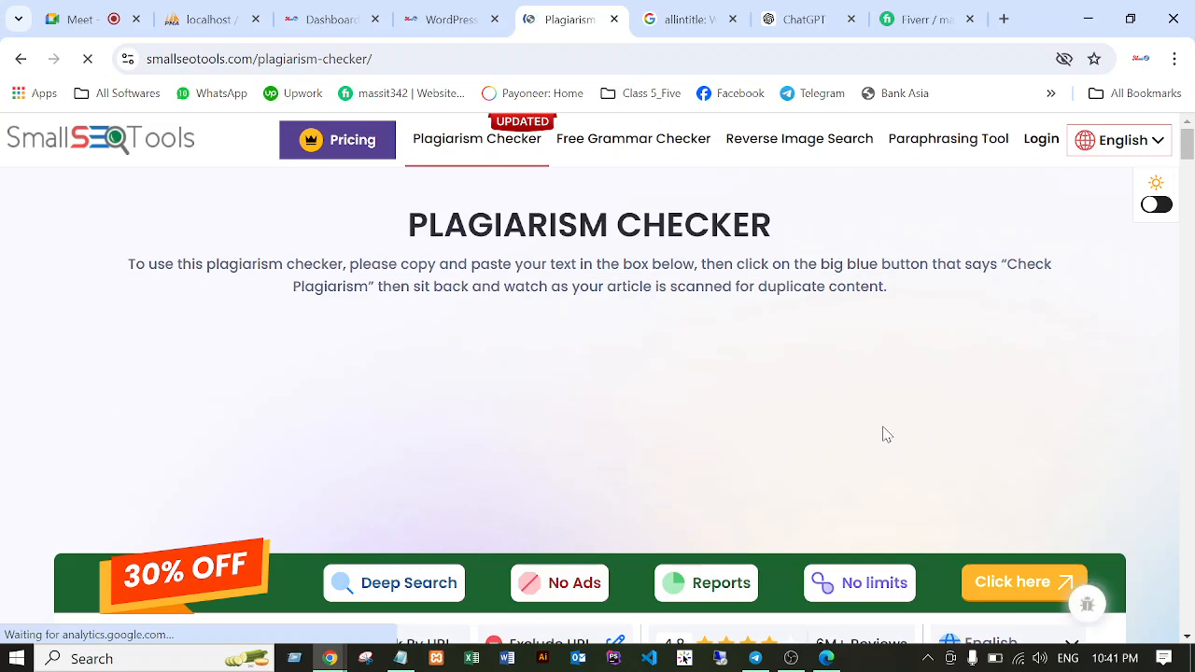
# Examine the Plagiarism Checker page's text area, word limit per search and available check options.
pyautogui.scroll(-5, 875, 411)
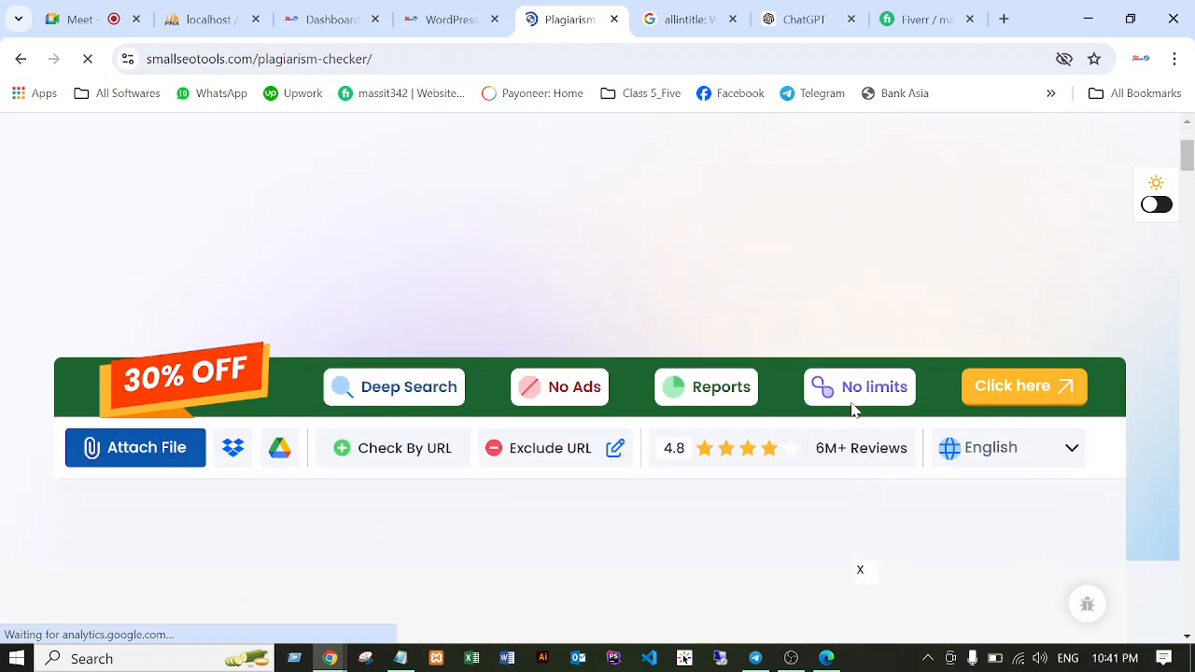
pyautogui.scroll(-2, 198, 261)
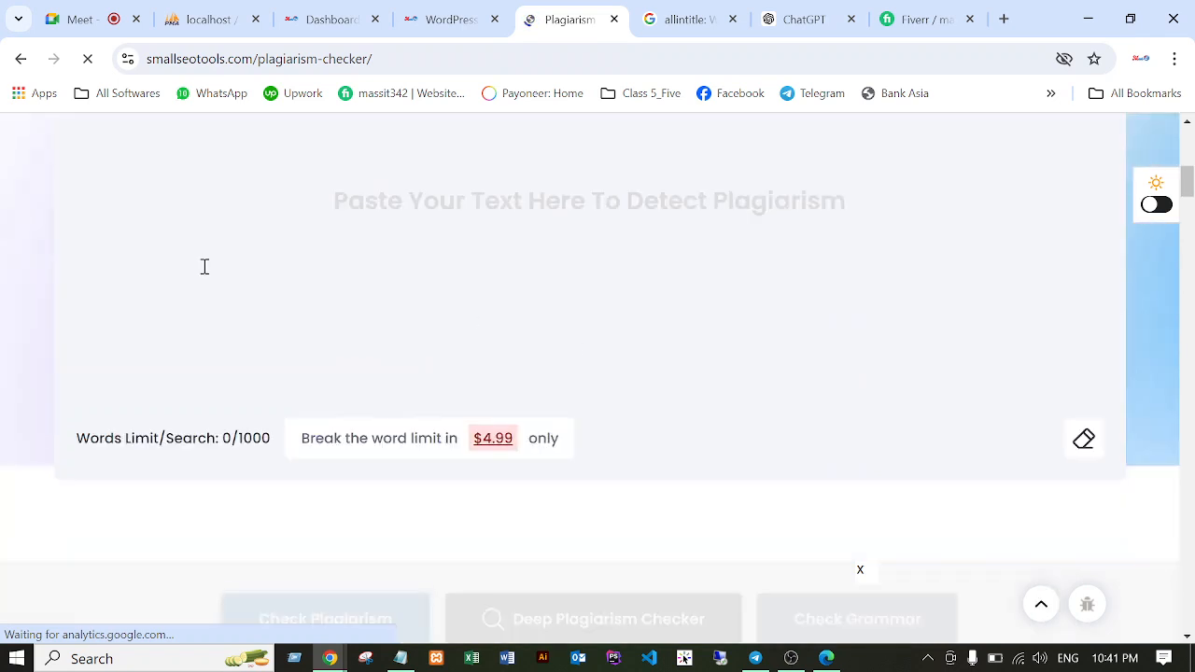
pyautogui.scroll(-1, 583, 444)
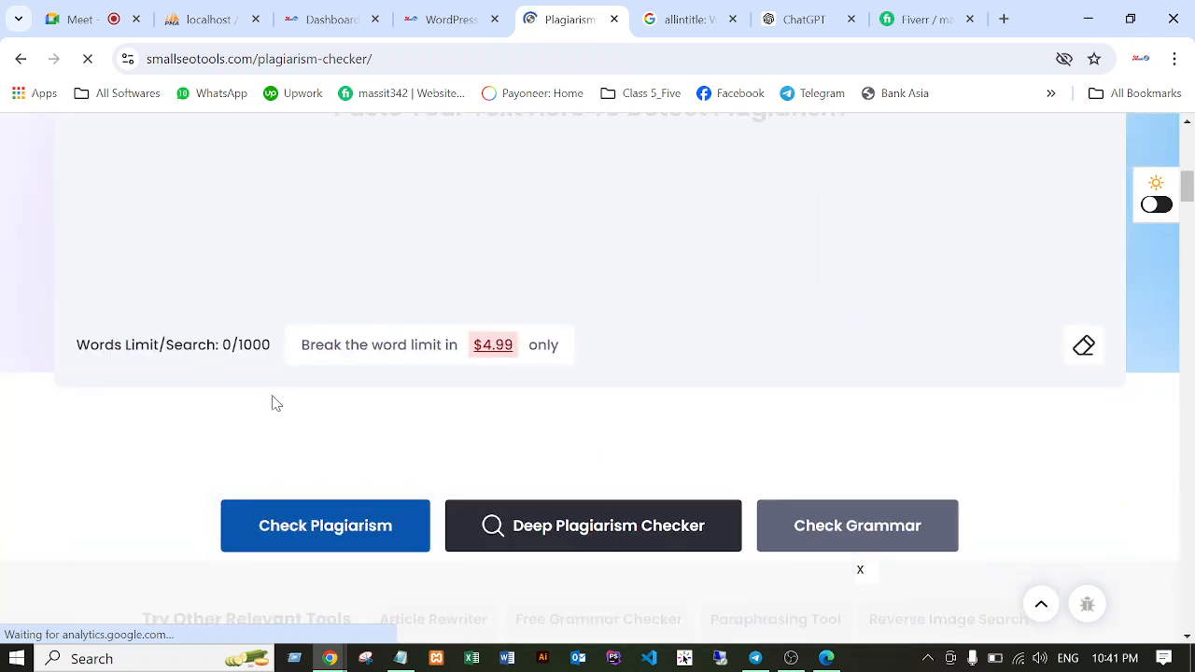
pyautogui.scroll(-1, 273, 400)
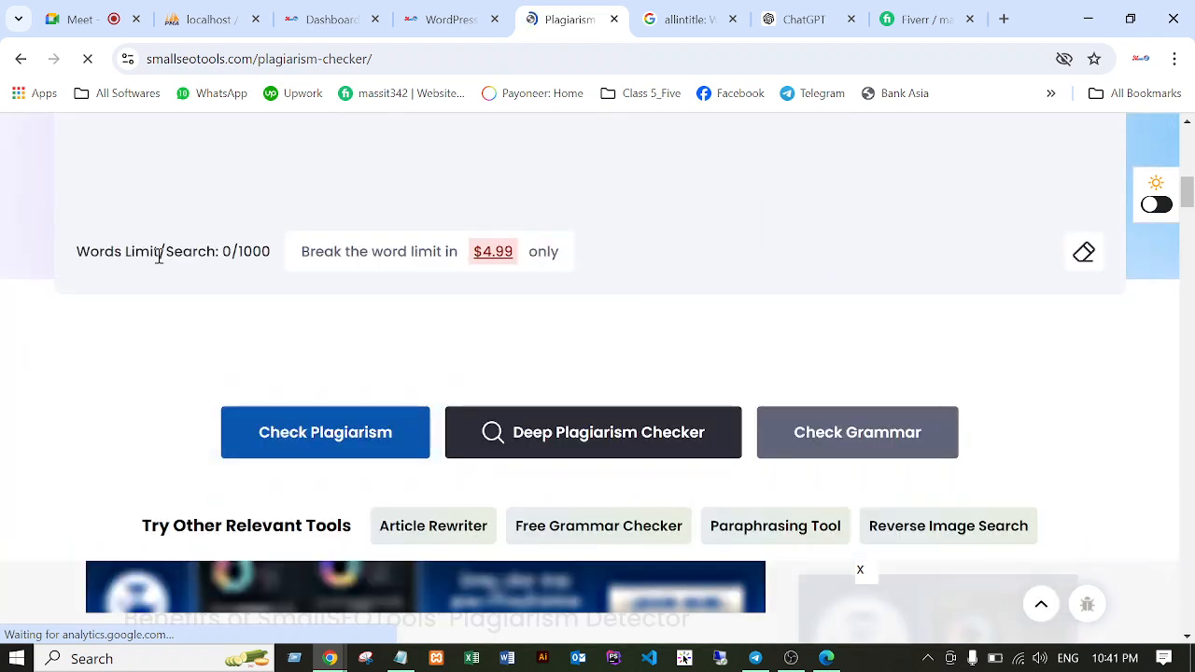
pyautogui.scroll(1, 222, 272)
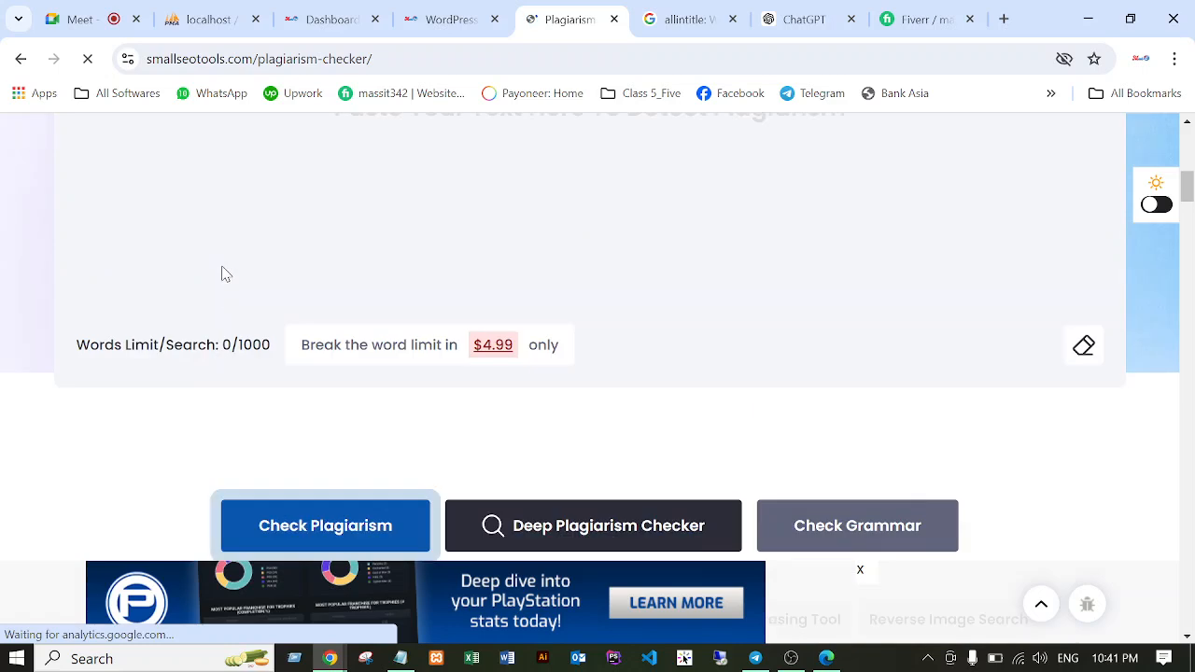
pyautogui.scroll(-2, 224, 350)
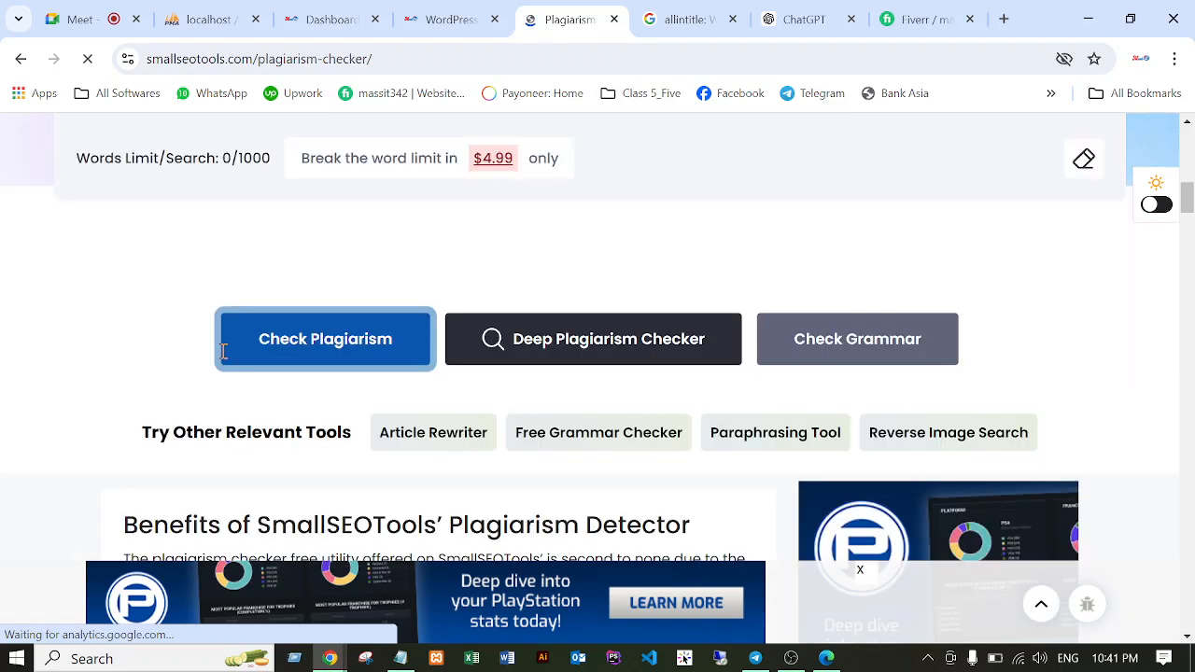
pyautogui.scroll(-1, 223, 350)
# Paste the copied first part of the article into the Plagiarism Checker's text area.
pyautogui.scroll(4, 223, 350)
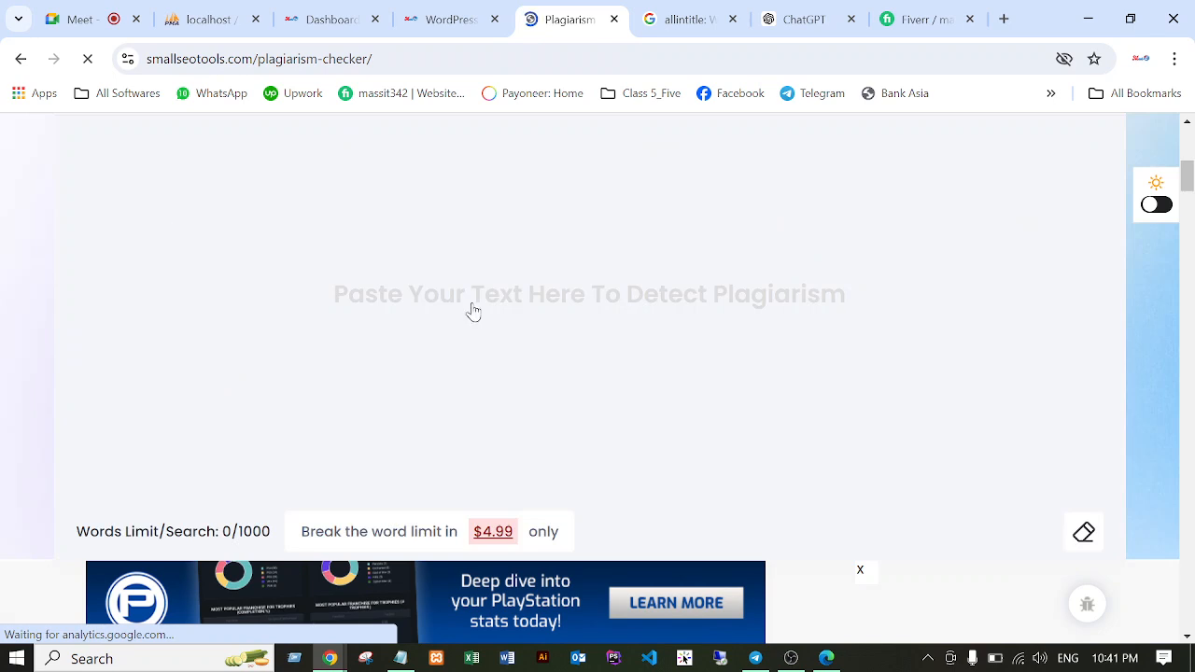
pyautogui.scroll(5, 540, 351)
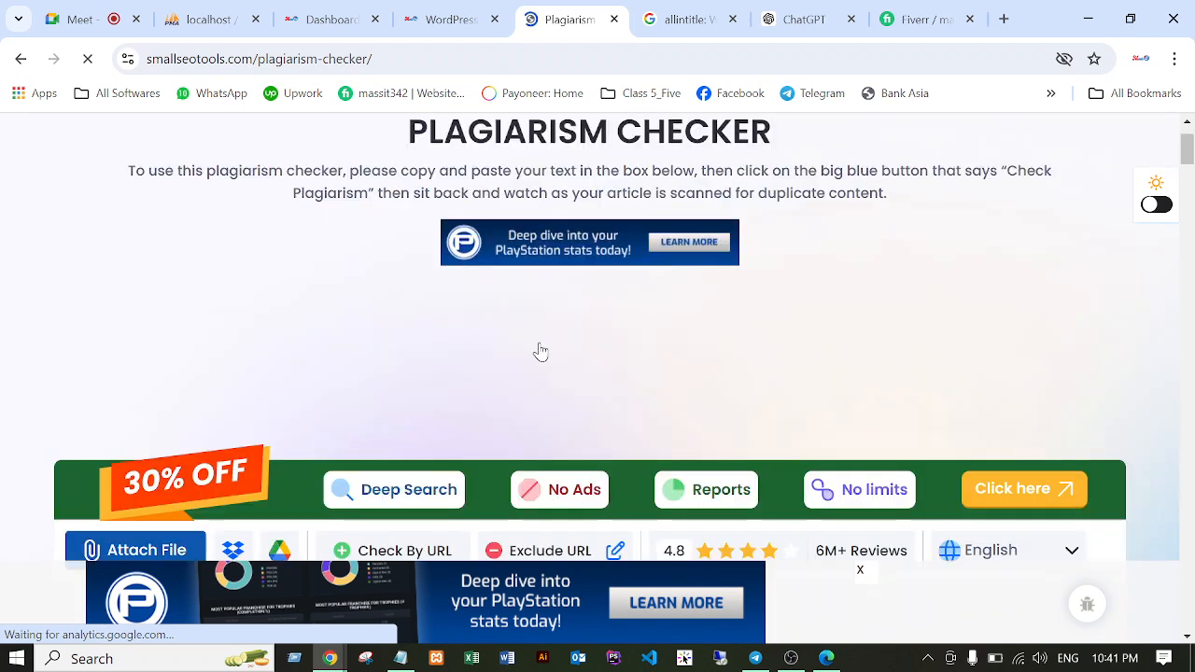
pyautogui.scroll(-5, 541, 351)
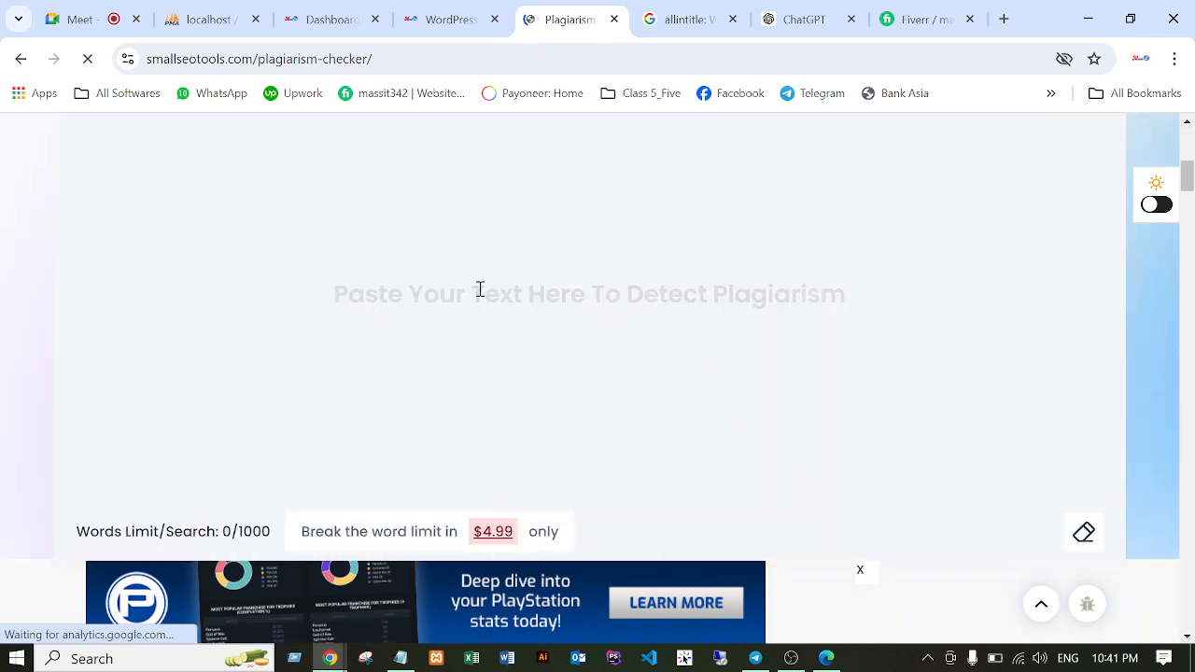
pyautogui.hotkey('ctrl', 'v')
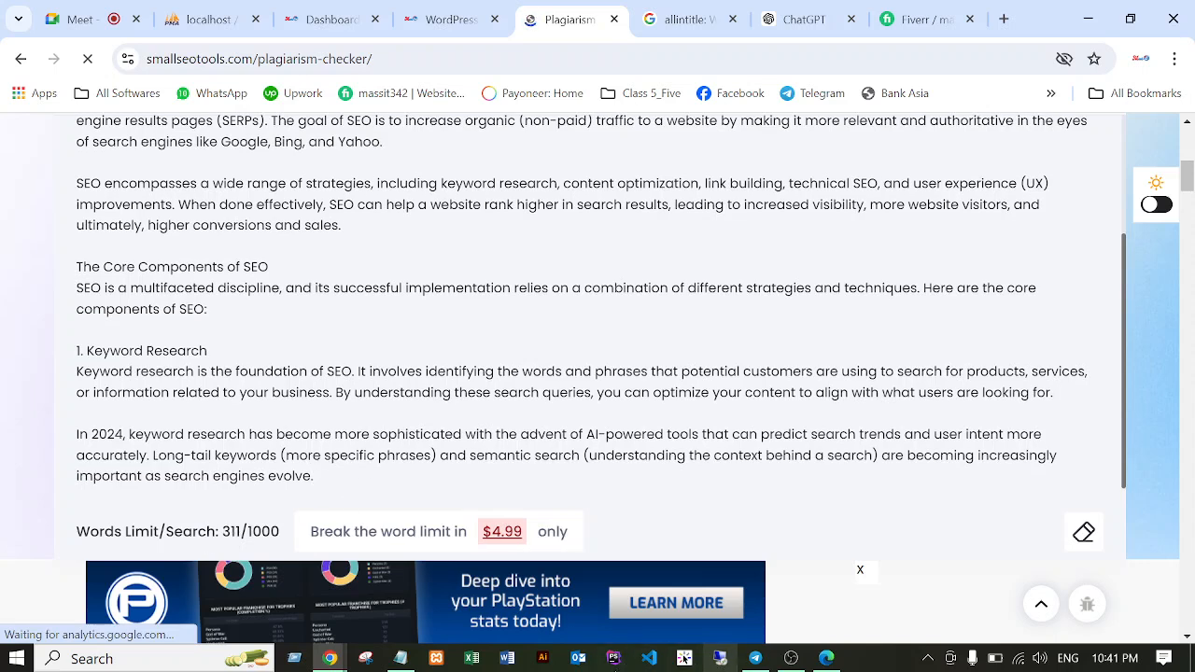
# Copy the rest of the Notepad article from "2. On-Page SEO" through the conclusion and return to the Plagiarism Checker in Chrome.
pyautogui.click(399, 658)
pyautogui.scroll(-4, 533, 373)
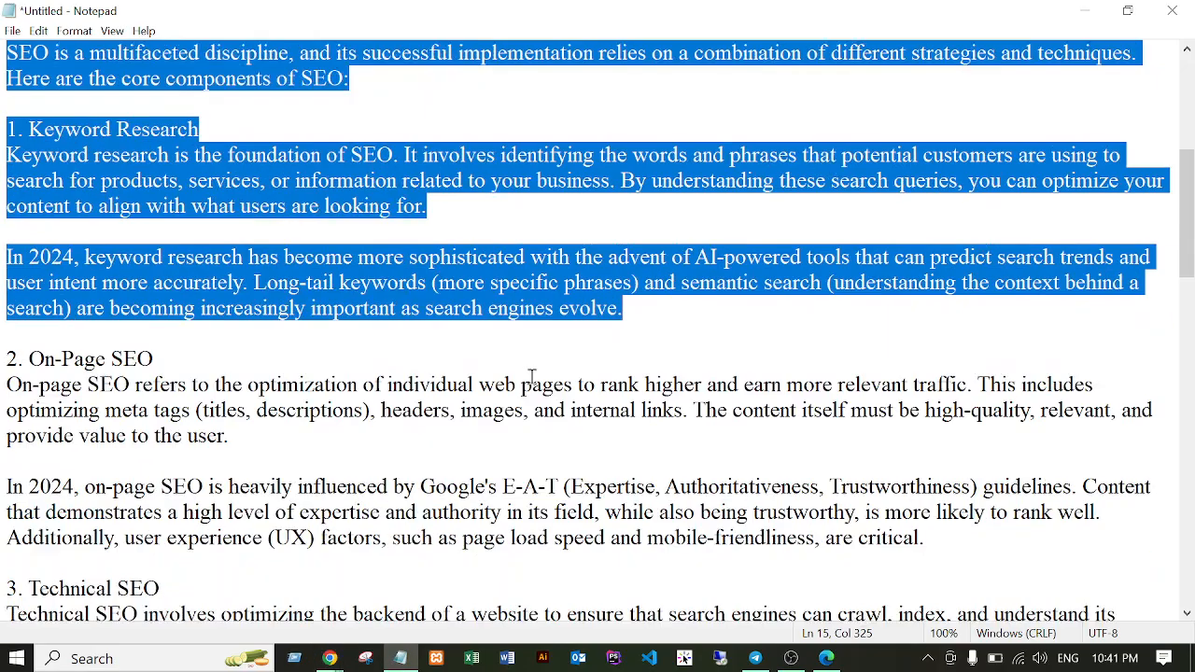
pyautogui.moveTo(5, 203); pyautogui.dragTo(965, 564)
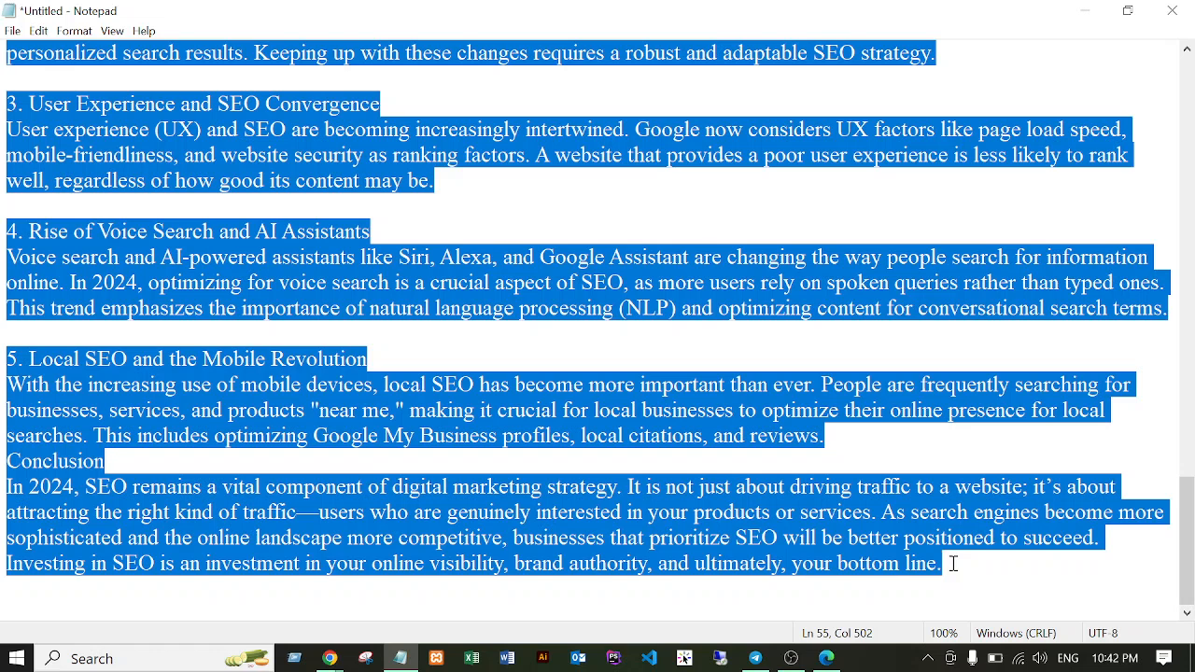
pyautogui.moveTo(333, 659)
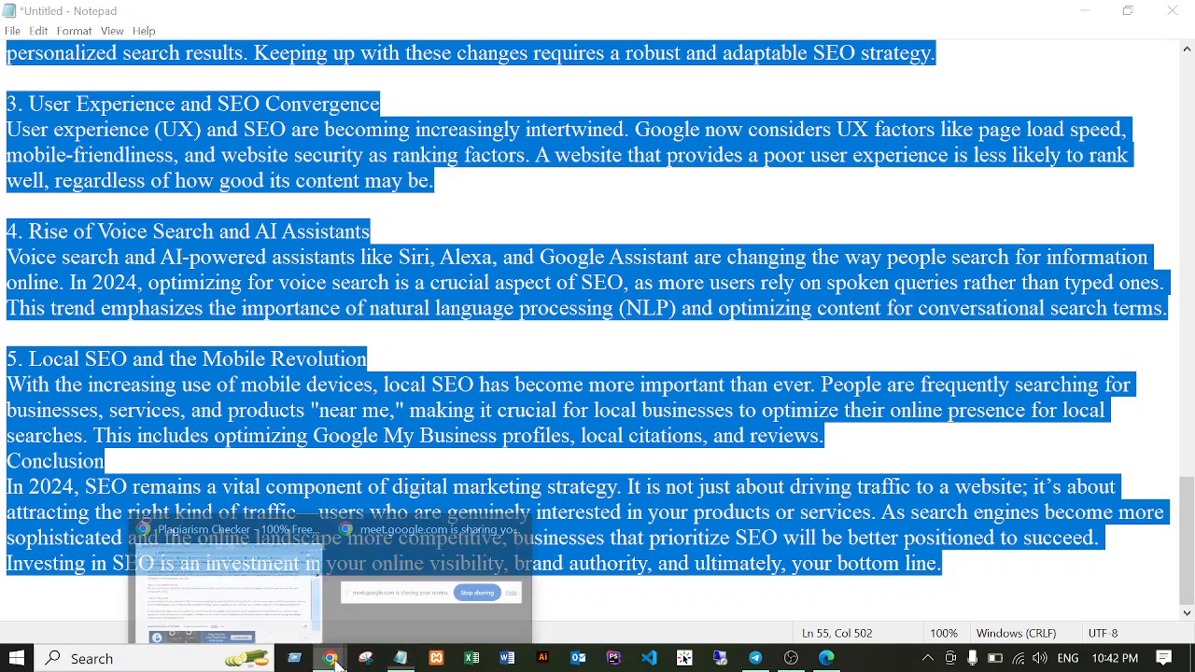
pyautogui.click(304, 618)
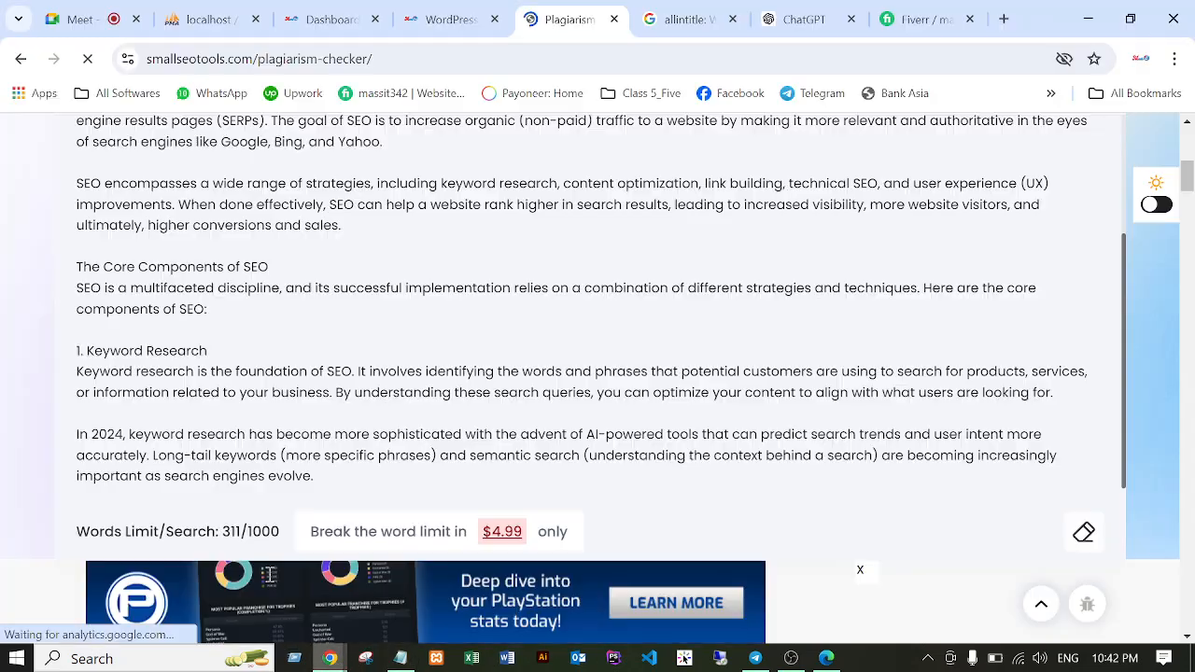
# Paste the remaining article text on a new line after the Keyword Research section in the Plagiarism Checker.
pyautogui.click(337, 480)
pyautogui.press('Return')
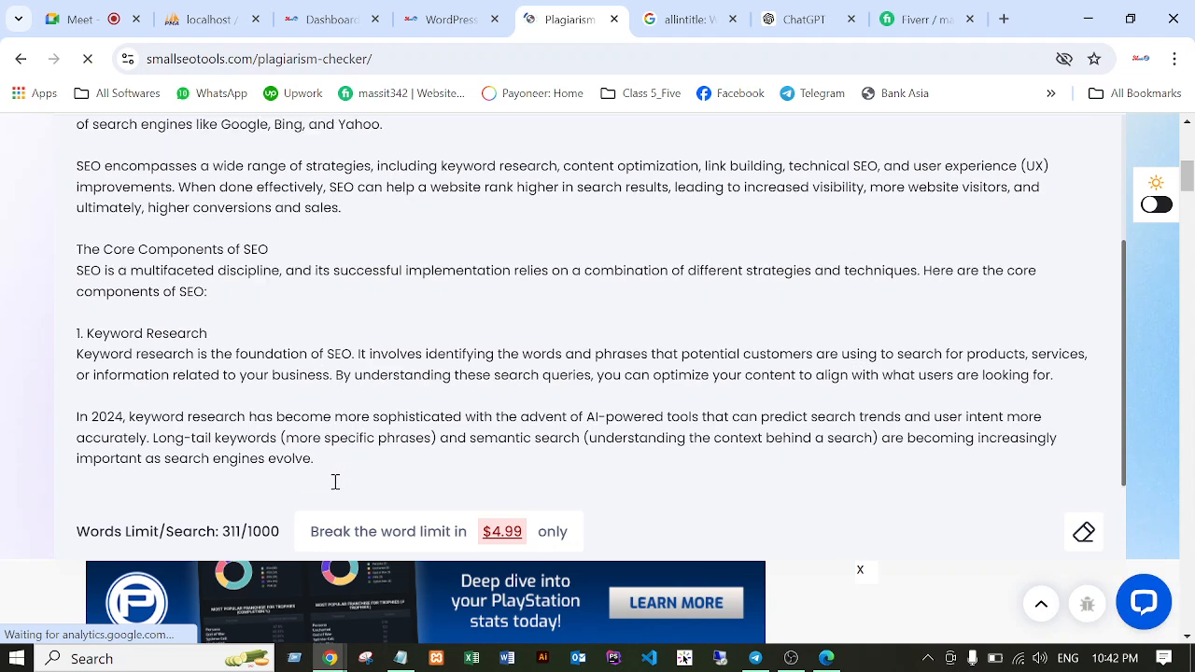
pyautogui.hotkey('ctrl', 'v')
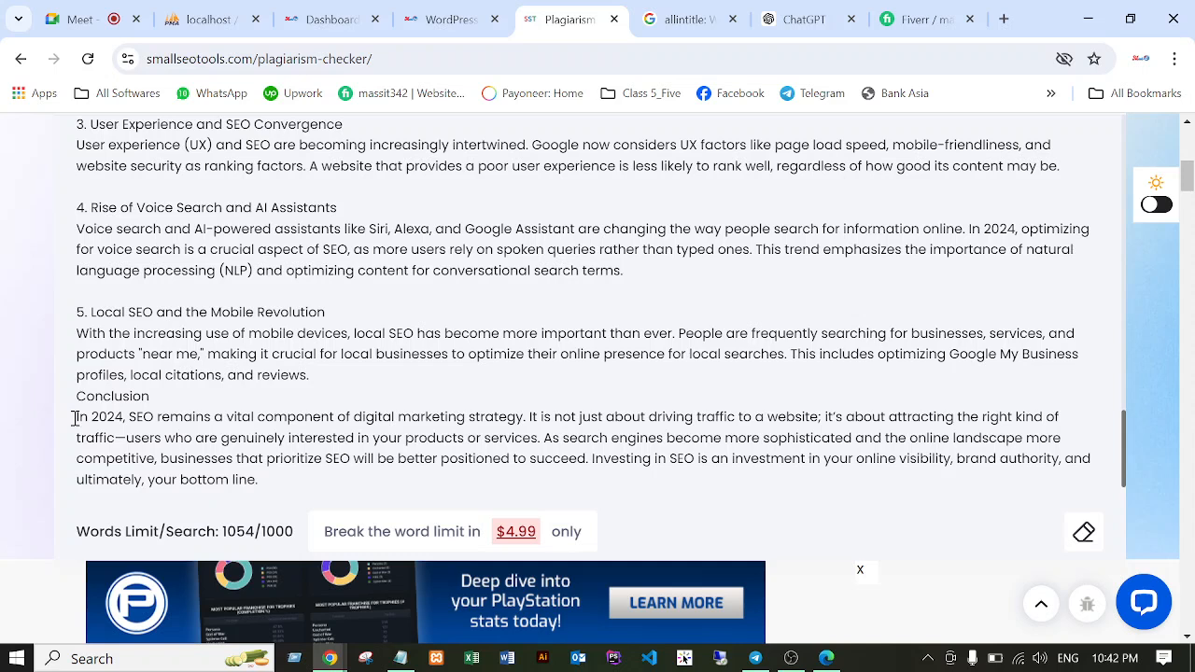
# Delete the paragraph under the Conclusion heading in the Plagiarism Checker so the text fits the 1000-word limit.
pyautogui.moveTo(75, 418); pyautogui.dragTo(287, 479)
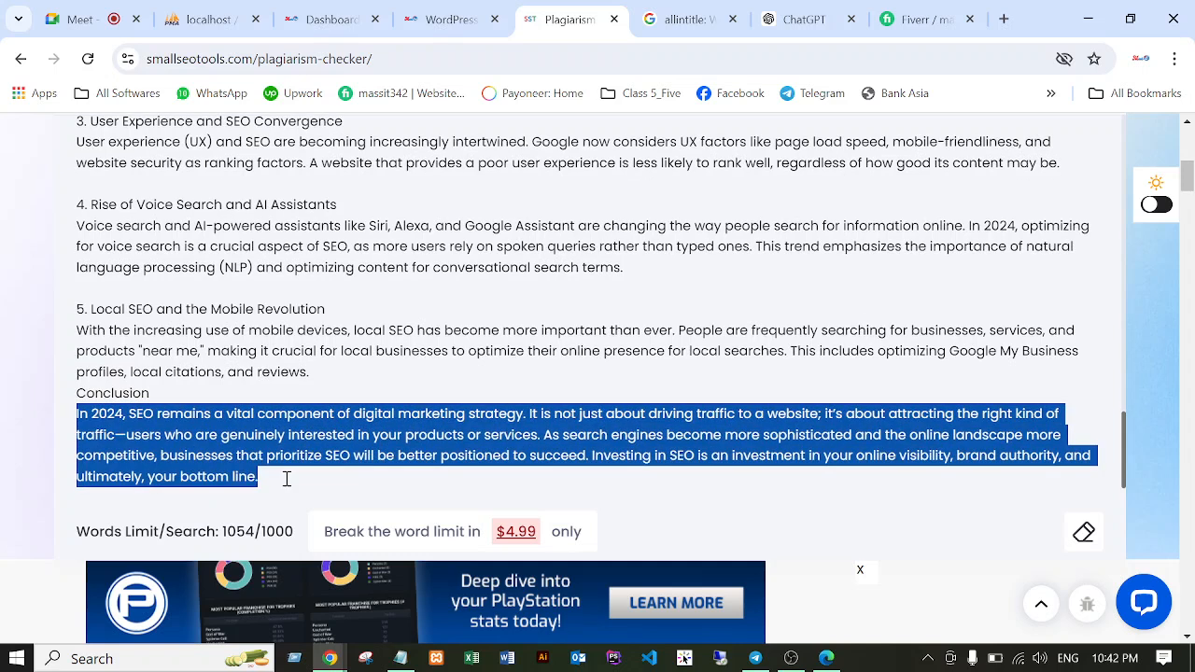
pyautogui.press('BackSpace')
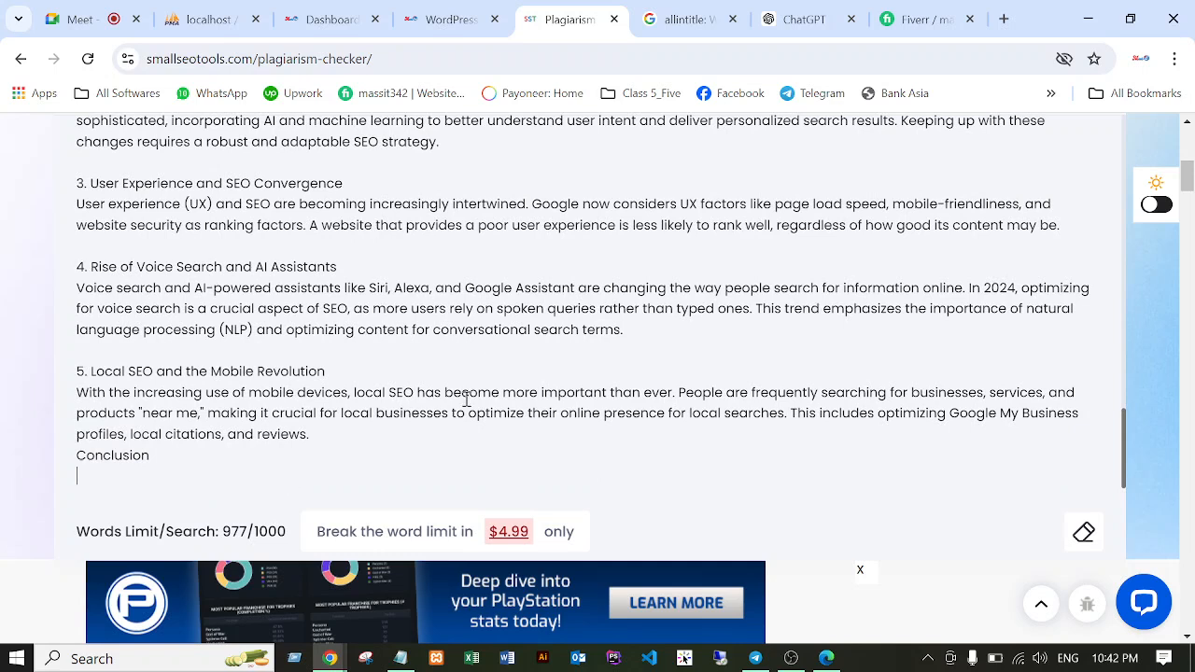
pyautogui.scroll(20, 466, 400)
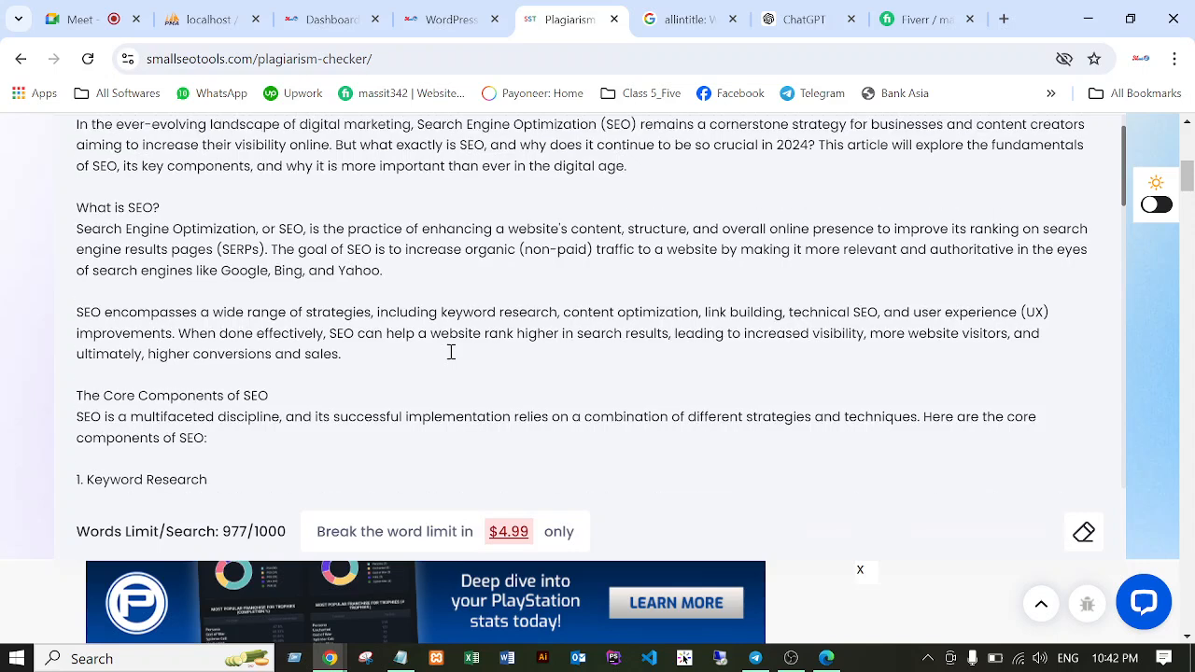
pyautogui.scroll(1, 450, 352)
pyautogui.scroll(2, 156, 221)
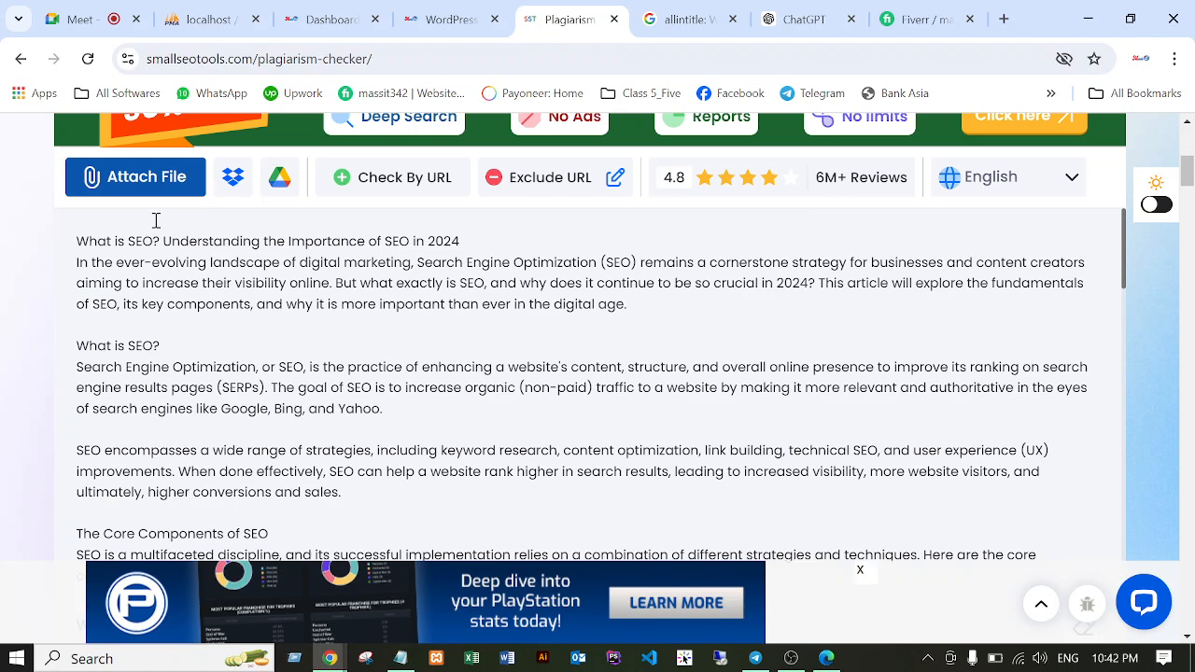
# Run the plagiarism check on the shortened article, go to the Result section and close the guided-tour popup.
pyautogui.scroll(-15, 560, 308)
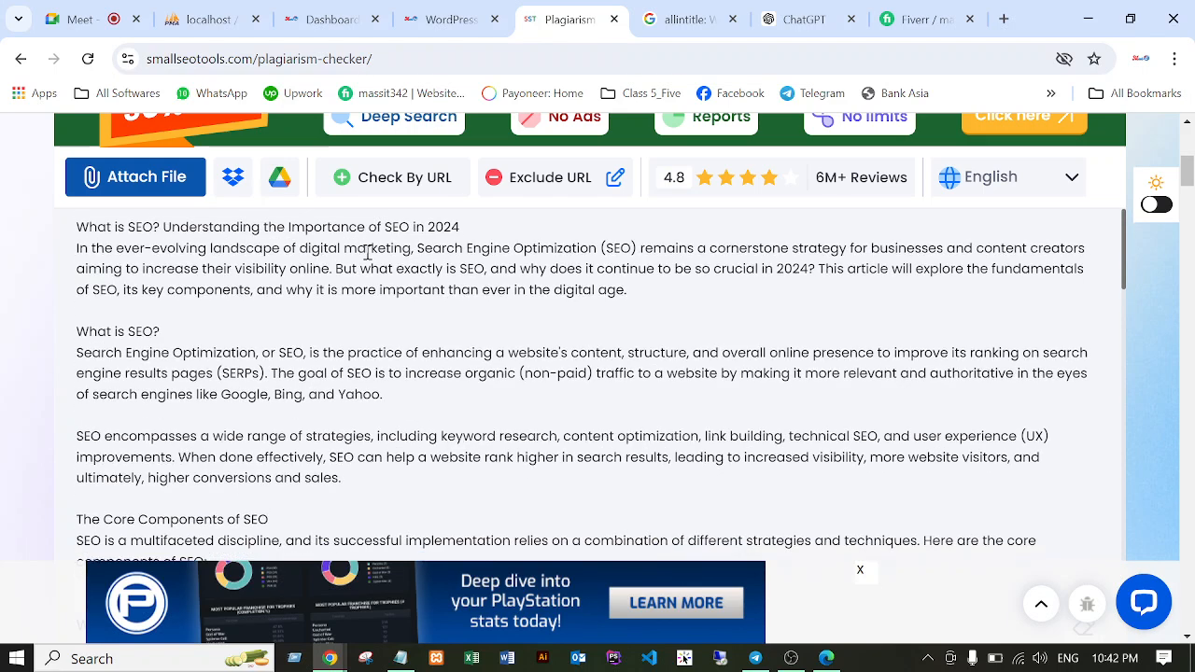
pyautogui.scroll(-10, 902, 335)
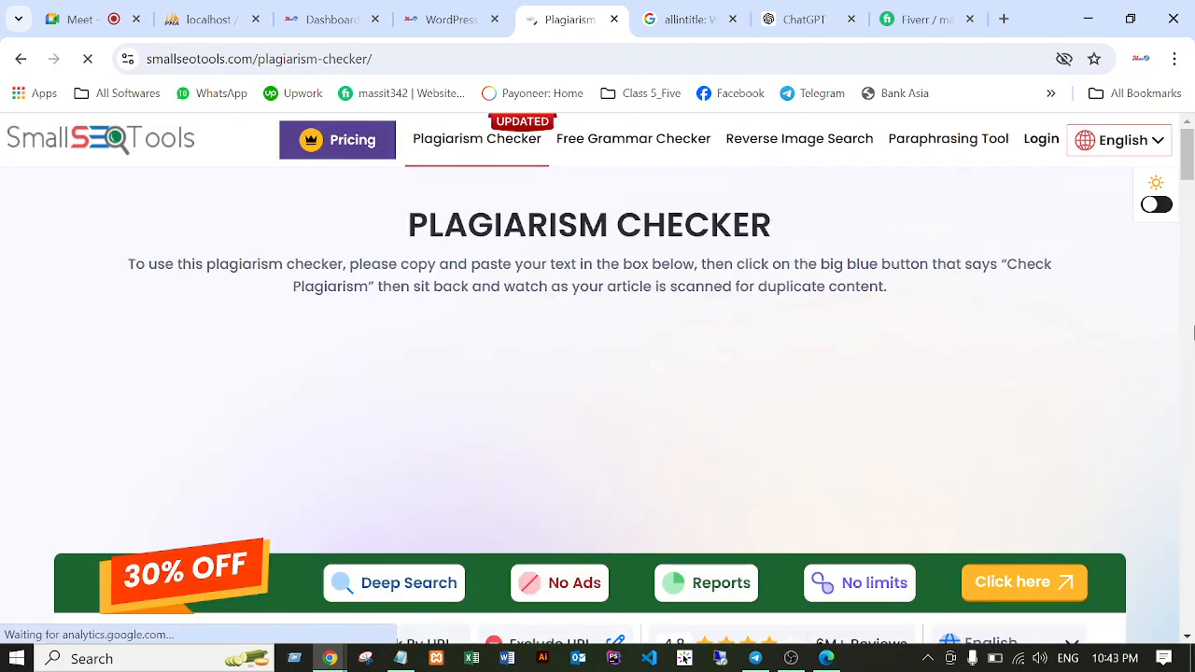
pyautogui.scroll(-6, 1193, 308)
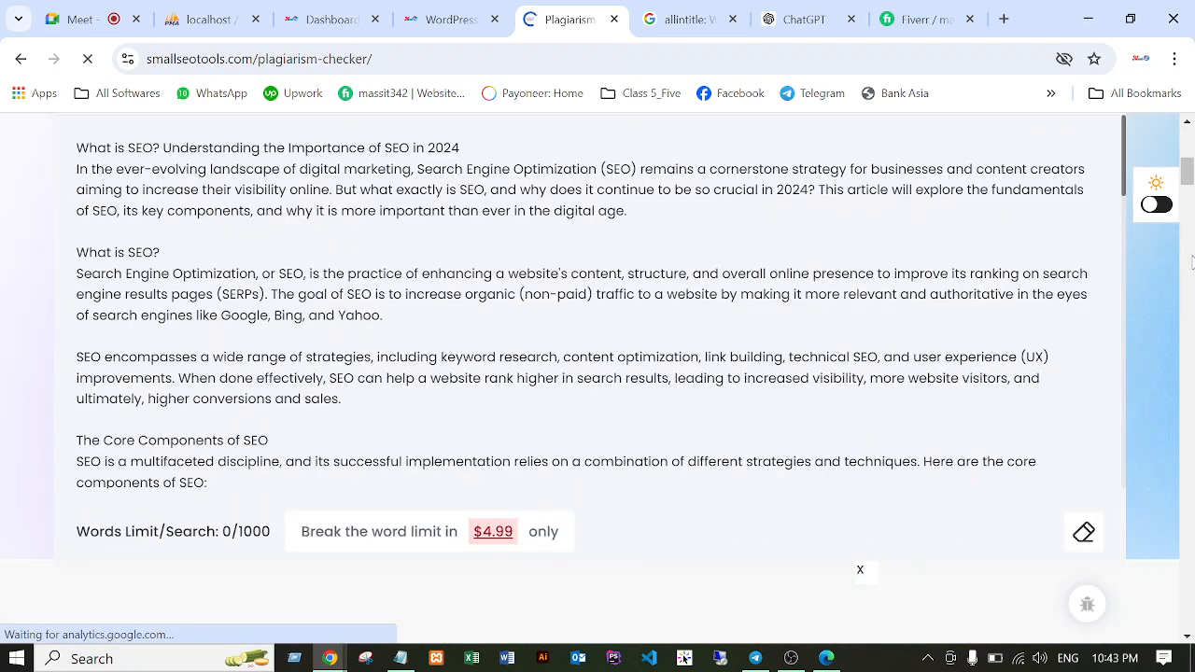
pyautogui.scroll(-4, 1167, 252)
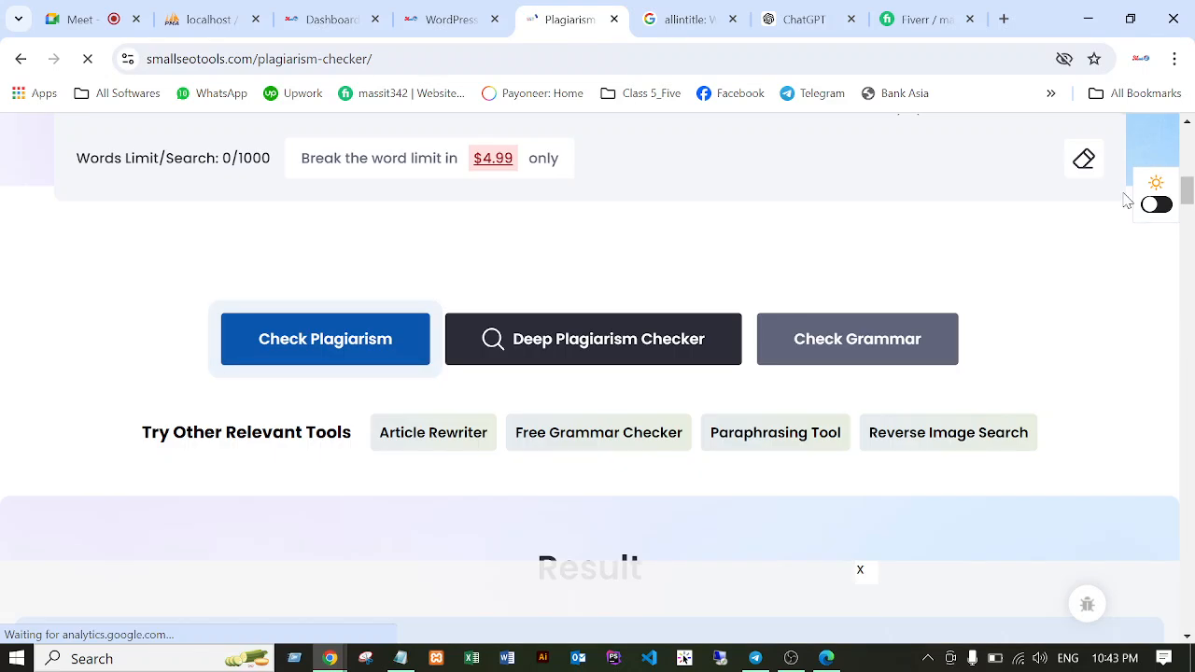
pyautogui.scroll(-3, 1120, 247)
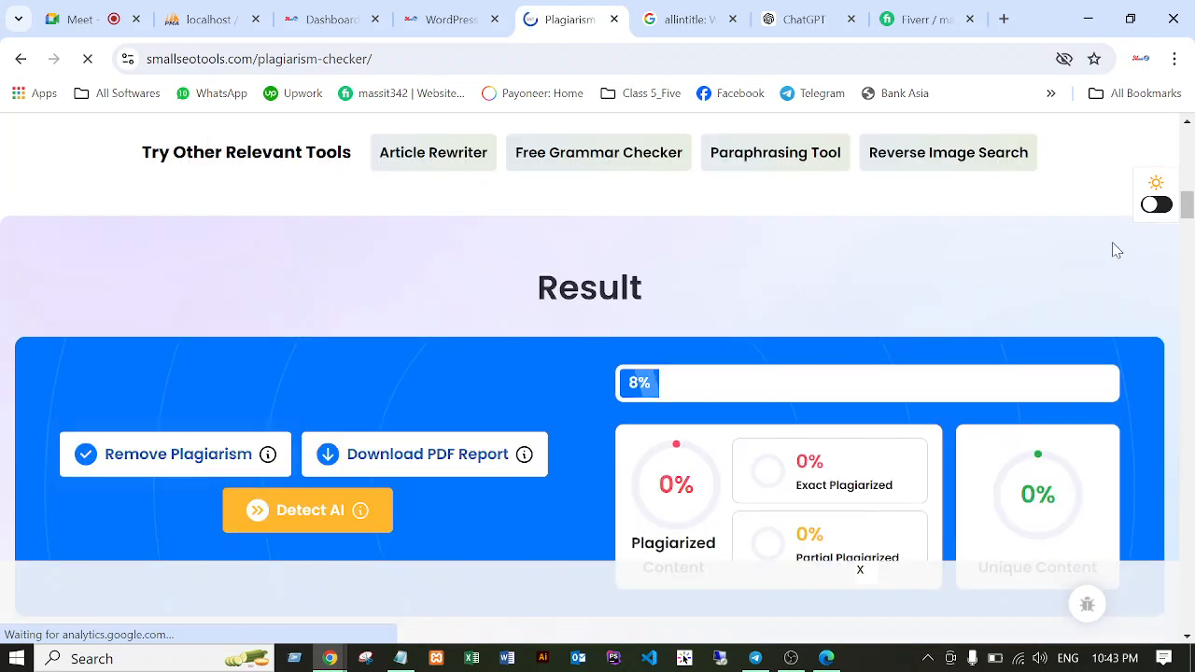
pyautogui.scroll(-2, 1102, 280)
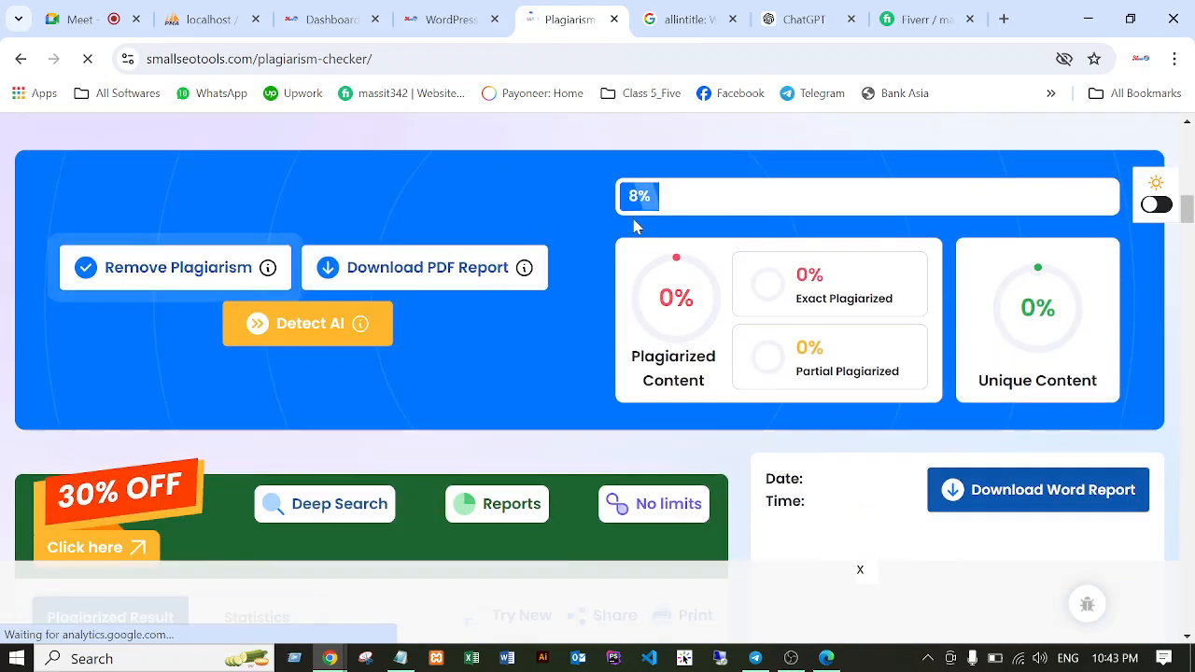
pyautogui.scroll(1, 1193, 327)
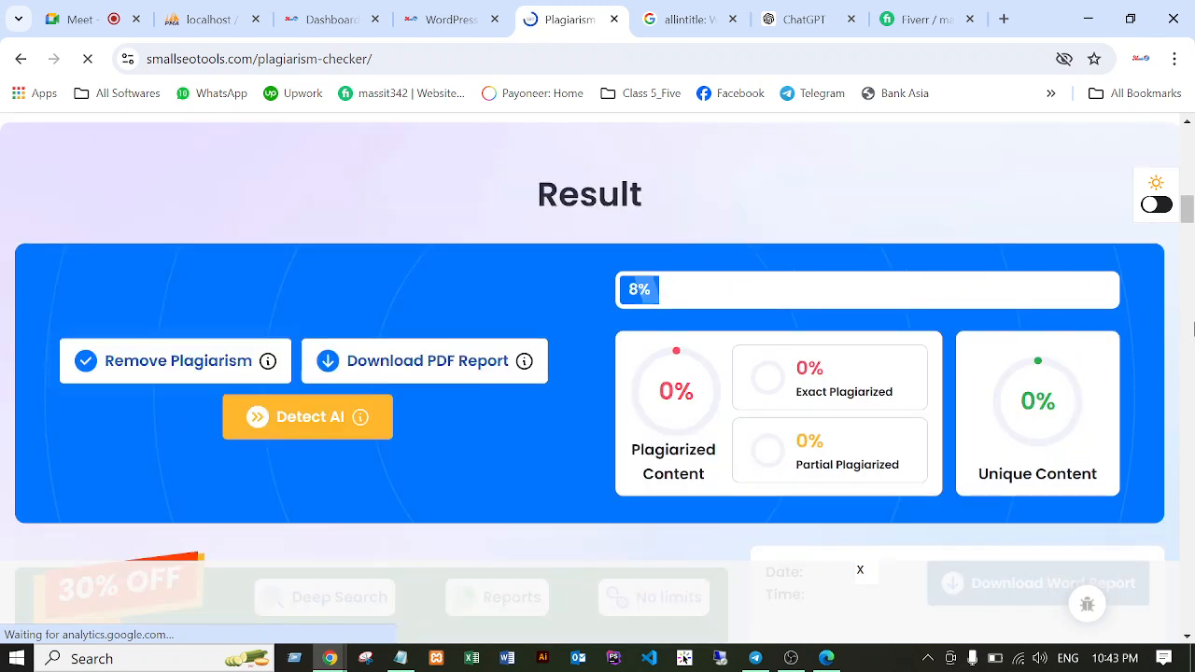
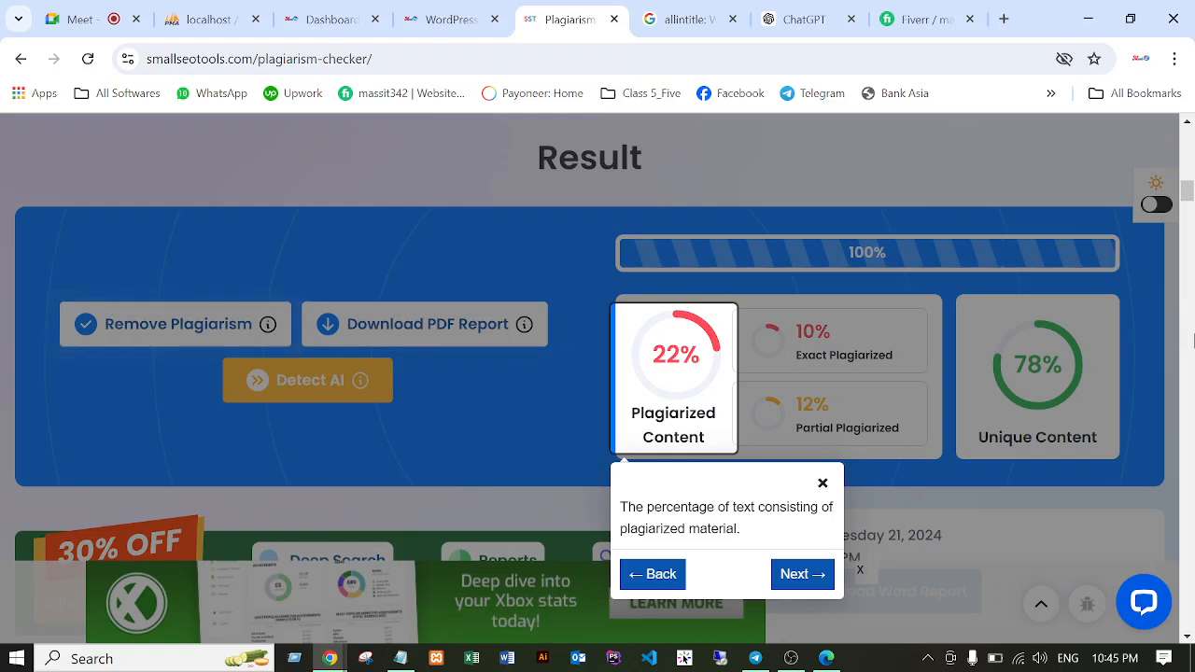
pyautogui.click(823, 484)
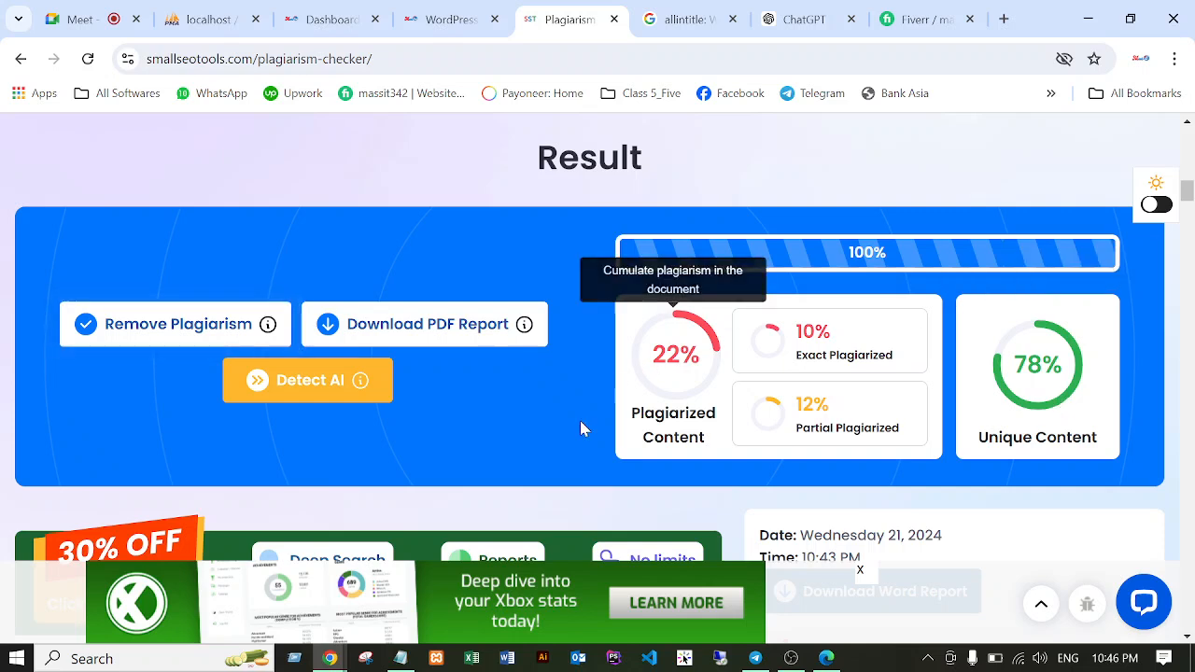
# Review the article in Notepad, then examine the plagiarism and uniqueness results in the Plagiarism Checker in Chrome.
pyautogui.click(401, 658)
pyautogui.click(637, 364)
pyautogui.scroll(20, 378, 373)
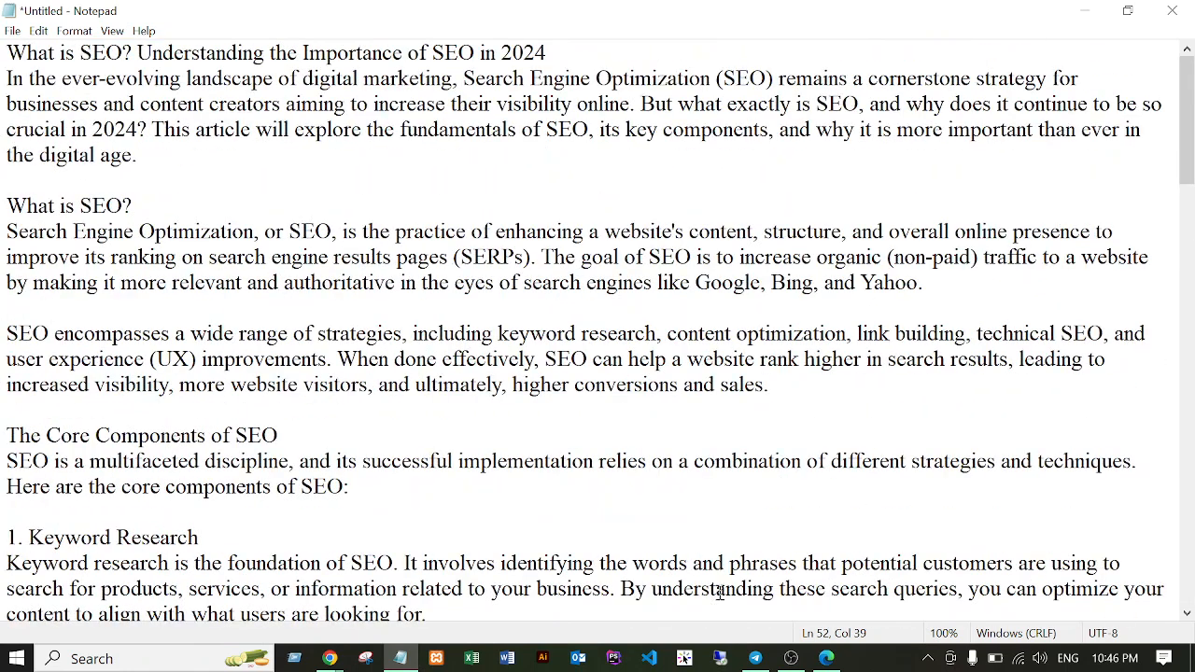
pyautogui.moveTo(333, 659)
pyautogui.click(311, 633)
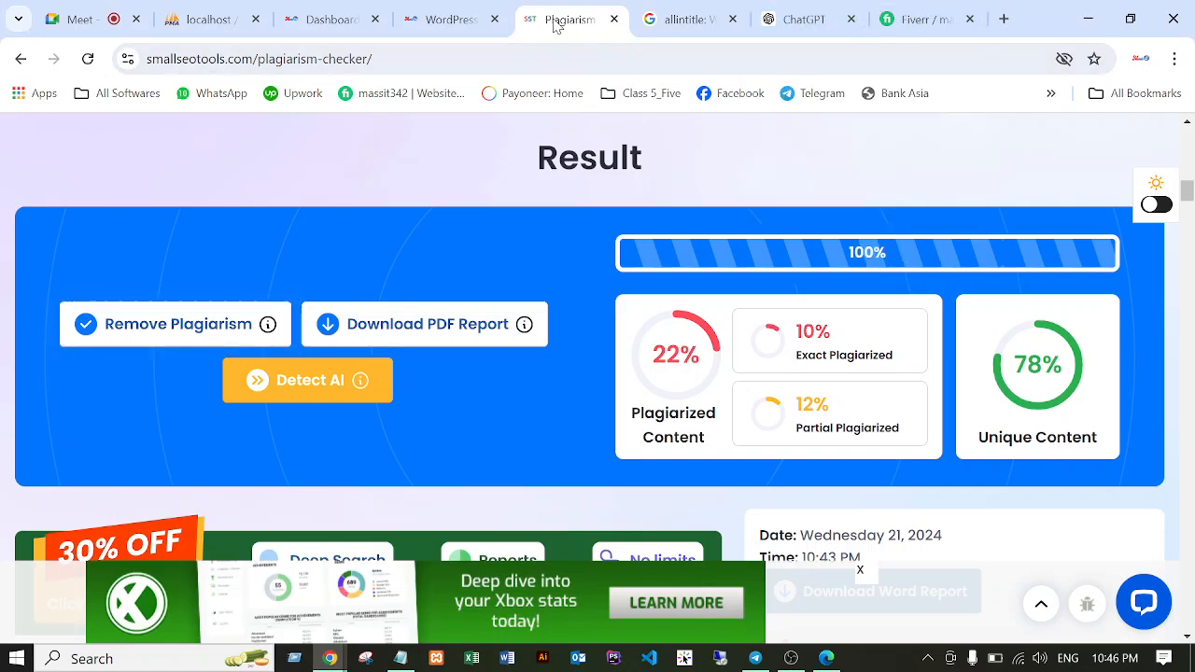
pyautogui.scroll(-2, 507, 309)
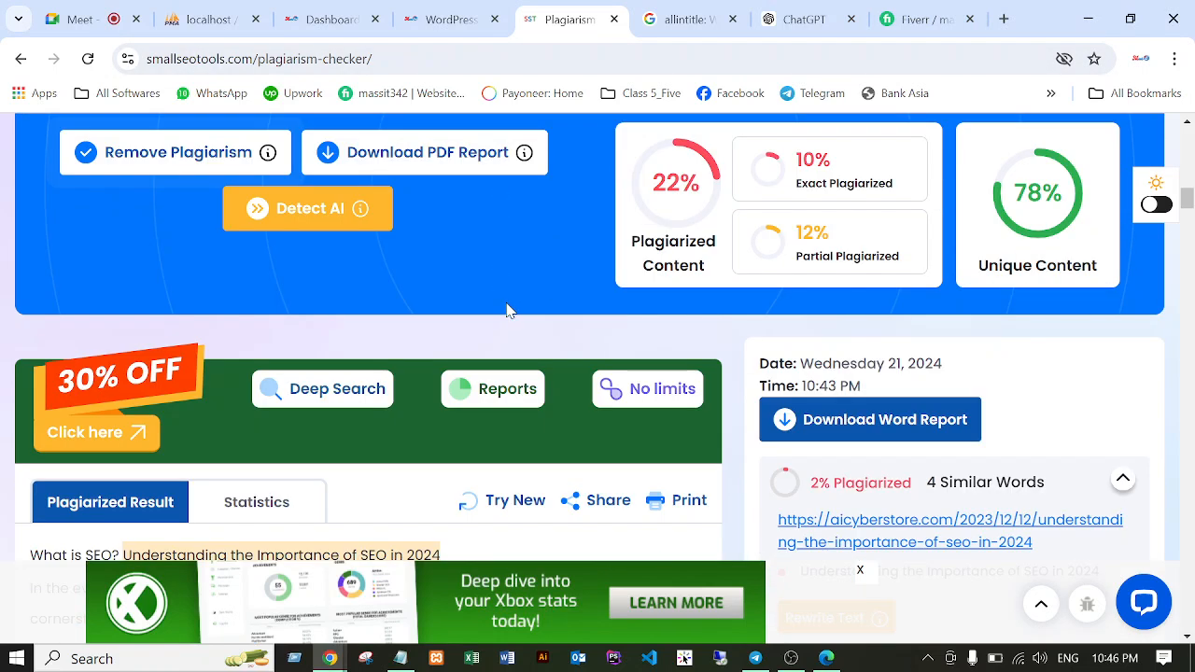
pyautogui.scroll(5, 531, 331)
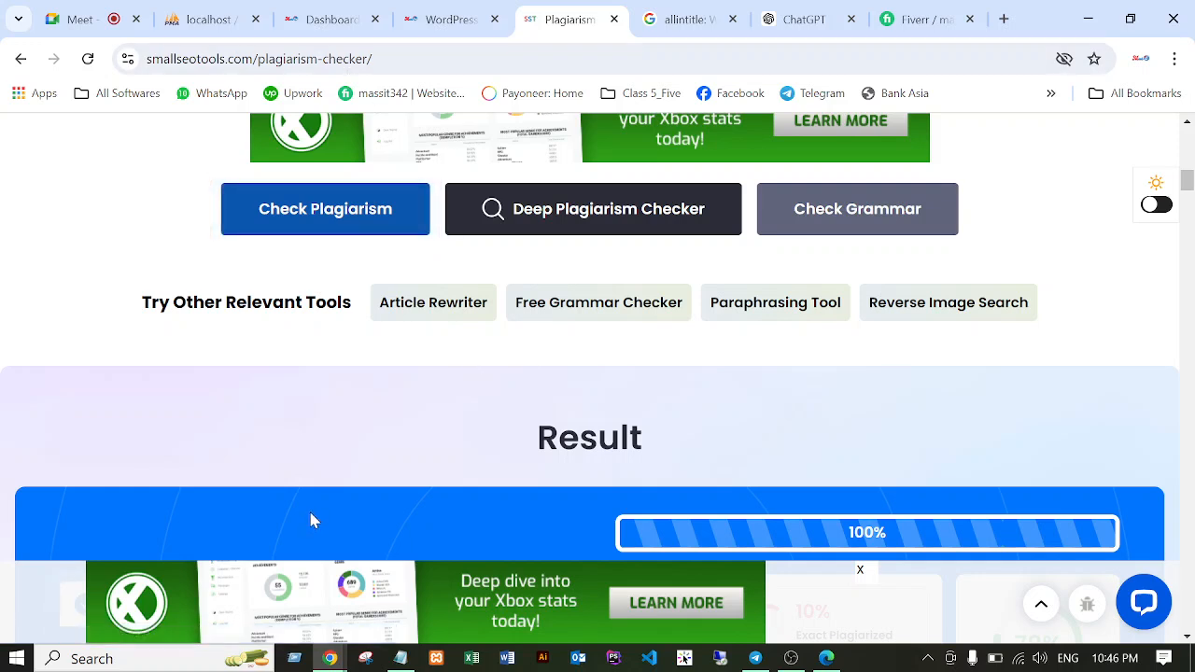
# Switch to the WordPress dashboard and open the editor for adding a new post.
pyautogui.click(316, 15)
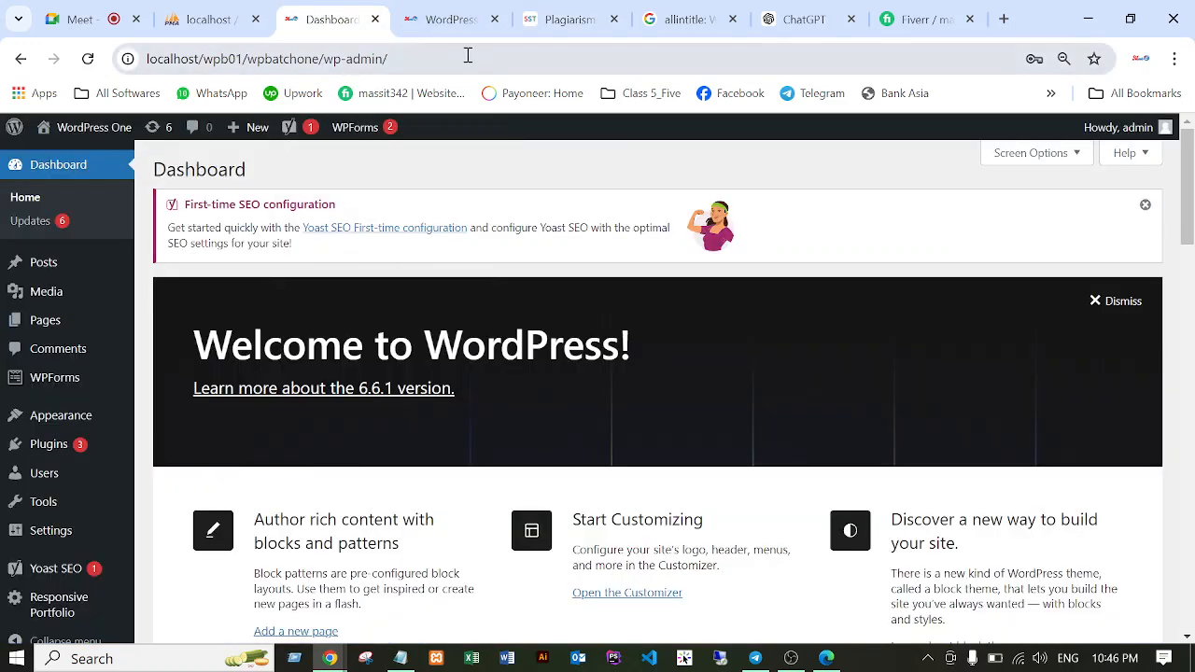
pyautogui.scroll(-2, 60, 280)
pyautogui.scroll(3, 58, 306)
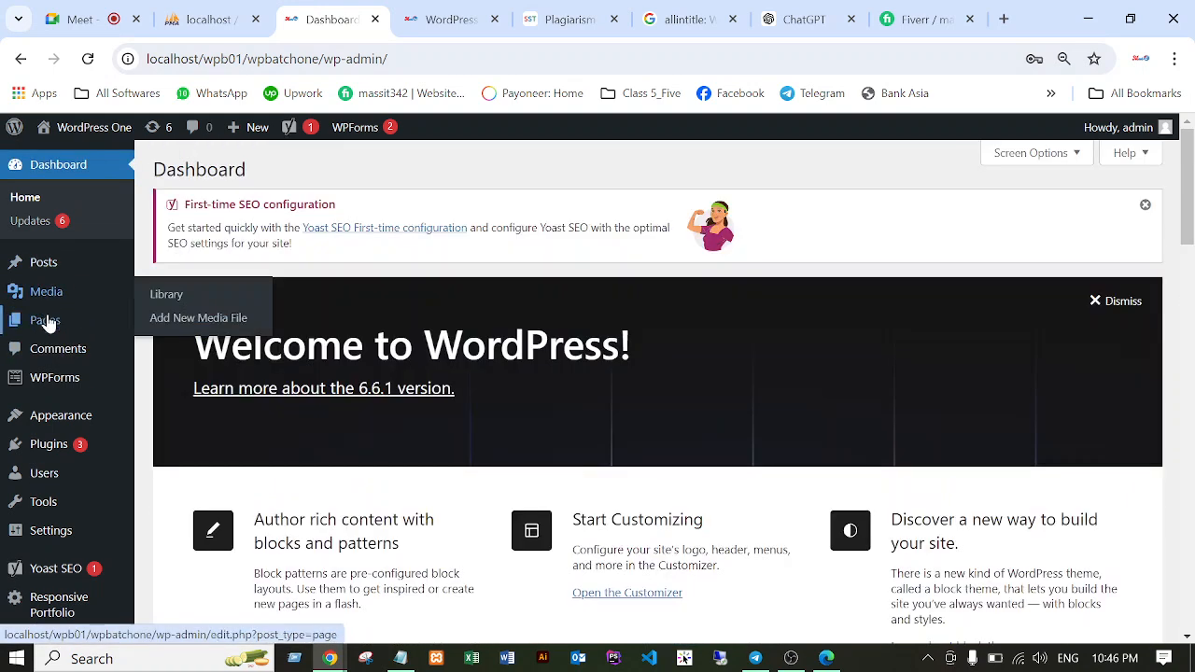
pyautogui.moveTo(47, 320)
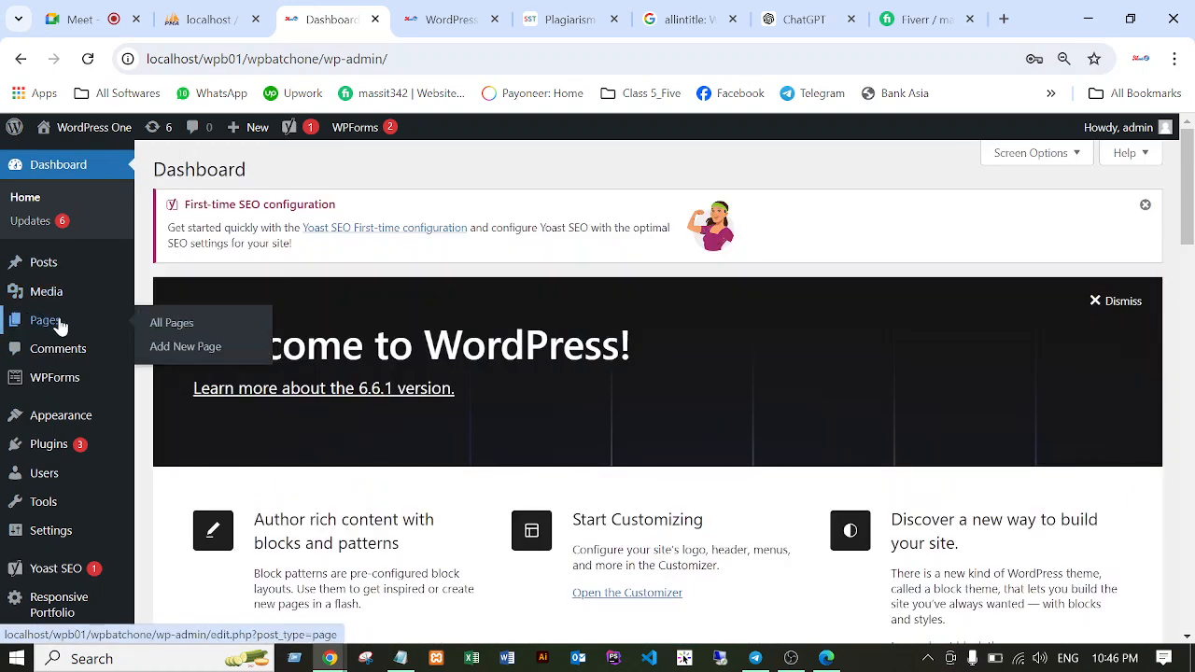
pyautogui.moveTo(40, 269)
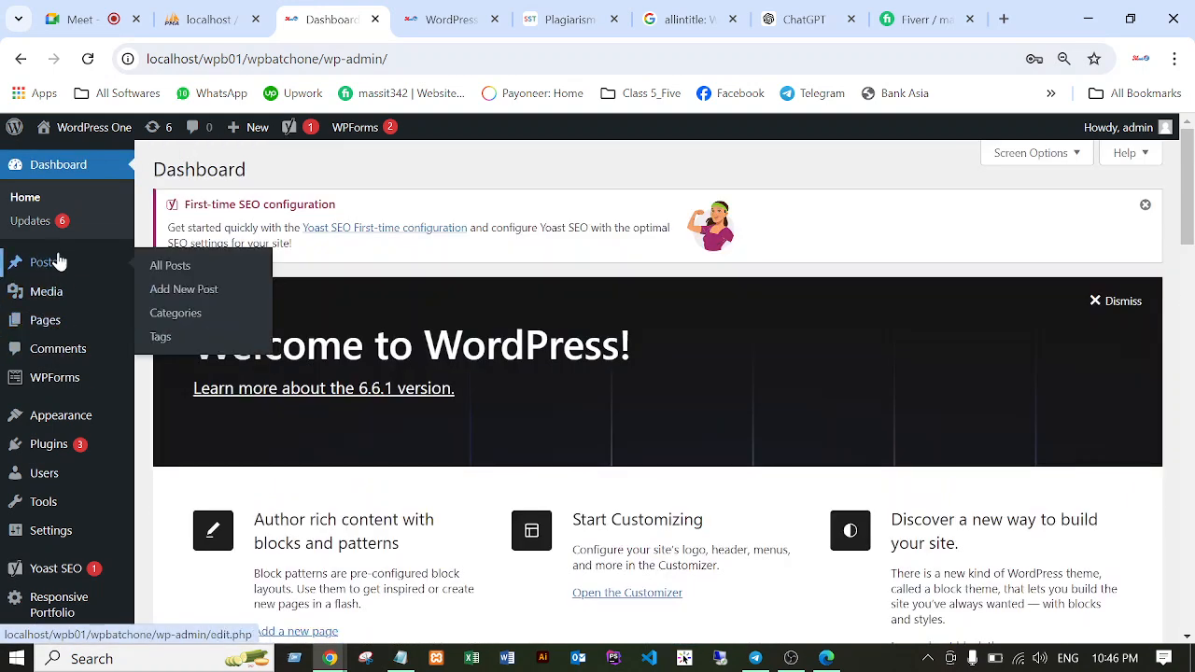
pyautogui.click(179, 293)
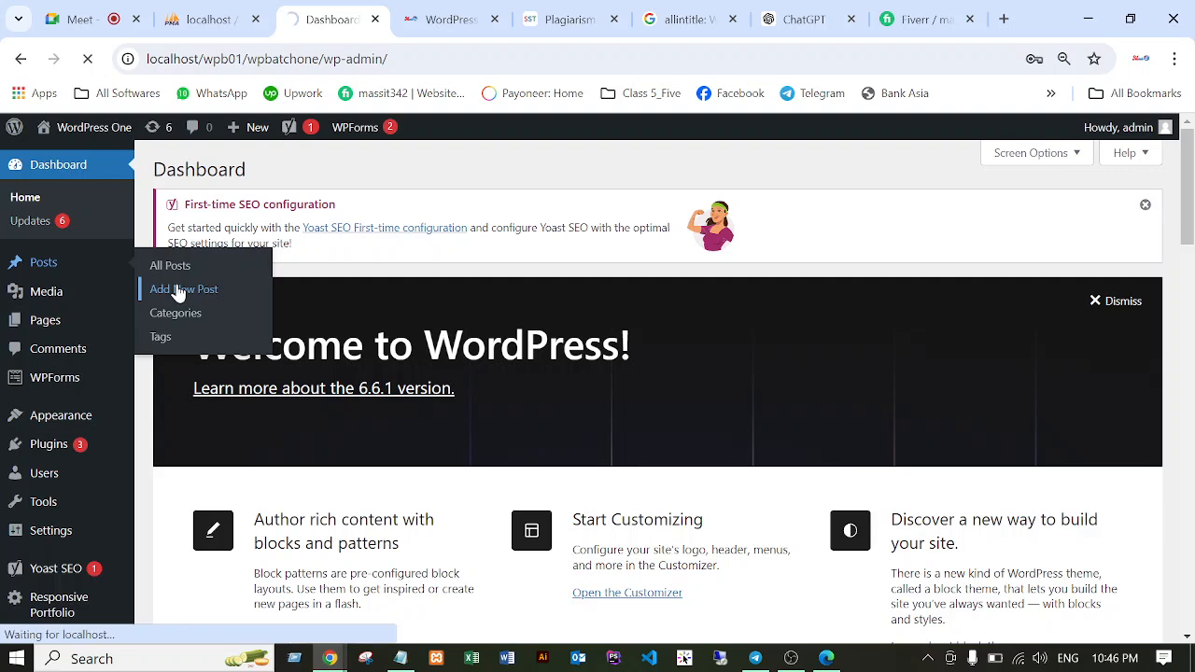
pyautogui.click(70, 11)
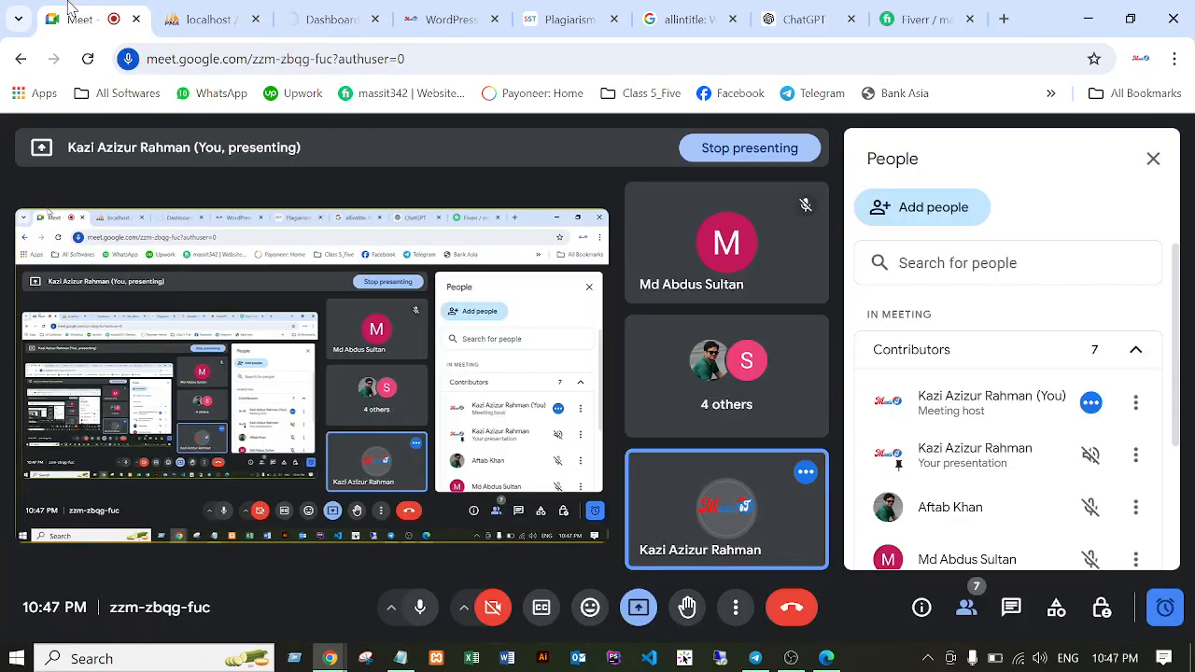
pyautogui.click(322, 19)
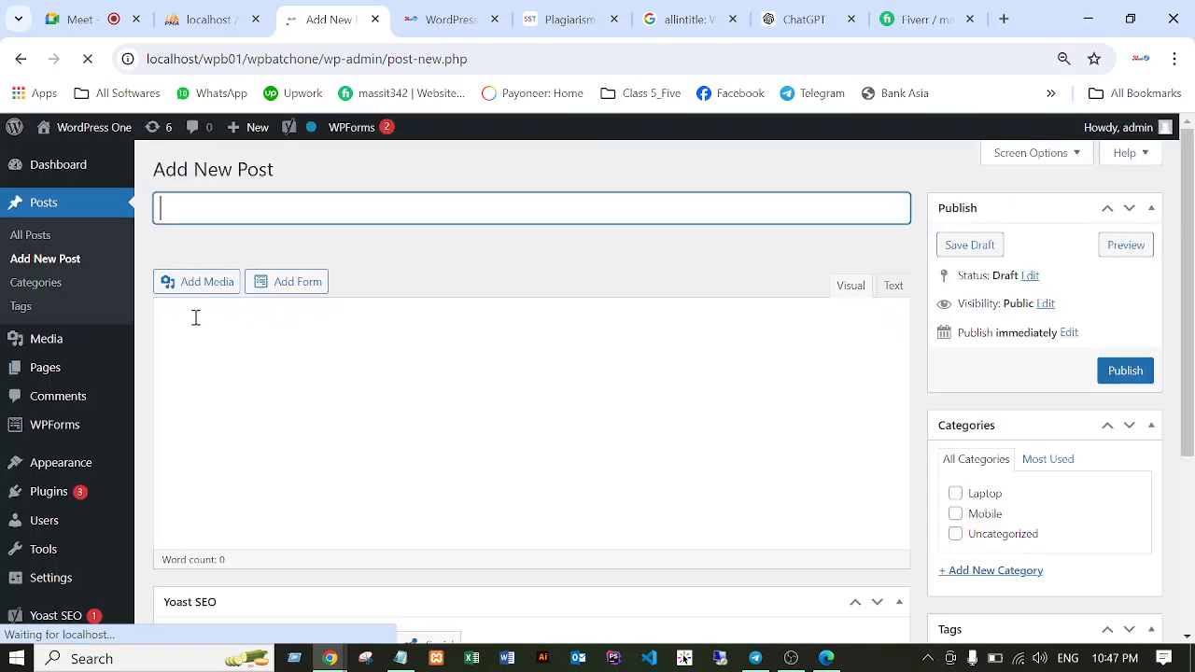
# Switch to Notepad and cut the entire SEO article out of the untitled file.
pyautogui.click(400, 658)
pyautogui.click(551, 415)
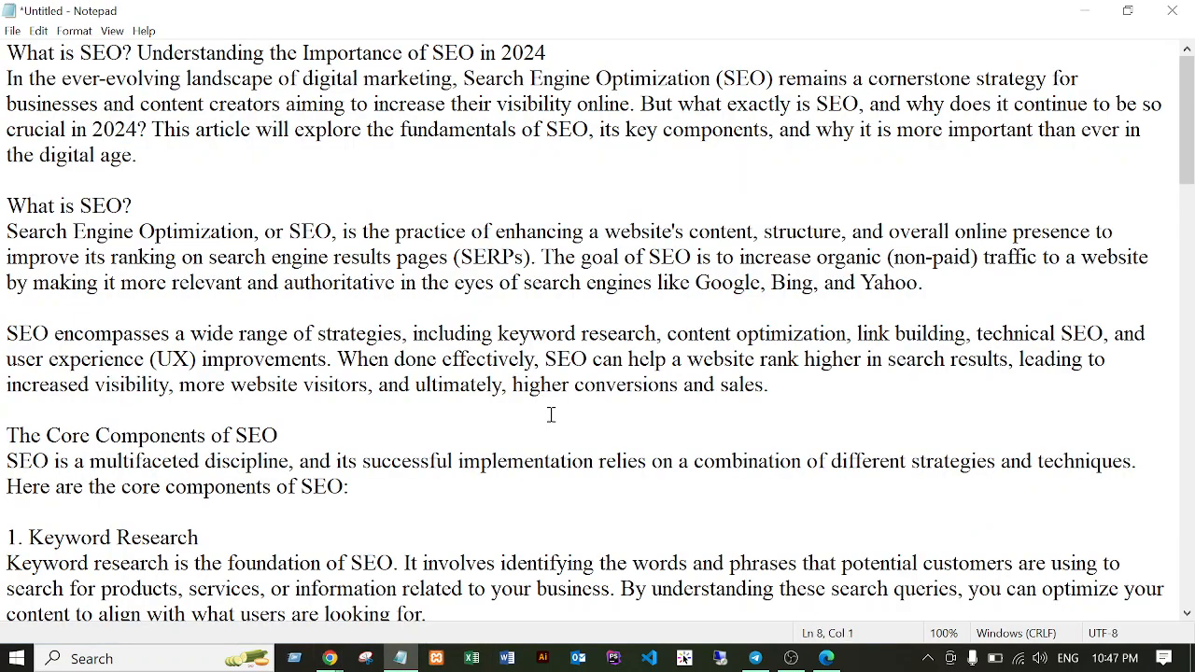
pyautogui.hotkey('ctrl', 'shift', 'End')
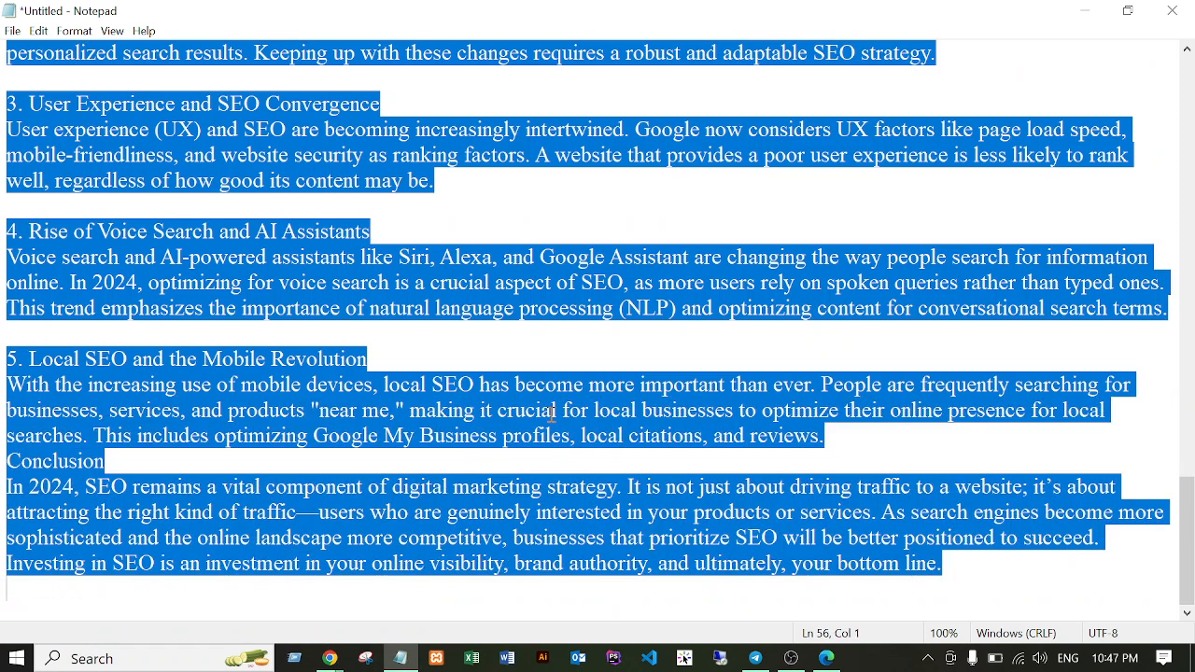
pyautogui.hotkey('ctrl', 'x')
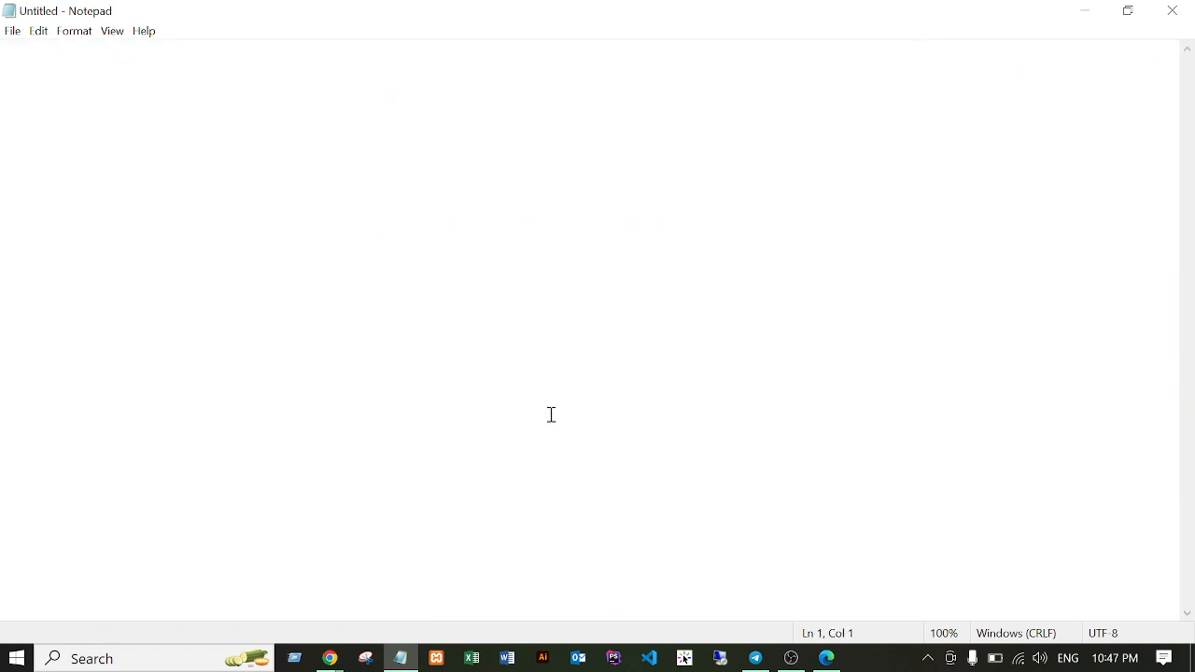
# Create a blank document in Word and paste the cut SEO article into it.
pyautogui.click(507, 659)
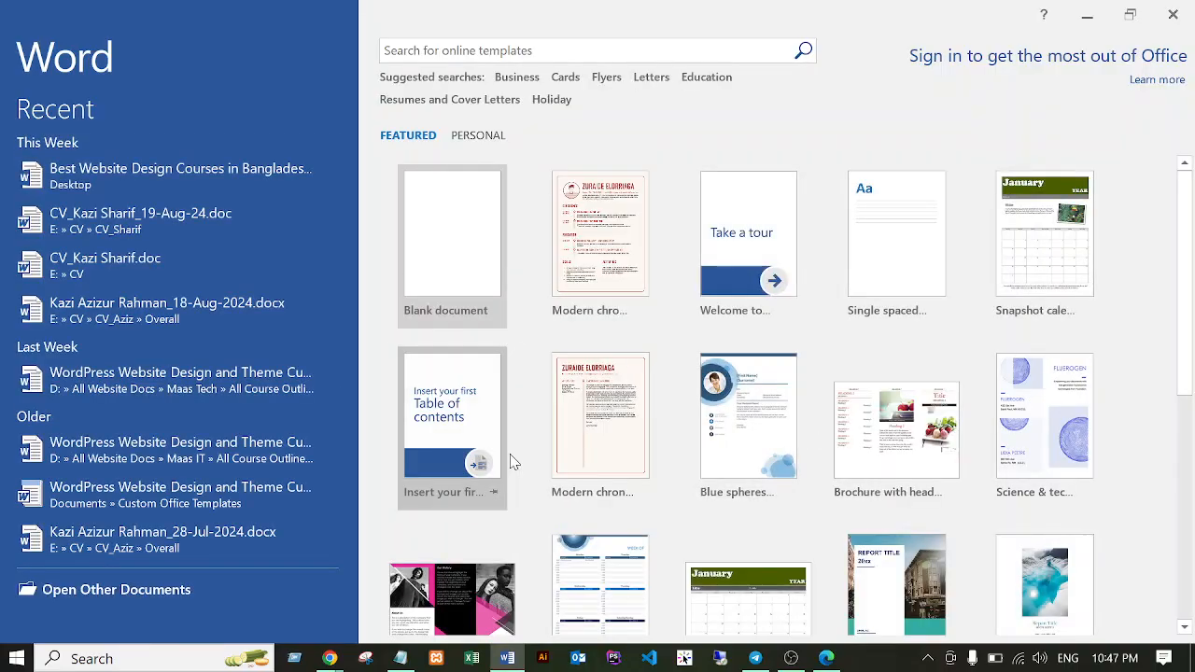
pyautogui.click(464, 233)
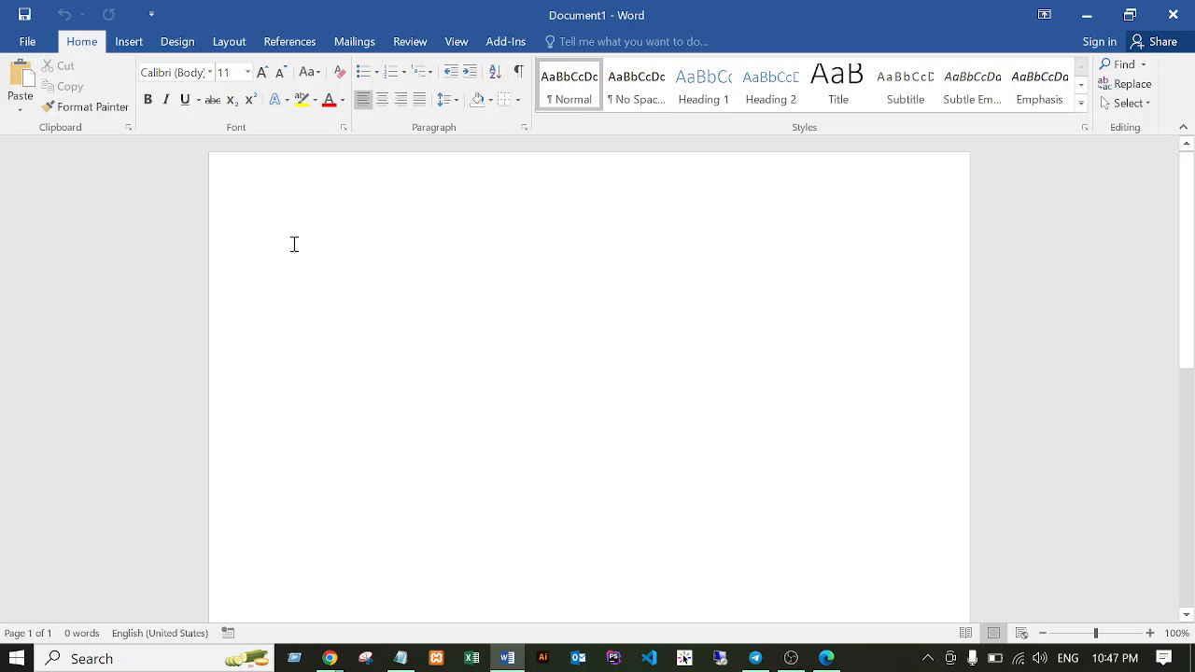
pyautogui.hotkey('ctrl', 'v')
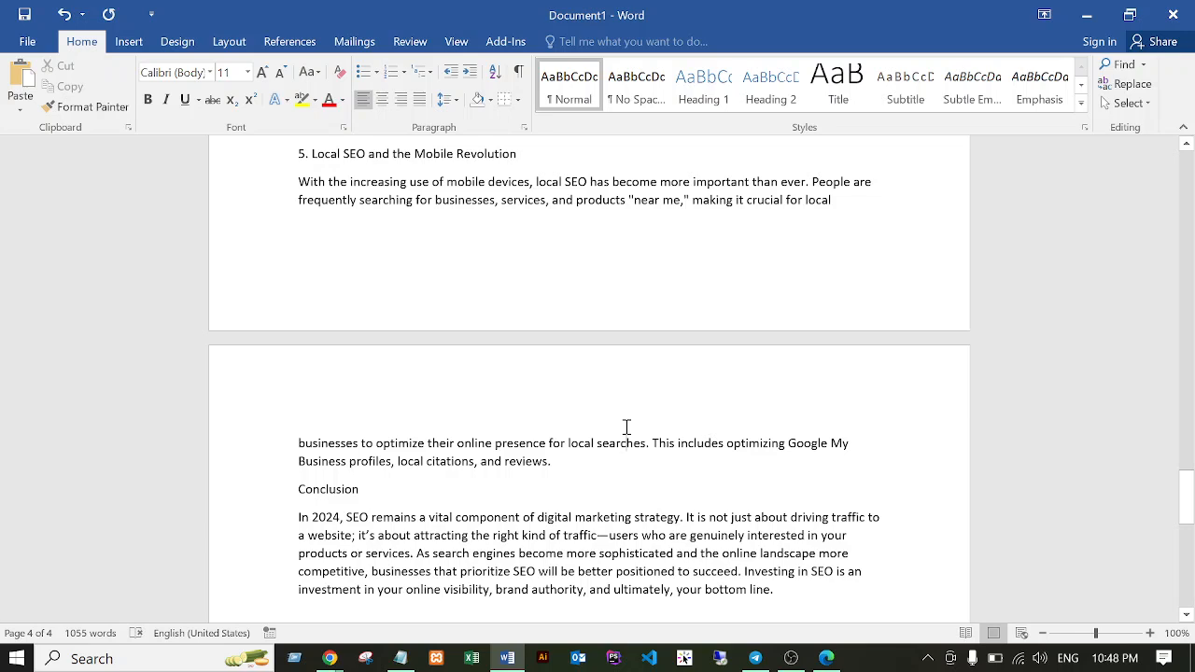
# Select the entire SEO article and set its paragraph spacing before and after to 0 pt.
pyautogui.hotkey('ctrl', 'a')
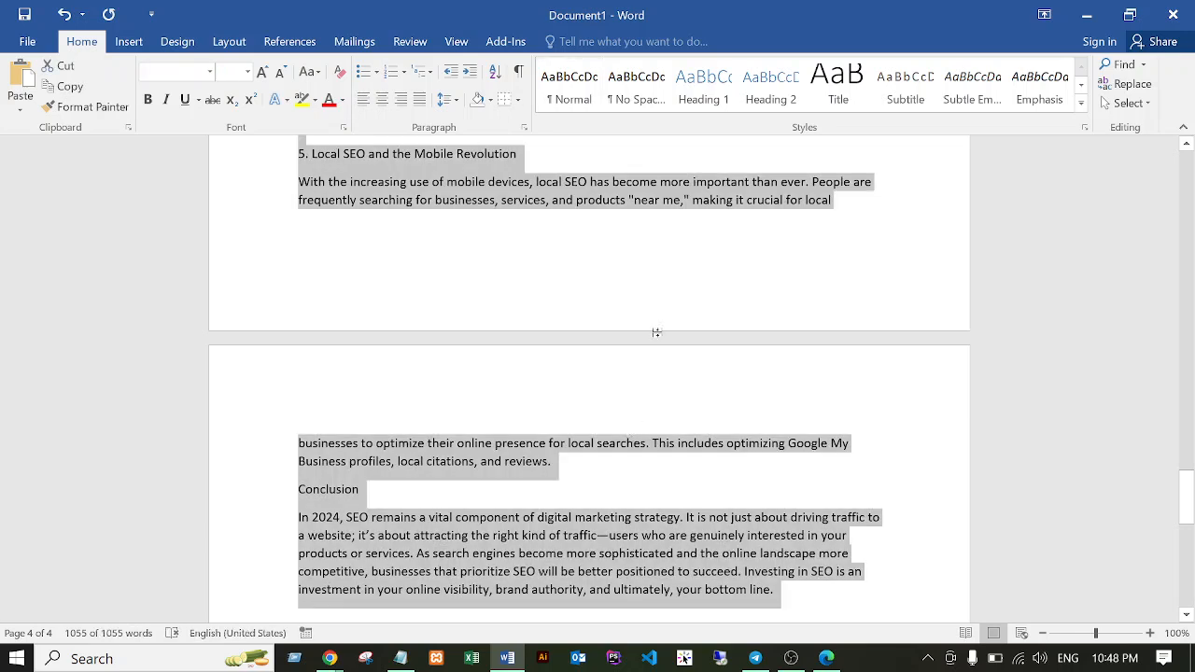
pyautogui.scroll(1, 483, 238)
pyautogui.rightClick(435, 203)
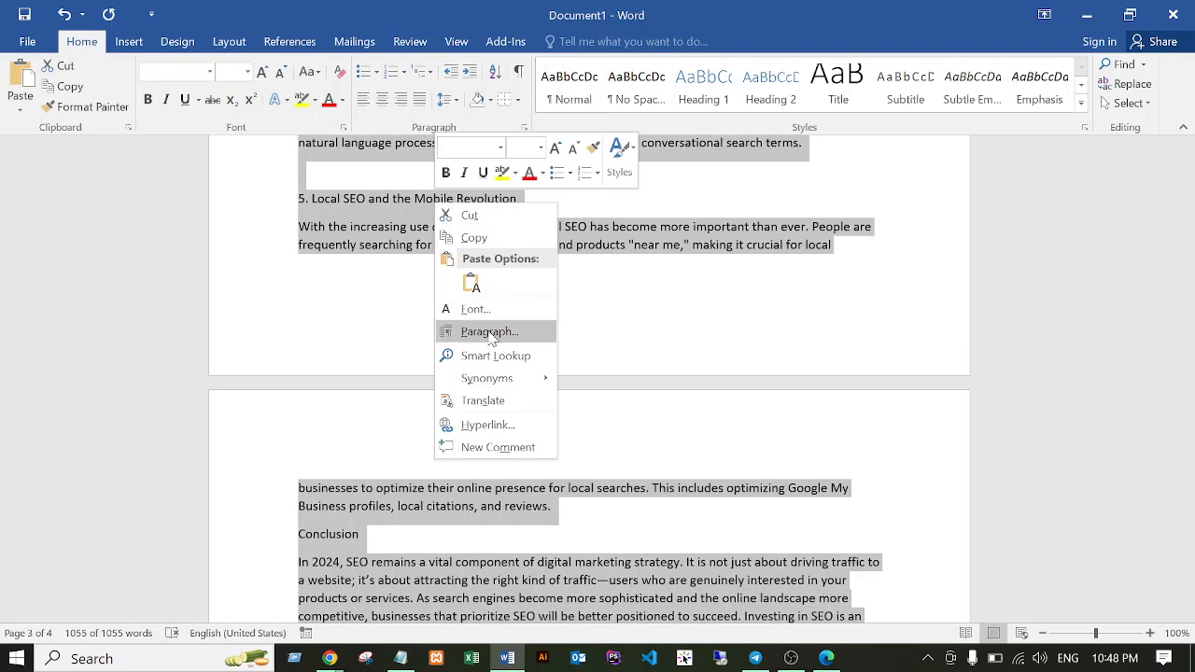
pyautogui.click(489, 332)
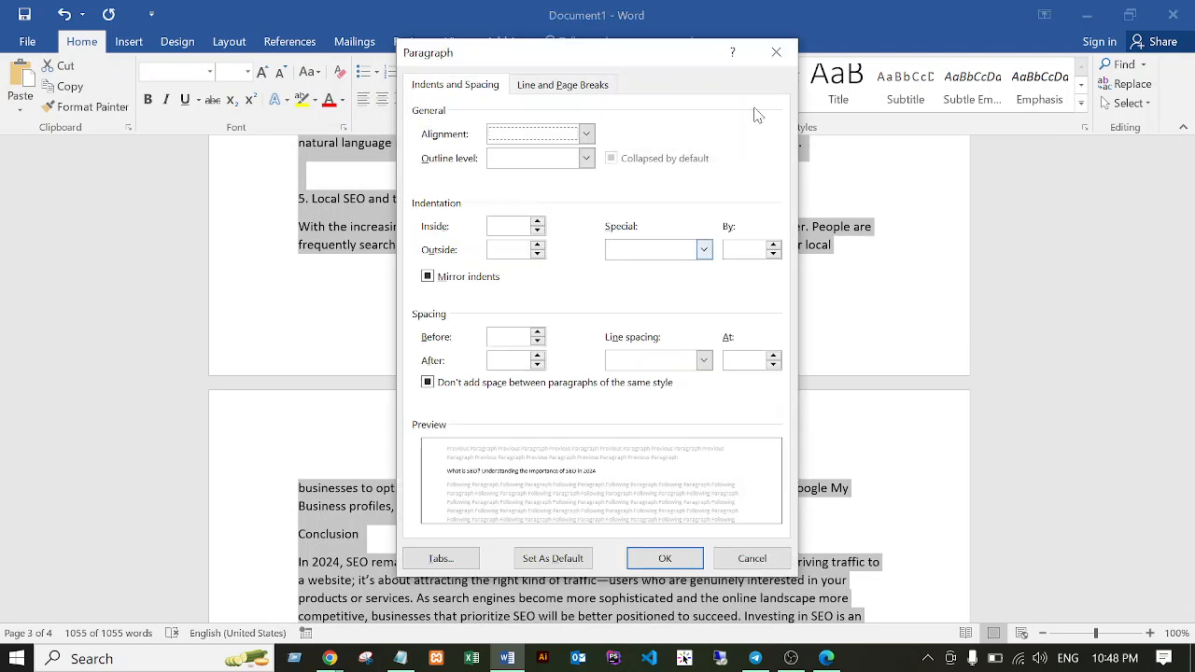
pyautogui.click(778, 54)
pyautogui.scroll(15, 710, 402)
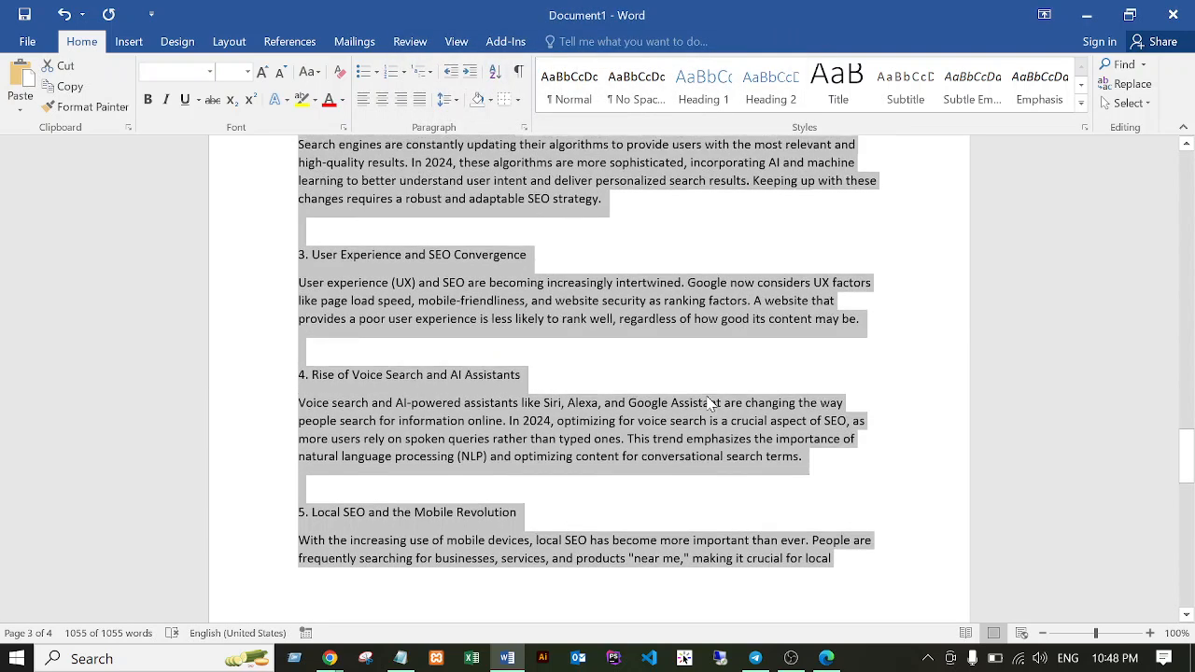
pyautogui.scroll(20, 710, 401)
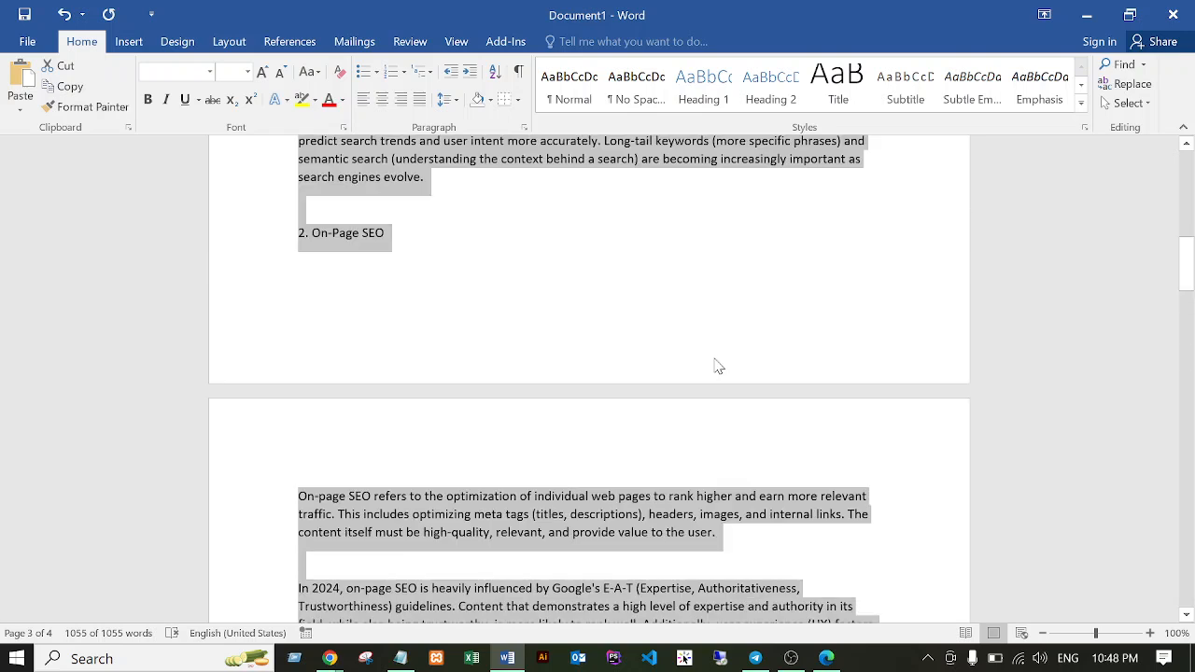
pyautogui.scroll(15, 710, 336)
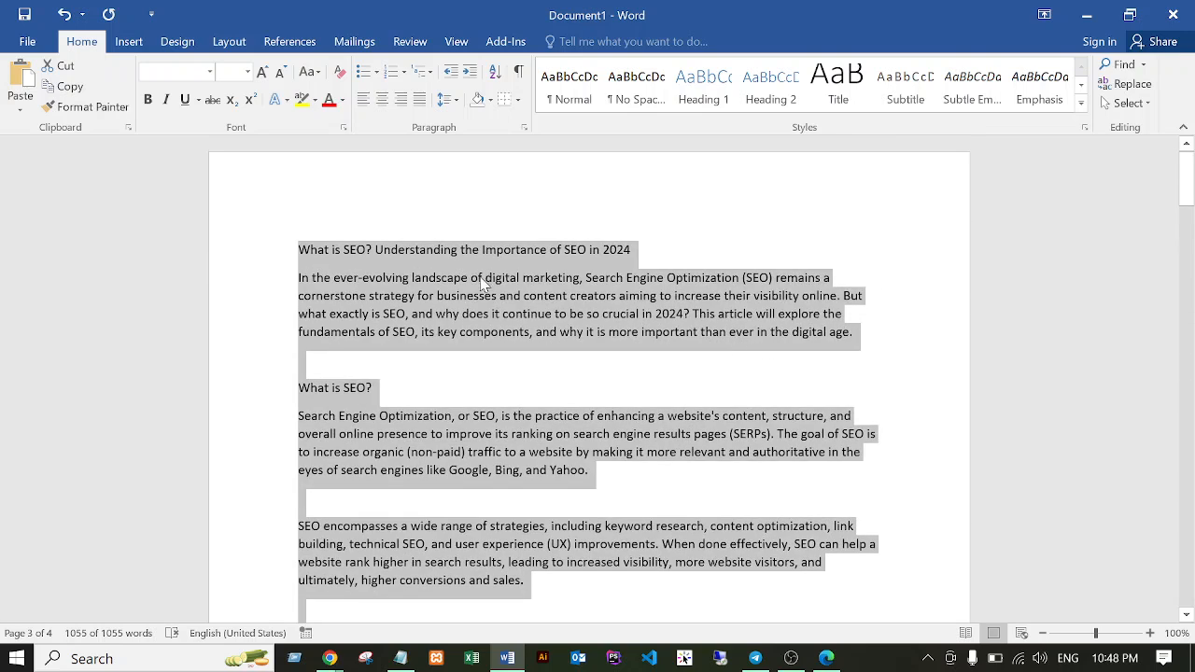
pyautogui.rightClick(461, 283)
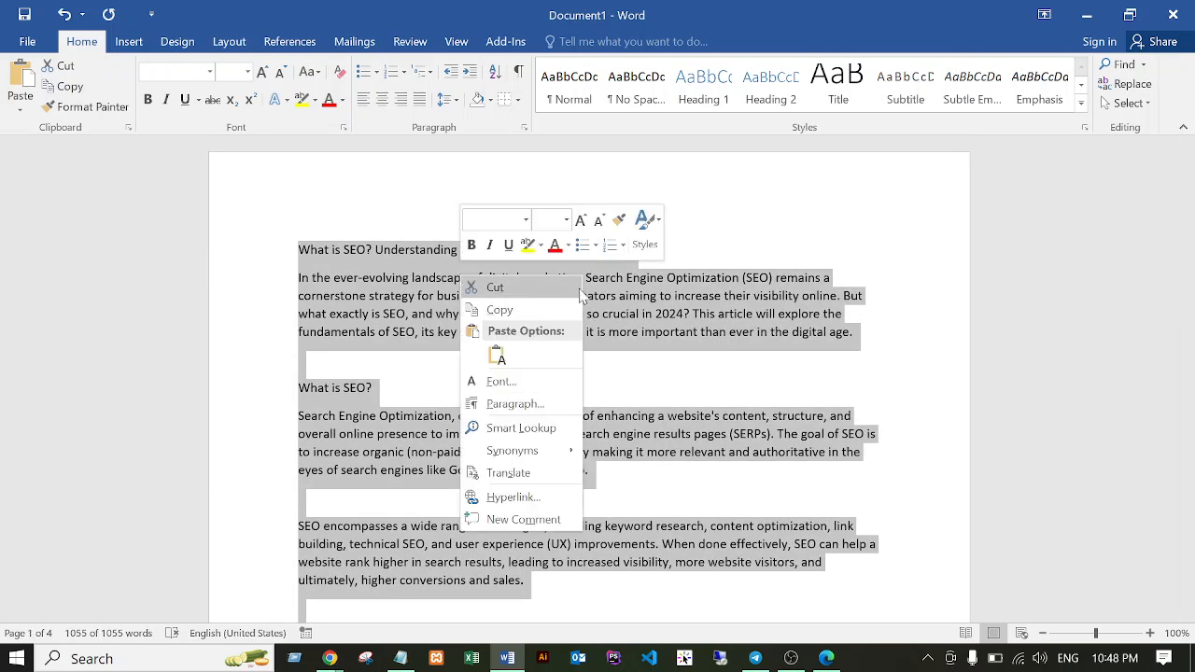
pyautogui.click(514, 404)
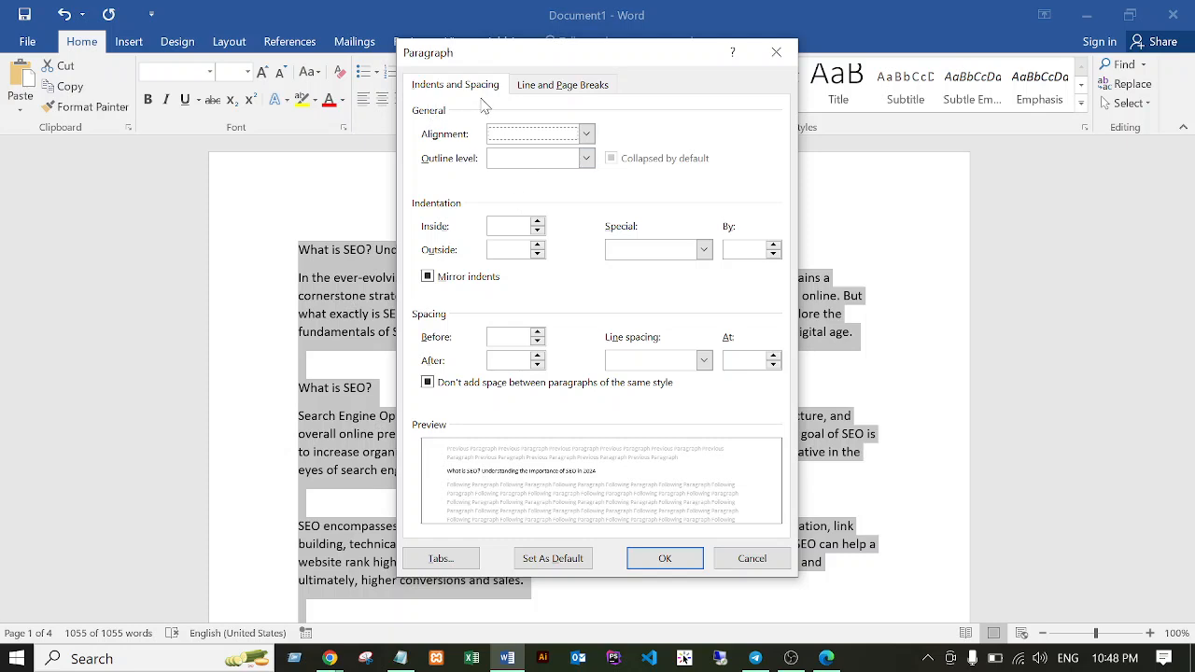
pyautogui.click(541, 86)
pyautogui.click(467, 86)
pyautogui.click(538, 361)
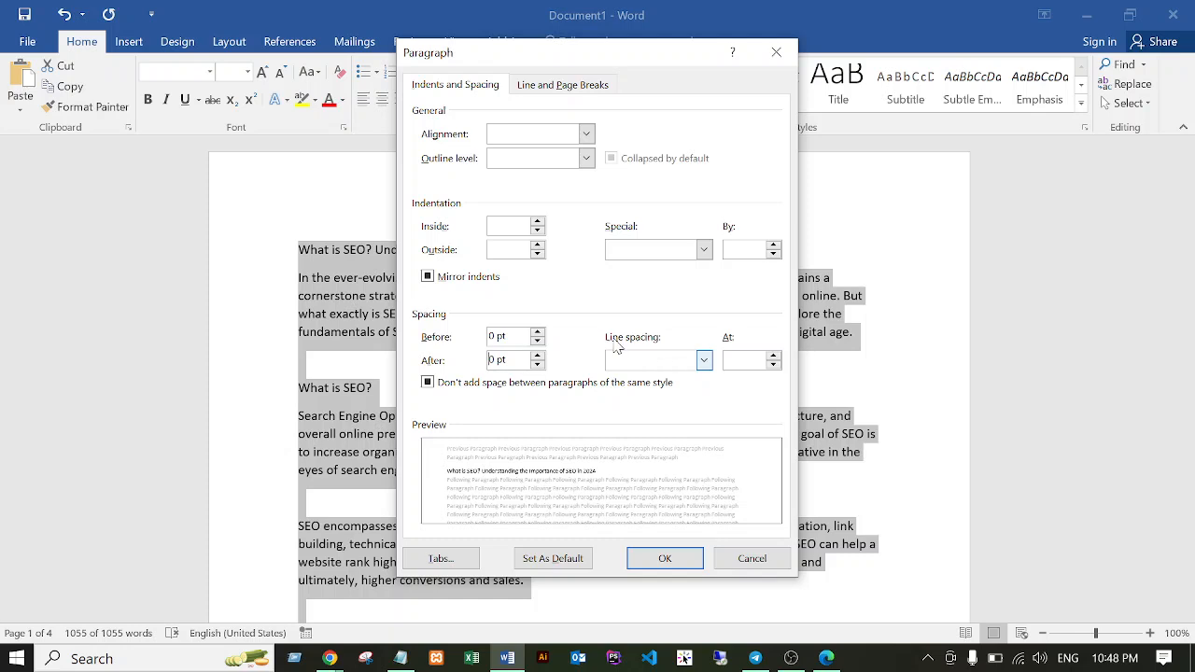
# Set the article's line spacing to Single and apply the paragraph settings.
pyautogui.click(705, 360)
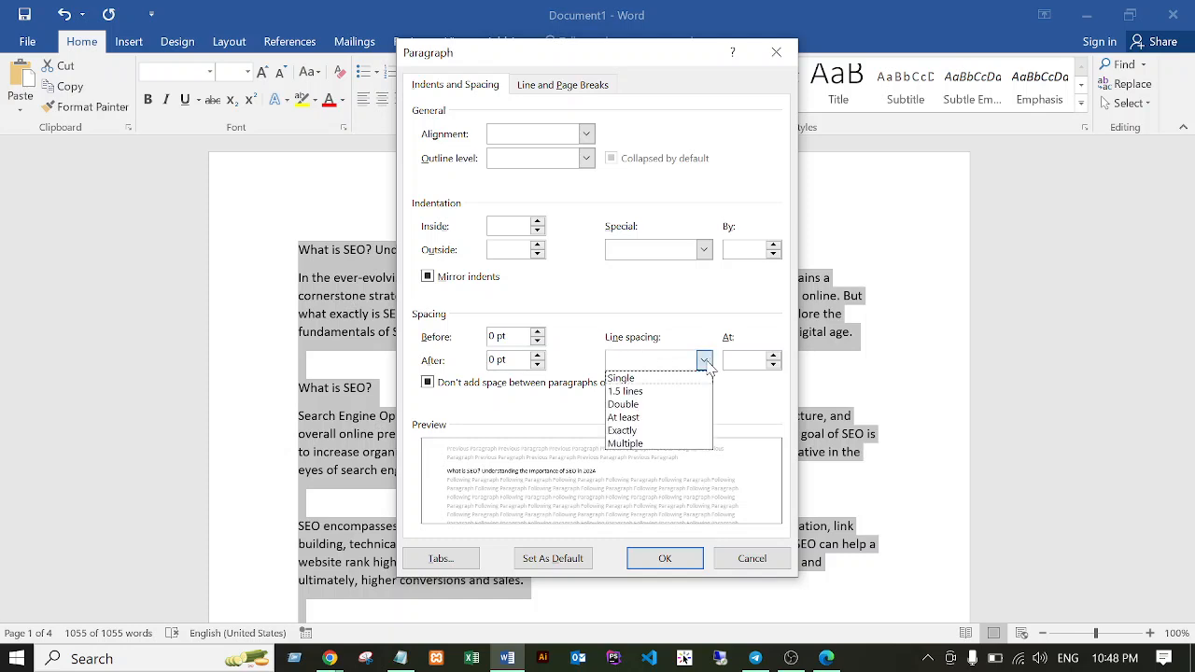
pyautogui.click(621, 380)
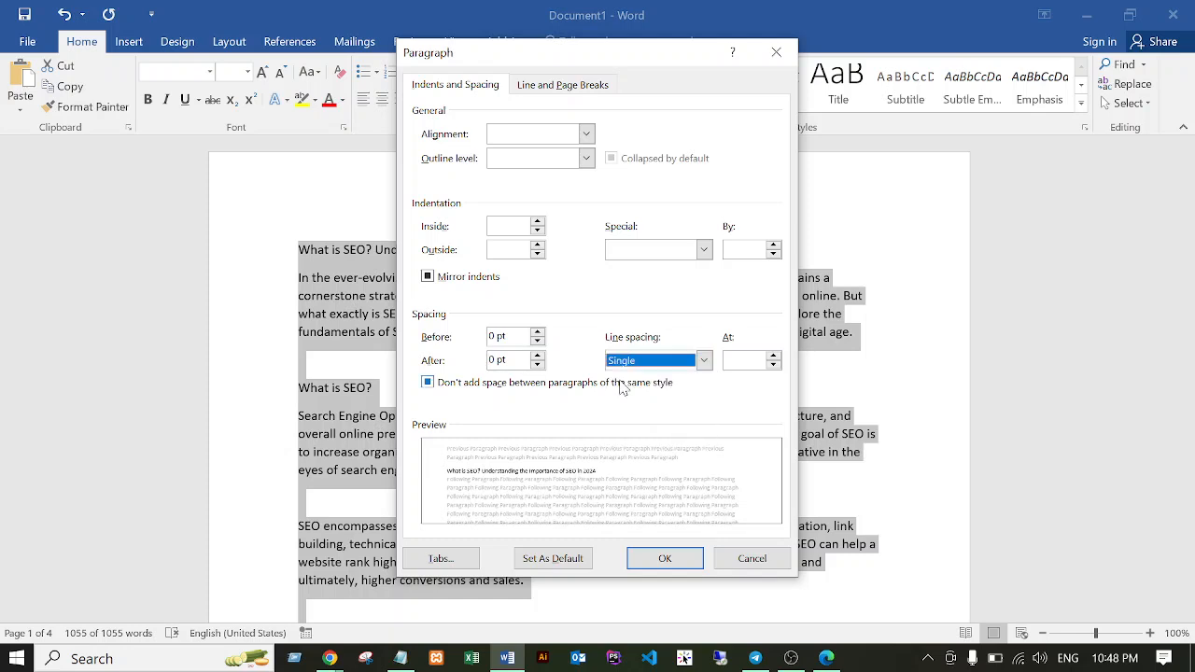
pyautogui.click(705, 361)
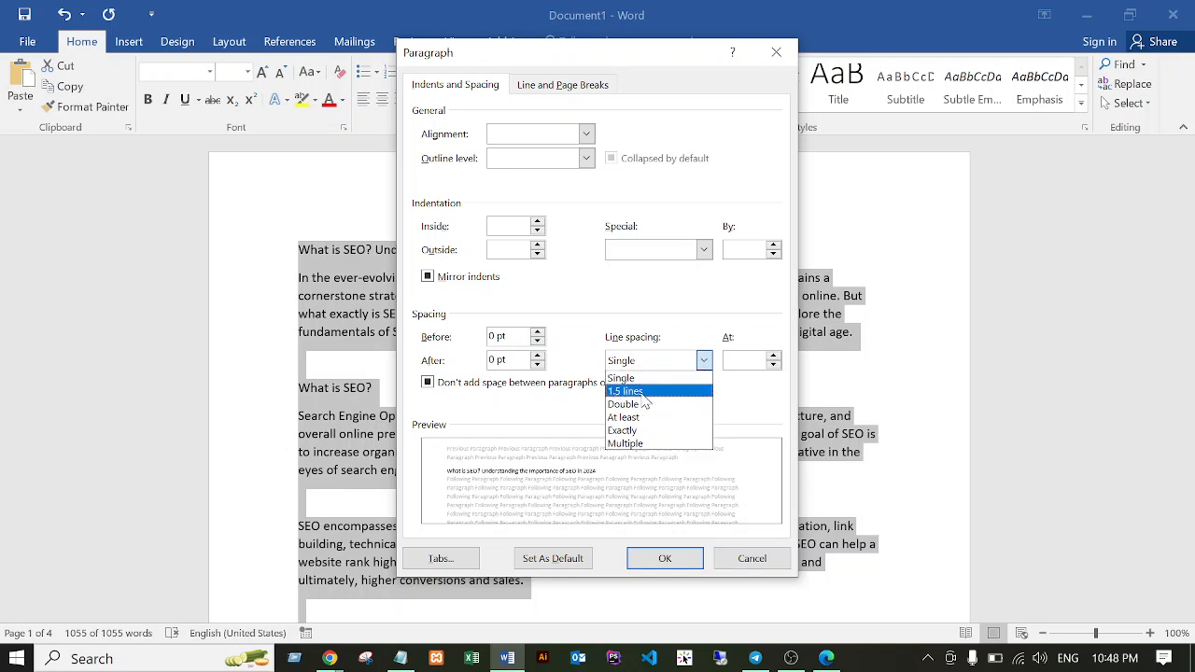
pyautogui.click(705, 363)
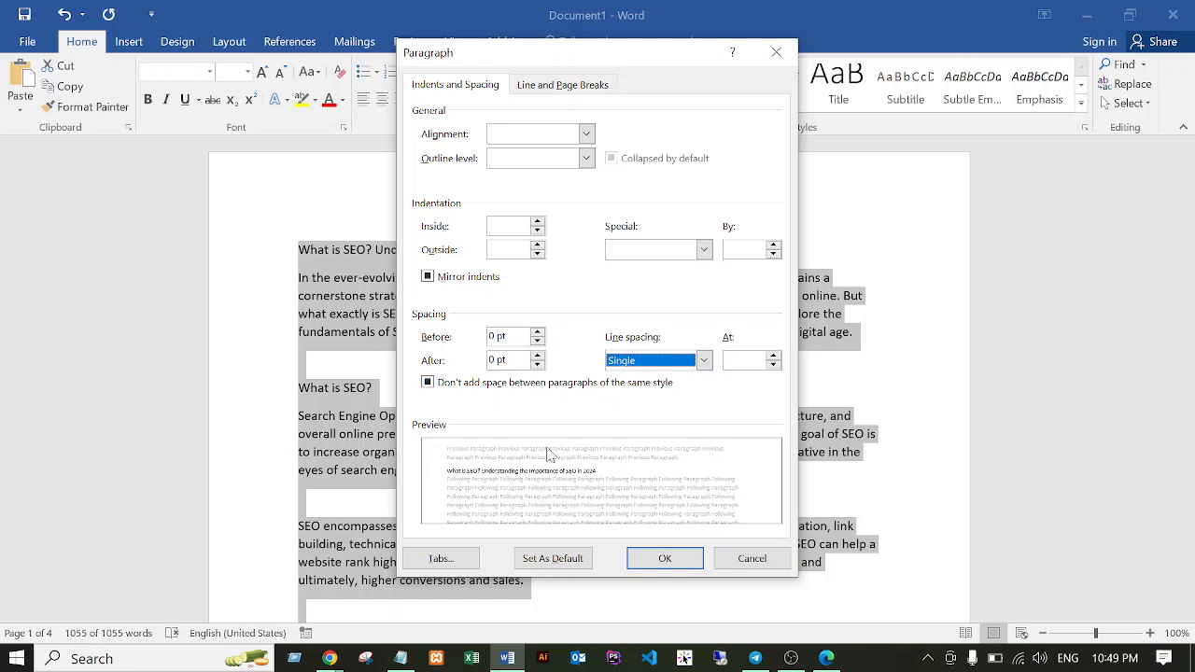
pyautogui.click(663, 558)
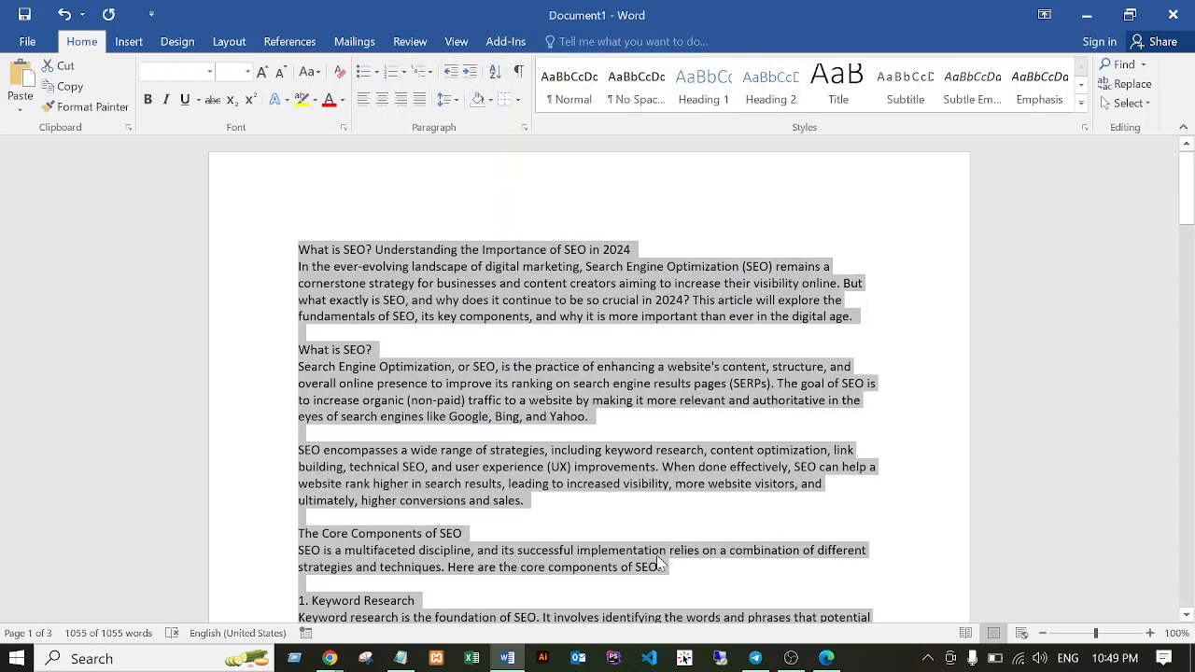
# Set the font size of the whole article to 12.
pyautogui.scroll(-5, 541, 374)
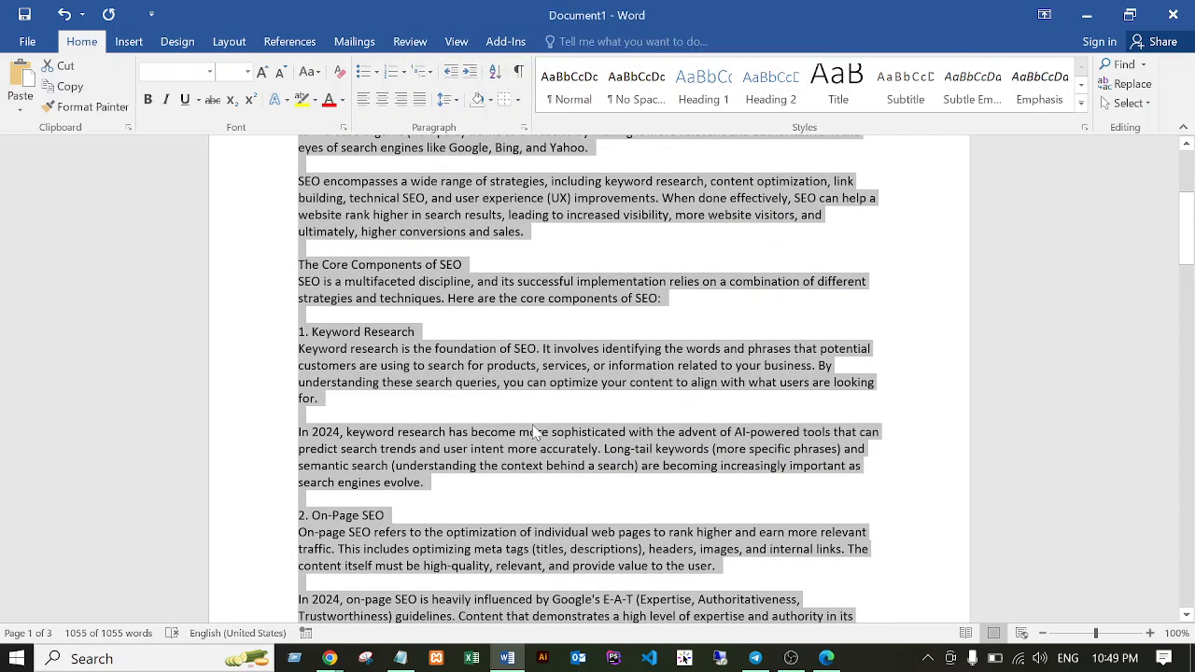
pyautogui.scroll(5, 540, 431)
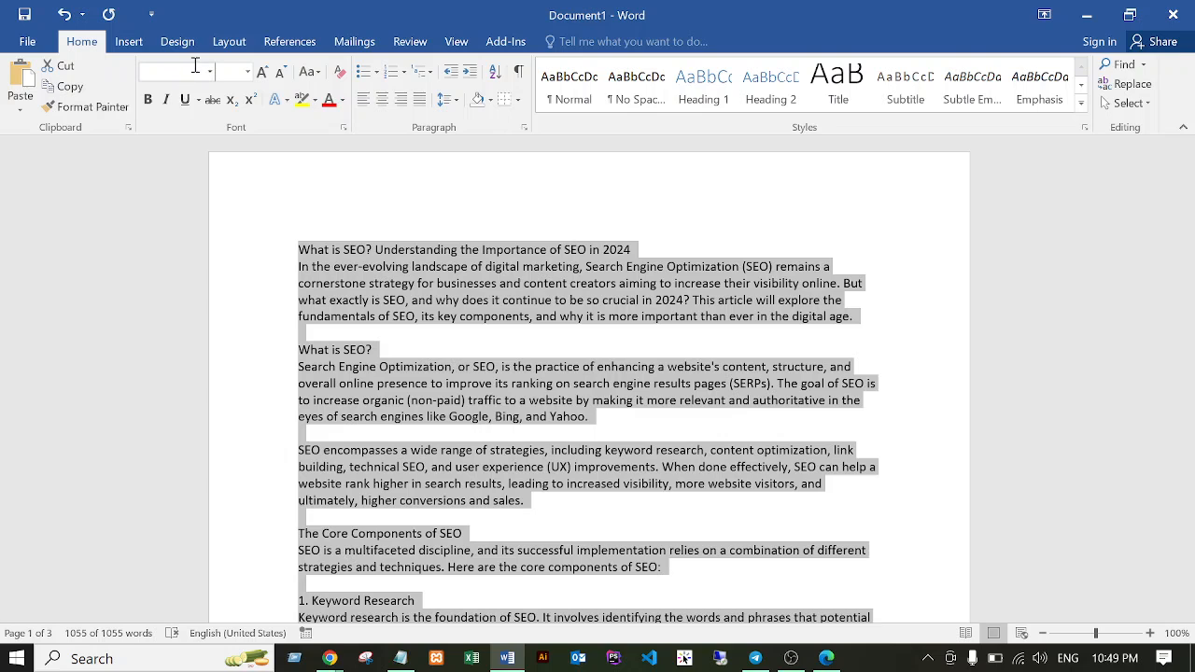
pyautogui.click(247, 72)
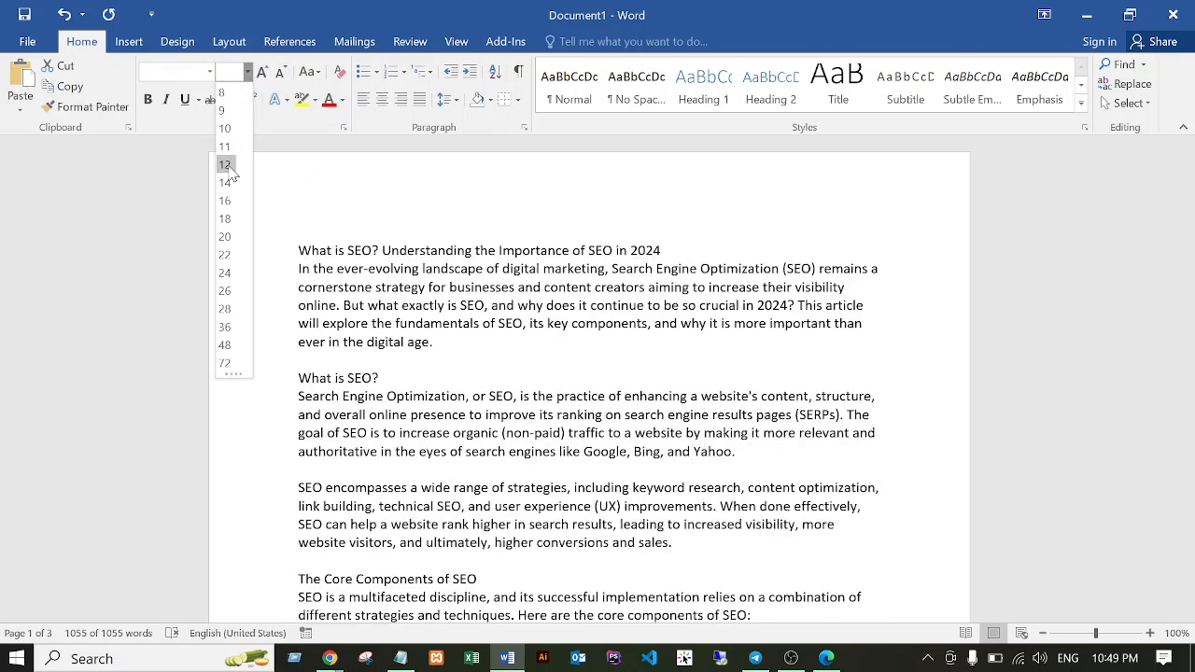
pyautogui.click(225, 165)
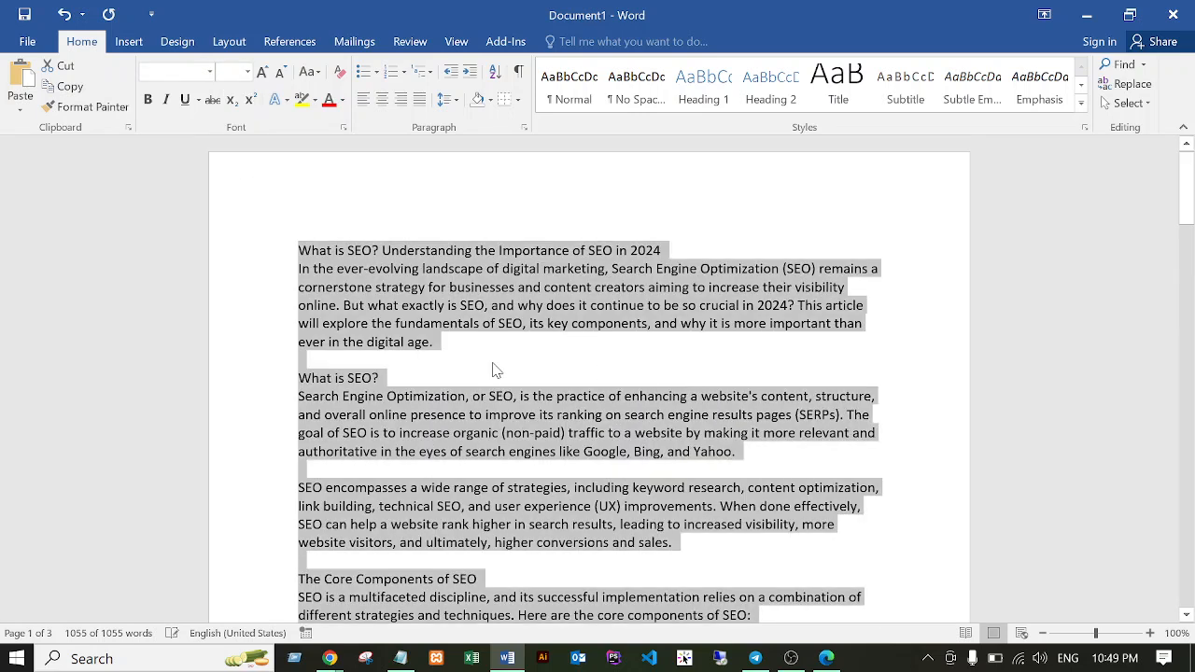
# Deselect the text and examine the reformatted article from its title through the conclusion.
pyautogui.scroll(-3, 551, 354)
pyautogui.scroll(3, 603, 354)
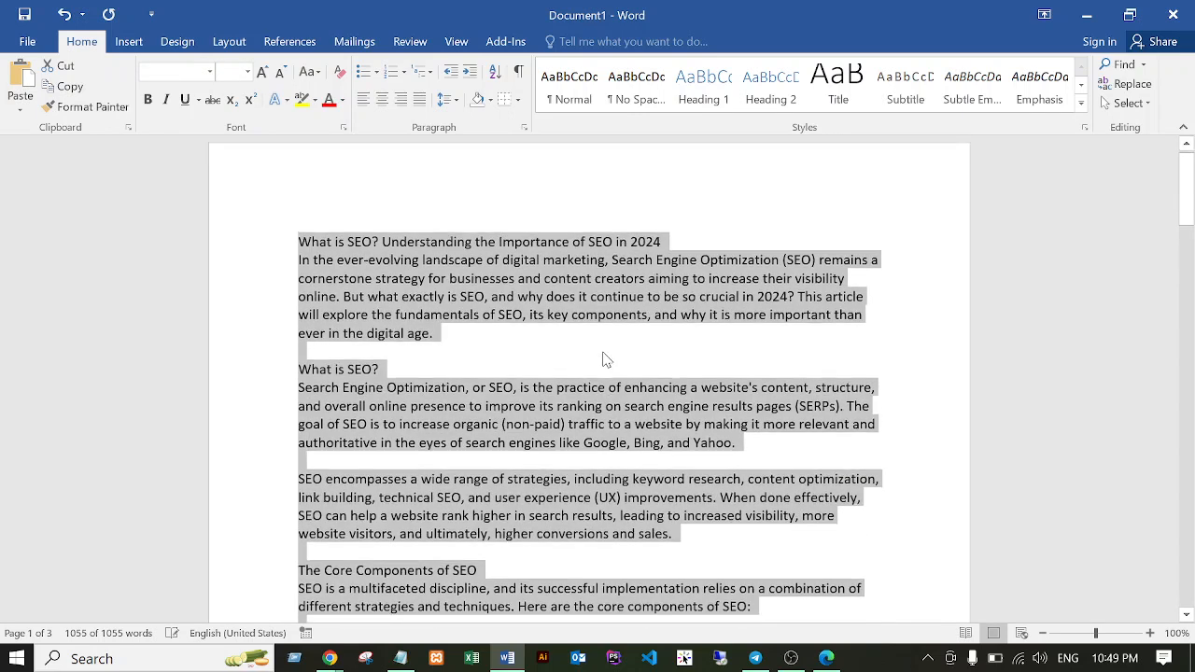
pyautogui.scroll(-6, 614, 360)
pyautogui.click(442, 322)
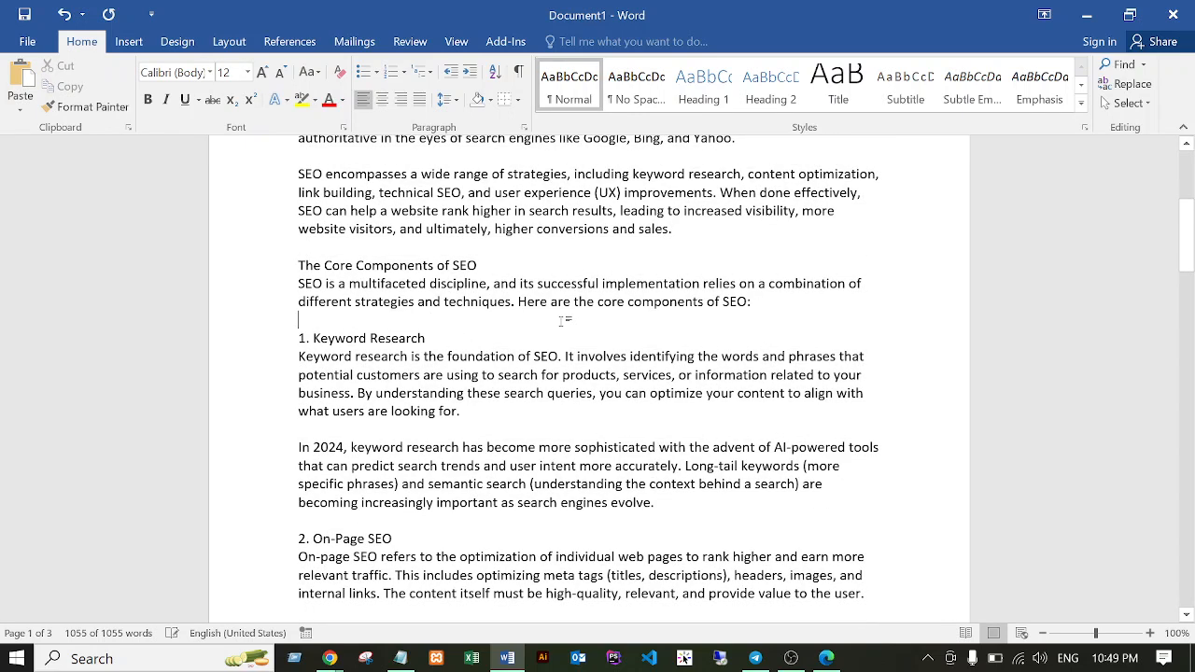
pyautogui.scroll(-4, 564, 331)
pyautogui.scroll(-20, 563, 336)
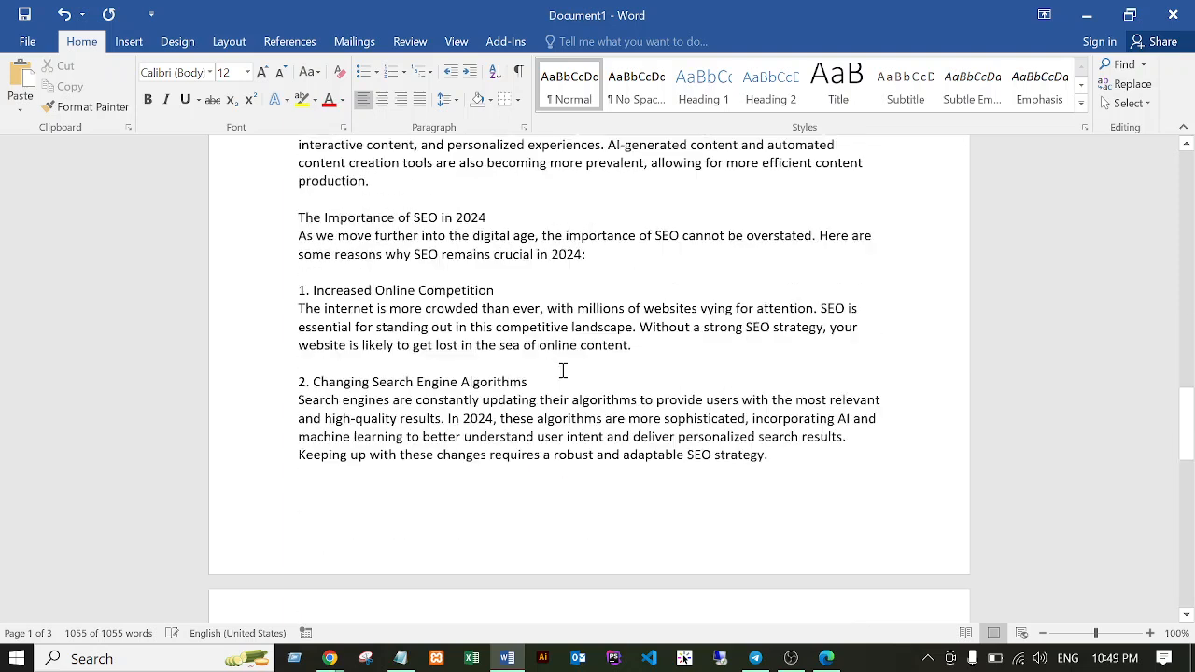
pyautogui.scroll(-13, 560, 378)
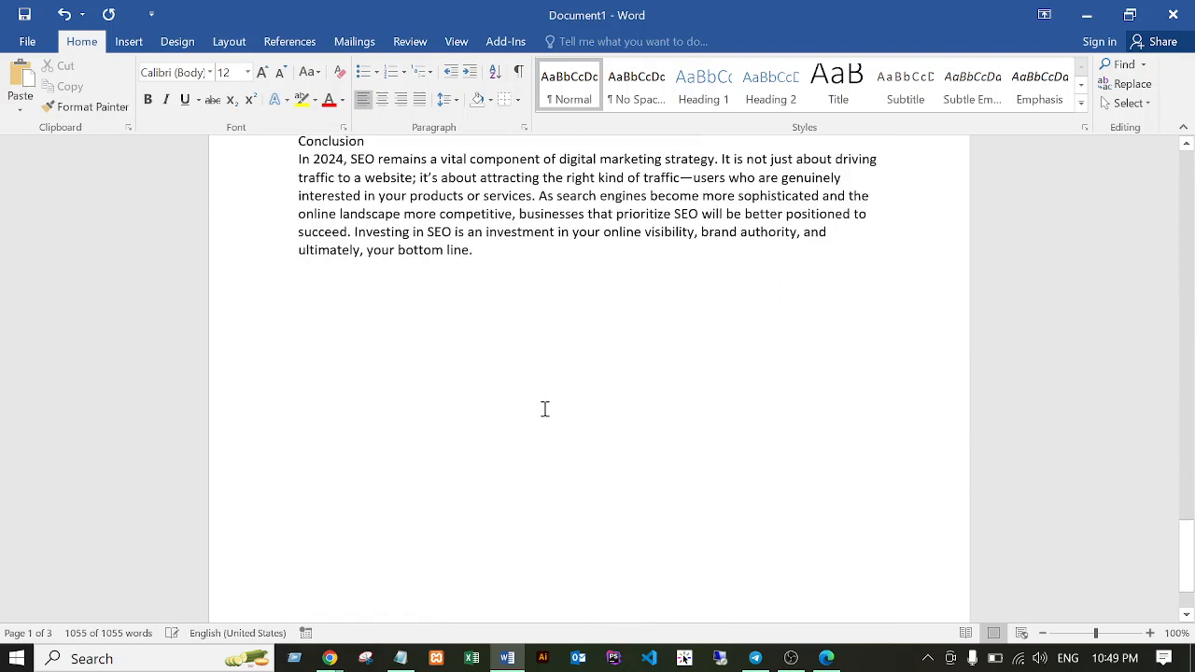
pyautogui.scroll(5, 551, 409)
pyautogui.scroll(20, 552, 411)
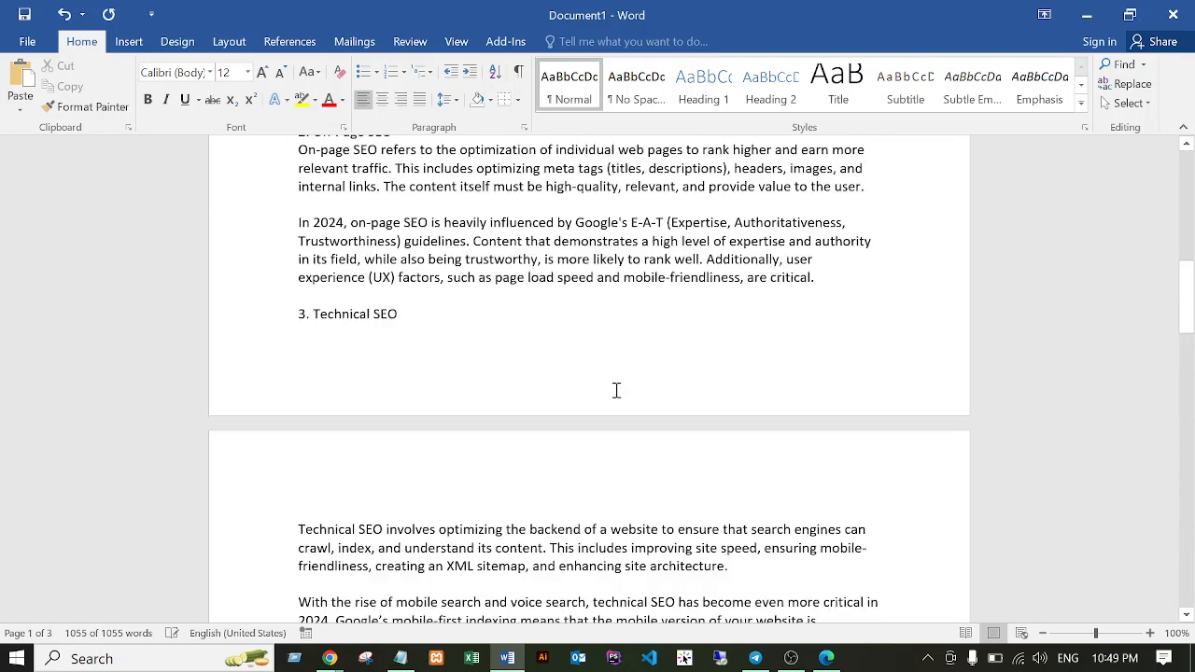
pyautogui.scroll(8, 511, 352)
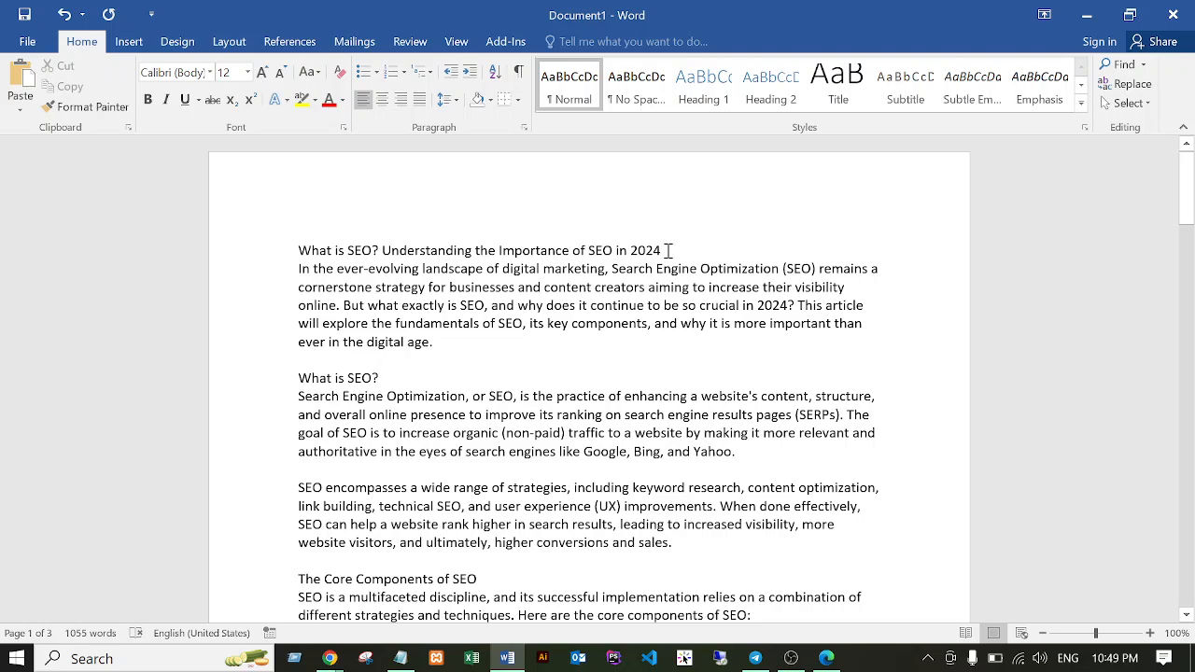
# Cut the entire article from the document and paste it into the blank Notepad file.
pyautogui.hotkey('ctrl', 'a')
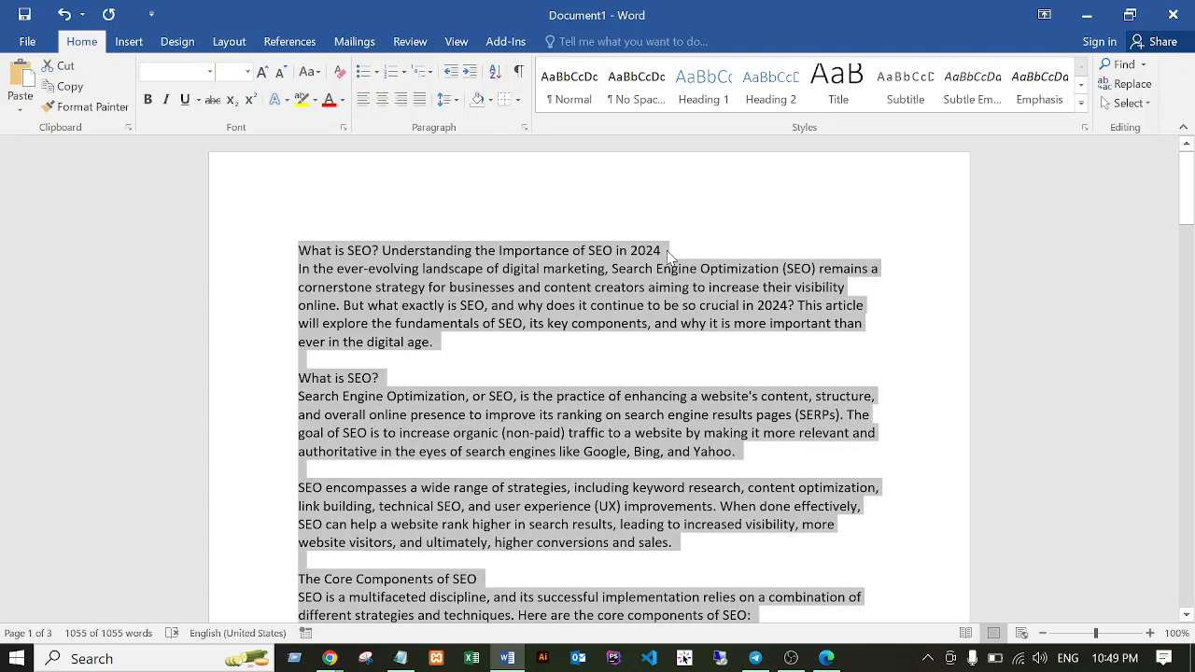
pyautogui.hotkey('ctrl', 'x')
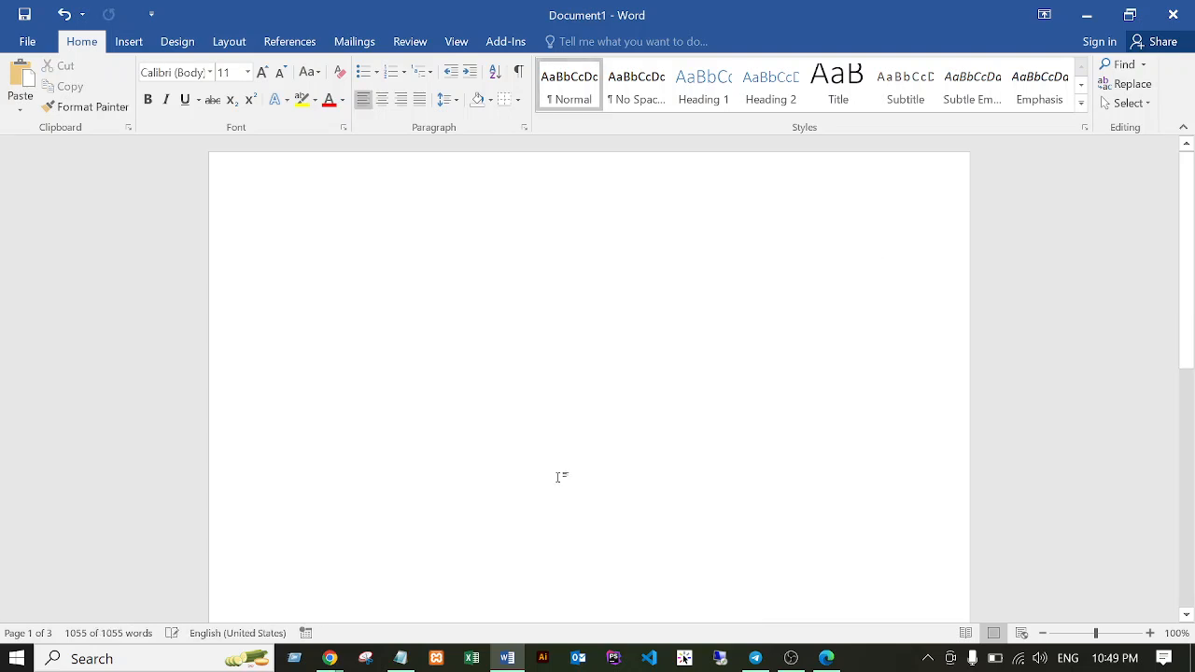
pyautogui.click(403, 656)
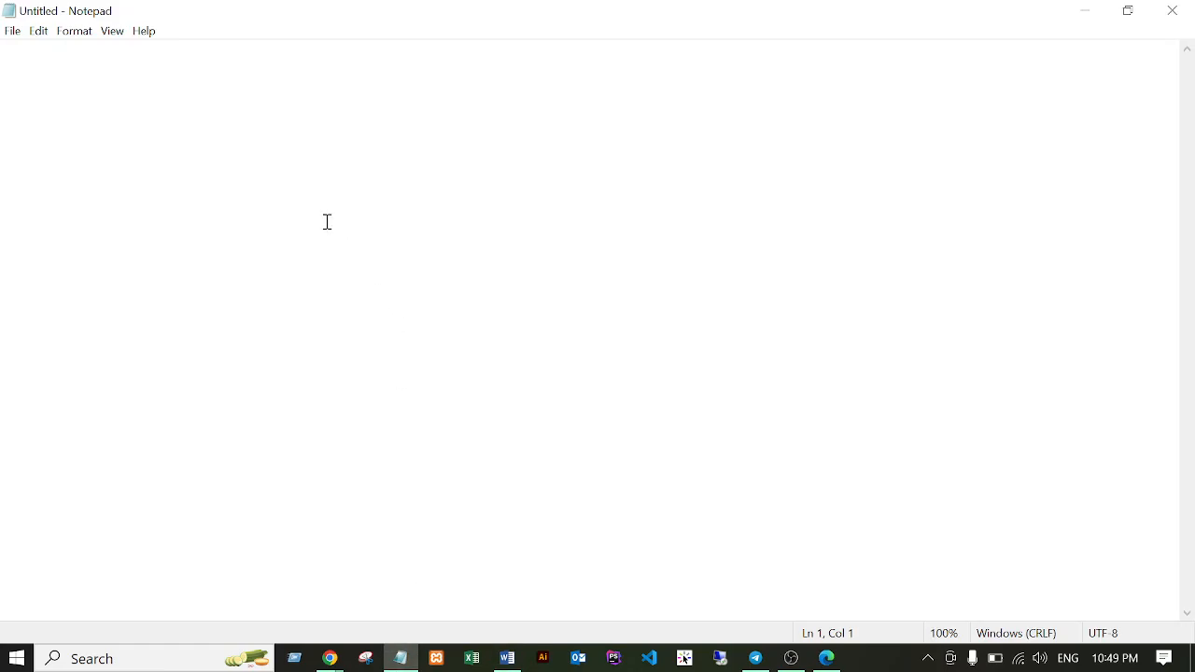
pyautogui.hotkey('ctrl', 'v')
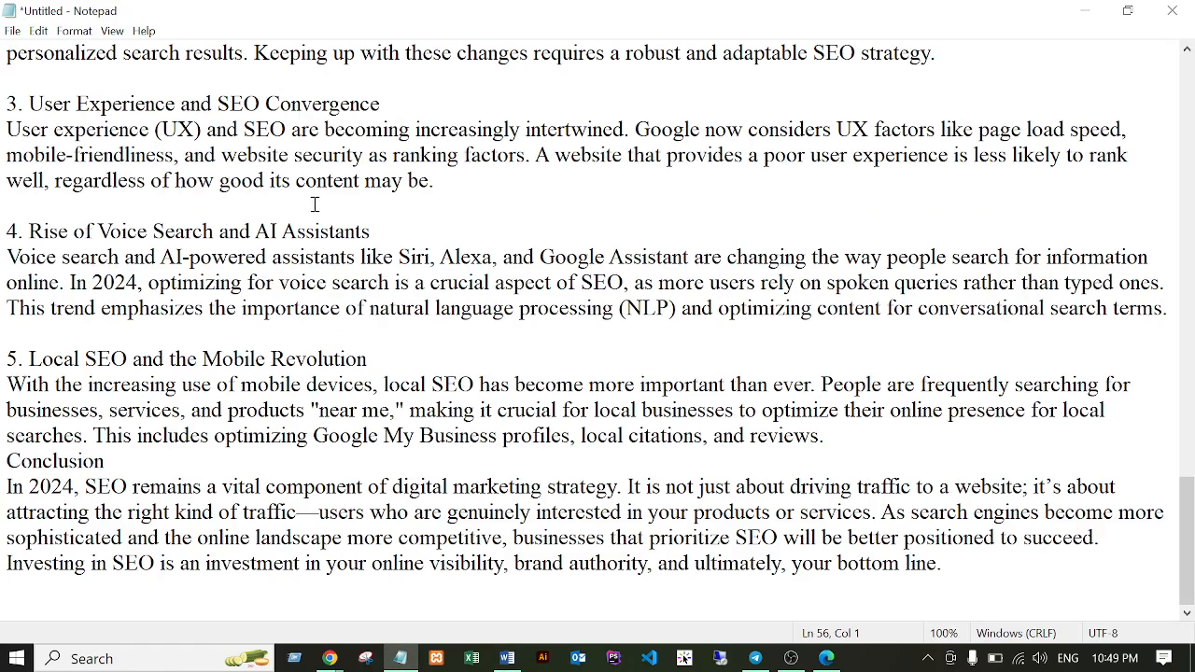
pyautogui.scroll(20, 315, 203)
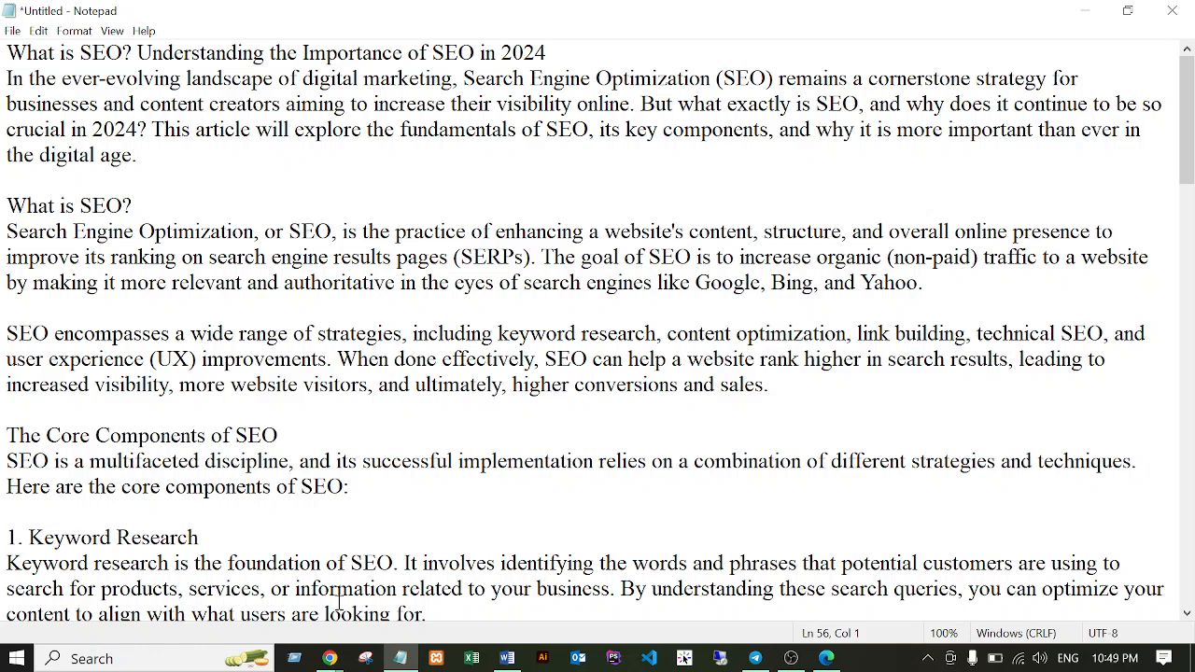
# Switch to the WordPress Add New Post page in Chrome and paste the article into the post body.
pyautogui.moveTo(331, 660)
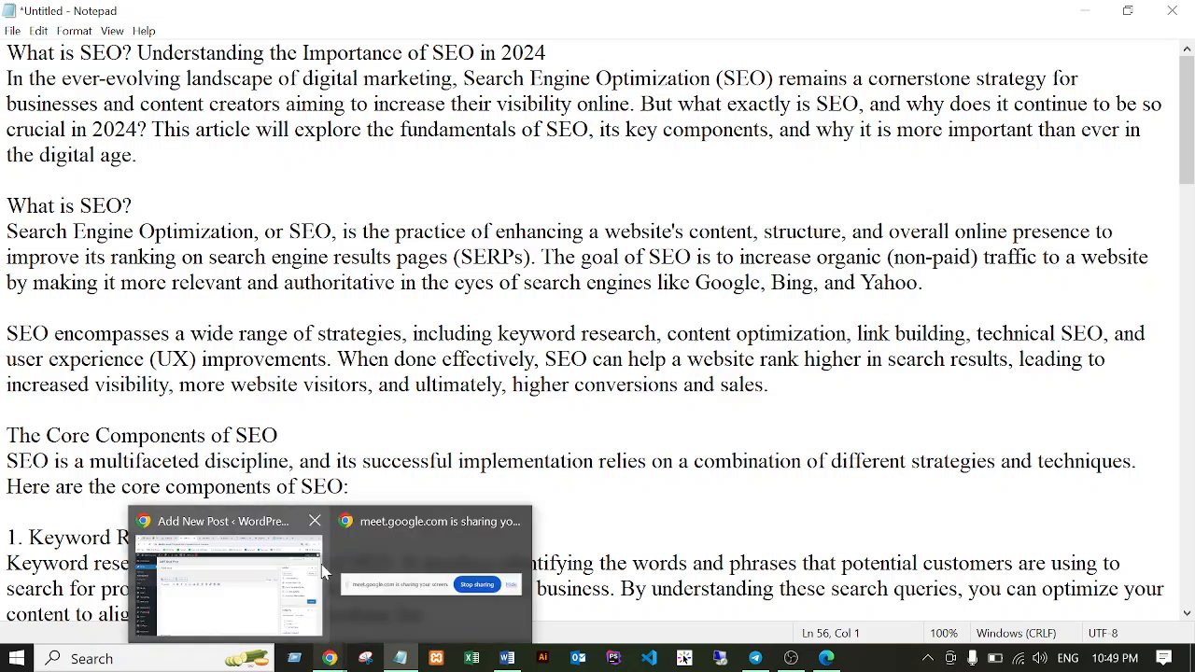
pyautogui.click(241, 580)
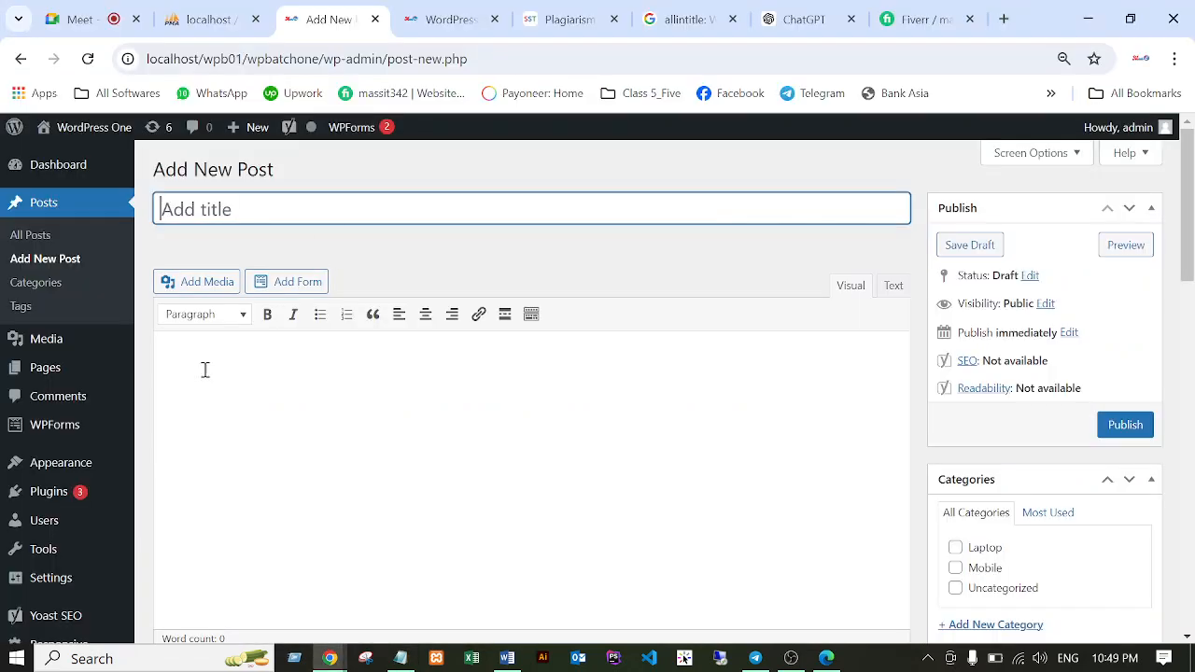
pyautogui.click(182, 338)
pyautogui.scroll(-4, 498, 404)
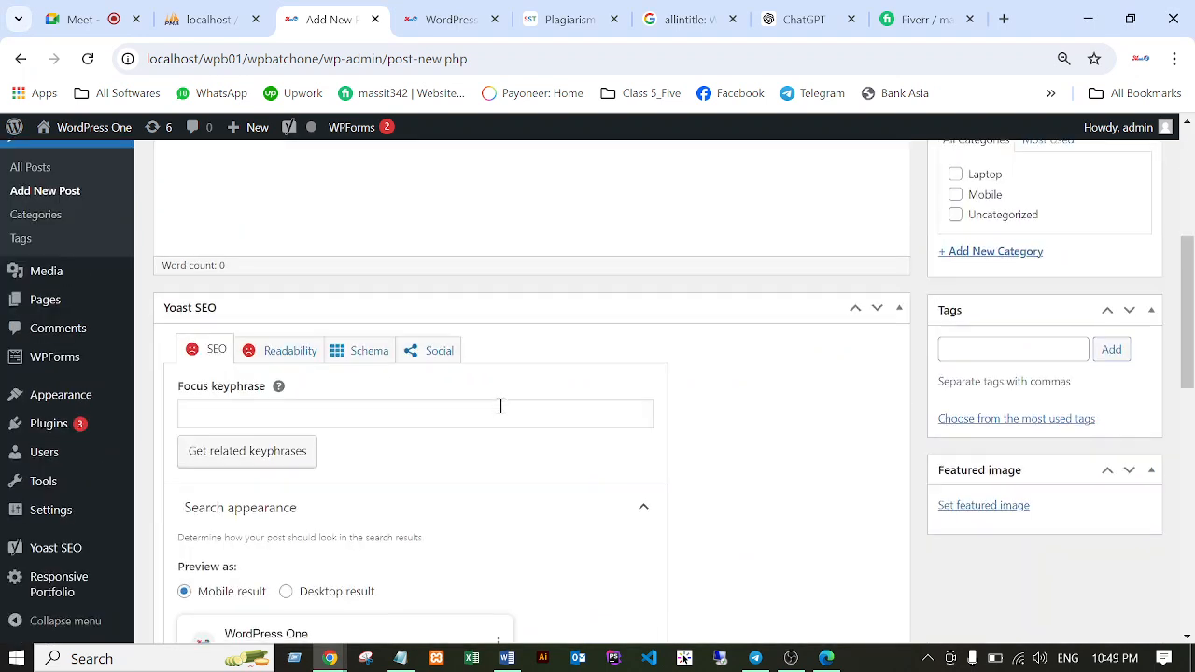
pyautogui.scroll(4, 499, 405)
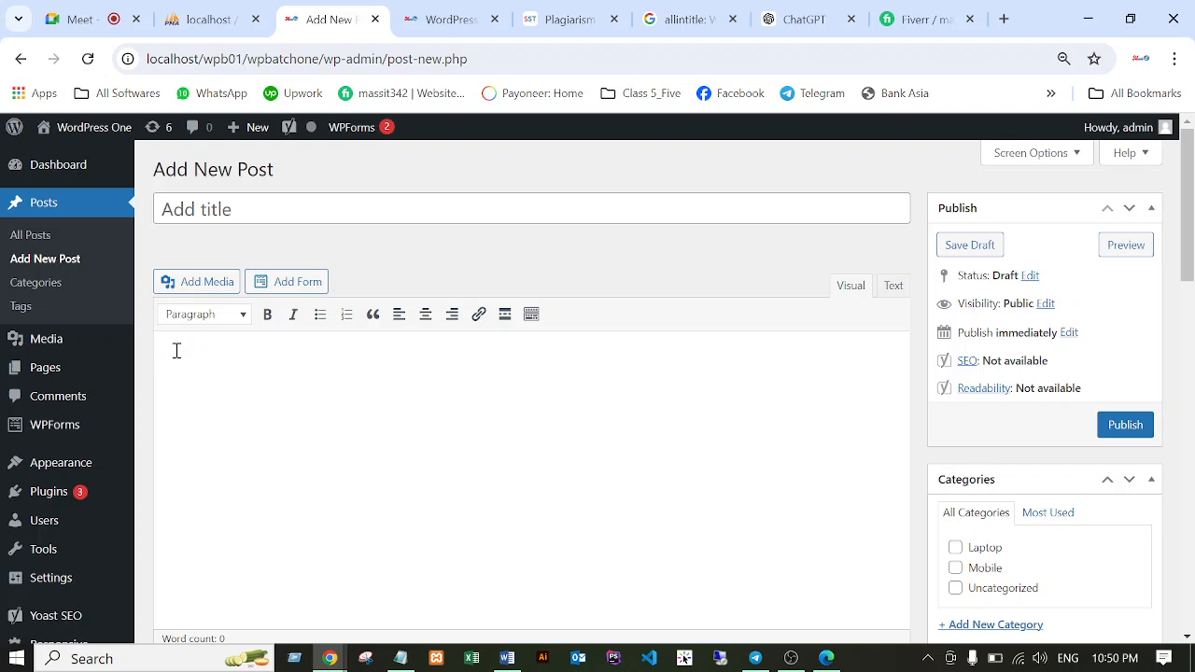
pyautogui.hotkey('ctrl', 'v')
pyautogui.scroll(20, 222, 362)
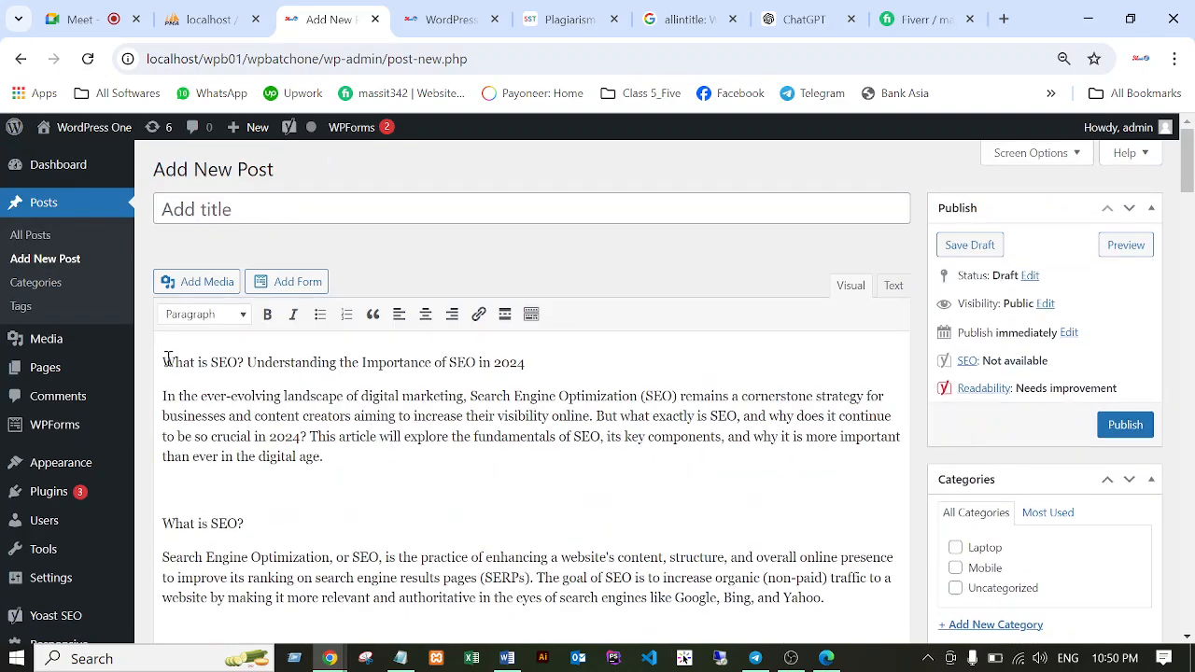
# Move the headline "What is SEO? Understanding the Importance of SEO in 2024" from the post body into the post title, removing its leftover line.
pyautogui.moveTo(164, 361); pyautogui.dragTo(560, 354)
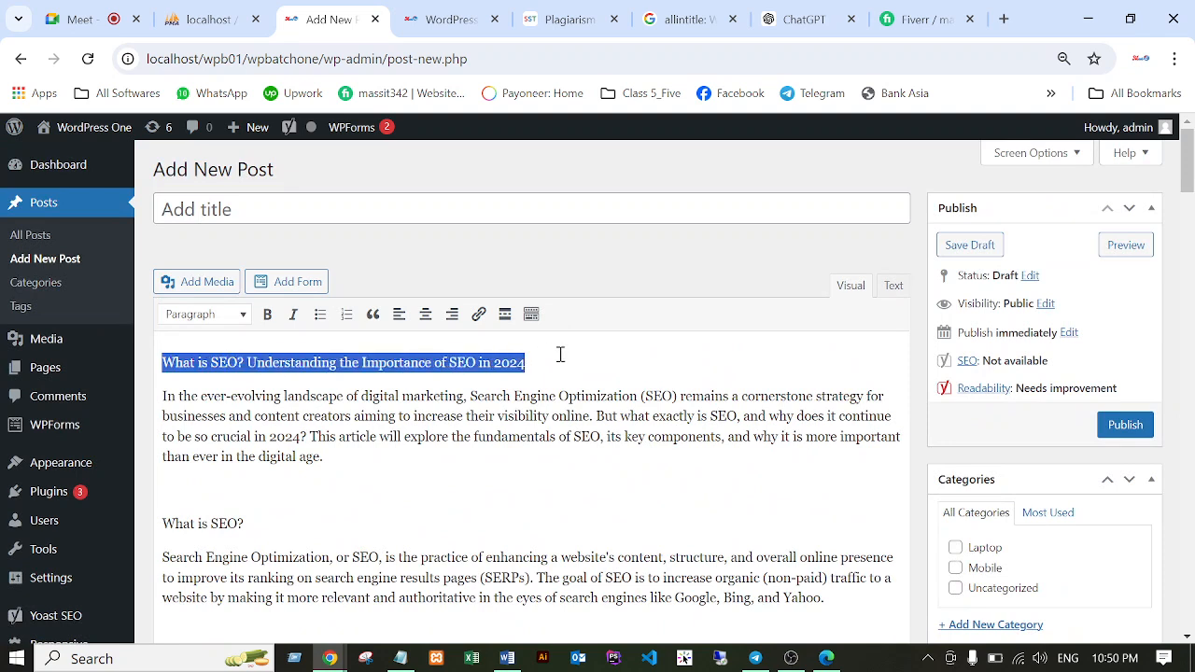
pyautogui.hotkey('ctrl', 'x')
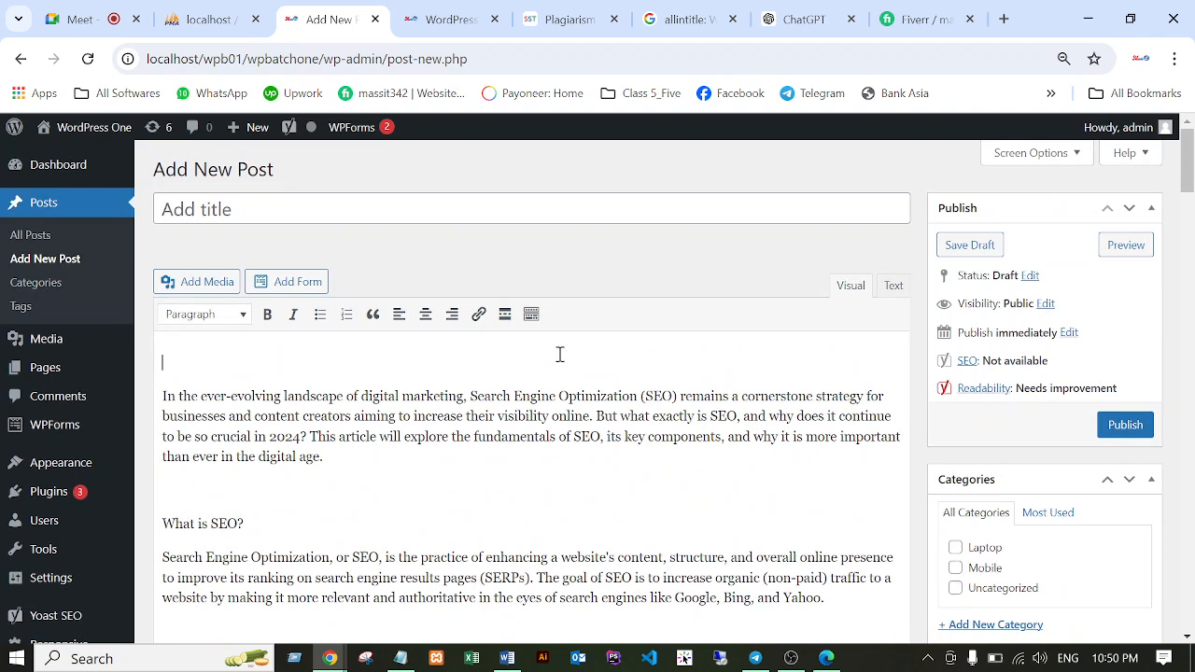
pyautogui.press('BackSpace')
pyautogui.click(217, 210)
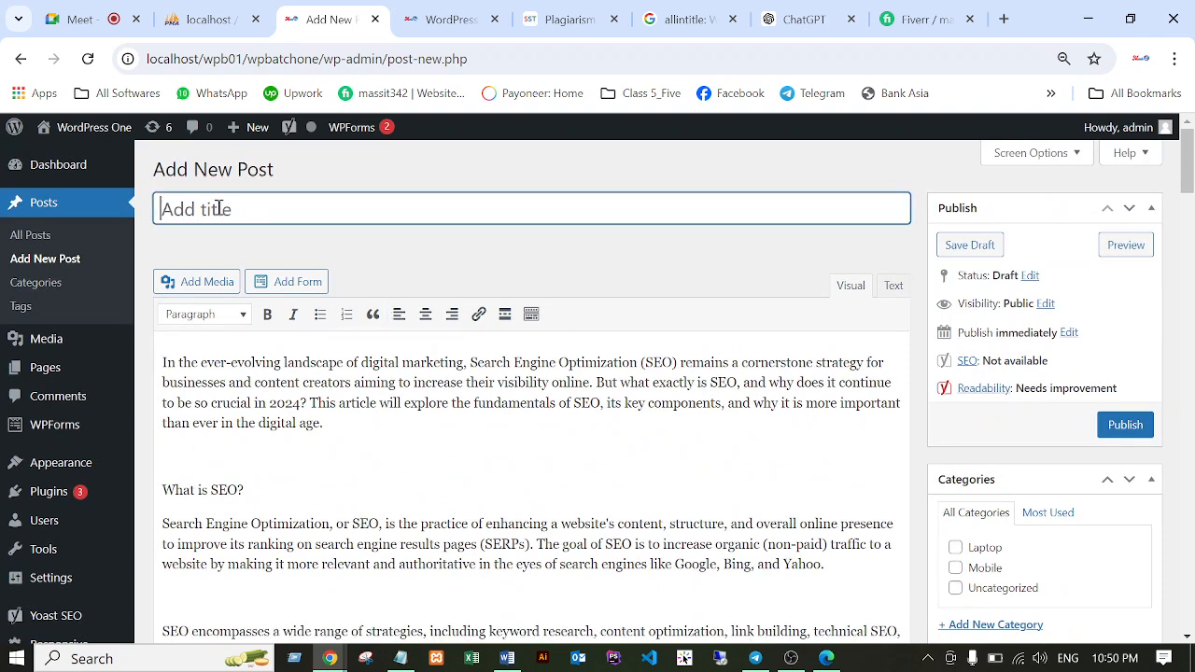
pyautogui.hotkey('ctrl', 'v')
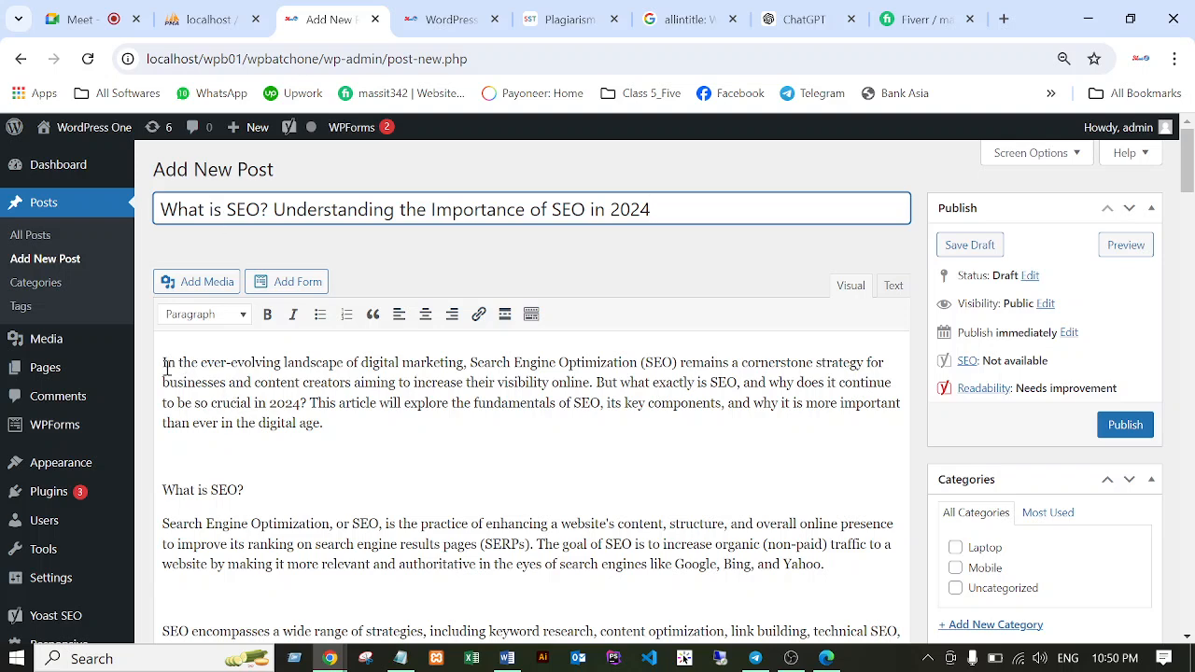
# Remove the blank lines from the introduction through the "What is SEO?" and "The Core Components of SEO" sections, up to "Keyword Research".
pyautogui.click(165, 469)
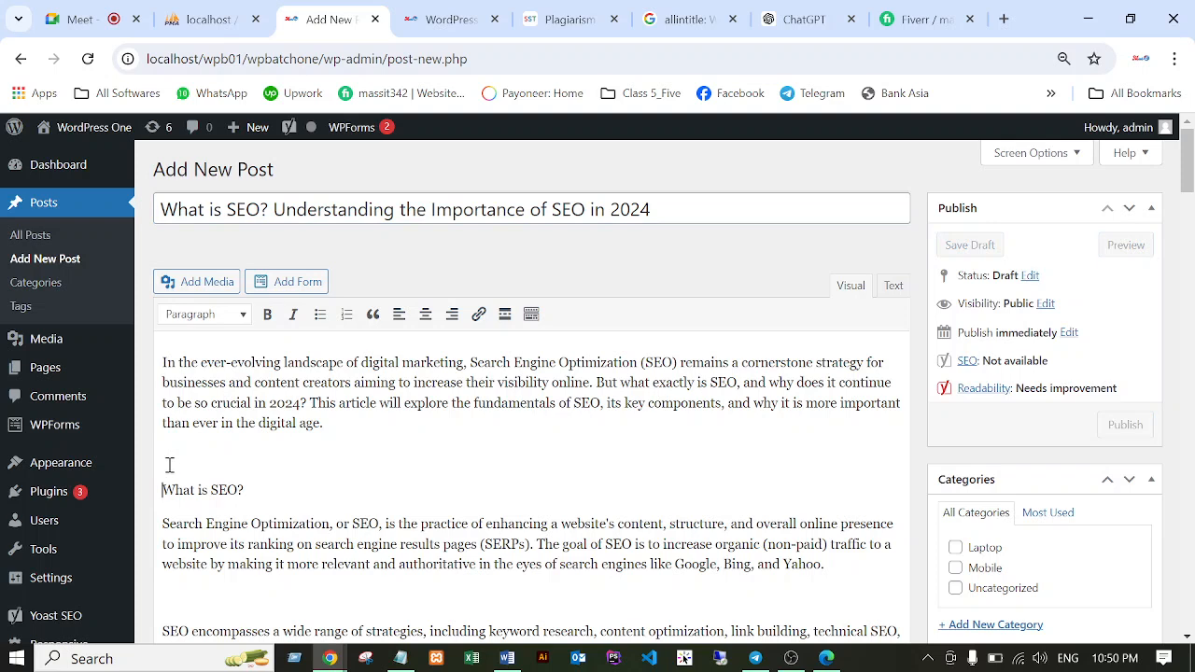
pyautogui.press('BackSpace')
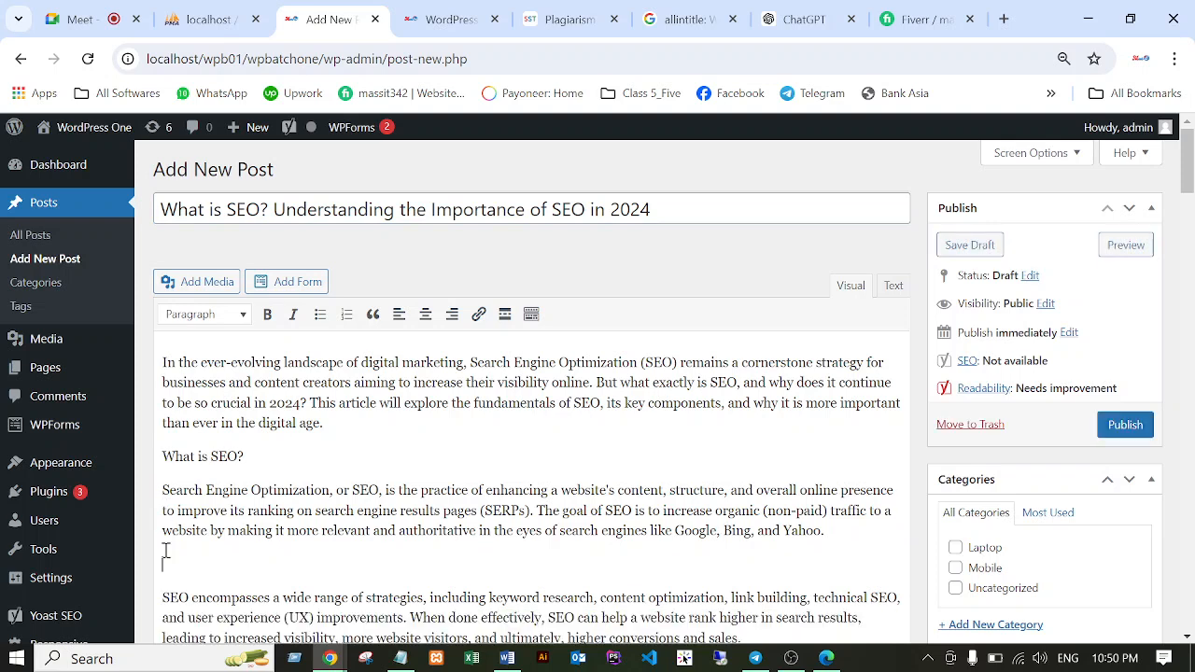
pyautogui.press('BackSpace')
pyautogui.scroll(-2, 233, 551)
pyautogui.click(162, 448)
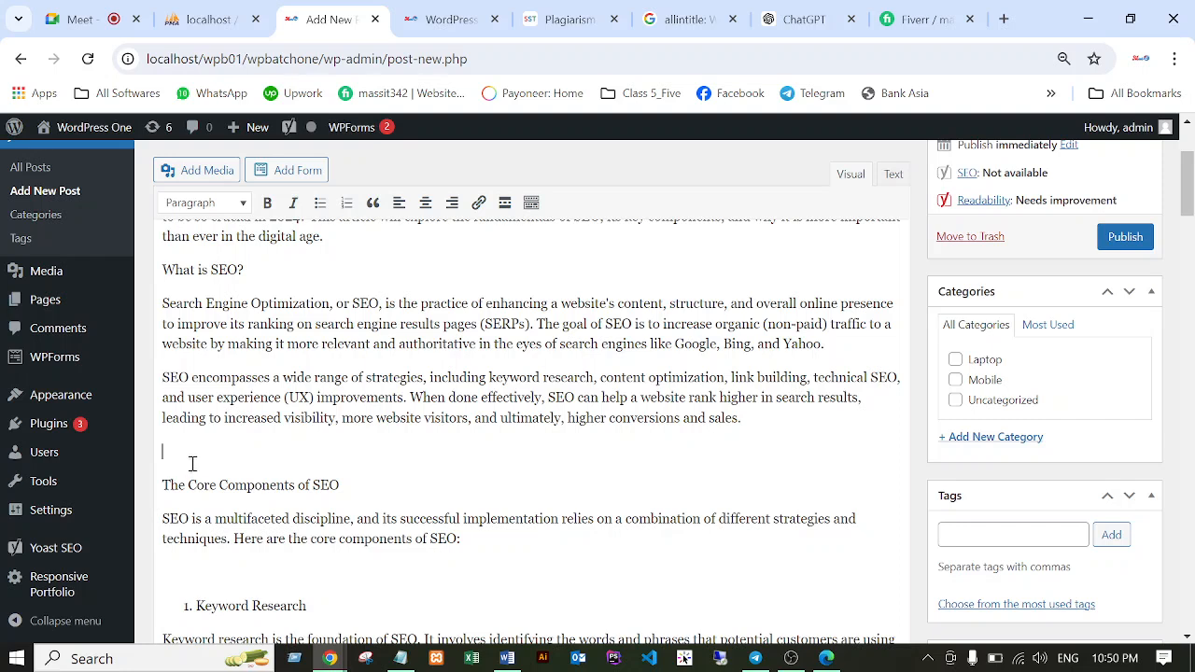
pyautogui.press('Delete')
pyautogui.click(160, 524)
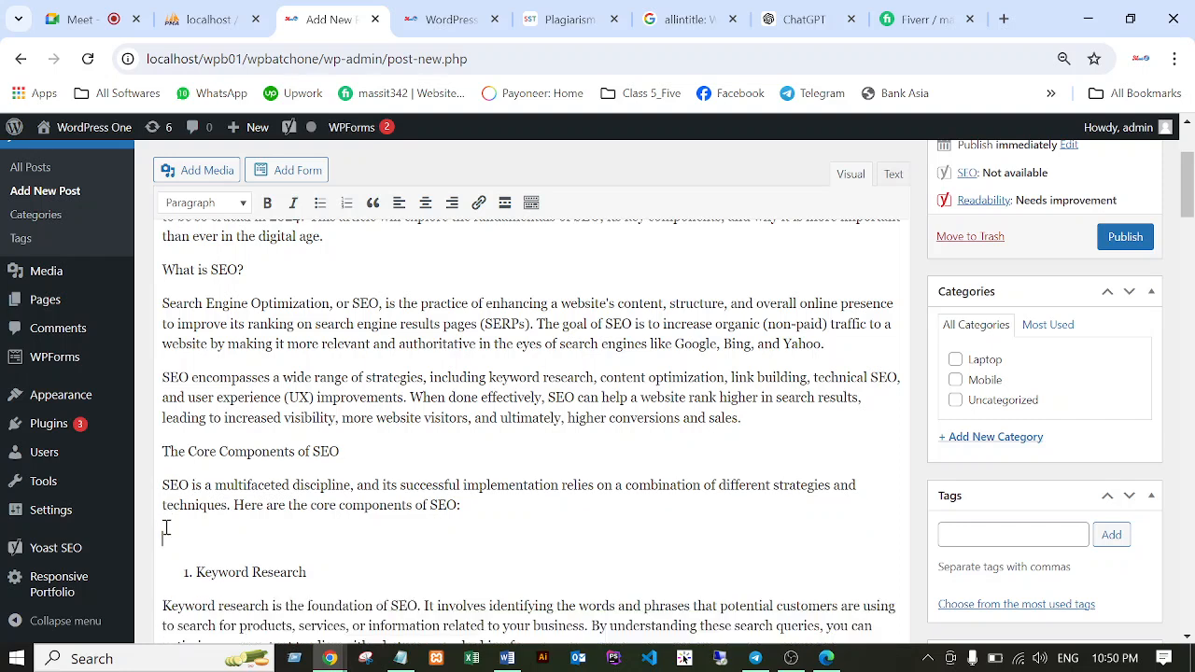
pyautogui.press('Delete')
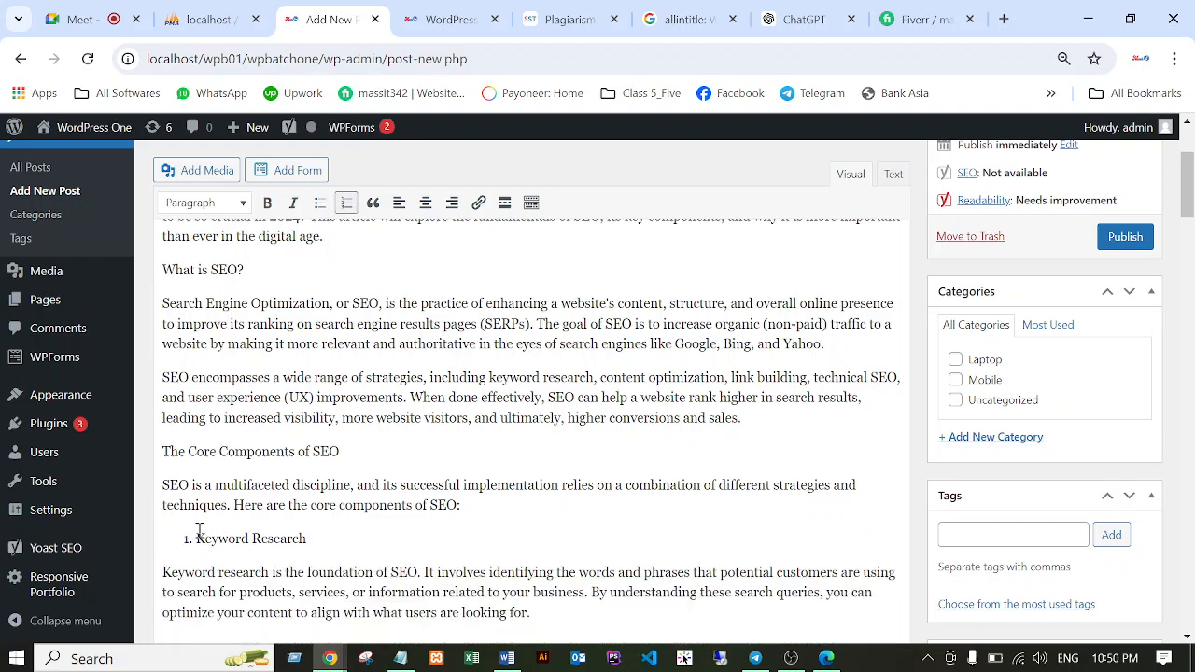
# Delete the blank lines between the two Keyword Research paragraphs and before the "On-Page SEO" heading.
pyautogui.scroll(-4, 196, 527)
pyautogui.scroll(2, 197, 480)
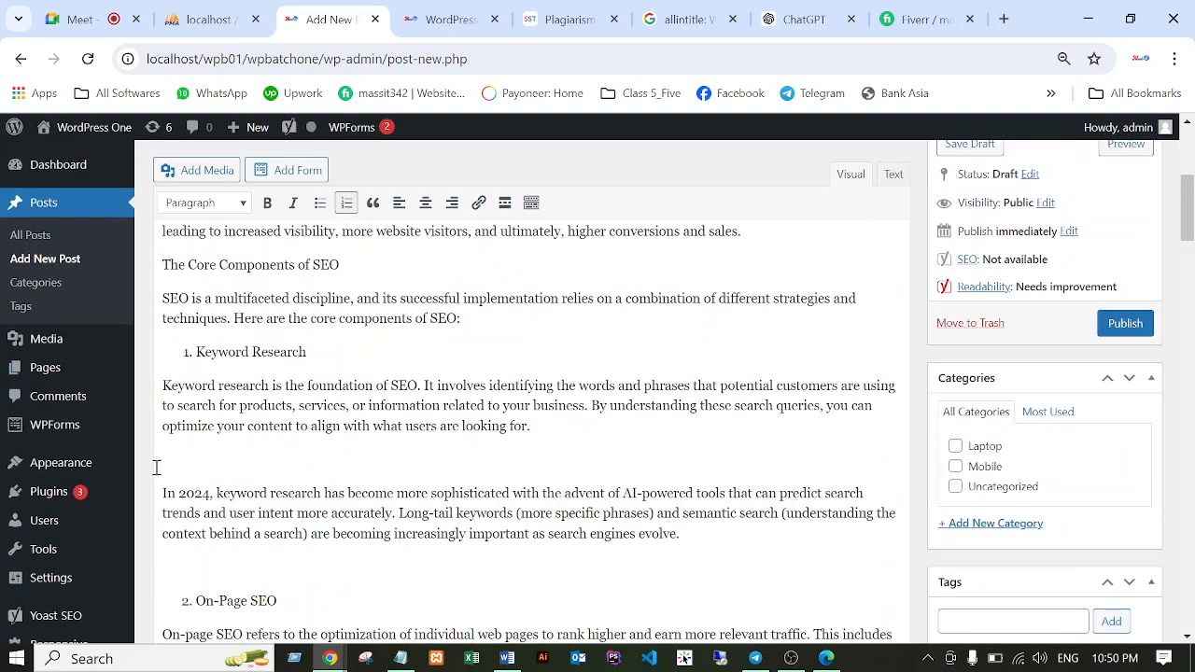
pyautogui.click(157, 464)
pyautogui.press('Delete')
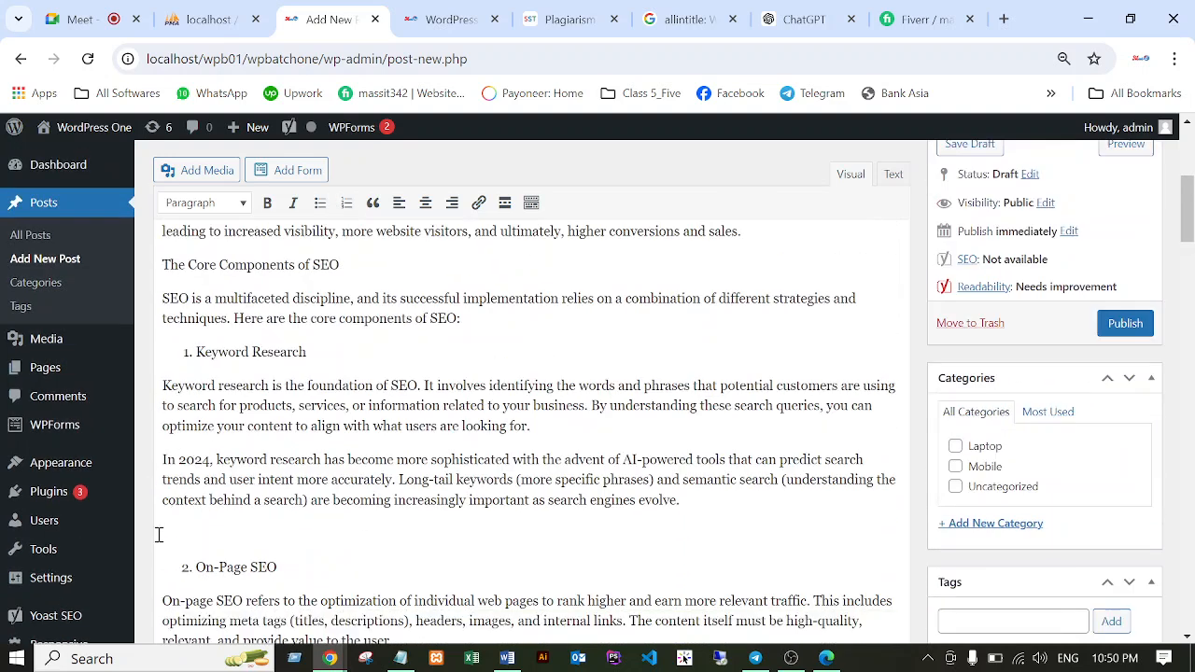
pyautogui.press('Delete')
# Delete the blank lines between the two On-Page SEO paragraphs and before the "Technical SEO" heading.
pyautogui.scroll(-2, 196, 530)
pyautogui.click(160, 454)
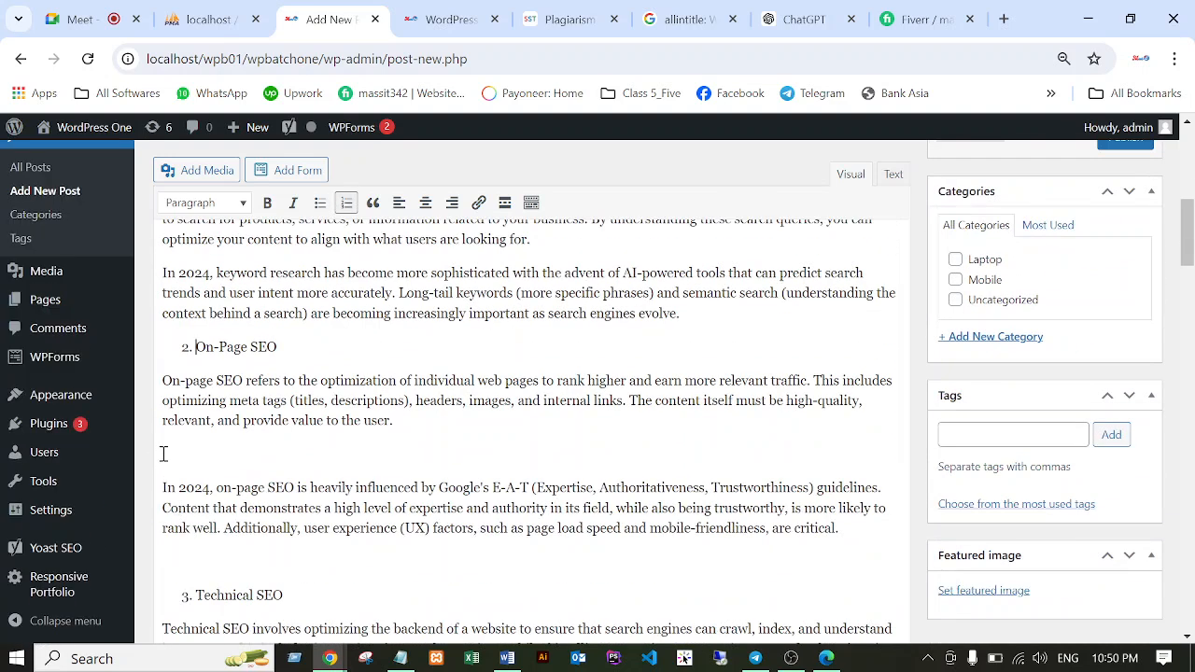
pyautogui.press('Delete')
pyautogui.scroll(-1, 228, 478)
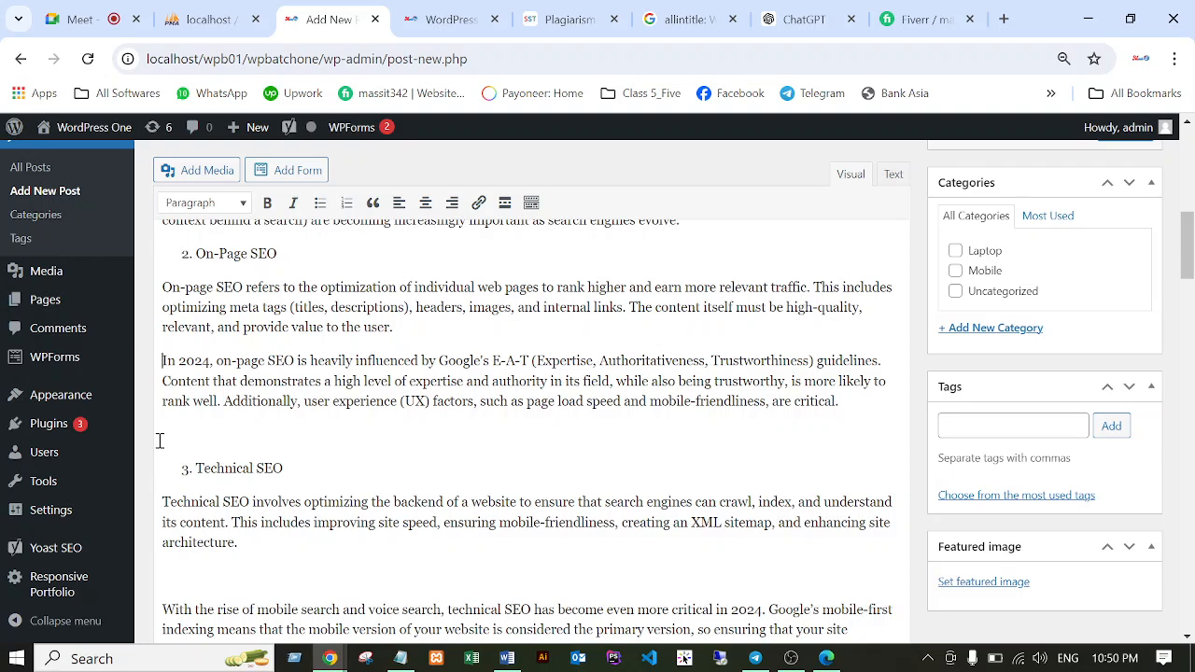
pyautogui.click(160, 441)
pyautogui.press('Delete')
# Delete the blank lines between the two Technical SEO paragraphs and before the "Off-Page SEO" heading.
pyautogui.scroll(-1, 198, 482)
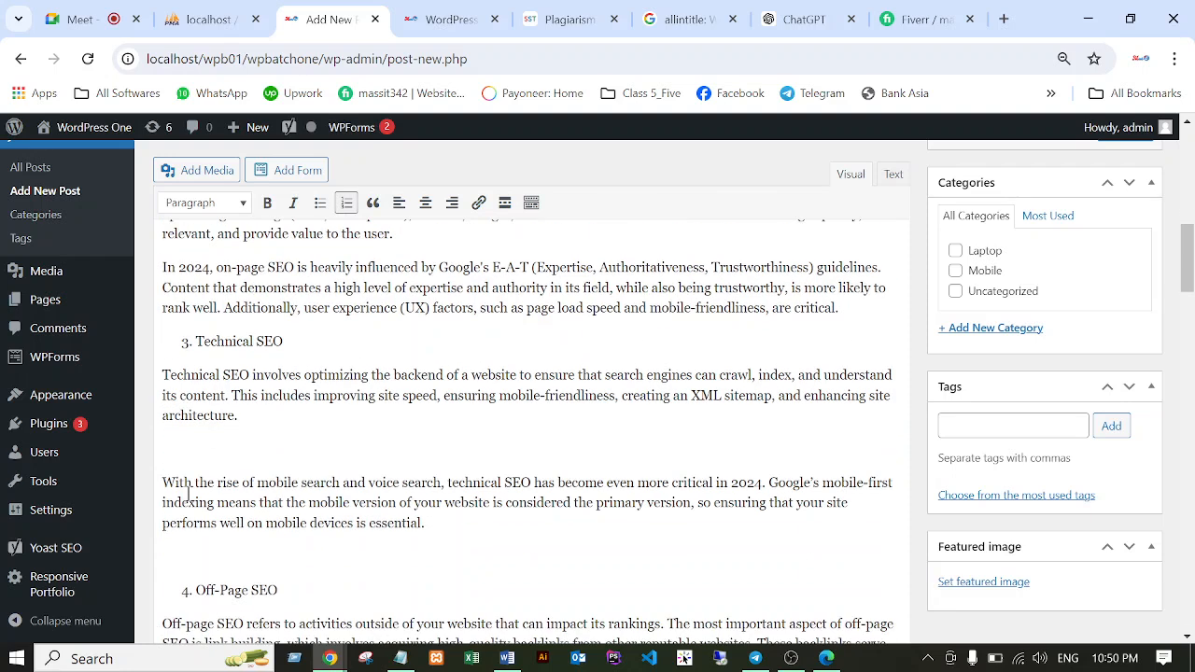
pyautogui.click(161, 450)
pyautogui.press('Delete')
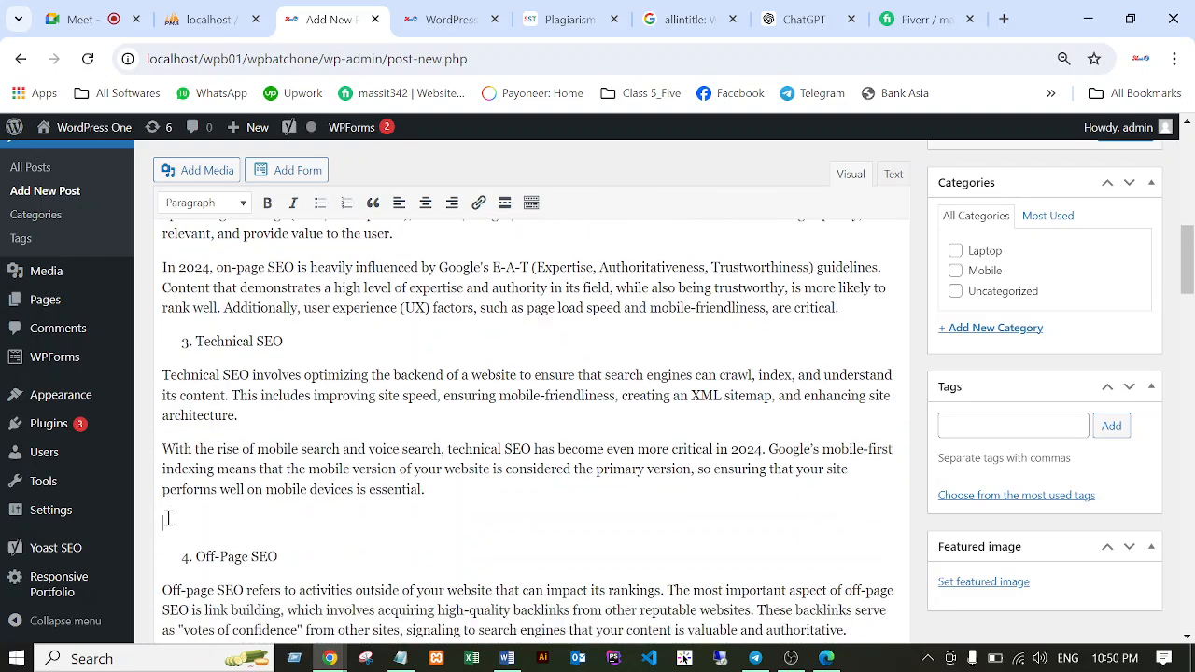
pyautogui.press('Delete')
# Delete the blank lines between the two Off-Page SEO paragraphs and before the "Content Marketing" heading.
pyautogui.scroll(-1, 168, 520)
pyautogui.click(165, 529)
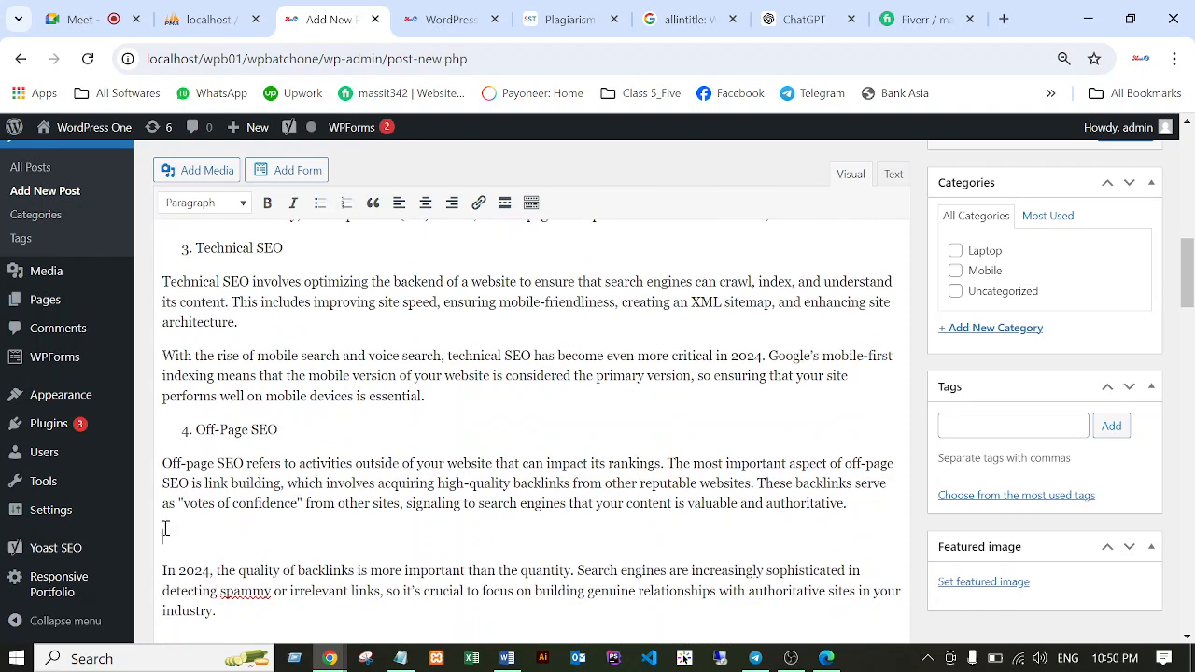
pyautogui.press('Delete')
pyautogui.scroll(-2, 187, 457)
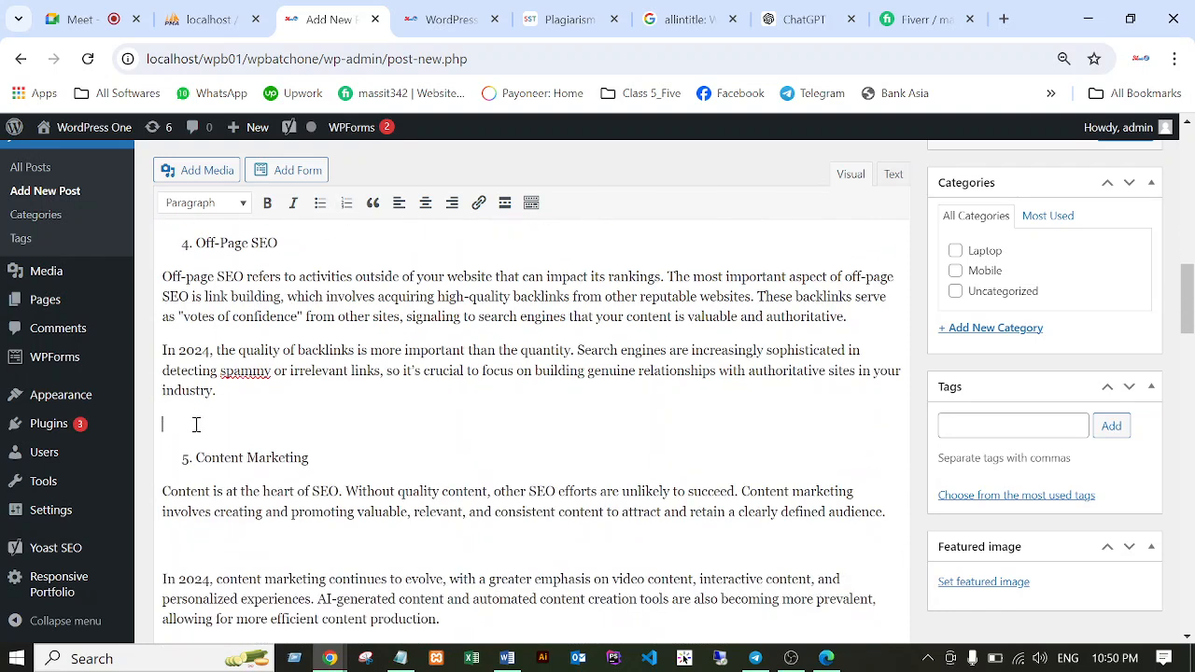
pyautogui.press('Delete')
# Delete the blank lines between the two Content Marketing paragraphs and before "The Importance of SEO in 2024".
pyautogui.scroll(-1, 165, 466)
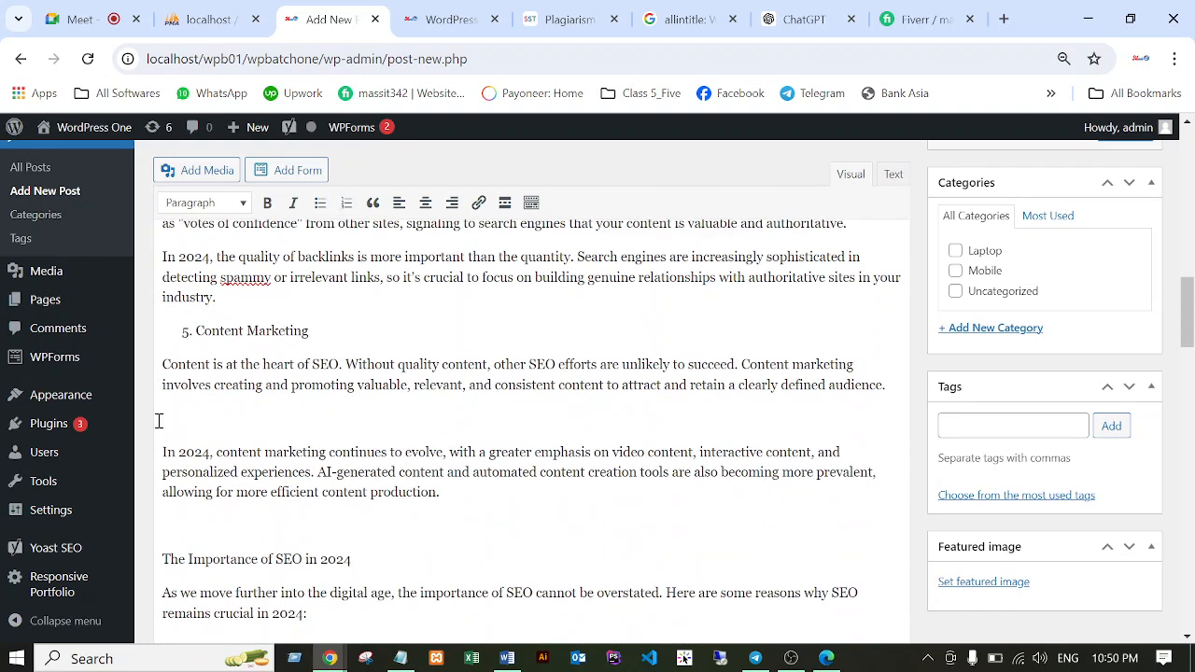
pyautogui.click(158, 421)
pyautogui.press('Delete')
pyautogui.click(162, 475)
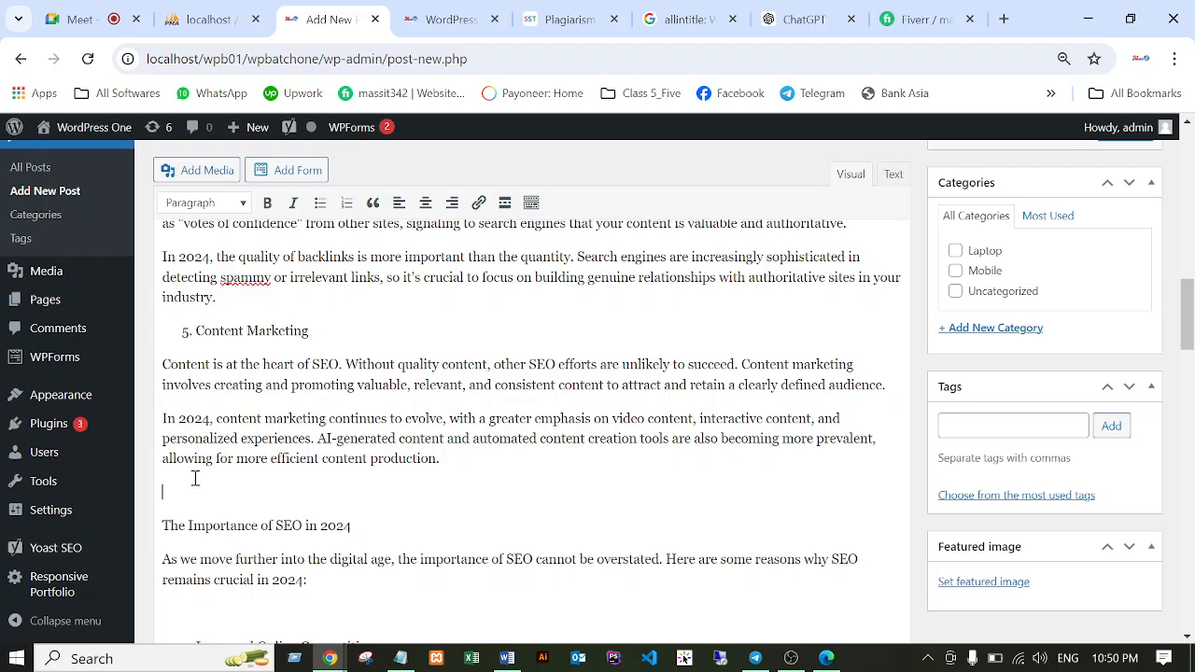
pyautogui.press('Delete')
# Delete the blank lines before the "Increased Online Competition", "Changing Search Engine Algorithms" and "User Experience and SEO Convergence" headings.
pyautogui.scroll(-3, 195, 479)
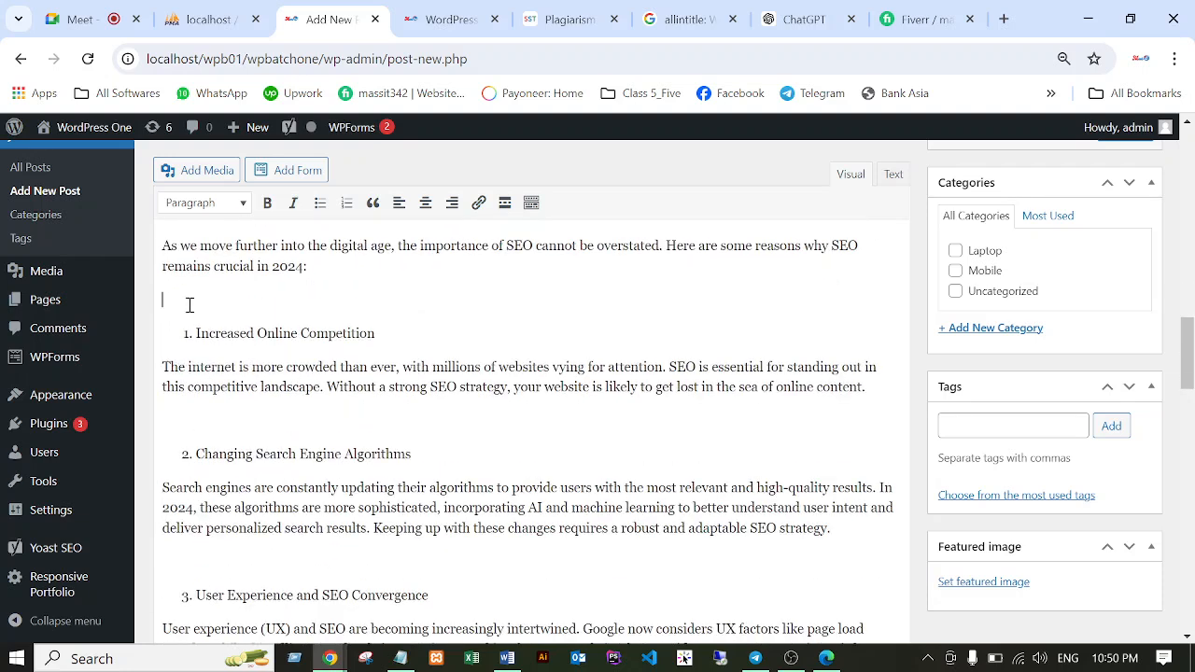
pyautogui.press('Delete')
pyautogui.click(163, 386)
pyautogui.press('Delete')
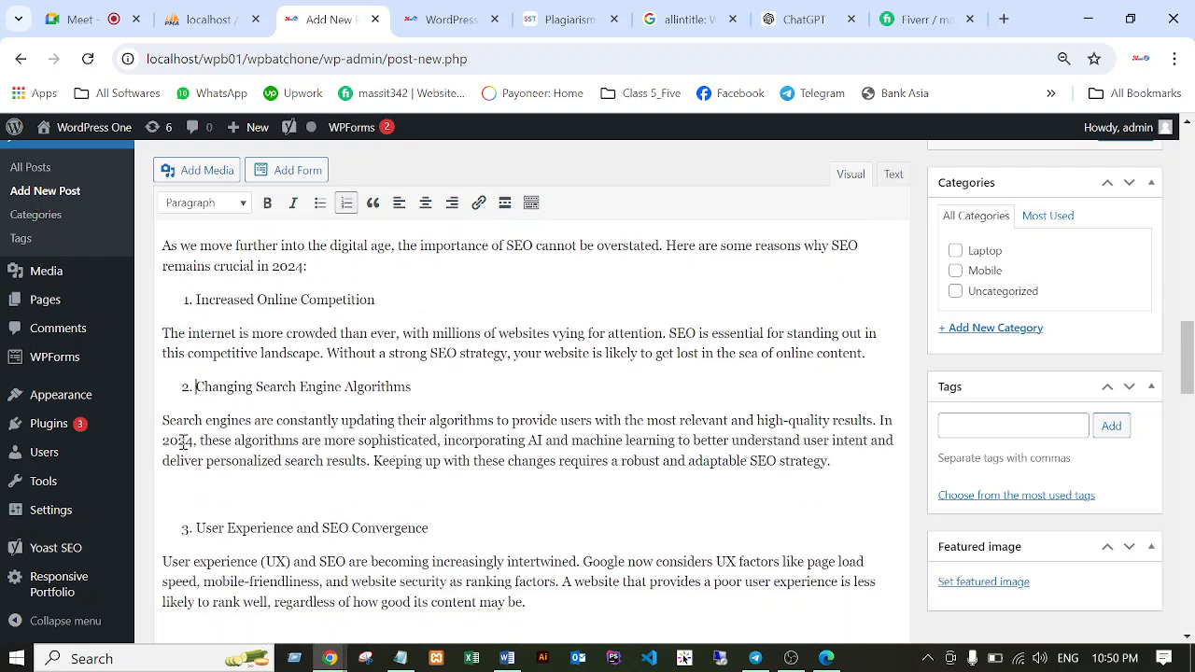
pyautogui.click(157, 489)
pyautogui.press('Delete')
# Delete the blank lines before the "Rise of Voice Search and AI Assistants" and "Local SEO and the Mobile Revolution" headings.
pyautogui.scroll(-2, 165, 421)
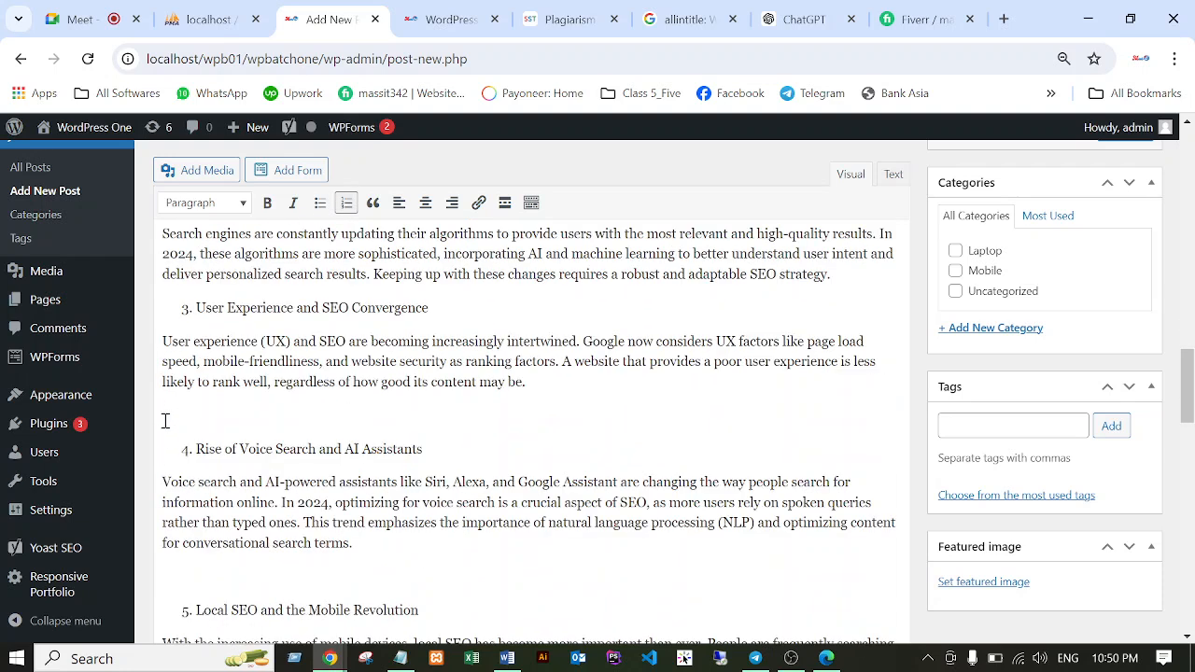
pyautogui.click(165, 421)
pyautogui.press('Delete')
pyautogui.scroll(-1, 159, 467)
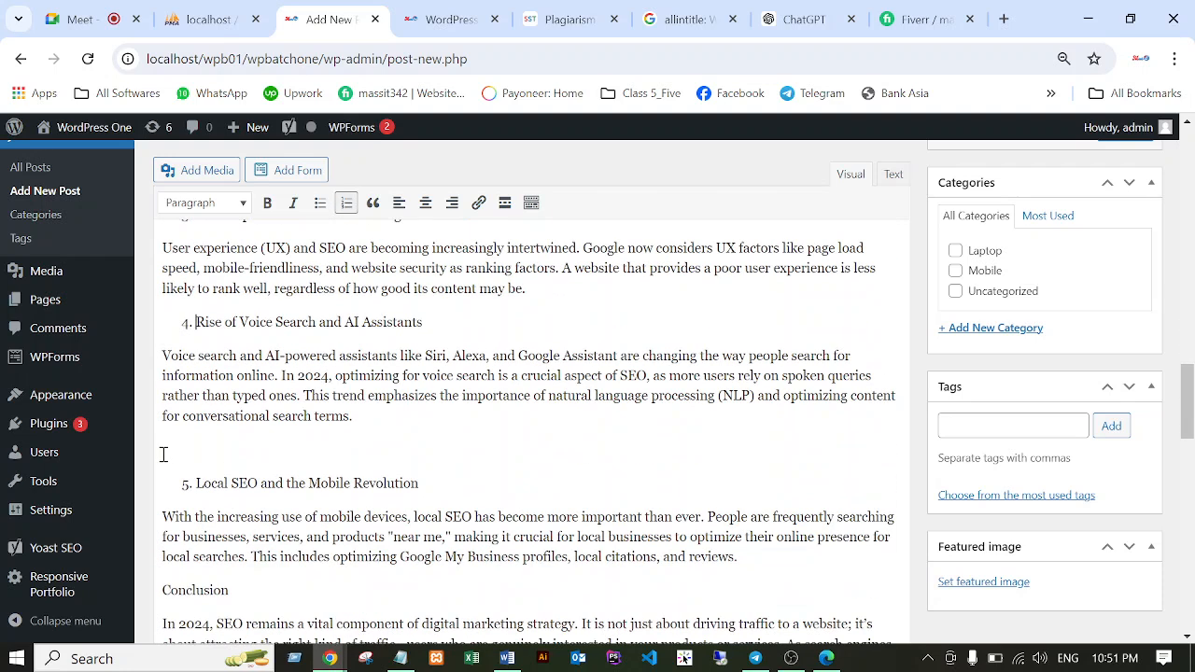
pyautogui.click(164, 454)
pyautogui.press('Delete')
# Review the spacing of the whole post from the conclusion back up to its title.
pyautogui.scroll(-2, 196, 476)
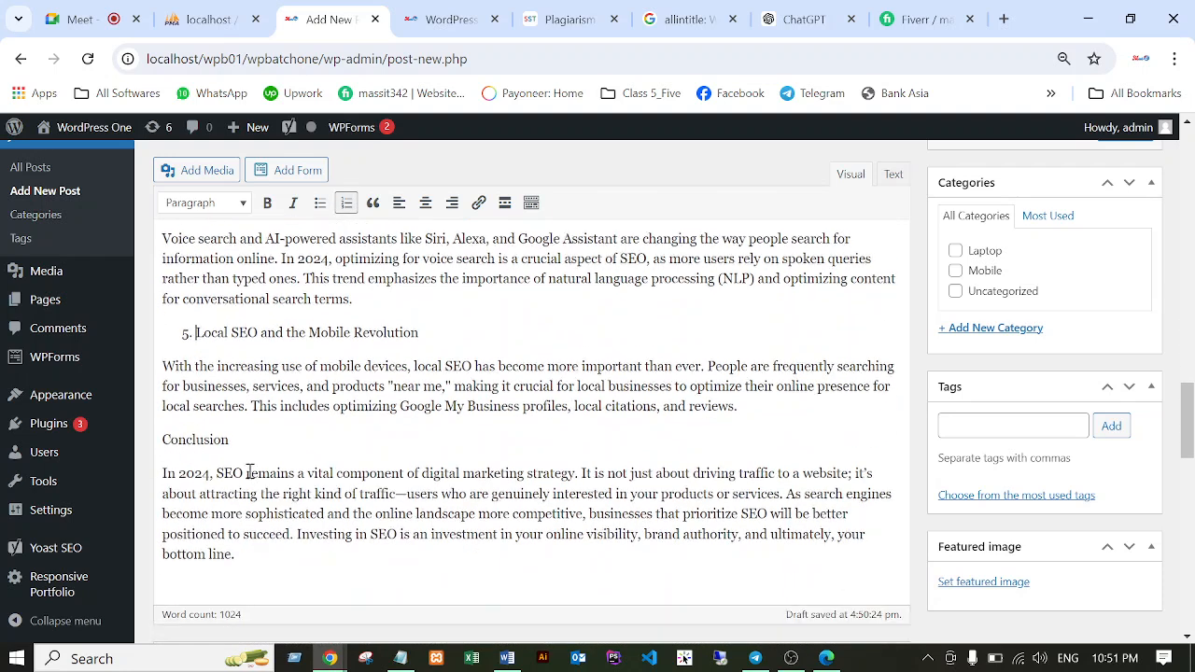
pyautogui.scroll(-3, 249, 472)
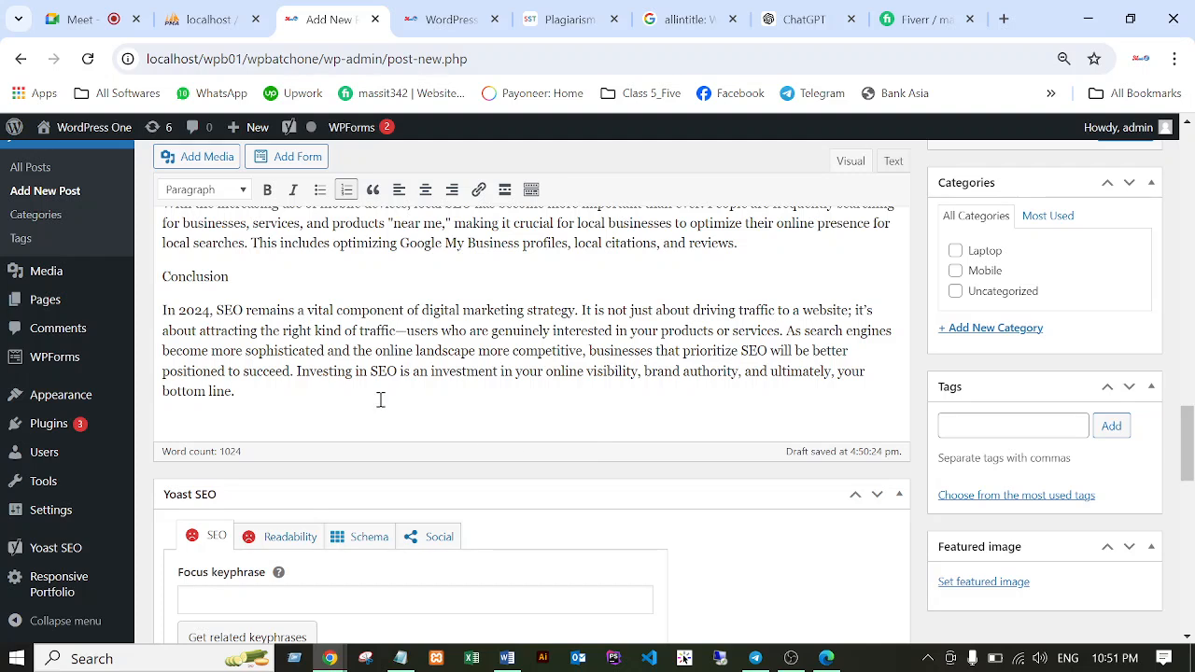
pyautogui.scroll(15, 380, 399)
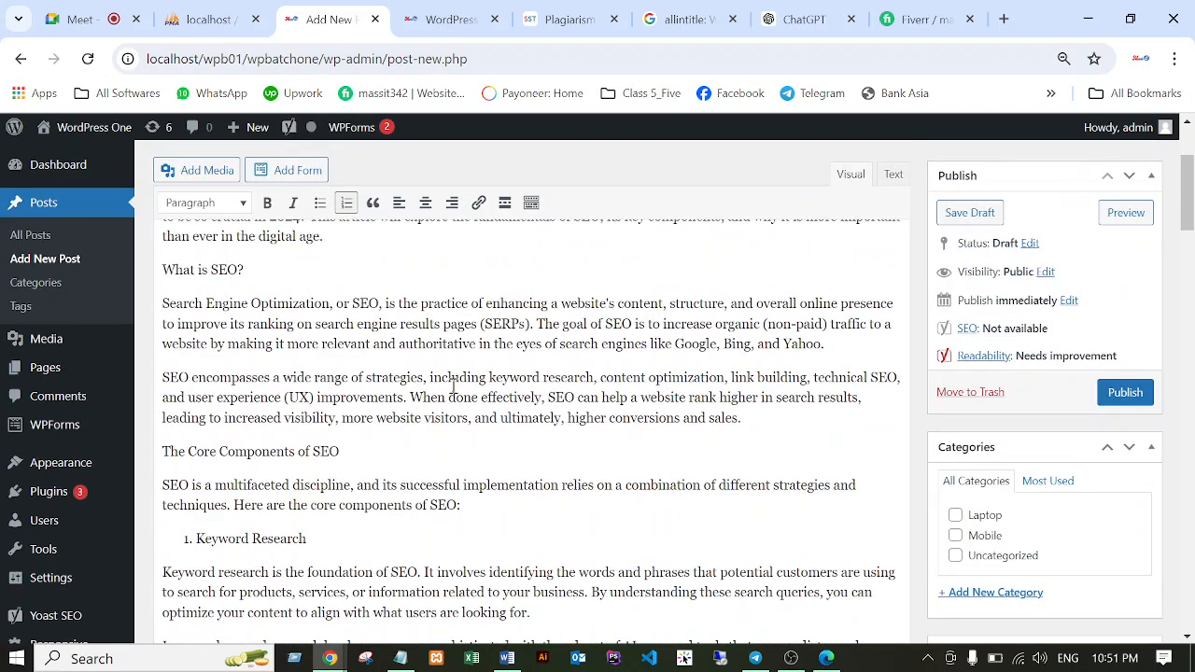
pyautogui.scroll(3, 453, 386)
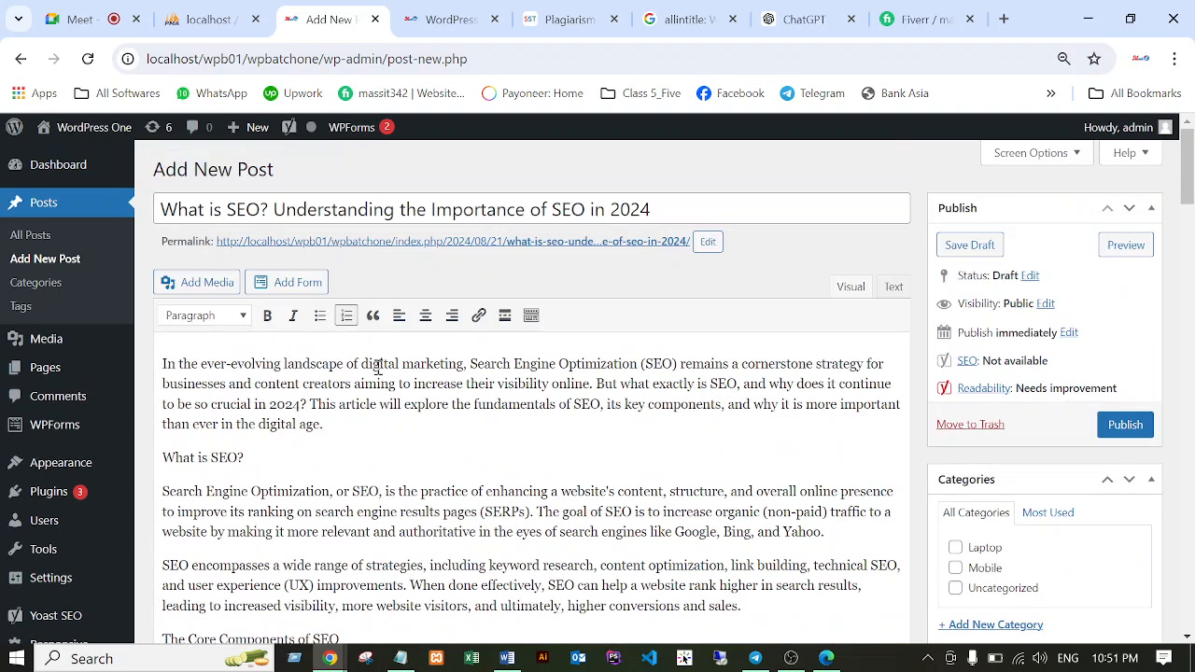
pyautogui.scroll(-1, 378, 364)
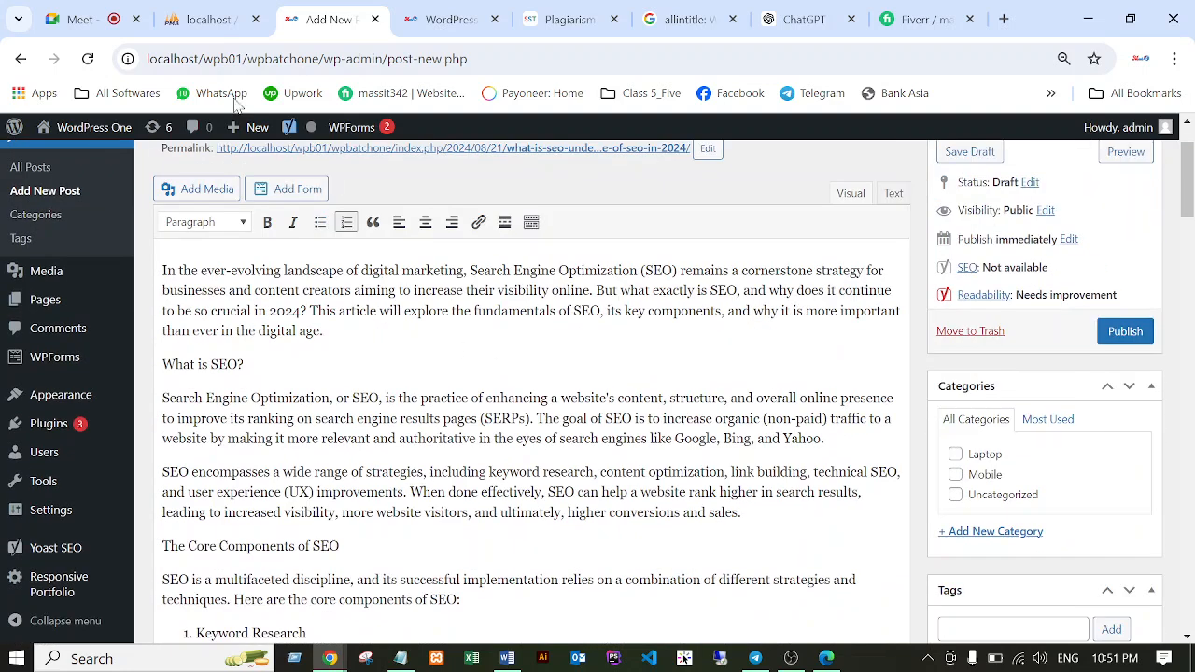
# Switch to the Google Meet call, dismiss the call-ending reminder, and return to the WordPress post.
pyautogui.click(80, 22)
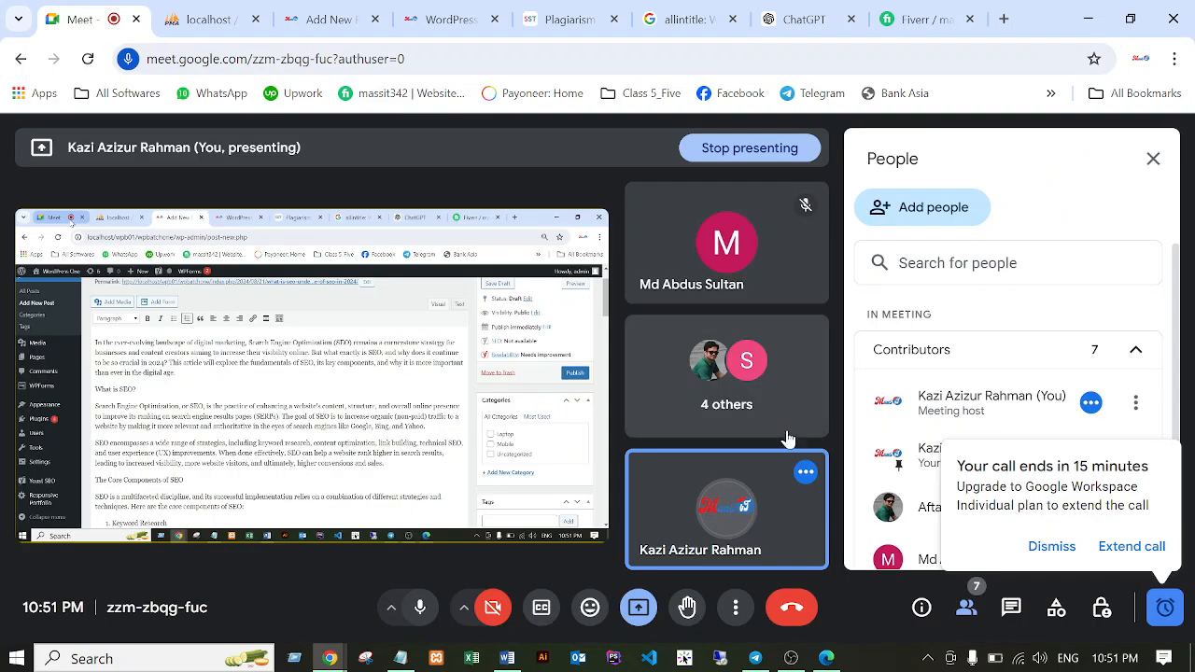
pyautogui.click(1046, 548)
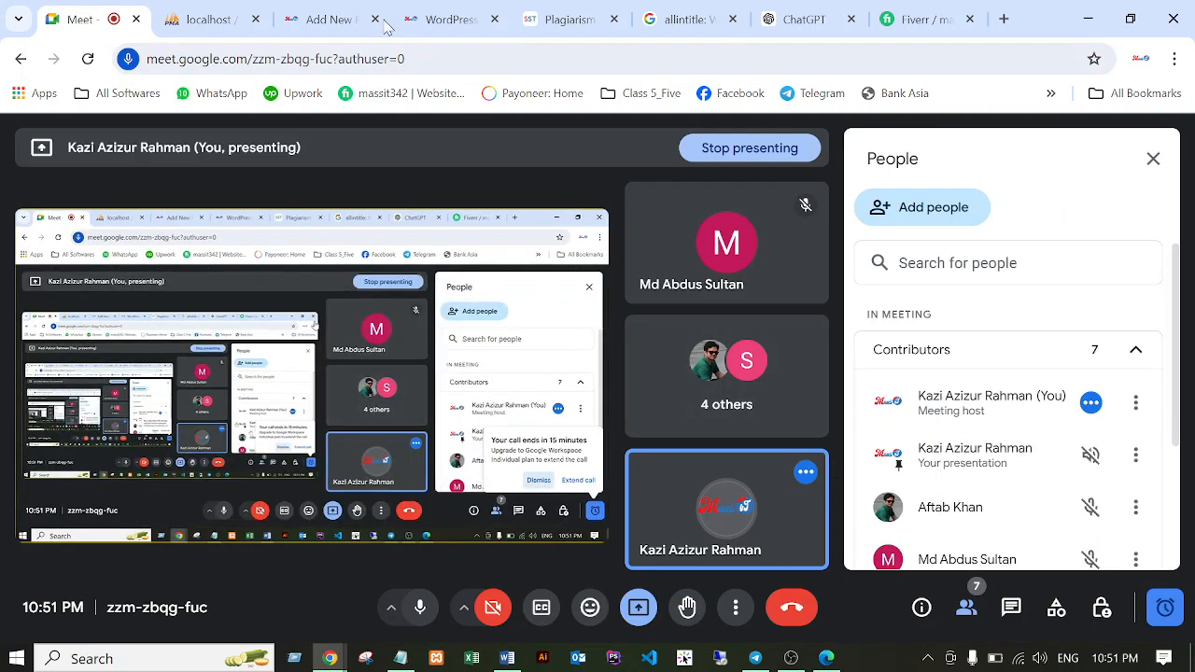
pyautogui.click(322, 19)
# Examine the Yoast SEO settings below the article, including the focus keyphrase, search preview, SEO title, slug and meta description.
pyautogui.scroll(-7, 633, 394)
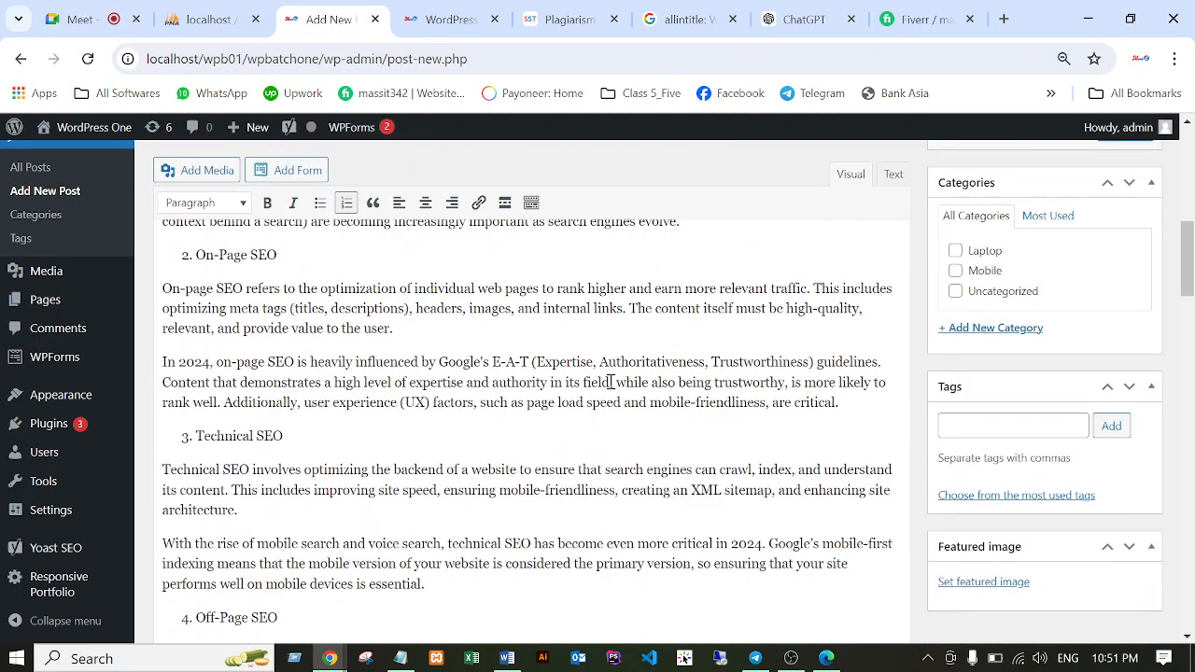
pyautogui.scroll(-15, 619, 385)
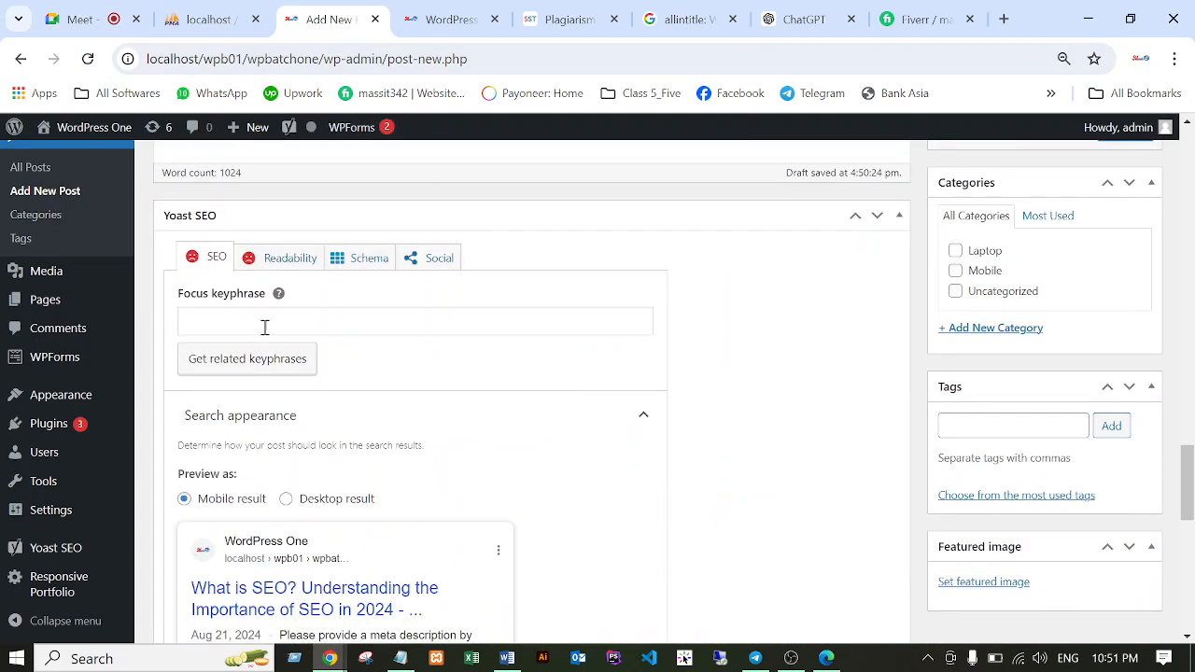
pyautogui.scroll(-3, 403, 355)
pyautogui.scroll(-2, 360, 371)
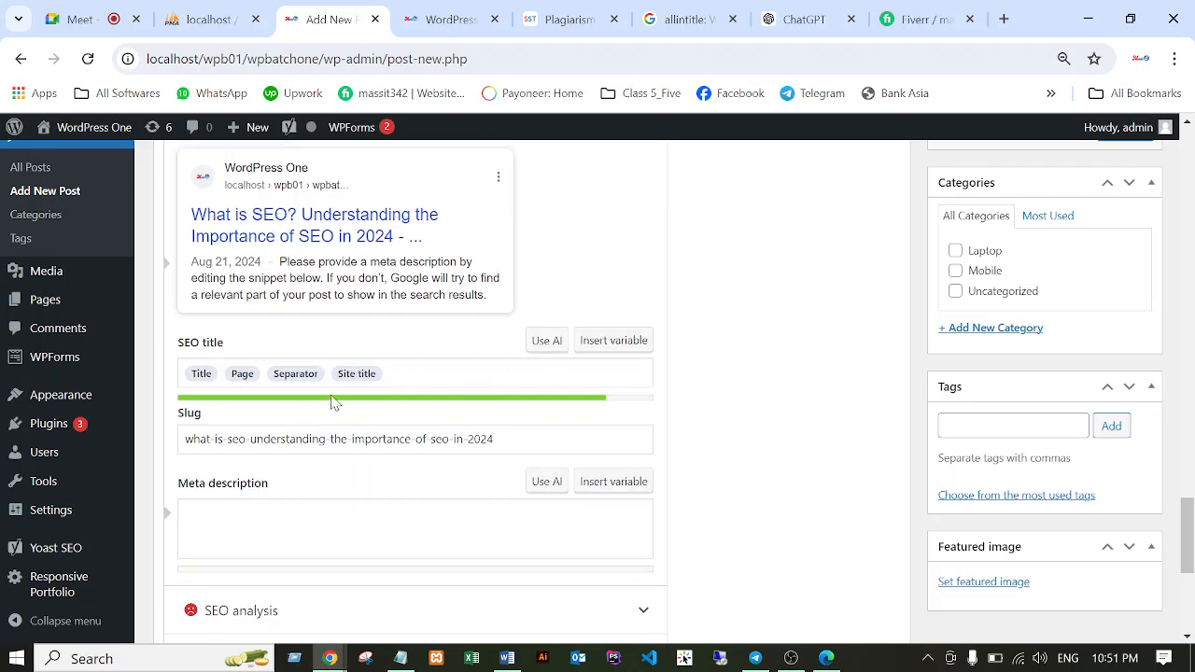
pyautogui.scroll(7, 248, 381)
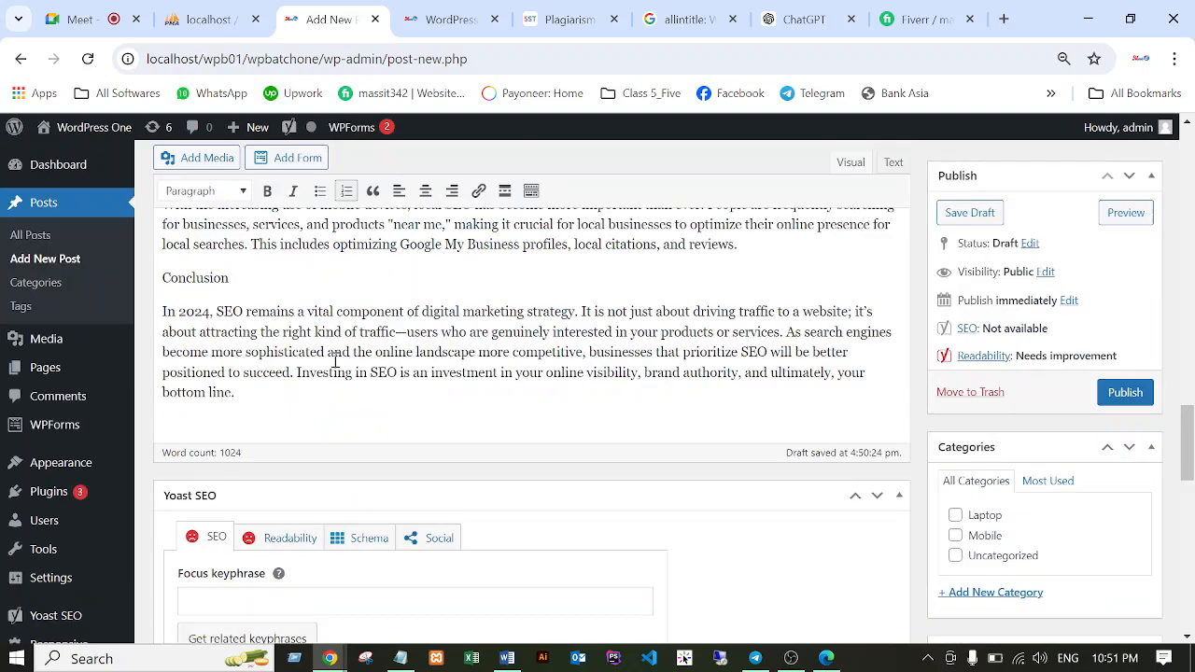
pyautogui.scroll(-4, 359, 360)
pyautogui.scroll(1, 364, 356)
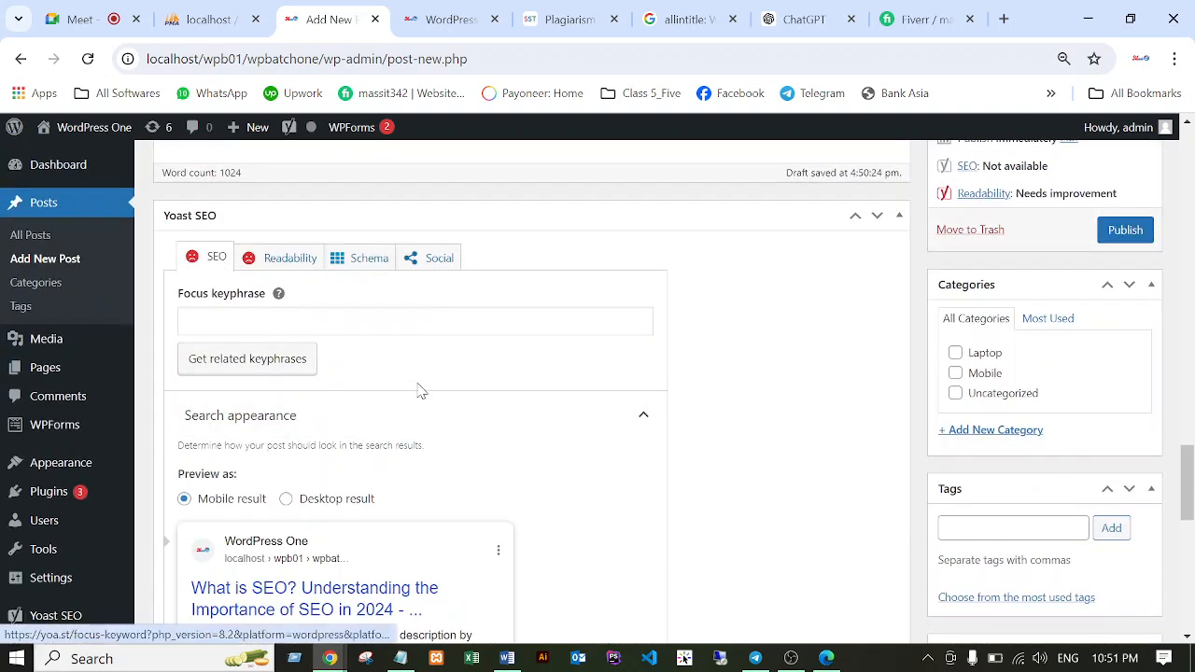
# Review the WordPress post back up to its title, switch to Notepad and look through the article draft there.
pyautogui.click(215, 320)
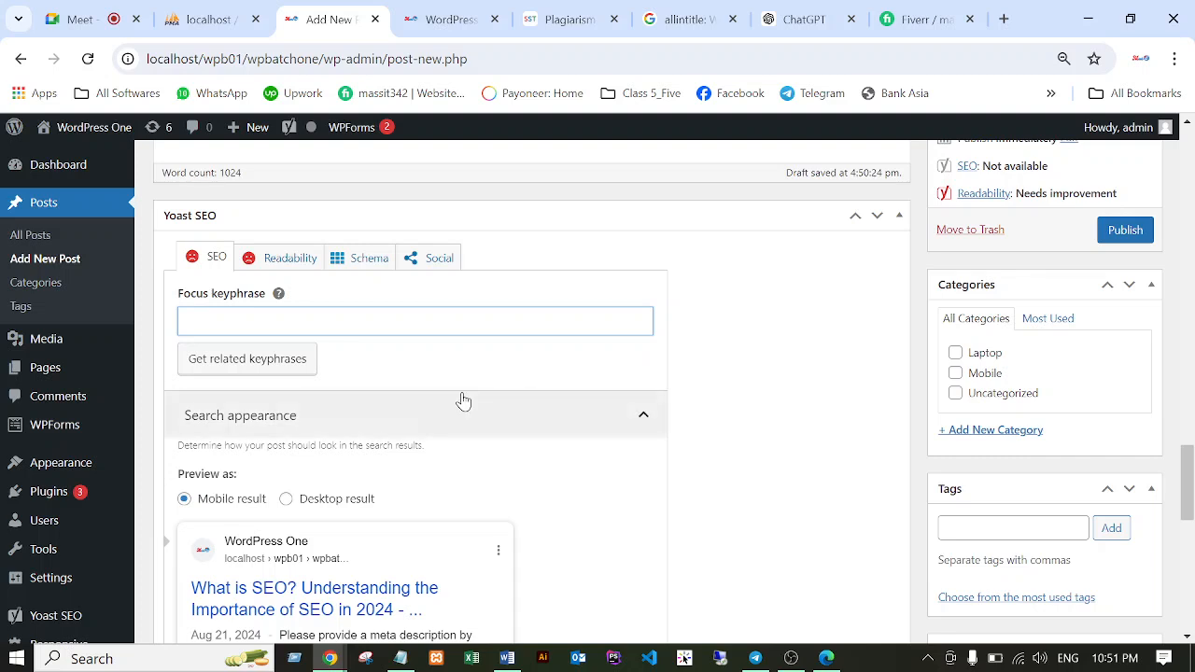
pyautogui.scroll(10, 470, 336)
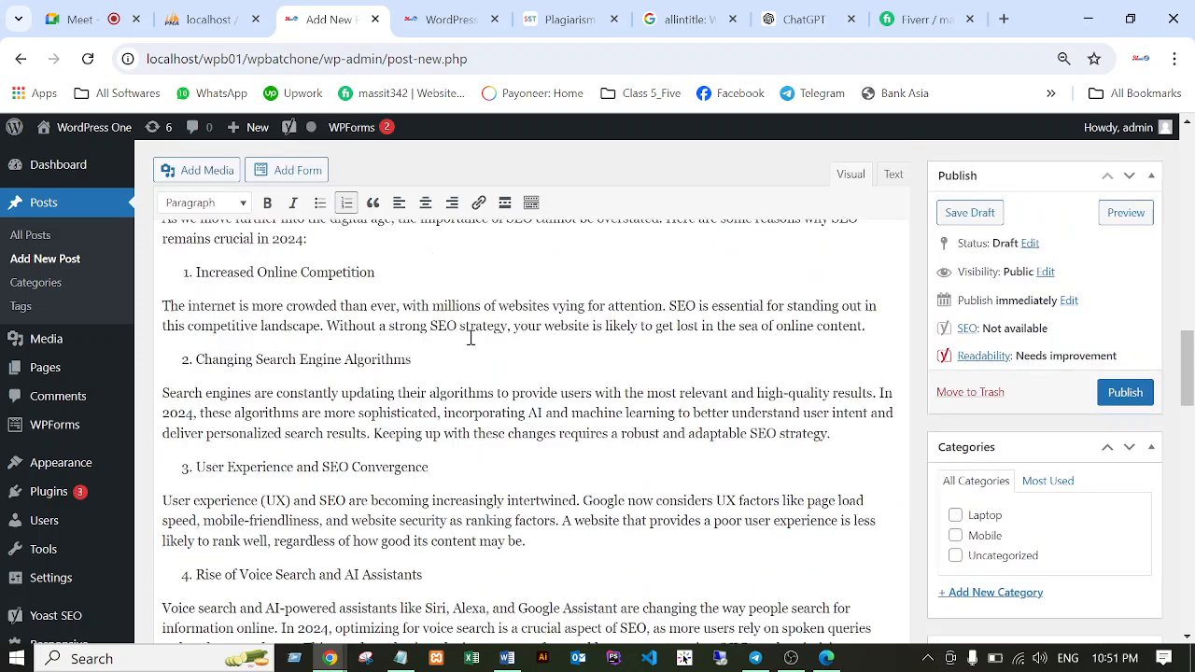
pyautogui.scroll(5, 489, 339)
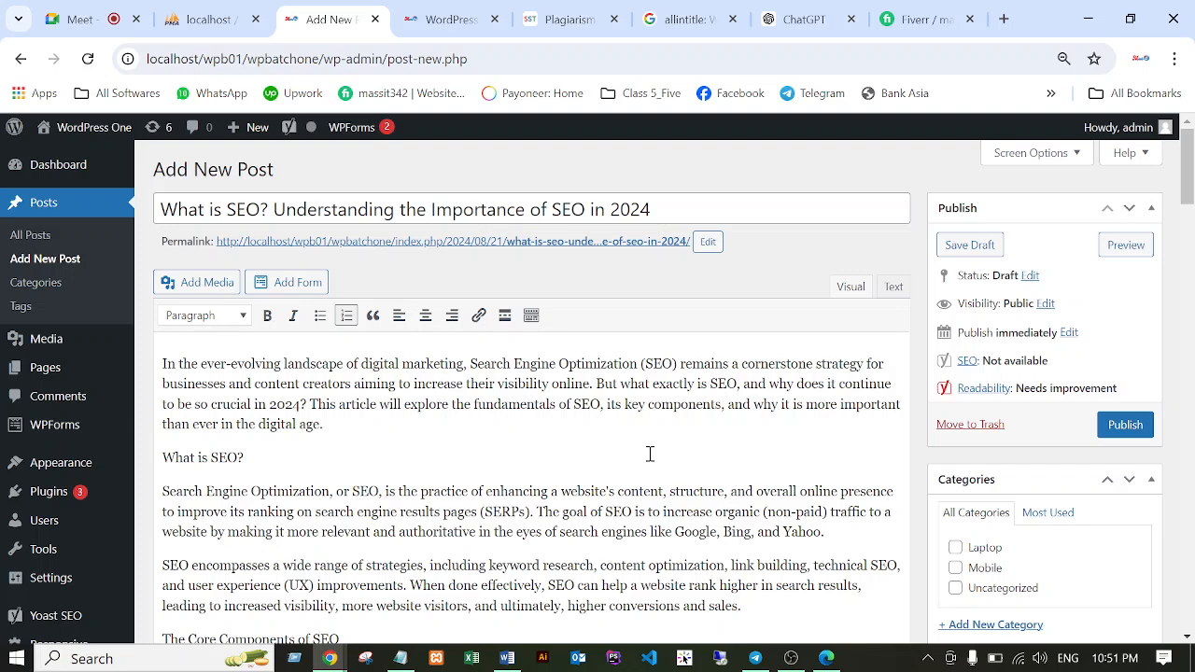
pyautogui.click(400, 658)
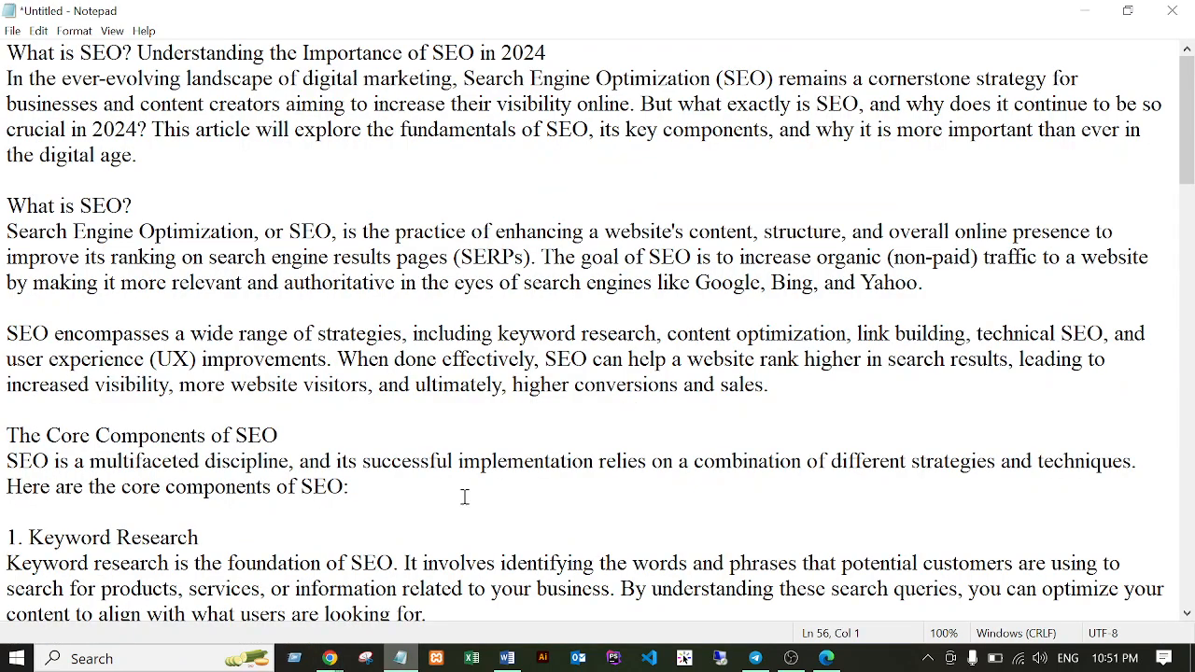
pyautogui.scroll(-17, 878, 227)
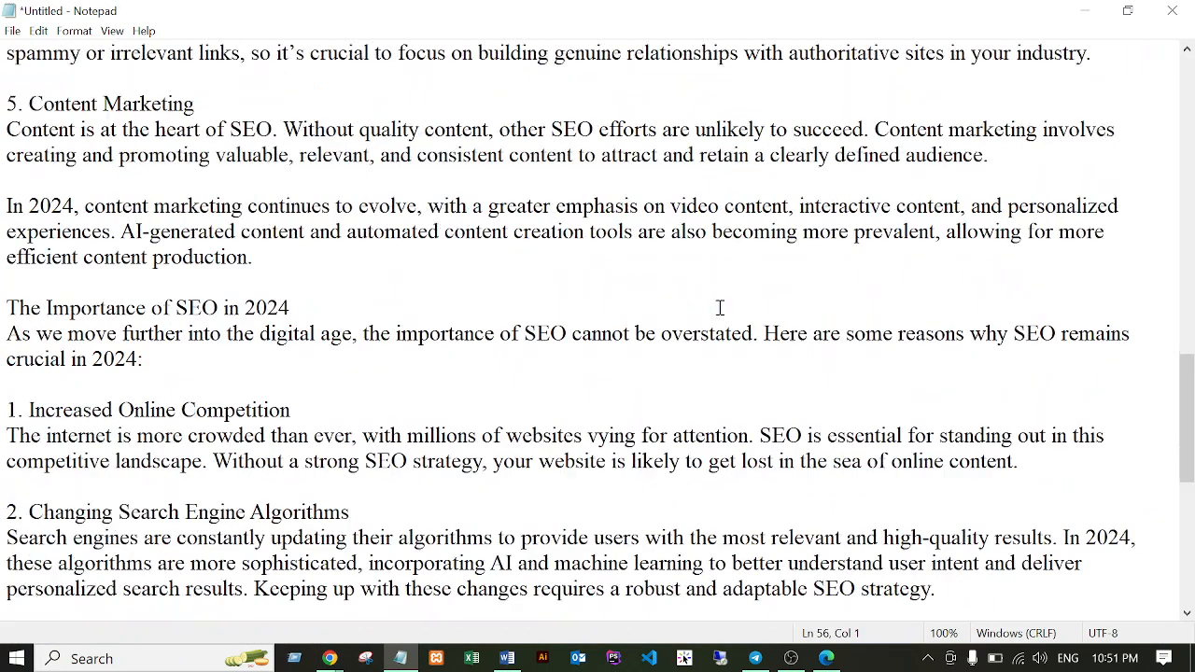
pyautogui.scroll(-7, 690, 341)
pyautogui.scroll(20, 846, 368)
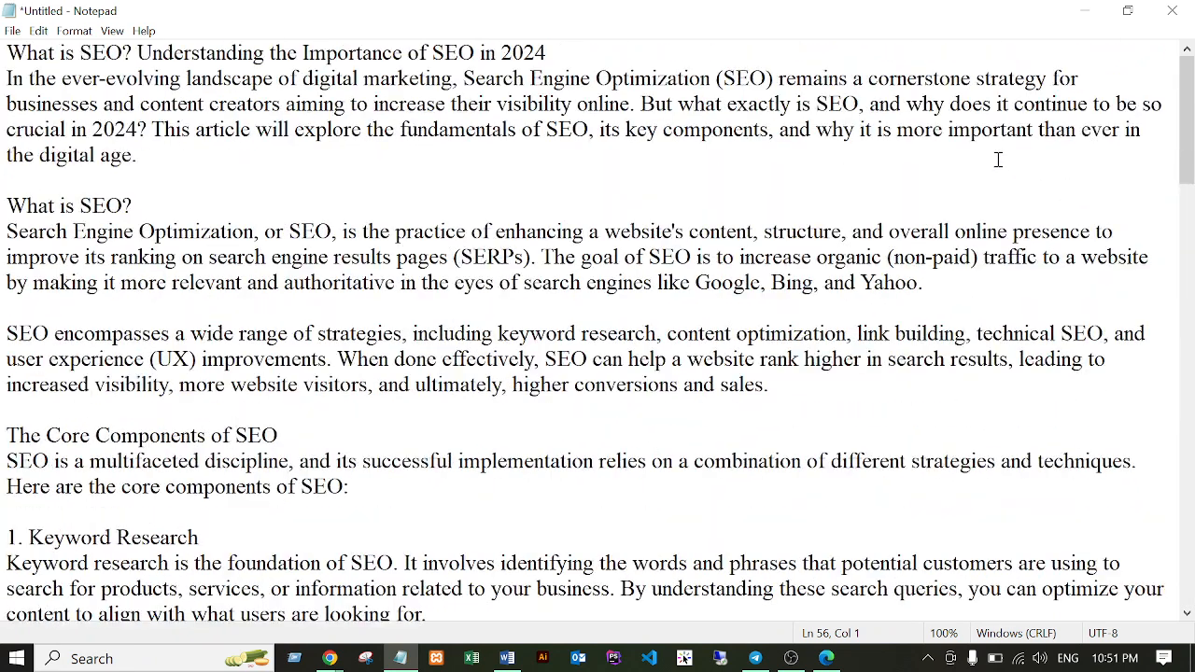
# Insert five blank lines above the article title in the Notepad draft.
pyautogui.click(9, 56)
pyautogui.press('Return')
pyautogui.press('Return')
pyautogui.press('Return')
pyautogui.press('Return')
pyautogui.press('Return')
# Start an SEO checklist on the first lines of the draft with the entries "Title:" and "Meta Description".
pyautogui.click(15, 60)
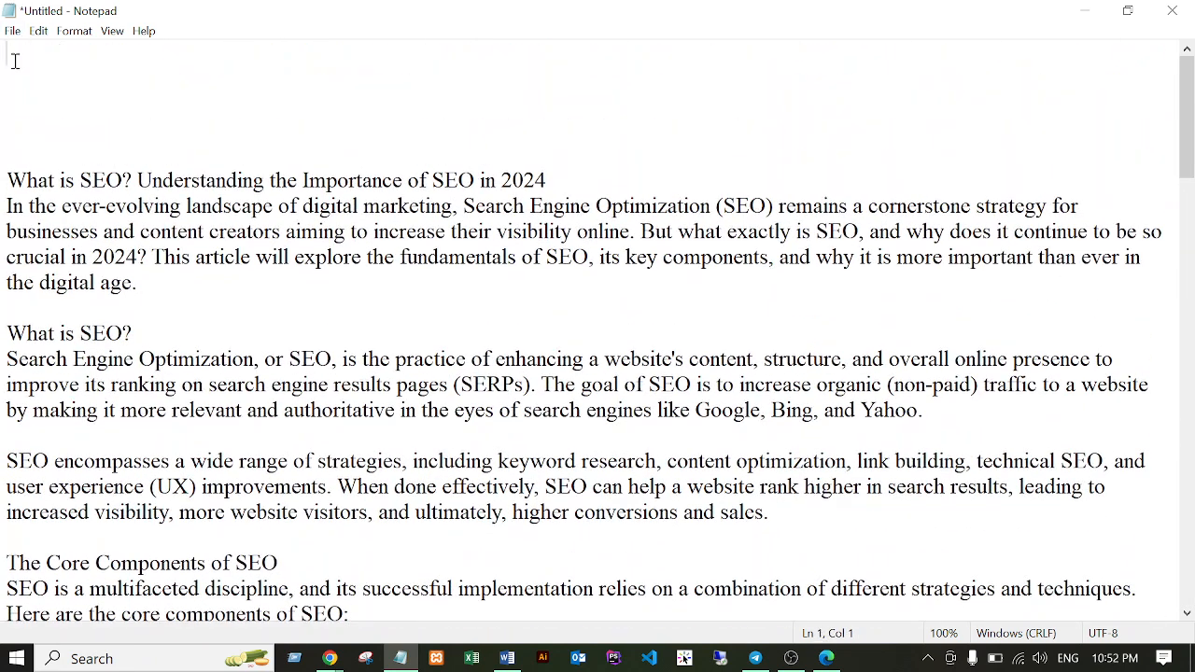
pyautogui.write('Title')
pyautogui.press('BackSpace')
pyautogui.write(':')
pyautogui.press('Return')
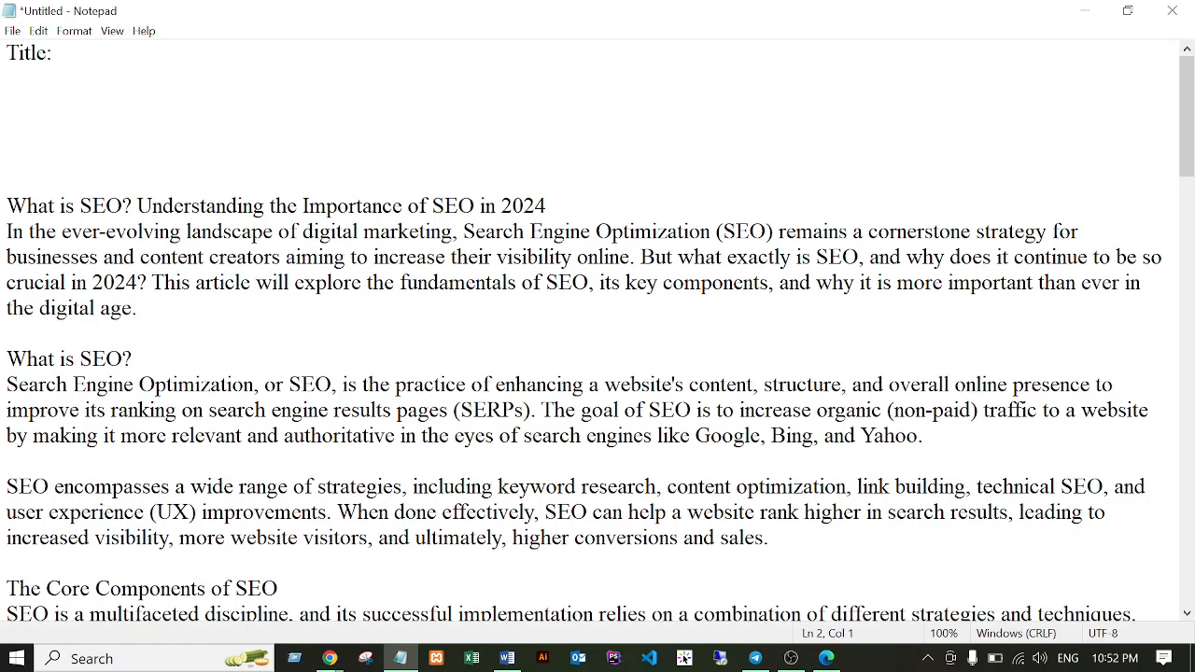
pyautogui.write('Meta Desc')
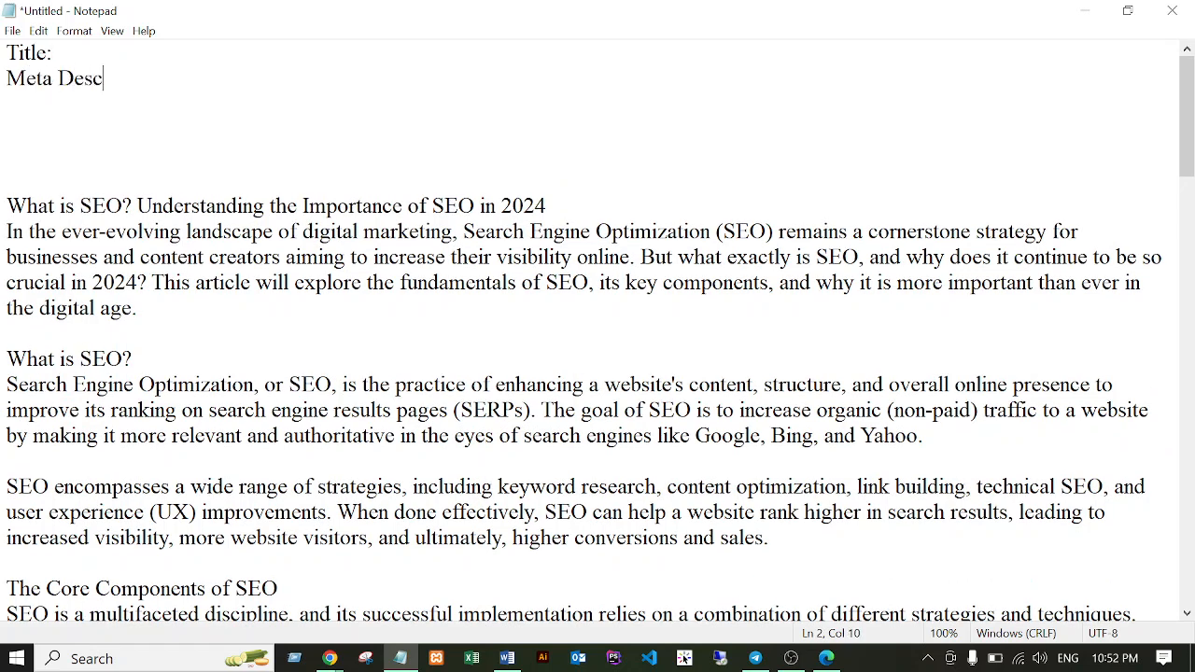
pyautogui.write('ription')
pyautogui.press('Return')
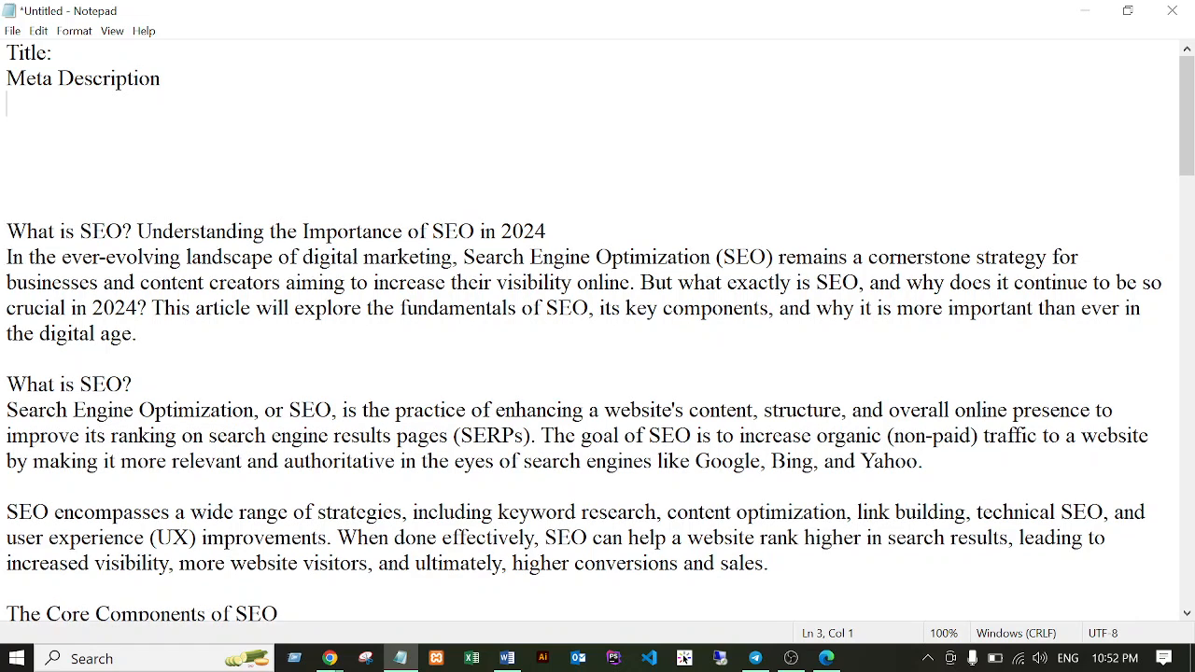
# Add the checklist entries "Focus Keyword", "Image" and "Internal/ External URL/ Link" on separate lines.
pyautogui.write('Focus Keyword')
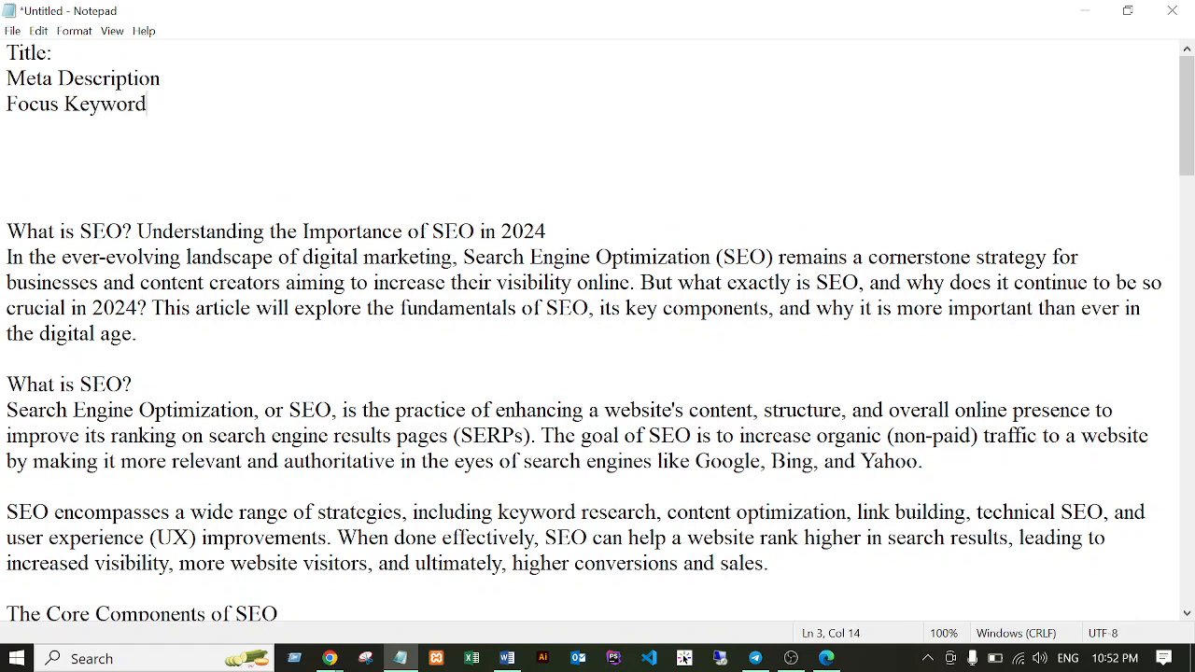
pyautogui.press('Return')
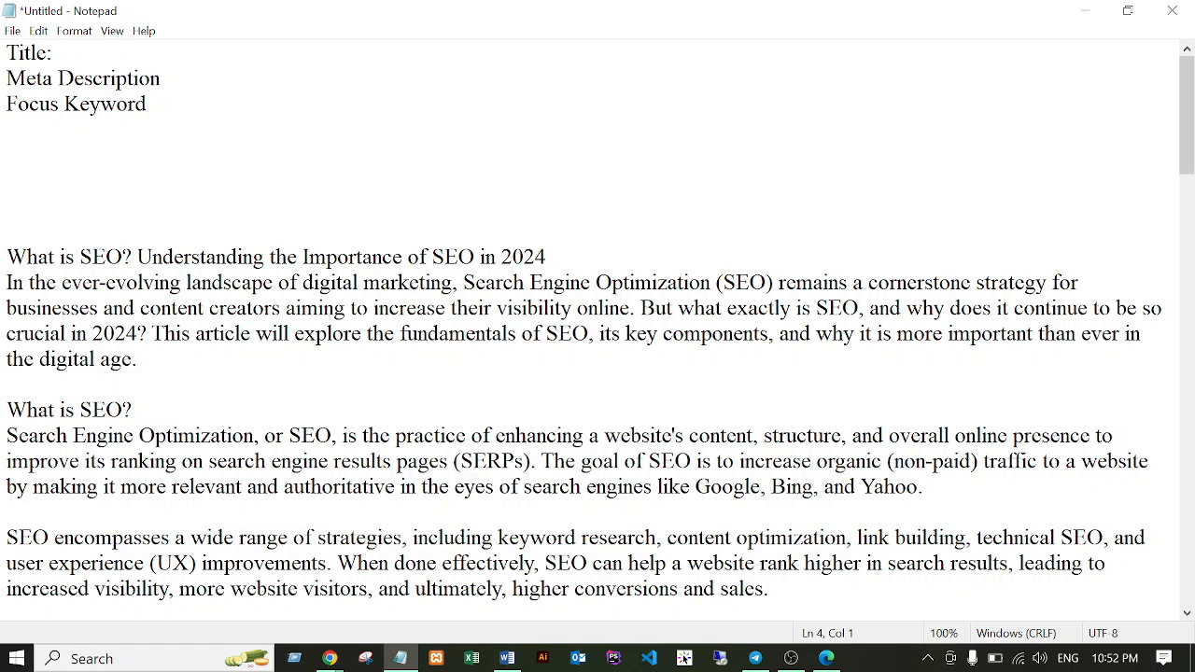
pyautogui.write('Image')
pyautogui.press('Return')
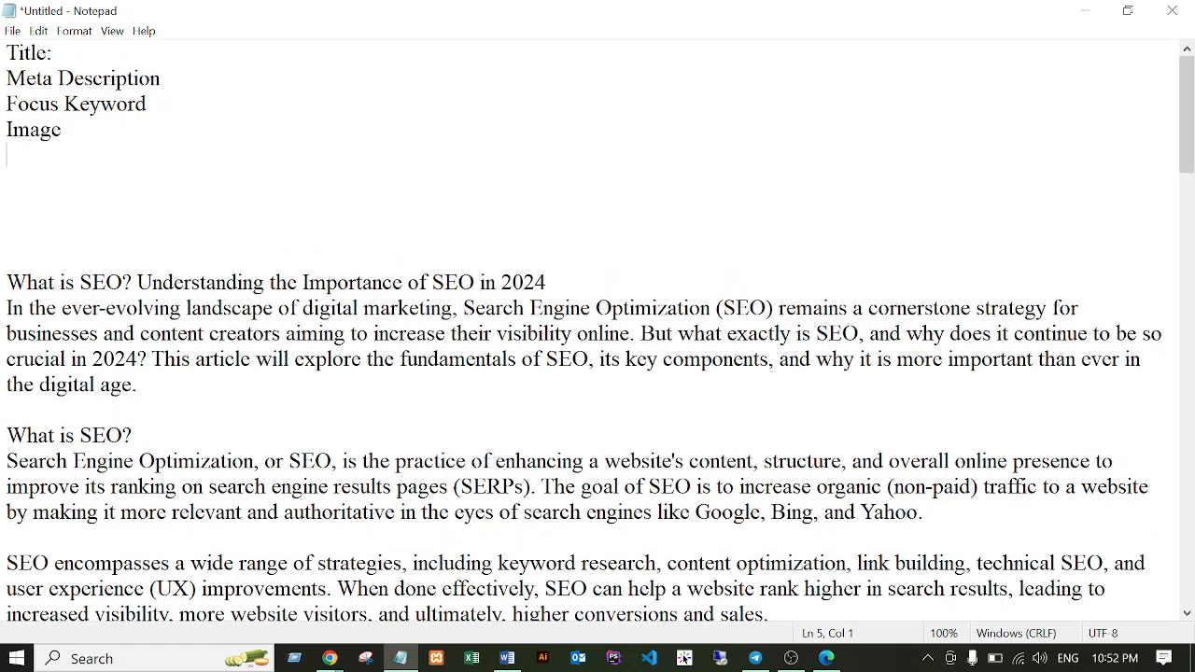
pyautogui.write('Internal/ Ex')
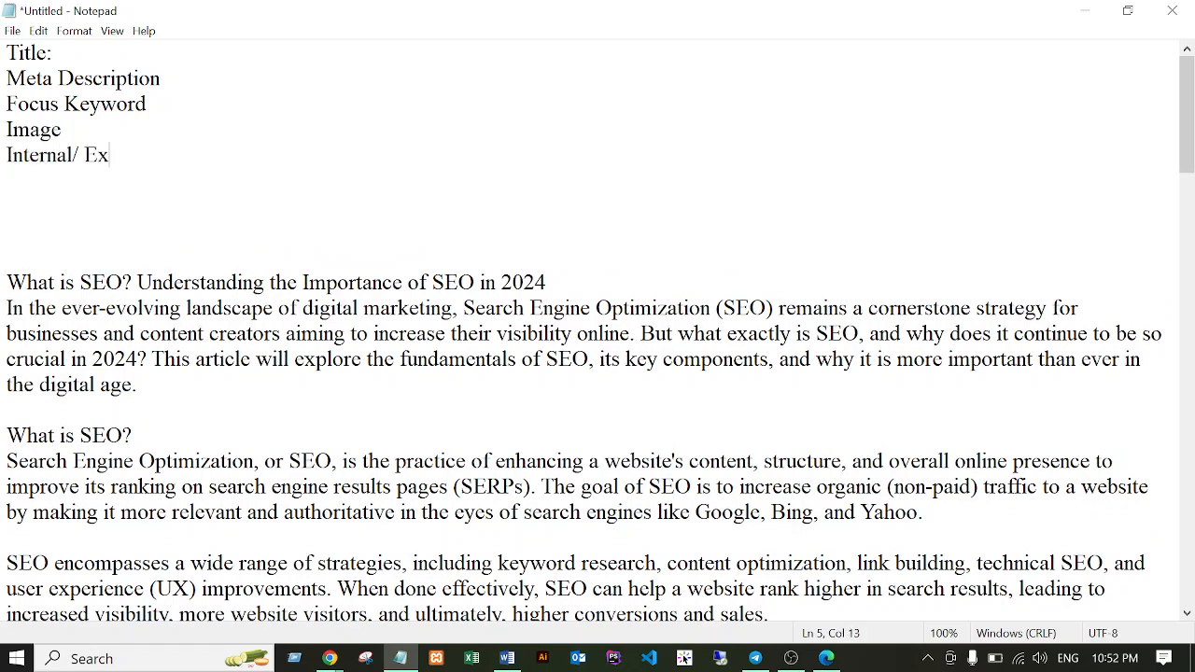
pyautogui.write('ternal URL/ ')
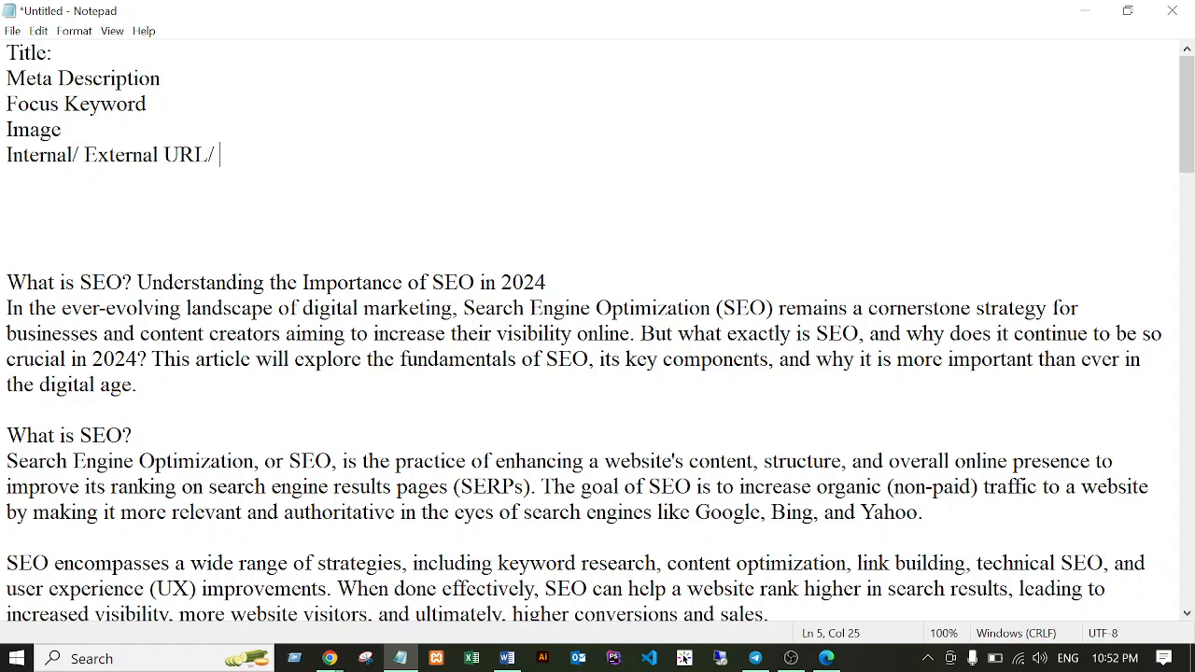
pyautogui.write('Link')
pyautogui.press('Return')
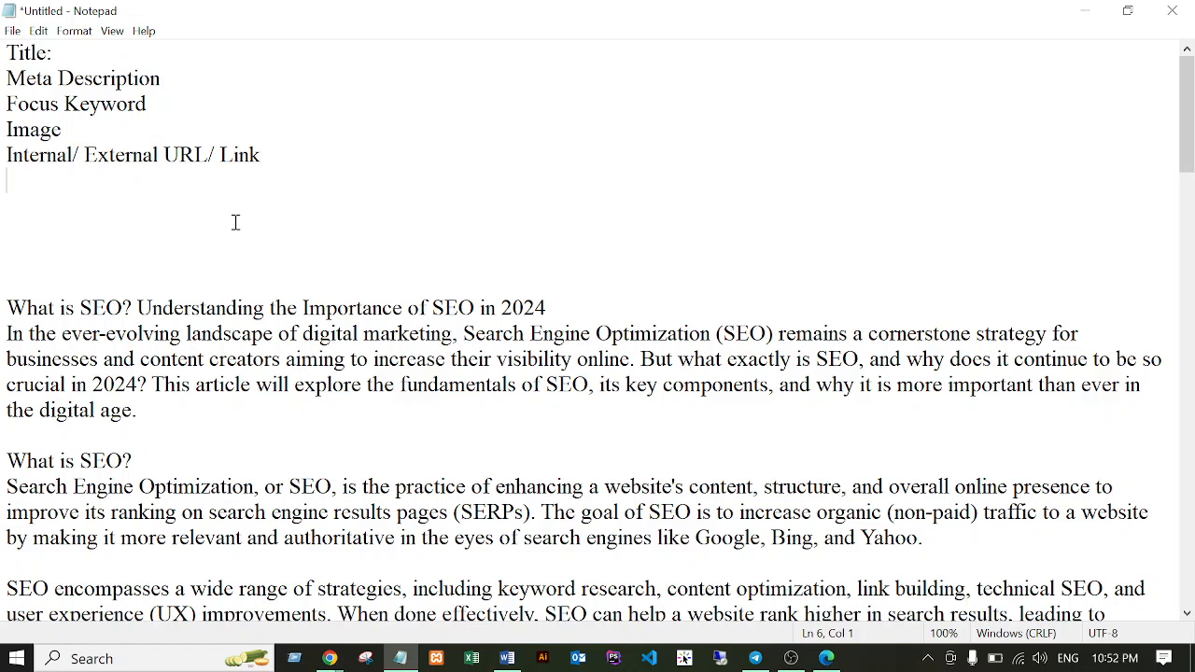
# Add the checklist entry "Keyword Density _ 1-3%" below the link entry.
pyautogui.write('Keyword ')
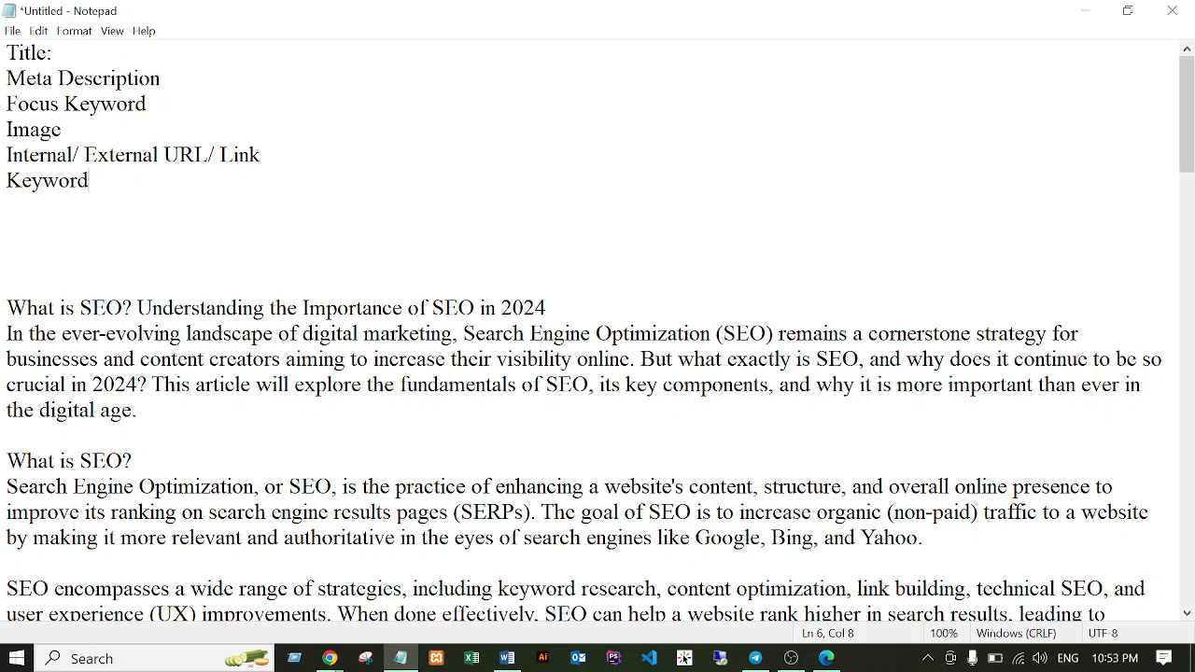
pyautogui.write('Density')
pyautogui.press('Return')
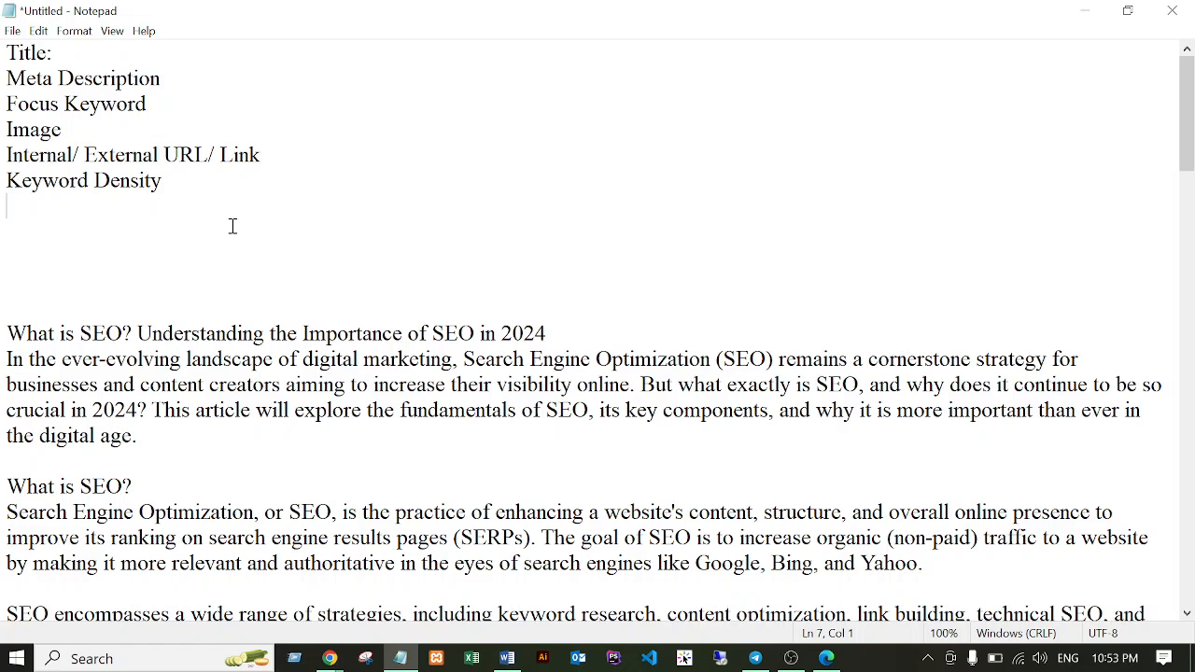
pyautogui.click(179, 191)
pyautogui.write('_ 1-3%')
# Append "- 1/2" to the internal/external link entry and "-1/2" to the Image entry of the checklist.
pyautogui.click(271, 155)
pyautogui.write('- 1/2')
pyautogui.click(107, 135)
pyautogui.write('-1/2')
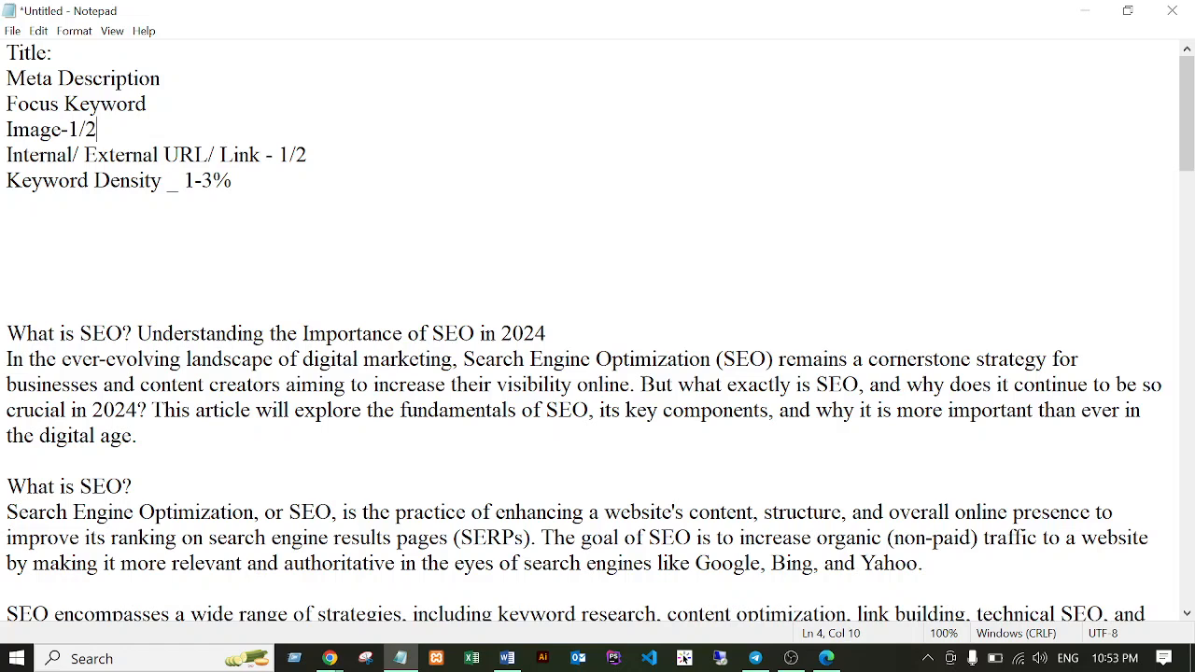
# Select the whole checklist and set the Notepad font size to 26.
pyautogui.click(177, 87)
pyautogui.click(154, 108)
pyautogui.click(55, 54)
pyautogui.moveTo(8, 47); pyautogui.dragTo(303, 181)
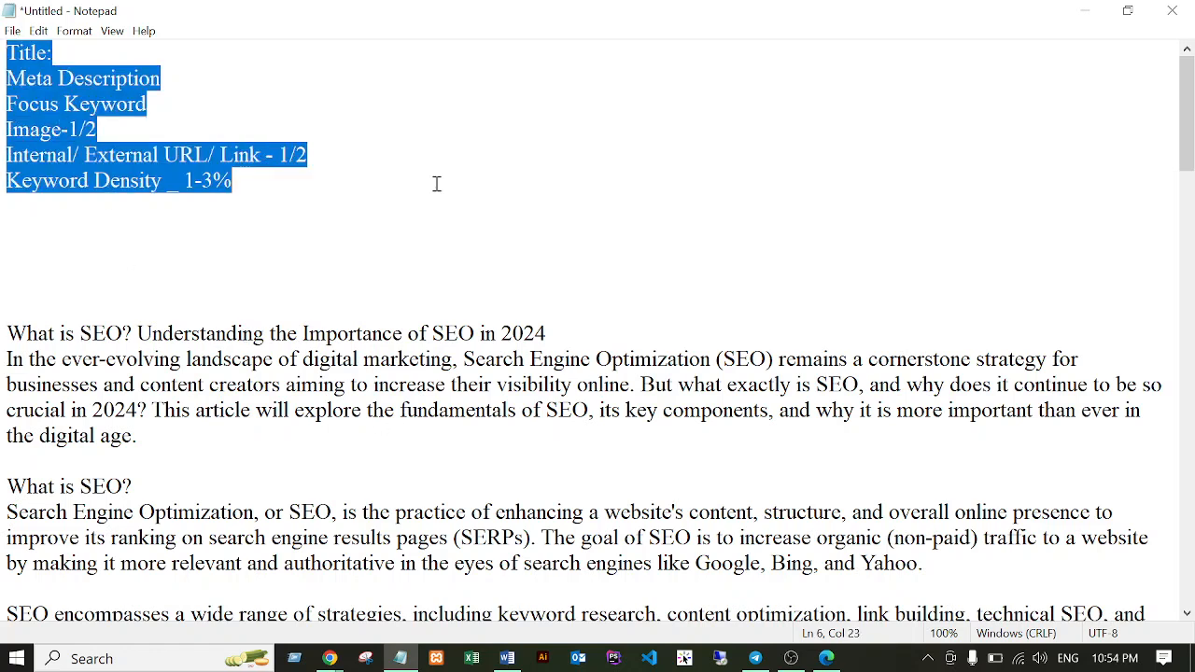
pyautogui.click(115, 30)
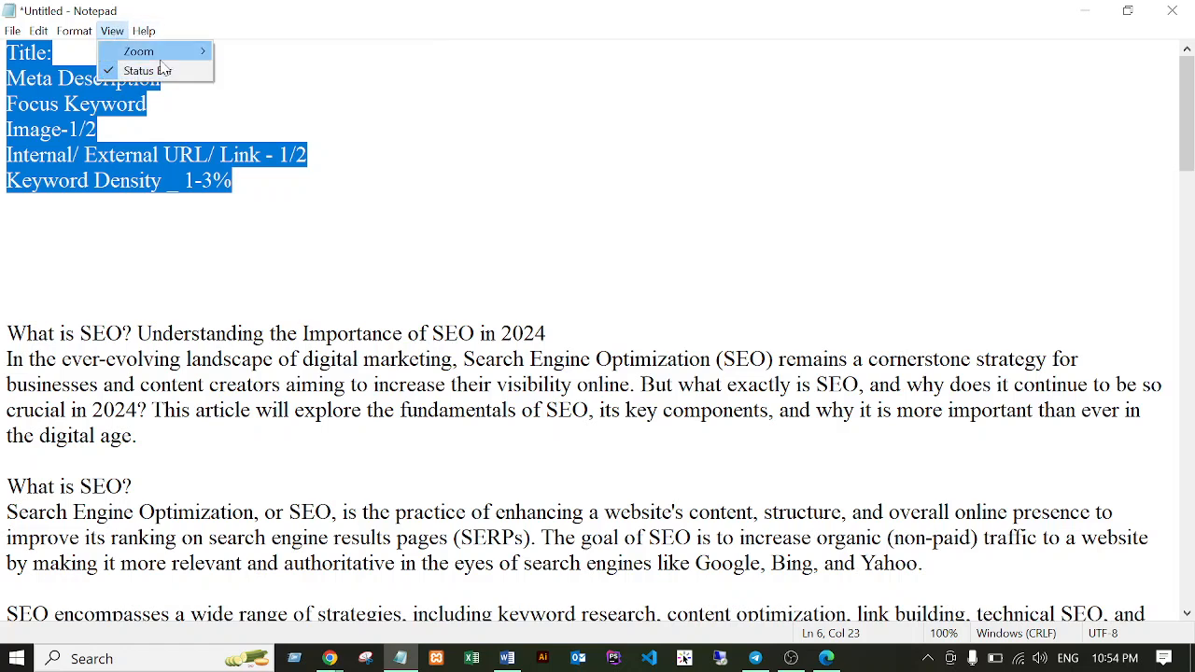
pyautogui.moveTo(74, 31)
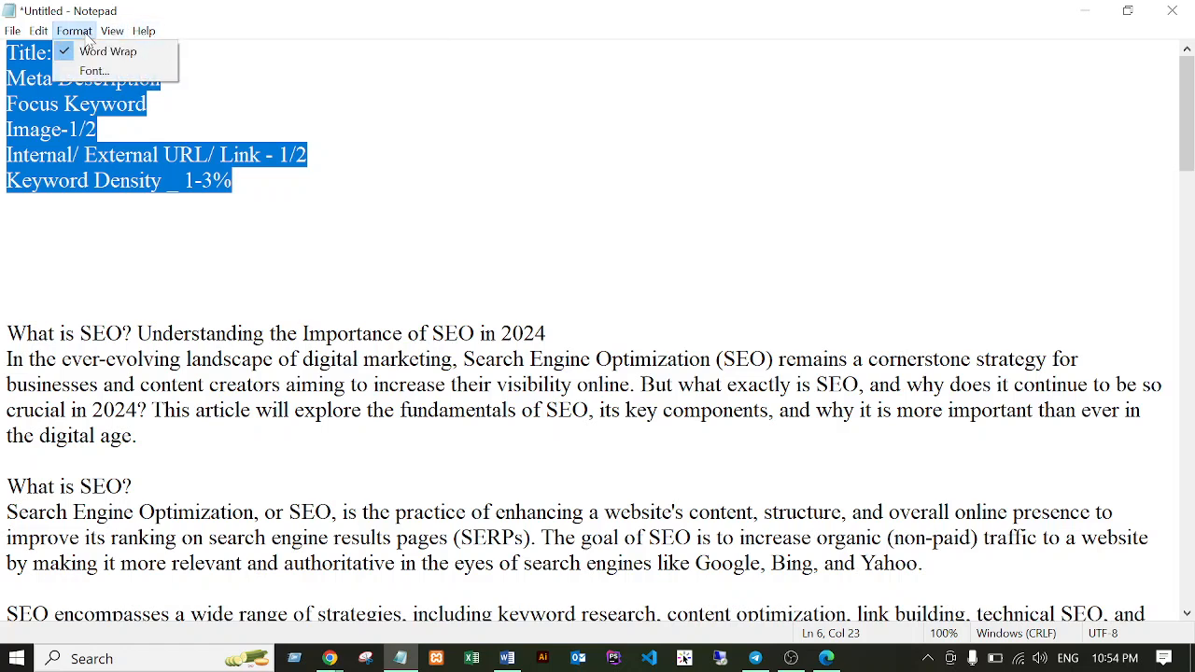
pyautogui.click(94, 71)
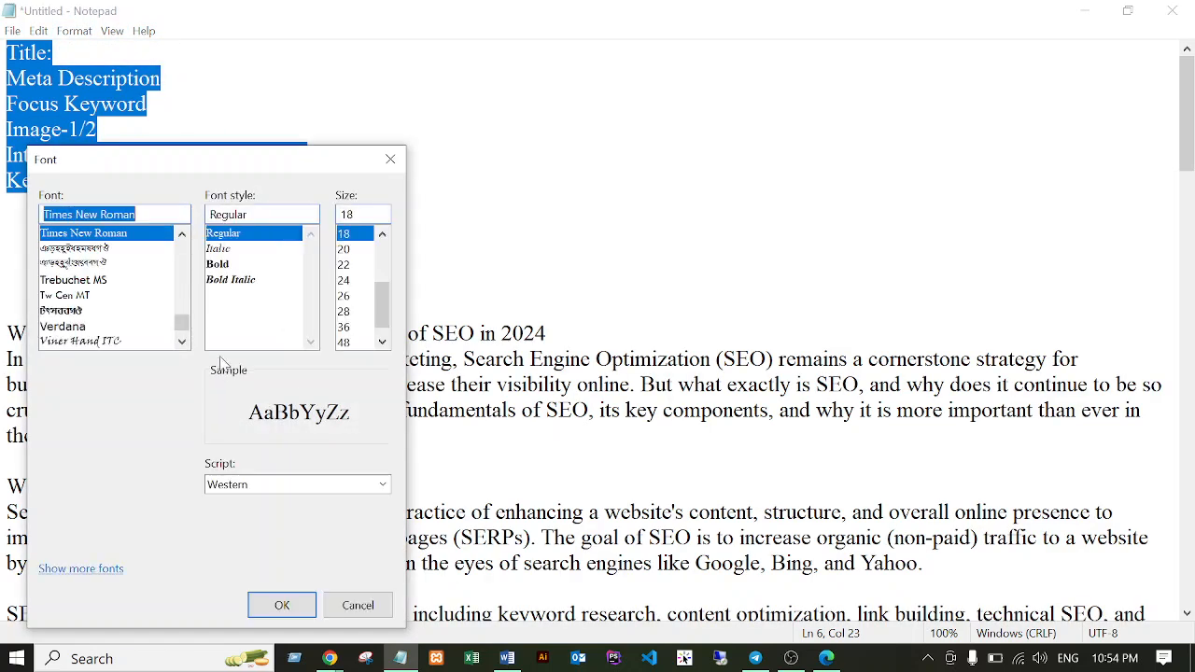
pyautogui.click(351, 299)
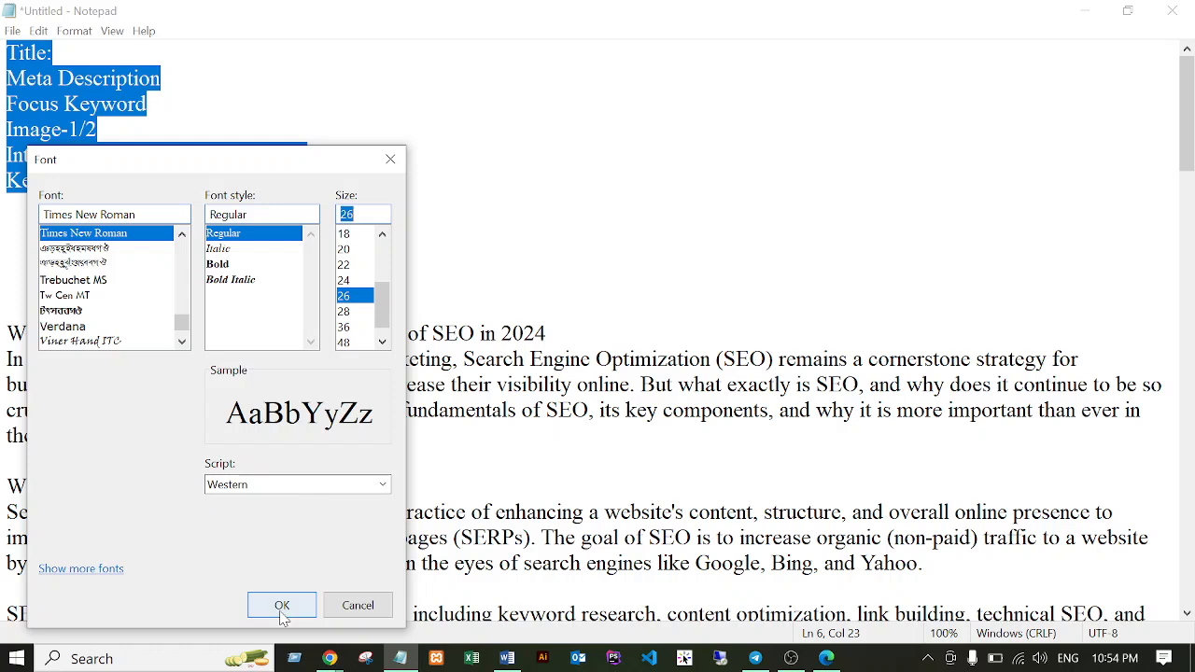
pyautogui.click(282, 605)
pyautogui.click(322, 282)
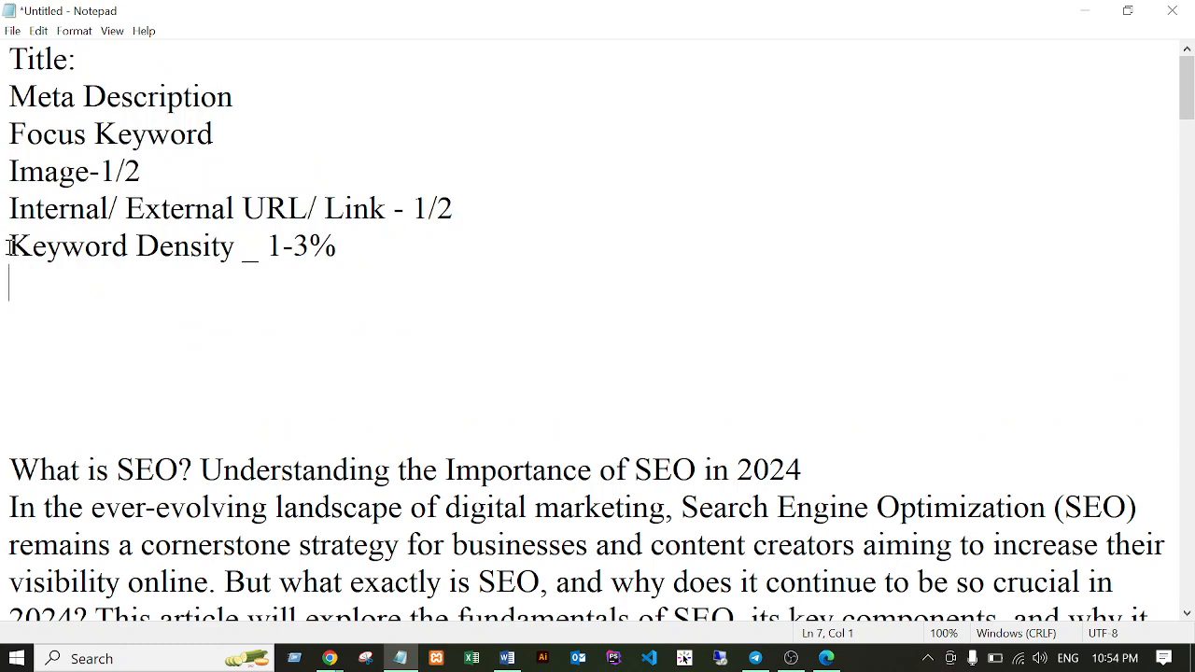
# Delete the count on the checklist's Image line and retype it as "-1/2".
pyautogui.click(346, 256)
pyautogui.moveTo(355, 256); pyautogui.dragTo(5, 59)
pyautogui.click(247, 177)
pyautogui.press('BackSpace')
pyautogui.press('BackSpace')
pyautogui.press('BackSpace')
pyautogui.press('BackSpace')
pyautogui.write('-1/2')
# Compare the Notepad SEO checklist with the post in WordPress, ending at the post's title.
pyautogui.scroll(-5, 672, 463)
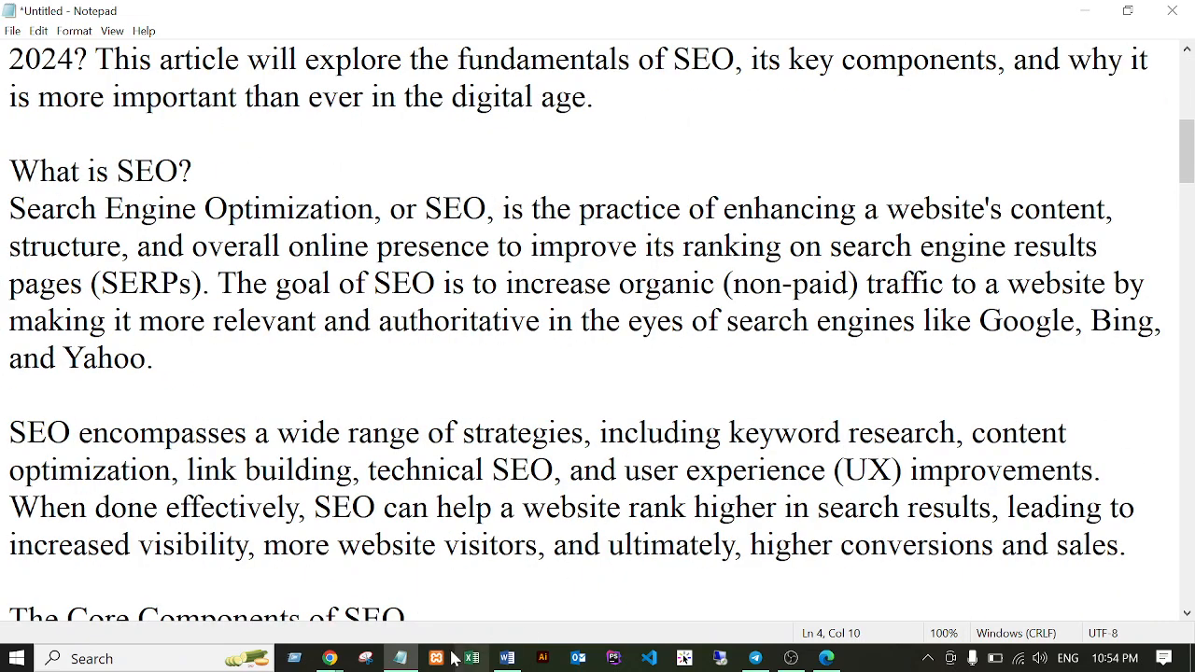
pyautogui.click(330, 658)
pyautogui.click(240, 609)
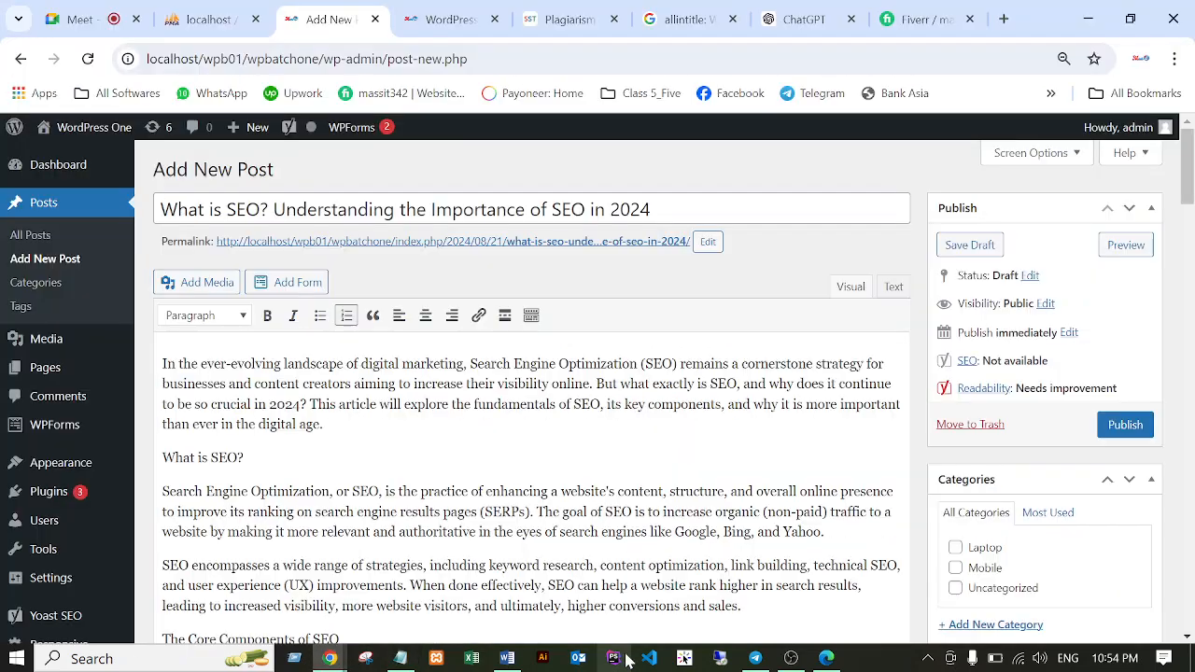
pyautogui.click(400, 658)
pyautogui.scroll(5, 319, 386)
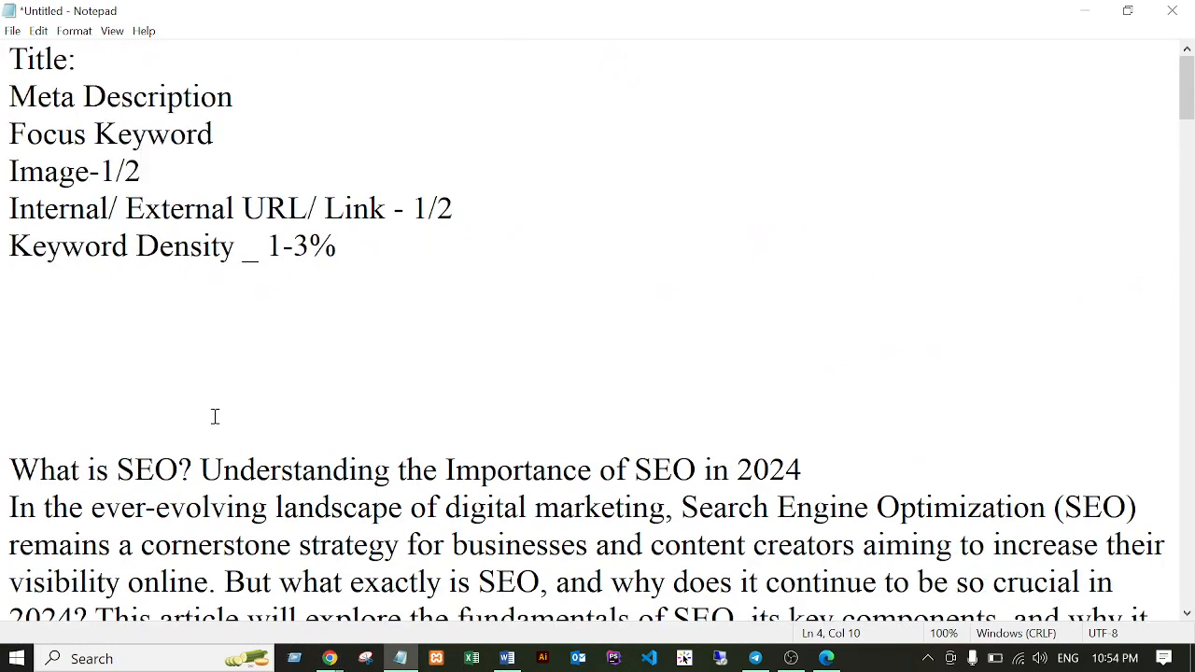
pyautogui.moveTo(329, 659)
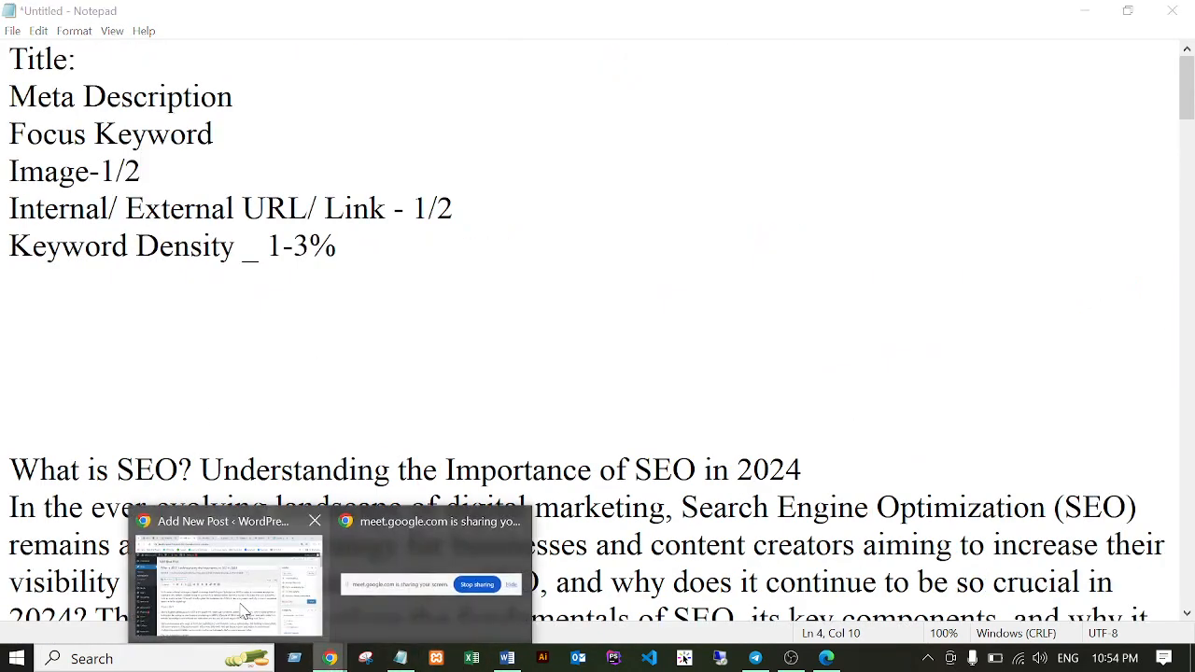
pyautogui.click(243, 607)
pyautogui.scroll(-4, 449, 386)
pyautogui.scroll(-3, 449, 385)
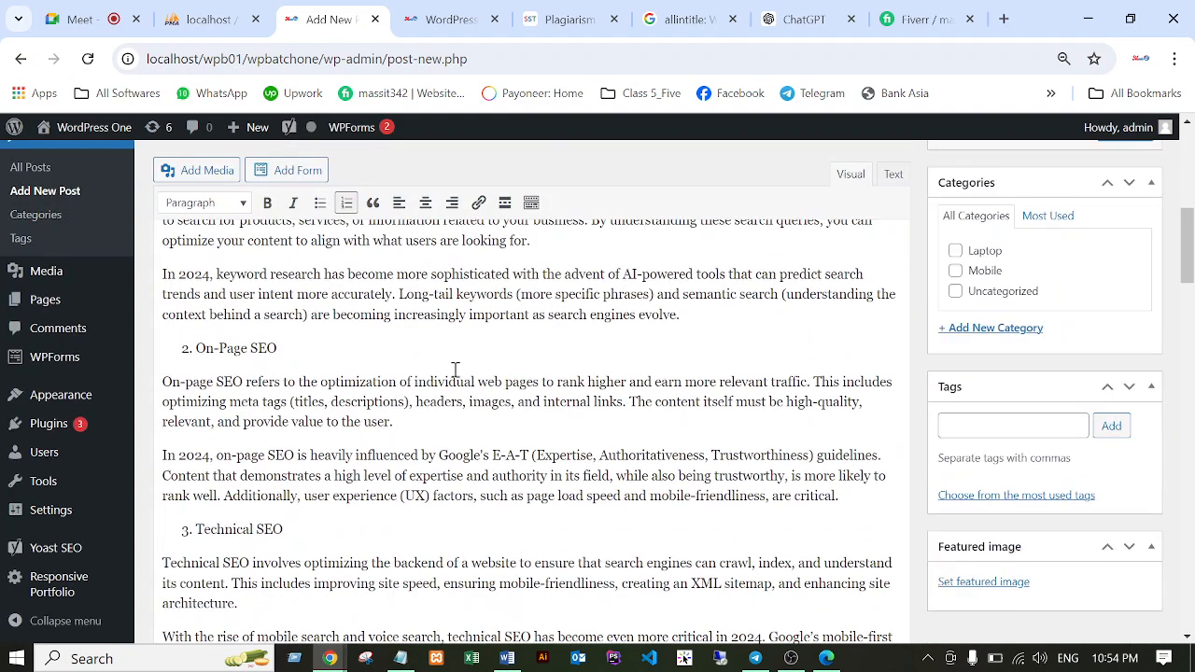
pyautogui.scroll(-1, 402, 394)
pyautogui.scroll(-3, 403, 394)
pyautogui.scroll(10, 515, 393)
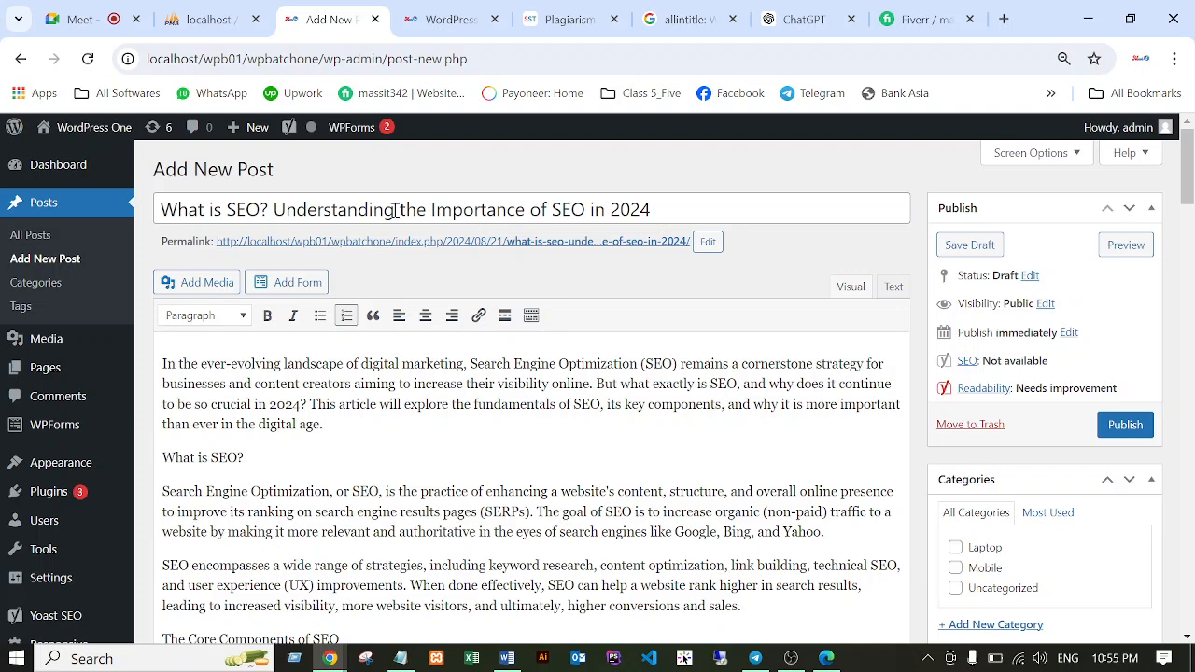
# Expand the first "SEO" in the post title to "Search Engine Optimization", keeping the question mark after it.
pyautogui.click(232, 207)
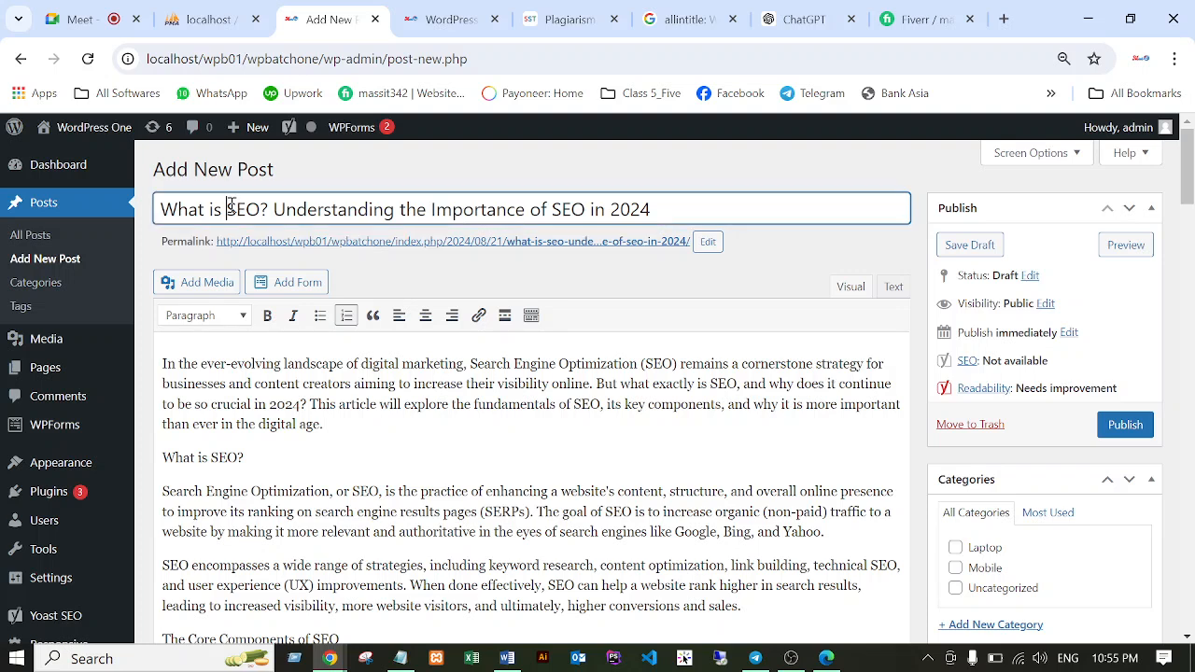
pyautogui.click(237, 208)
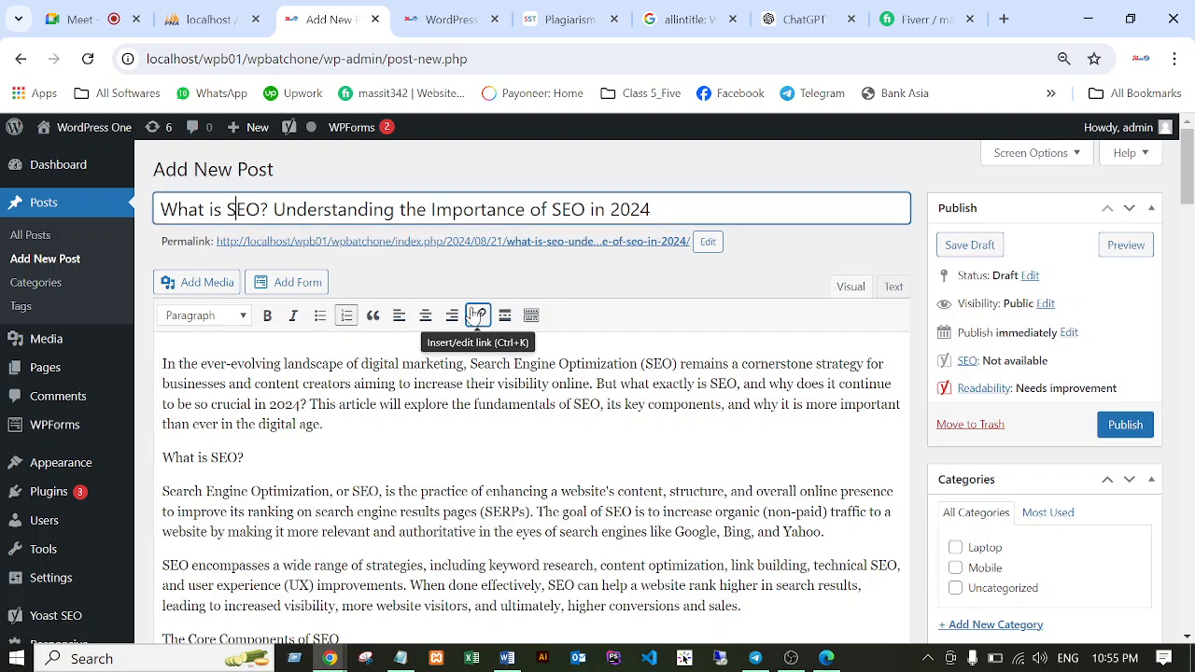
pyautogui.write('ea')
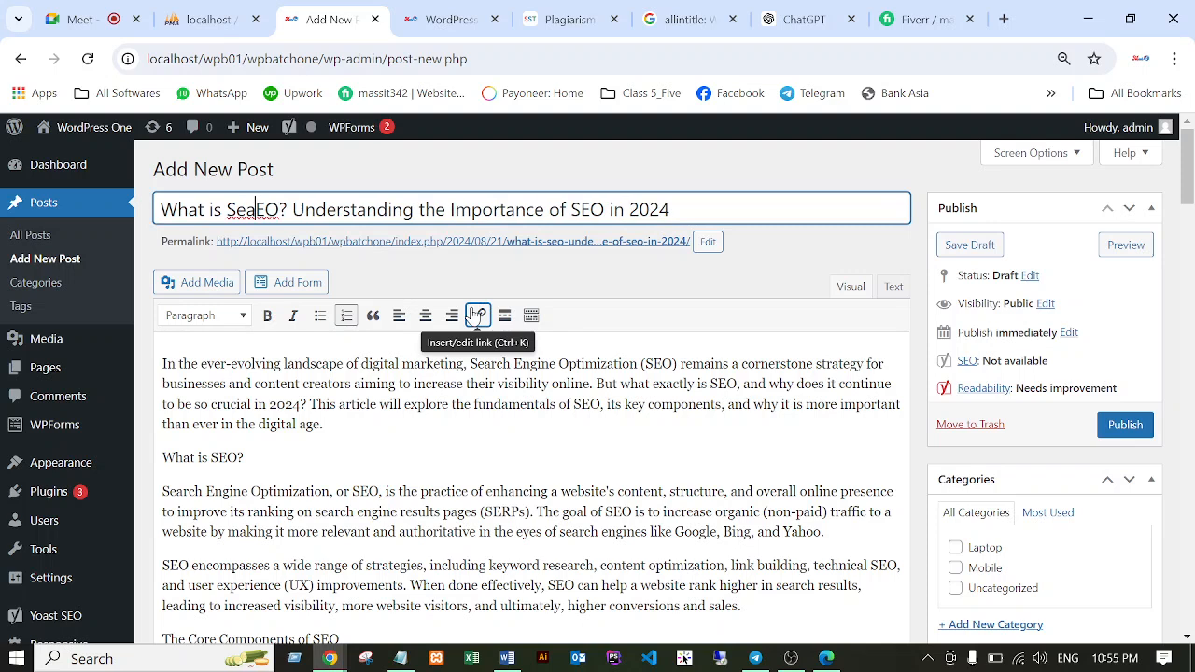
pyautogui.write('rch')
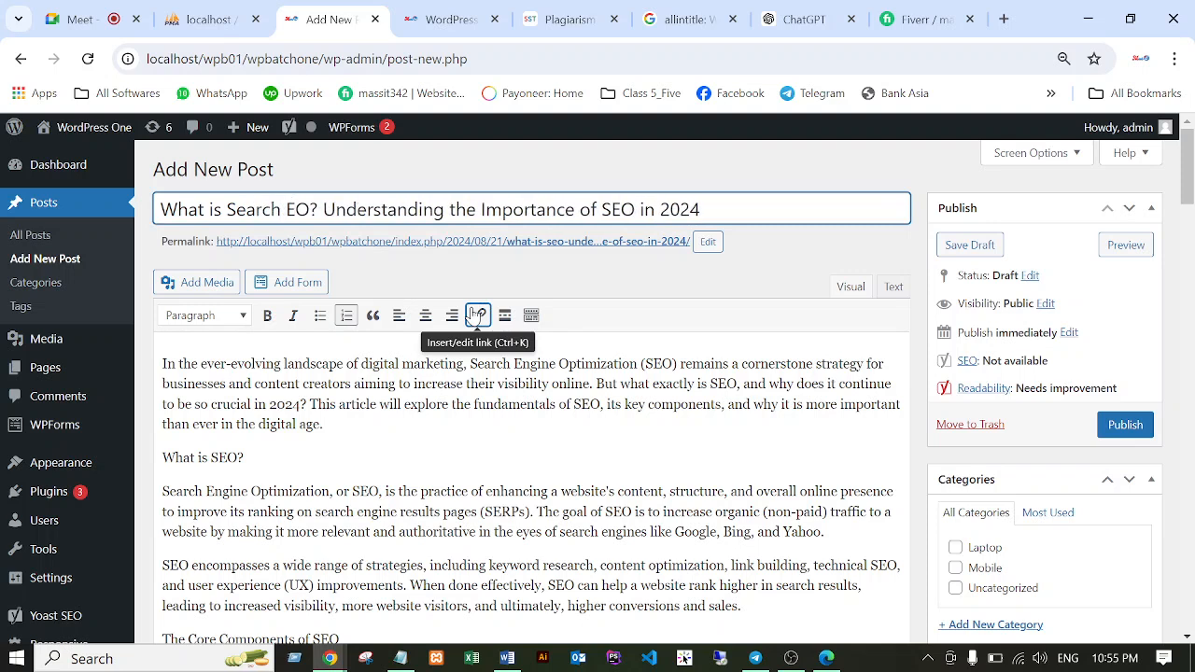
pyautogui.press('Right')
pyautogui.write('ngine')
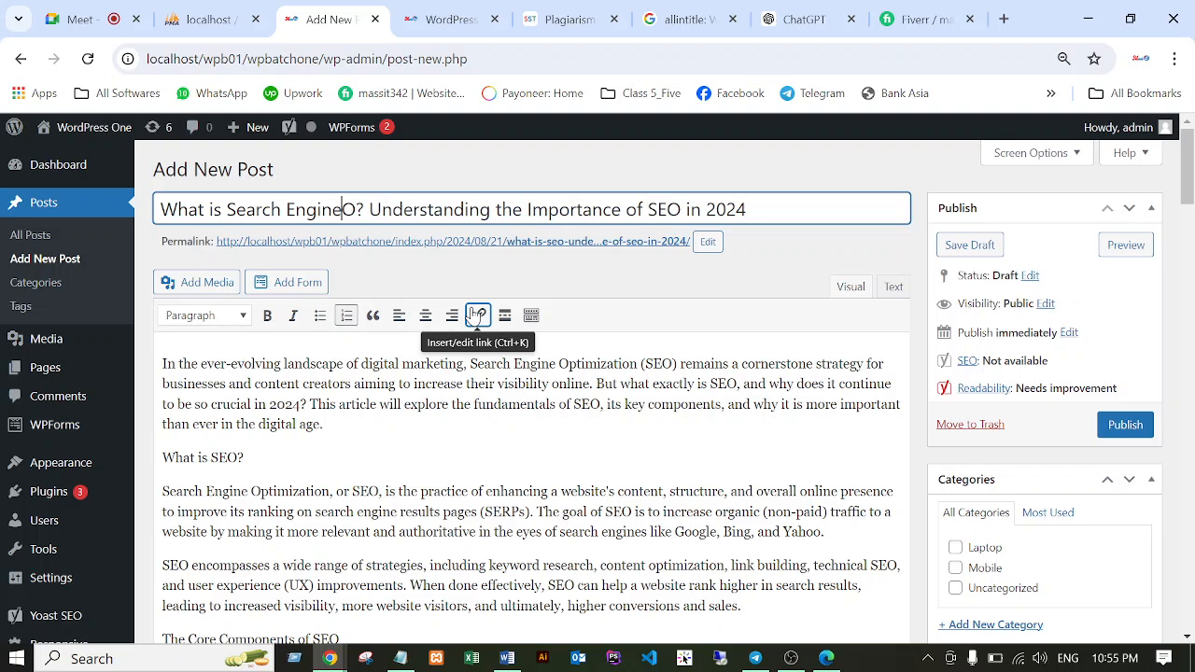
pyautogui.write(' Op')
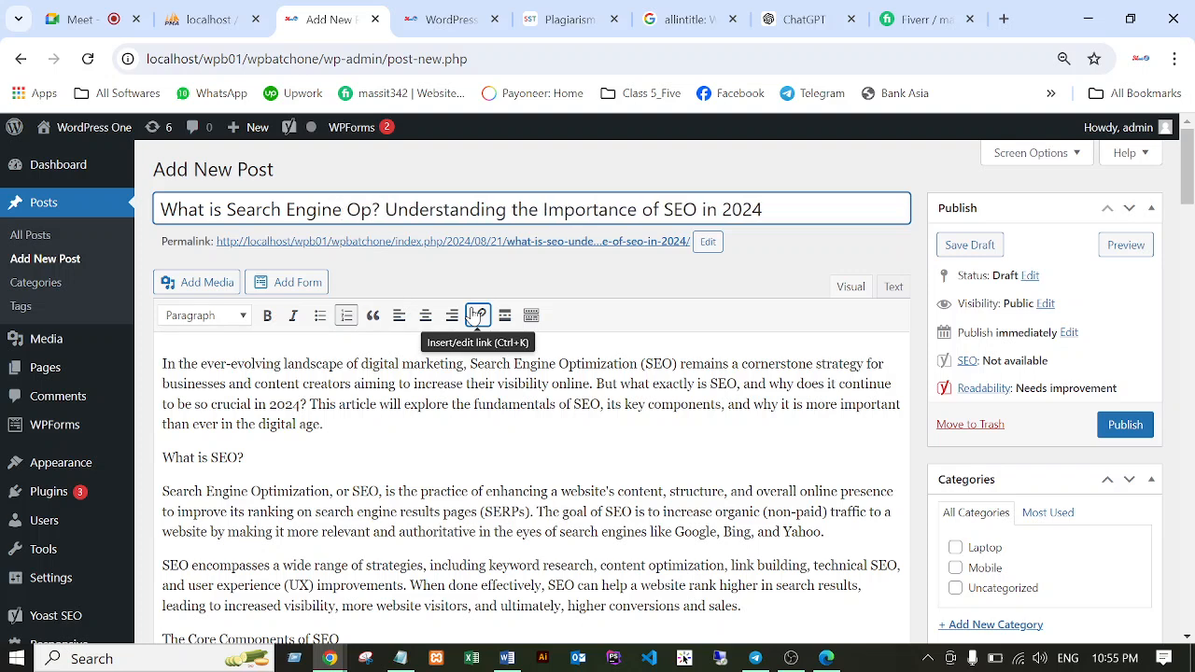
pyautogui.write('timi')
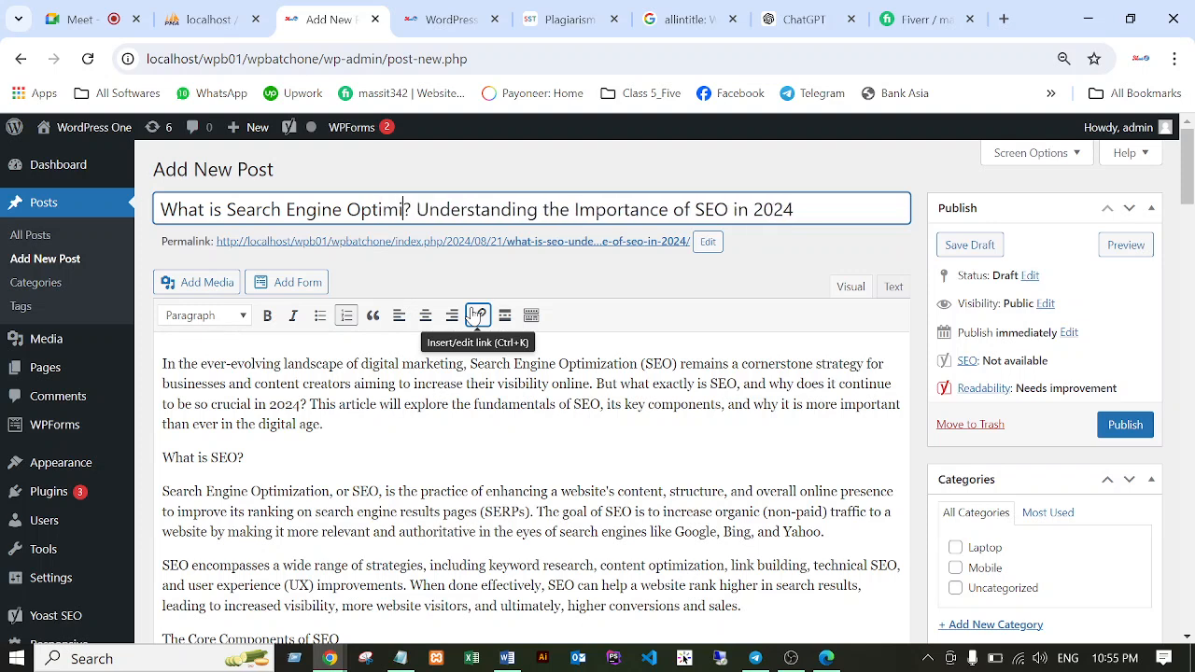
pyautogui.write('zation')
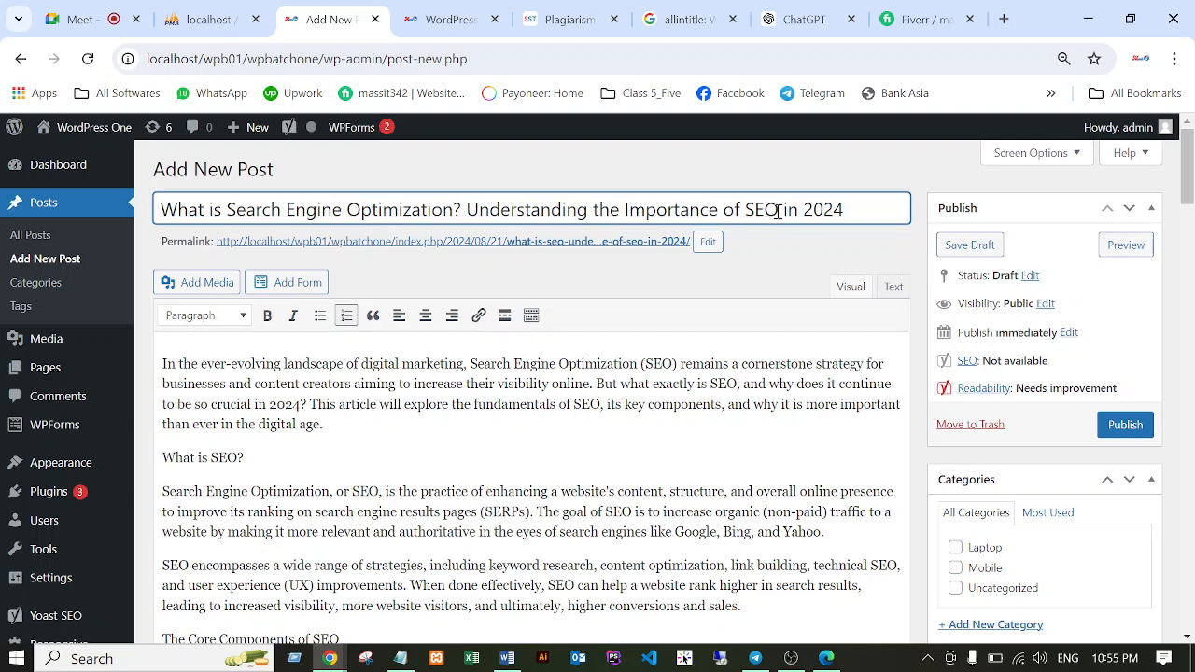
# Check the article against the title's "in 2024" ending and copy the complete post title.
pyautogui.moveTo(779, 210); pyautogui.dragTo(859, 211)
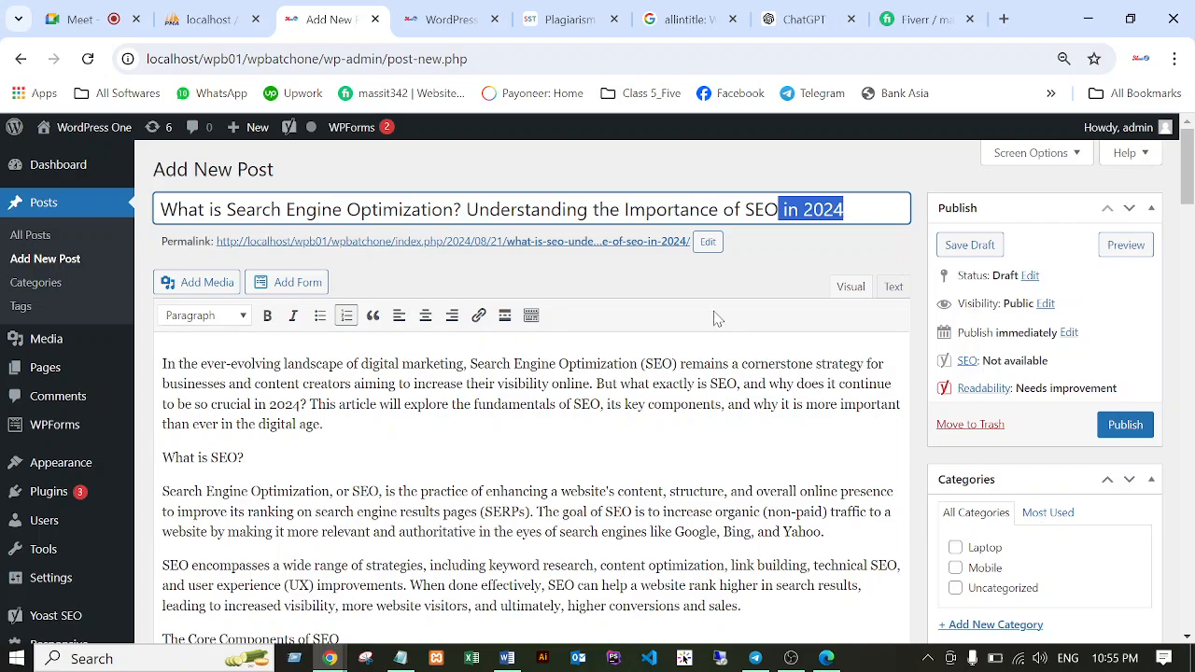
pyautogui.scroll(-4, 547, 382)
pyautogui.scroll(-10, 547, 381)
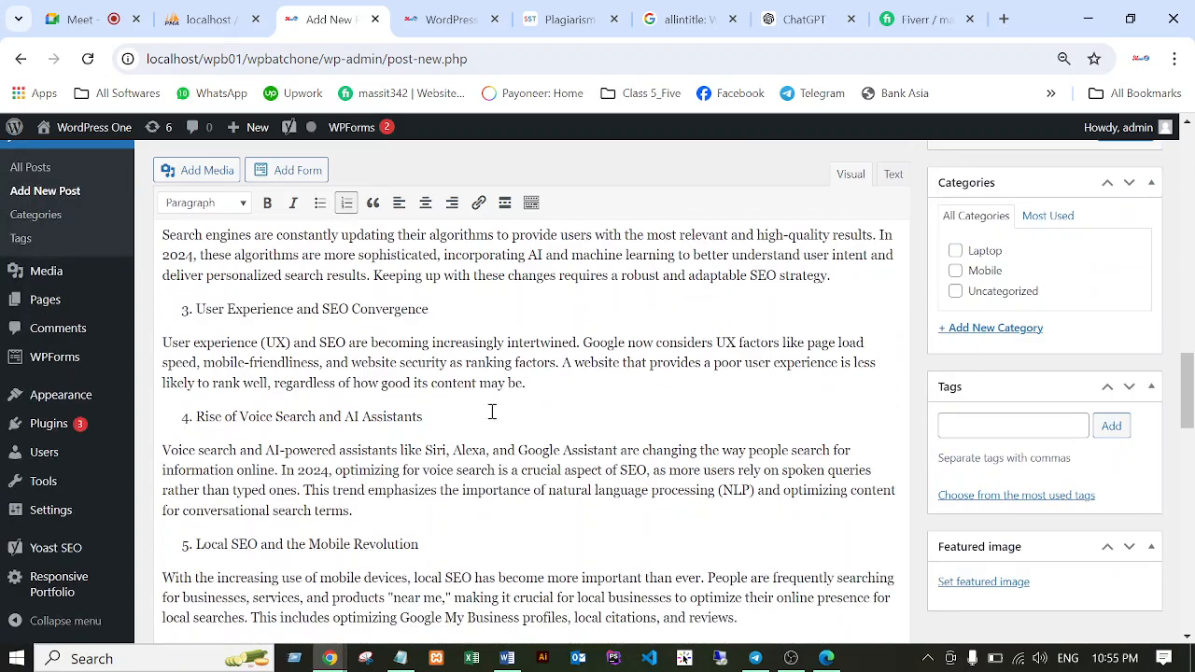
pyautogui.scroll(8, 491, 411)
pyautogui.scroll(6, 555, 346)
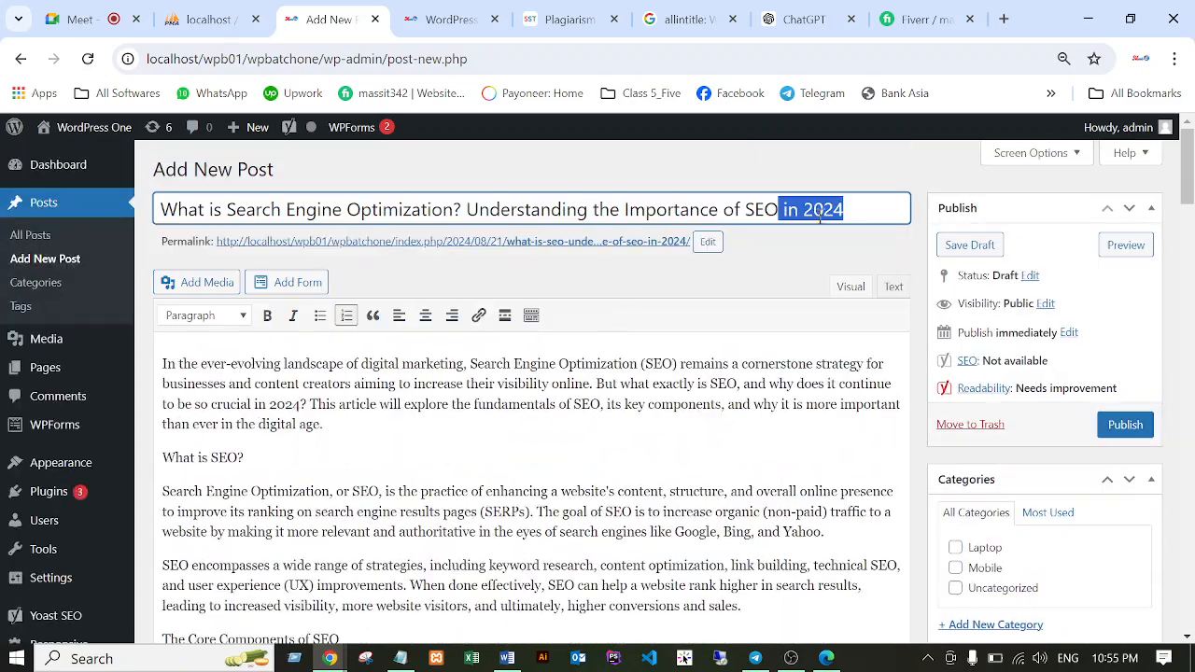
pyautogui.click(860, 212)
pyautogui.moveTo(860, 212); pyautogui.dragTo(145, 235)
pyautogui.hotkey('ctrl', 'c')
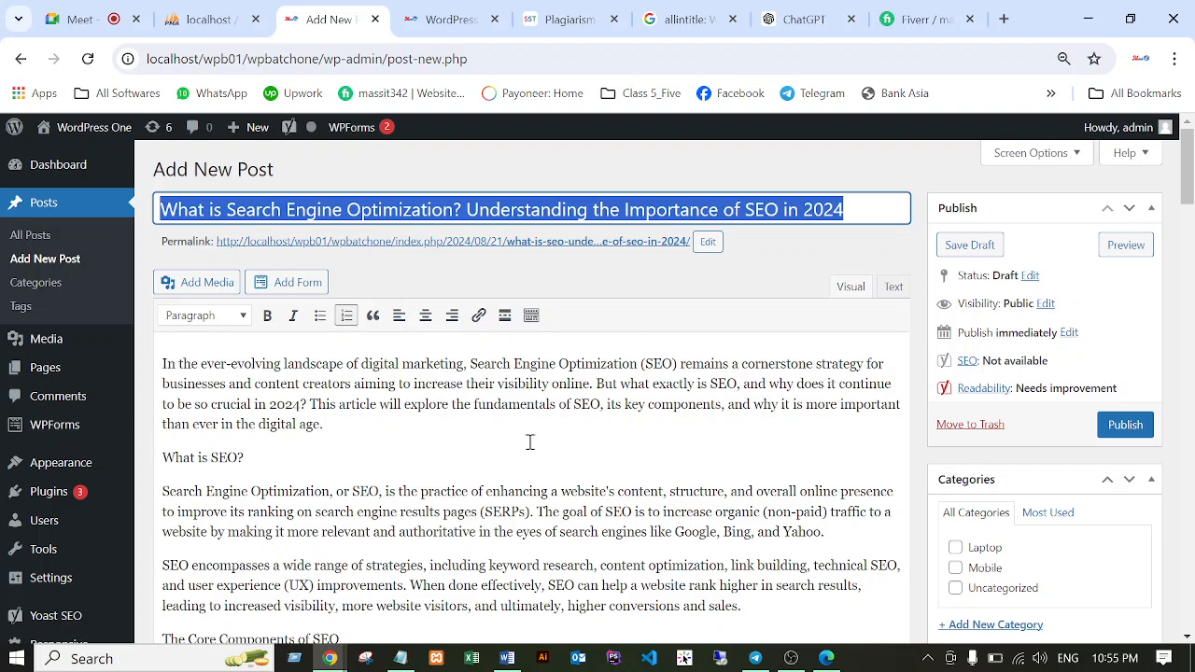
# Set the Yoast SEO focus keyphrase to "Search Engine Optimization".
pyautogui.scroll(-12, 415, 513)
pyautogui.scroll(-15, 438, 502)
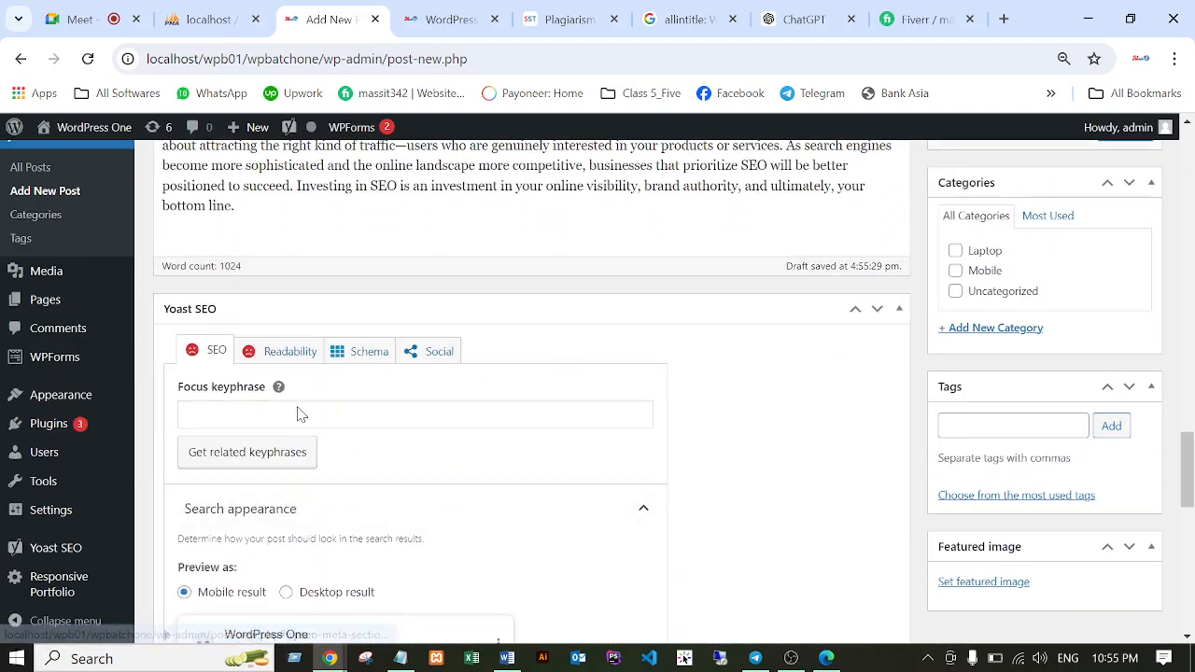
pyautogui.click(199, 422)
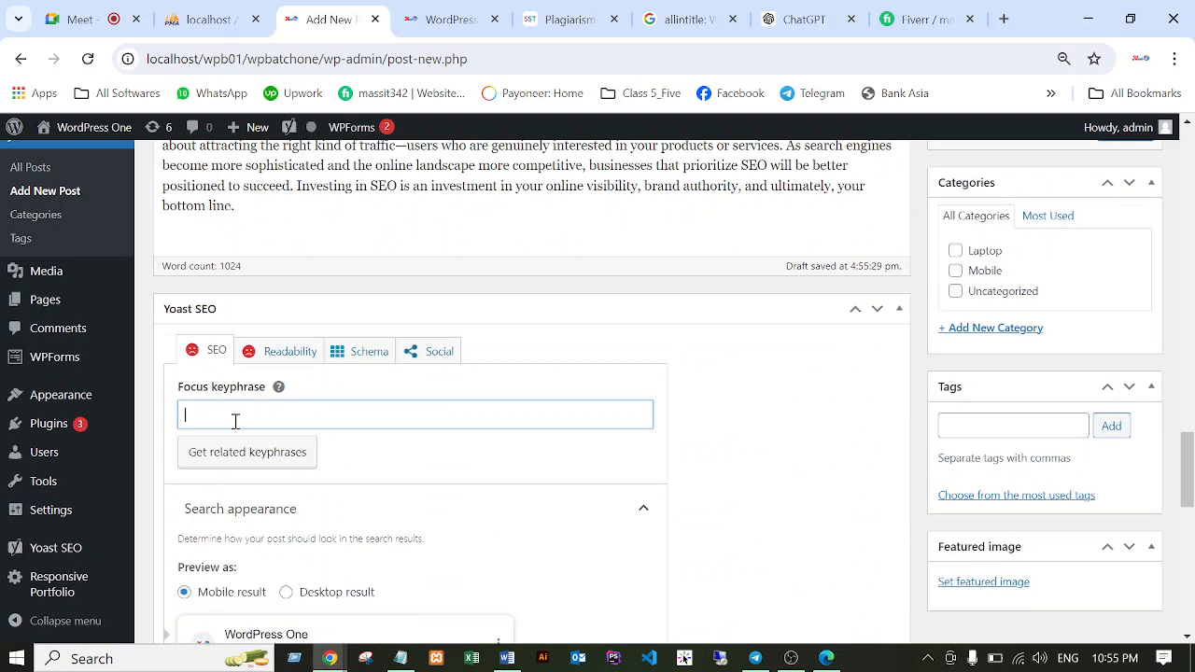
pyautogui.write('Search ')
pyautogui.write('Em')
pyautogui.write('gine')
pyautogui.write(' Optimiza')
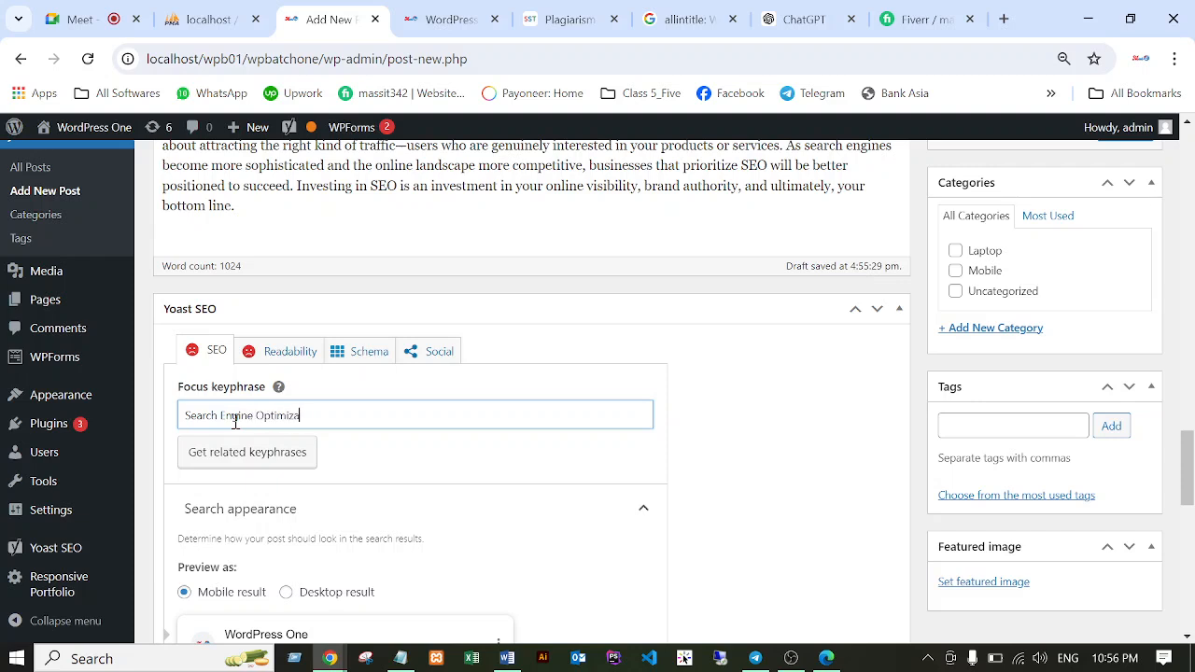
pyautogui.write('tion')
pyautogui.click(711, 431)
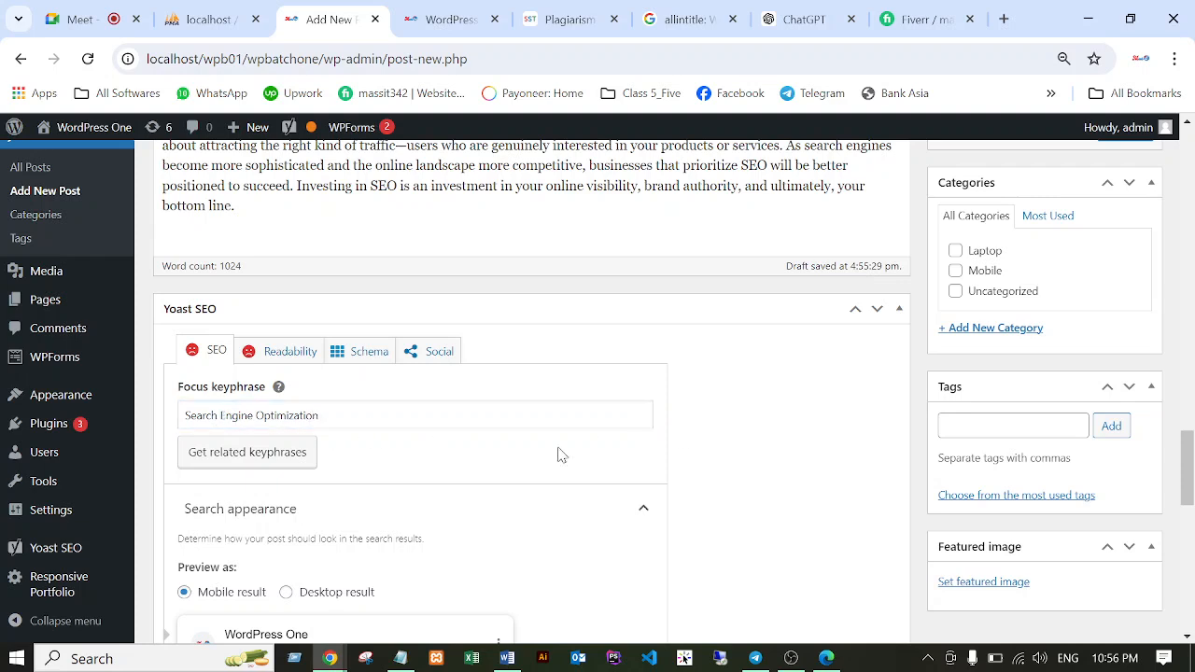
pyautogui.click(214, 415)
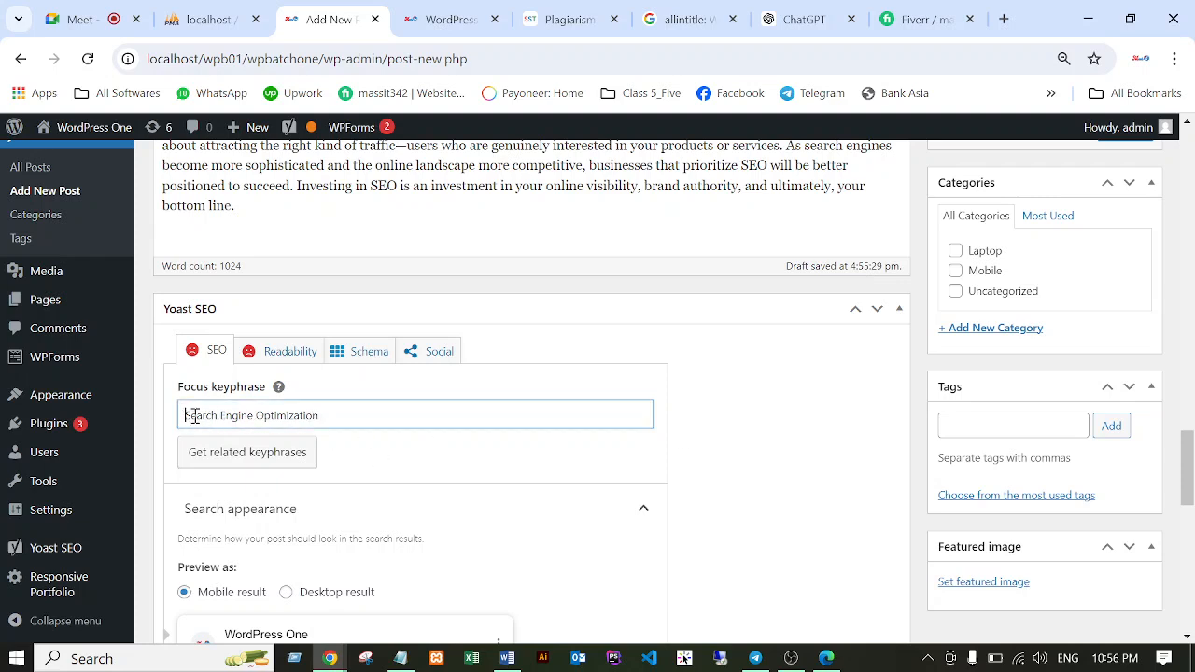
pyautogui.moveTo(182, 415); pyautogui.dragTo(367, 419)
pyautogui.click(365, 419)
# Replace the Title, Page, Separator and Site title variables in the Yoast SEO title with the copied post title.
pyautogui.scroll(-3, 464, 419)
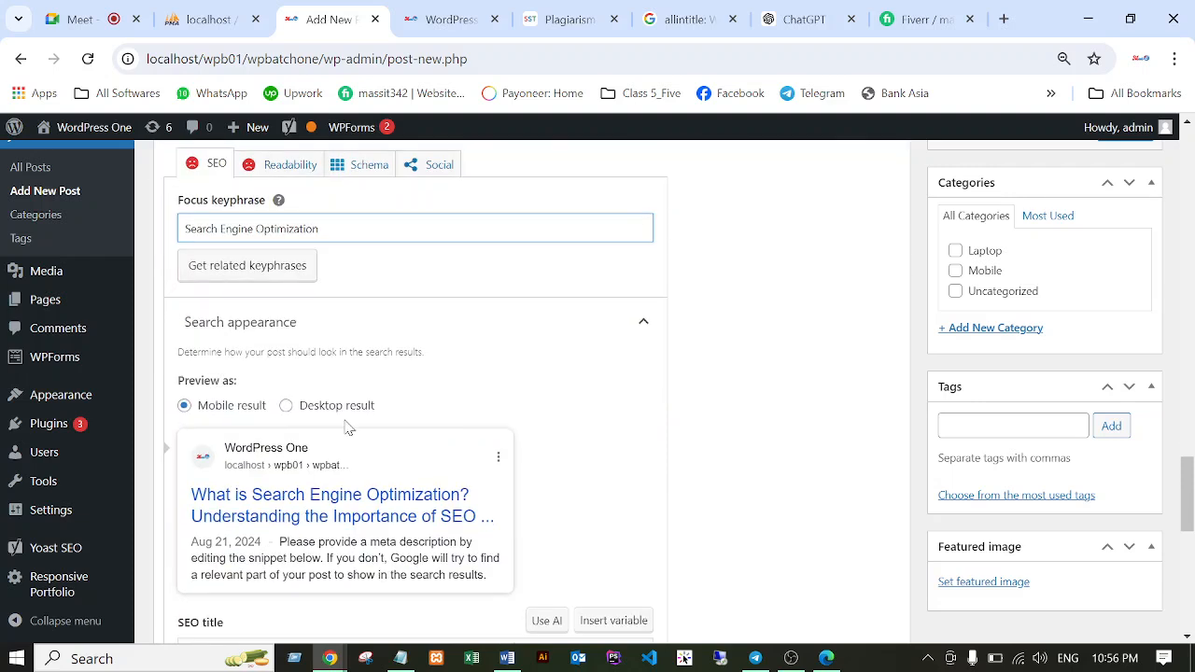
pyautogui.scroll(-1, 280, 415)
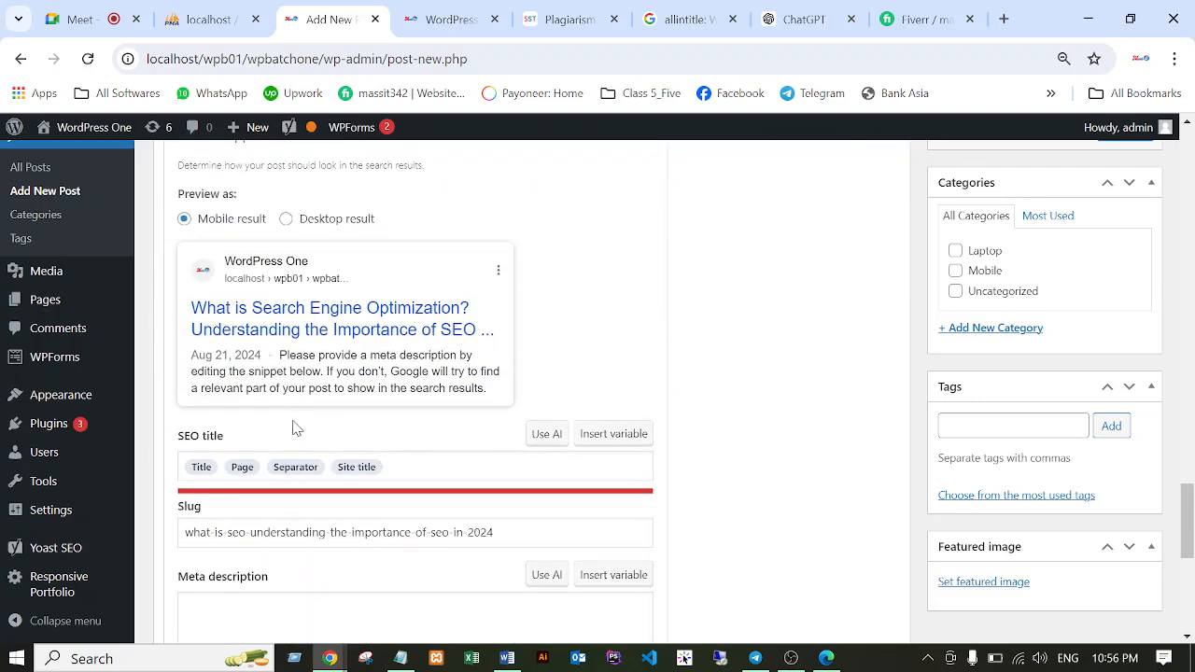
pyautogui.click(407, 466)
pyautogui.press('BackSpace')
pyautogui.press('BackSpace')
pyautogui.press('BackSpace')
pyautogui.press('BackSpace')
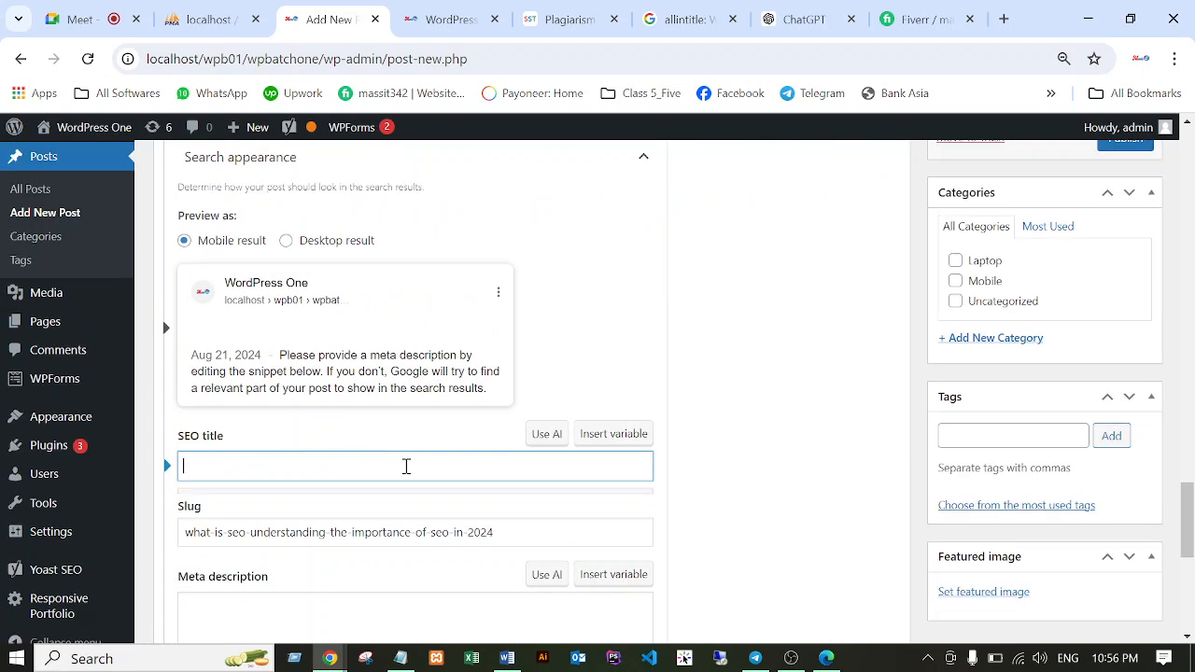
pyautogui.hotkey('ctrl', 'v')
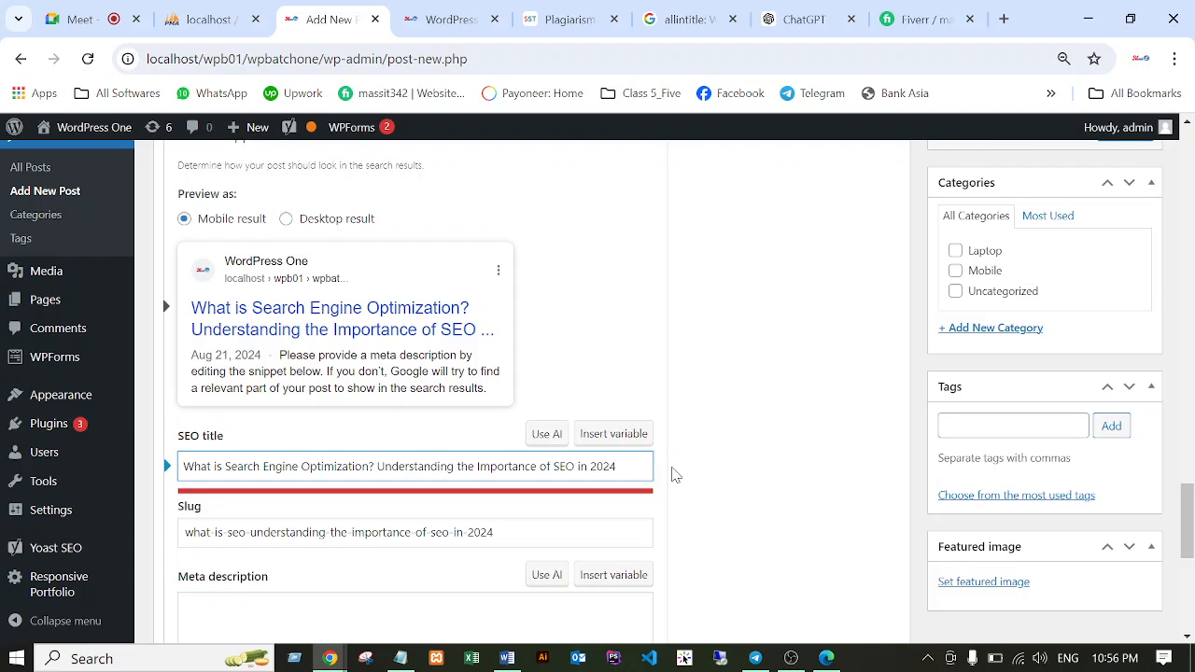
# Shorten the SEO title to "What is Search Engine Optimization Understanding the Importanc", dropping the question mark, and select the remaining text.
pyautogui.press('BackSpace')
pyautogui.press('BackSpace')
pyautogui.press('BackSpace')
pyautogui.press('BackSpace')
pyautogui.press('BackSpace')
pyautogui.press('BackSpace')
pyautogui.press('BackSpace')
pyautogui.click(369, 465)
pyautogui.click(579, 464)
pyautogui.press('BackSpace')
pyautogui.press('BackSpace')
pyautogui.press('BackSpace')
pyautogui.press('BackSpace')
pyautogui.press('BackSpace')
pyautogui.press('BackSpace')
pyautogui.press('BackSpace')
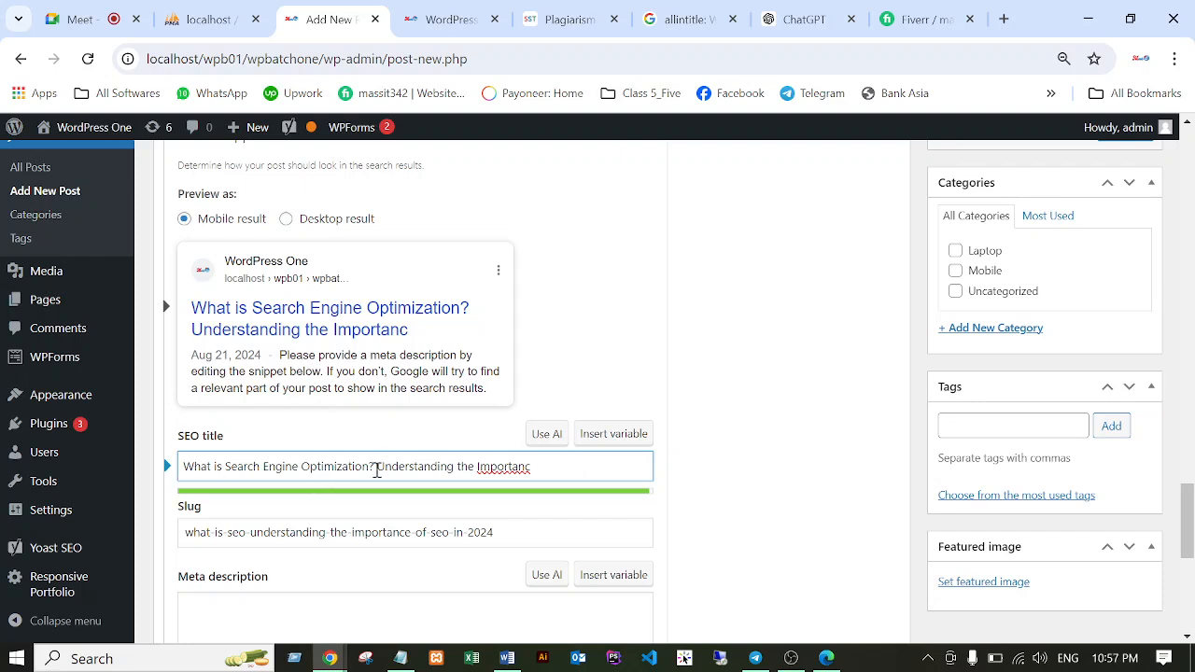
pyautogui.press('BackSpace')
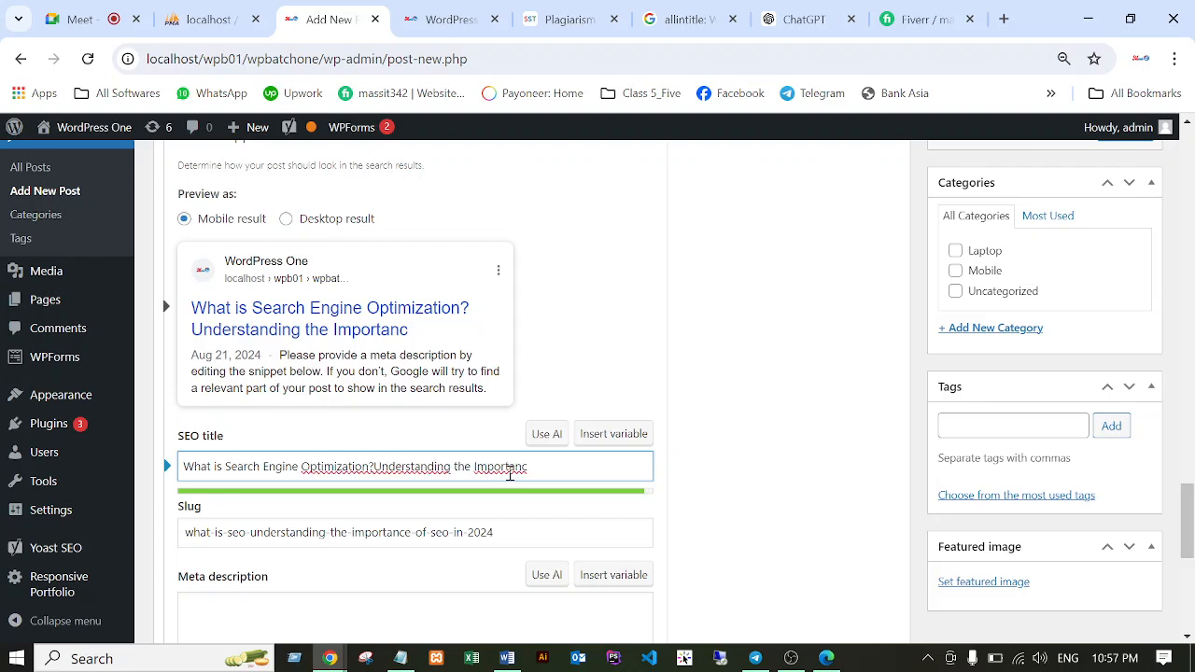
pyautogui.press('BackSpace')
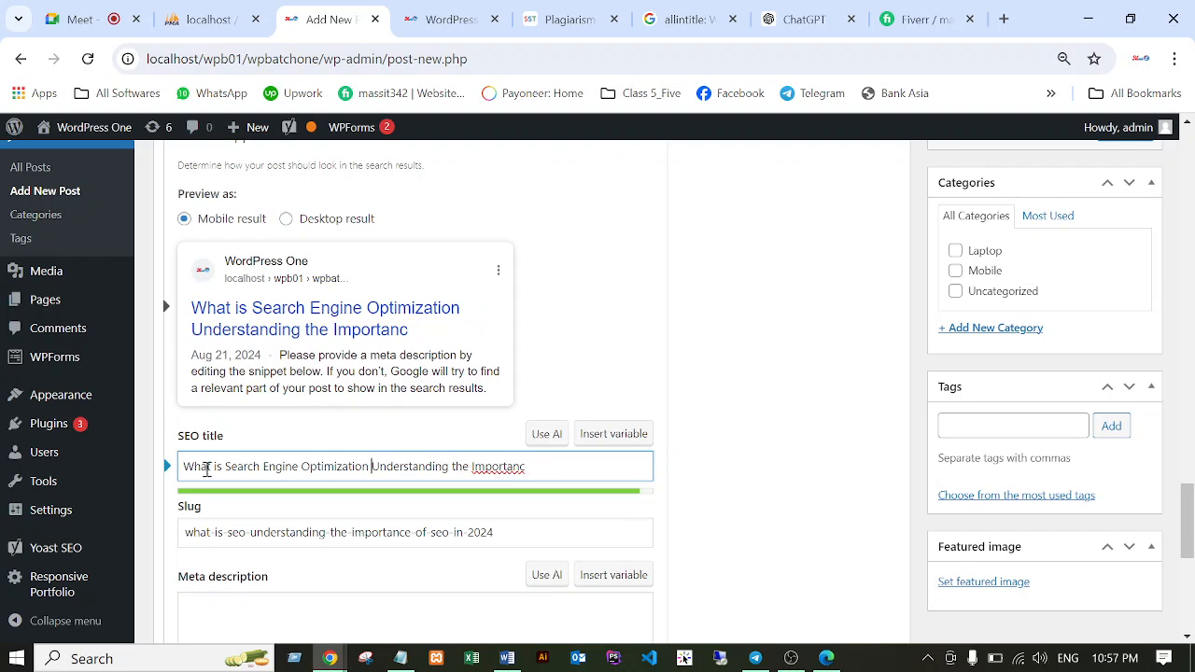
pyautogui.moveTo(186, 466)
pyautogui.mouseDown()
pyautogui.moveTo(539, 462)
pyautogui.moveTo(171, 474)
pyautogui.mouseUp()
pyautogui.click(551, 481)
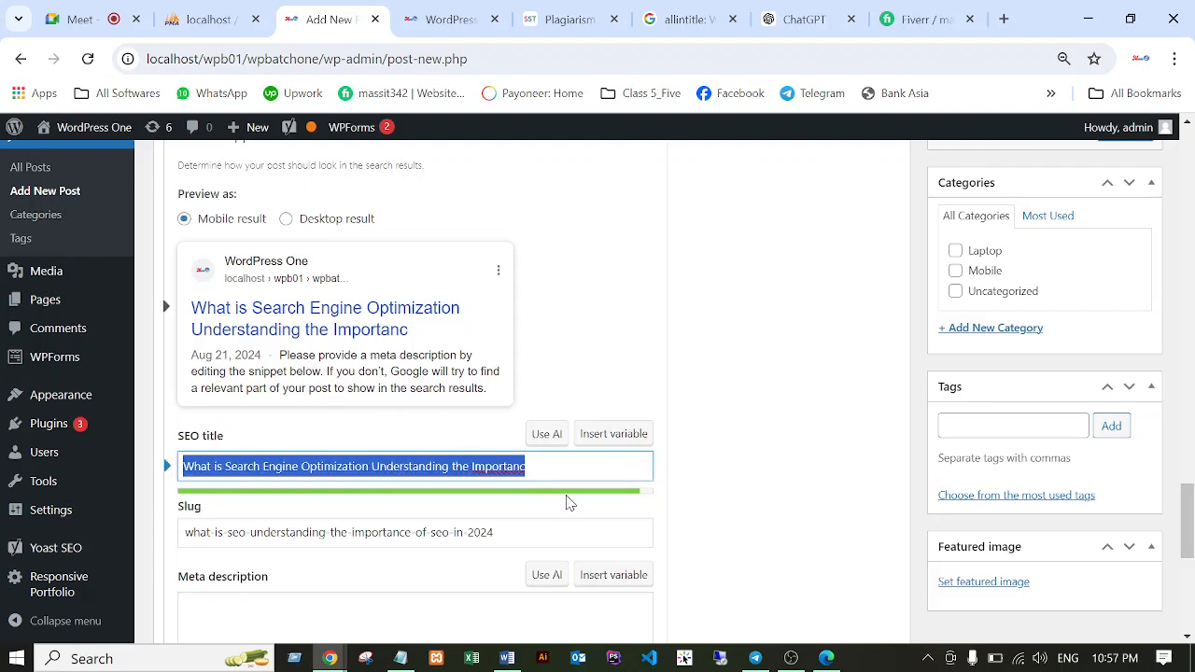
# Copy the full post title at the start of the post and clear the title field.
pyautogui.scroll(10, 271, 472)
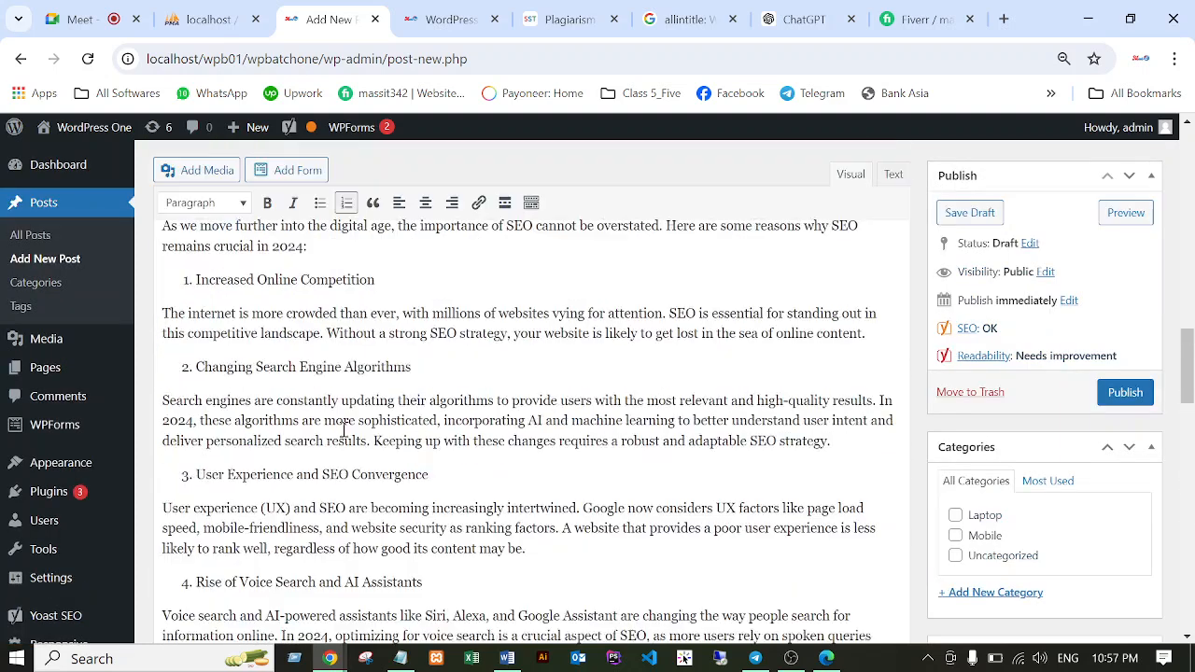
pyautogui.scroll(10, 344, 429)
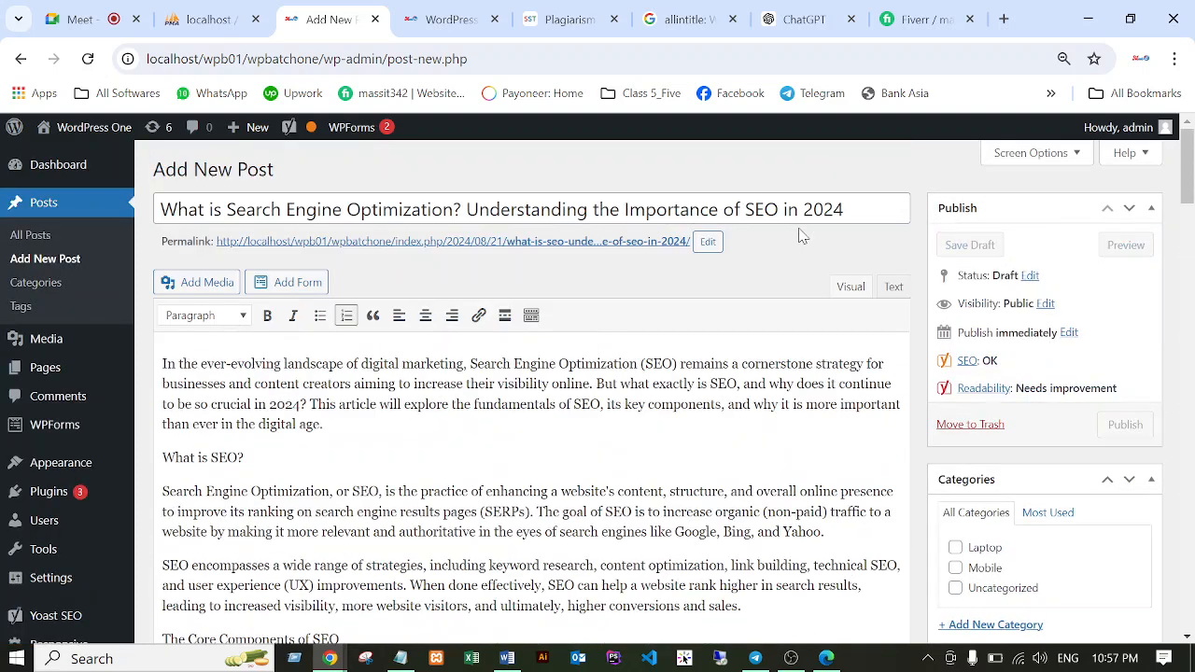
pyautogui.moveTo(845, 209); pyautogui.dragTo(164, 241)
pyautogui.hotkey('ctrl', 'c')
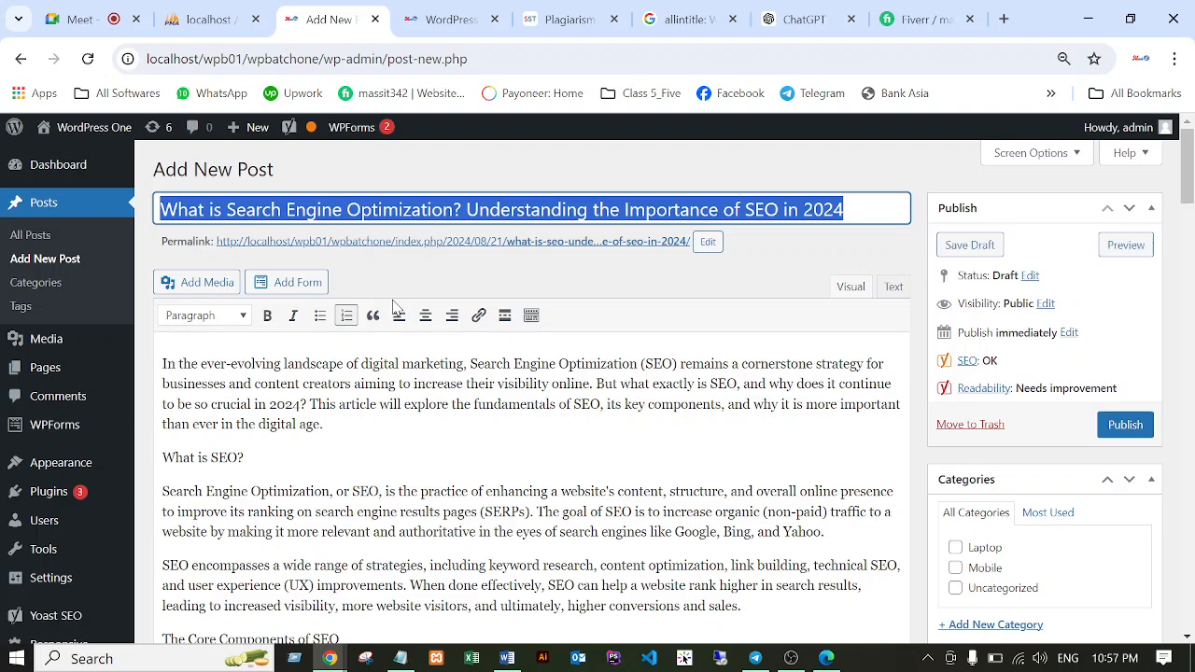
pyautogui.press('BackSpace')
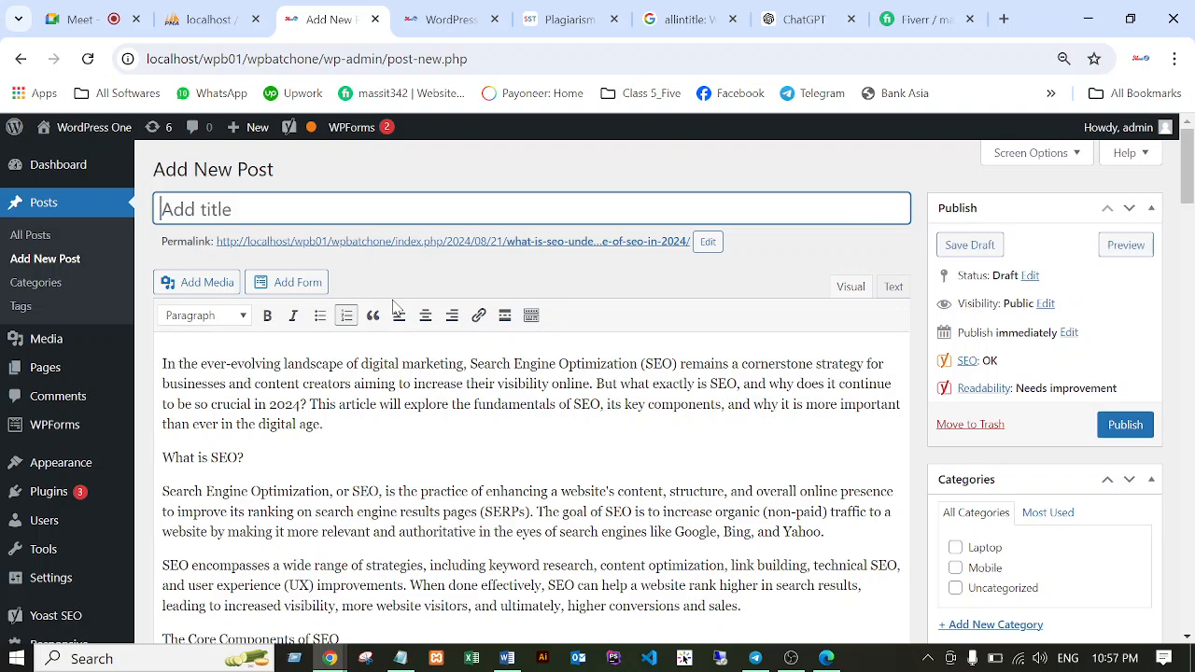
# Switch to ChatGPT and ask it to "Suggest the shorter title instead of" the copied post title, pasted in quotation marks.
pyautogui.click(795, 17)
pyautogui.scroll(-4, 418, 504)
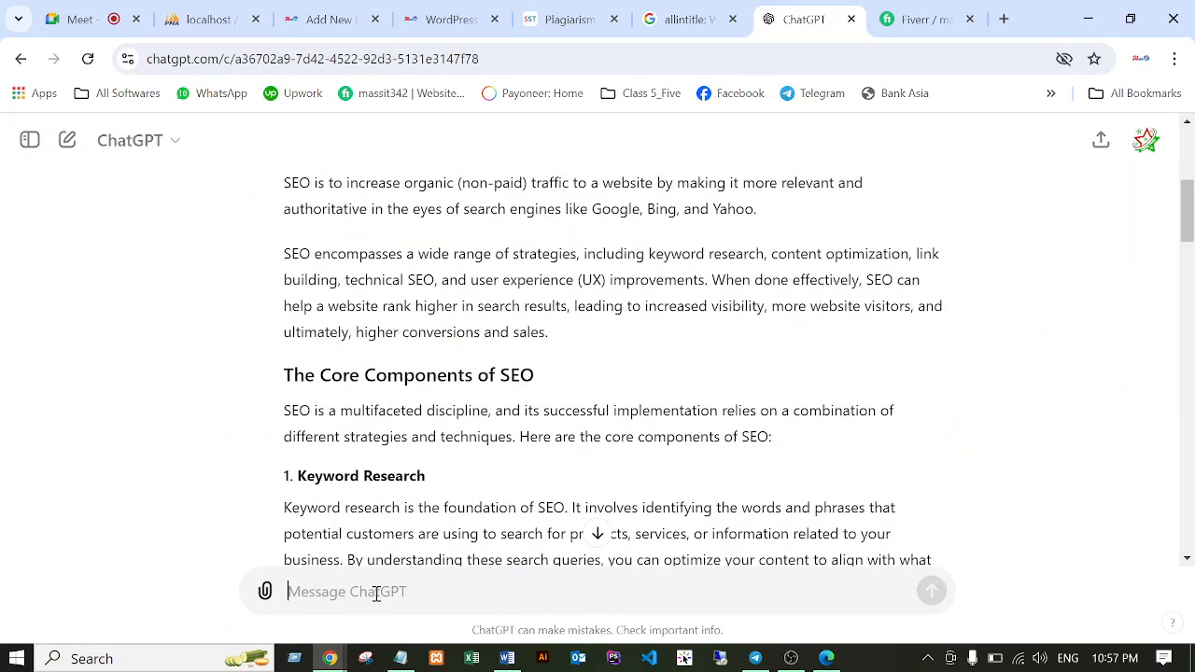
pyautogui.write('Sugges')
pyautogui.write('tr')
pyautogui.write('the ')
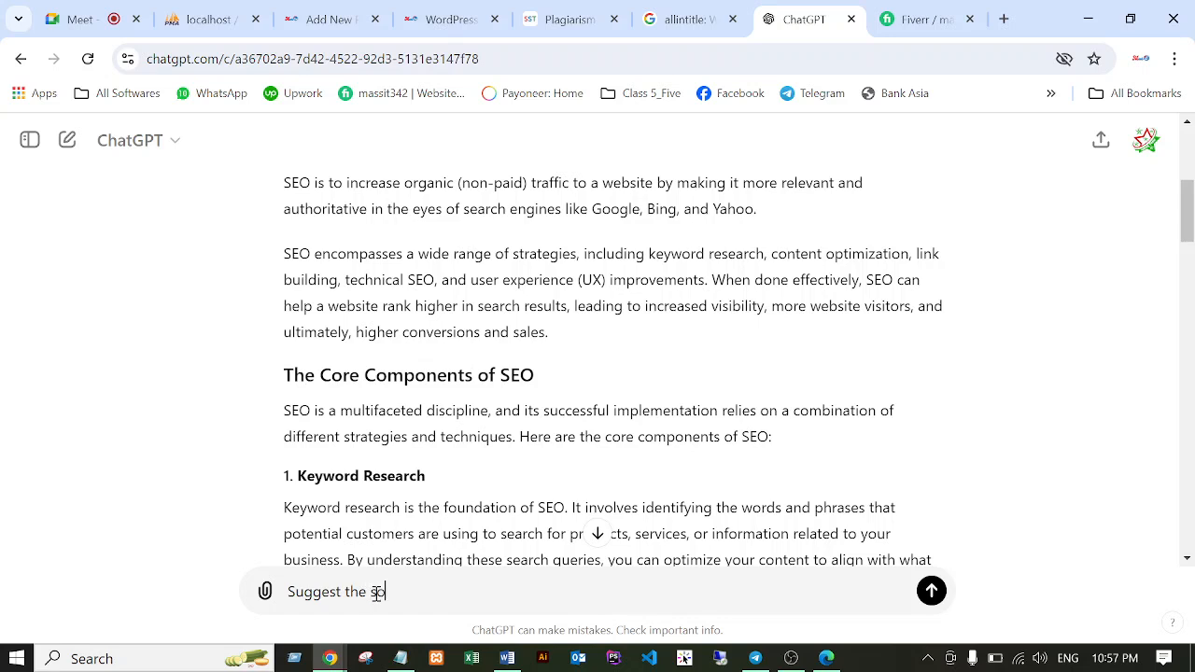
pyautogui.write('so')
pyautogui.press('BackSpace')
pyautogui.write('horter title instead ')
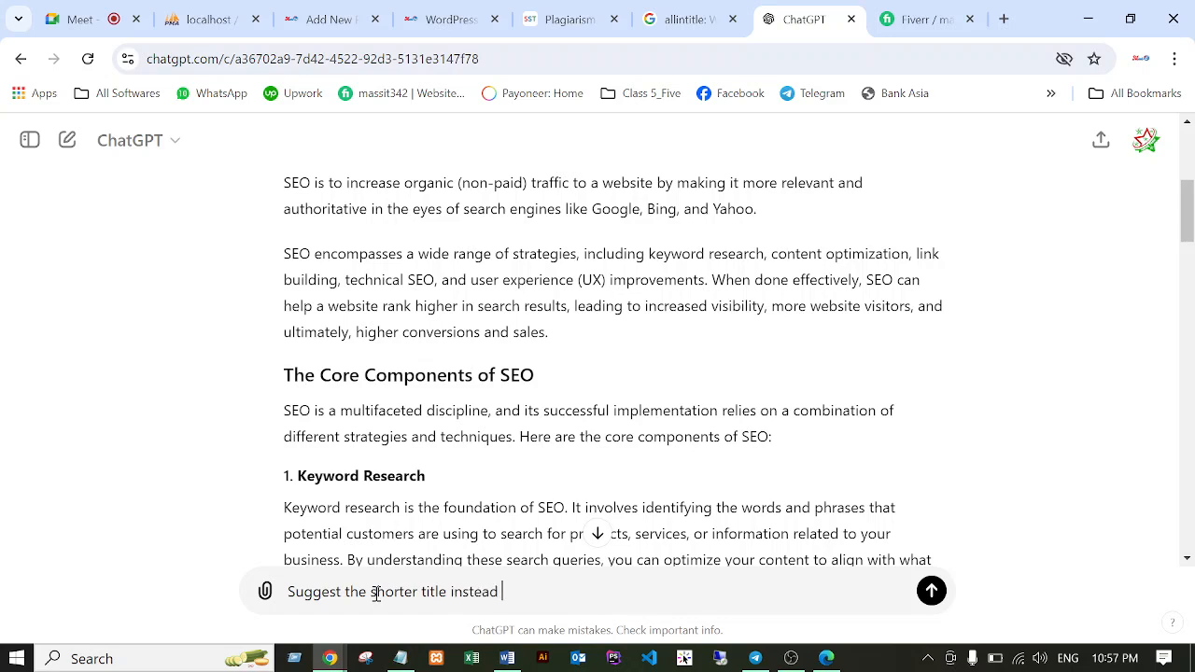
pyautogui.write('of ""')
pyautogui.hotkey('ctrl', 'v')
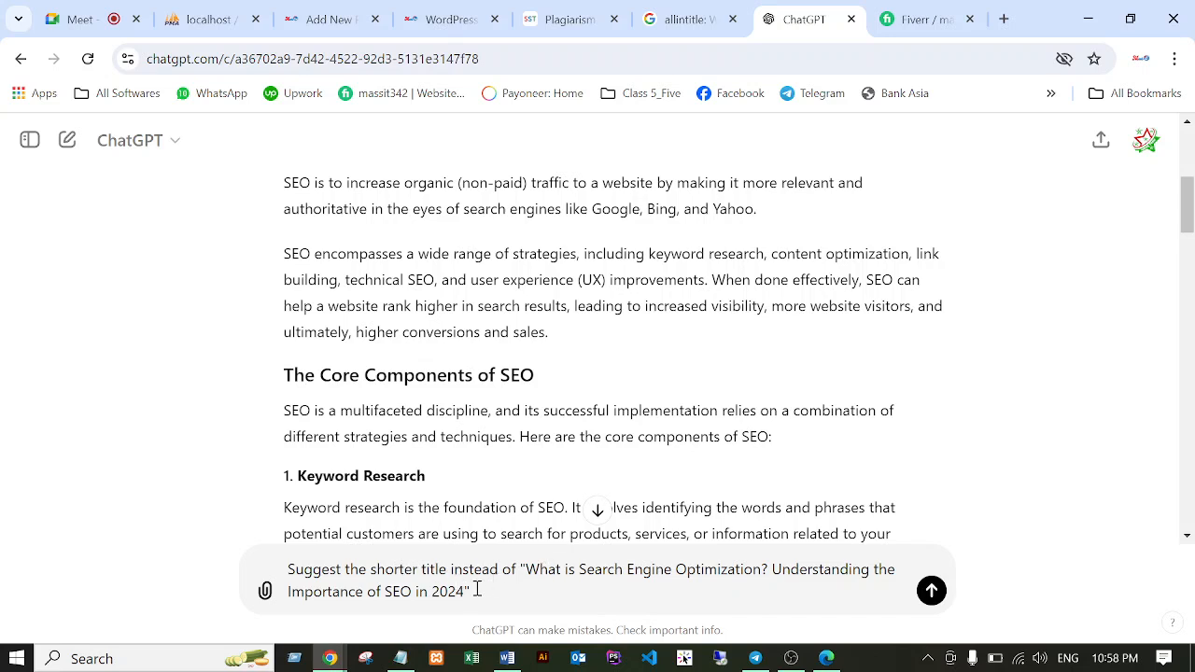
pyautogui.click(931, 590)
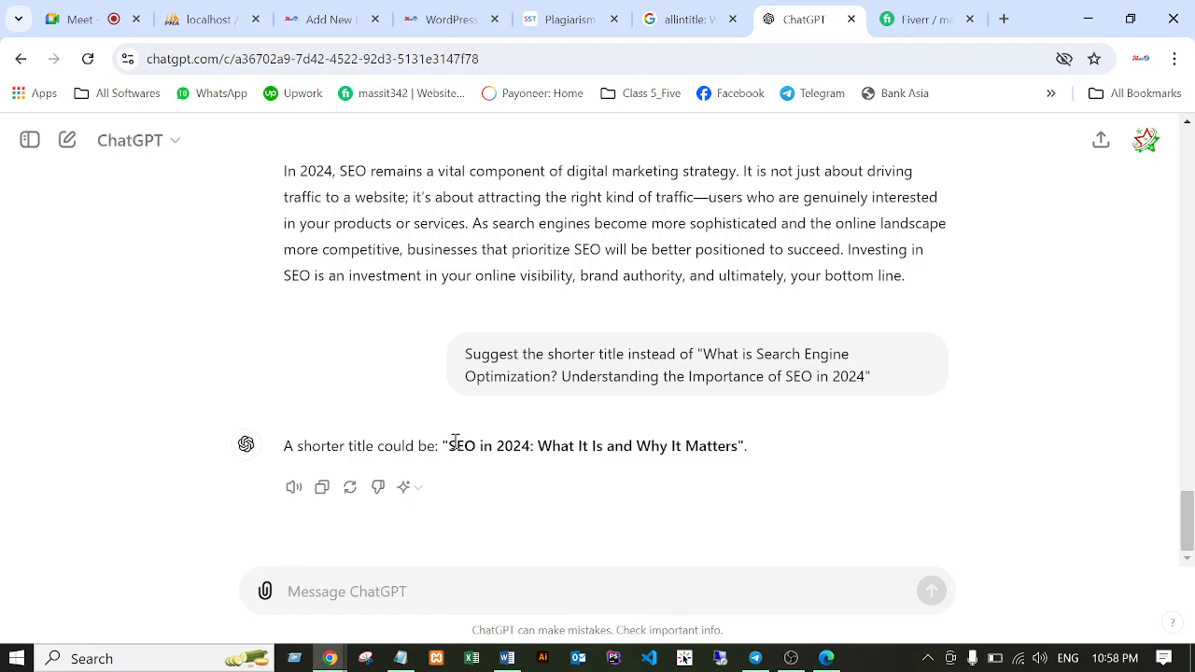
# Copy the shorter title "SEO in 2024: What It Is and Why It Matters" from ChatGPT's reply.
pyautogui.moveTo(453, 443); pyautogui.dragTo(740, 457)
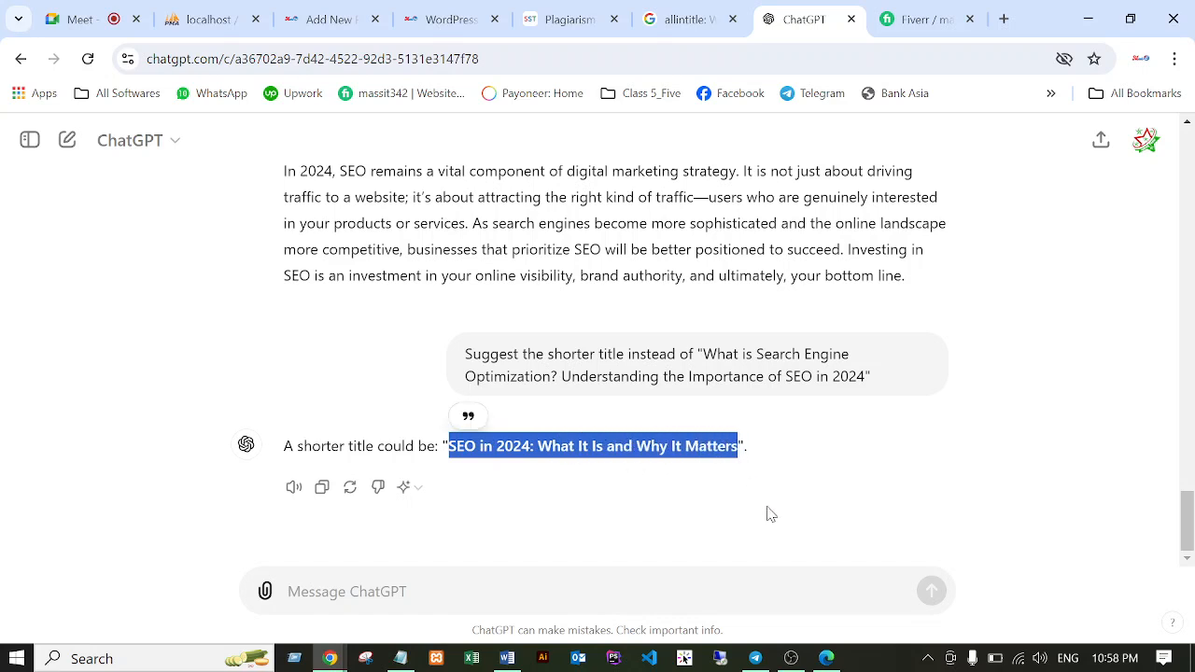
pyautogui.click(595, 486)
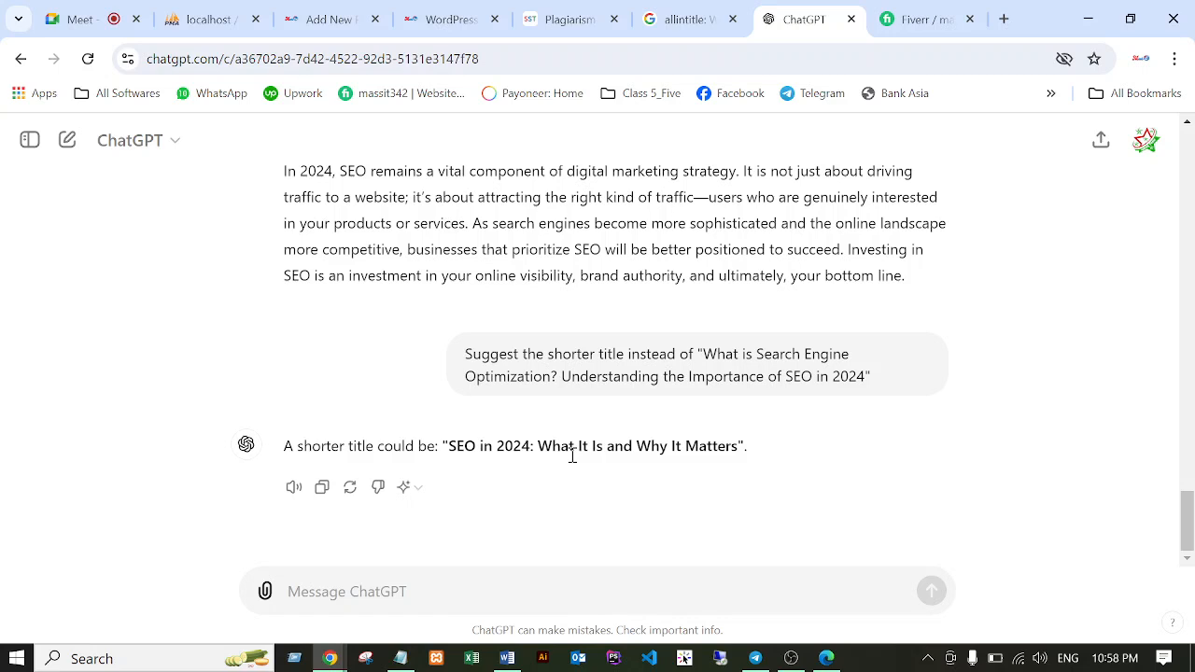
pyautogui.moveTo(447, 446); pyautogui.dragTo(739, 452)
pyautogui.hotkey('ctrl', 'c')
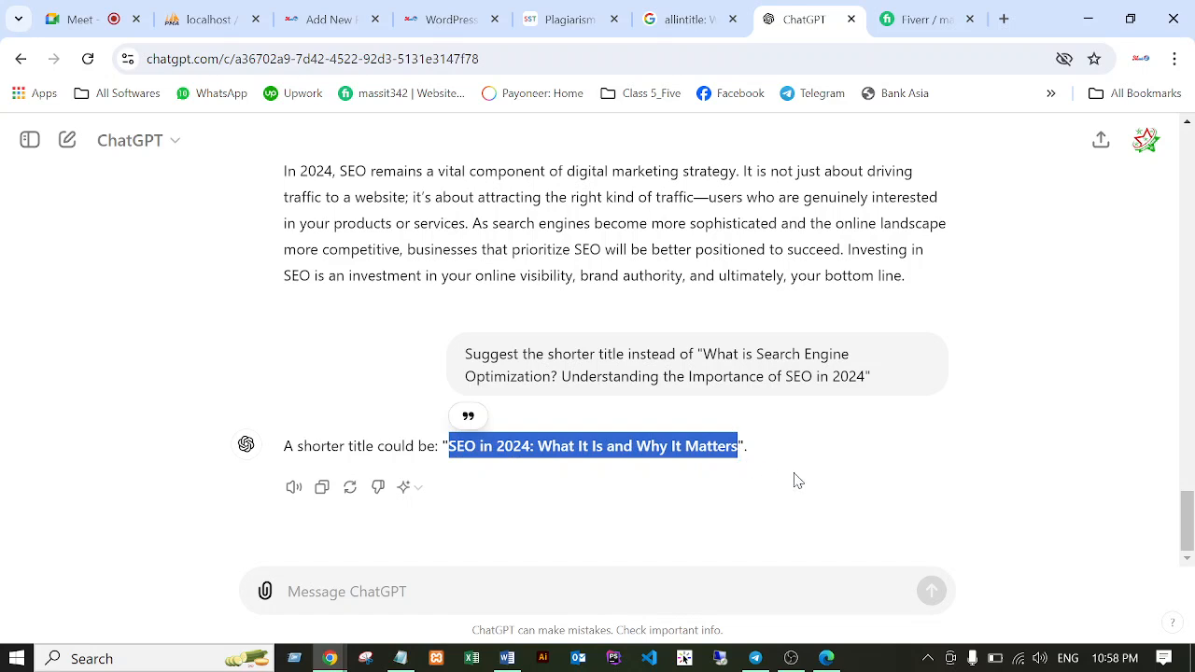
# Search Google for "allintitle:SEO in 2024: What It Is and Why It Matters" and examine the titles of the competing pages.
pyautogui.click(674, 22)
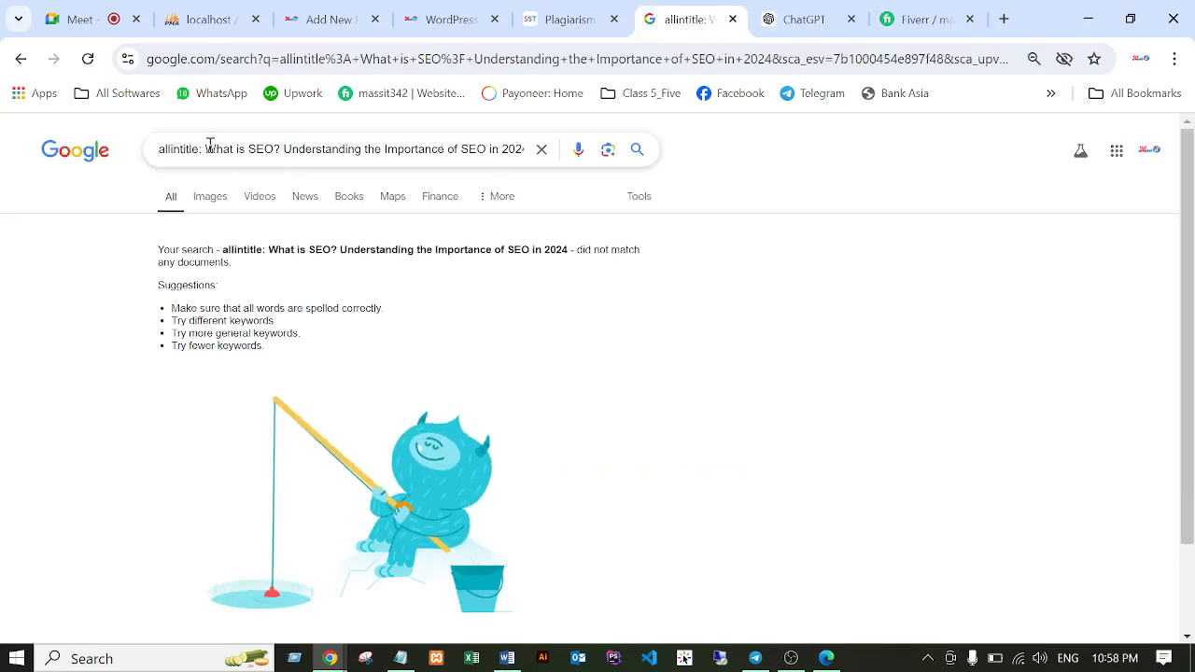
pyautogui.moveTo(206, 149); pyautogui.dragTo(541, 149)
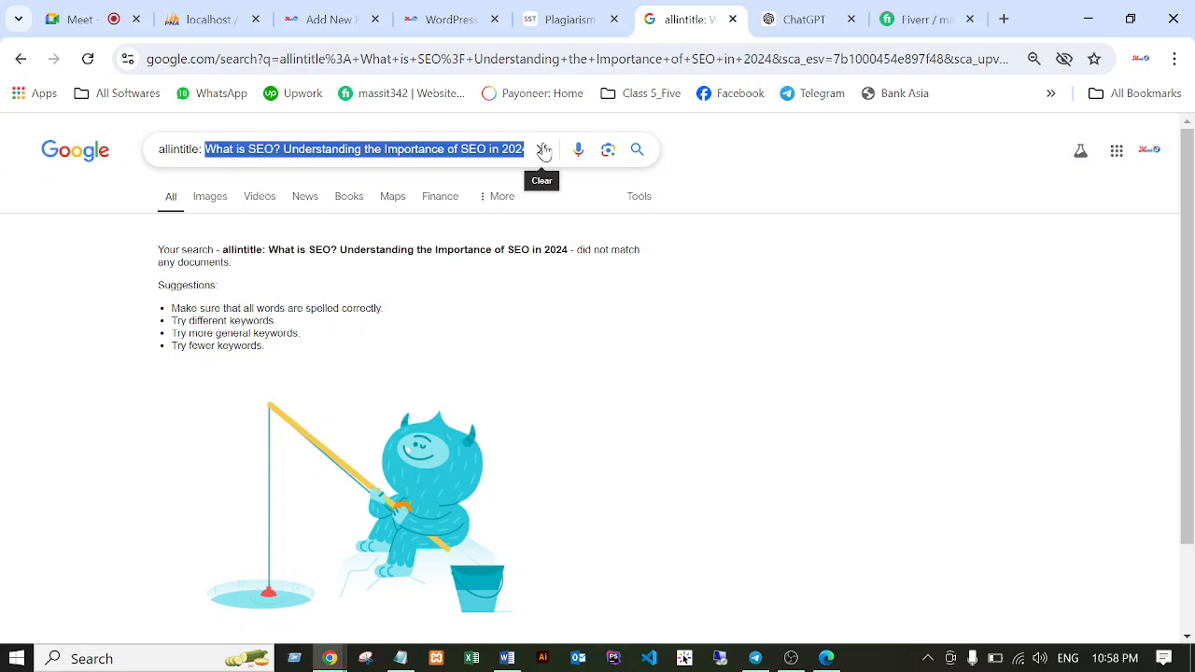
pyautogui.press('BackSpace')
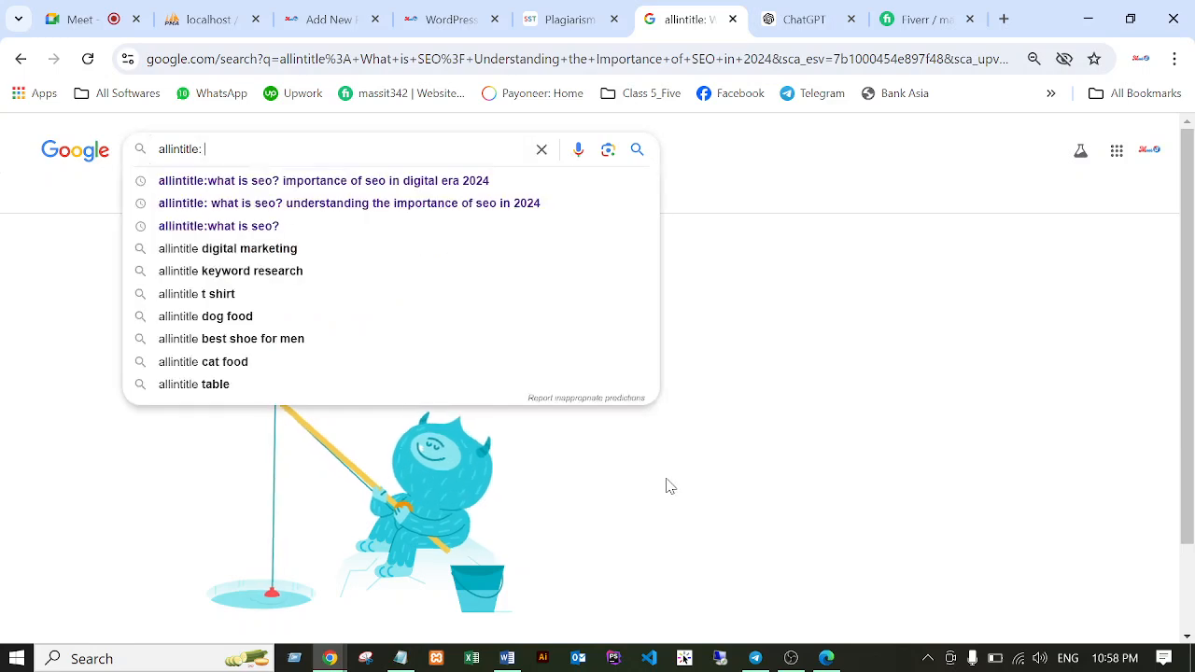
pyautogui.hotkey('ctrl', 'v')
pyautogui.press('Return')
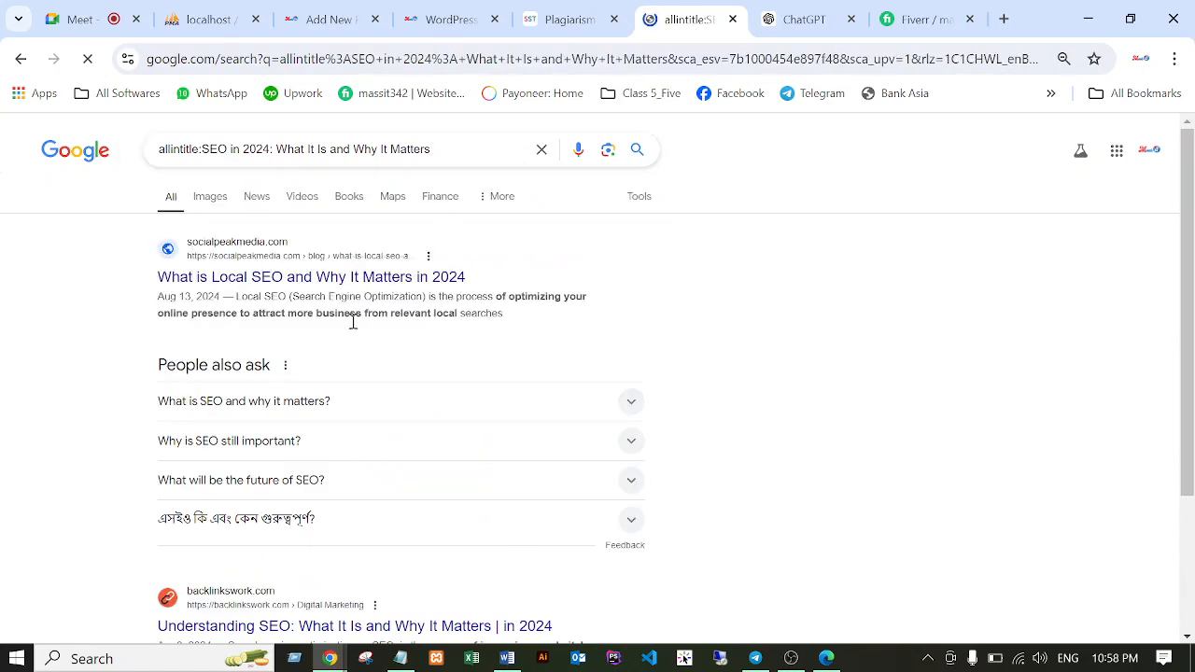
pyautogui.scroll(-2, 267, 421)
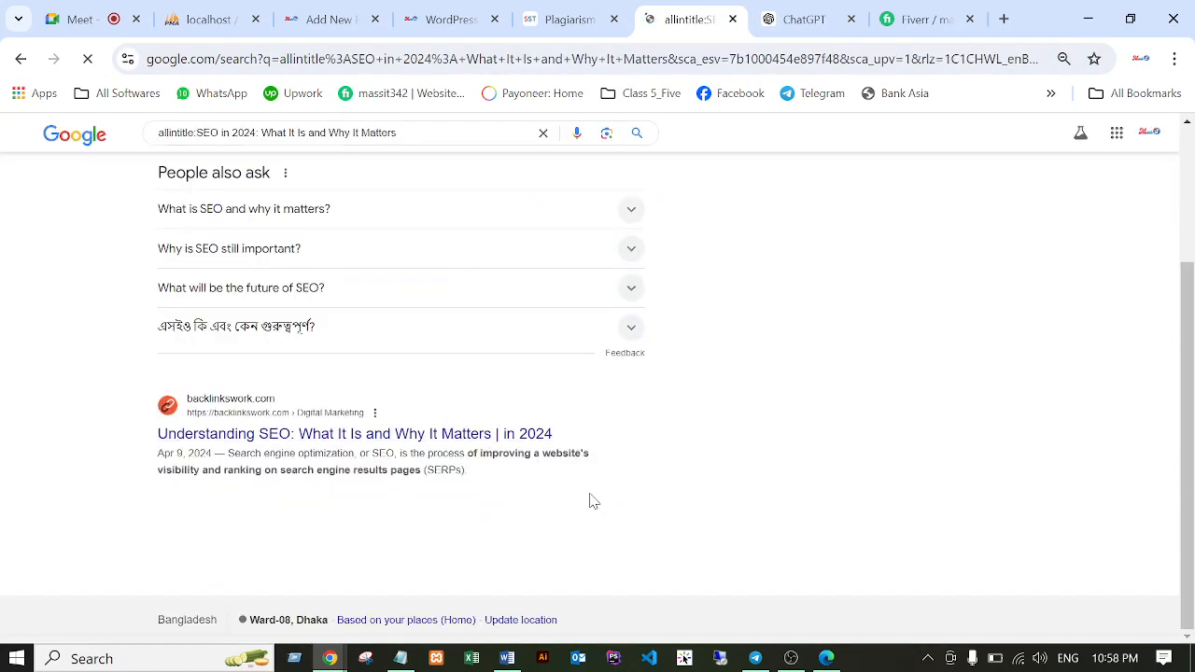
pyautogui.scroll(2, 757, 507)
pyautogui.scroll(-2, 757, 507)
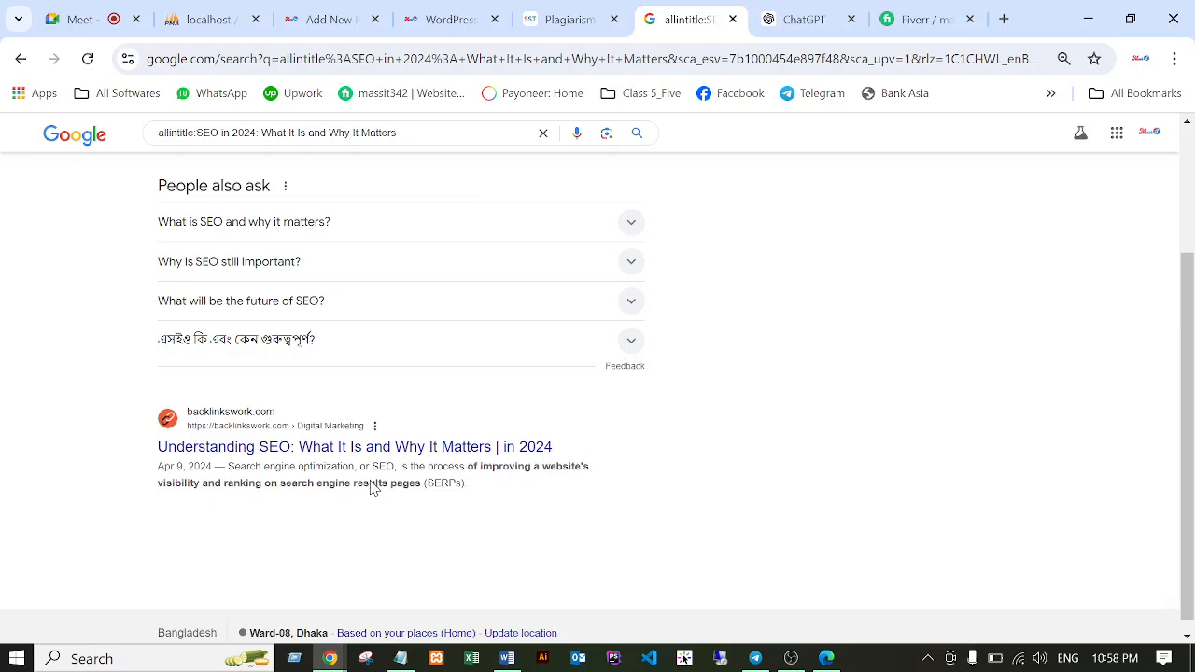
pyautogui.scroll(2, 372, 493)
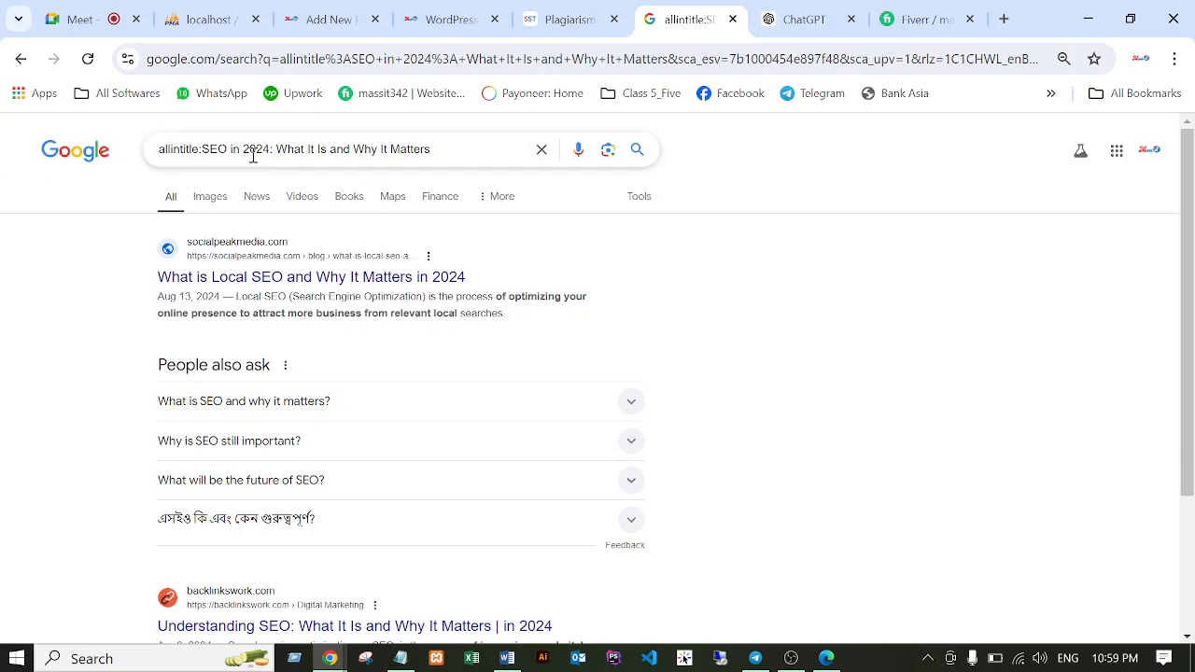
pyautogui.scroll(-2, 417, 308)
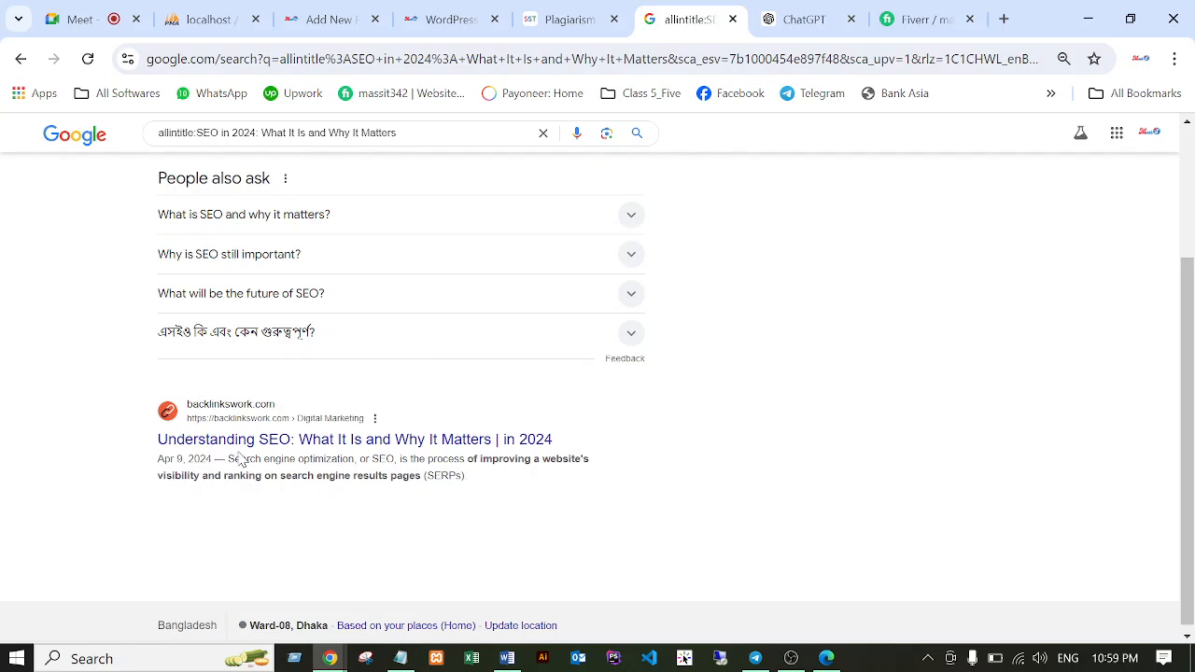
pyautogui.scroll(2, 234, 316)
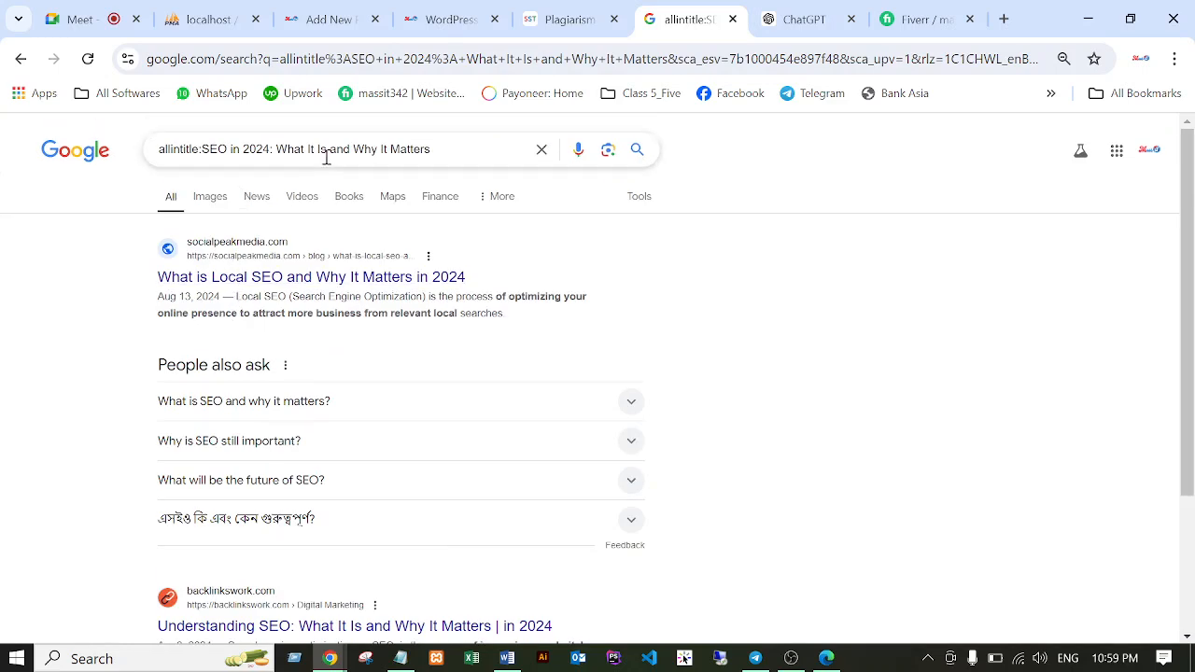
# Copy "SEO in 2024: What It Is and Why It Matters" from the Google query and paste it as the WordPress post title.
pyautogui.moveTo(436, 148); pyautogui.dragTo(206, 147)
pyautogui.hotkey('ctrl', 'c')
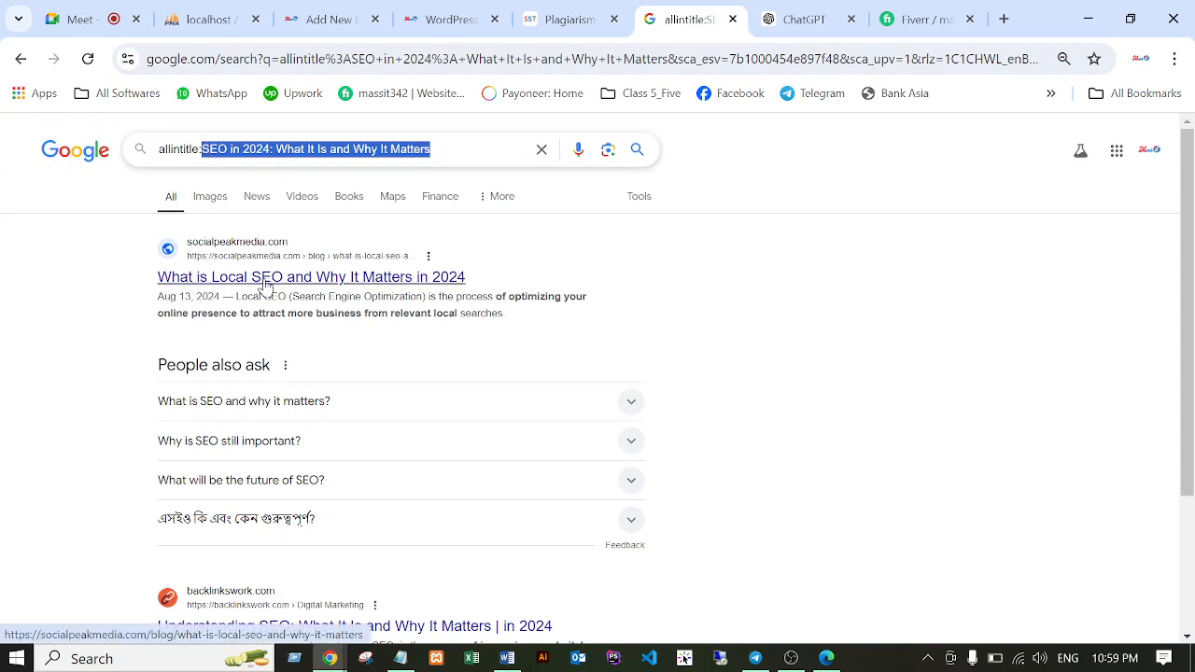
pyautogui.scroll(-2, 299, 359)
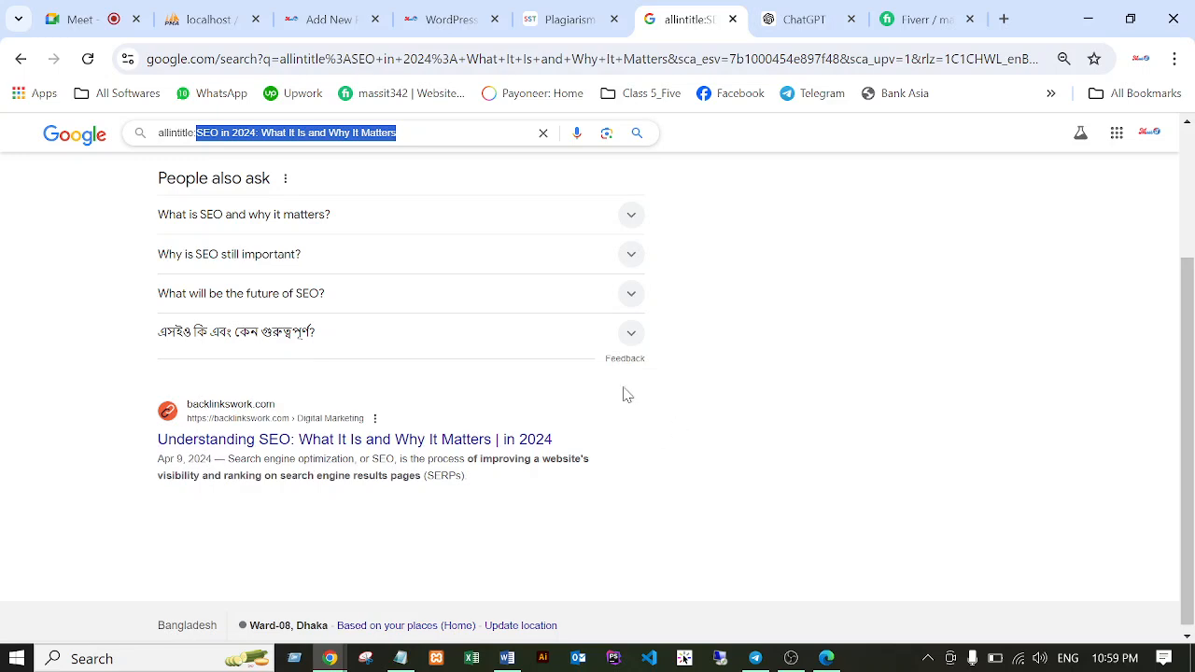
pyautogui.scroll(1, 392, 227)
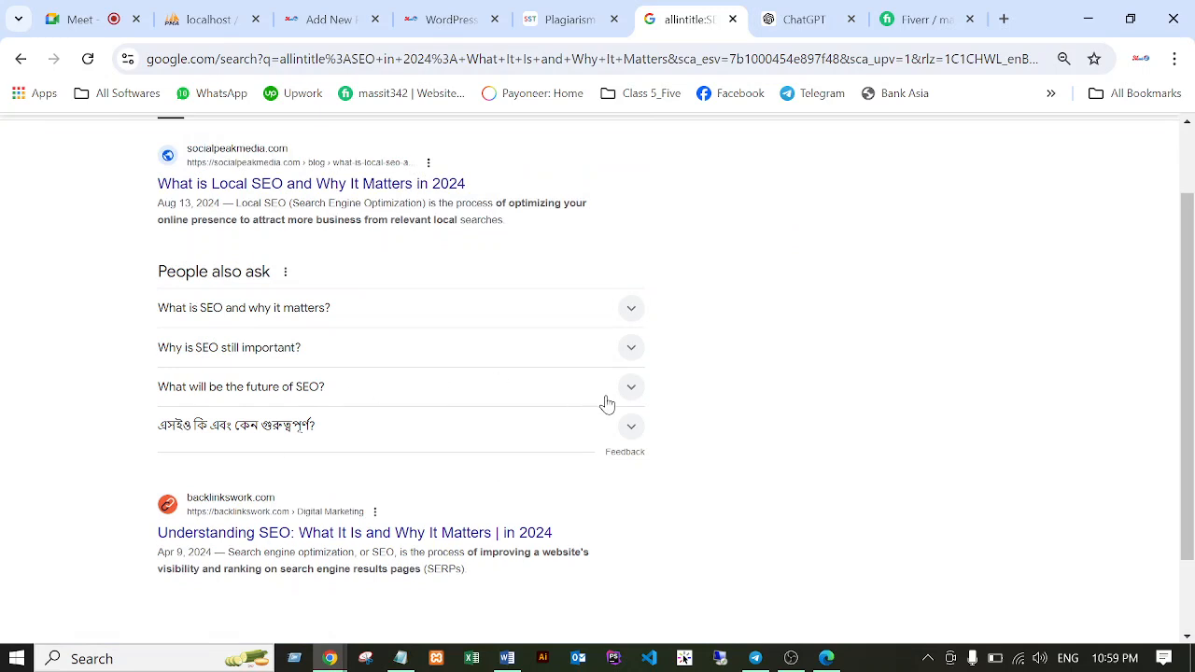
pyautogui.scroll(1, 607, 403)
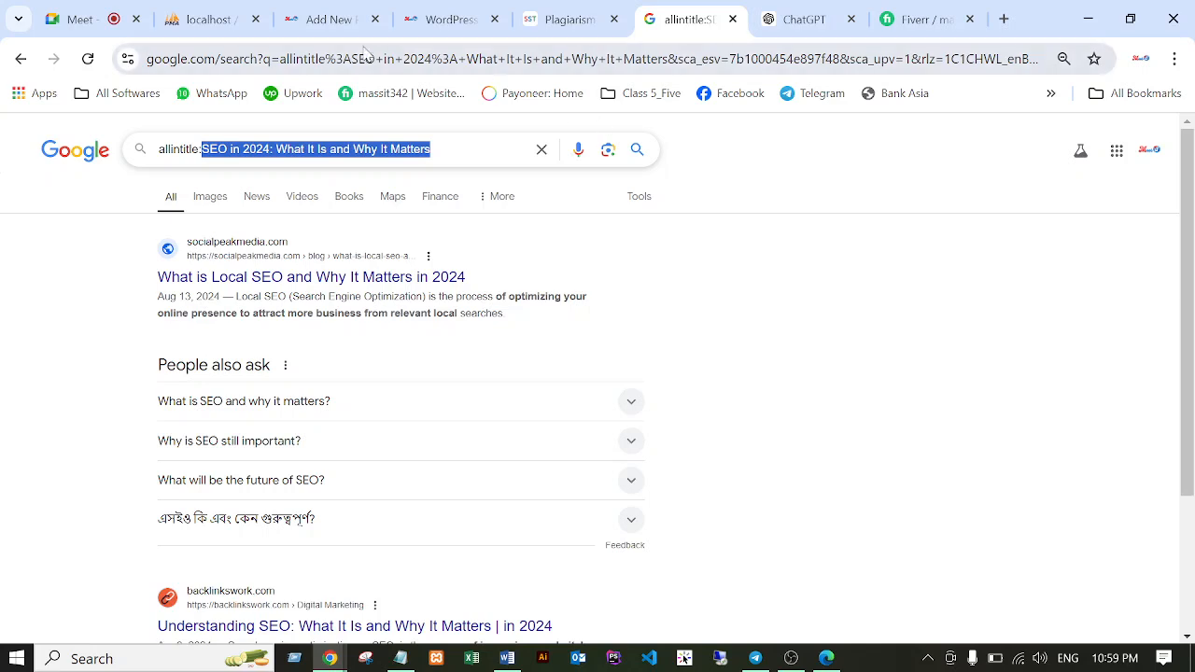
pyautogui.click(328, 11)
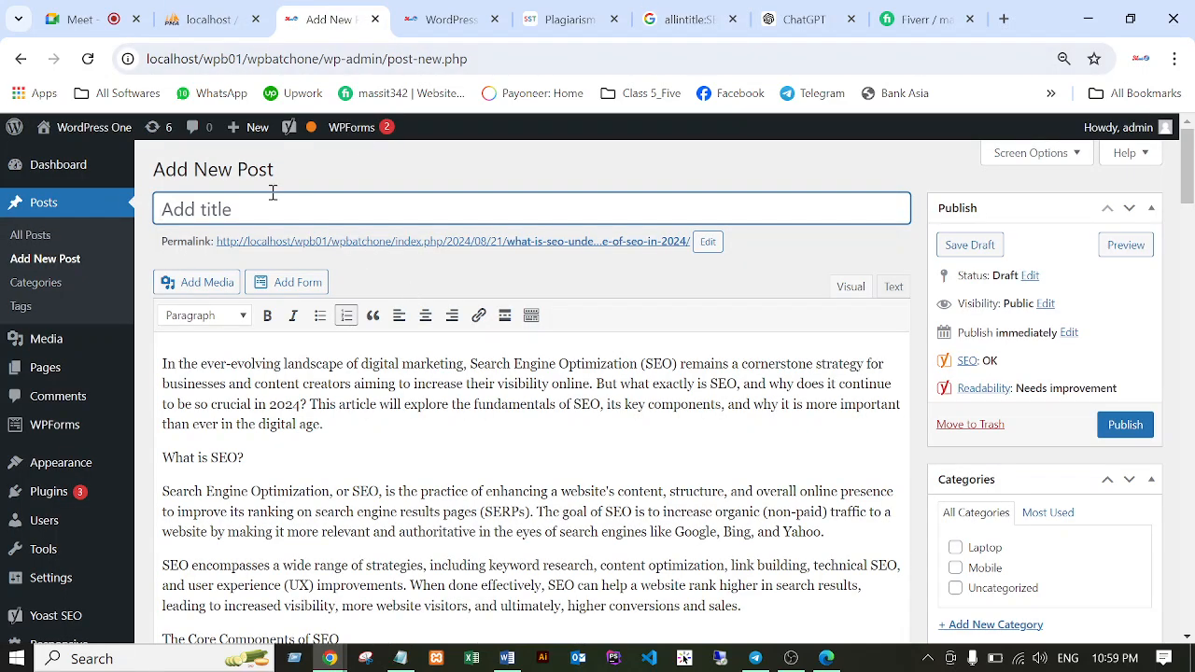
pyautogui.hotkey('ctrl', 'v')
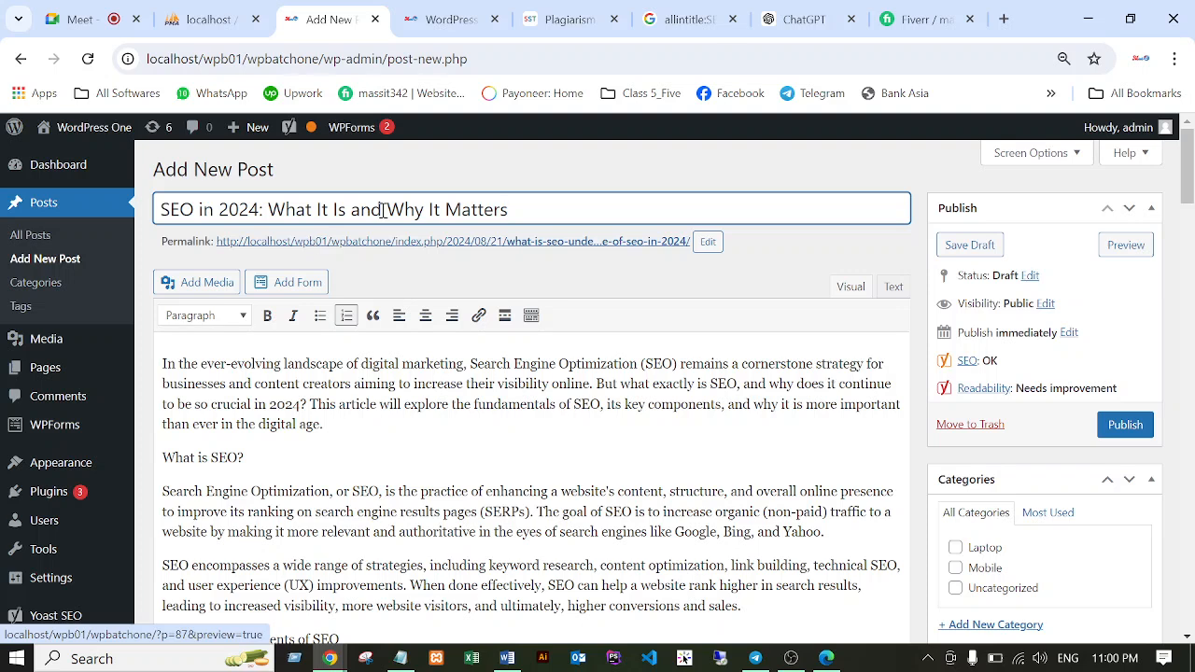
# Switch to ChatGPT and recheck the wording of the suggested title, especially its opening "SEO in 2024".
pyautogui.click(795, 18)
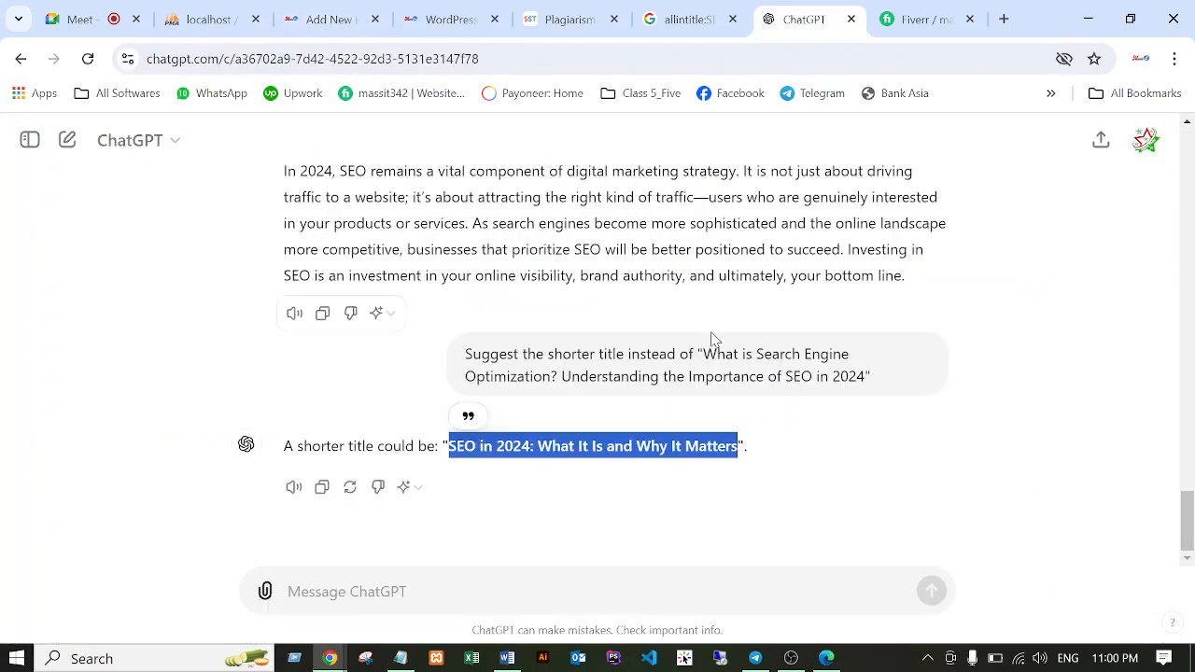
pyautogui.click(547, 441)
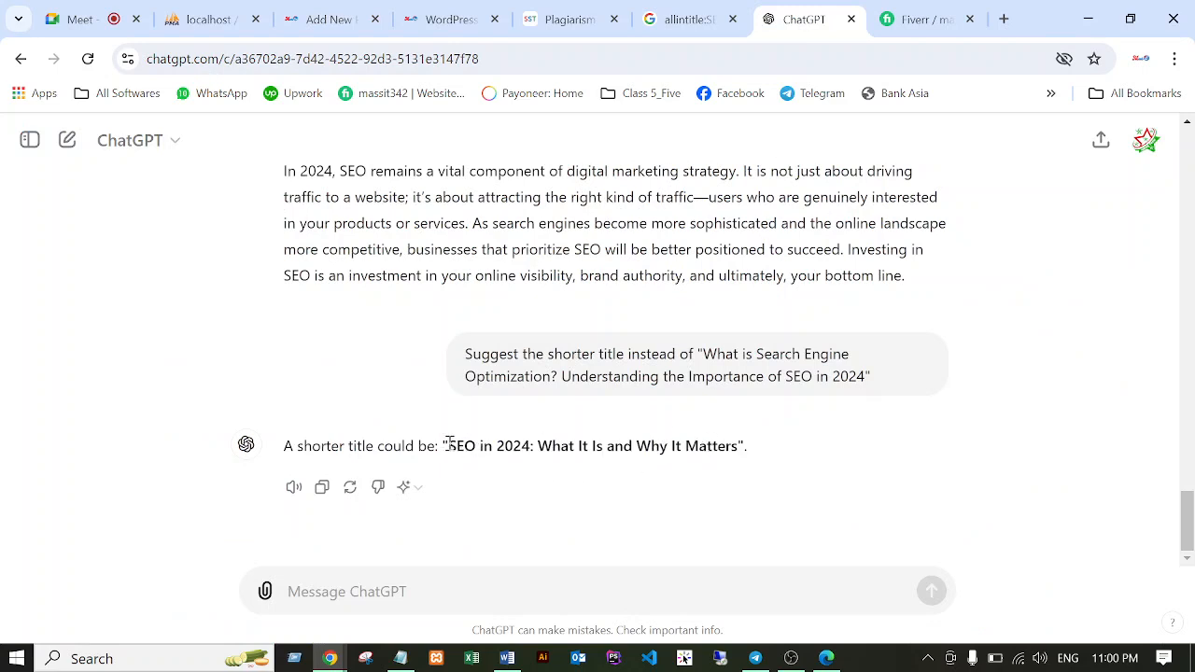
pyautogui.moveTo(448, 446); pyautogui.dragTo(532, 449)
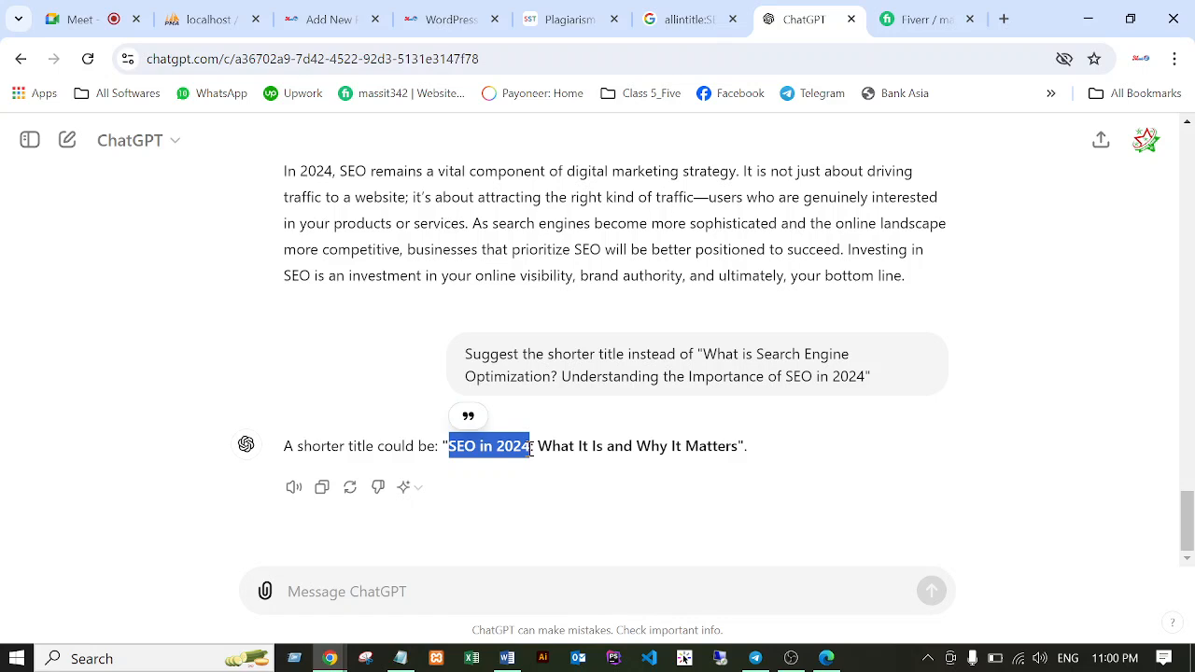
pyautogui.click(641, 451)
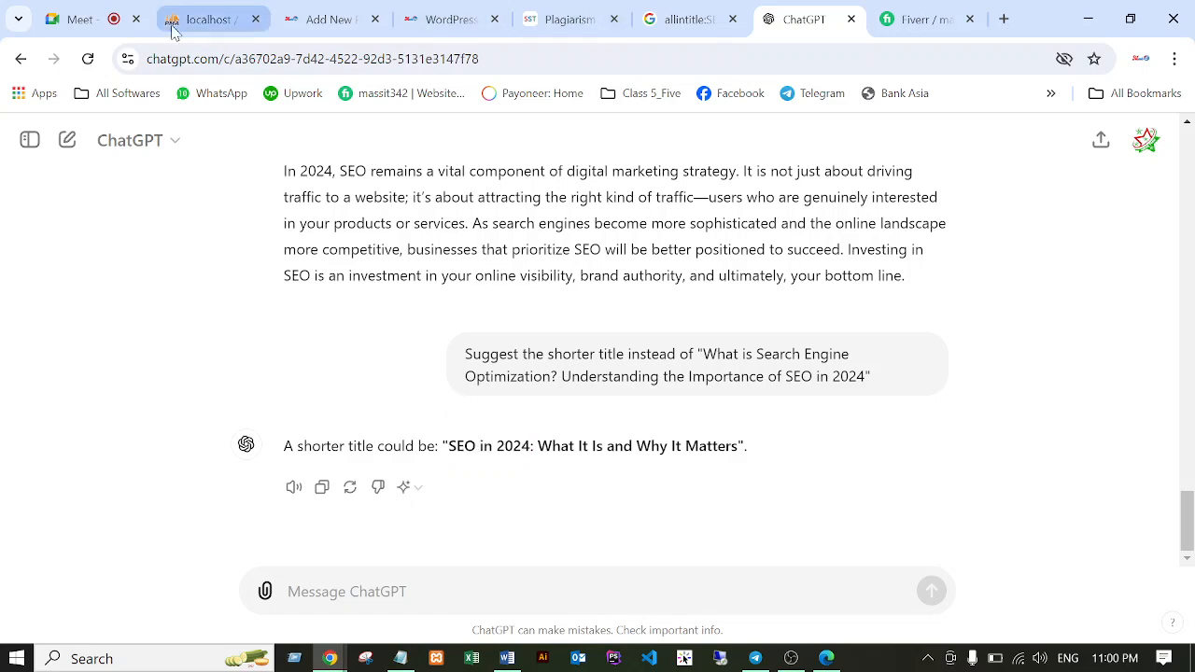
# Return to the WordPress post, add a question mark to the end of its title and copy the whole title.
pyautogui.click(318, 25)
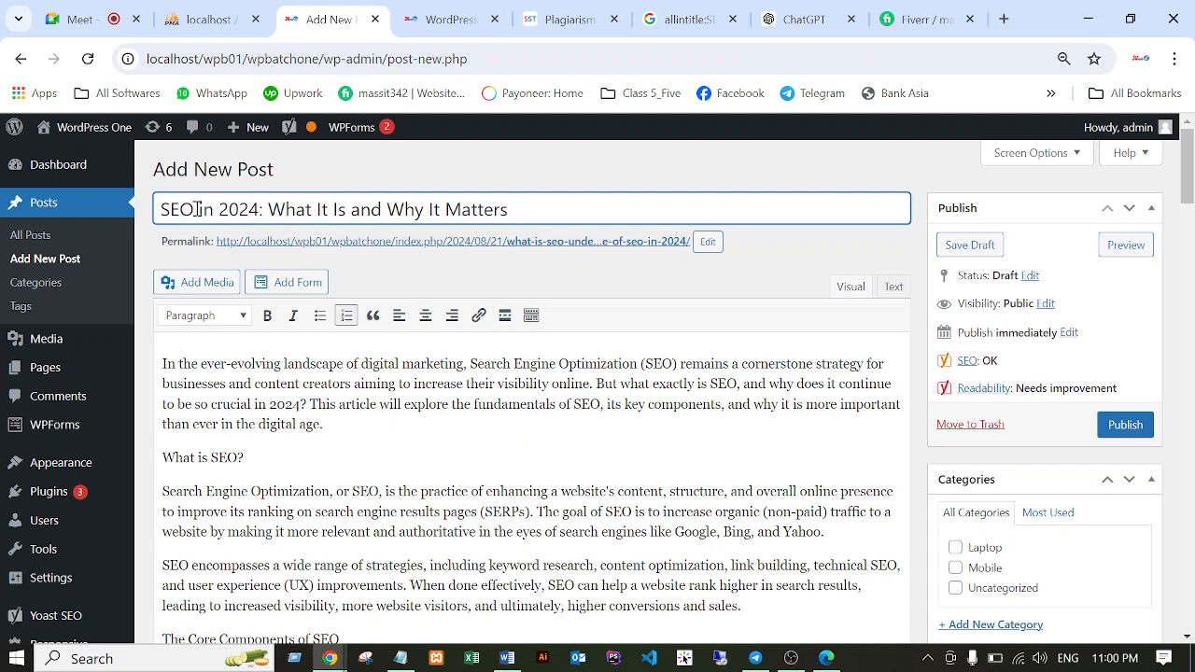
pyautogui.click(266, 211)
pyautogui.moveTo(158, 208); pyautogui.dragTo(519, 215)
pyautogui.hotkey('ctrl', 'c')
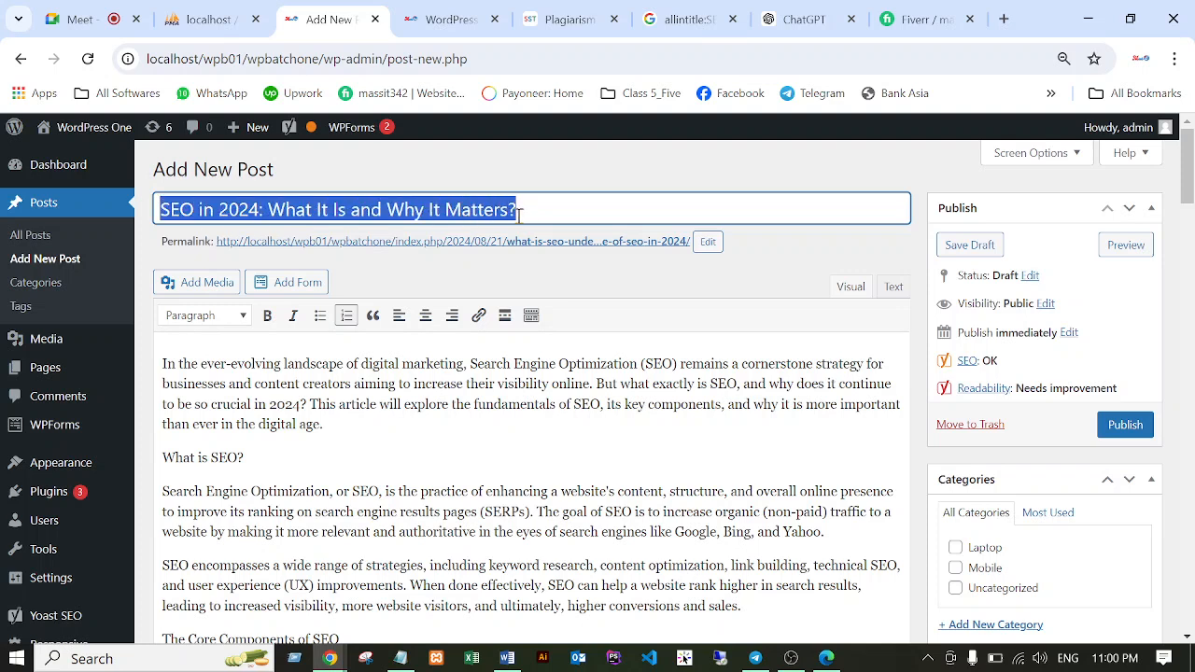
# Replace the Yoast focus keyphrase with "SEO".
pyautogui.scroll(-20, 467, 383)
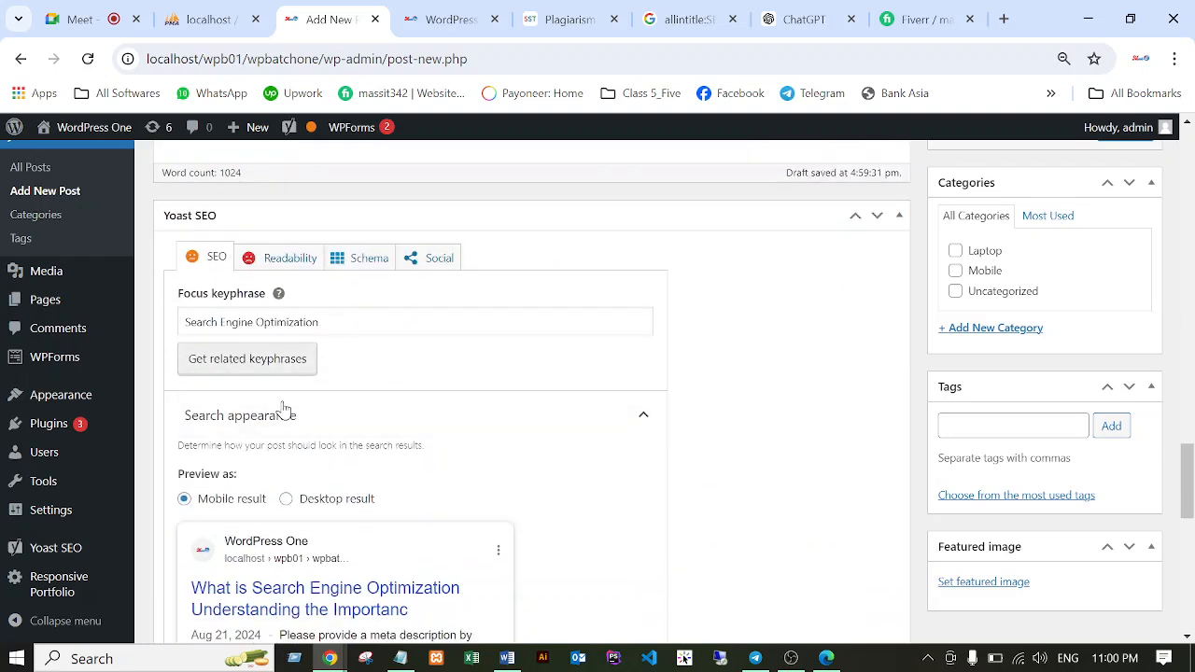
pyautogui.click(320, 322)
pyautogui.moveTo(320, 322); pyautogui.dragTo(180, 322)
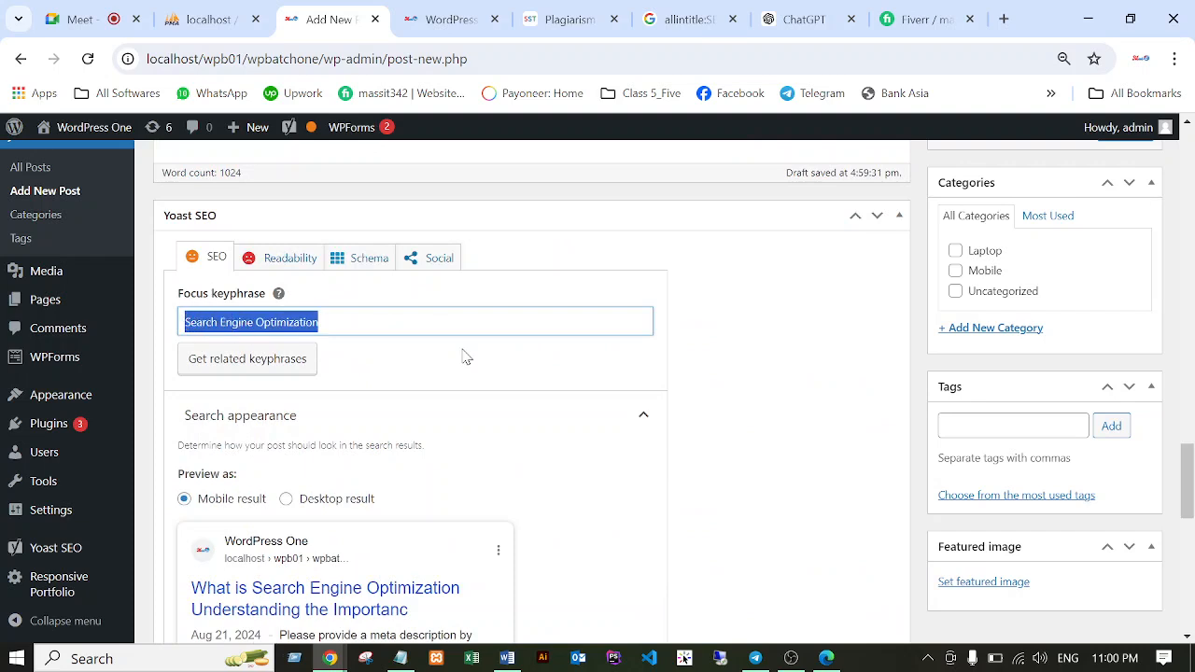
pyautogui.write('SEO')
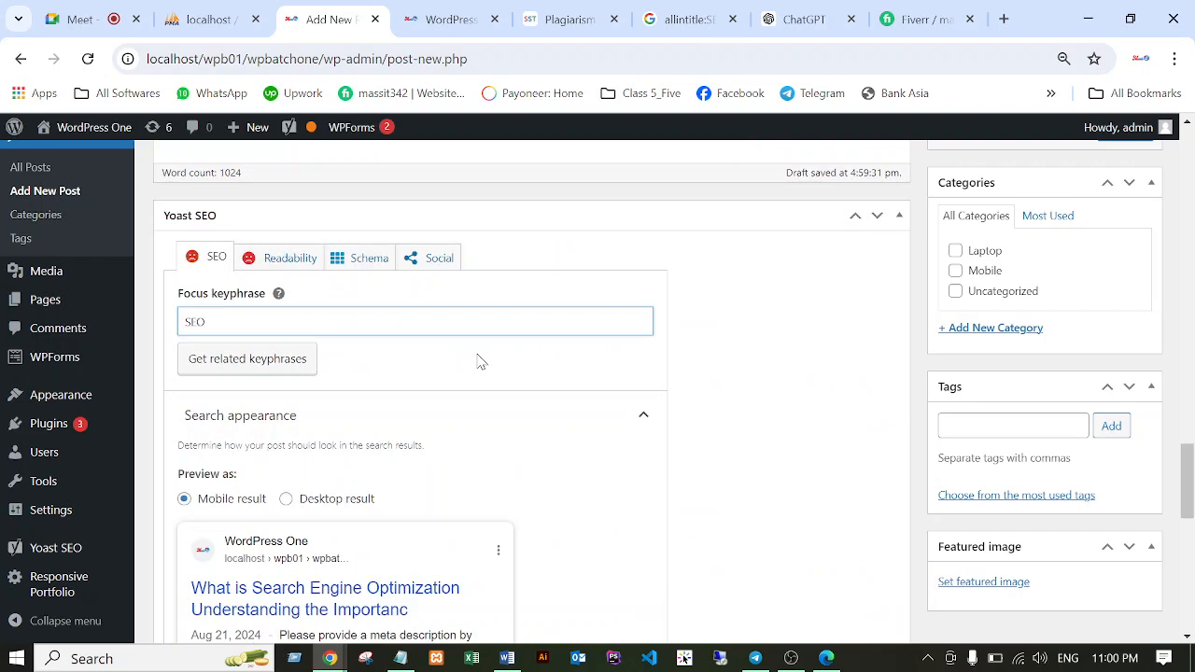
pyautogui.click(761, 345)
# Check the keyphrase against the post title, and replace the Yoast SEO title with the copied "SEO in 2024: What It Is and Why It Matters?".
pyautogui.scroll(20, 534, 333)
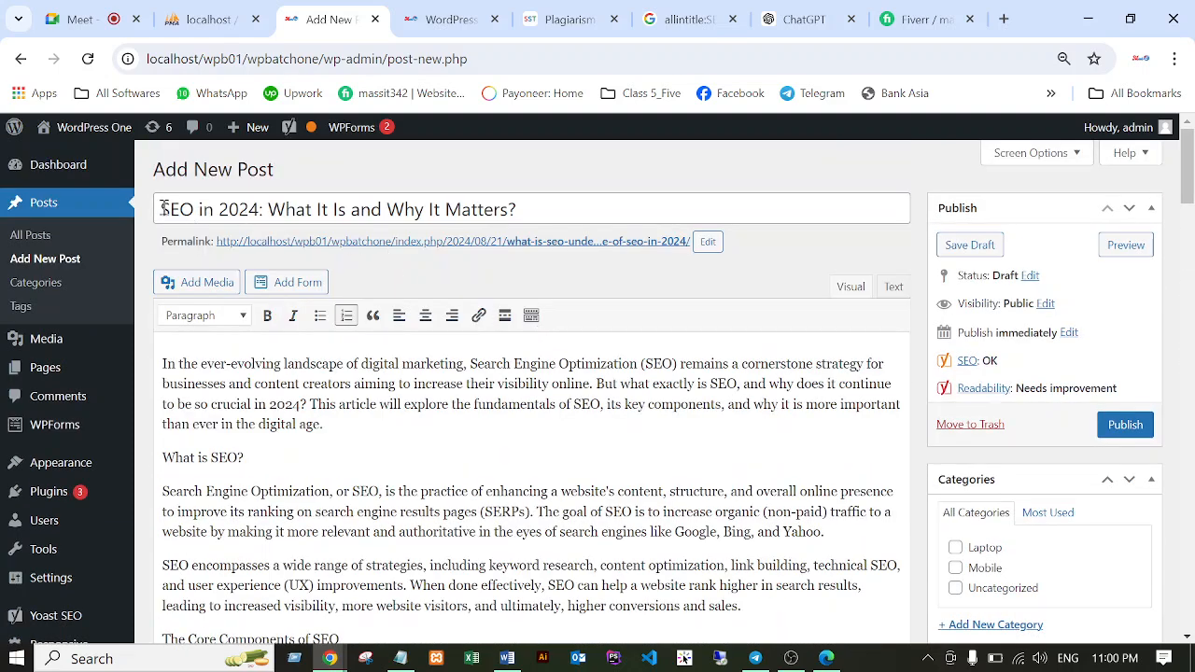
pyautogui.moveTo(163, 207); pyautogui.dragTo(196, 209)
pyautogui.scroll(-5, 708, 388)
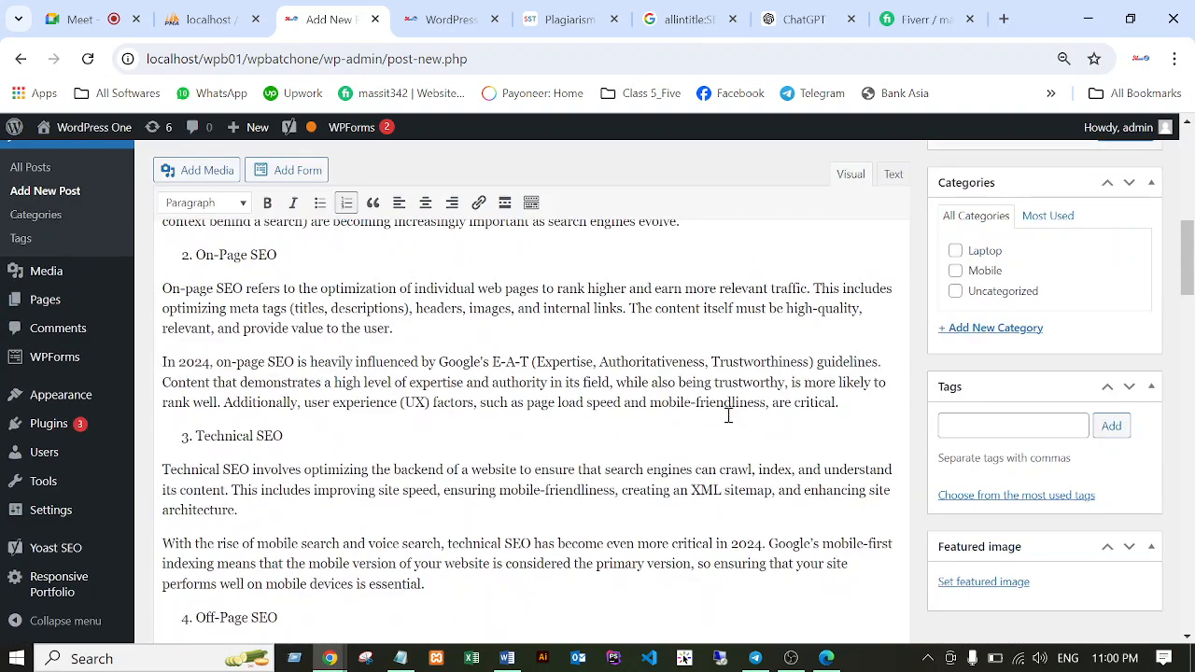
pyautogui.scroll(-20, 392, 467)
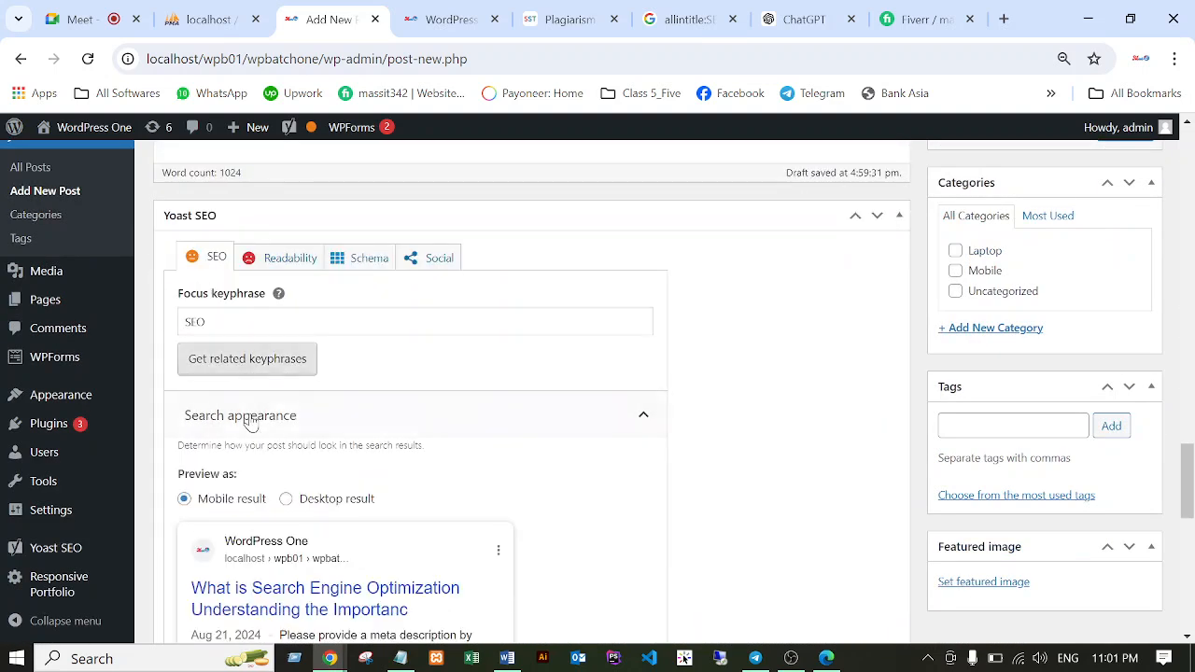
pyautogui.scroll(-3, 250, 422)
pyautogui.moveTo(525, 466); pyautogui.dragTo(148, 476)
pyautogui.press('BackSpace')
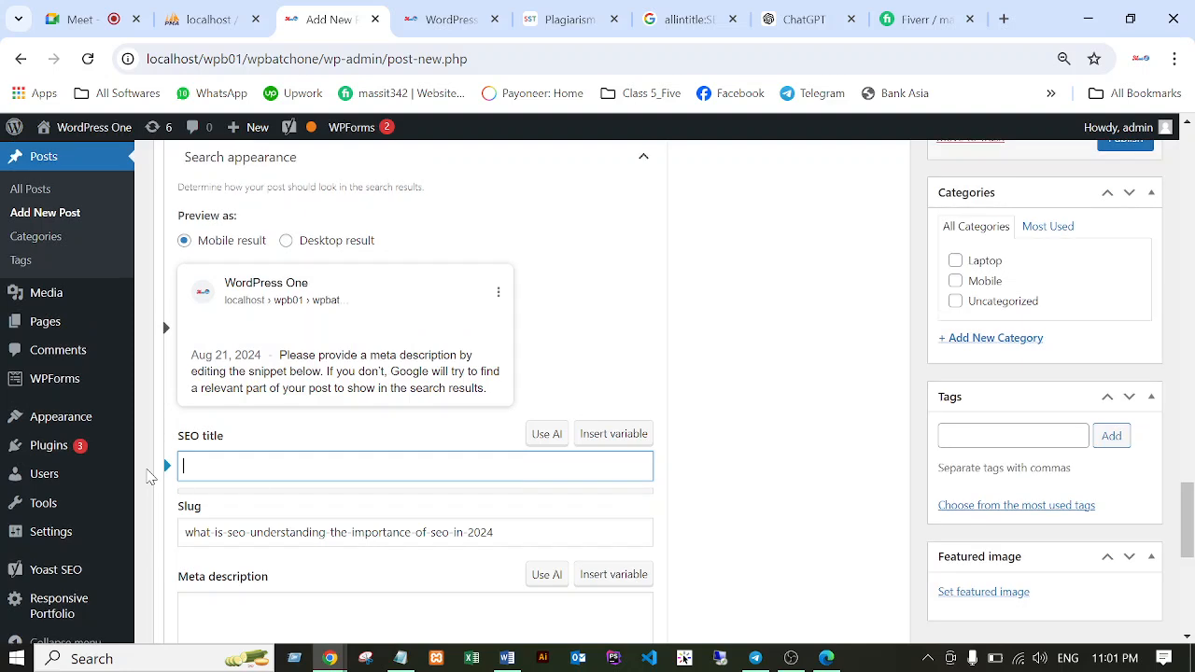
pyautogui.hotkey('ctrl', 'v')
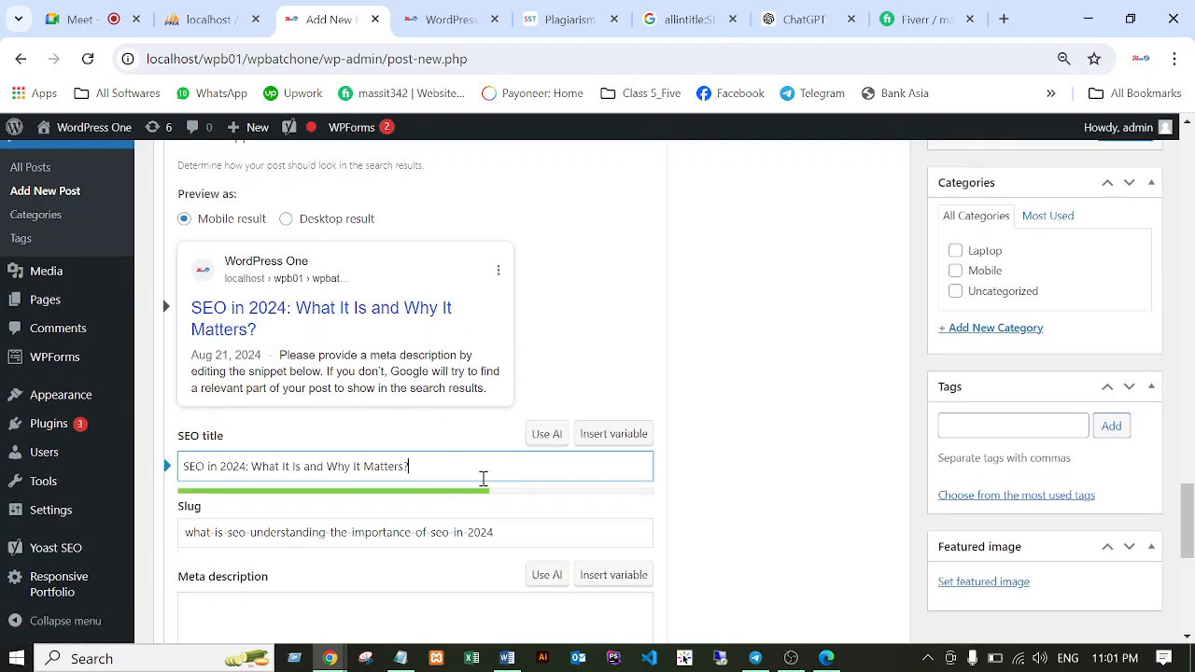
# Review the Yoast fields down to the meta description and examine the article's opening paragraph as source text for it.
pyautogui.scroll(6, 640, 440)
pyautogui.scroll(-3, 643, 437)
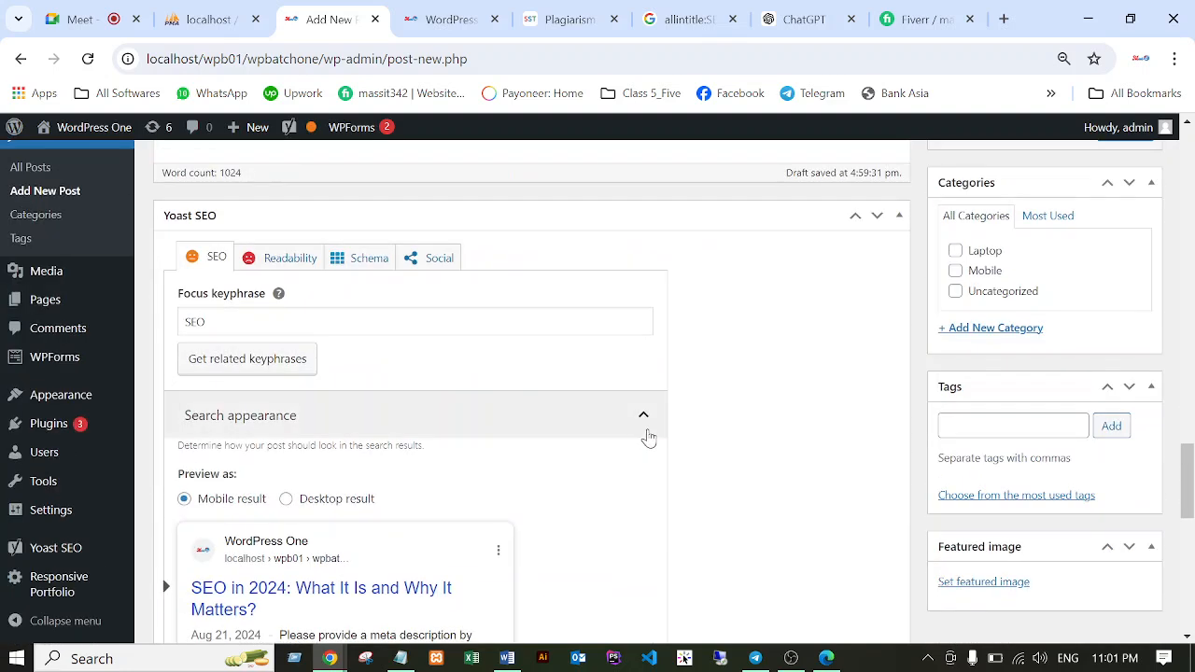
pyautogui.scroll(-5, 243, 345)
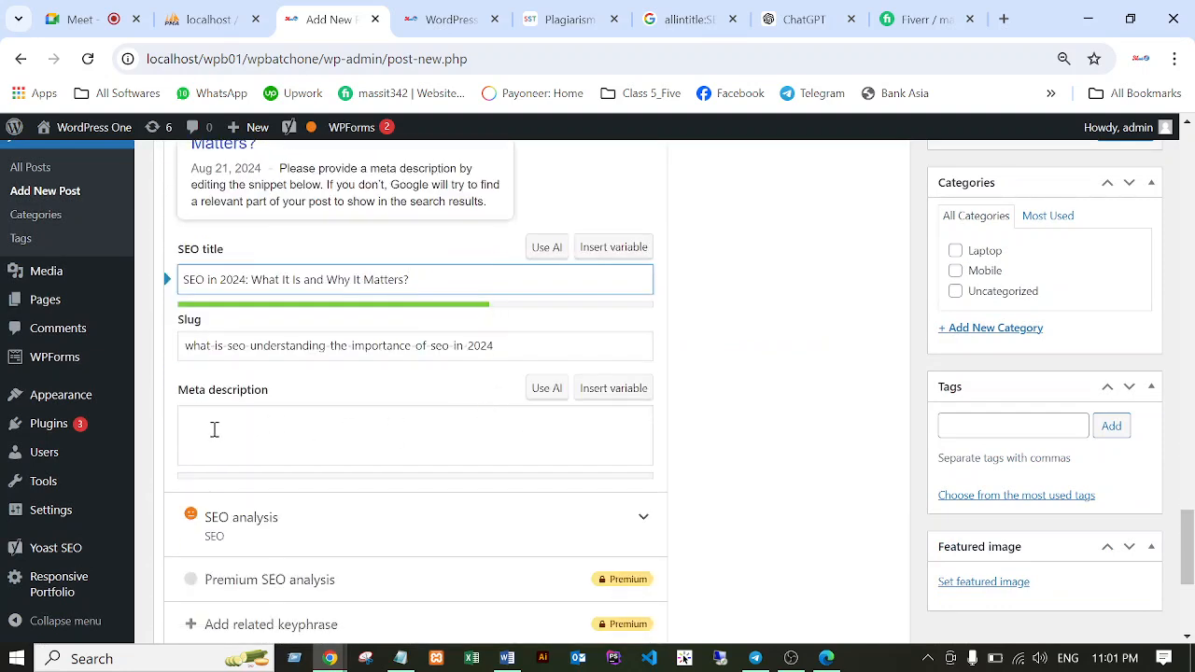
pyautogui.click(214, 430)
pyautogui.scroll(10, 648, 381)
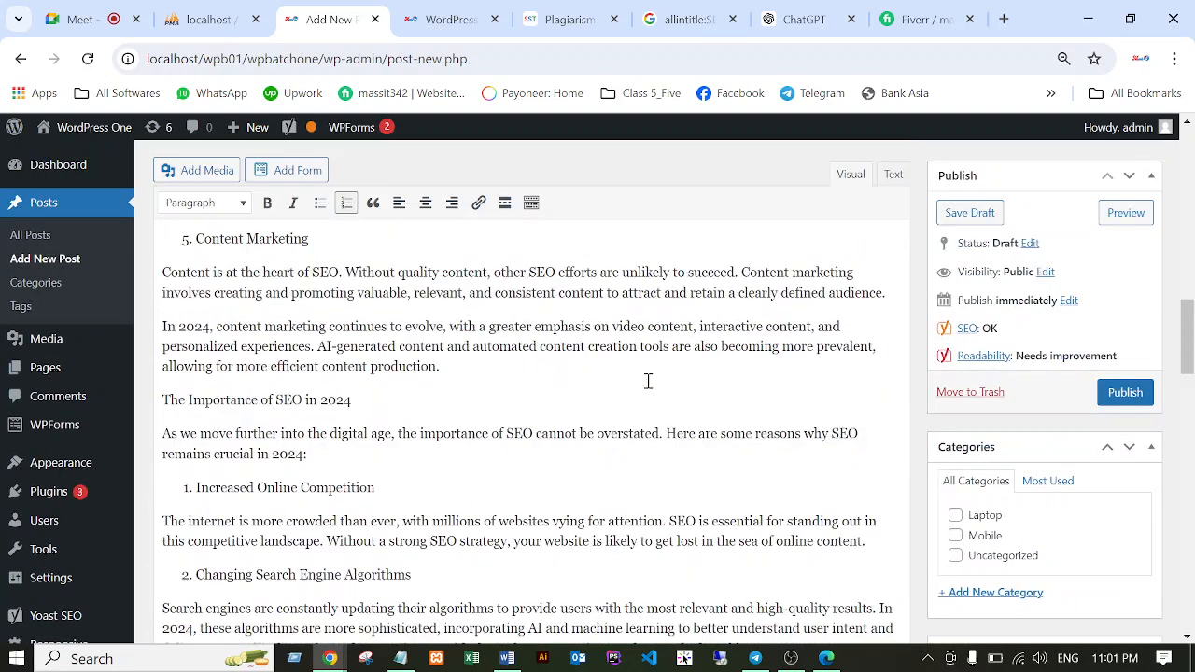
pyautogui.scroll(10, 648, 381)
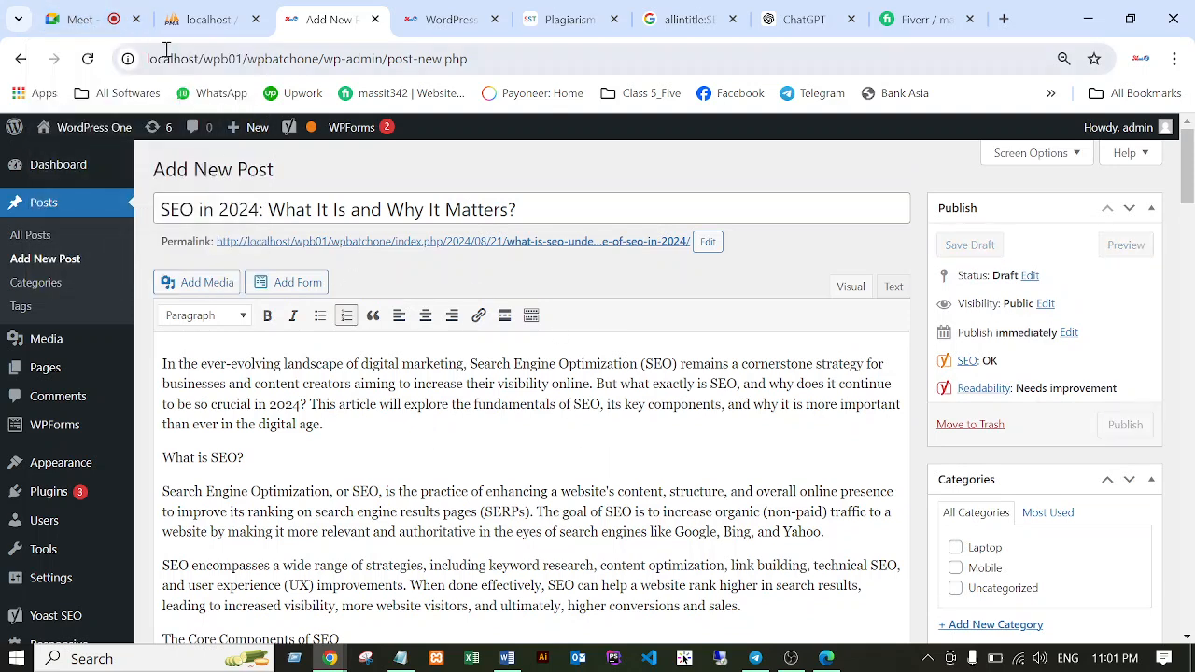
pyautogui.moveTo(78, 18)
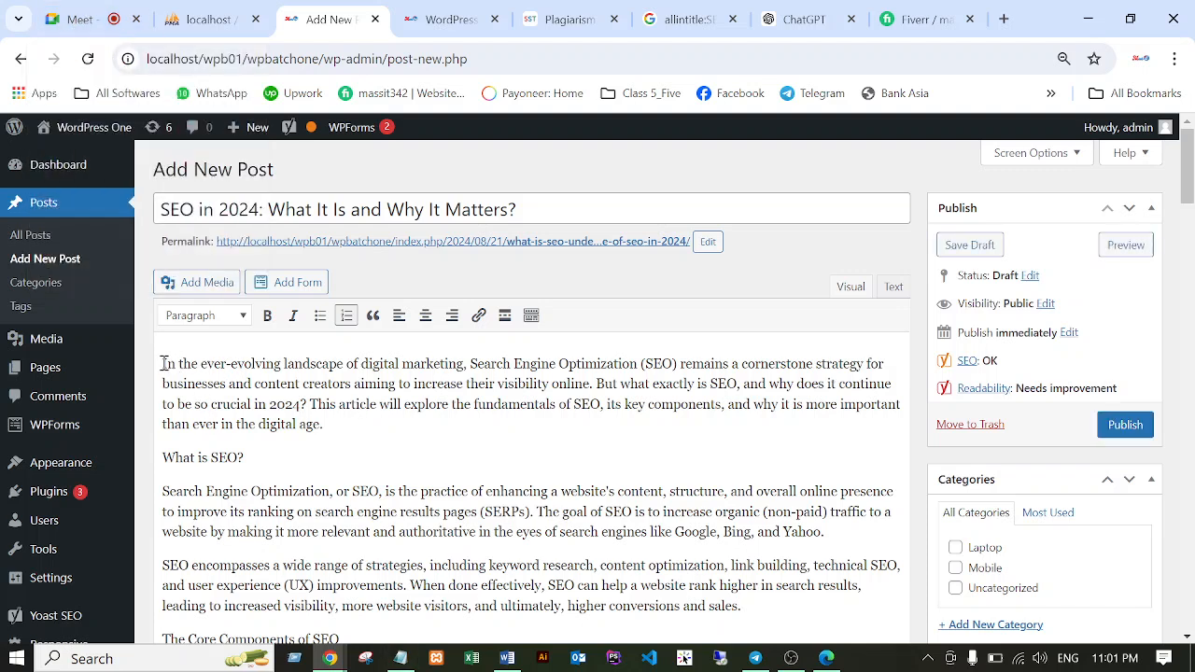
pyautogui.moveTo(163, 363); pyautogui.dragTo(593, 386)
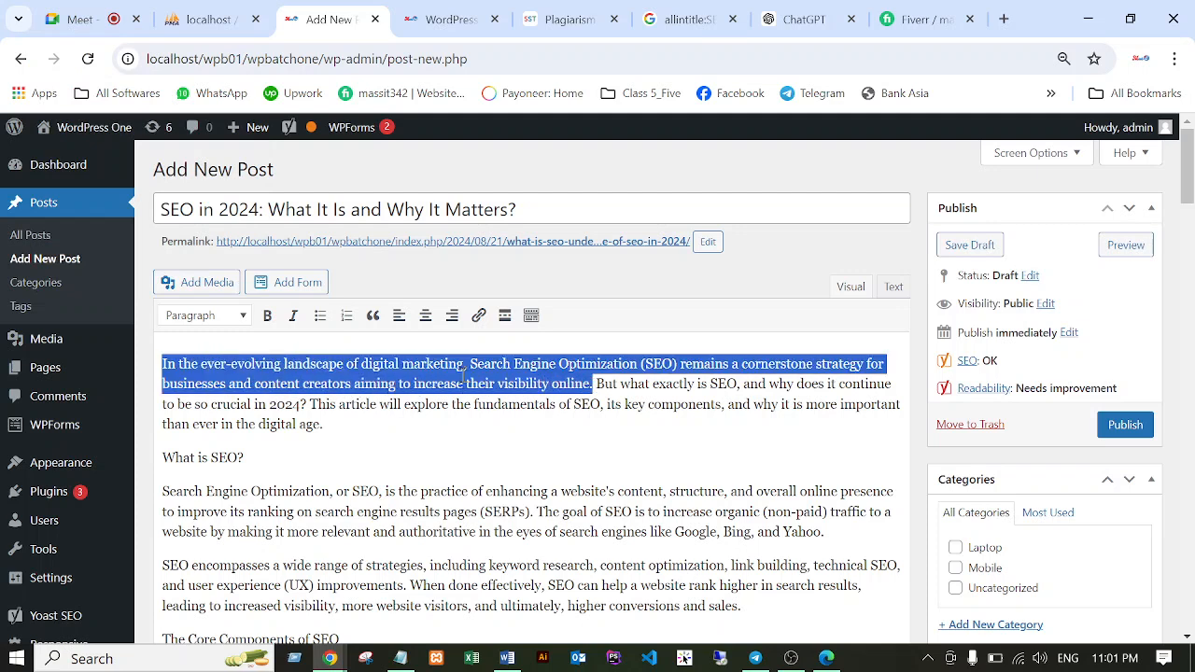
pyautogui.click(373, 374)
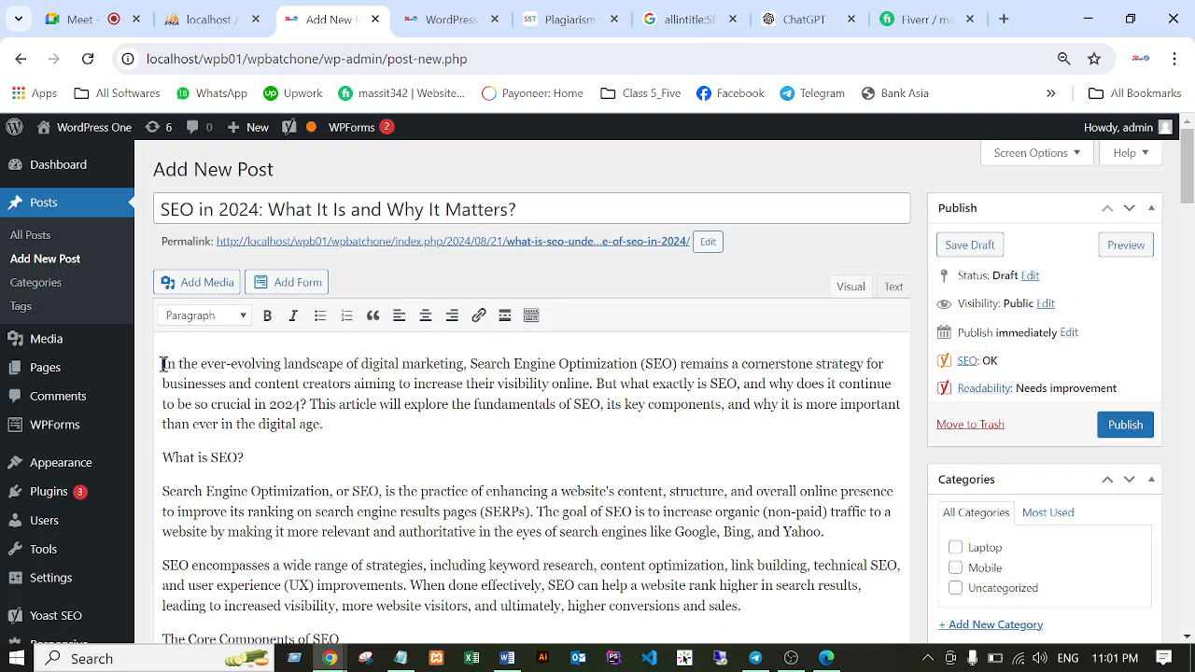
pyautogui.moveTo(163, 364); pyautogui.dragTo(365, 424)
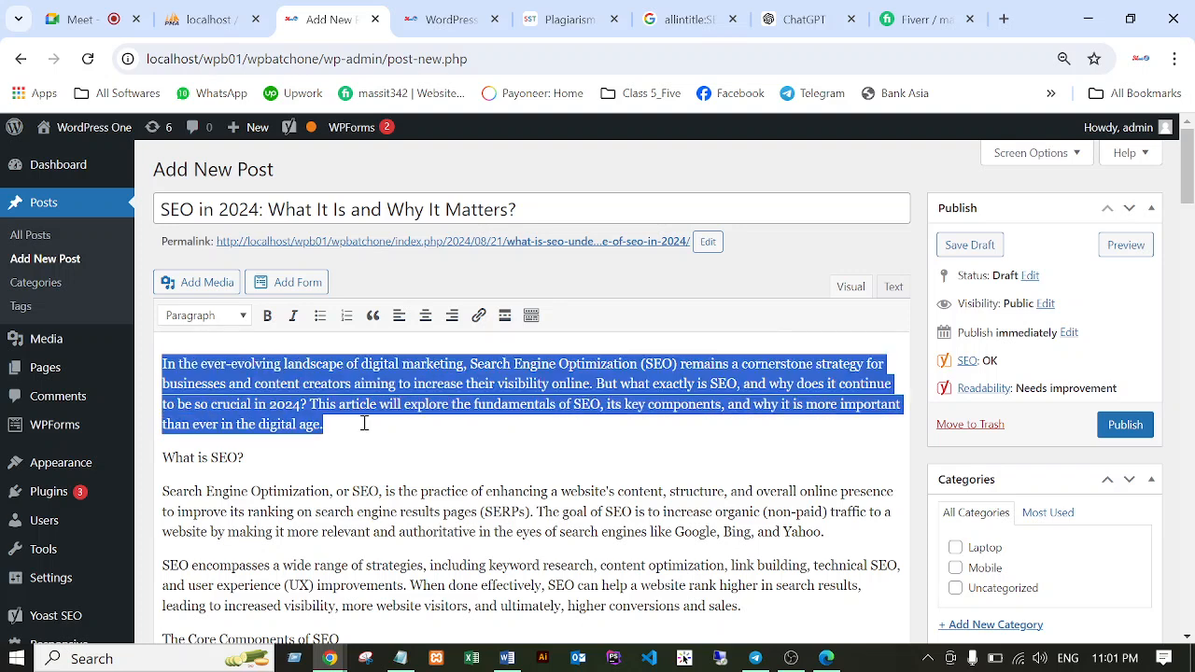
pyautogui.click(580, 421)
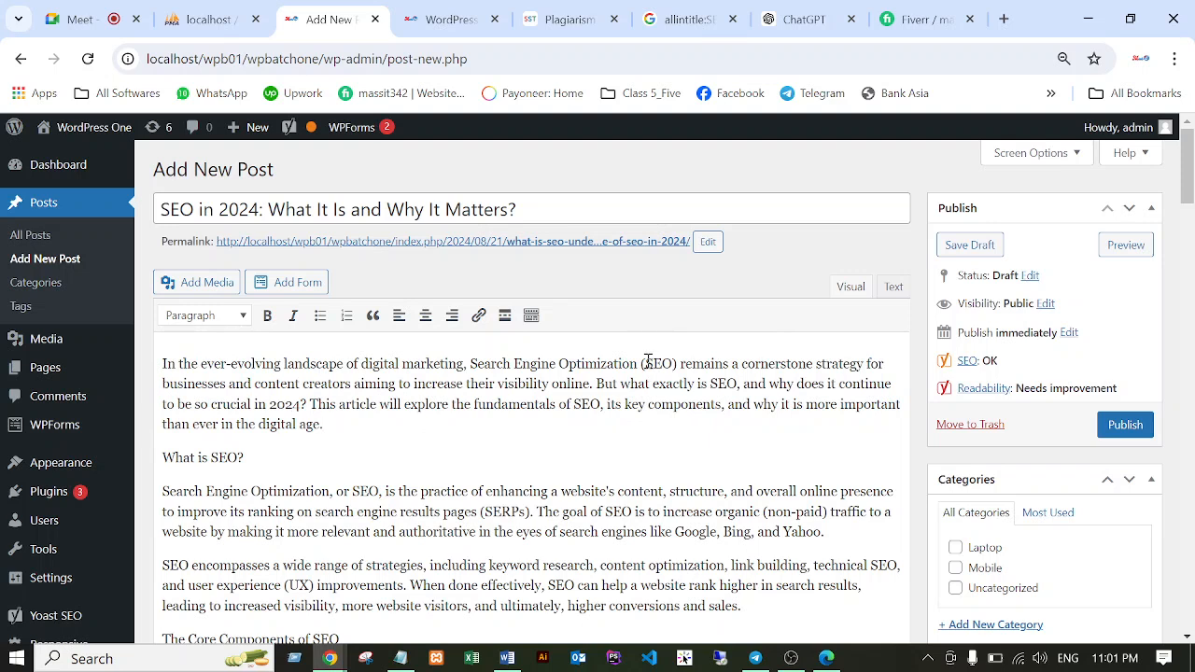
# In the article's opening sentence, reword "Search Engine Optimization (SEO)" as "SEO(Search Engine Optimization)".
pyautogui.moveTo(646, 363); pyautogui.dragTo(676, 363)
pyautogui.press('BackSpace')
pyautogui.press('BackSpace')
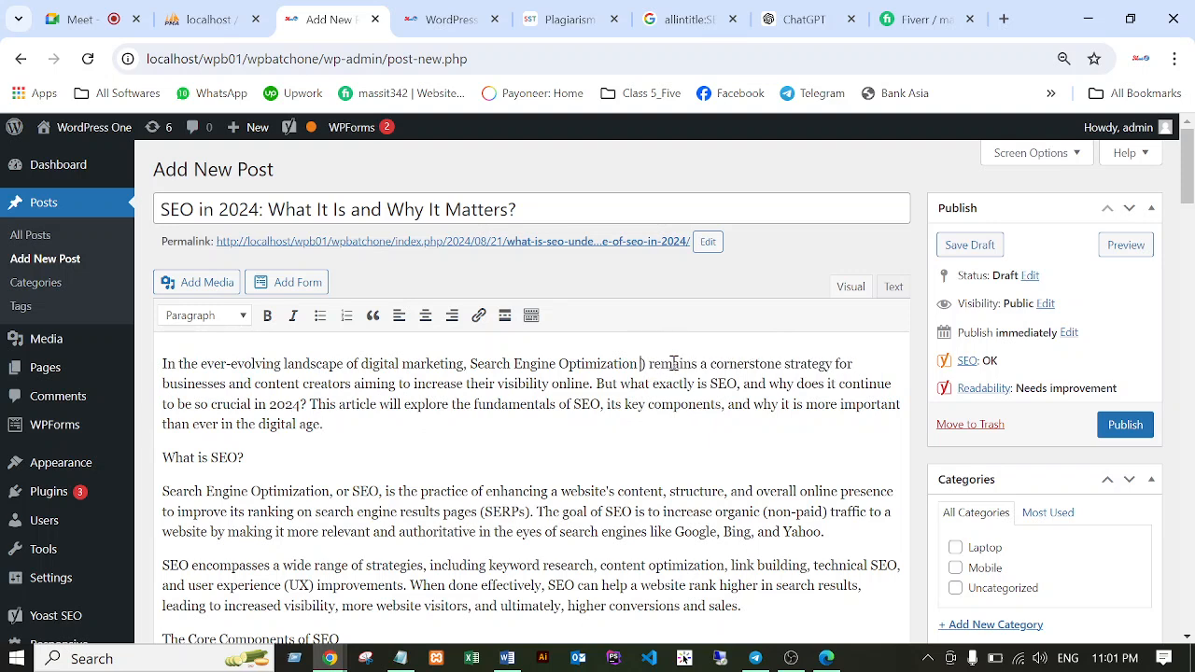
pyautogui.press('BackSpace')
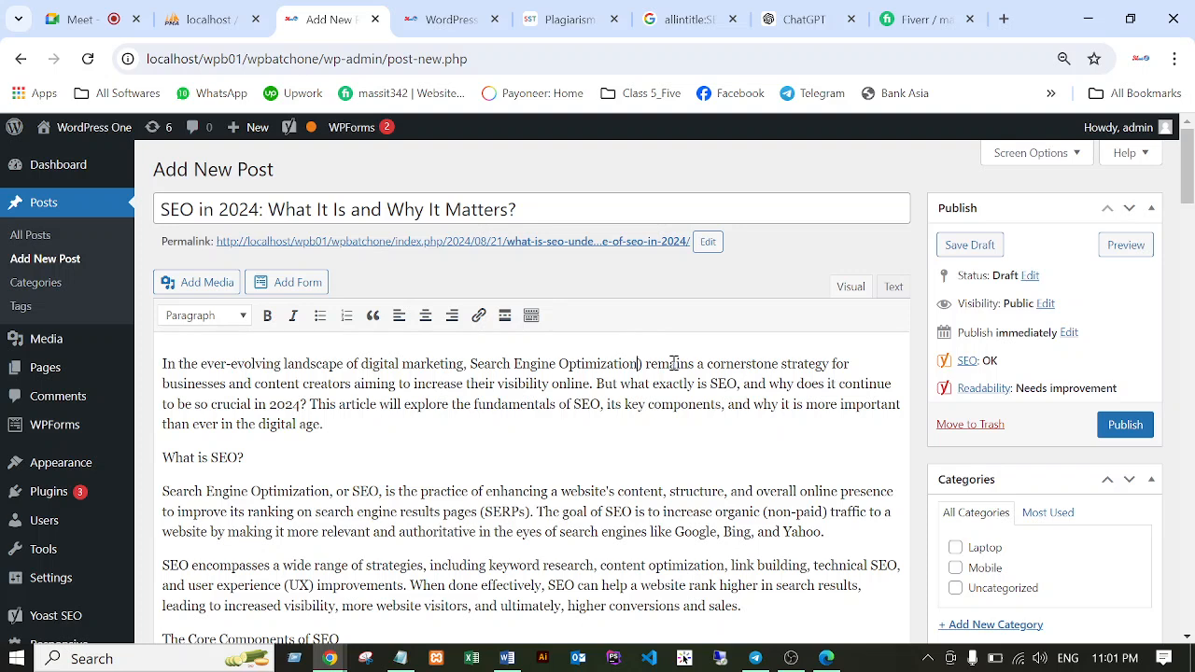
pyautogui.press('Delete')
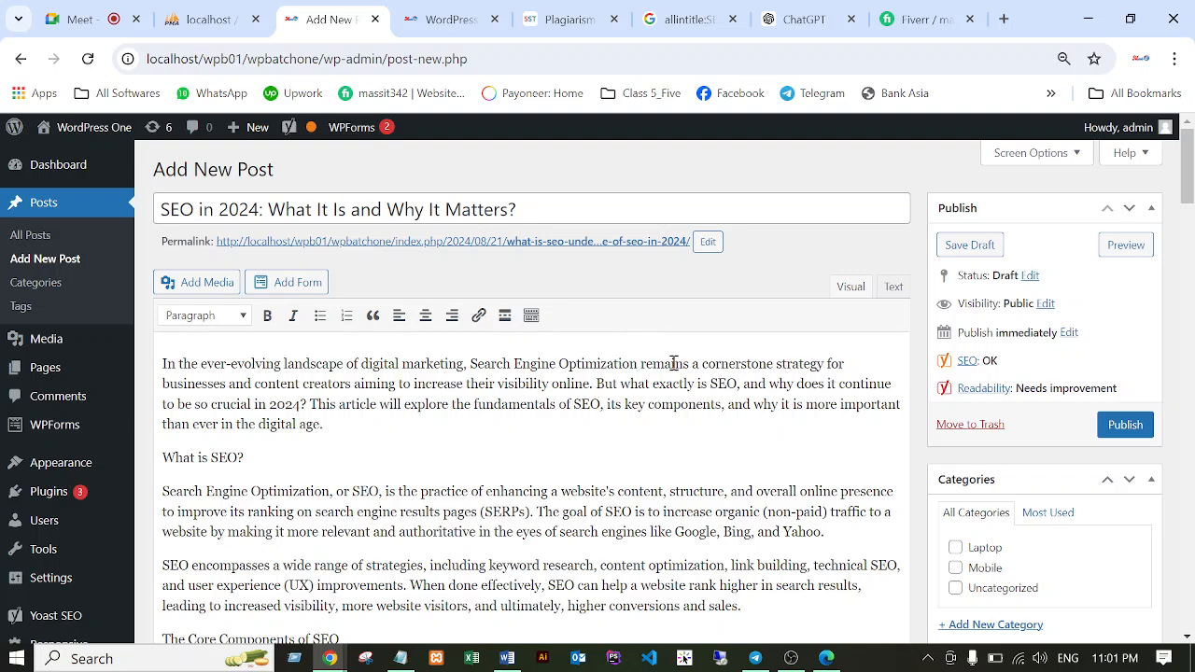
pyautogui.write(')')
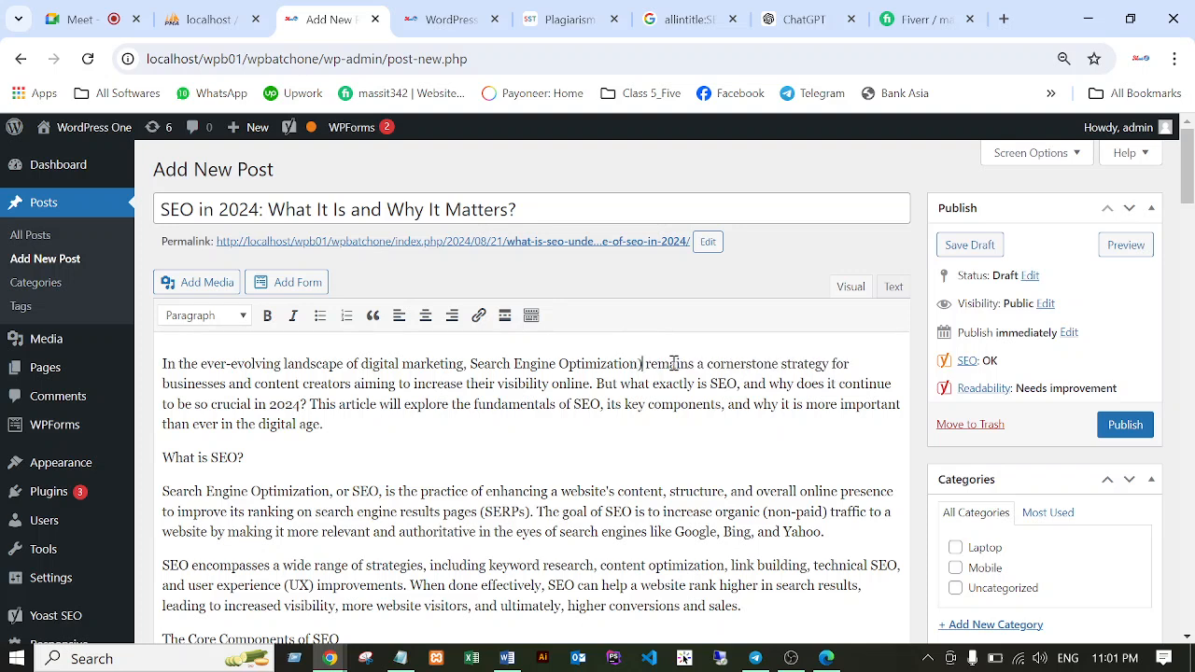
pyautogui.click(470, 363)
pyautogui.write('(')
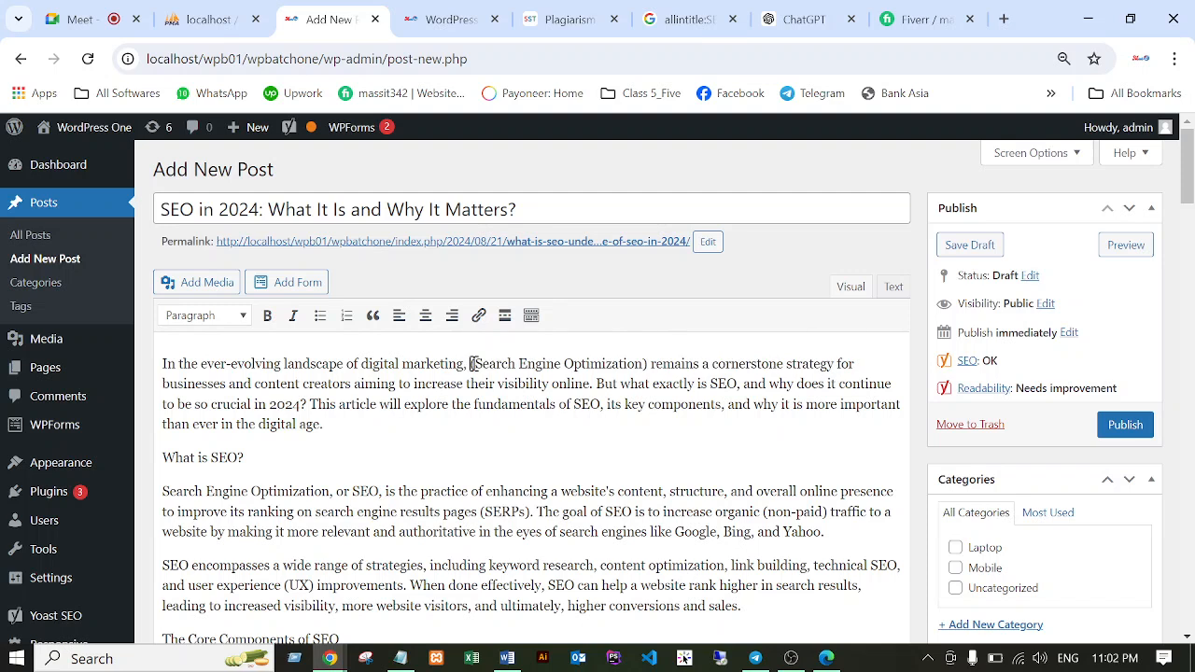
pyautogui.click(471, 363)
pyautogui.write('SEO')
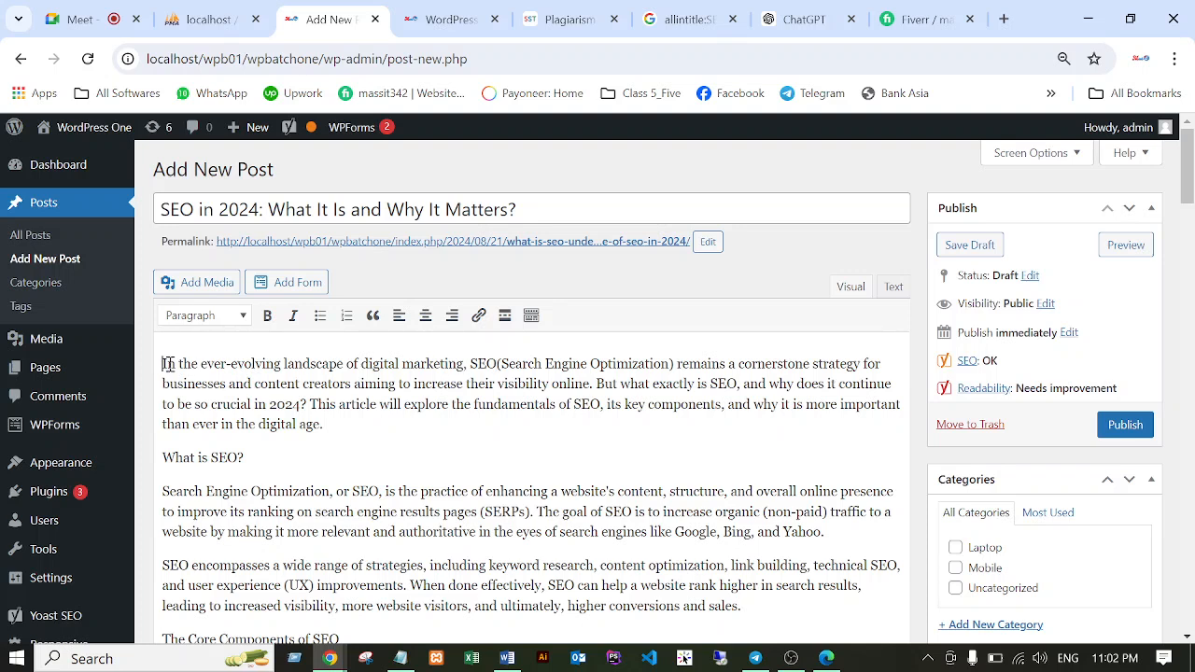
# Copy the article's first sentence, ending in "visibility online.", and paste it into the Yoast meta description.
pyautogui.moveTo(162, 363); pyautogui.dragTo(226, 384)
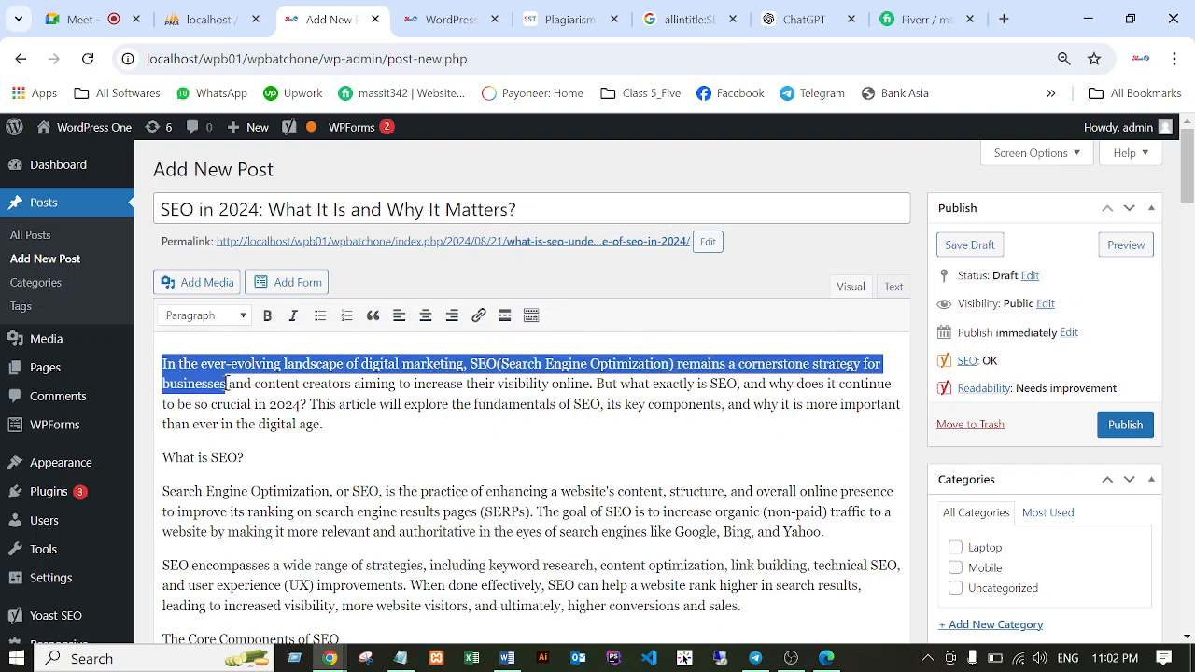
pyautogui.click(252, 387)
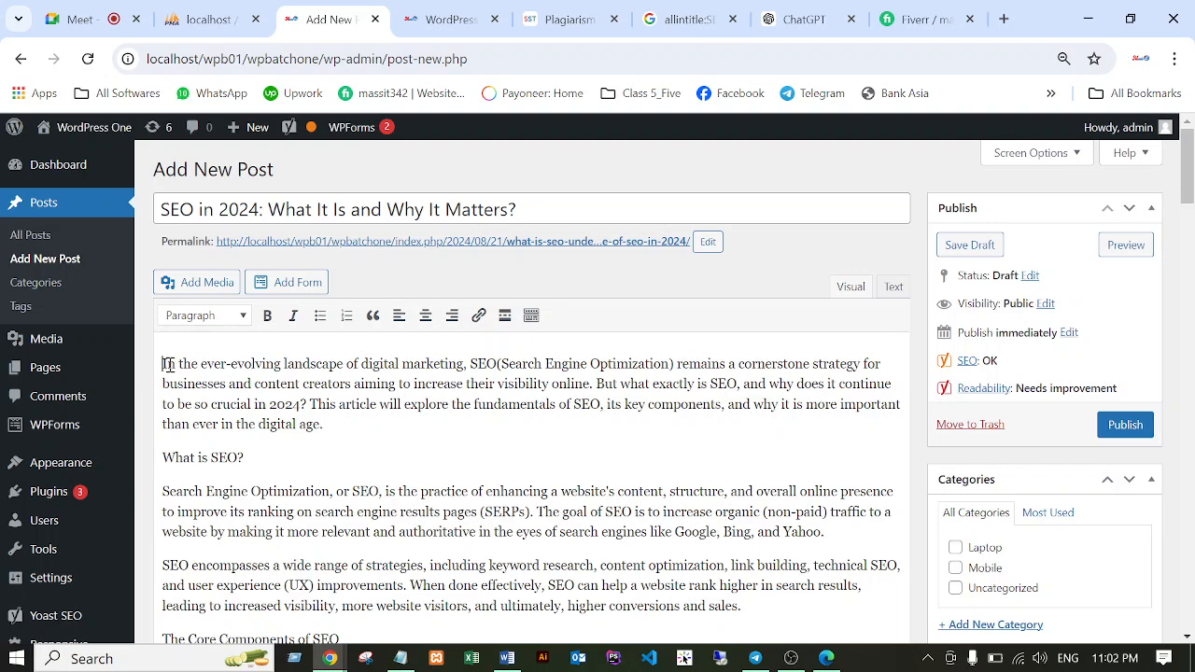
pyautogui.moveTo(162, 364); pyautogui.dragTo(594, 383)
pyautogui.hotkey('ctrl', 'c')
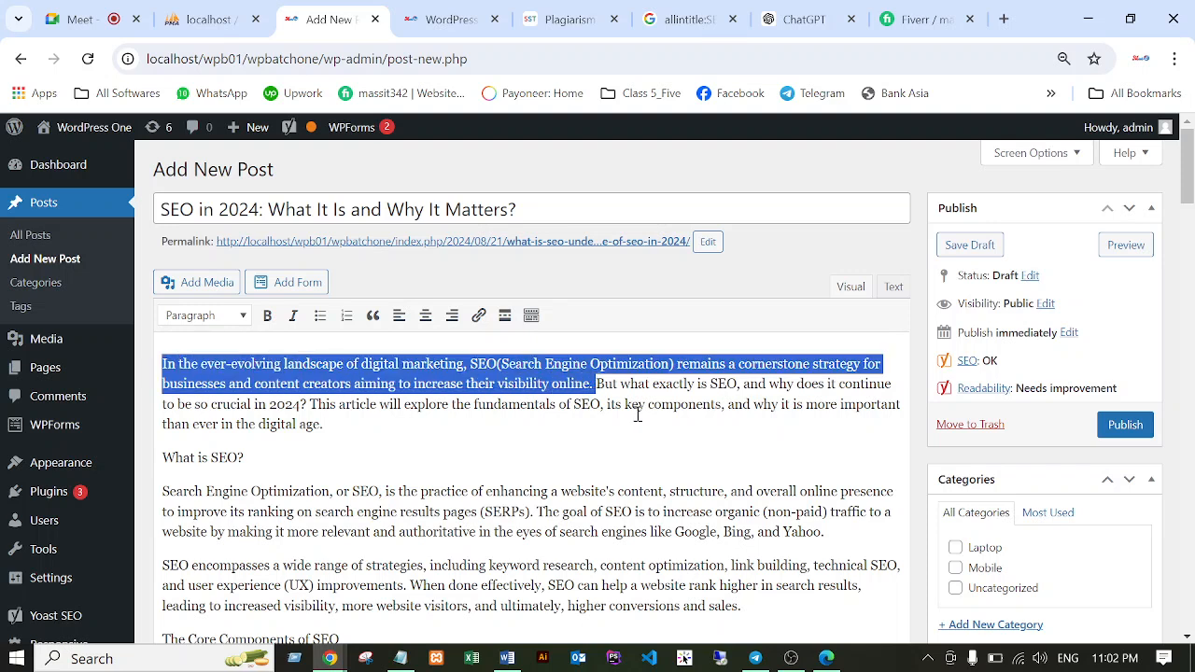
pyautogui.scroll(-20, 590, 439)
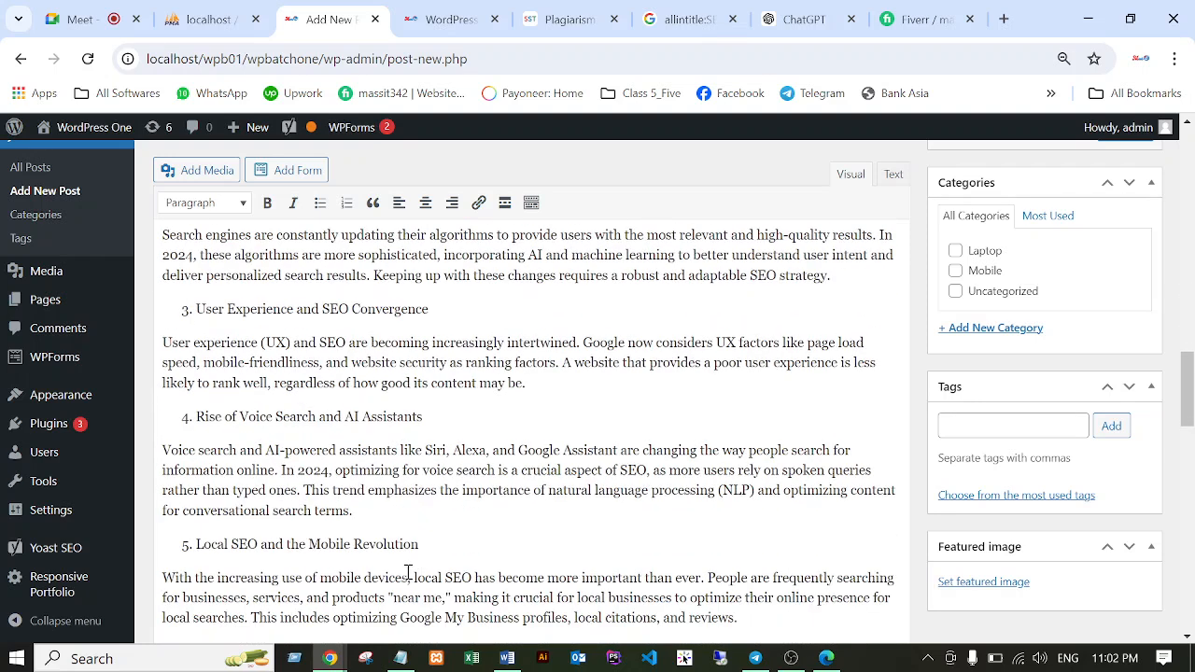
pyautogui.scroll(-6, 194, 439)
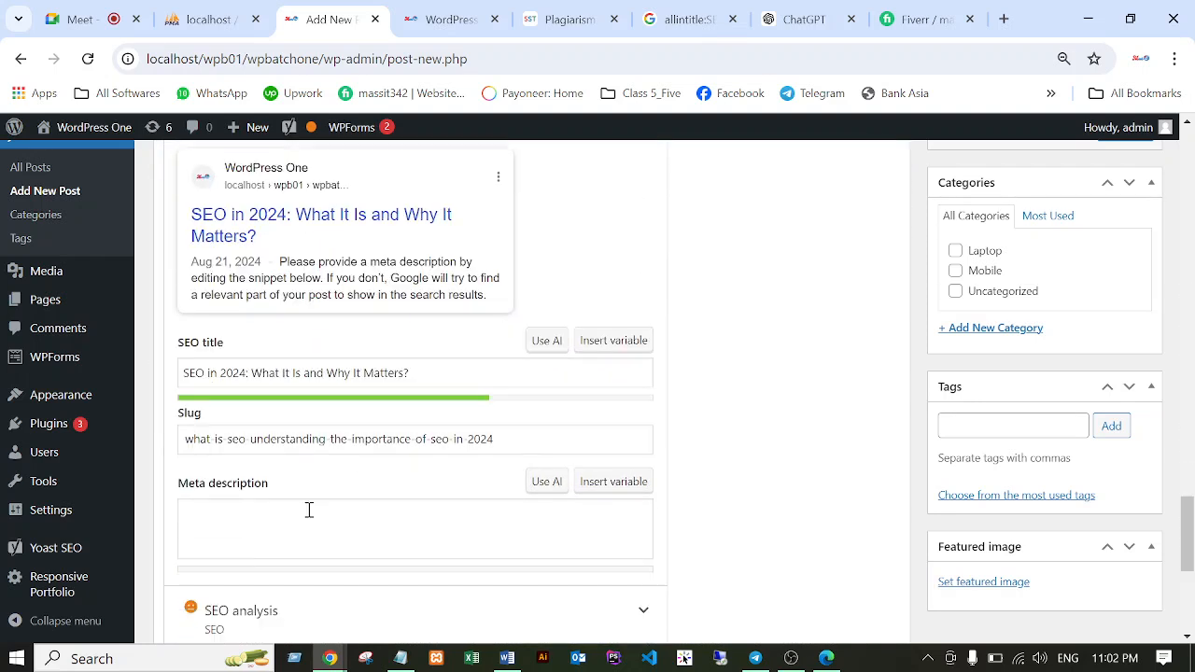
pyautogui.click(187, 419)
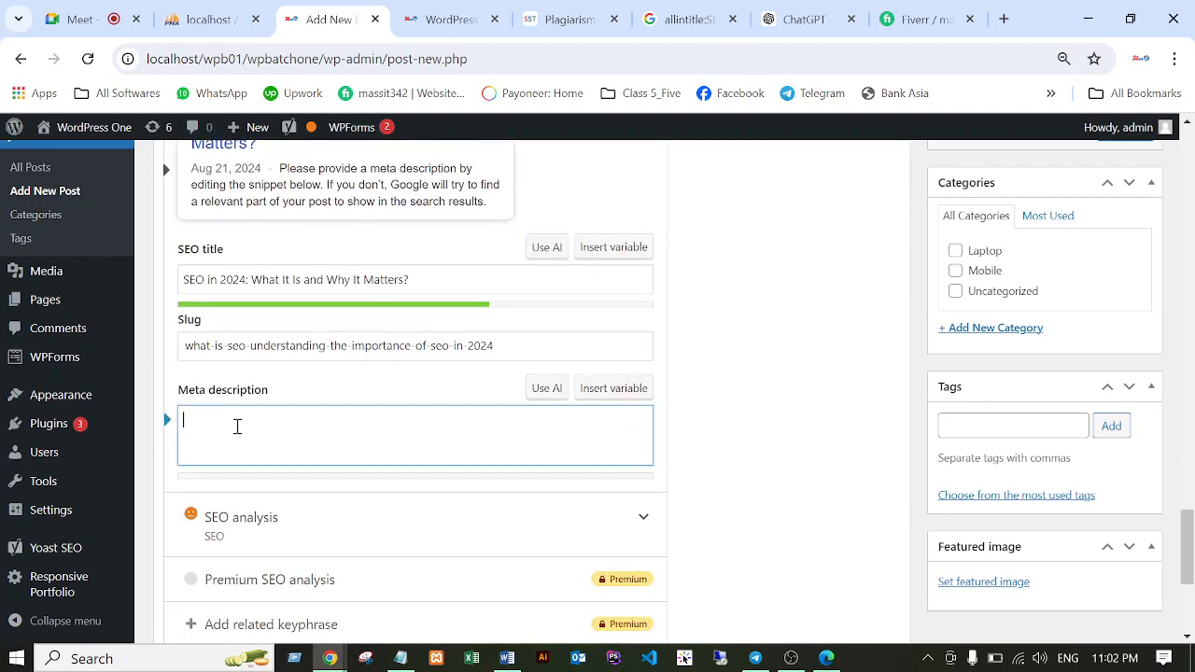
pyautogui.hotkey('ctrl', 'v')
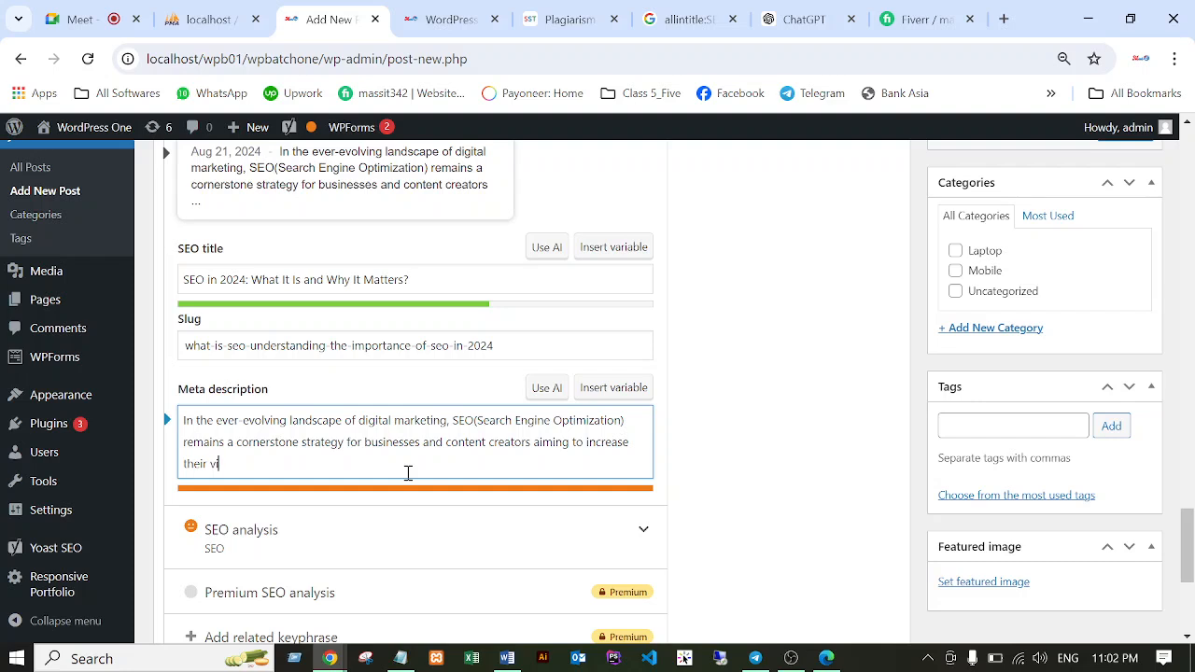
# Shorten the meta description so that it ends with "remains a cornerstone strategy for businesses and....".
pyautogui.press('BackSpace')
pyautogui.press('BackSpace')
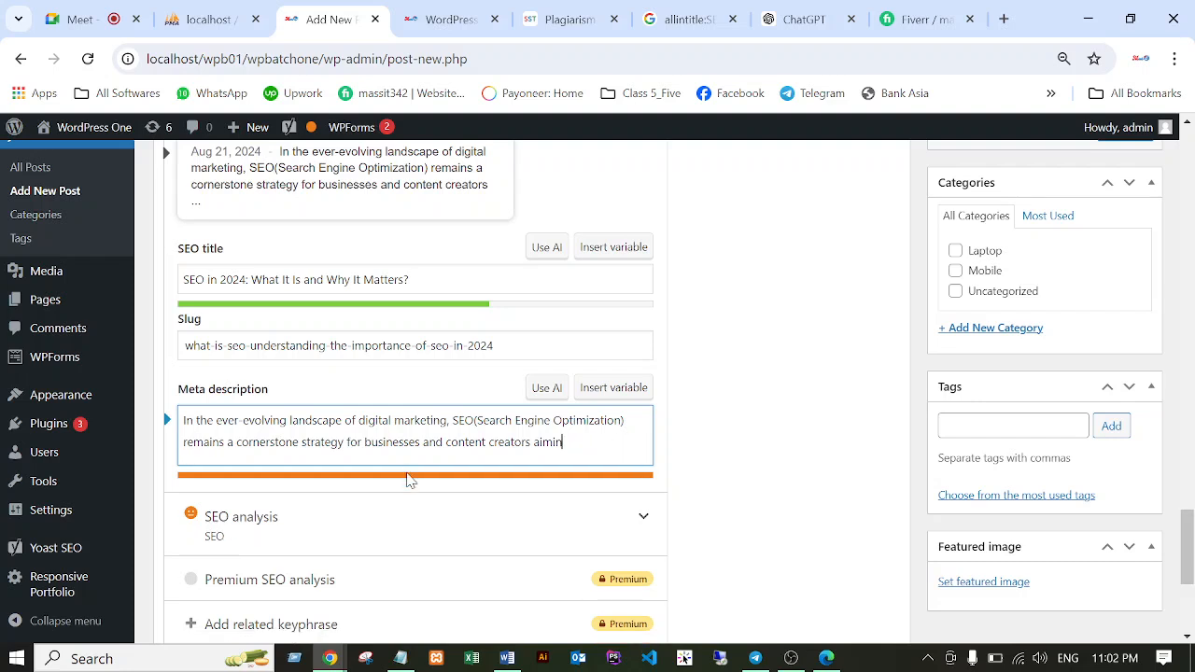
pyautogui.press('BackSpace')
pyautogui.press('BackSpace')
pyautogui.press('BackSpace')
pyautogui.press('BackSpace')
pyautogui.press('BackSpace')
pyautogui.press('BackSpace')
pyautogui.press('BackSpace')
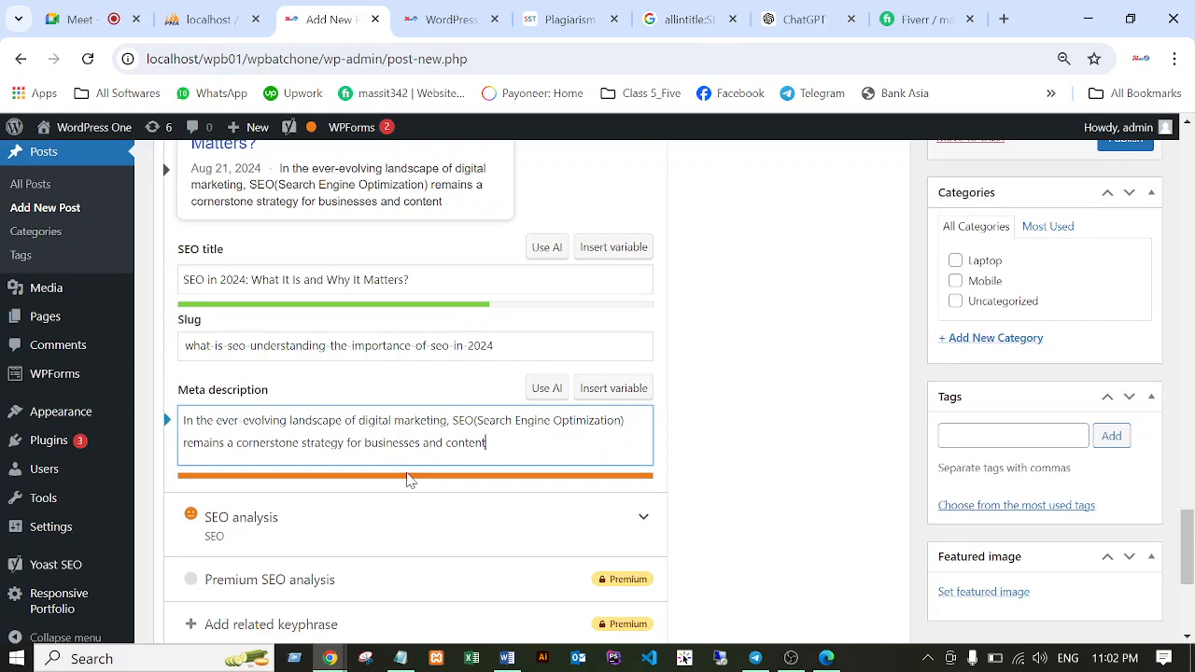
pyautogui.press('BackSpace')
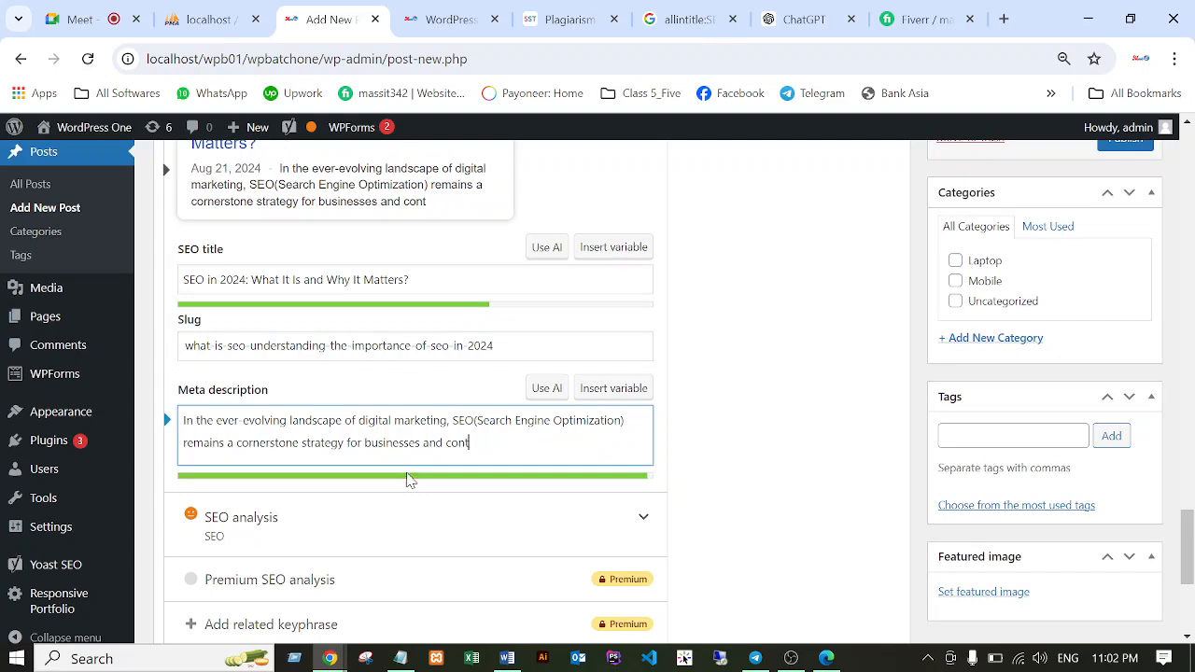
pyautogui.press('BackSpace')
pyautogui.press('BackSpace')
pyautogui.press('BackSpace')
# Switch to the Google allintitle results and examine how the titles and description snippets of the competing pages are written.
pyautogui.click(685, 20)
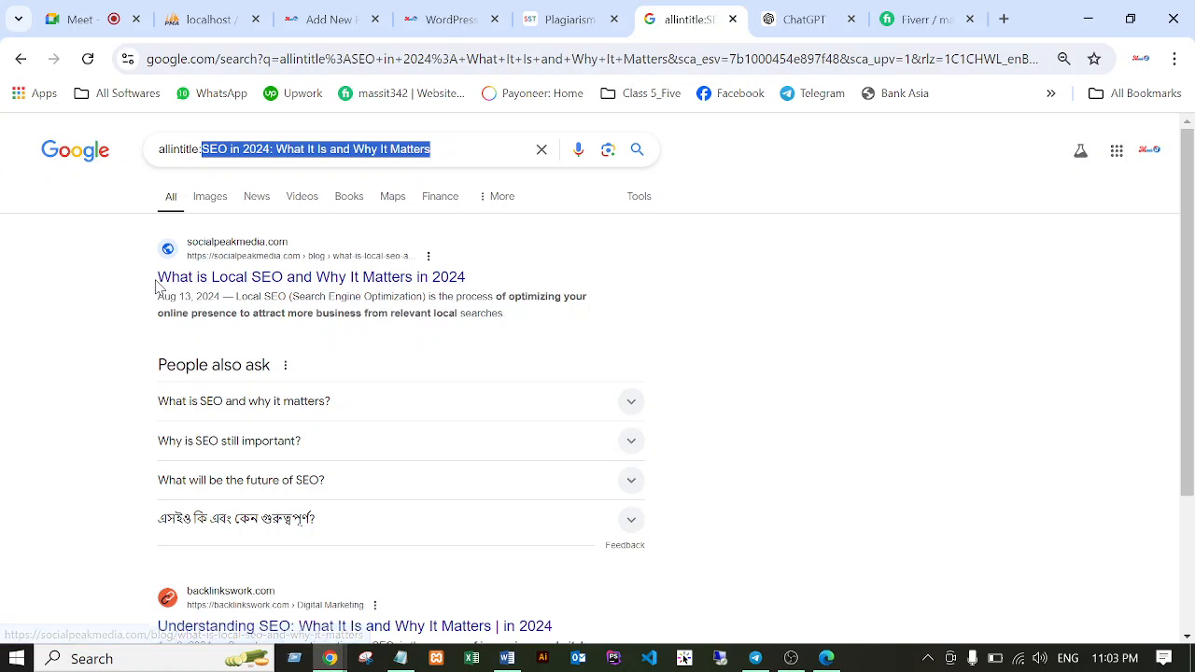
pyautogui.moveTo(150, 283); pyautogui.dragTo(481, 289)
pyautogui.click(839, 301)
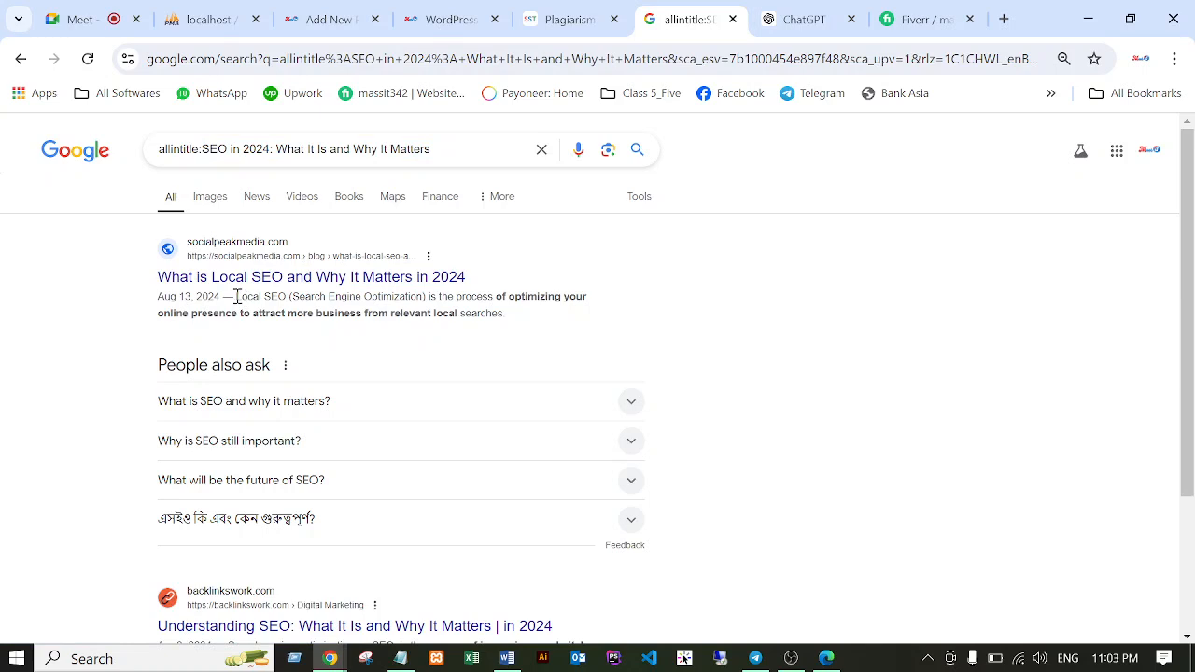
pyautogui.moveTo(237, 296); pyautogui.dragTo(511, 322)
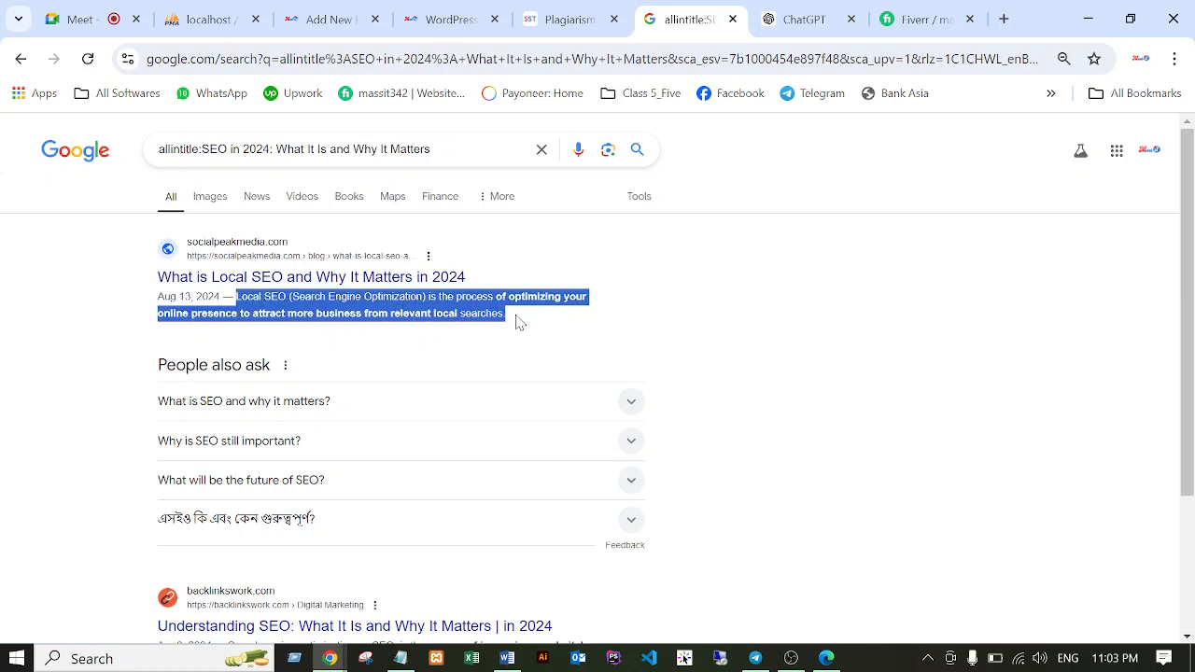
pyautogui.click(787, 324)
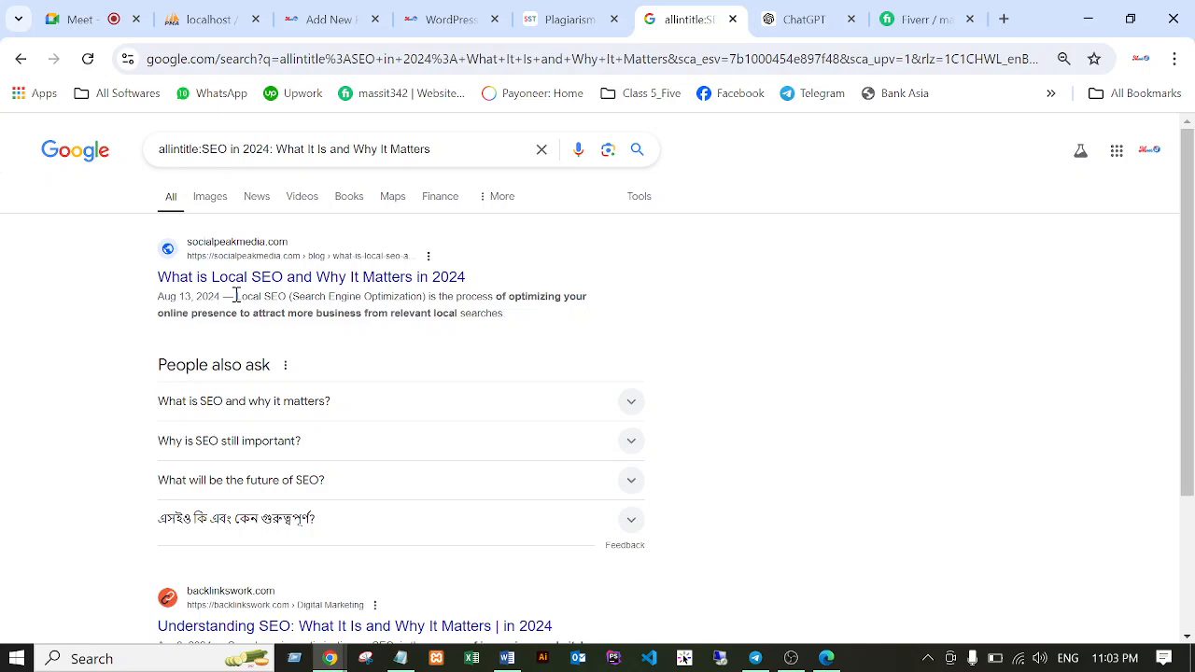
pyautogui.moveTo(236, 296); pyautogui.dragTo(532, 323)
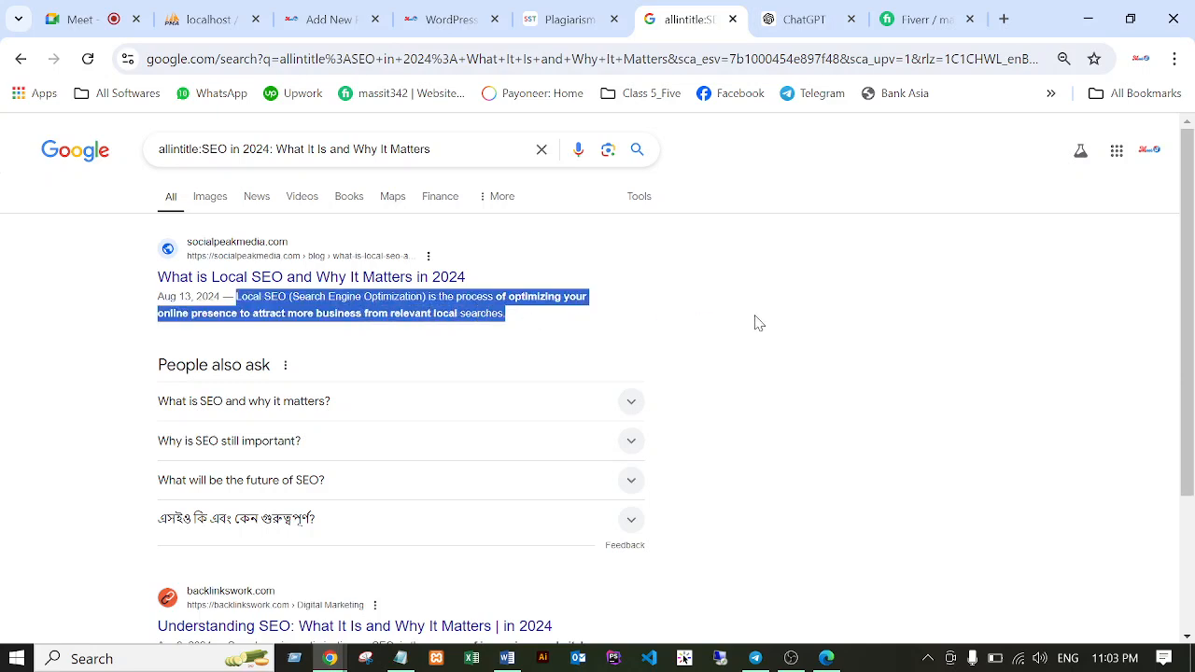
pyautogui.click(299, 352)
pyautogui.scroll(-2, 438, 357)
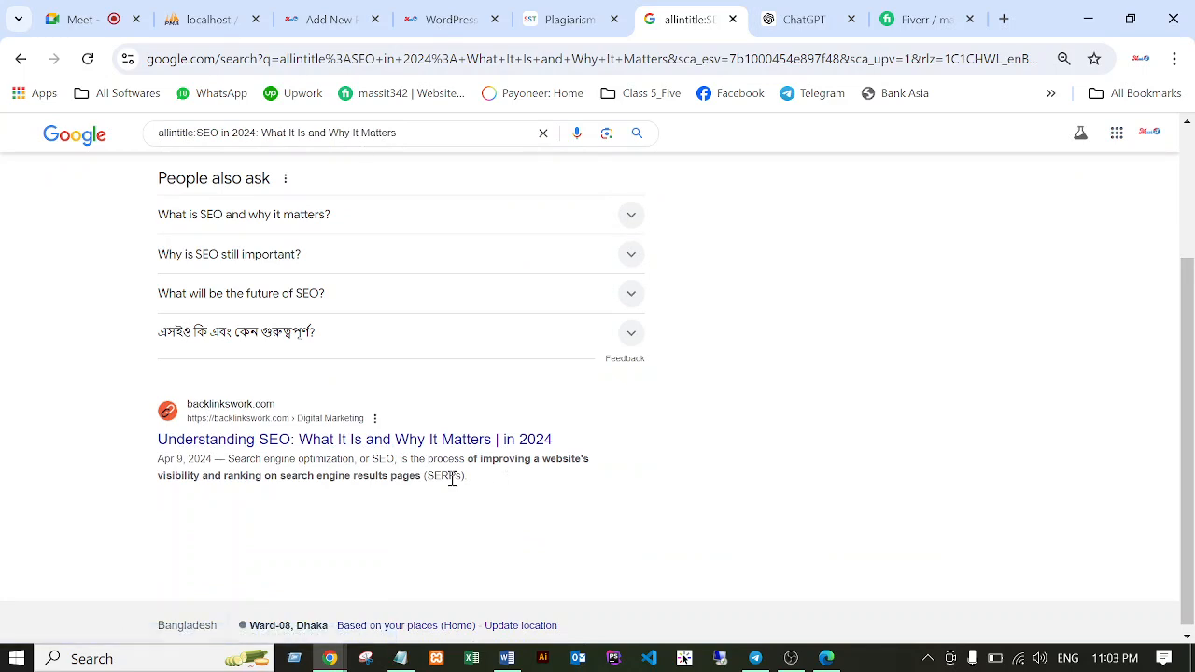
pyautogui.scroll(2, 423, 476)
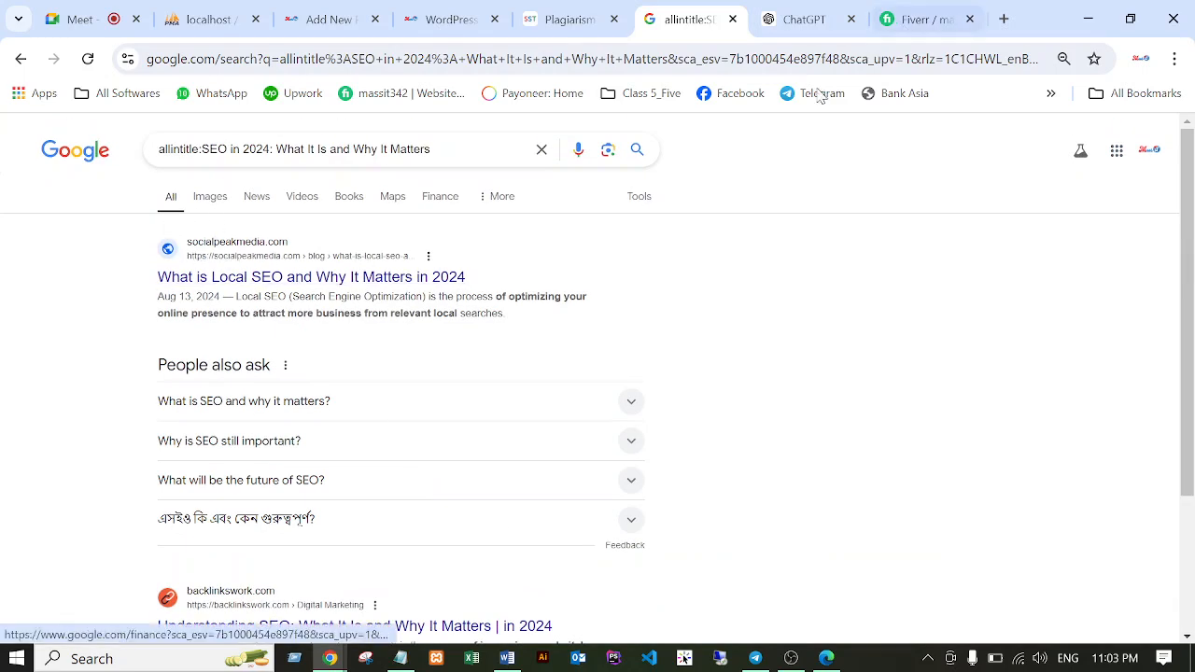
# Return to the WordPress post and review its Yoast SEO title, slug and meta description.
pyautogui.click(308, 20)
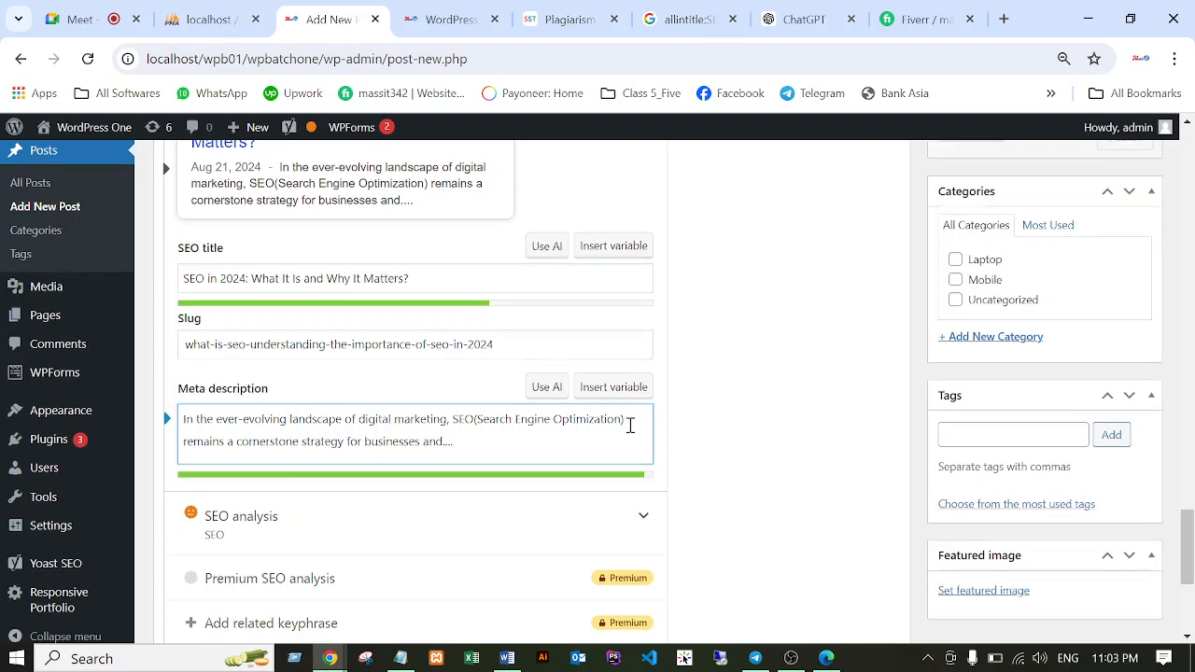
pyautogui.scroll(-1, 426, 416)
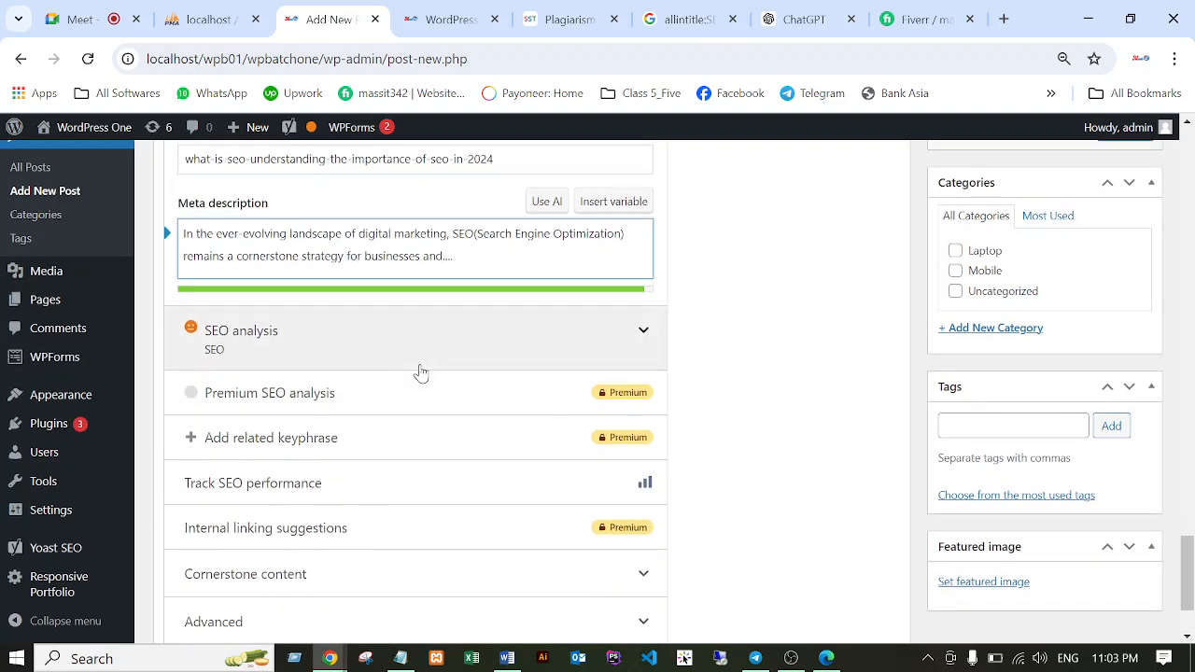
pyautogui.scroll(2, 481, 374)
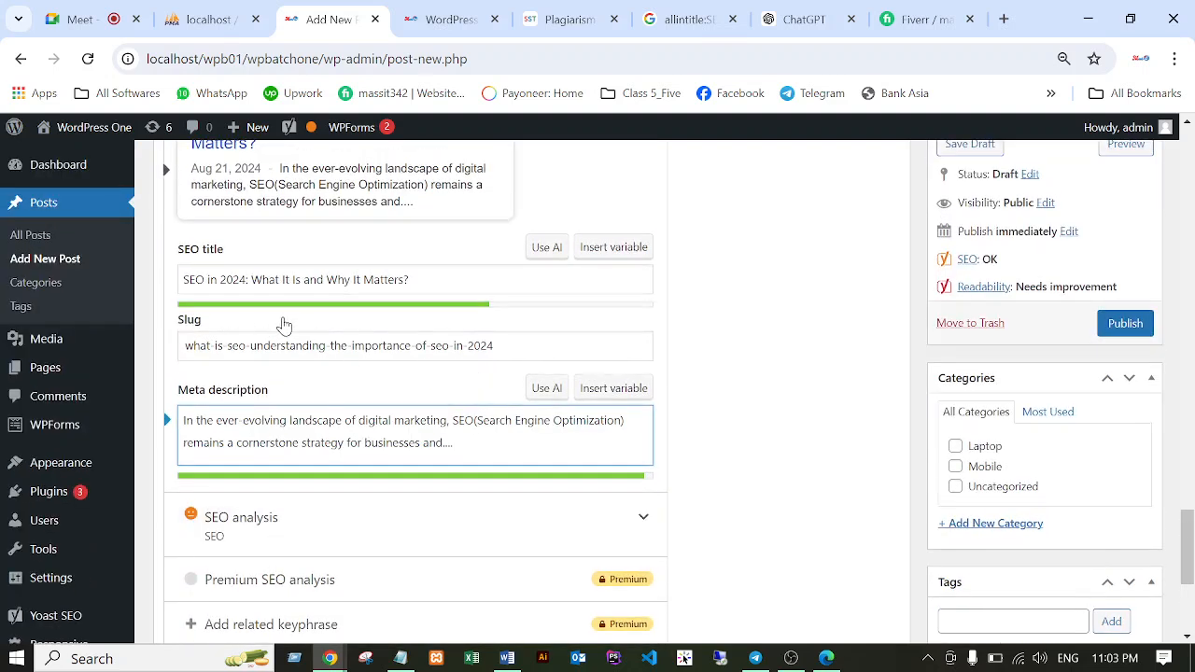
# Examine the Yoast search preview, the collapsed analysis sections and the article's closing paragraphs above them.
pyautogui.scroll(2, 296, 294)
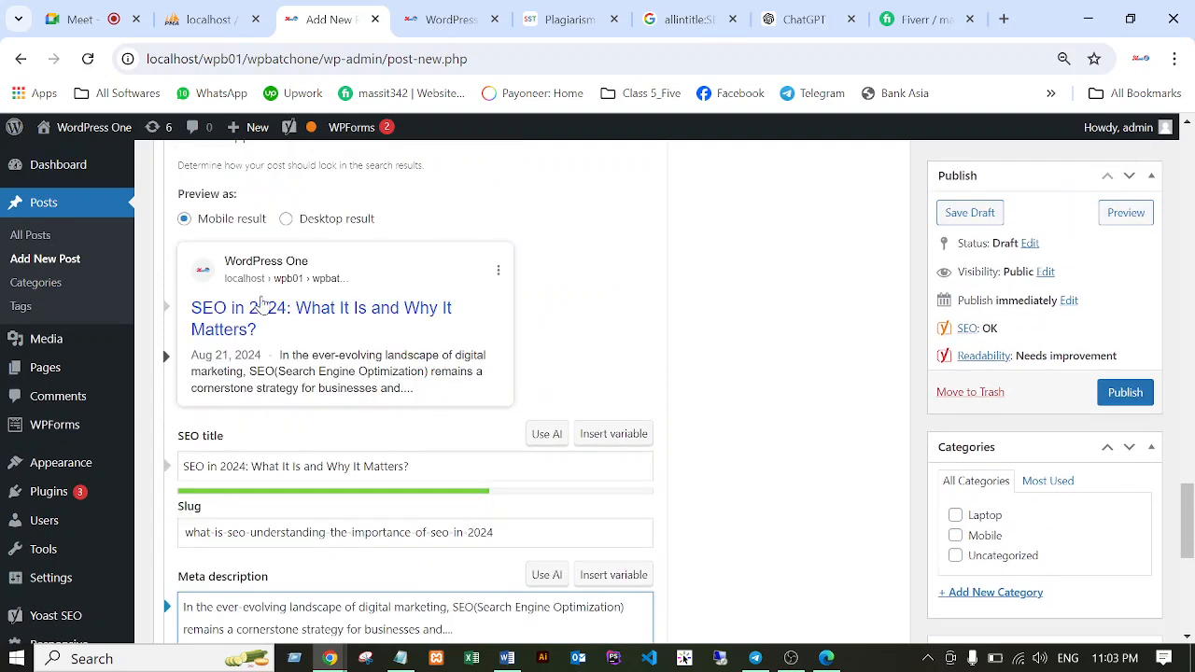
pyautogui.scroll(2, 280, 302)
pyautogui.scroll(-7, 428, 361)
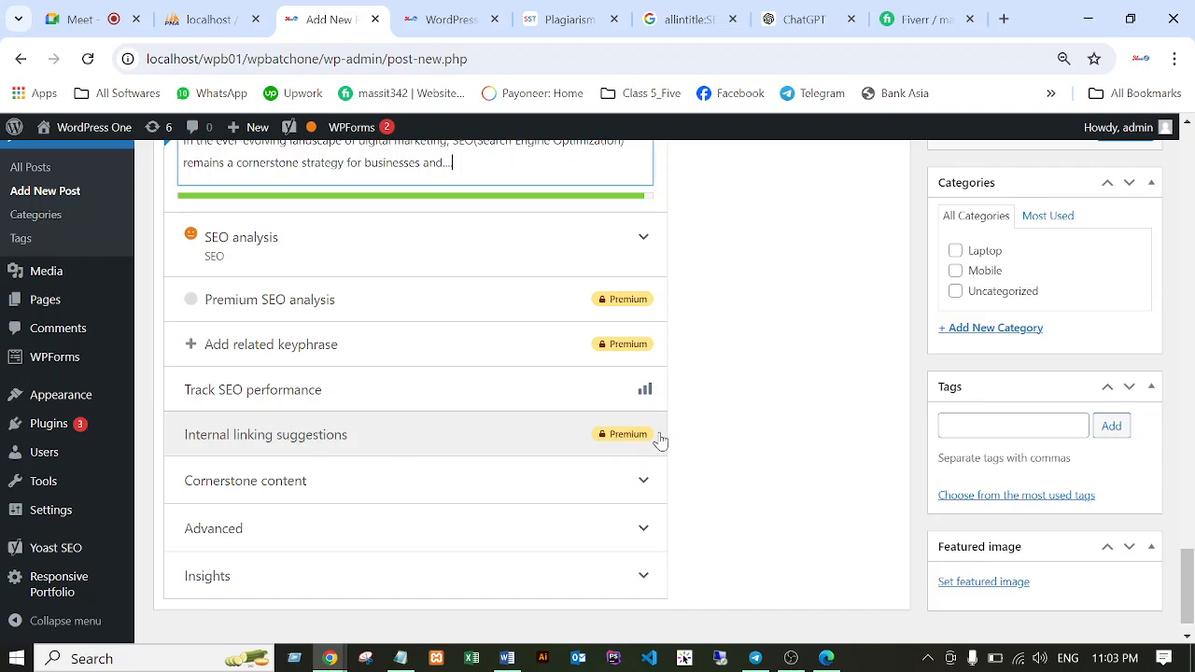
pyautogui.scroll(4, 661, 439)
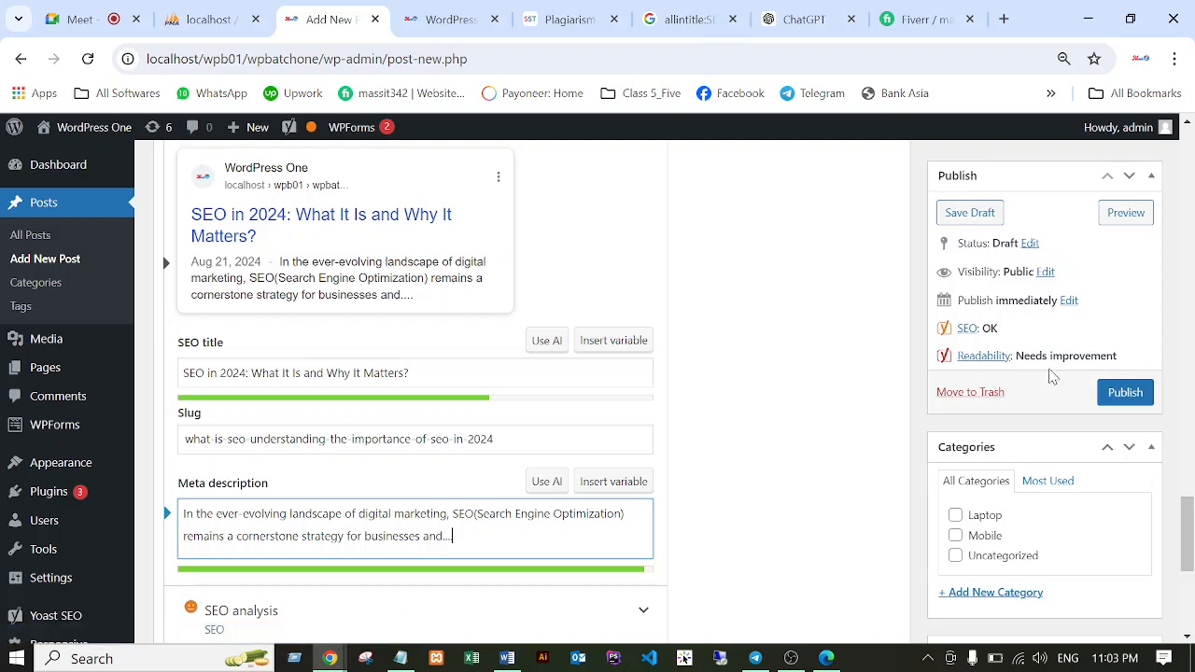
pyautogui.scroll(1, 808, 409)
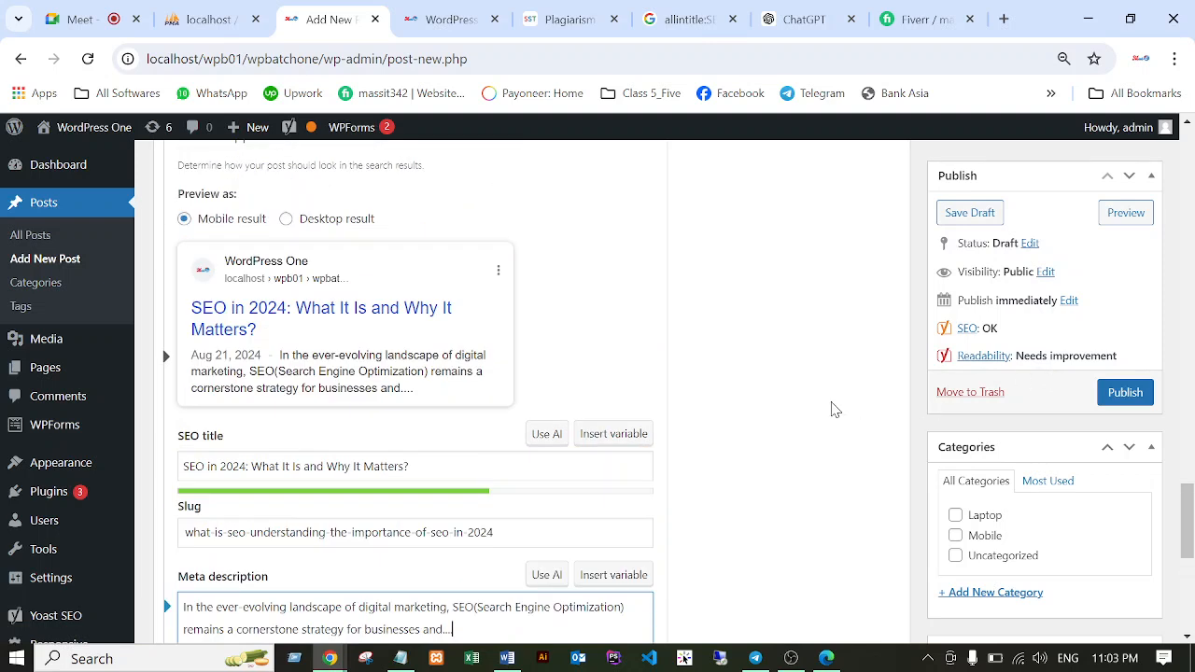
pyautogui.scroll(5, 790, 425)
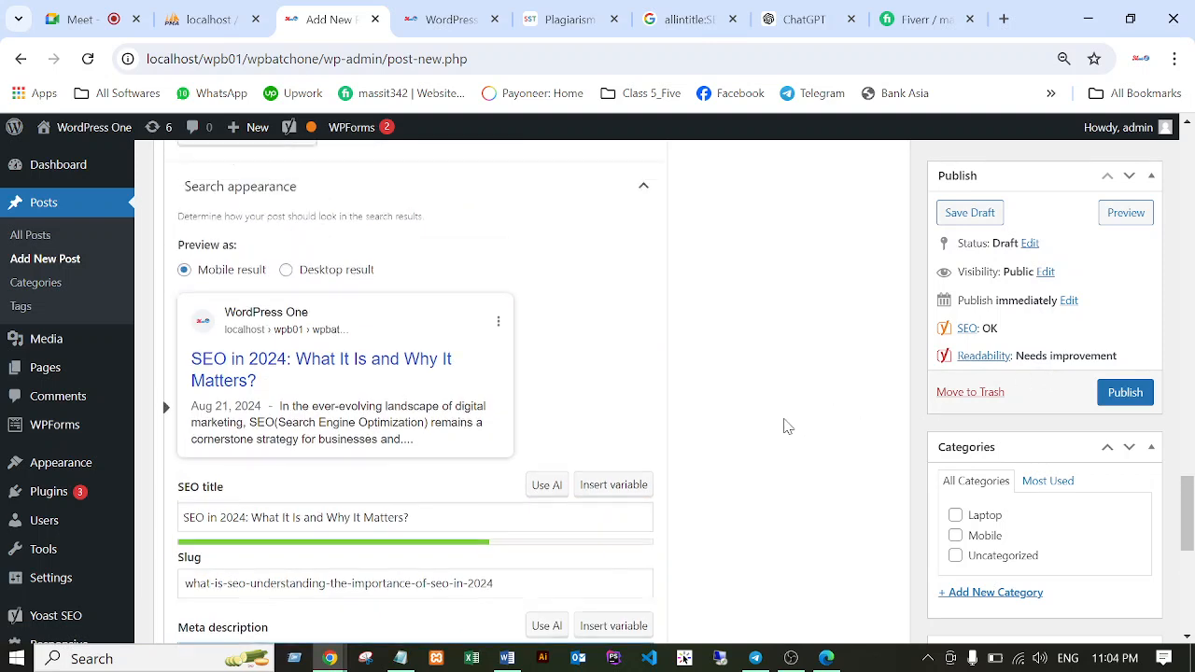
pyautogui.scroll(4, 770, 419)
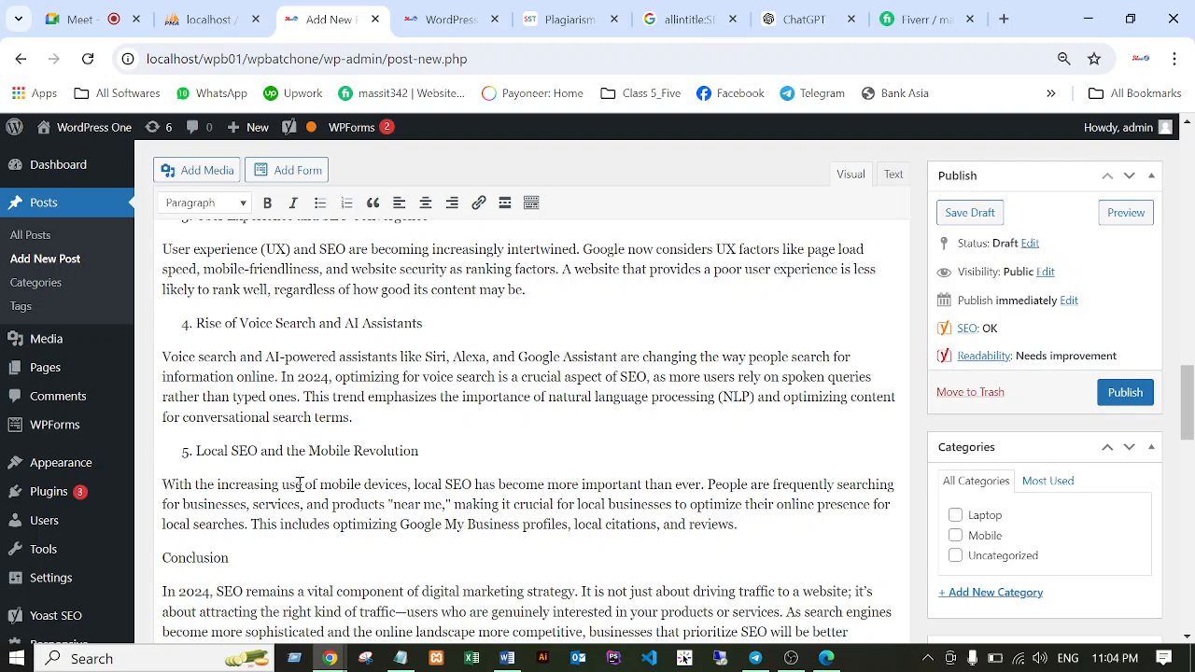
pyautogui.scroll(-10, 606, 469)
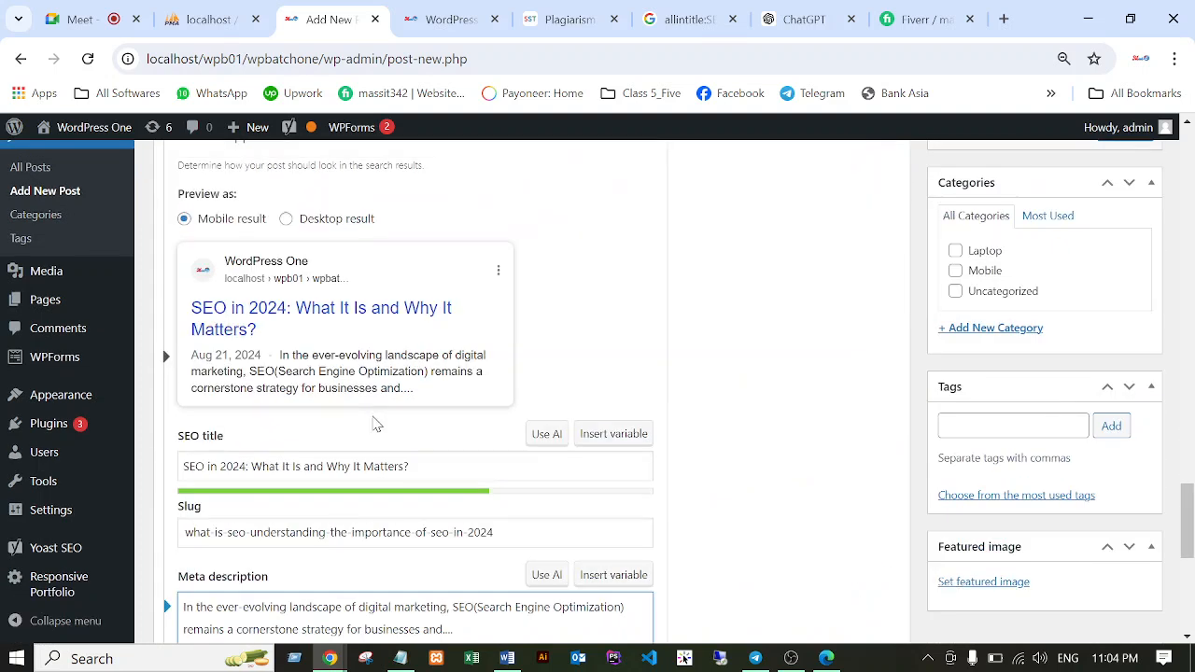
pyautogui.scroll(3, 374, 424)
pyautogui.scroll(2, 267, 386)
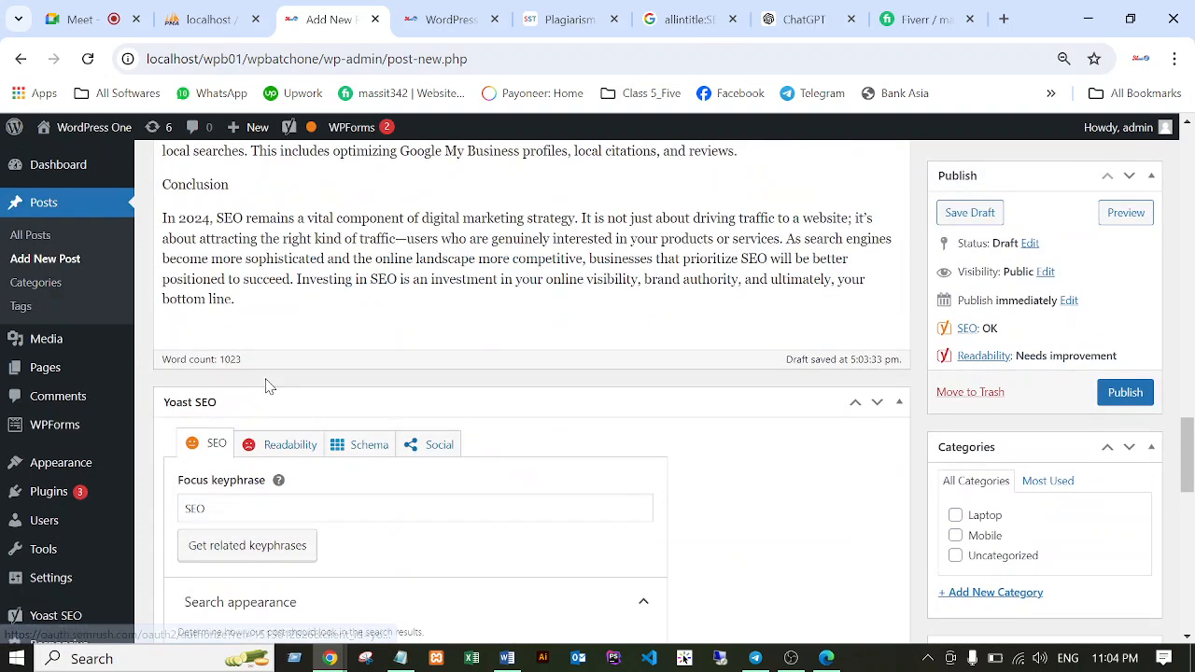
# Open the Yoast readability analysis and compare its problems and suggested improvements with the article text.
pyautogui.click(297, 450)
pyautogui.scroll(-2, 448, 456)
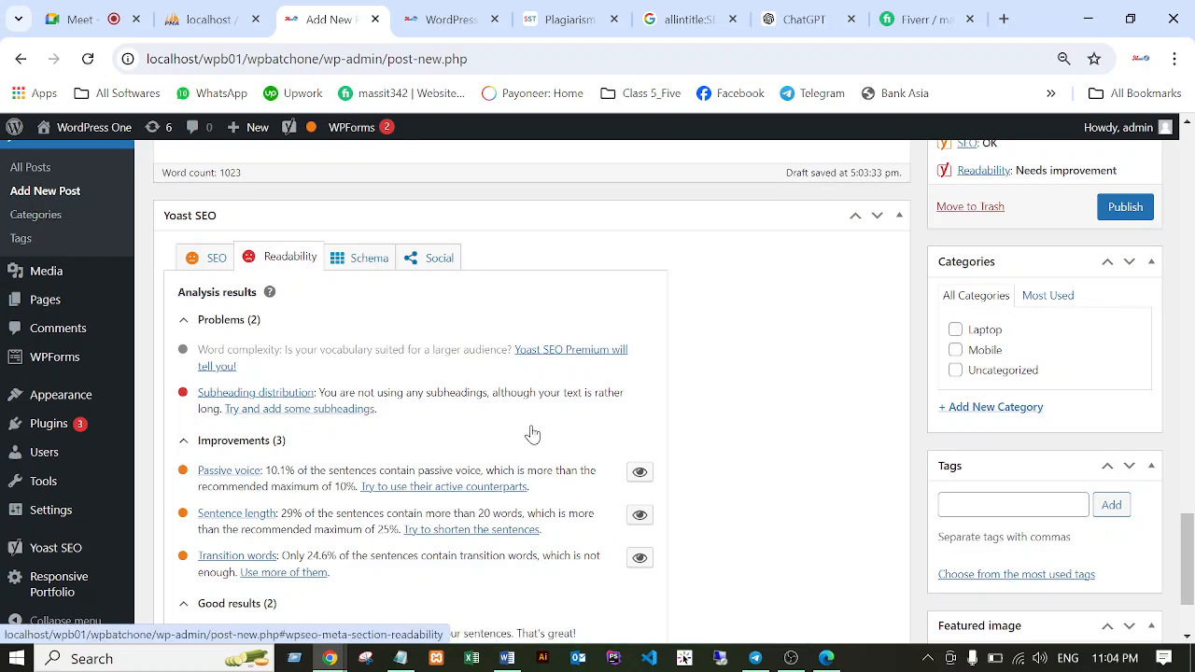
pyautogui.scroll(8, 643, 405)
pyautogui.scroll(3, 610, 397)
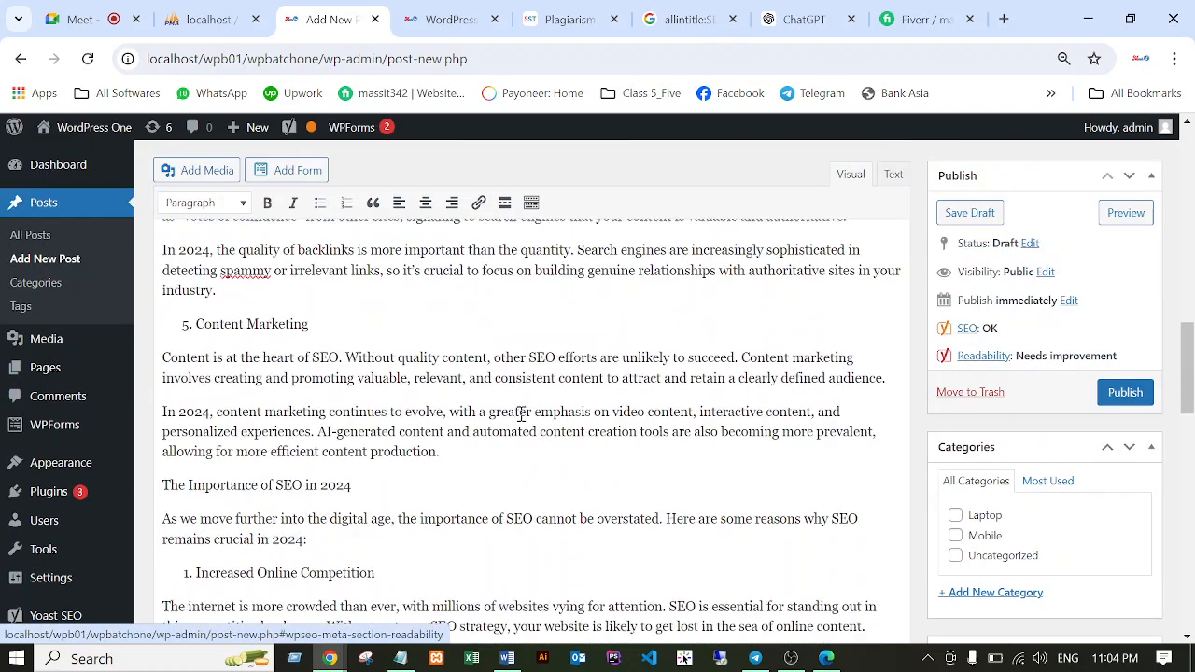
# Check the Google Meet call, pause the screen recording in OBS and minimize the OBS window.
pyautogui.click(84, 20)
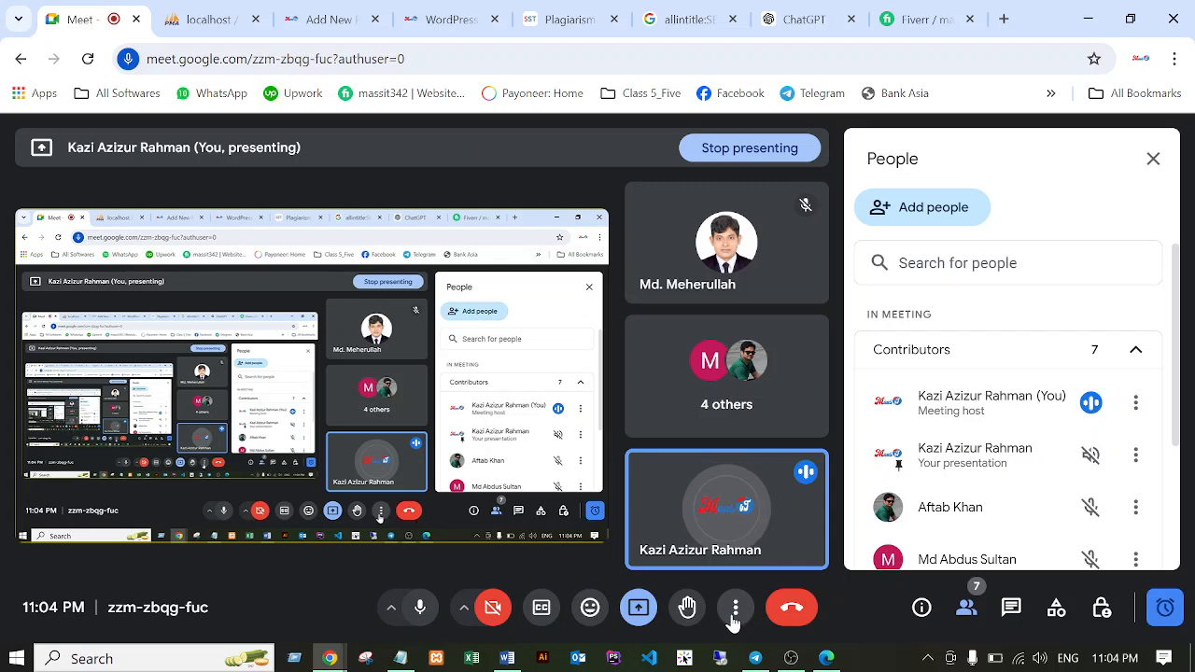
pyautogui.scroll(-1, 864, 498)
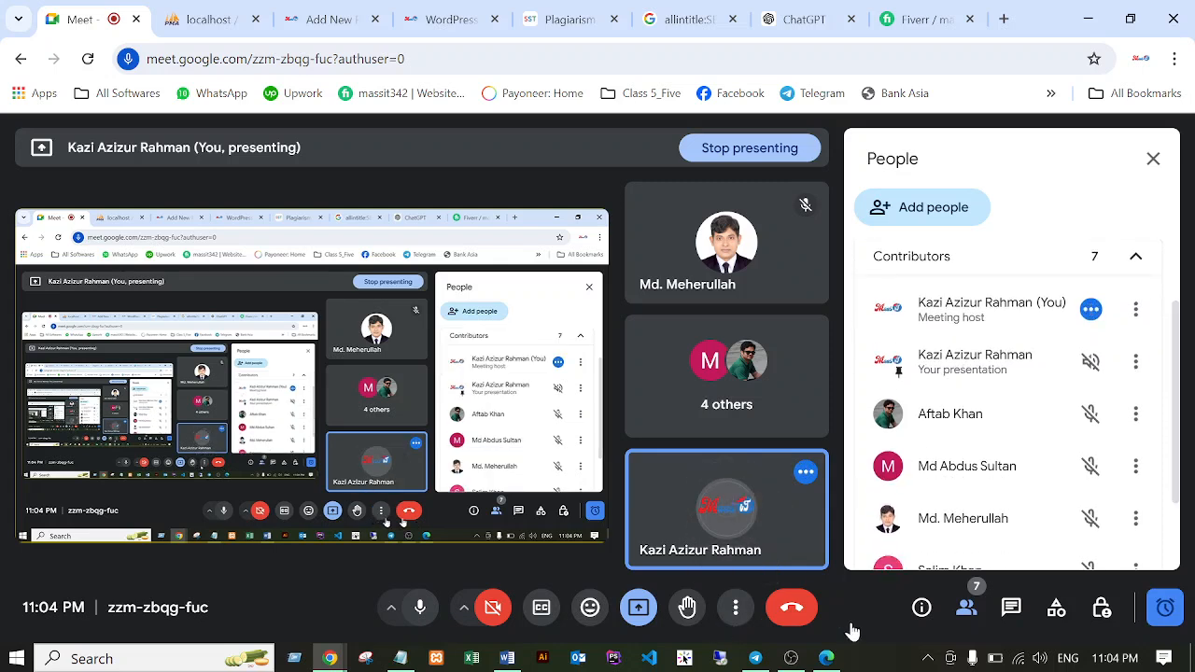
pyautogui.click(791, 658)
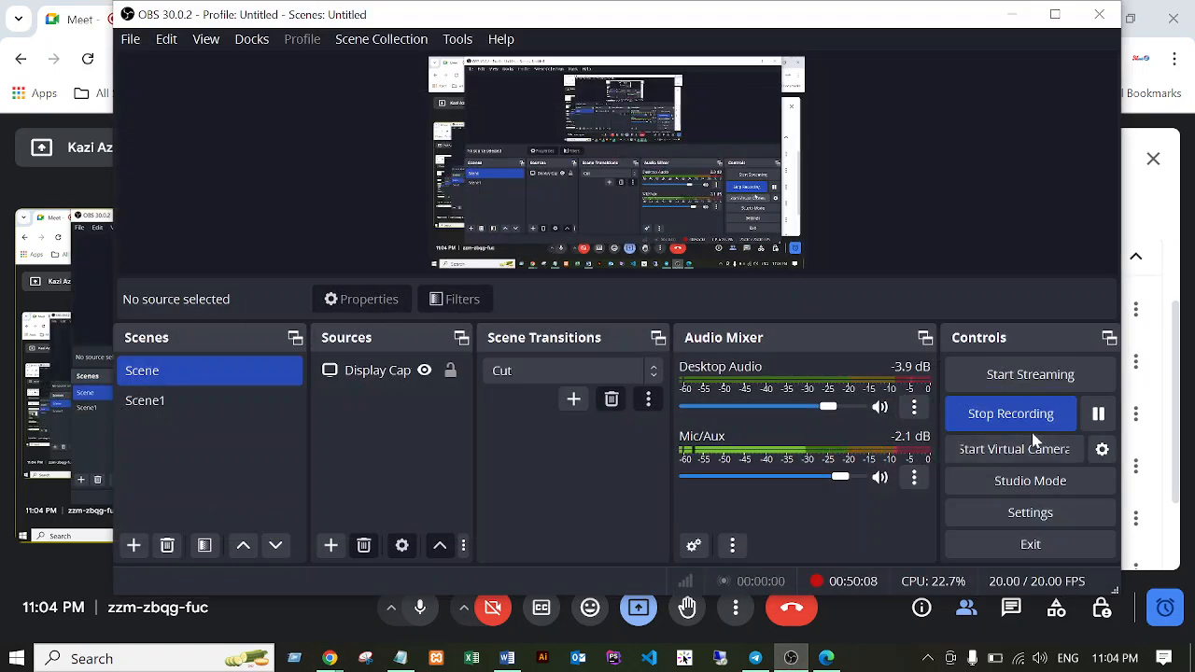
pyautogui.click(1099, 415)
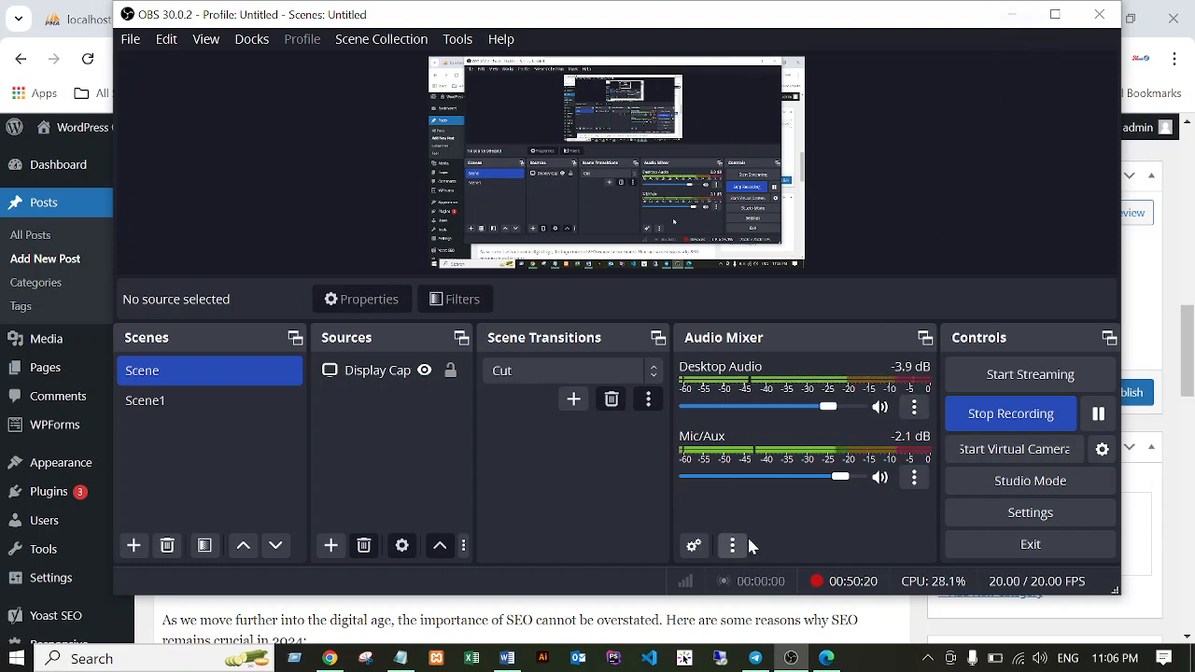
pyautogui.click(1017, 19)
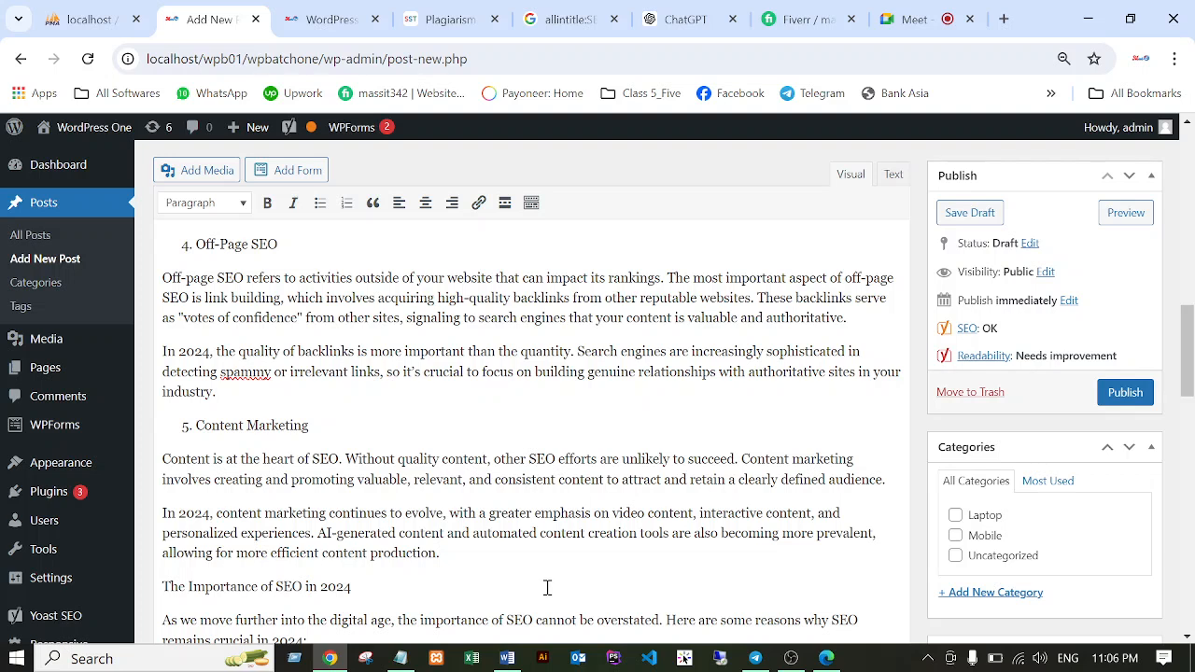
# Present the entire screen in the Google Meet call and hide the sharing notice.
pyautogui.click(913, 19)
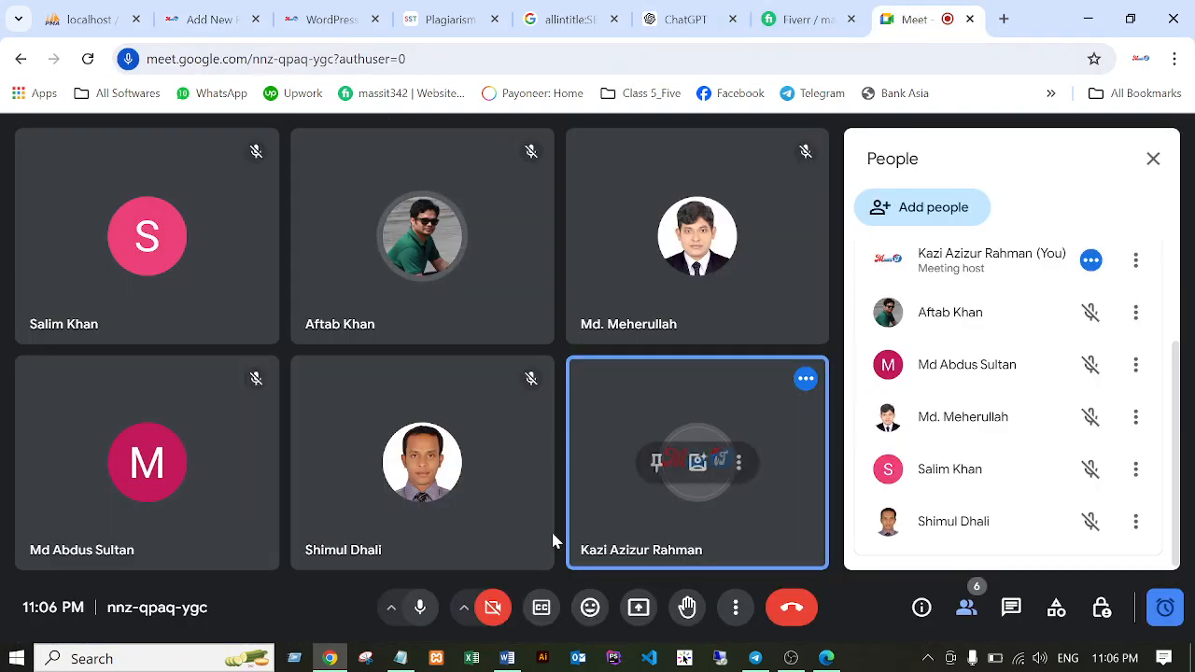
pyautogui.click(638, 607)
pyautogui.click(755, 157)
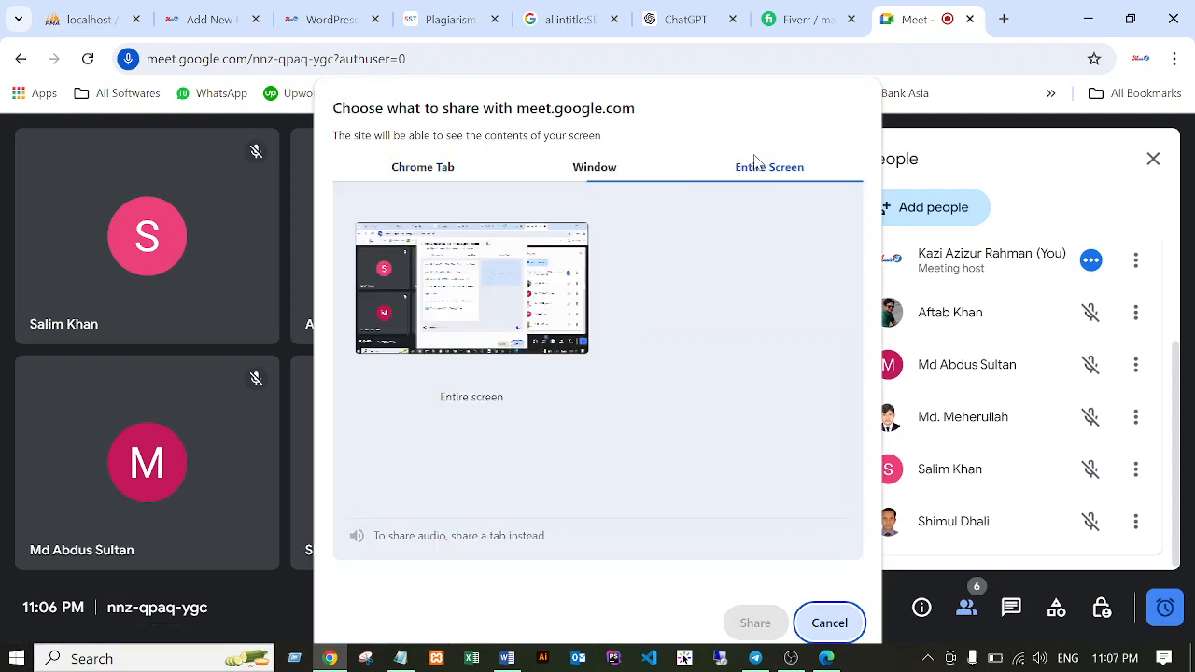
pyautogui.click(539, 286)
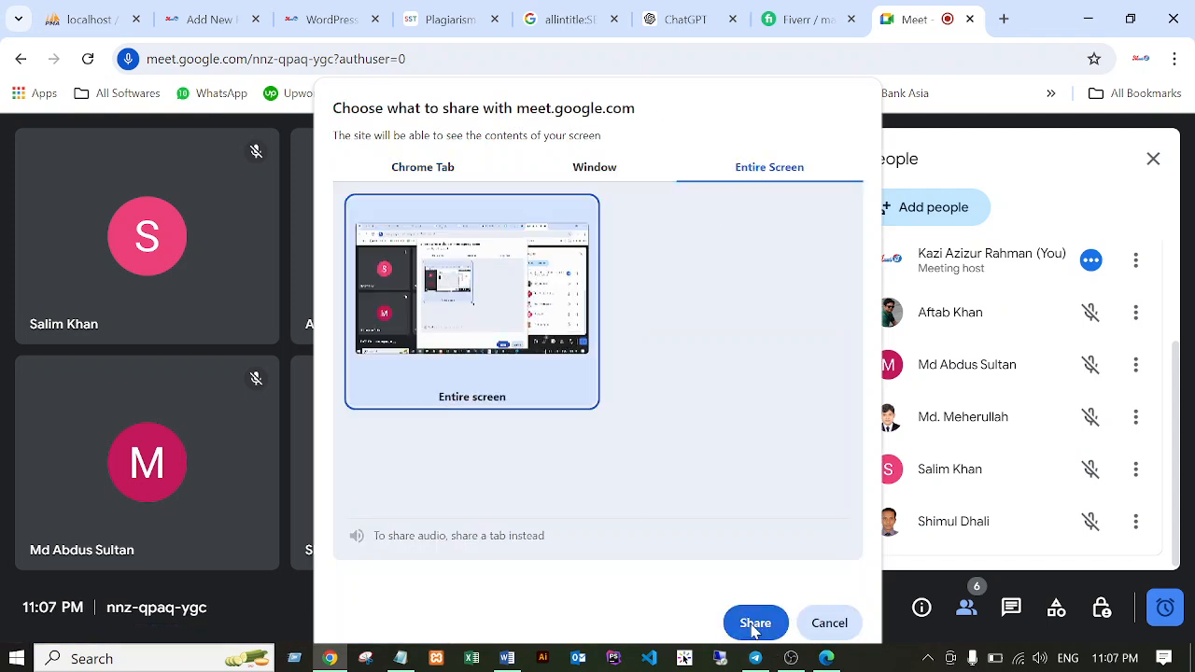
pyautogui.click(755, 627)
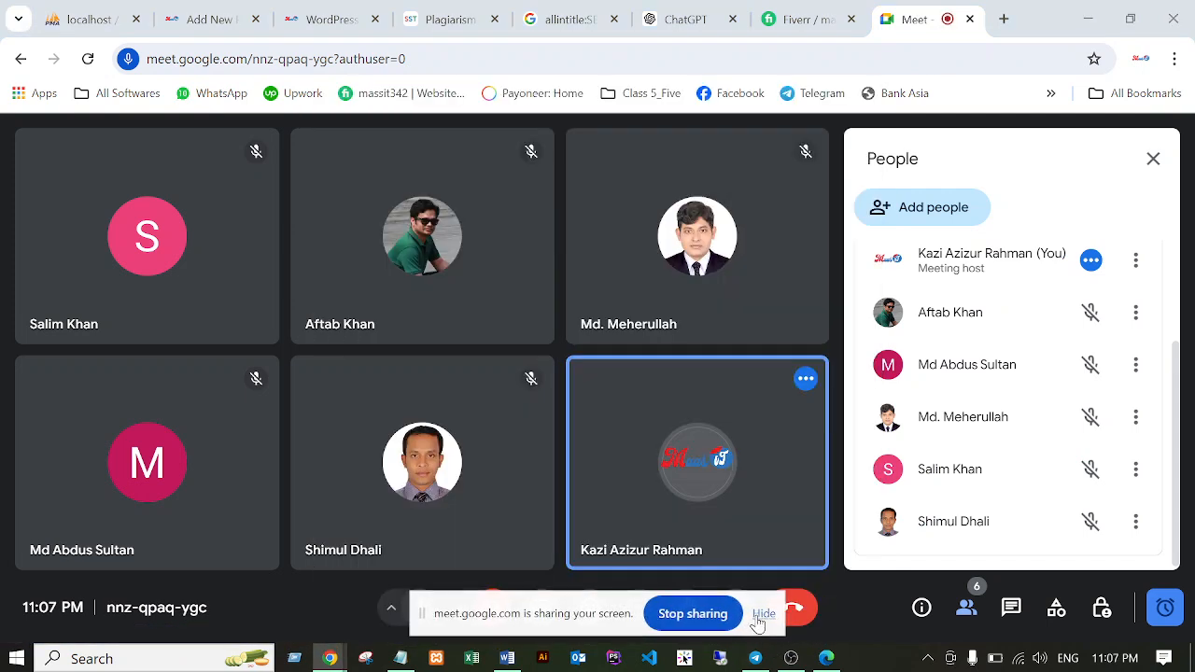
pyautogui.click(761, 616)
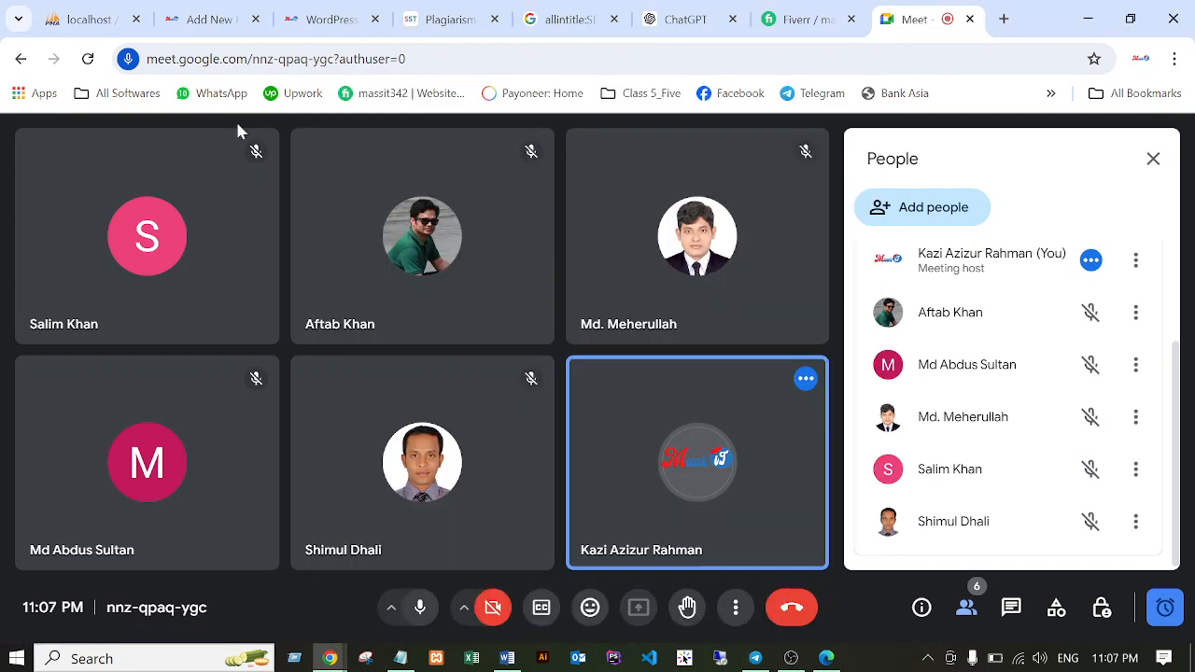
# Return to the WordPress post, look through the article's section headings and deselect the opening sentence.
pyautogui.click(211, 22)
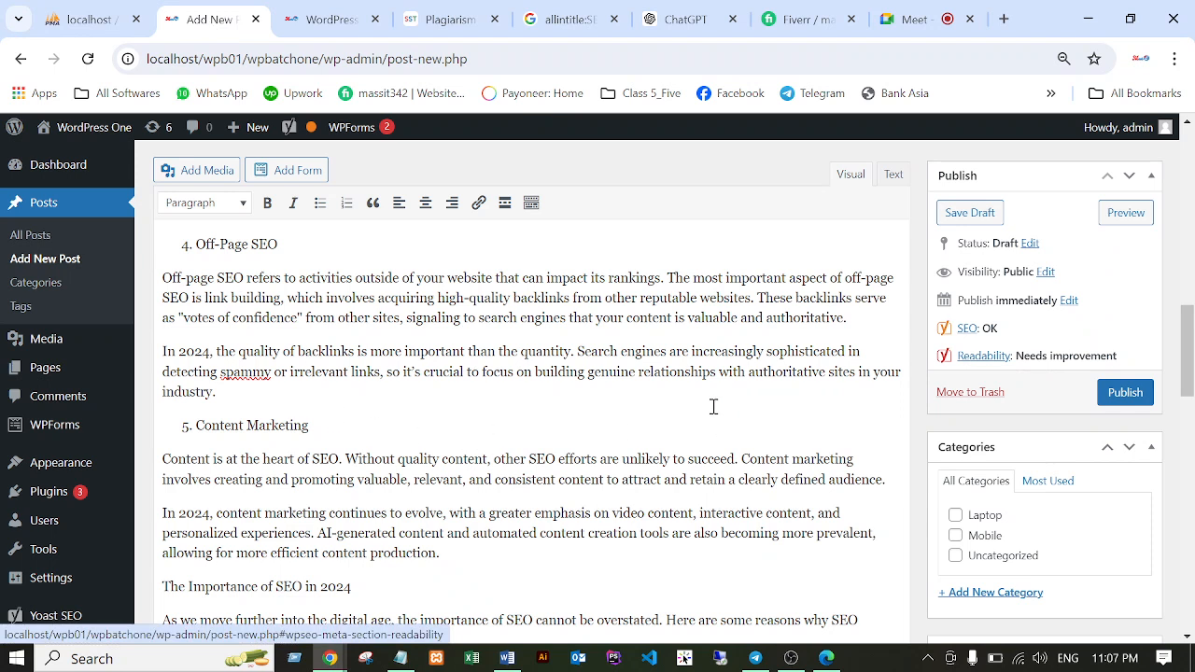
pyautogui.scroll(-3, 713, 407)
pyautogui.scroll(5, 711, 422)
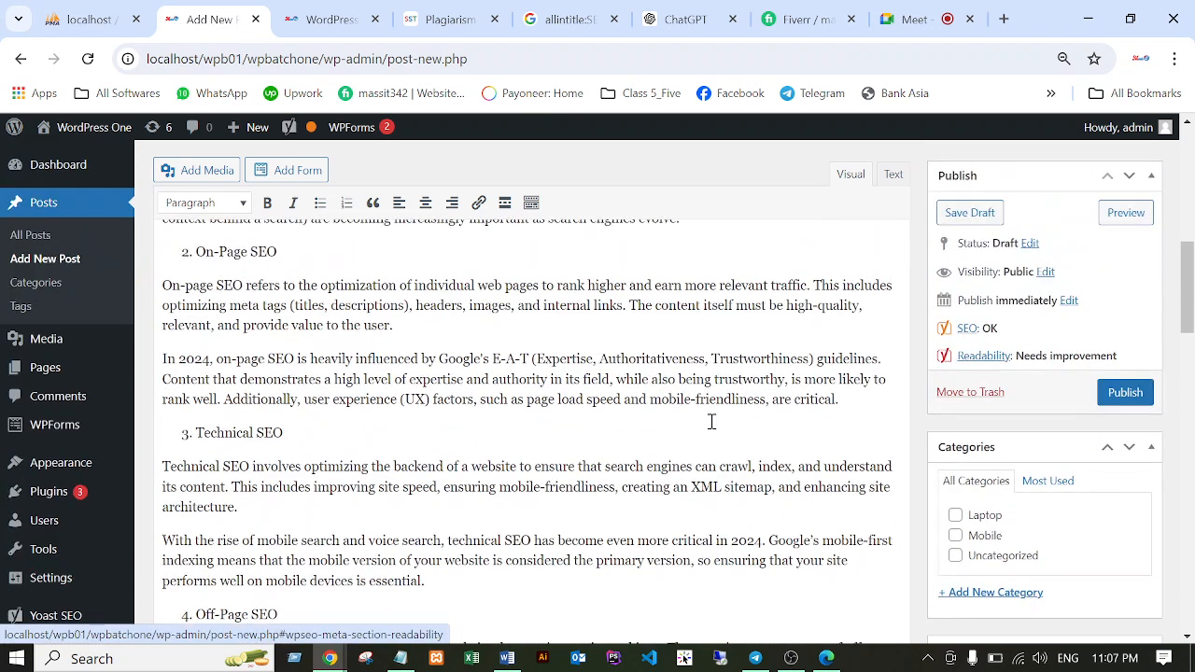
pyautogui.scroll(3, 712, 422)
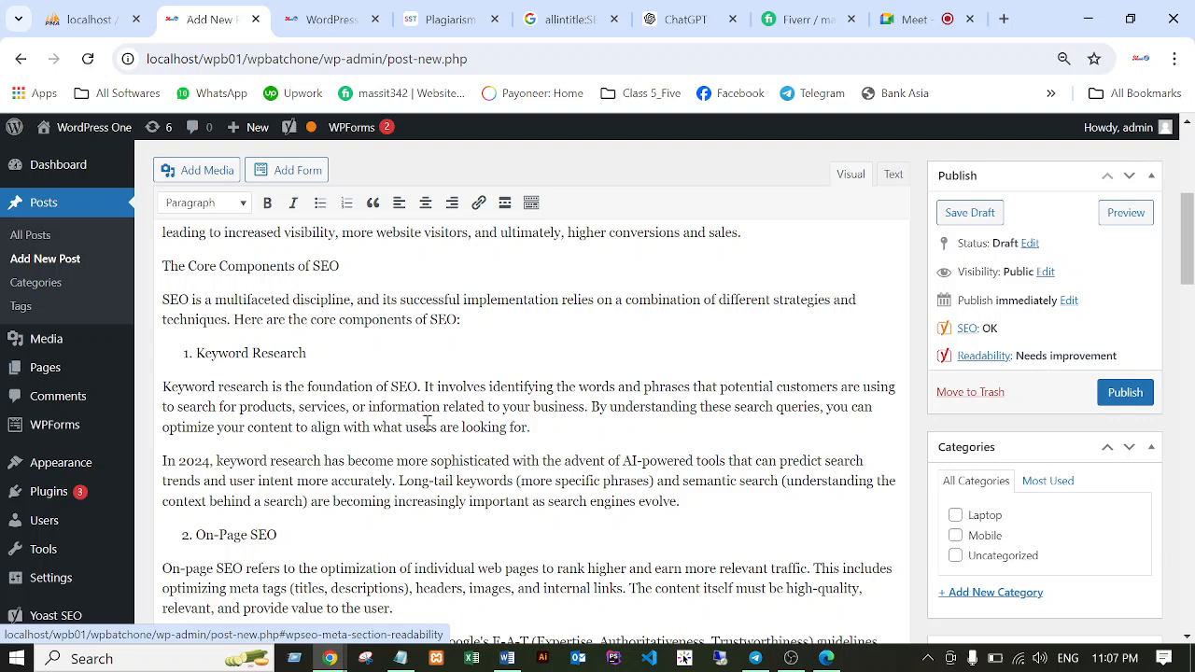
pyautogui.scroll(5, 496, 427)
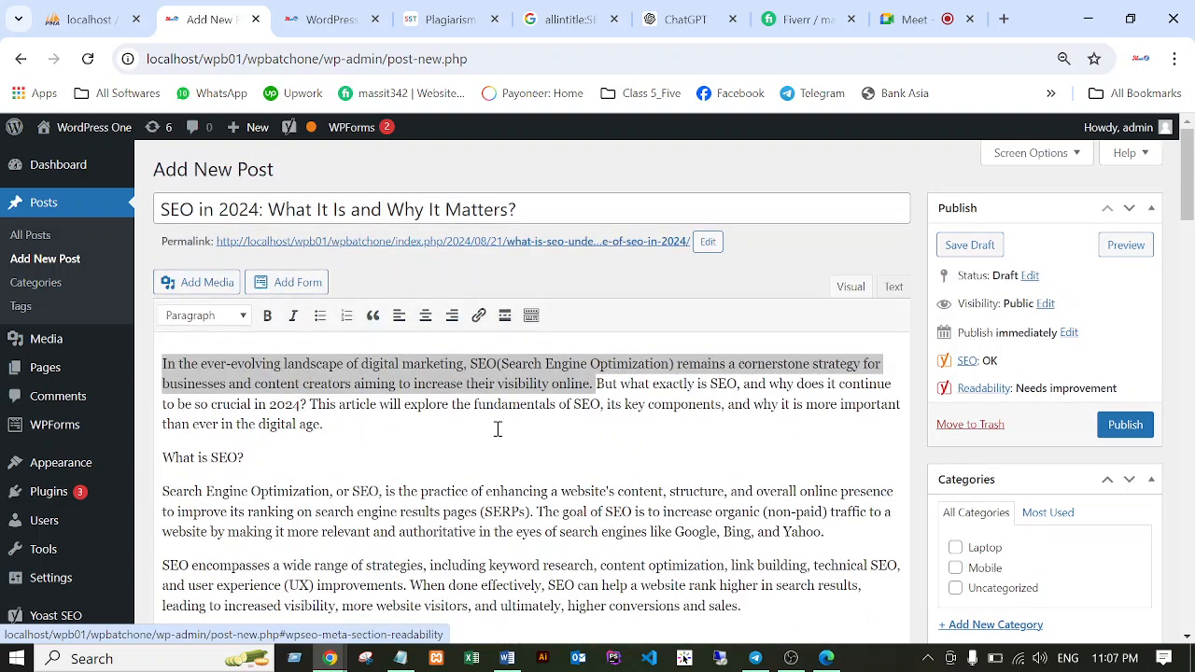
pyautogui.click(631, 432)
pyautogui.scroll(-2, 368, 553)
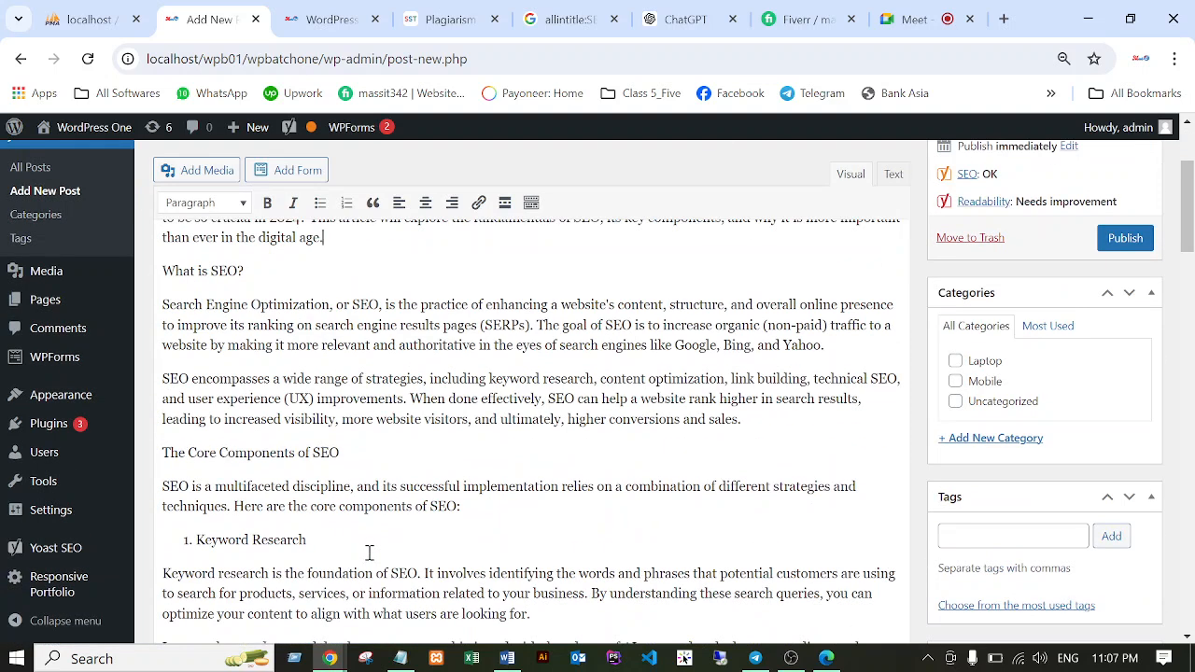
# Switch to the Notepad checklist and add the lines "H1" and "H2/H3" below the Keyword Density entry.
pyautogui.click(401, 658)
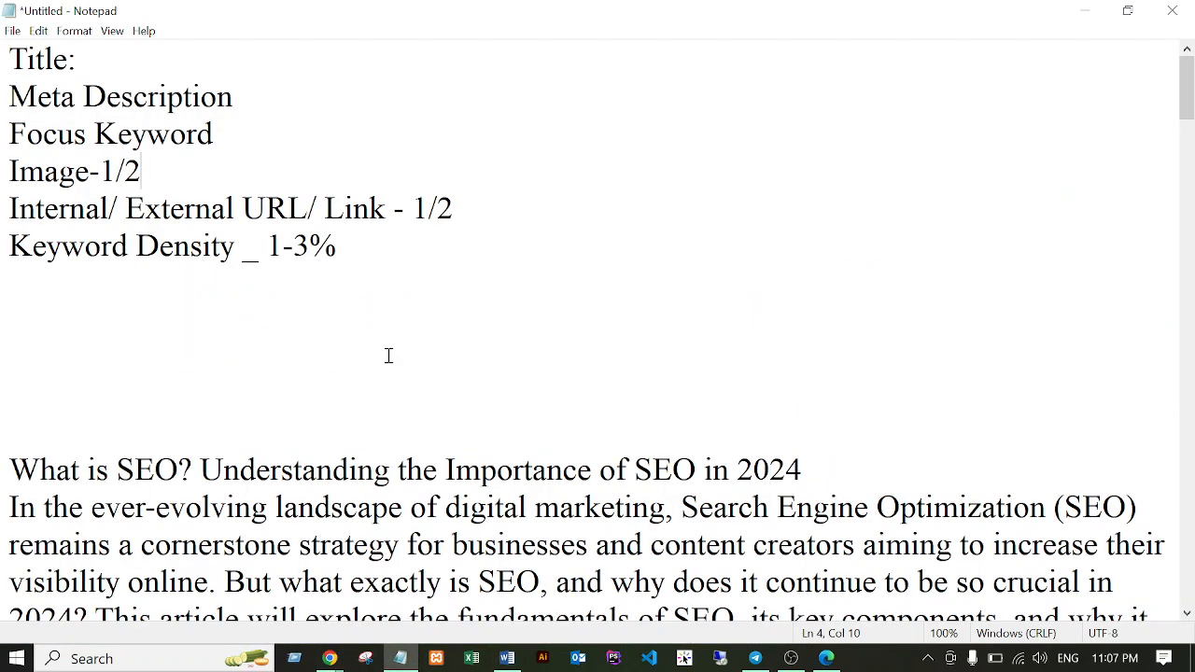
pyautogui.click(350, 246)
pyautogui.press('Return')
pyautogui.write('H')
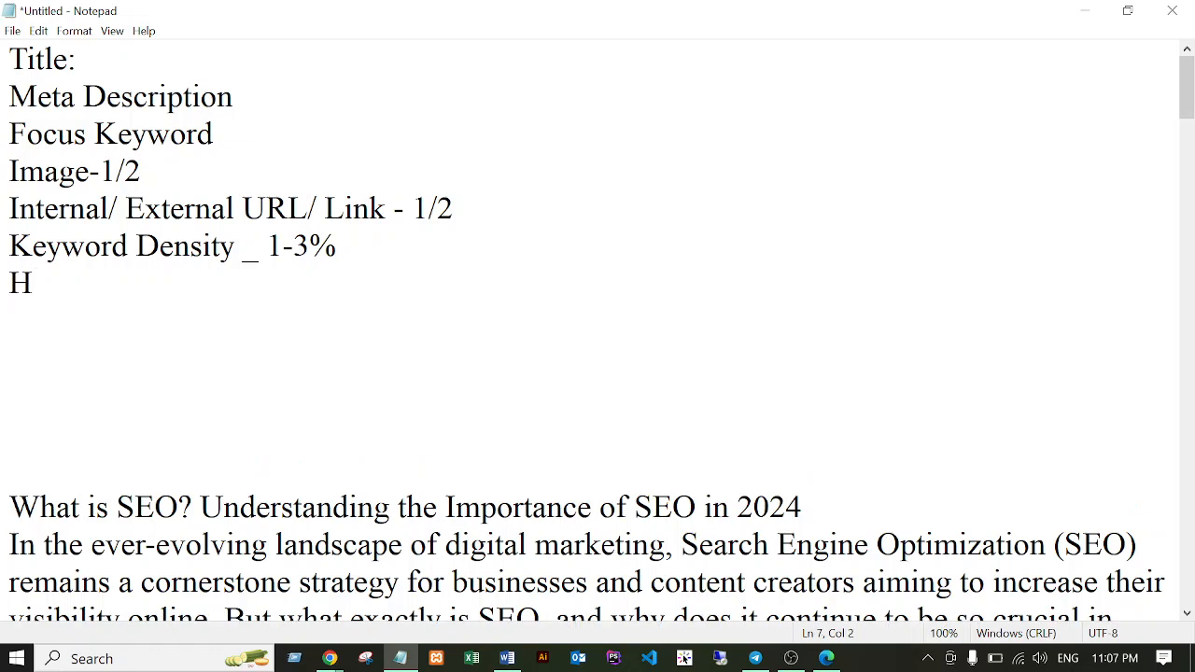
pyautogui.write('1')
pyautogui.press('Return')
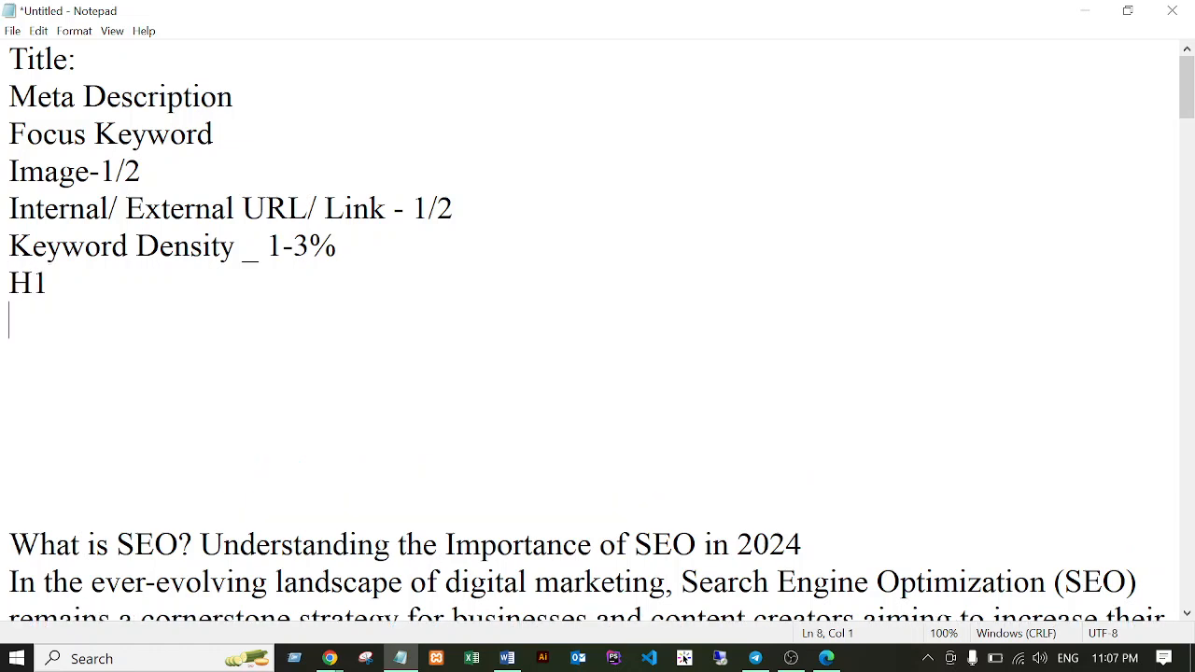
pyautogui.write('H2/H')
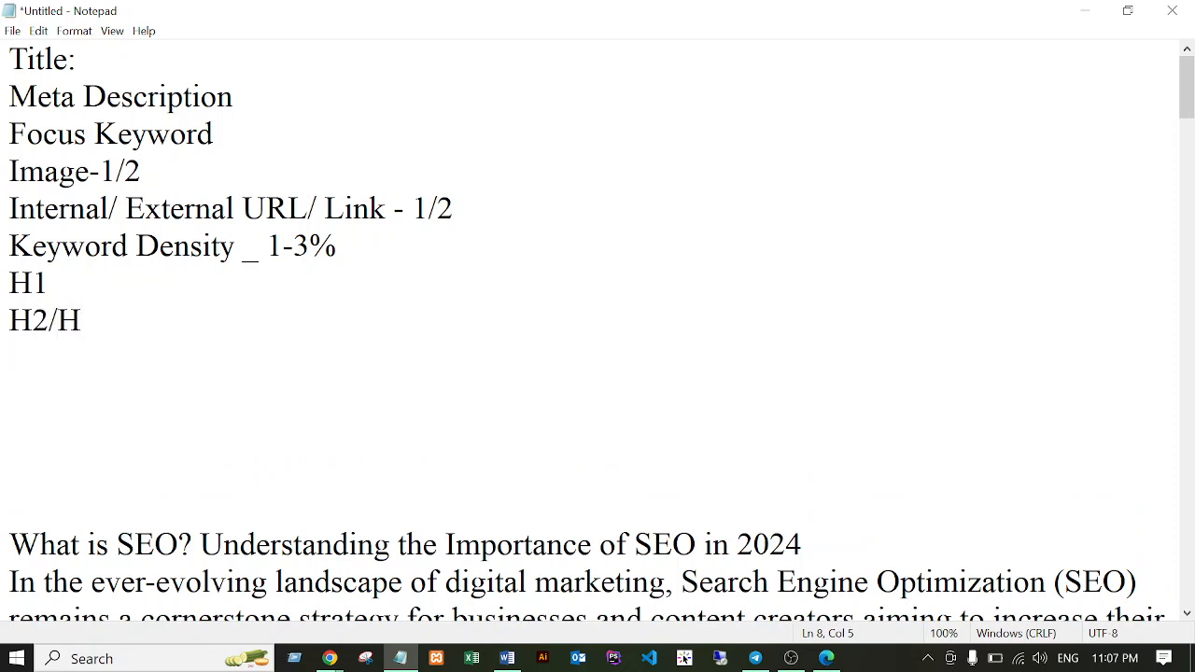
pyautogui.write('3')
pyautogui.click(53, 276)
pyautogui.moveTo(63, 282); pyautogui.dragTo(17, 282)
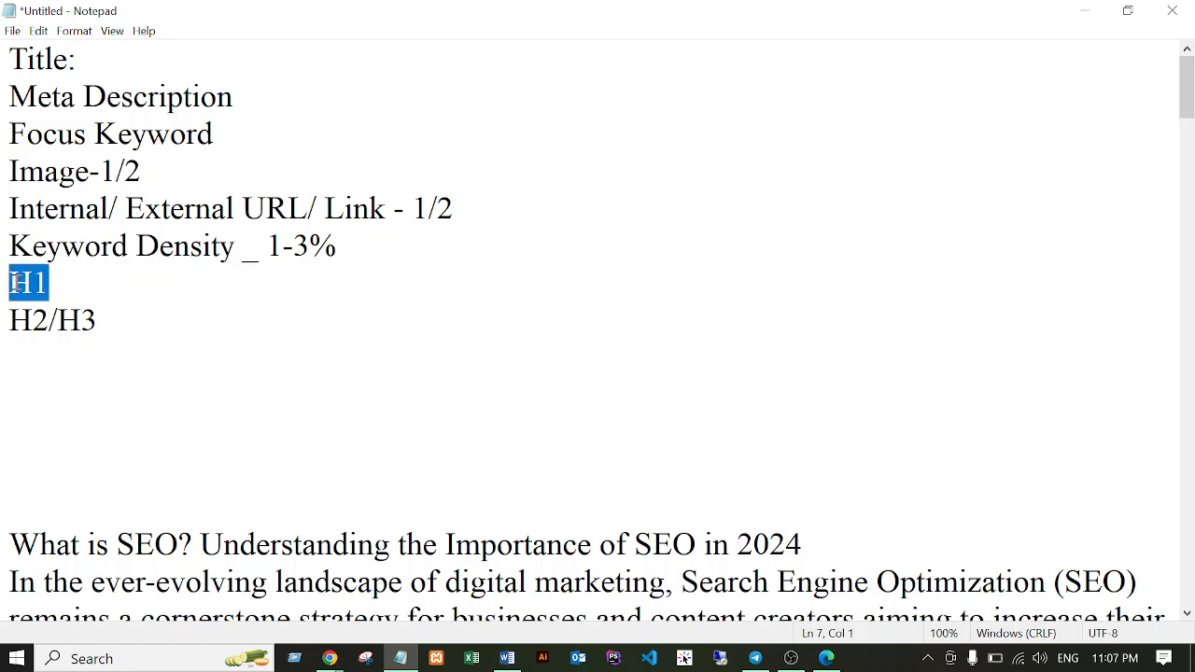
pyautogui.moveTo(107, 320); pyautogui.dragTo(13, 325)
pyautogui.click(115, 328)
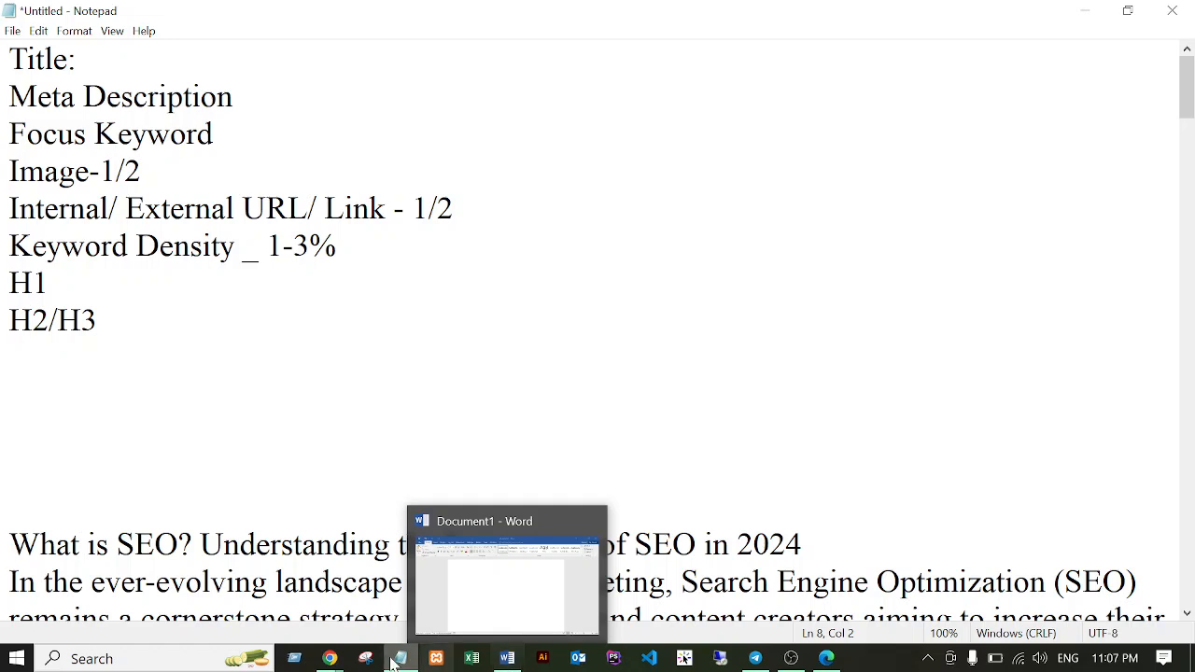
# Switch back to the WordPress post and check its SEO and readability ratings and the article's opening section.
pyautogui.moveTo(334, 660)
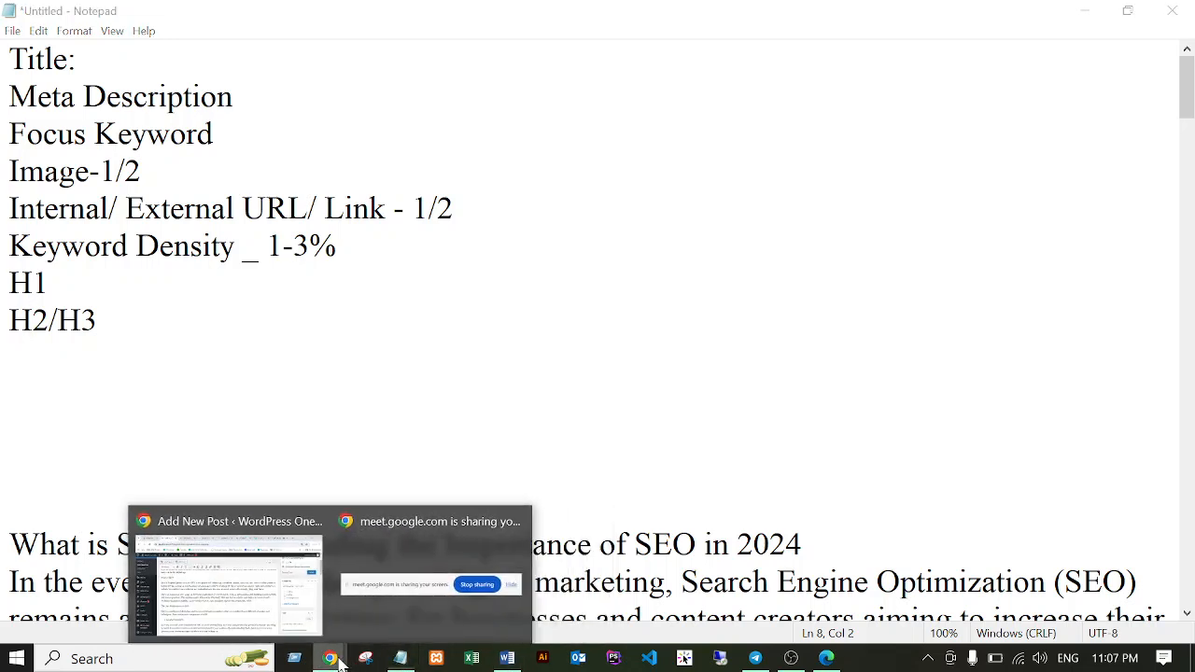
pyautogui.click(251, 594)
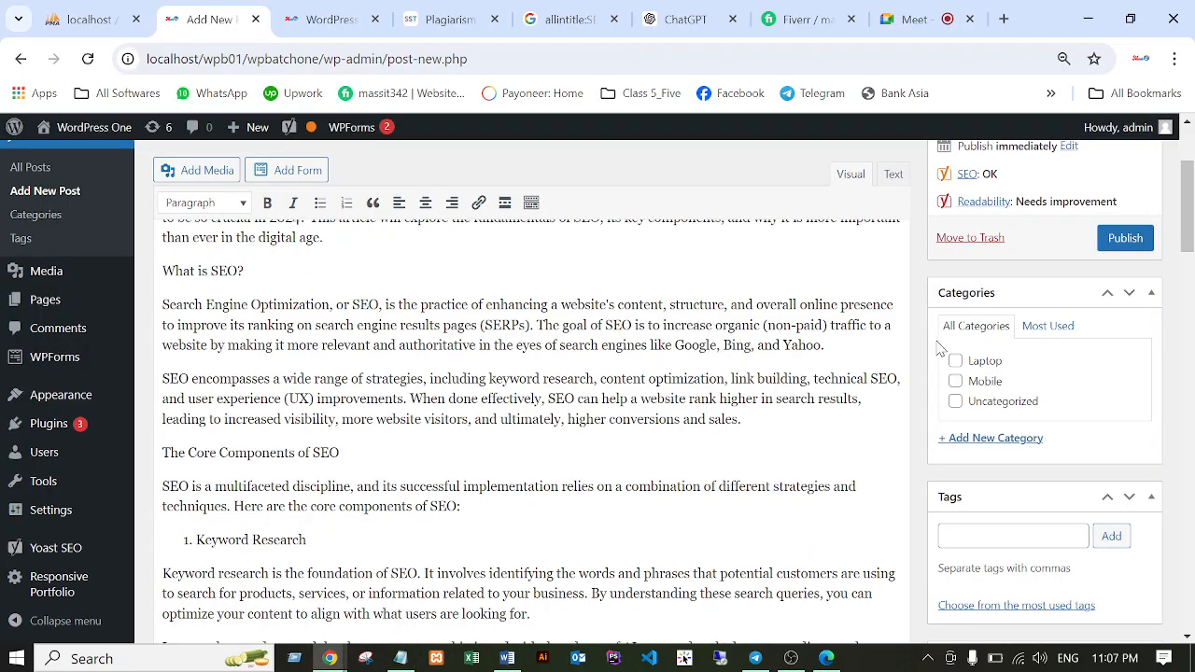
pyautogui.scroll(1, 945, 338)
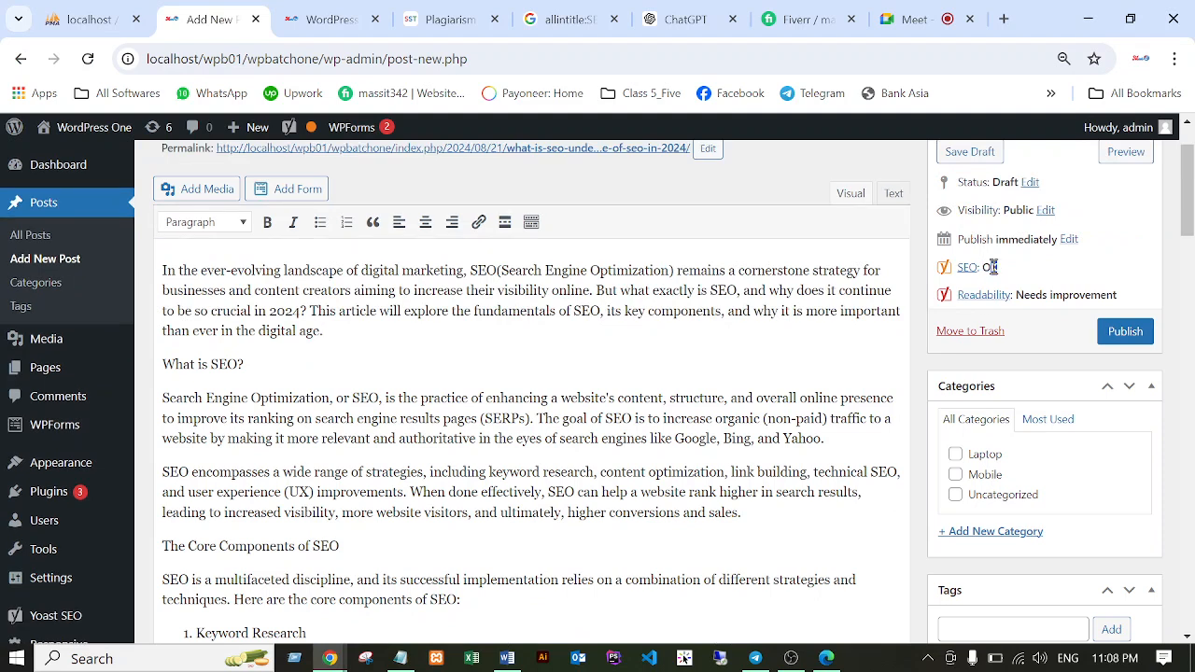
pyautogui.moveTo(989, 267); pyautogui.dragTo(982, 267)
pyautogui.scroll(1, 351, 398)
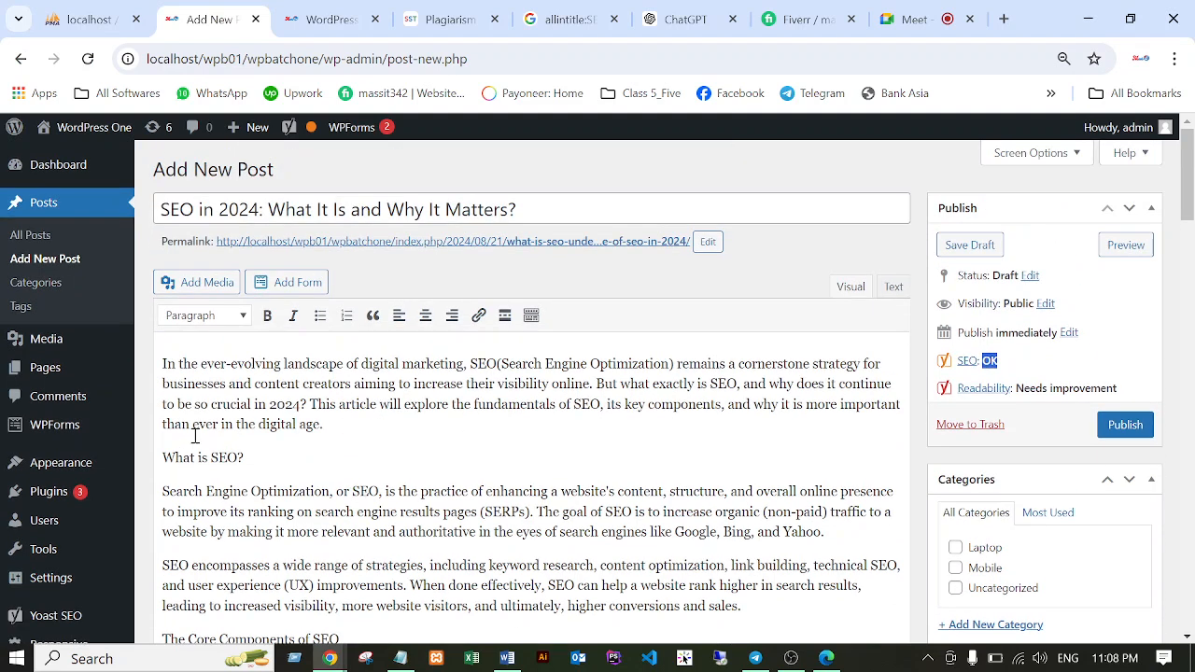
# Format the line "What is SEO?" below the article's introduction as a Heading 2.
pyautogui.click(171, 360)
pyautogui.moveTo(165, 458)
pyautogui.mouseDown()
pyautogui.moveTo(270, 457)
pyautogui.moveTo(149, 445)
pyautogui.mouseUp()
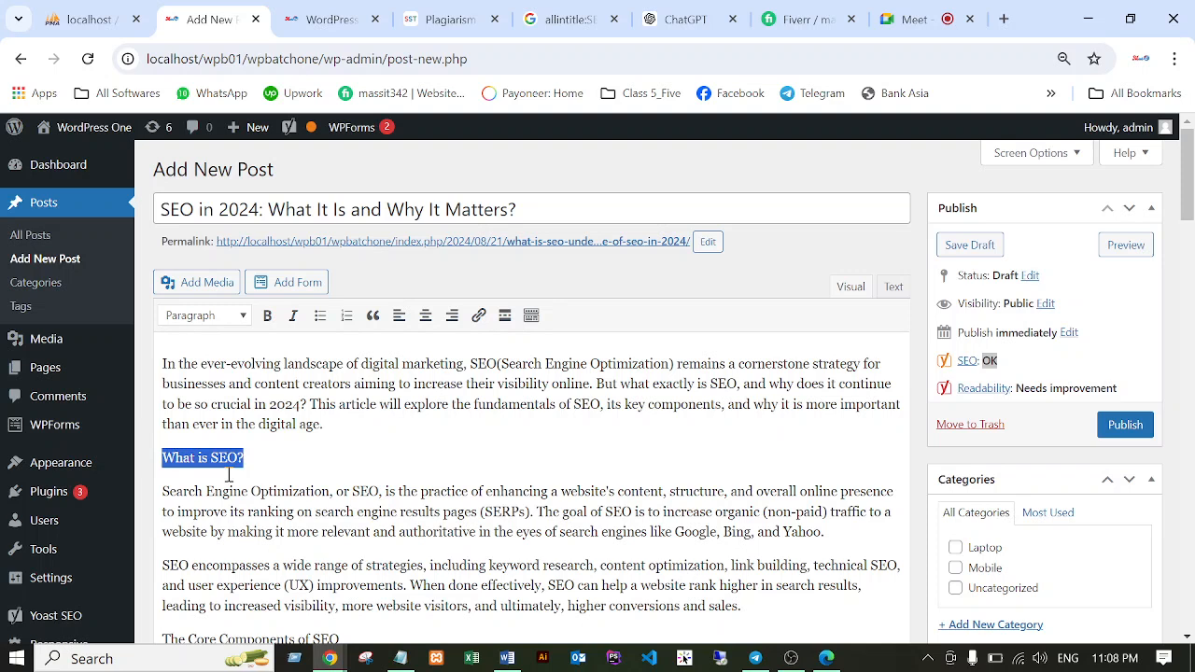
pyautogui.click(315, 490)
pyautogui.moveTo(252, 464); pyautogui.dragTo(163, 457)
pyautogui.click(269, 455)
pyautogui.moveTo(248, 458); pyautogui.dragTo(162, 458)
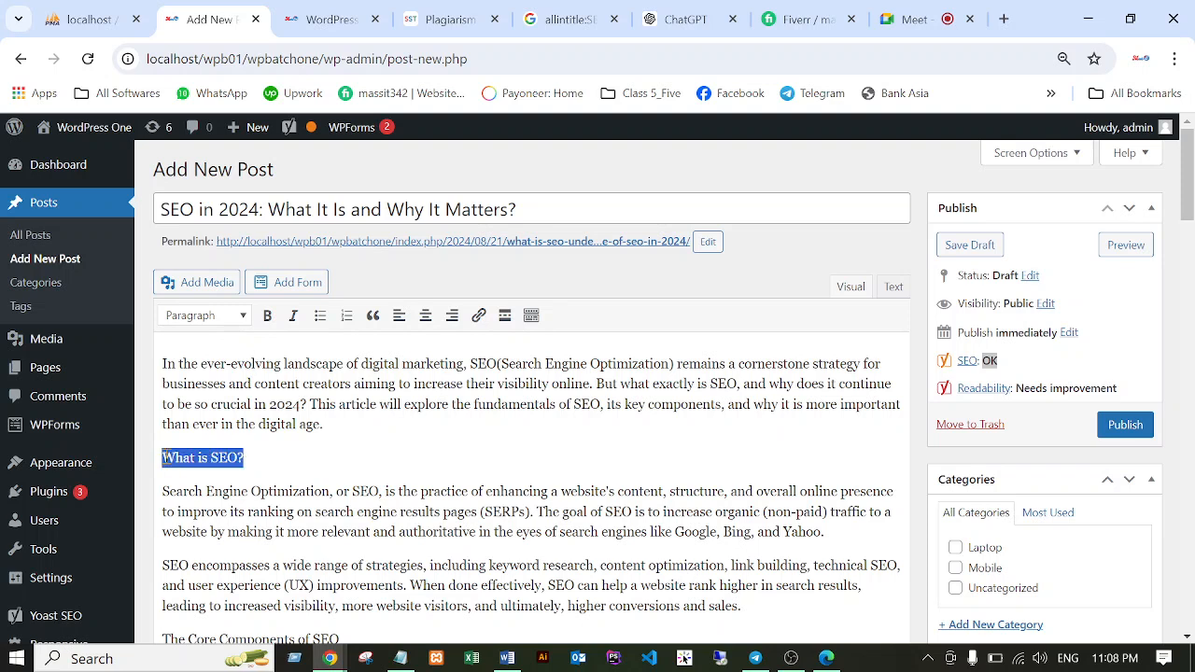
pyautogui.click(240, 317)
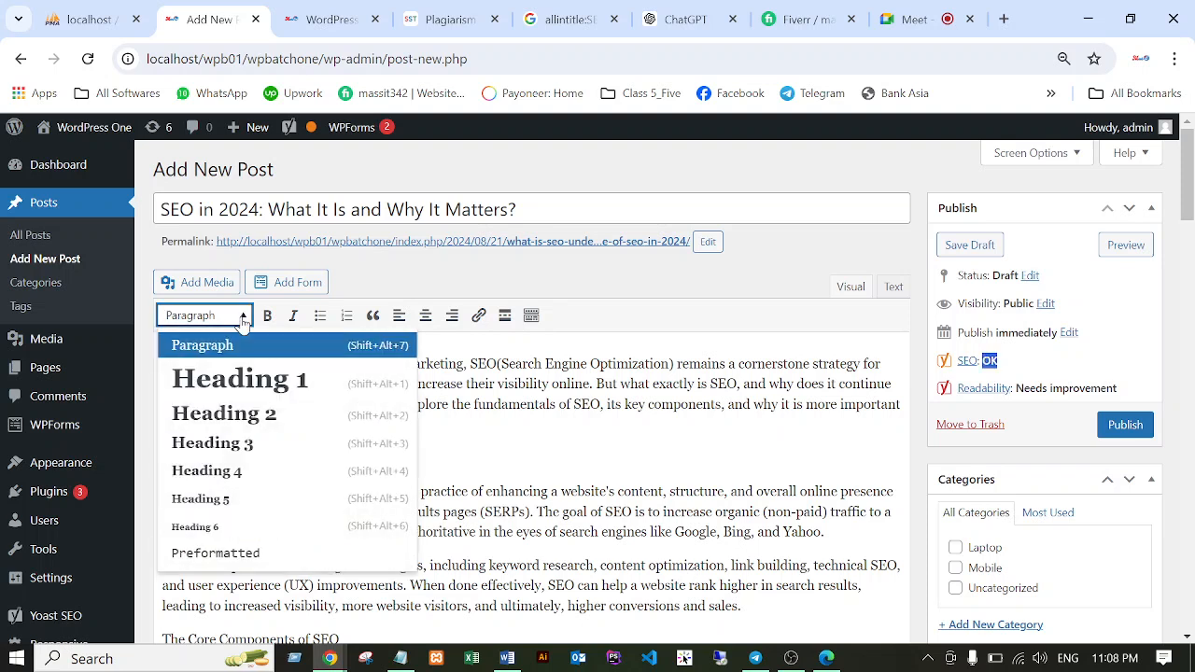
pyautogui.click(240, 380)
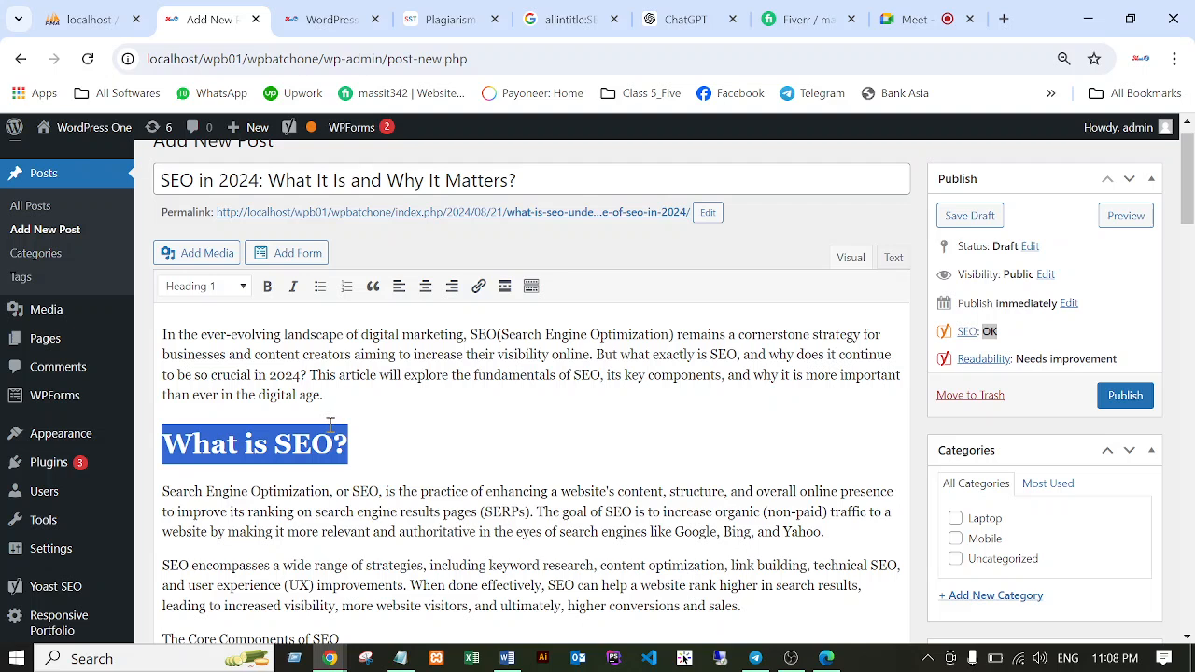
pyautogui.click(238, 286)
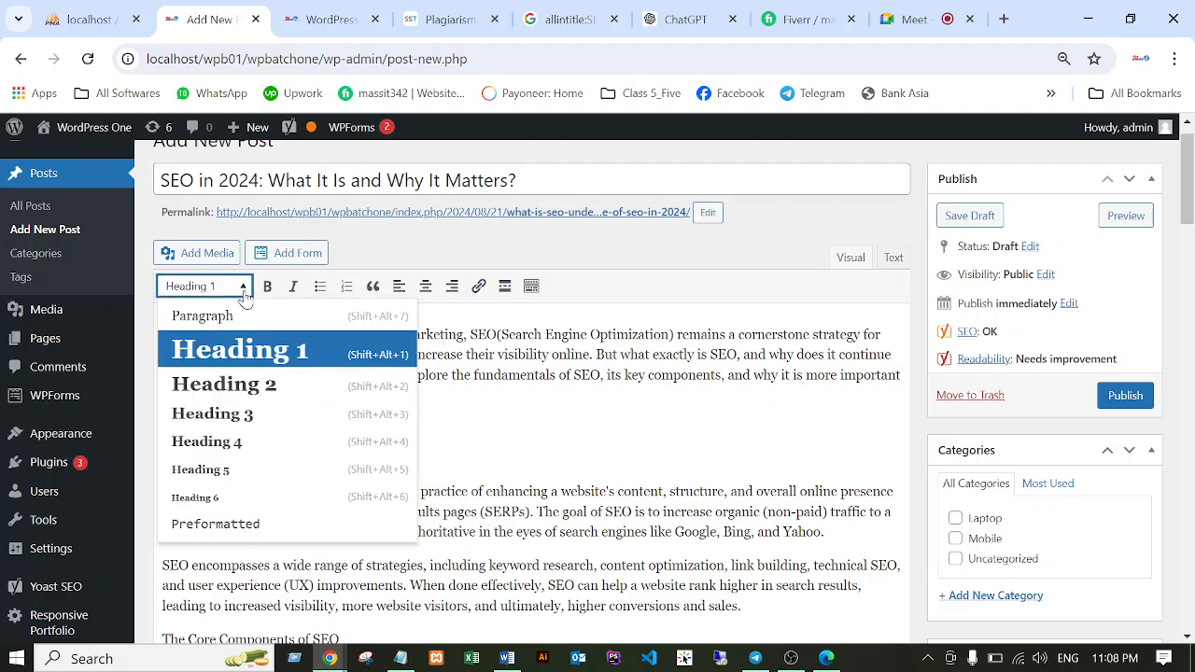
pyautogui.click(227, 384)
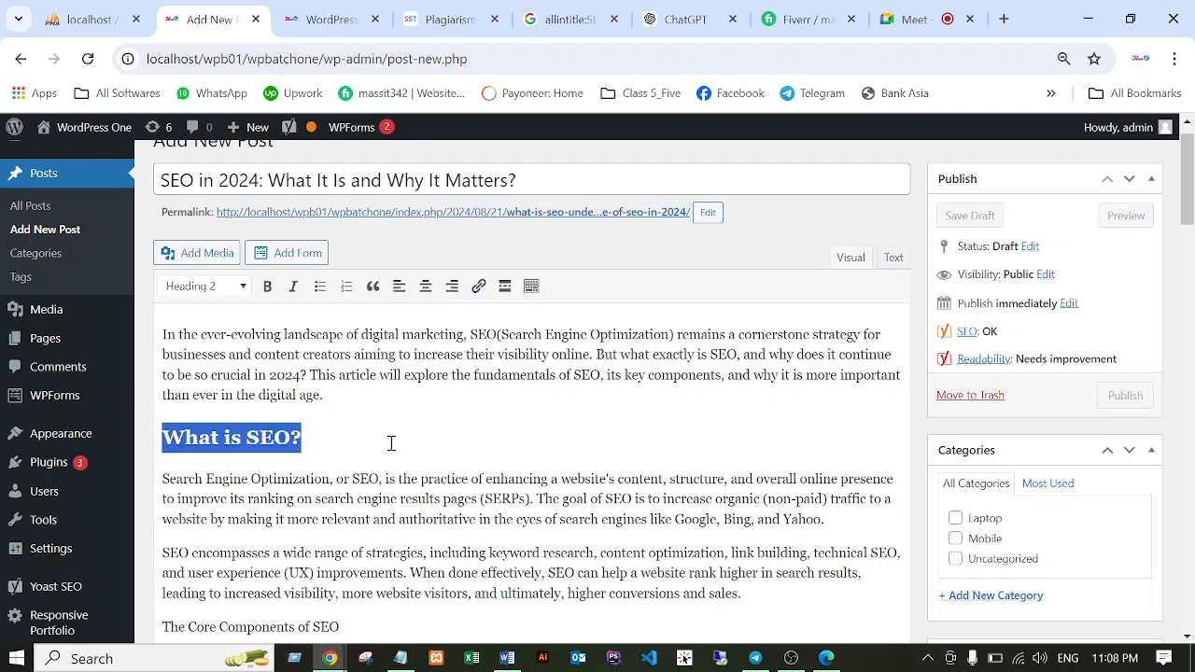
pyautogui.click(366, 433)
# Format the line "The Core Components of SEO" as a Heading 3.
pyautogui.scroll(-1, 366, 433)
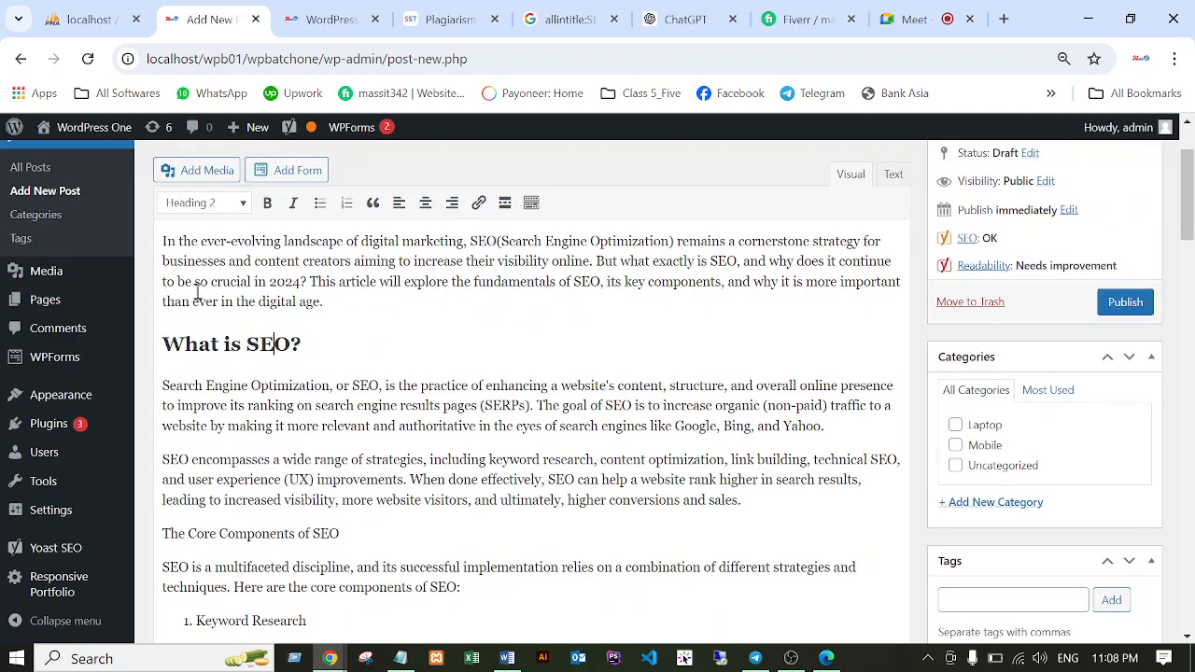
pyautogui.scroll(-1, 301, 383)
pyautogui.scroll(-1, 302, 396)
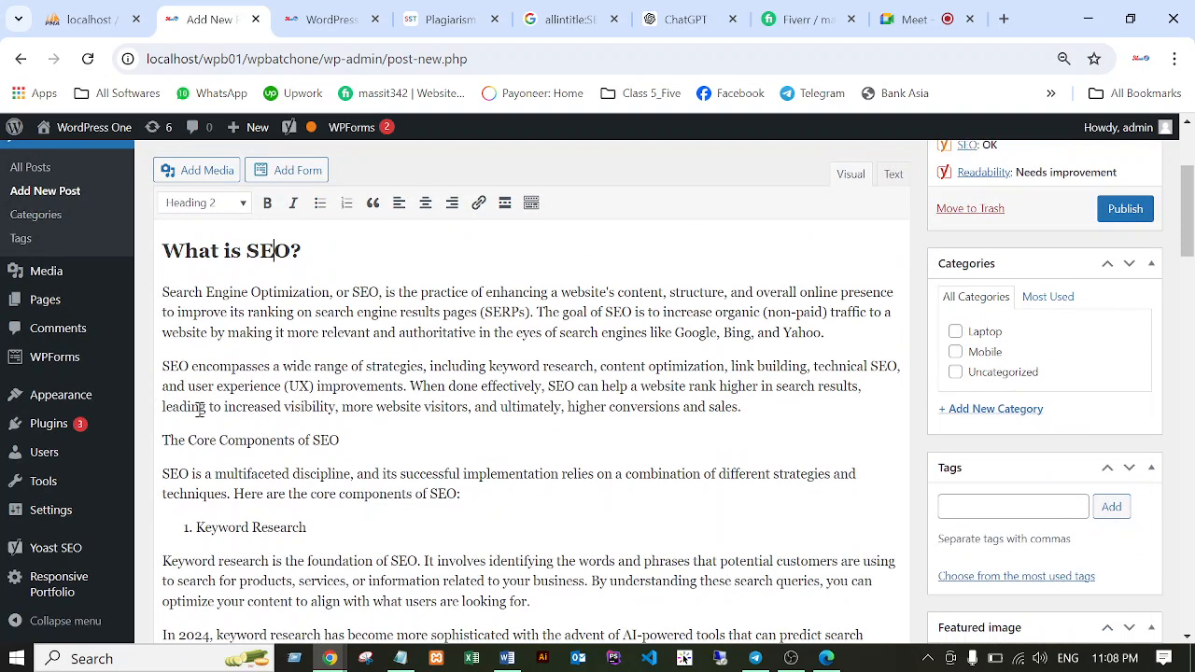
pyautogui.moveTo(163, 439); pyautogui.dragTo(344, 442)
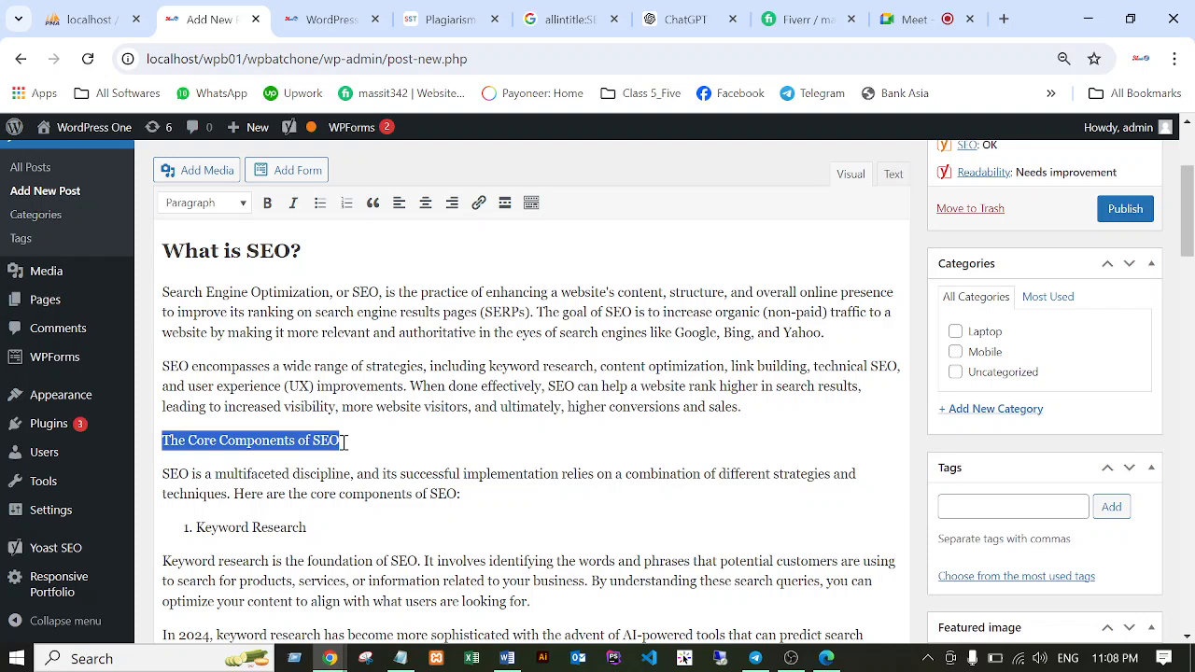
pyautogui.click(203, 203)
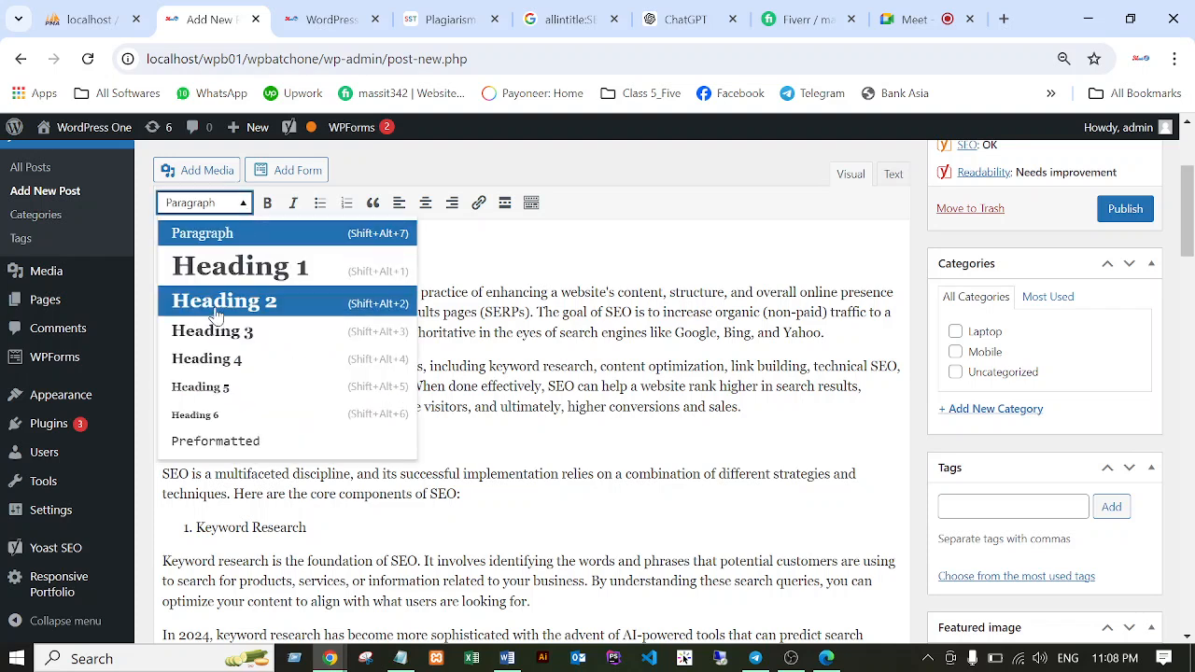
pyautogui.click(213, 328)
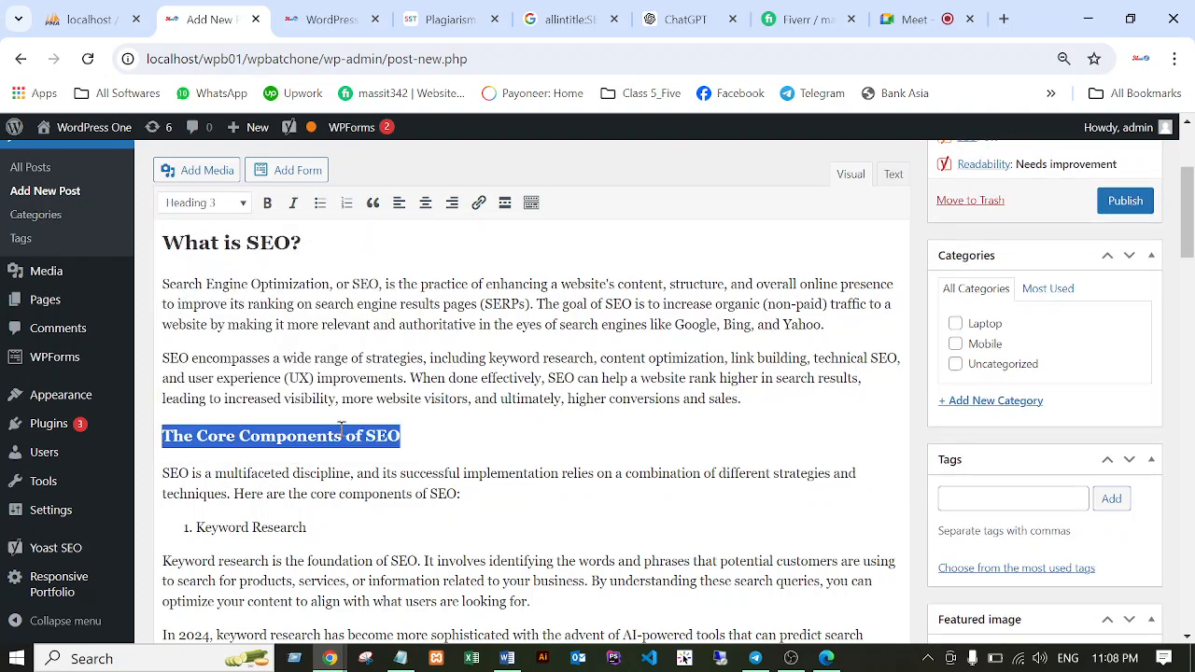
pyautogui.click(411, 444)
# Make the numbered items "Keyword Research" and "On-Page SEO" bold in the core components section.
pyautogui.scroll(-1, 392, 447)
pyautogui.click(326, 435)
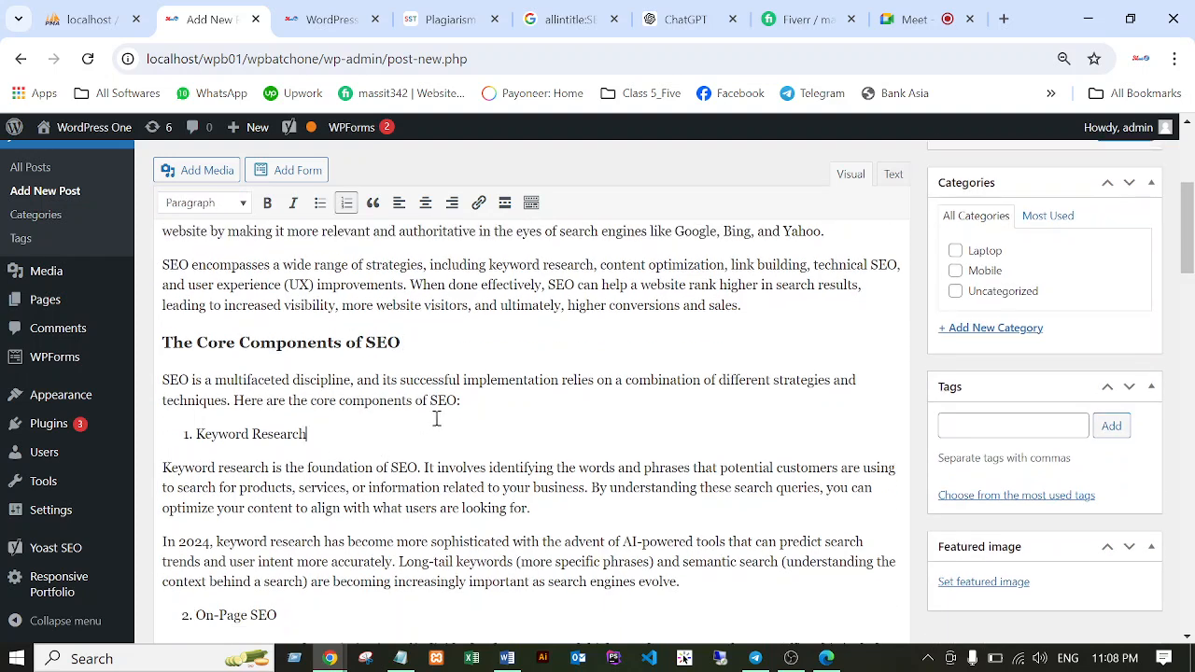
pyautogui.scroll(-1, 373, 392)
pyautogui.moveTo(320, 341); pyautogui.dragTo(186, 343)
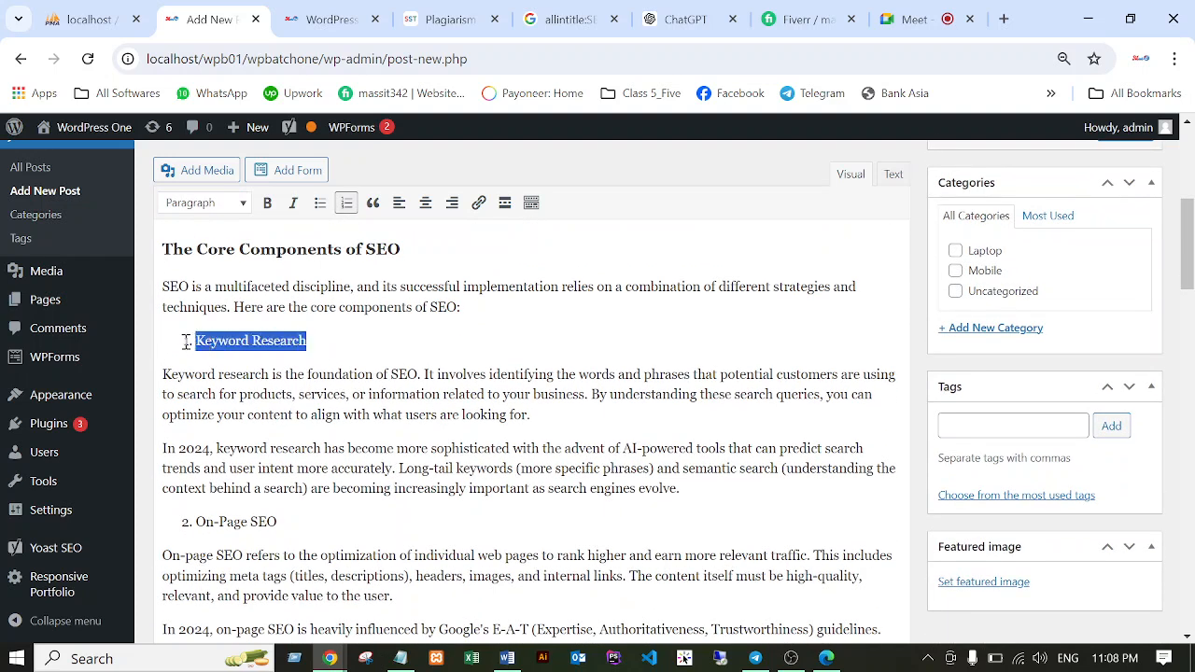
pyautogui.click(267, 201)
pyautogui.moveTo(285, 521); pyautogui.dragTo(193, 522)
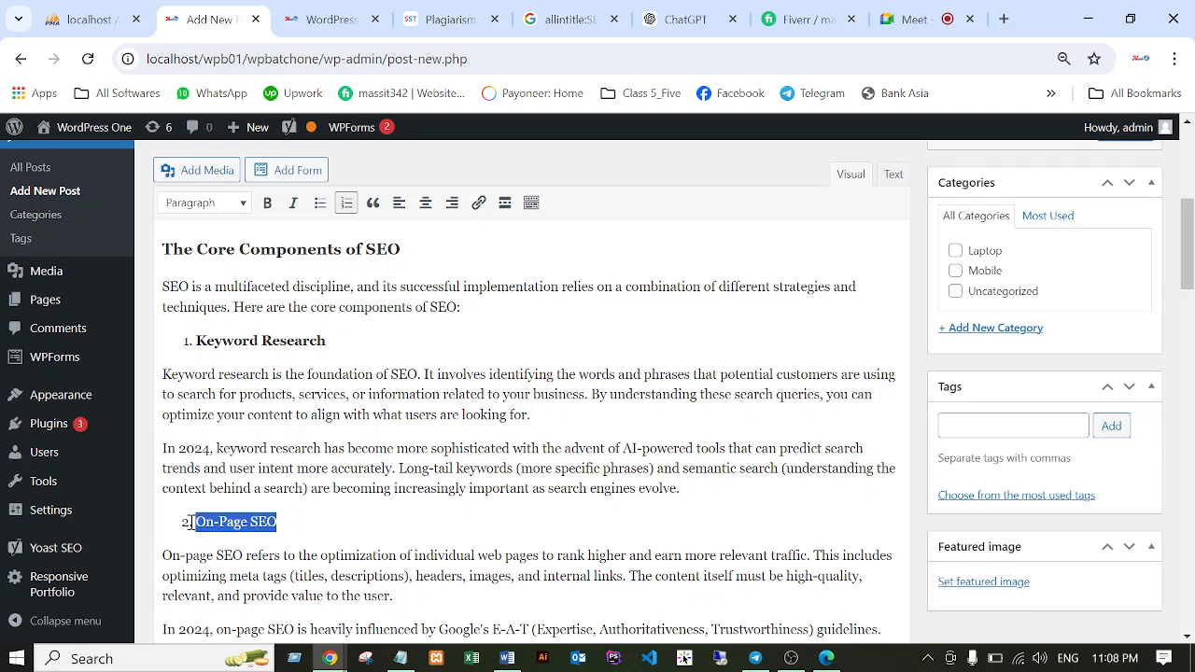
pyautogui.click(267, 202)
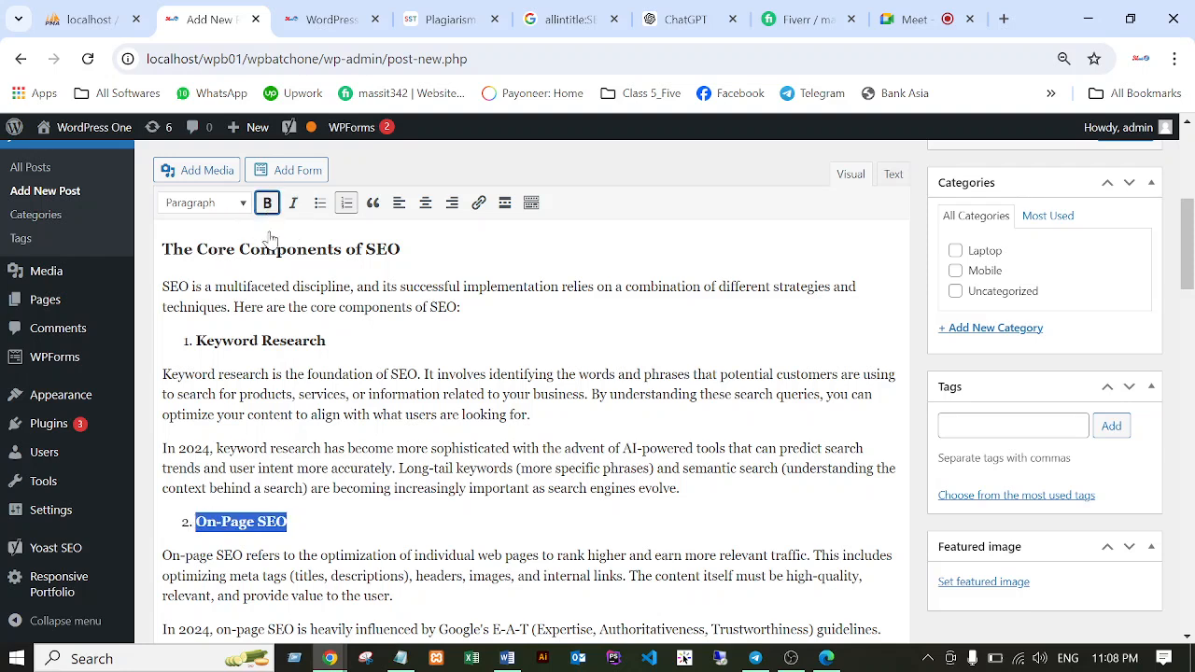
# Make the numbered items "Technical SEO", "Off-Page SEO" and "Content Marketing" bold.
pyautogui.scroll(-1, 271, 453)
pyautogui.scroll(-1, 271, 453)
pyautogui.moveTo(285, 518); pyautogui.dragTo(175, 521)
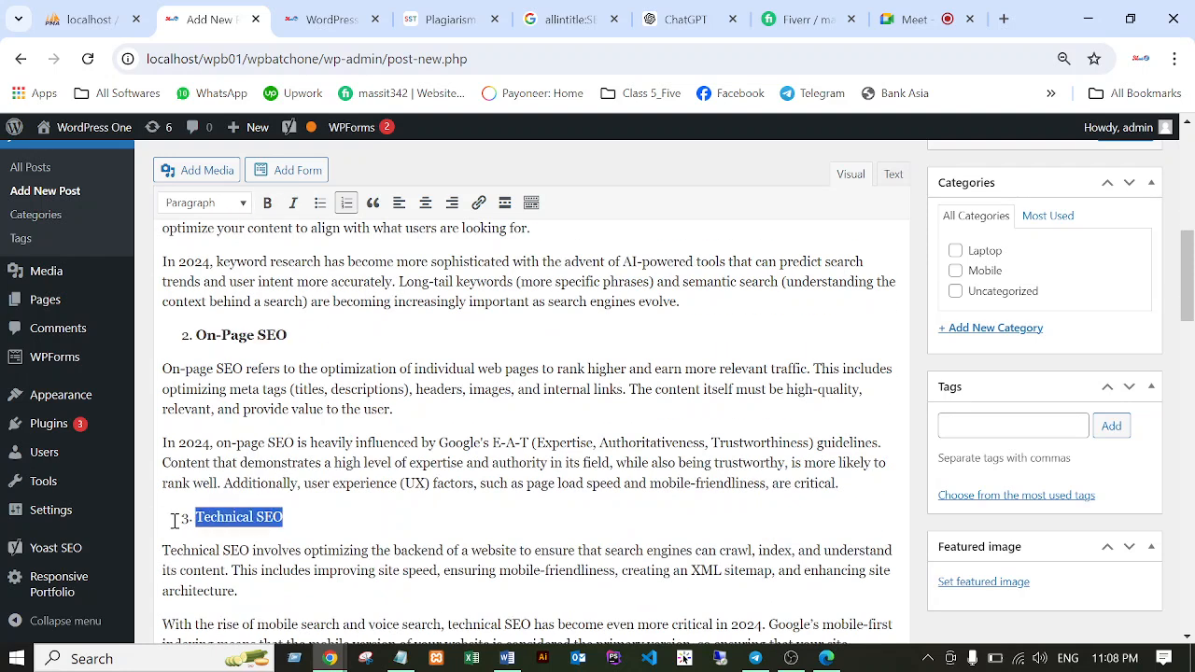
pyautogui.click(267, 203)
pyautogui.scroll(-2, 307, 456)
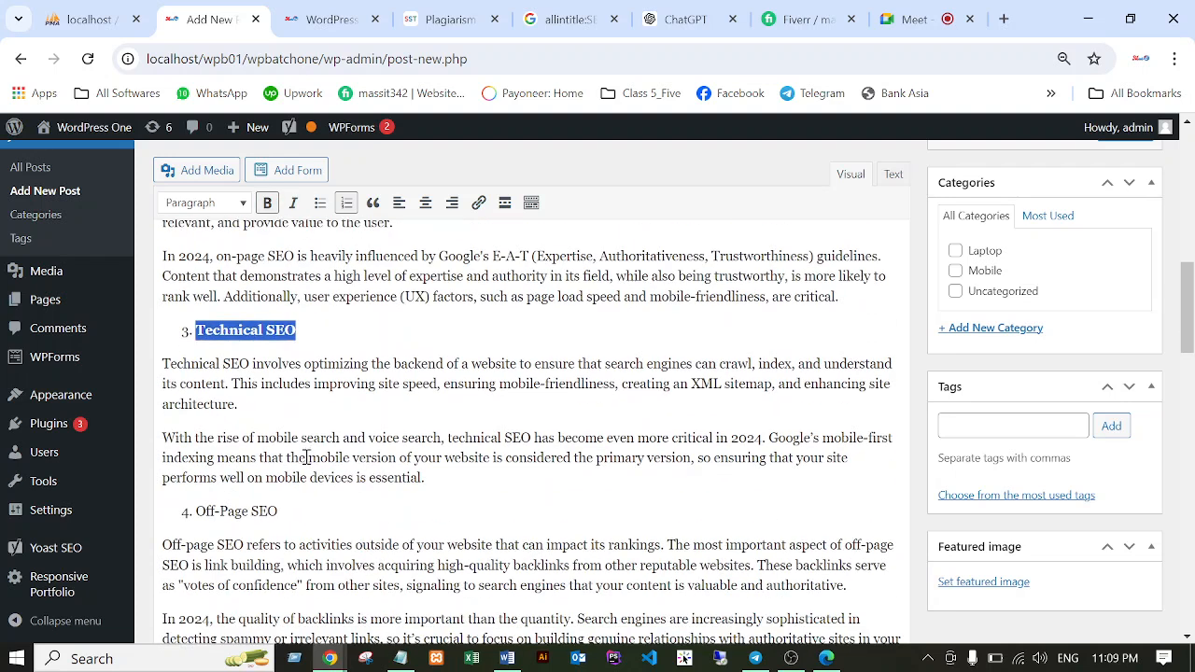
pyautogui.moveTo(287, 513); pyautogui.dragTo(198, 513)
pyautogui.click(267, 203)
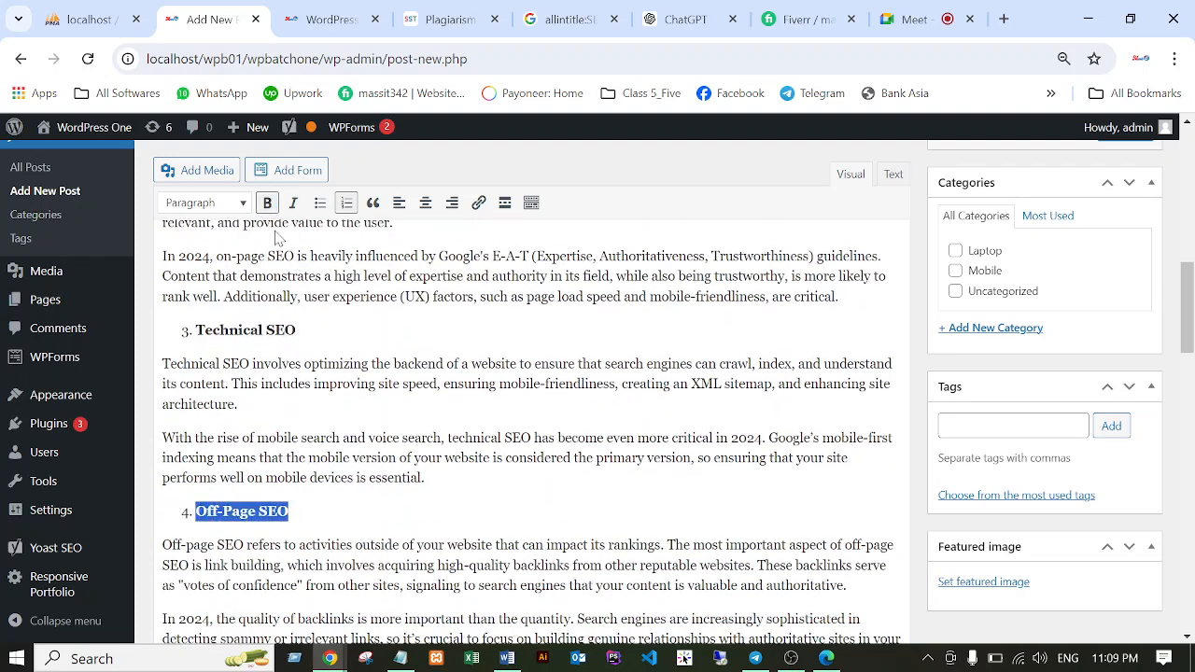
pyautogui.scroll(-3, 302, 432)
pyautogui.moveTo(310, 412); pyautogui.dragTo(199, 416)
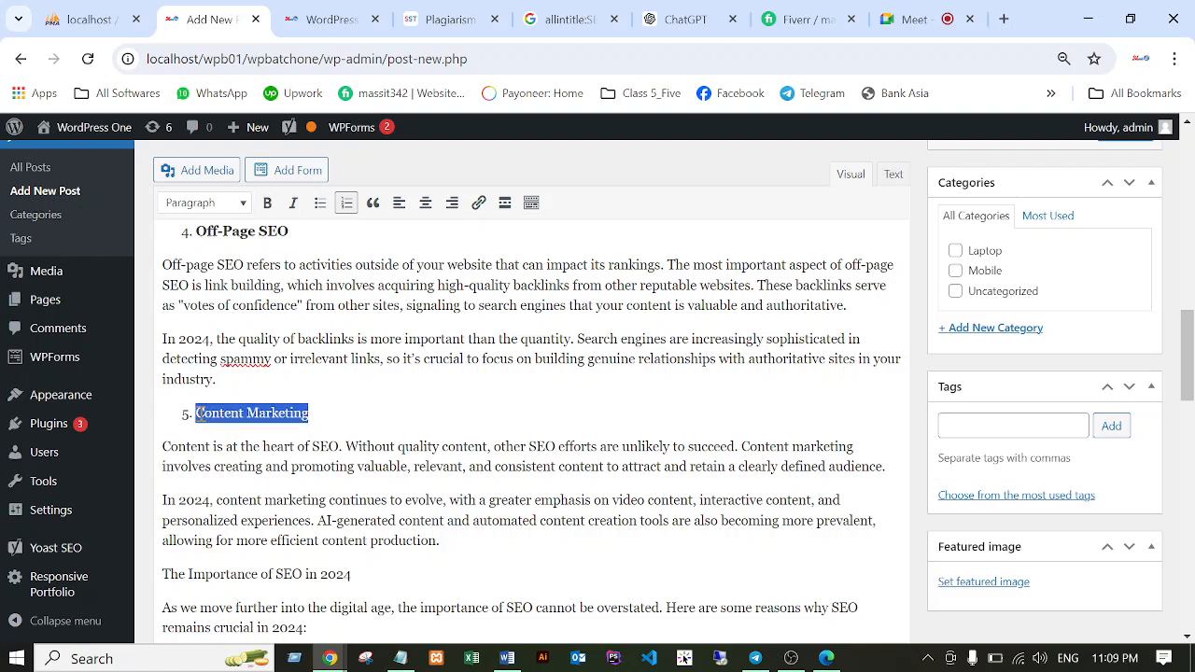
pyautogui.click(267, 203)
# Format the line "The Importance of SEO in 2024" as a Heading 3.
pyautogui.scroll(-2, 271, 448)
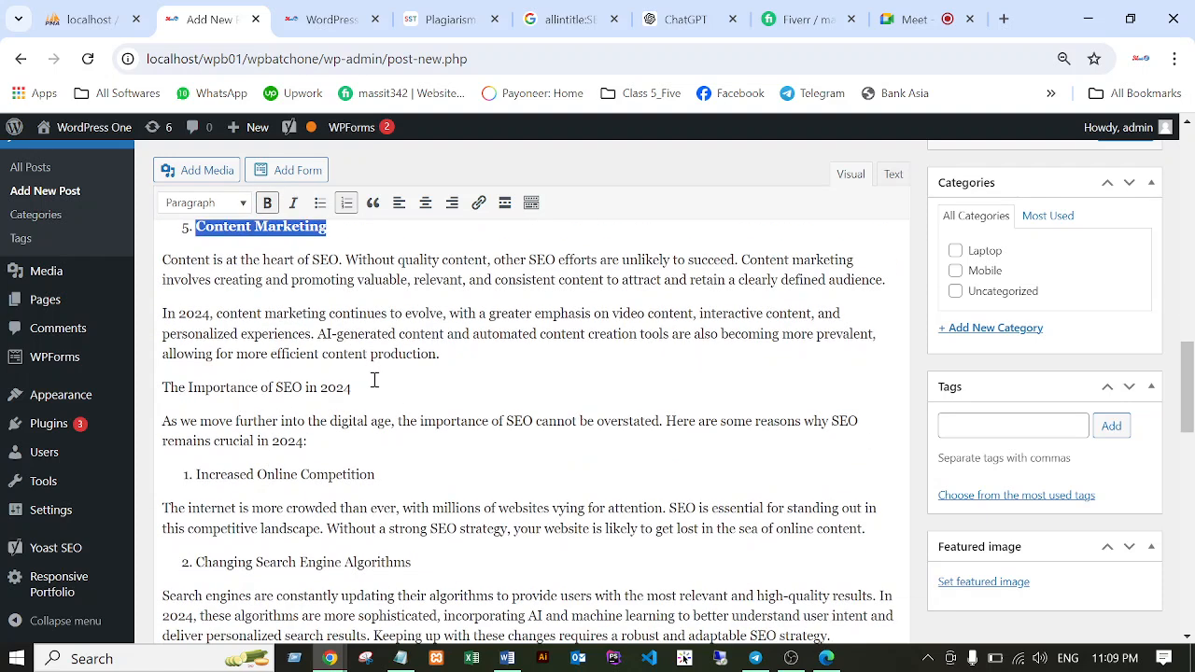
pyautogui.moveTo(374, 382); pyautogui.dragTo(165, 388)
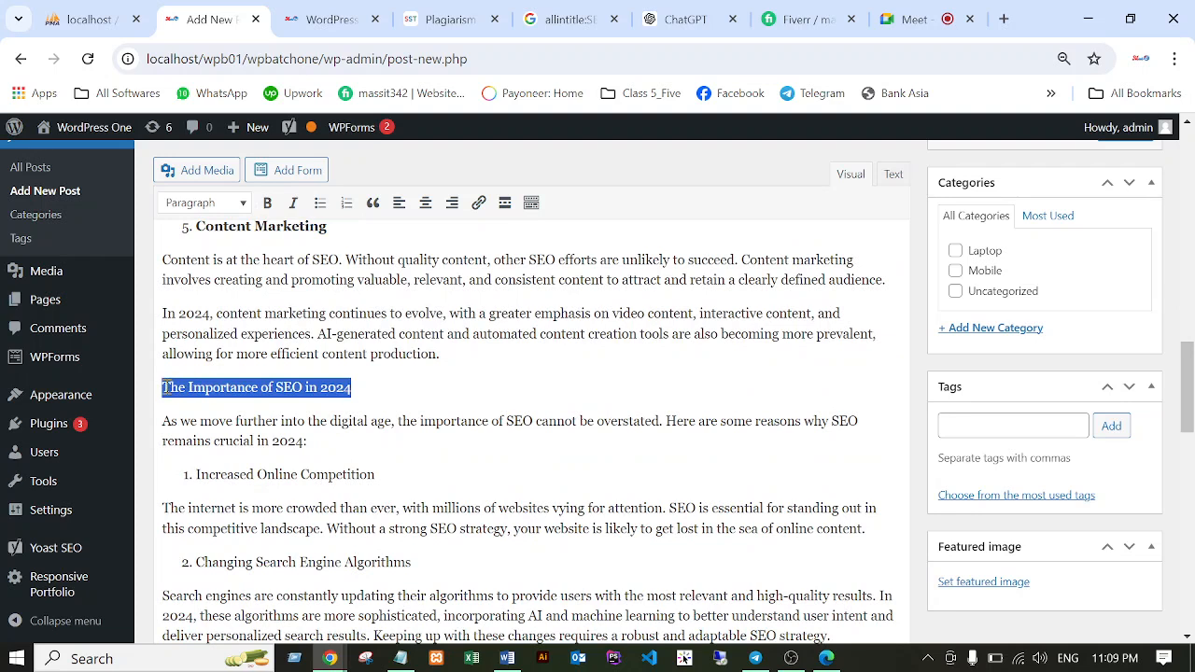
pyautogui.click(244, 204)
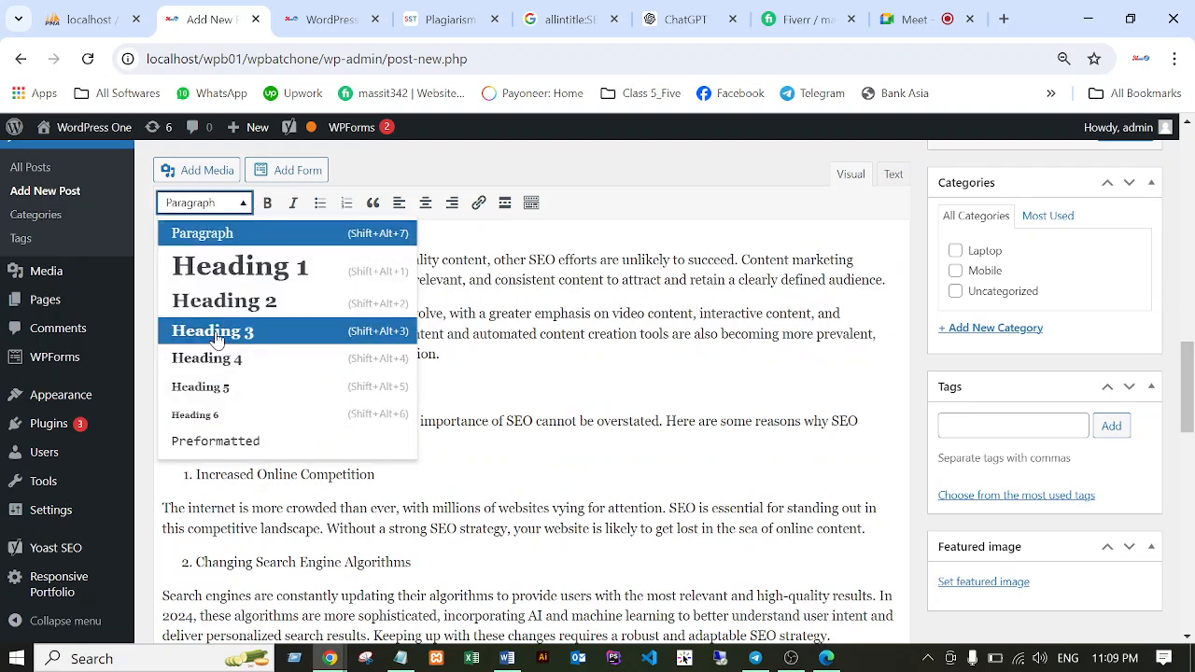
pyautogui.click(214, 332)
# Make the first numbered reason, "Increased Online Competition", bold.
pyautogui.scroll(-2, 326, 428)
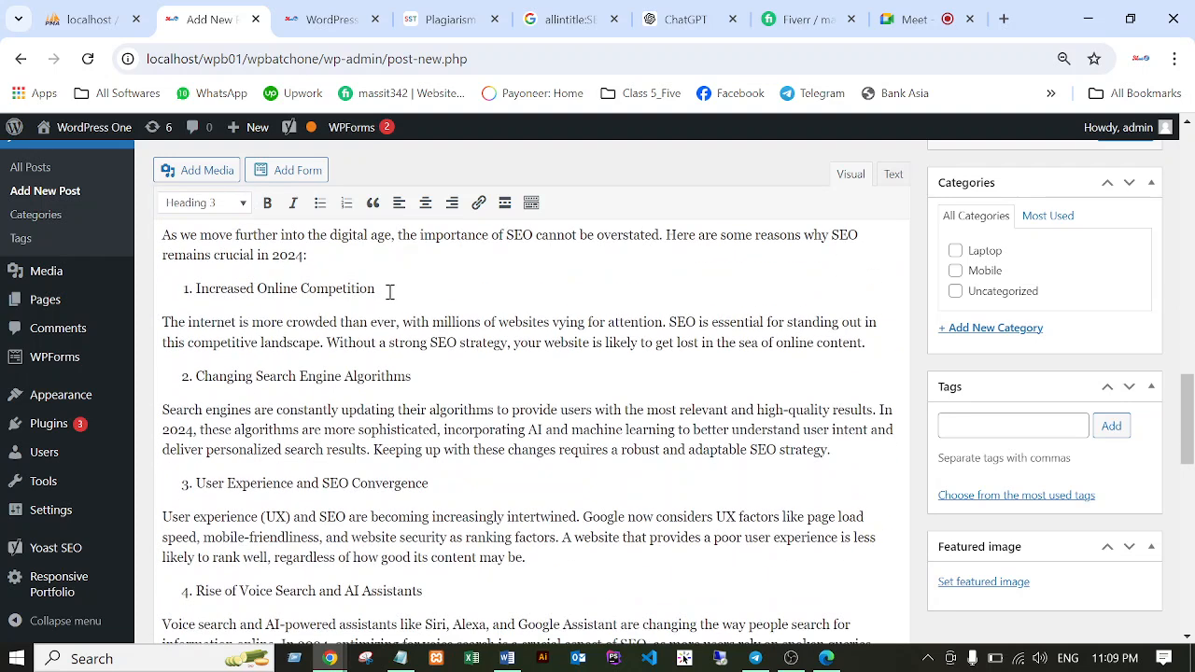
pyautogui.moveTo(385, 290); pyautogui.dragTo(198, 297)
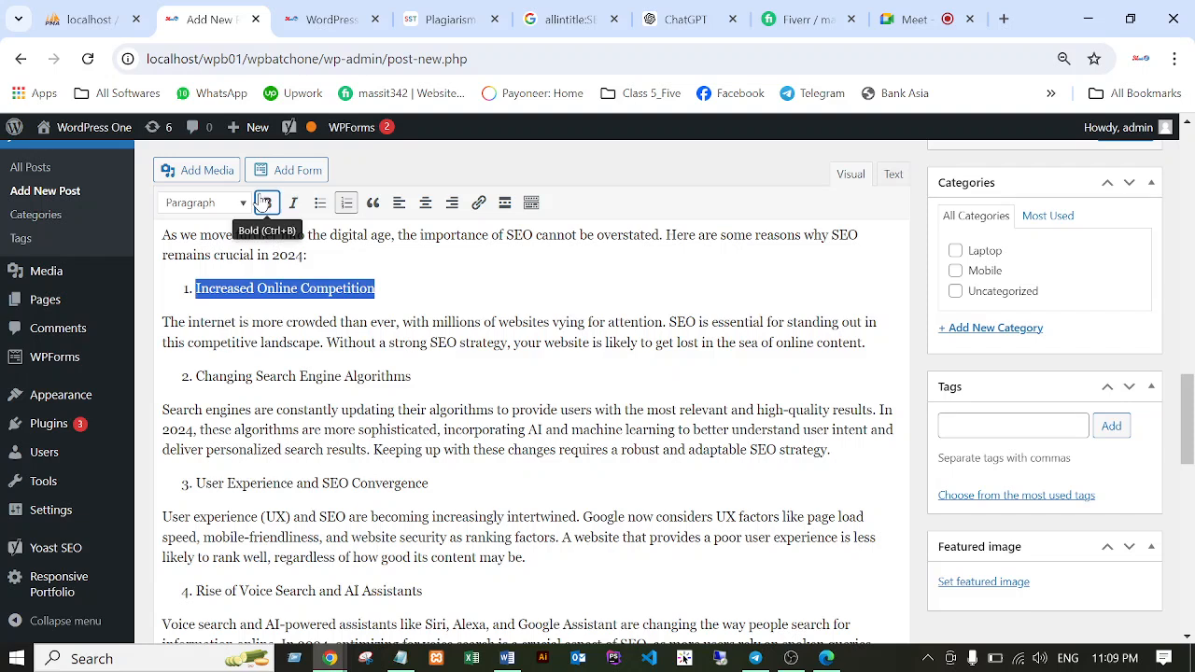
pyautogui.click(267, 203)
# Format the "Conclusion" line near the end of the article as a Heading 3.
pyautogui.scroll(-2, 339, 403)
pyautogui.scroll(-4, 318, 431)
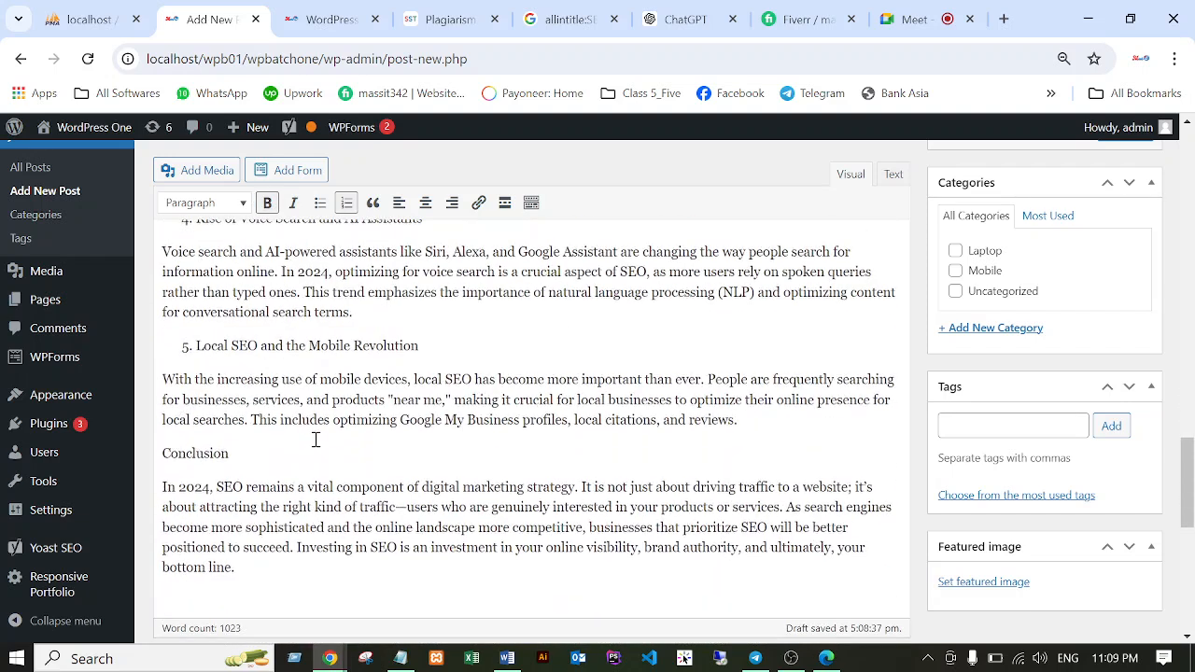
pyautogui.click(228, 267)
pyautogui.moveTo(228, 268); pyautogui.dragTo(156, 267)
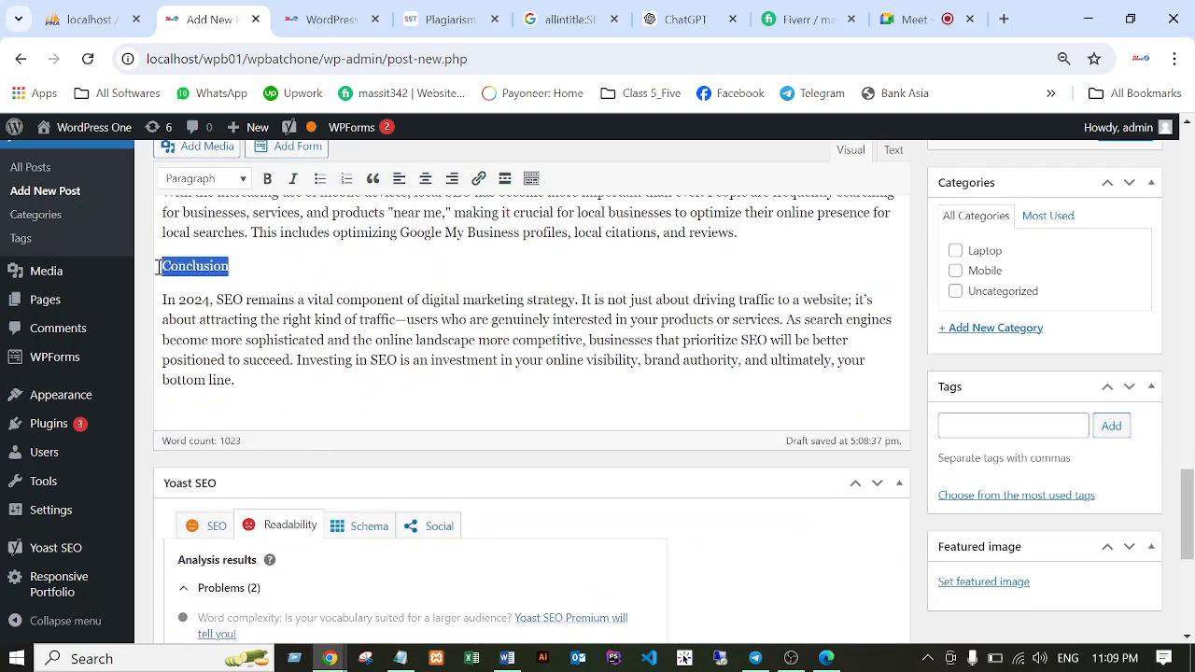
pyautogui.click(241, 180)
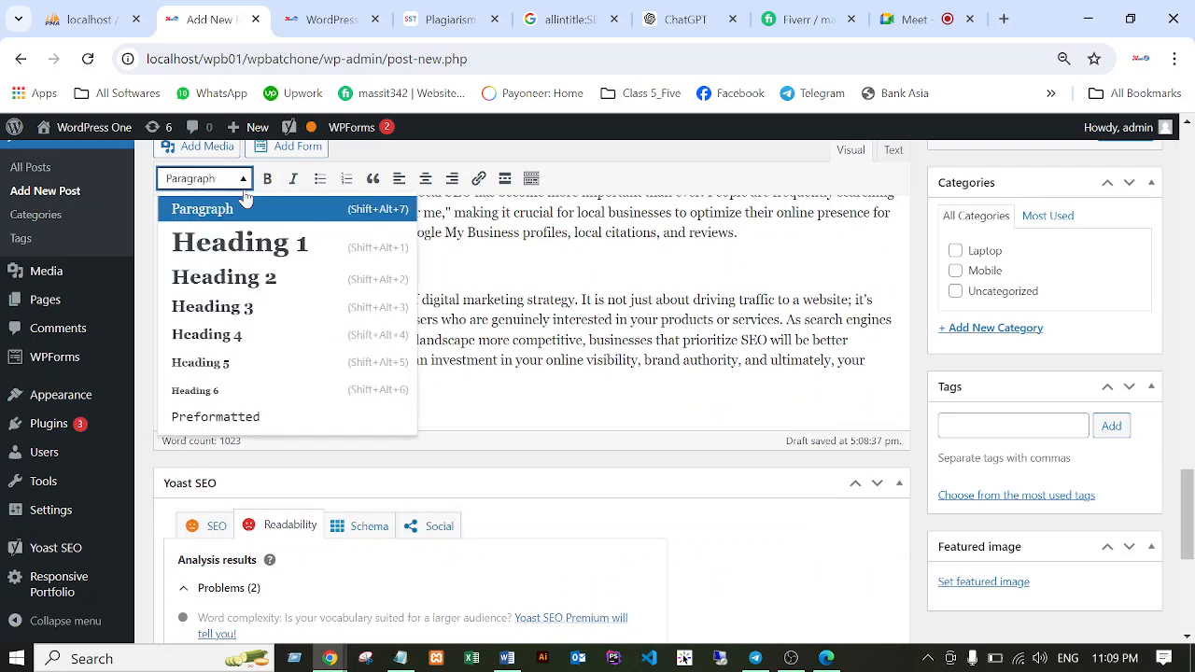
pyautogui.click(228, 311)
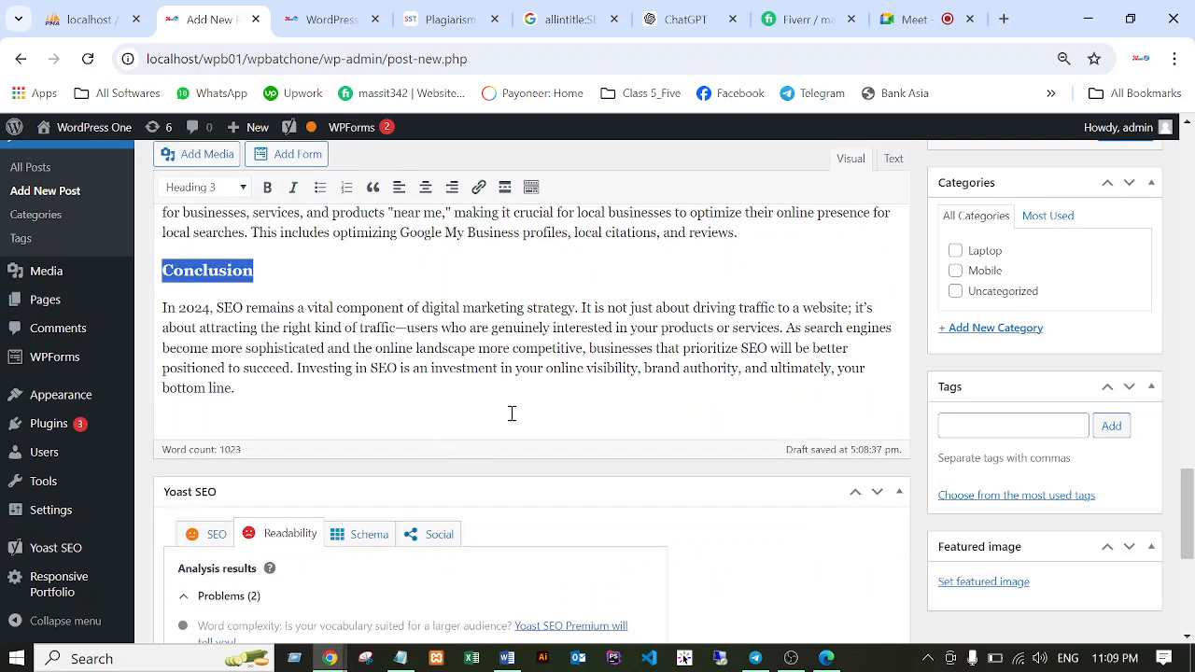
# Review the passive voice and sentence length results in the Yoast readability analysis.
pyautogui.scroll(-4, 511, 413)
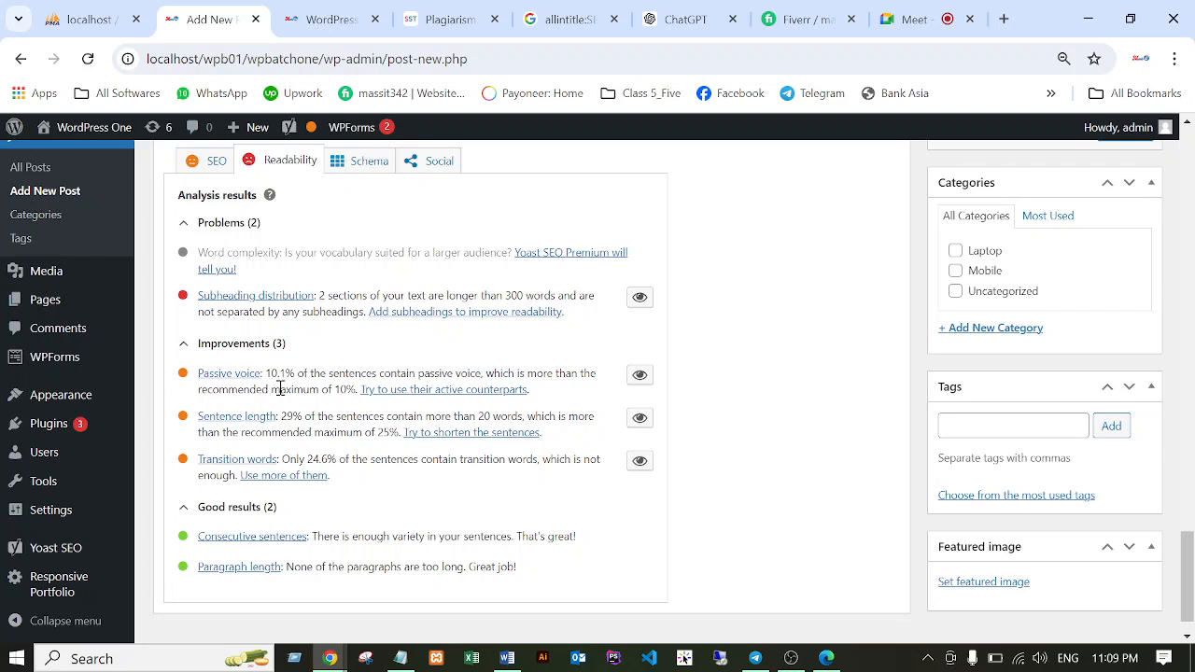
pyautogui.moveTo(266, 373); pyautogui.dragTo(277, 373)
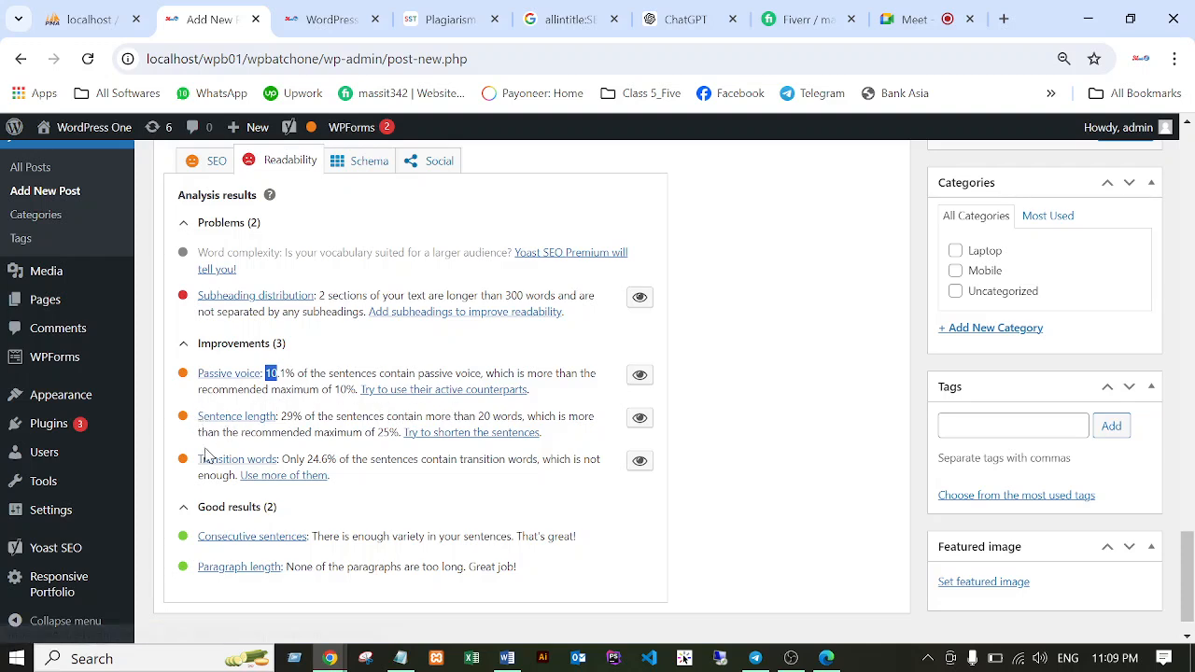
pyautogui.doubleClick(289, 415)
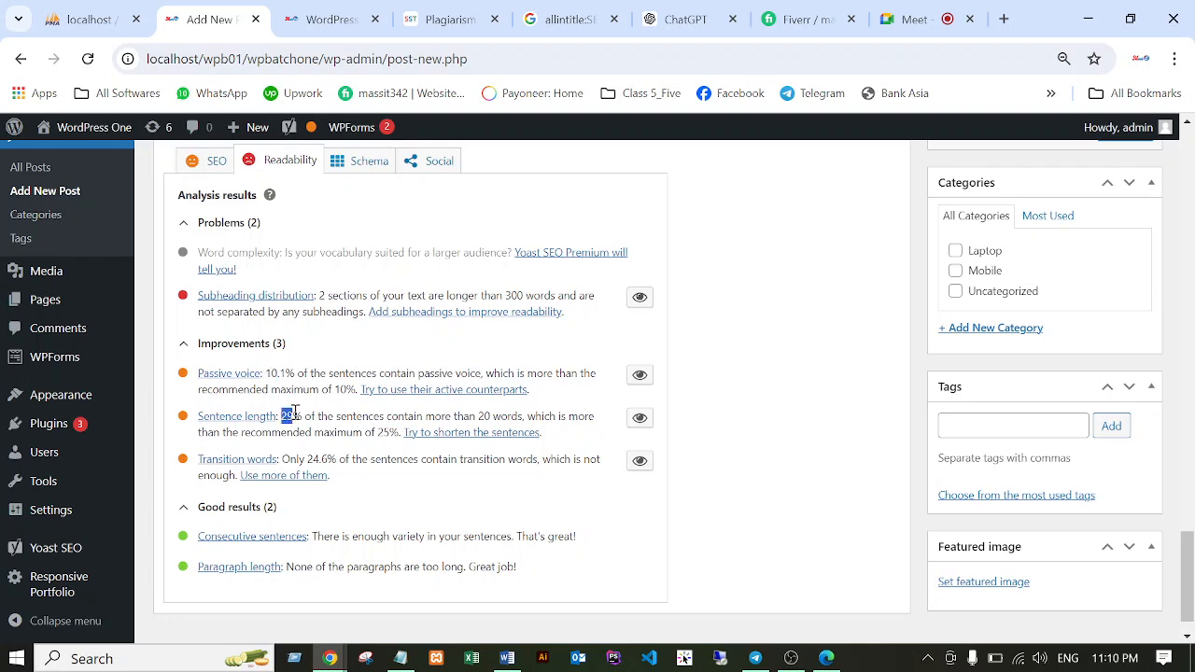
pyautogui.moveTo(293, 413); pyautogui.dragTo(300, 413)
pyautogui.click(383, 437)
# Highlight the sentences flagged by the Yoast sentence length check and examine them in the article's closing sections.
pyautogui.click(639, 419)
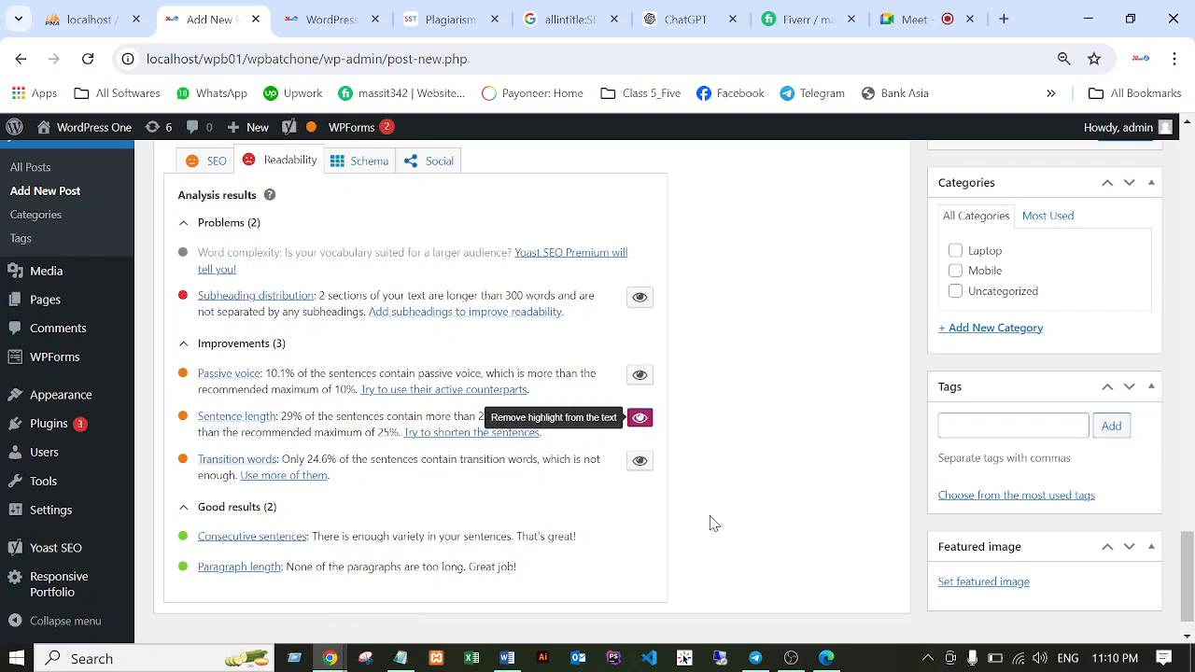
pyautogui.scroll(5, 693, 471)
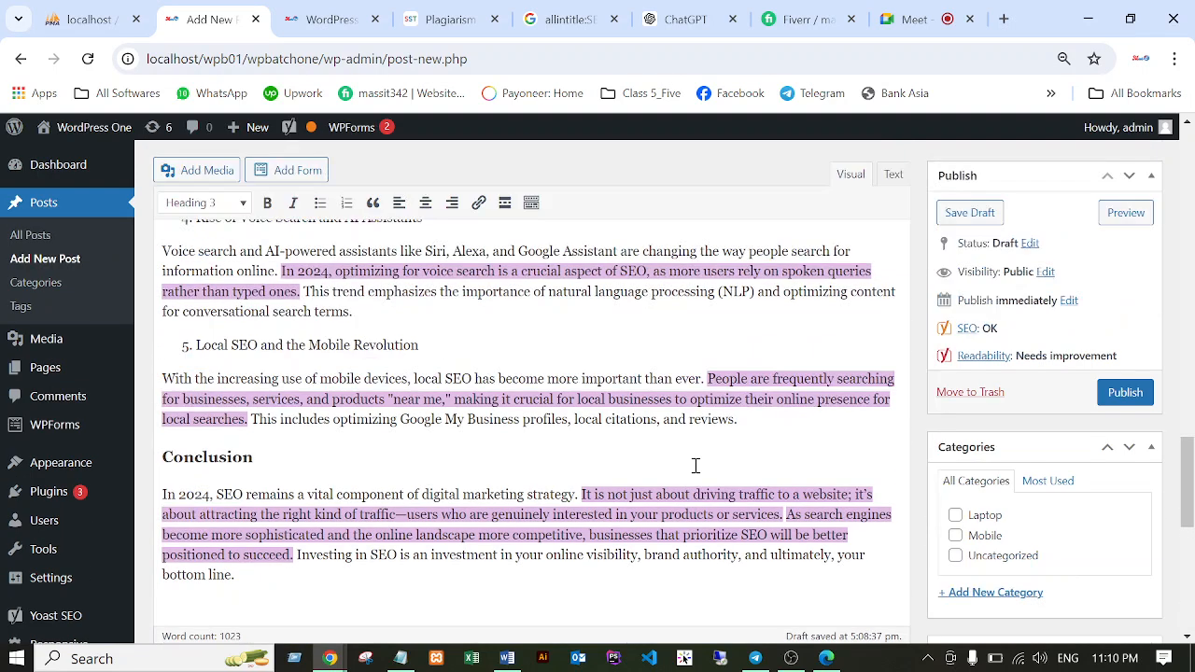
pyautogui.scroll(-5, 480, 443)
pyautogui.scroll(5, 635, 439)
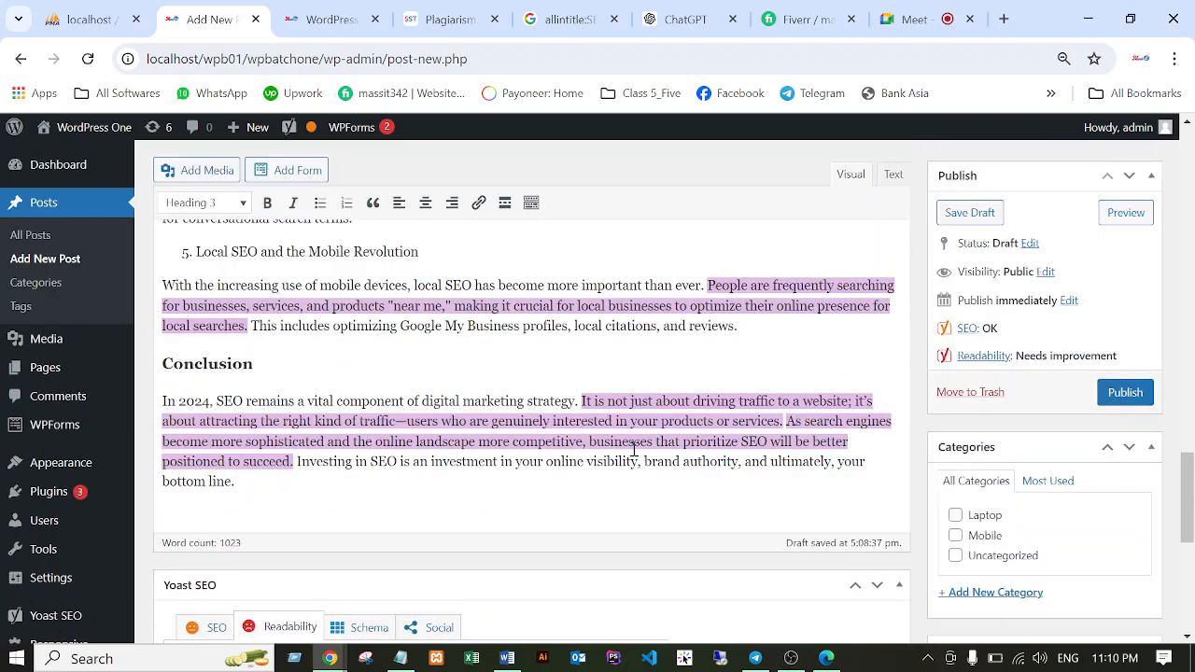
pyautogui.scroll(-6, 629, 509)
pyautogui.scroll(1, 629, 515)
pyautogui.scroll(5, 715, 415)
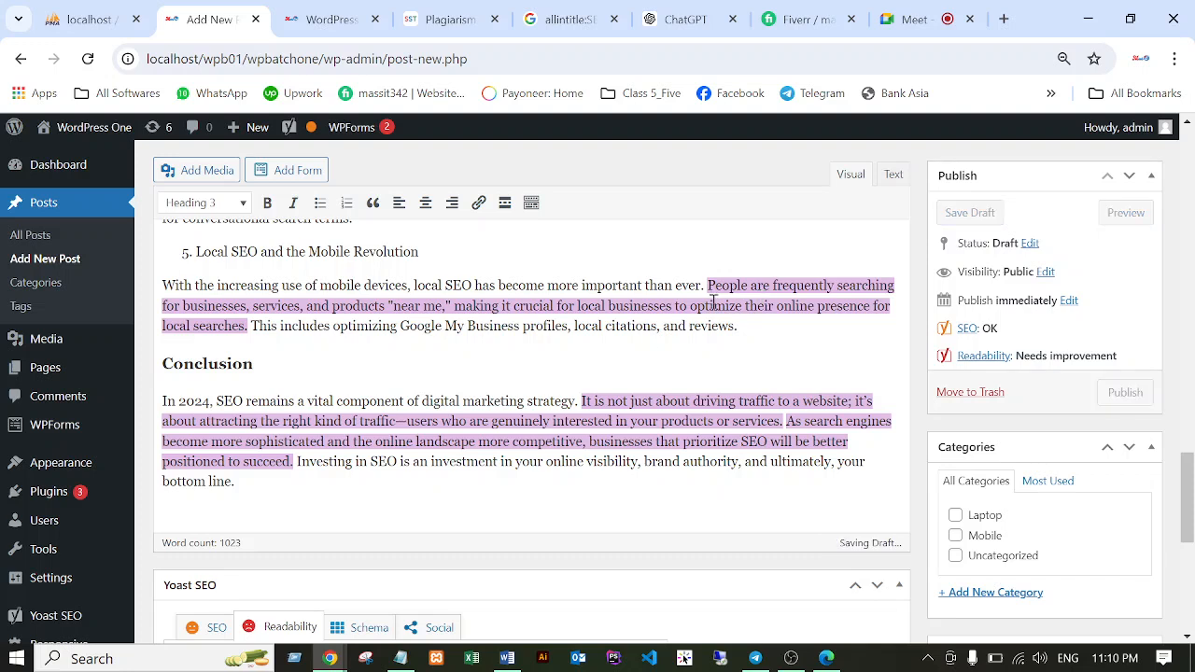
pyautogui.scroll(-5, 565, 478)
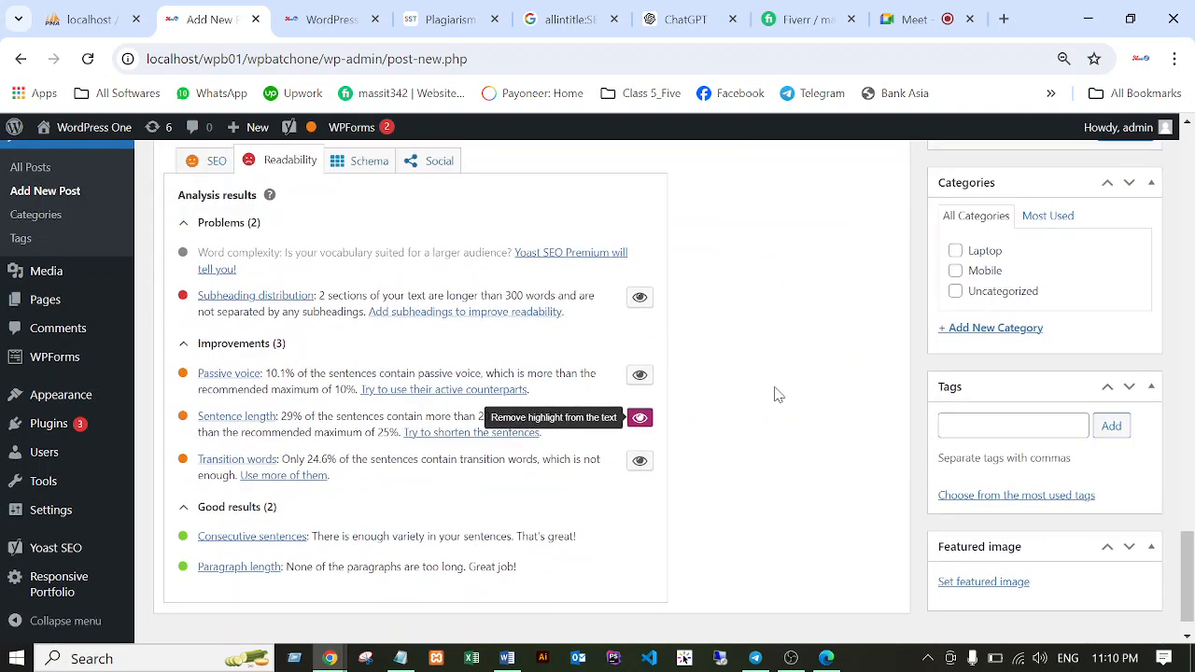
# In the Conclusion paragraph, replace the semicolon after "driving traffic to a website" with a period to split the long sentence.
pyautogui.scroll(2, 776, 395)
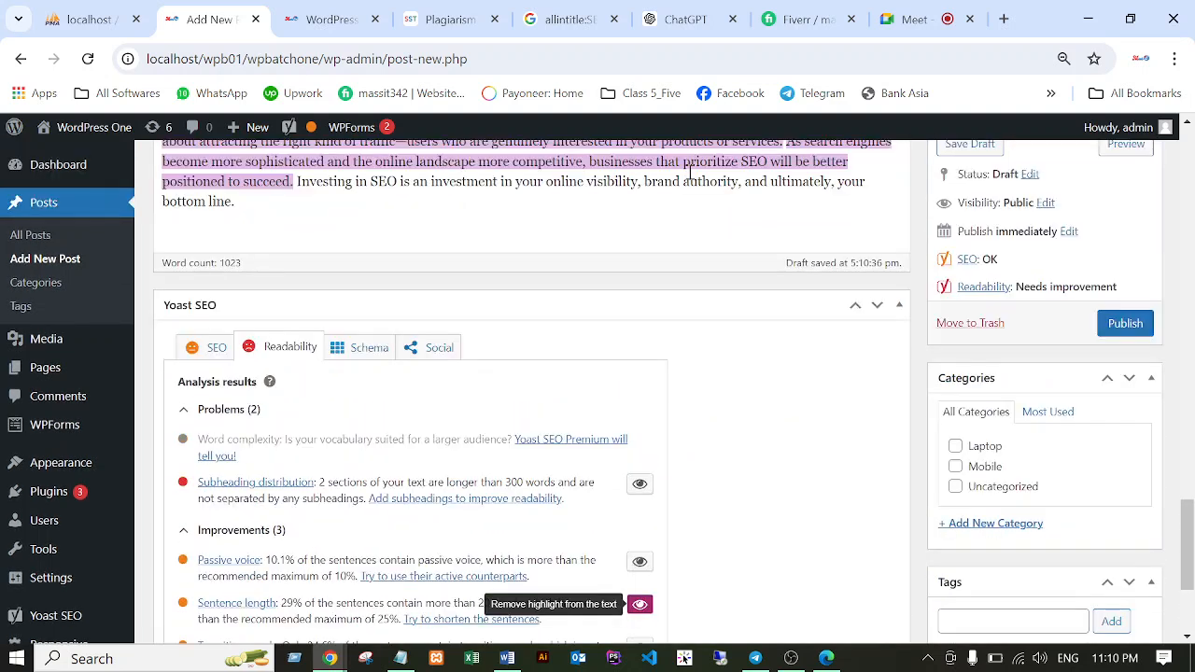
pyautogui.scroll(2, 691, 174)
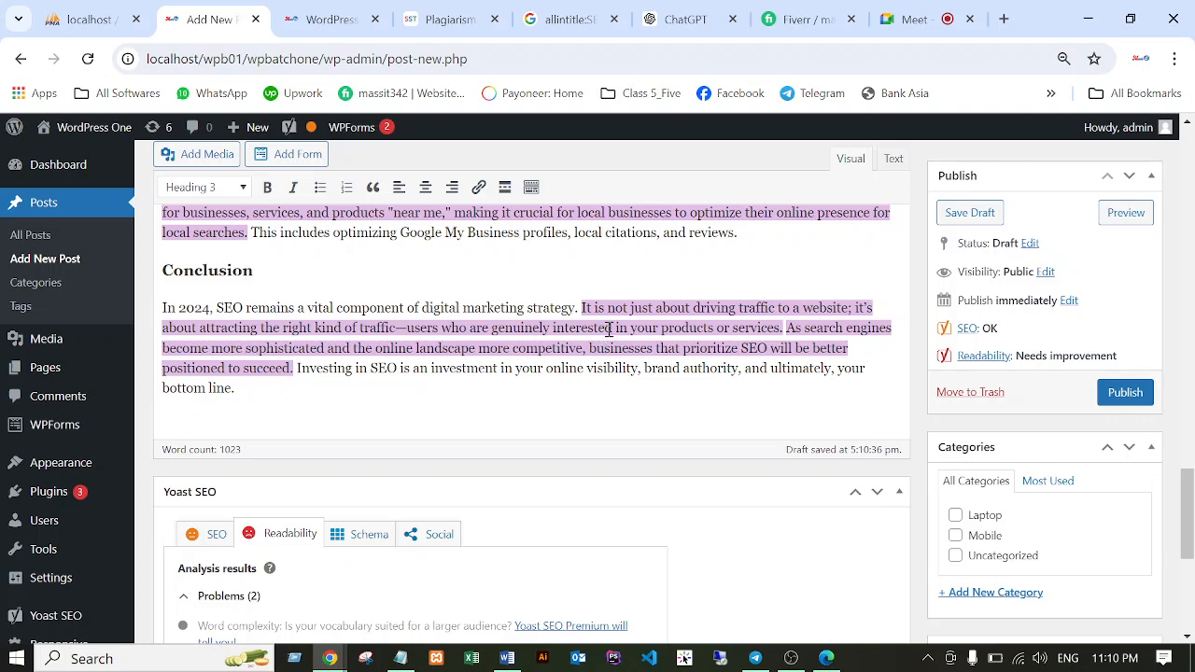
pyautogui.click(610, 329)
pyautogui.moveTo(581, 308); pyautogui.dragTo(850, 313)
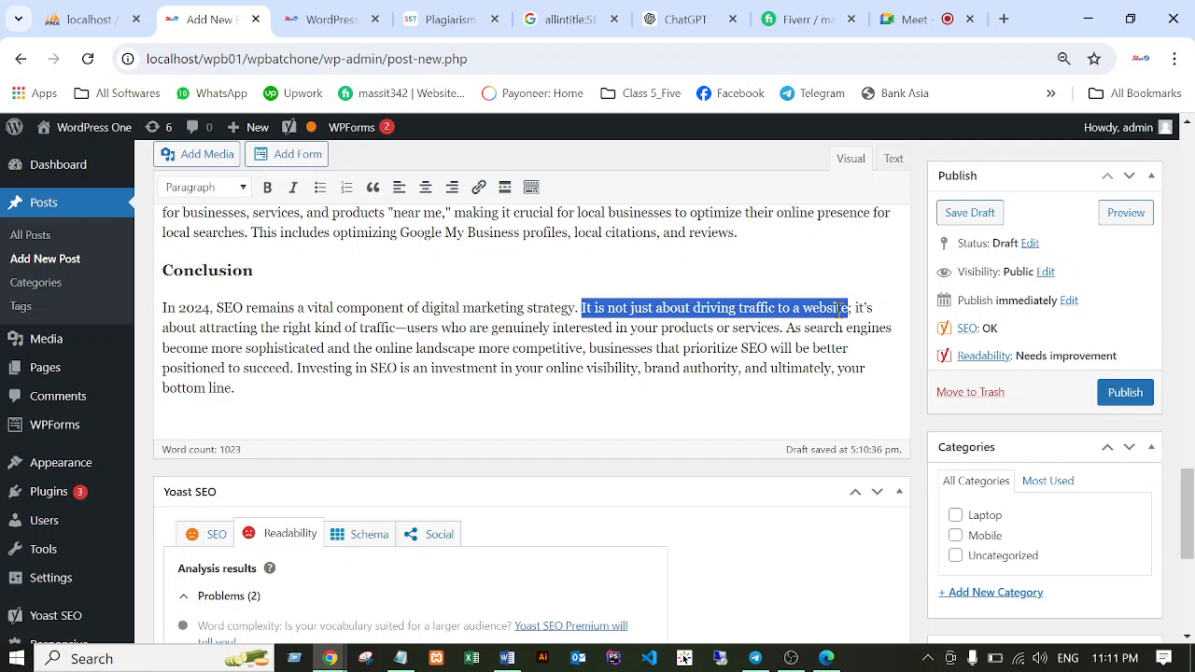
pyautogui.click(668, 347)
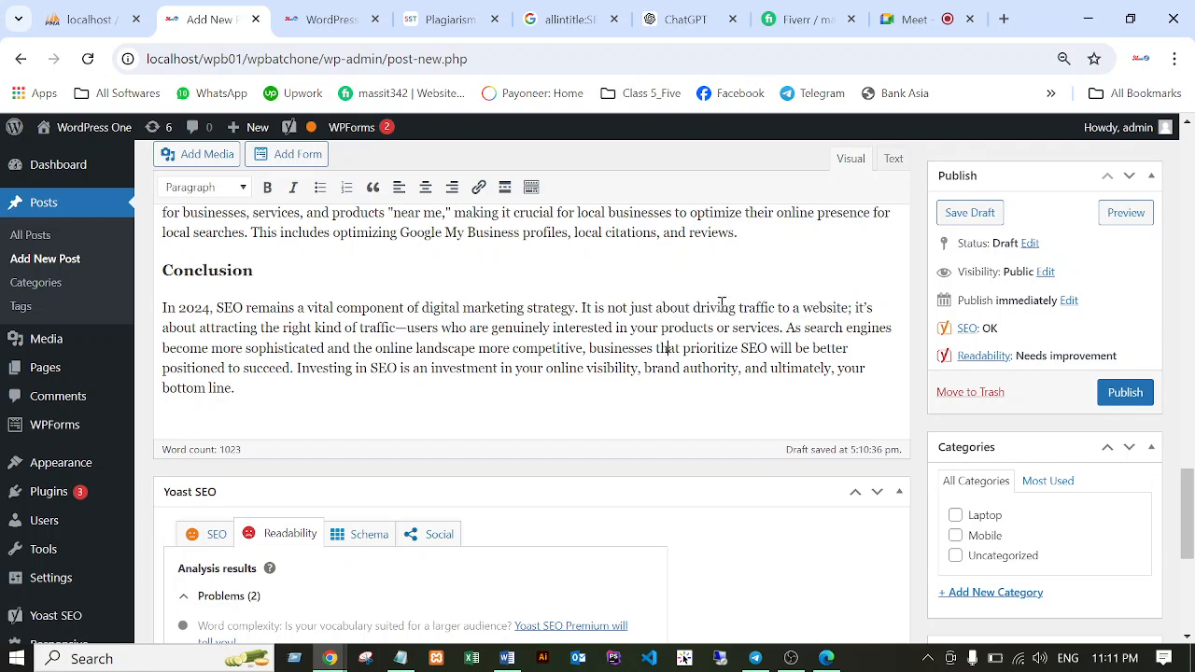
pyautogui.moveTo(849, 308); pyautogui.dragTo(859, 308)
pyautogui.press('BackSpace')
pyautogui.write('. I')
# Start the new sentence in the Conclusion paragraph with a capitalized "It's" before "about attracting the right kind of traffic".
pyautogui.moveTo(857, 308); pyautogui.dragTo(495, 334)
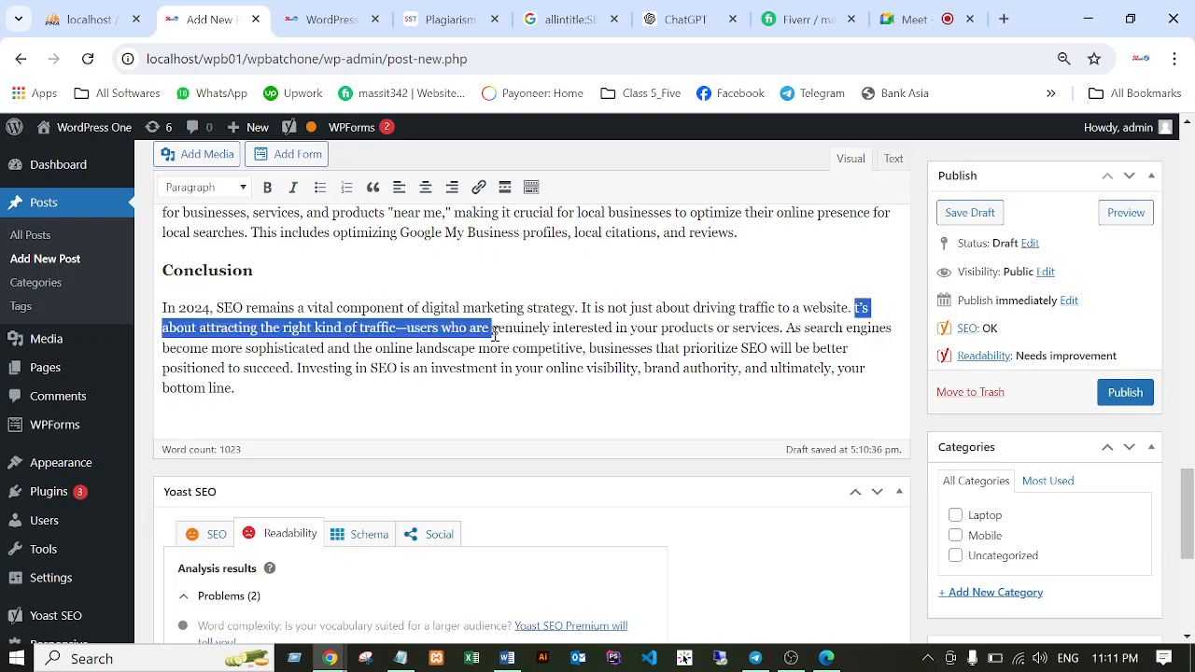
pyautogui.click(635, 347)
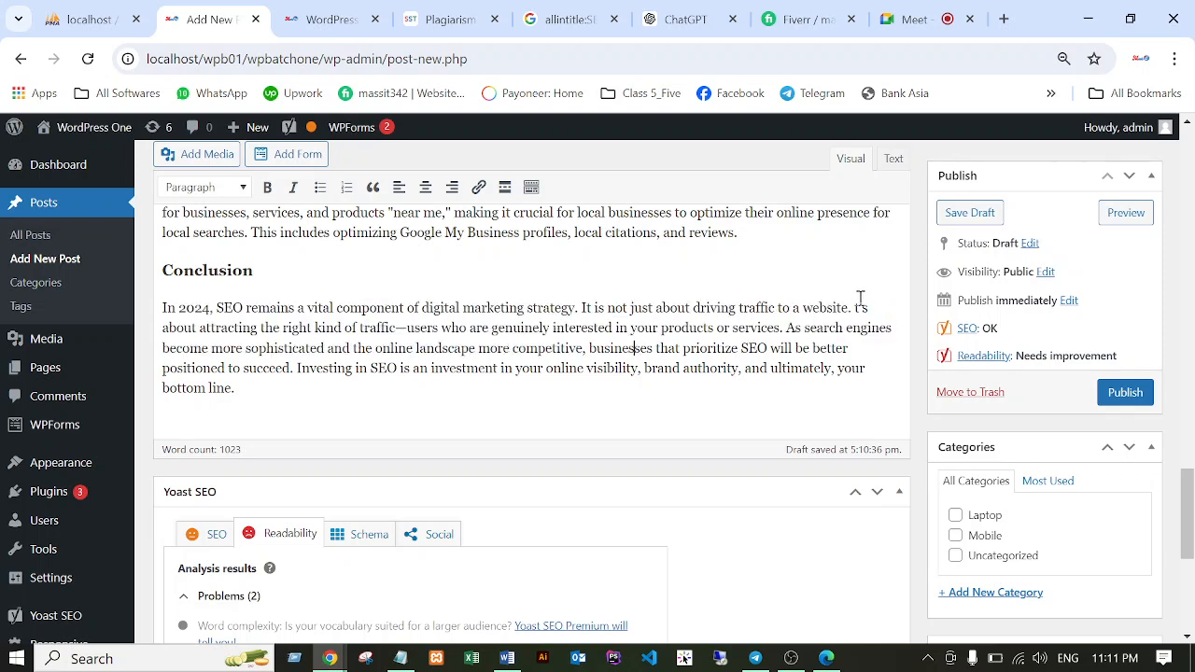
pyautogui.moveTo(855, 309); pyautogui.dragTo(871, 310)
pyautogui.click(871, 308)
pyautogui.moveTo(582, 308); pyautogui.dragTo(855, 314)
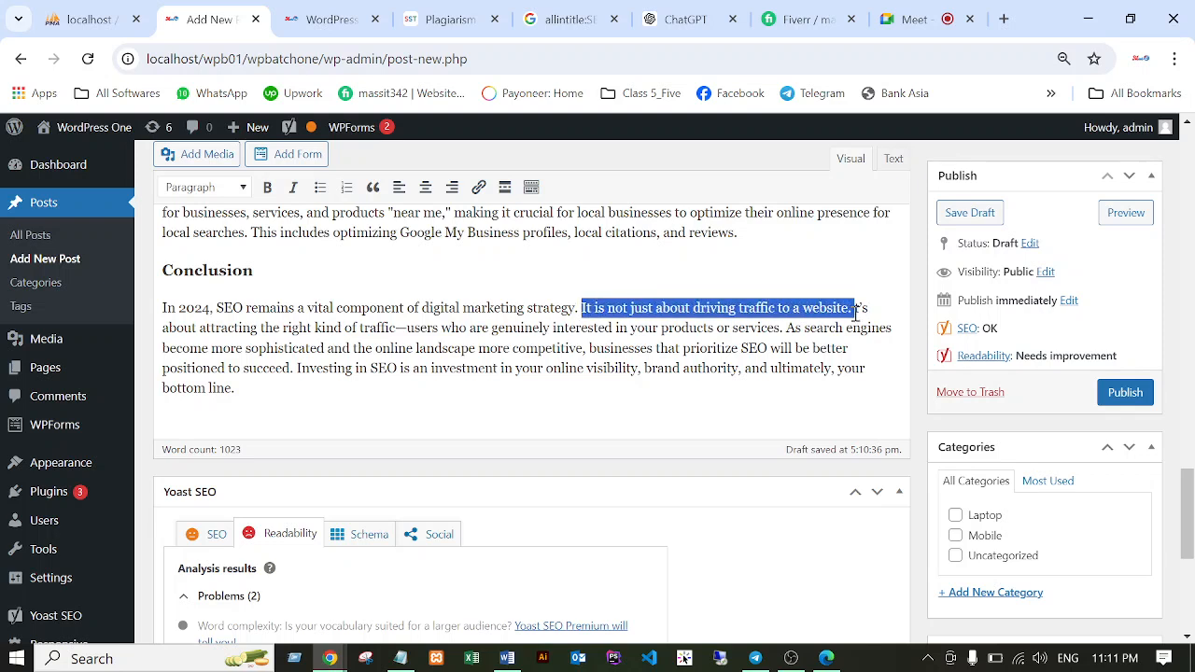
pyautogui.click(819, 348)
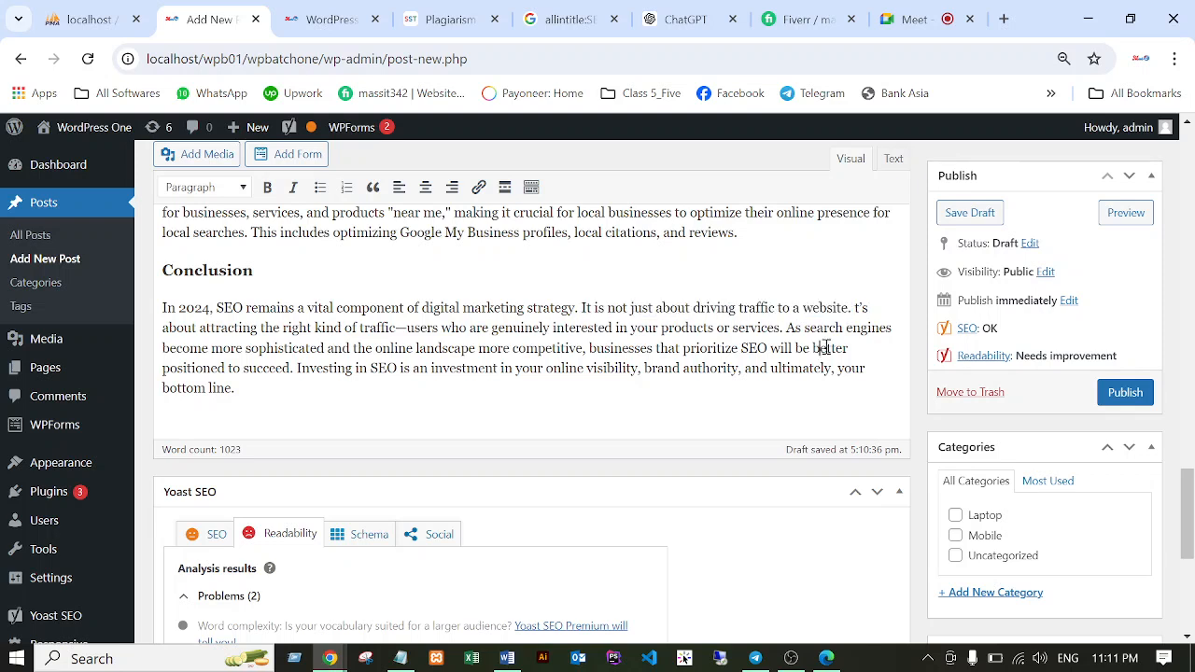
pyautogui.moveTo(855, 307); pyautogui.dragTo(871, 314)
pyautogui.press('BackSpace')
pyautogui.click(854, 307)
pyautogui.write('I')
pyautogui.click(408, 328)
pyautogui.press('BackSpace')
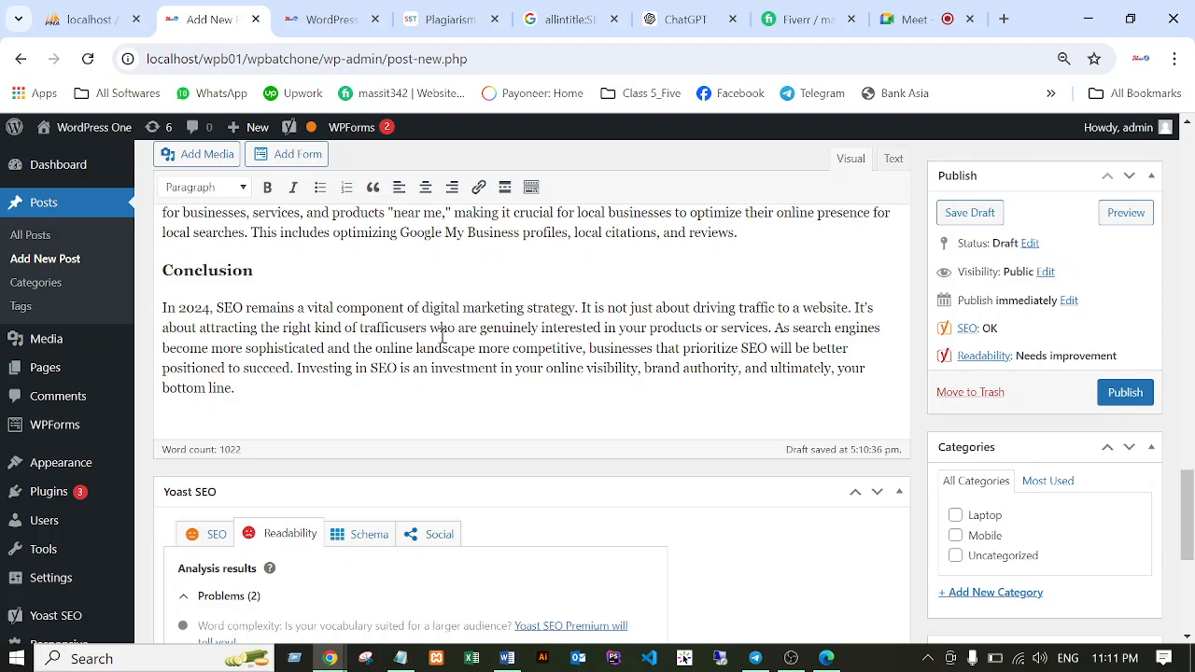
pyautogui.write('.')
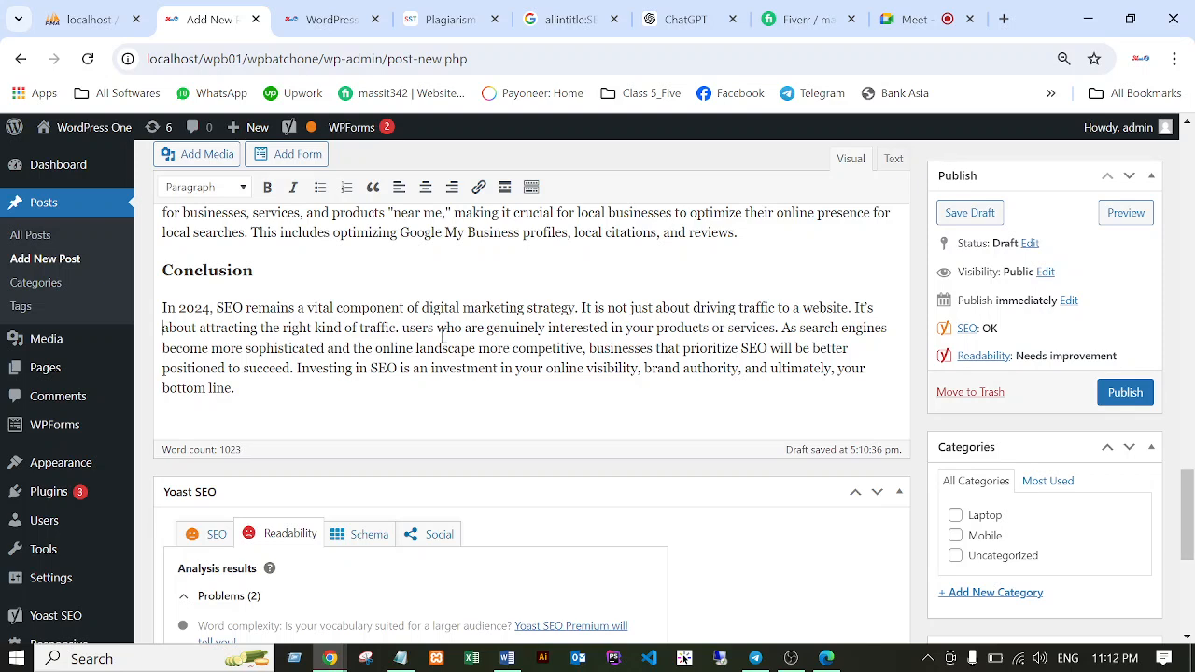
pyautogui.hotkey('ctrl', 'z')
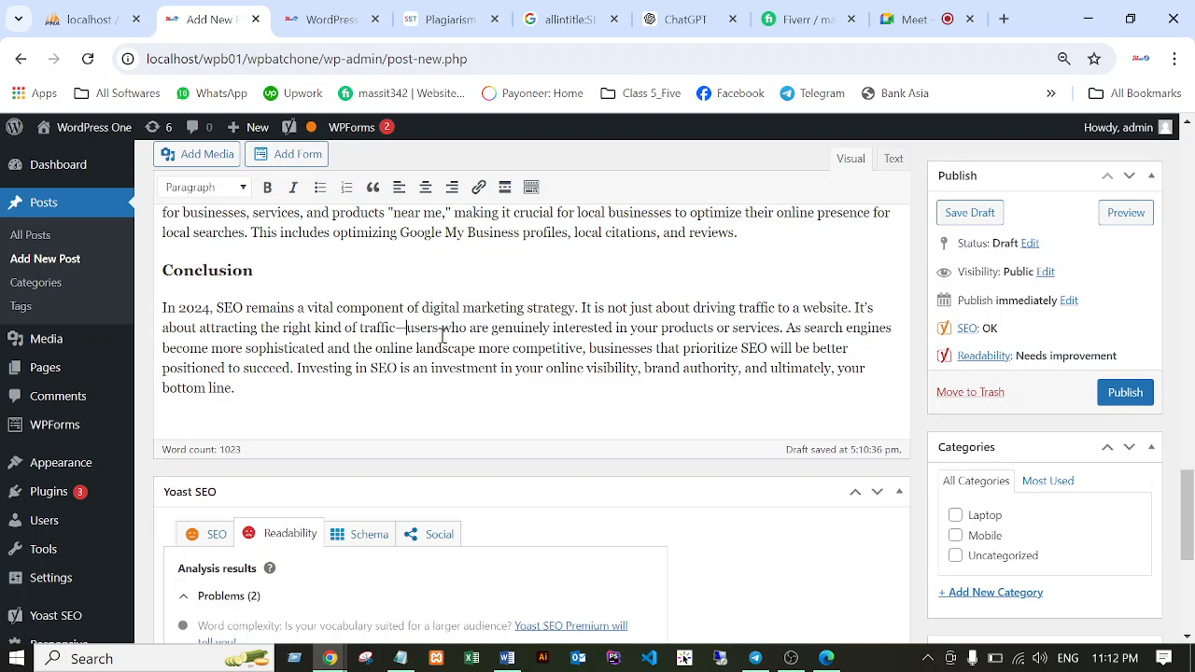
# Replace the dash after "the right kind of traffic" with a period and capitalize "Users" to begin a new sentence.
pyautogui.press('BackSpace')
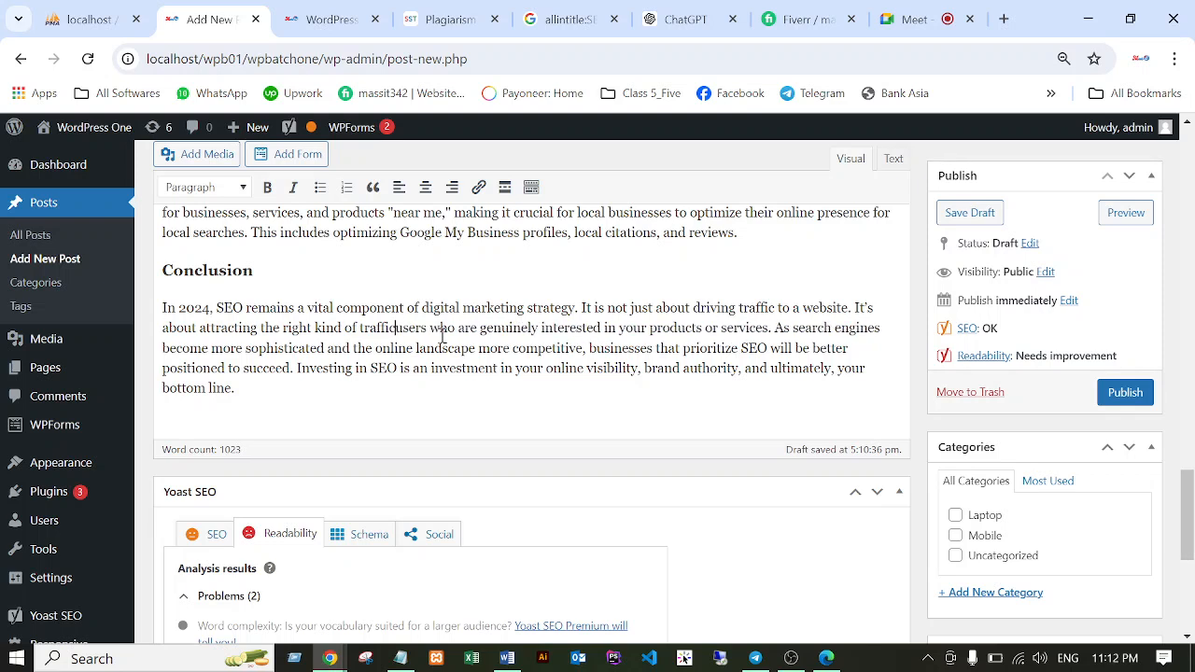
pyautogui.write('.')
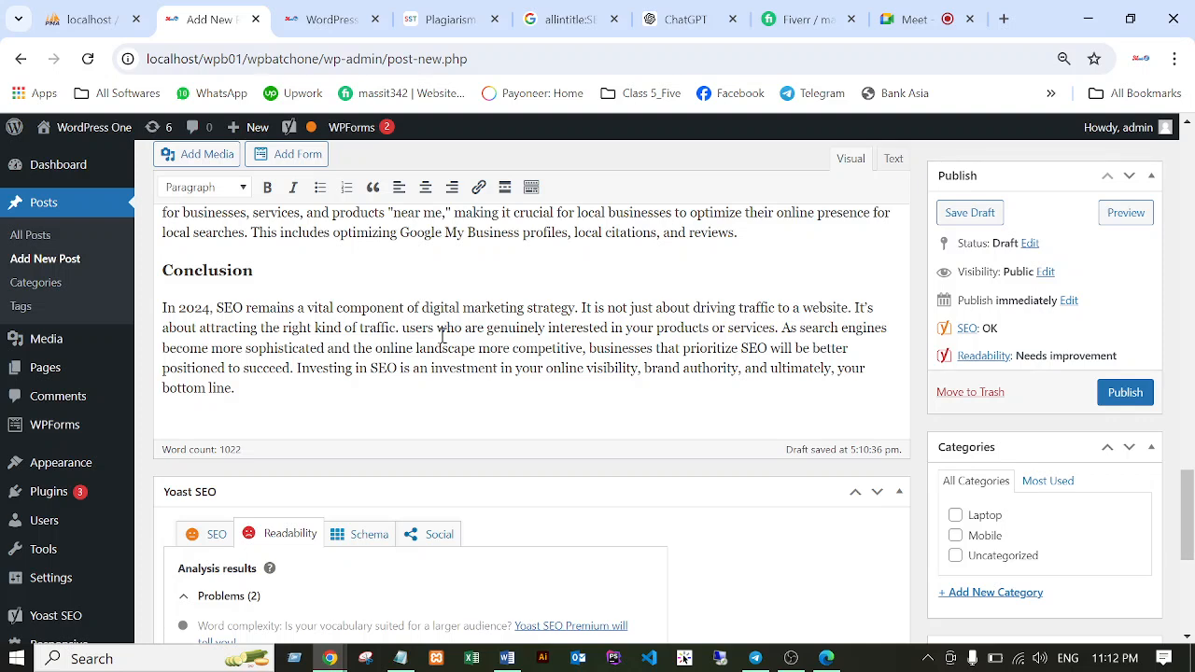
pyautogui.press('Delete')
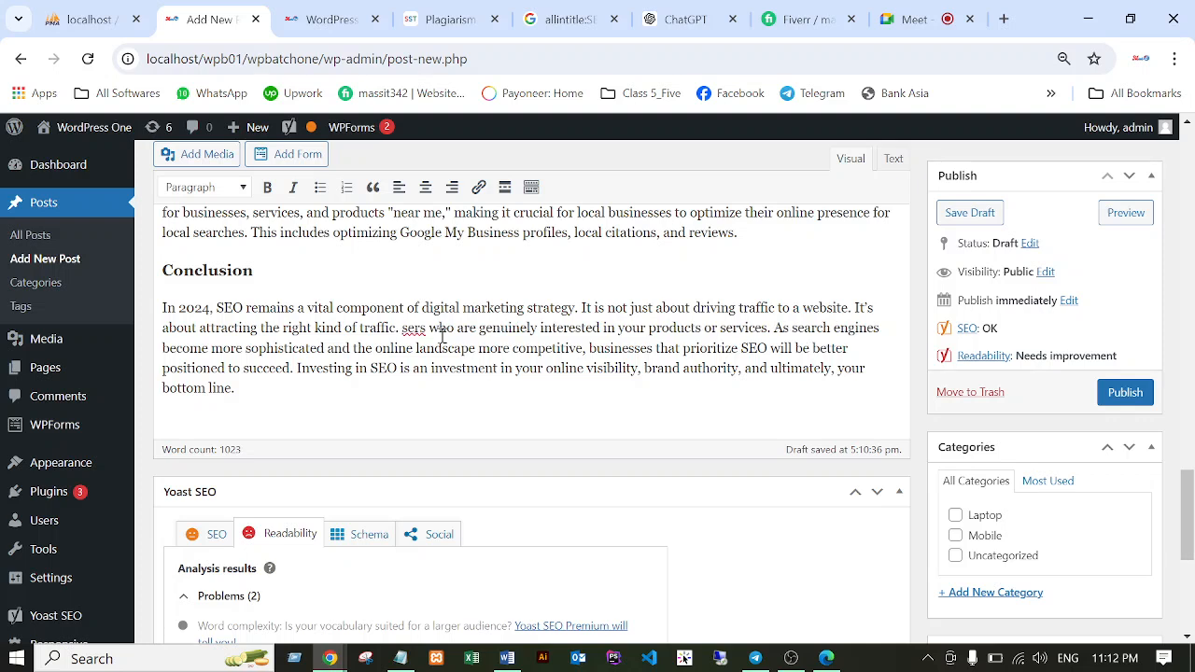
pyautogui.write('U')
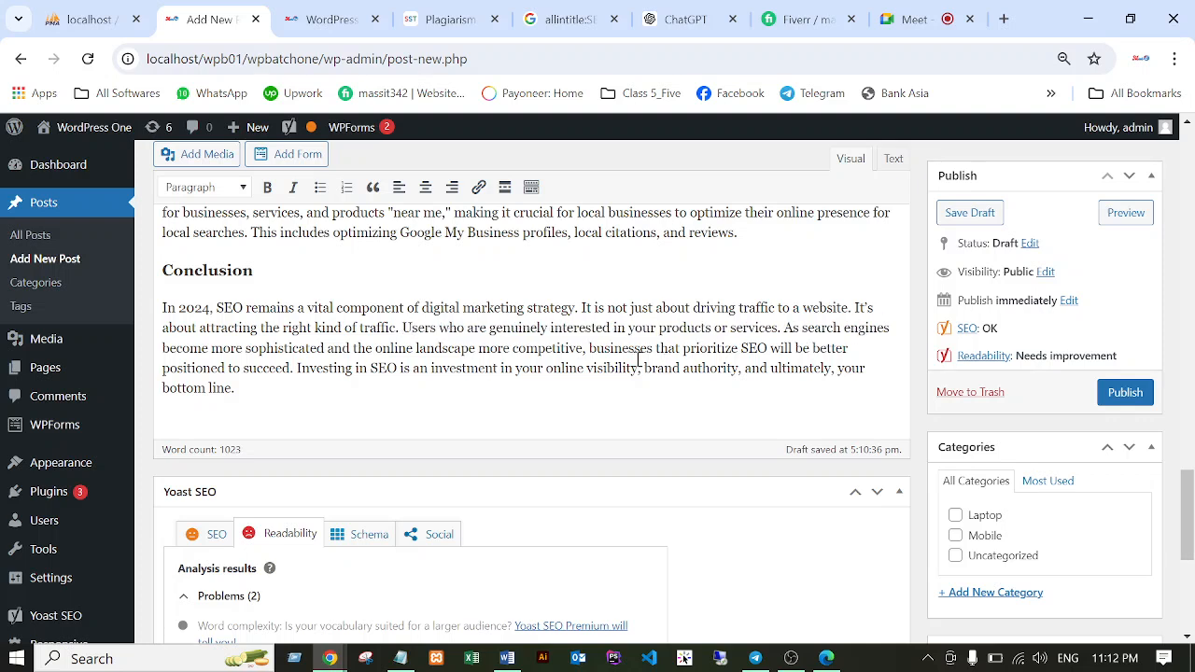
# Check the sentence length result in the Yoast readability analysis against the edited Conclusion paragraph.
pyautogui.scroll(-2, 638, 359)
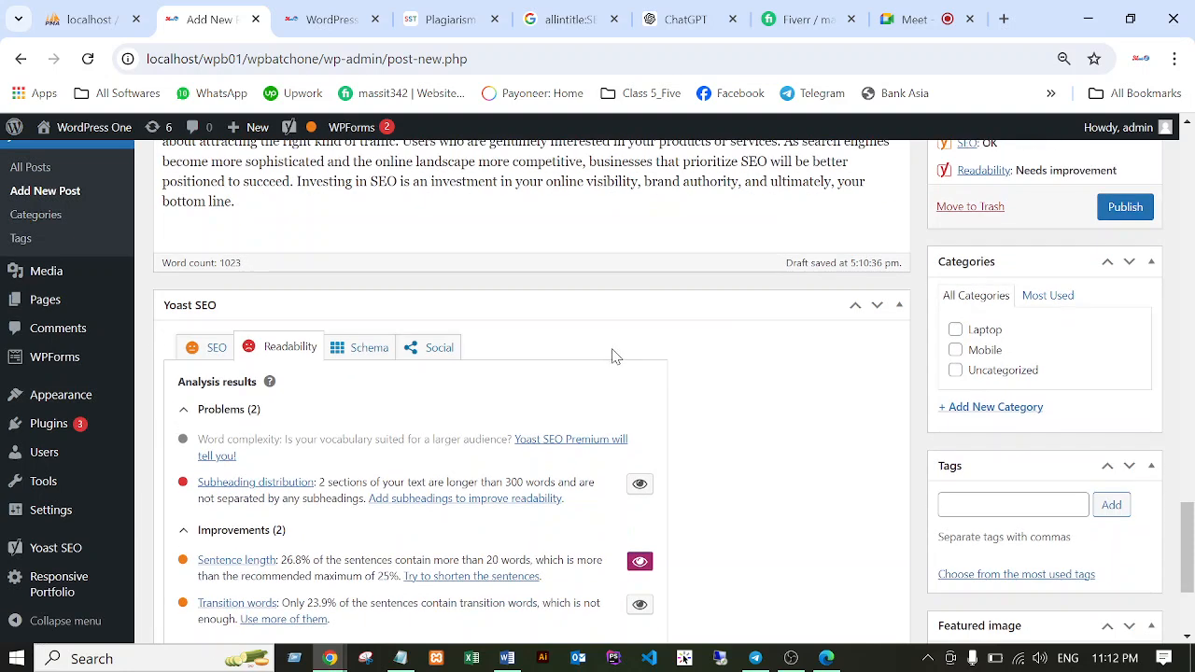
pyautogui.scroll(-2, 612, 355)
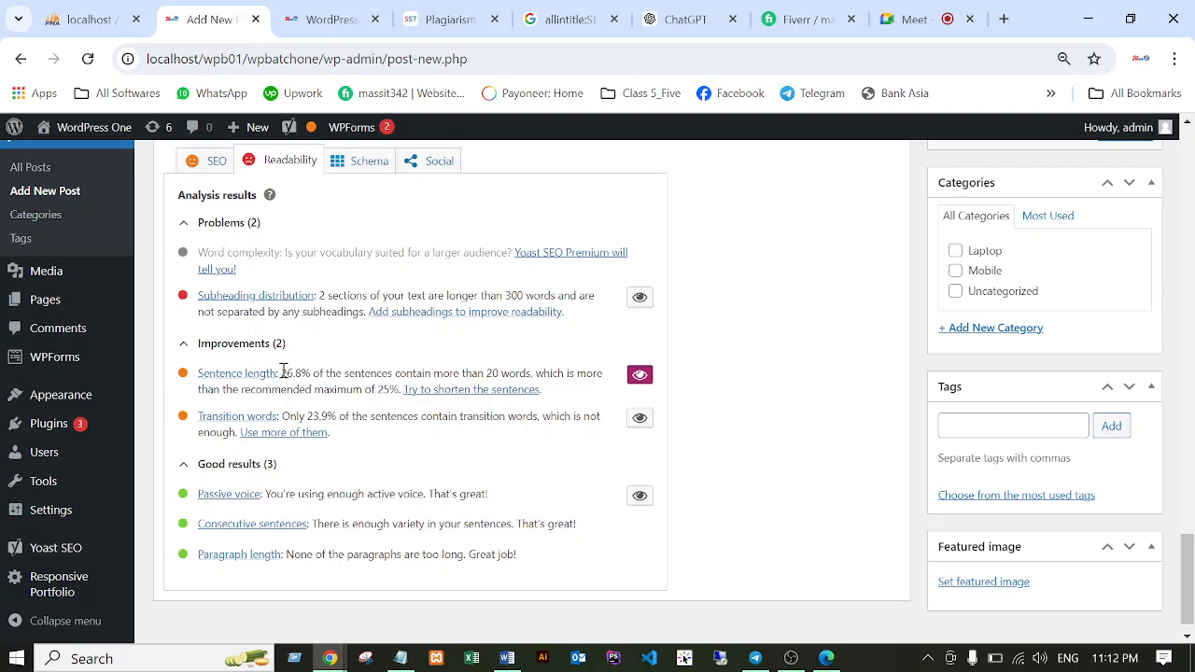
pyautogui.moveTo(281, 372); pyautogui.dragTo(301, 374)
pyautogui.scroll(5, 863, 390)
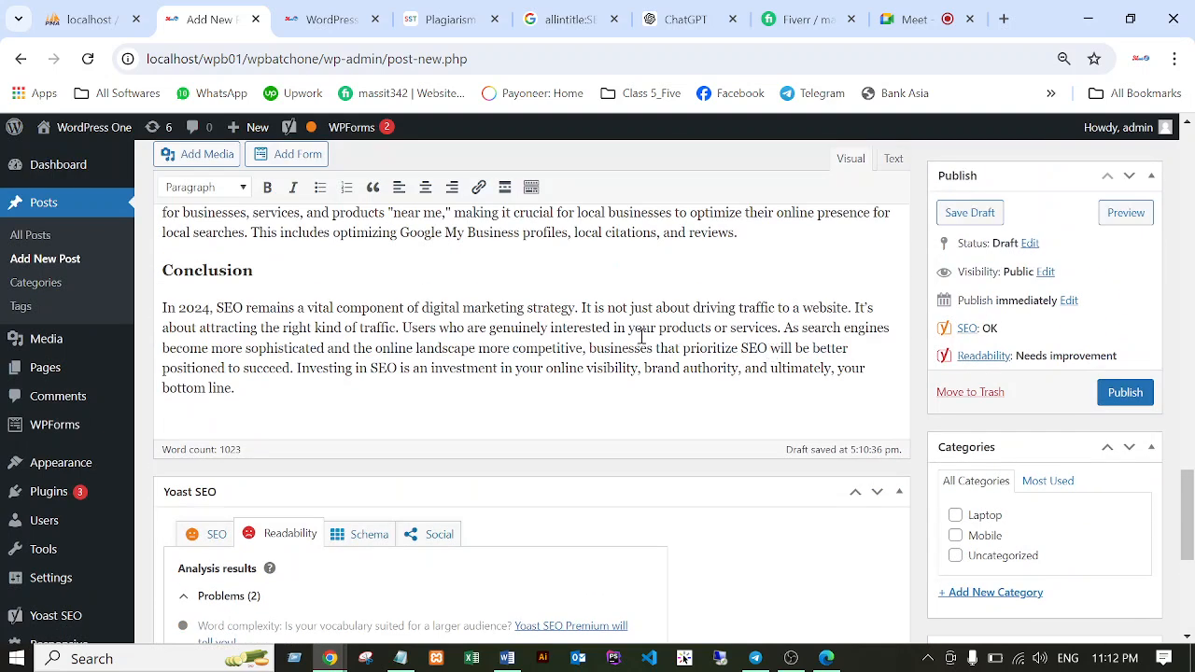
pyautogui.scroll(3, 642, 336)
pyautogui.scroll(-6, 588, 471)
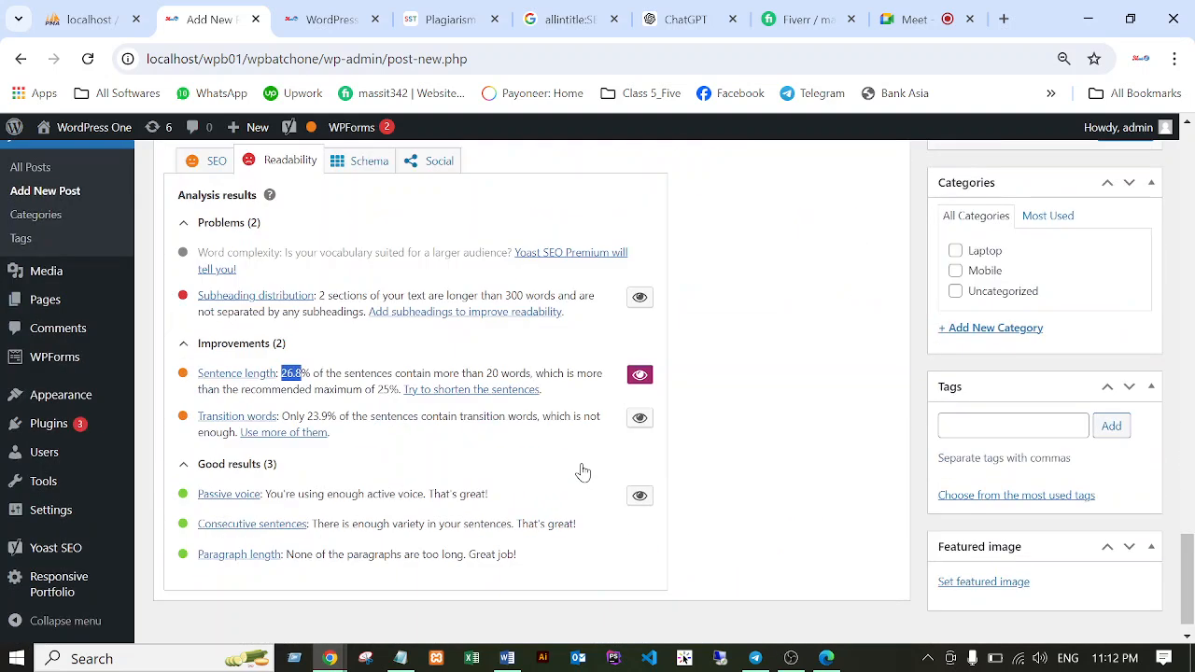
# Highlight the overly long sentences in the text again and review them from the Conclusion up to the introduction.
pyautogui.click(640, 374)
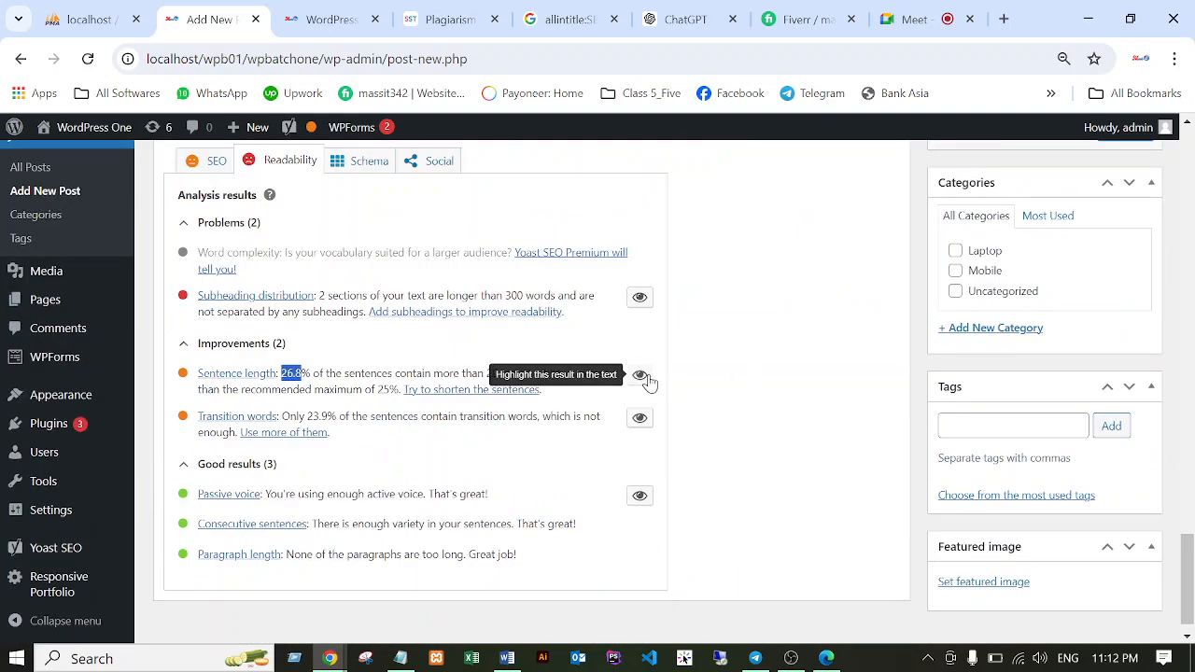
pyautogui.click(641, 374)
pyautogui.scroll(5, 531, 388)
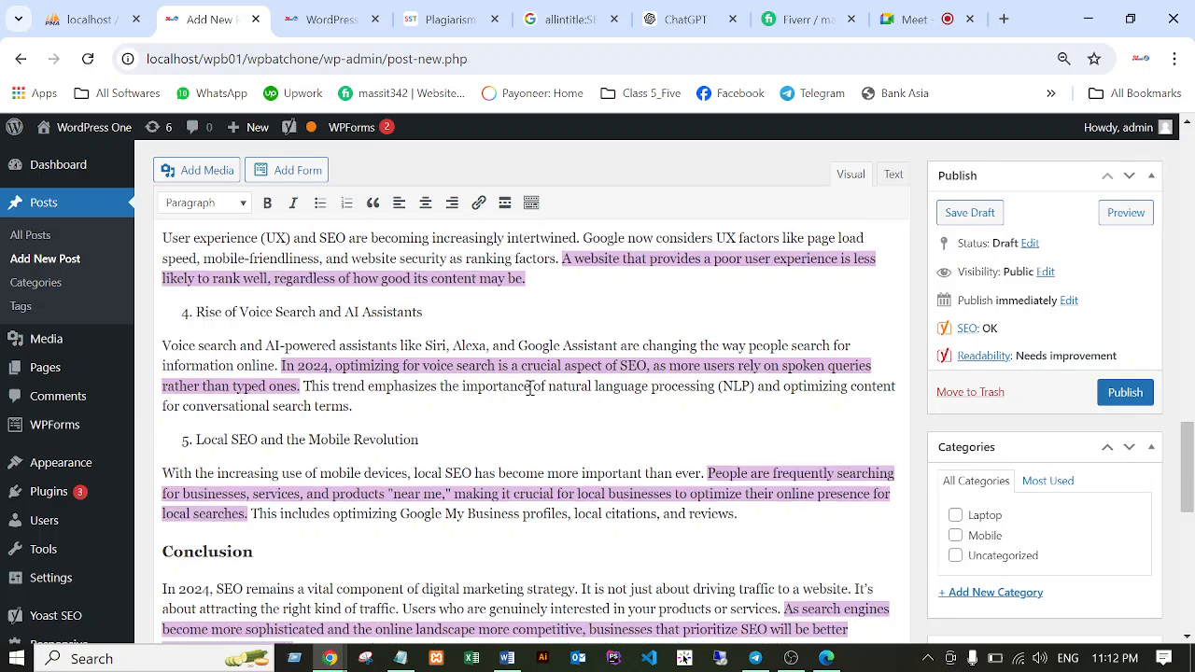
pyautogui.scroll(10, 529, 388)
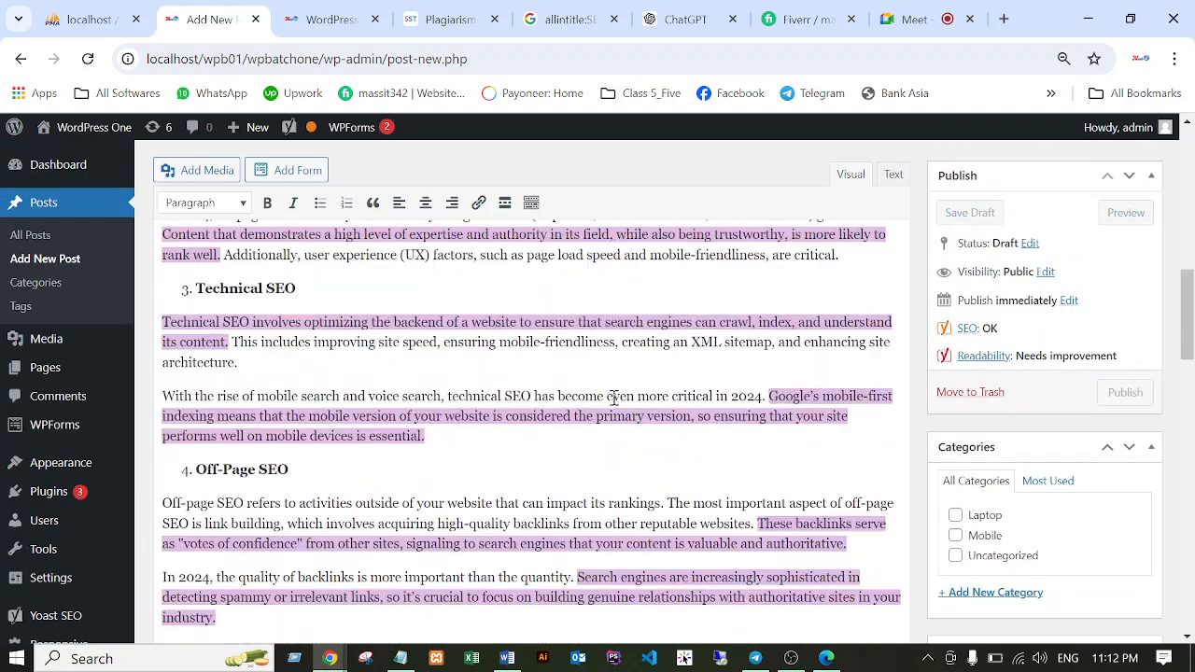
pyautogui.scroll(8, 613, 399)
pyautogui.scroll(-1, 616, 396)
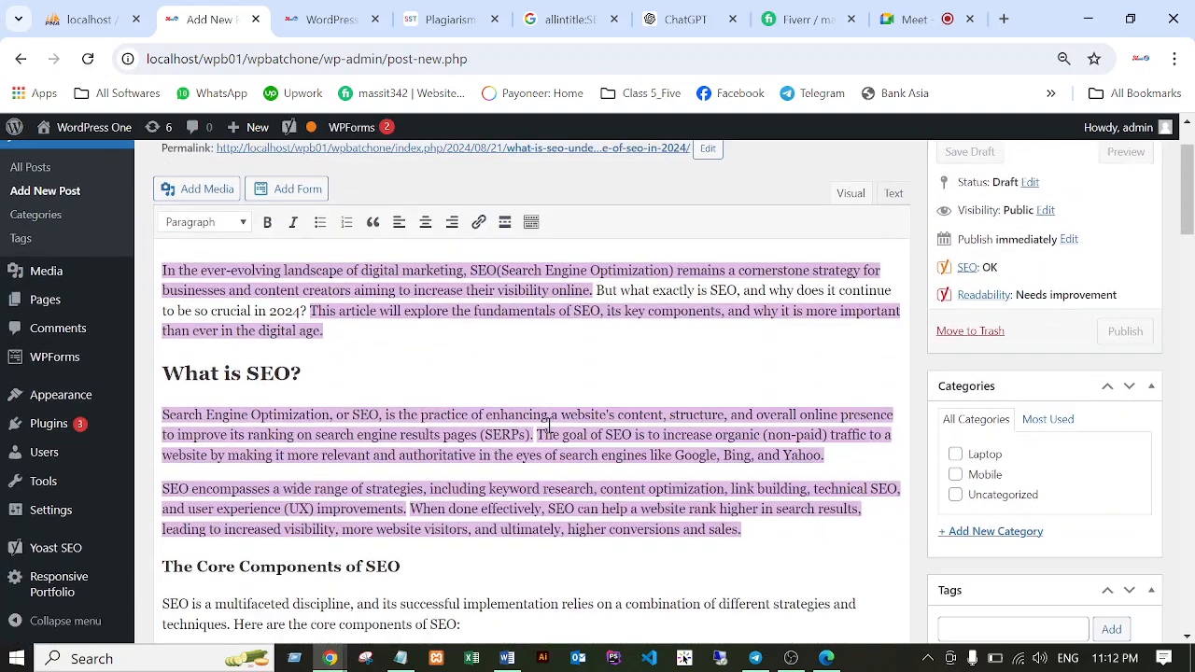
pyautogui.click(498, 300)
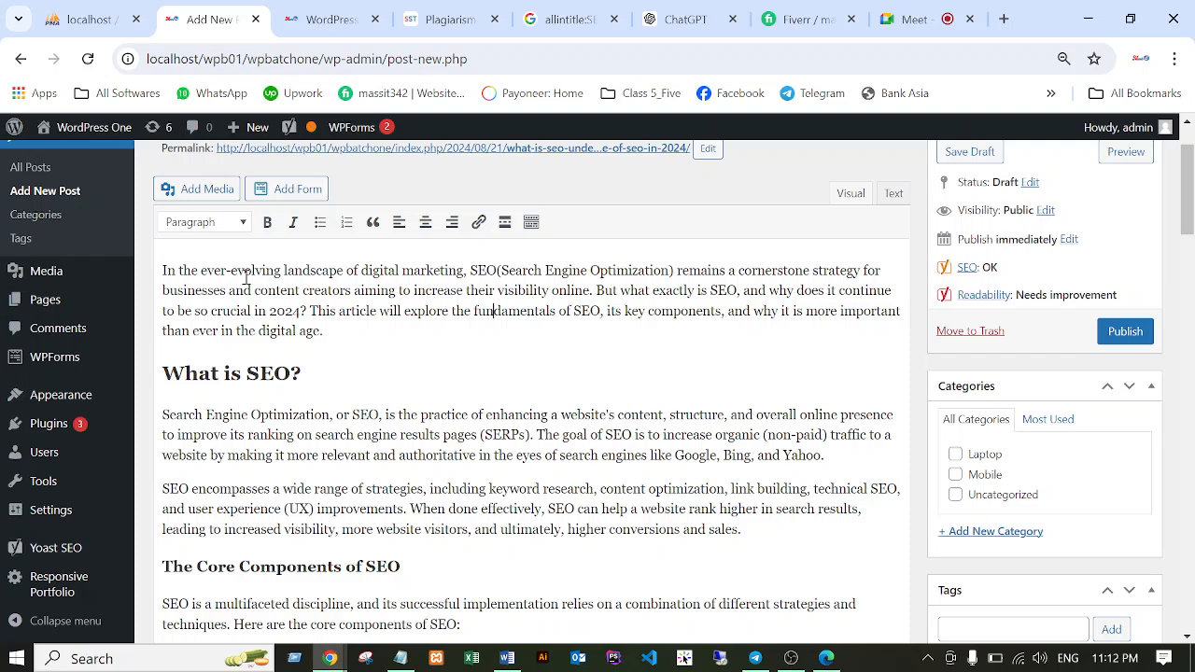
pyautogui.click(470, 270)
pyautogui.scroll(-1, 425, 366)
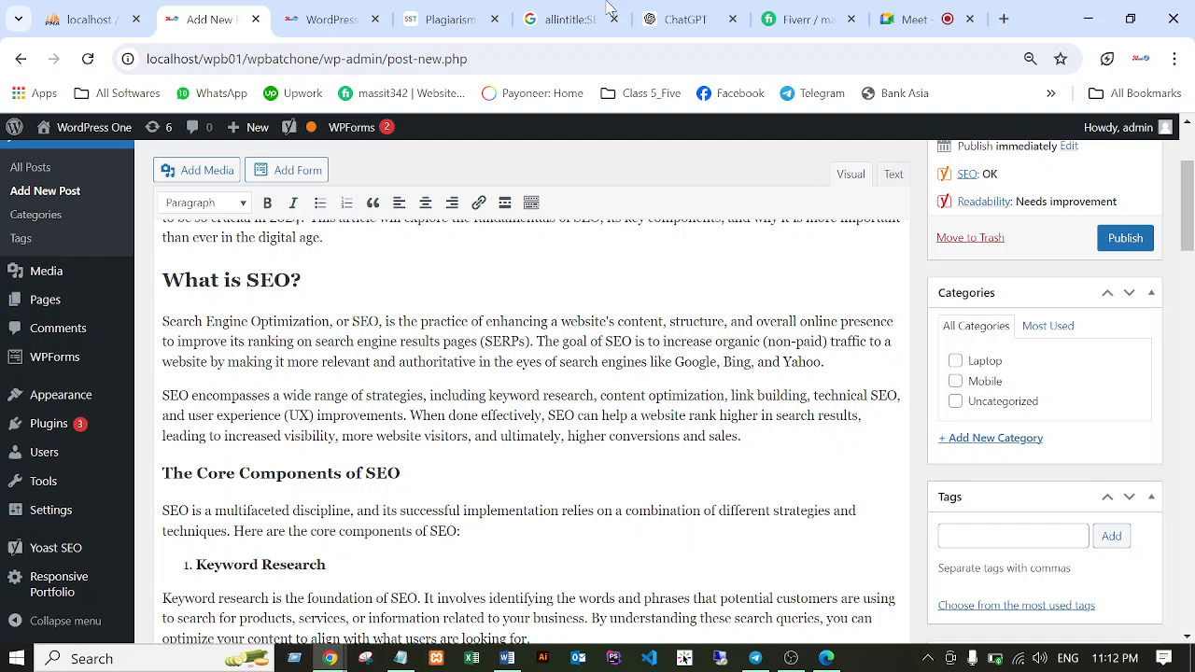
# Switch to the Google Meet call and toggle the microphone.
pyautogui.click(911, 19)
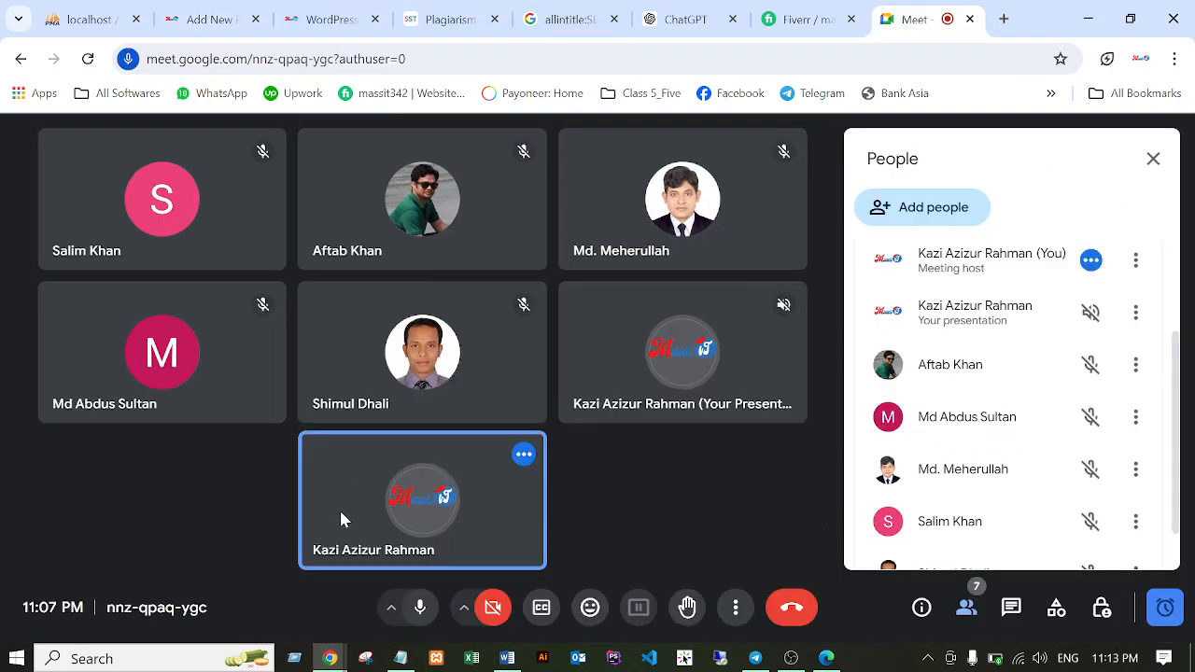
pyautogui.click(420, 608)
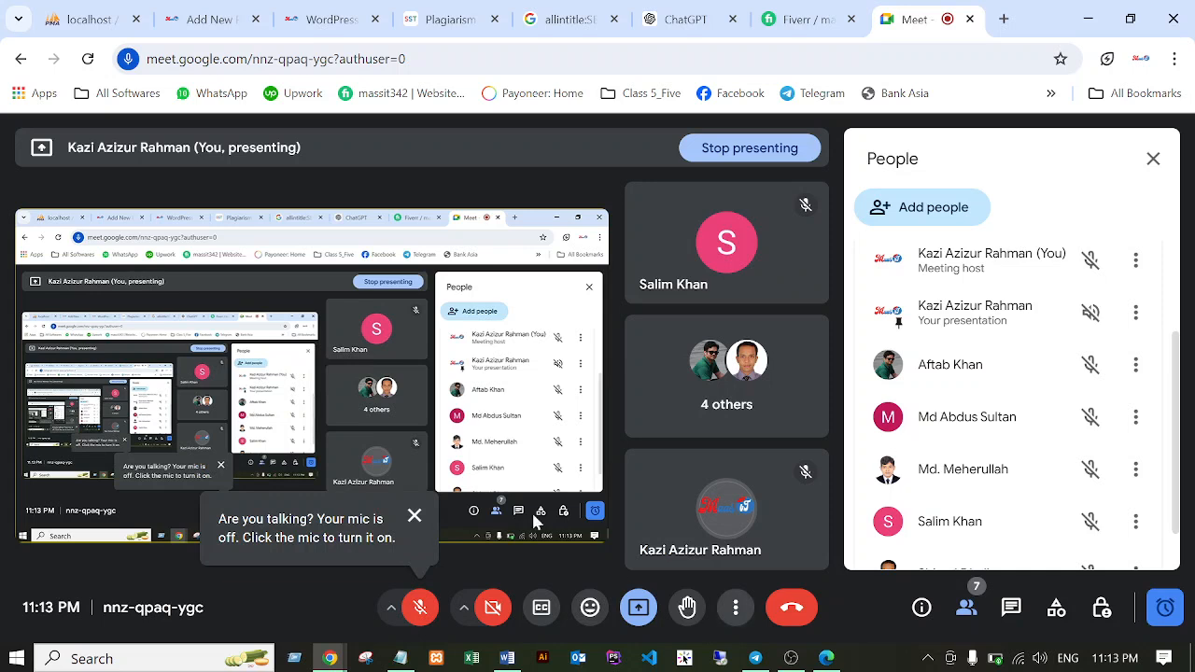
pyautogui.click(419, 609)
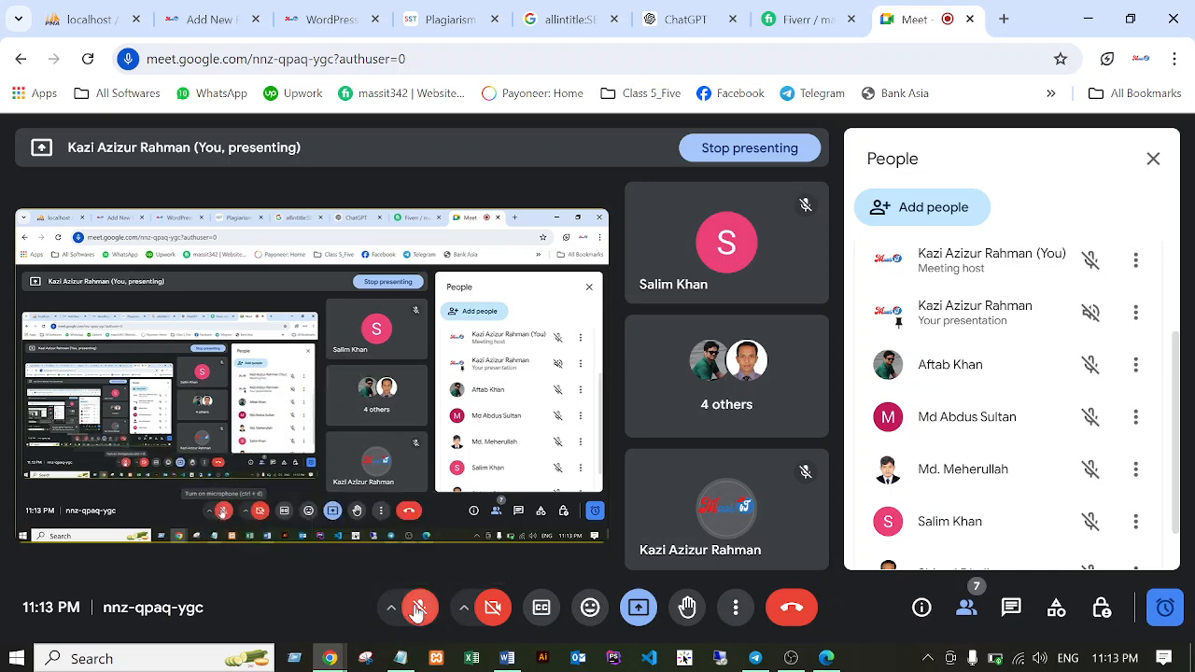
# Return to the WordPress post editor and examine the post text and its Yoast readability analysis results.
pyautogui.click(304, 14)
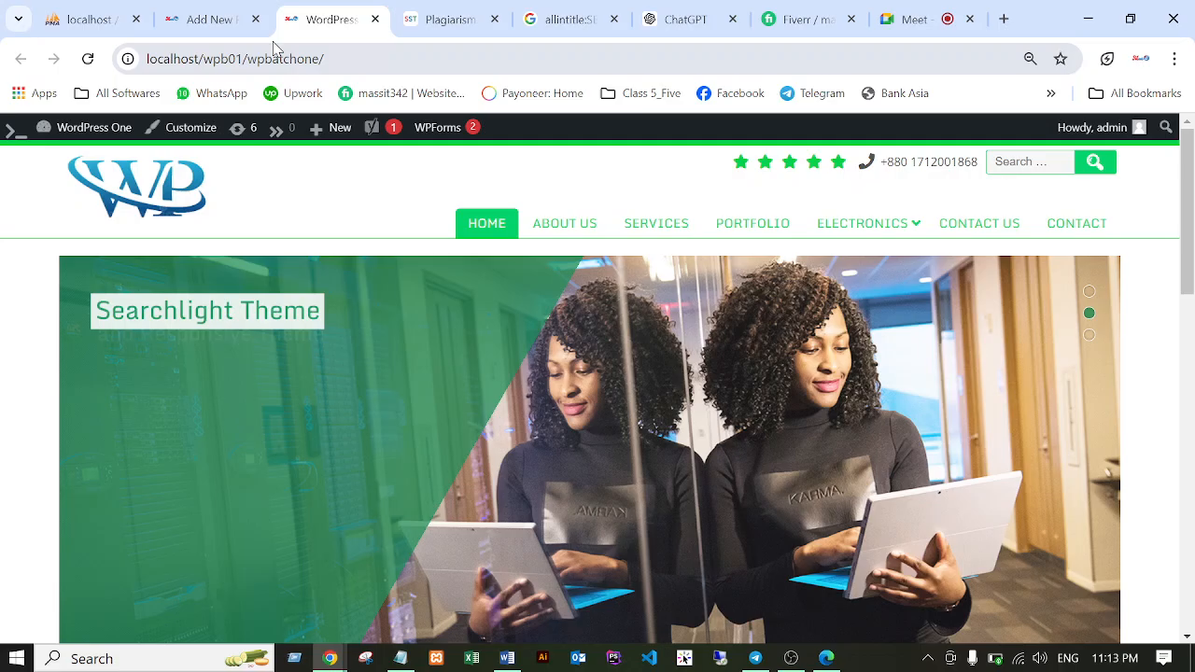
pyautogui.click(210, 18)
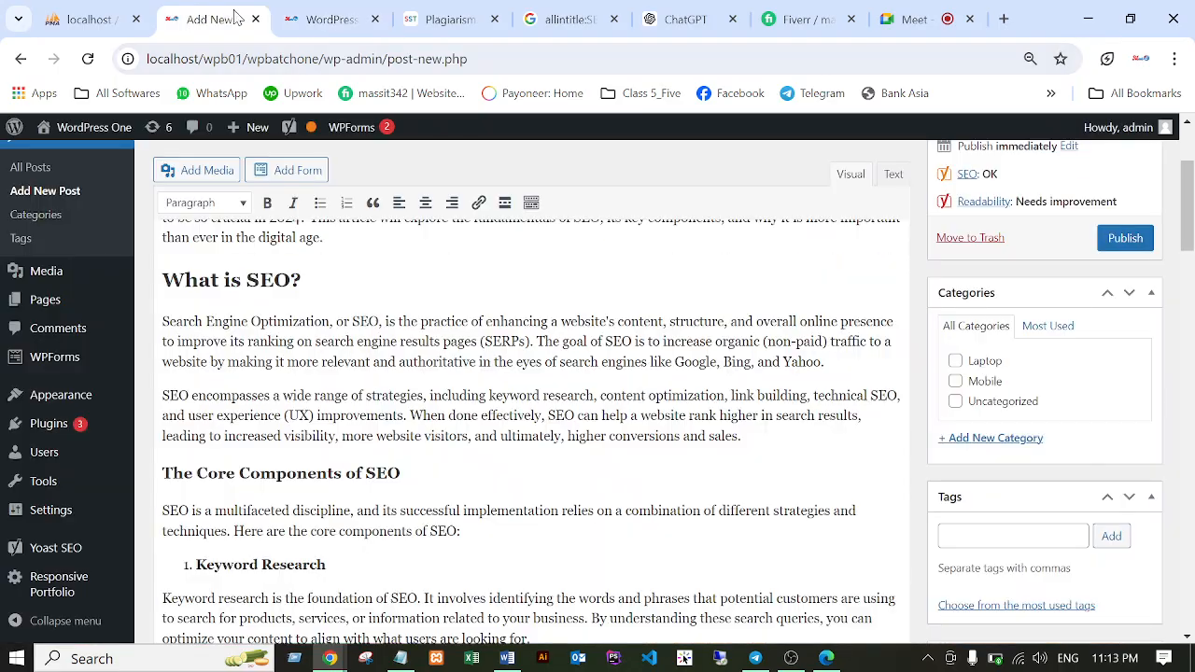
pyautogui.scroll(-5, 558, 364)
pyautogui.scroll(-8, 557, 363)
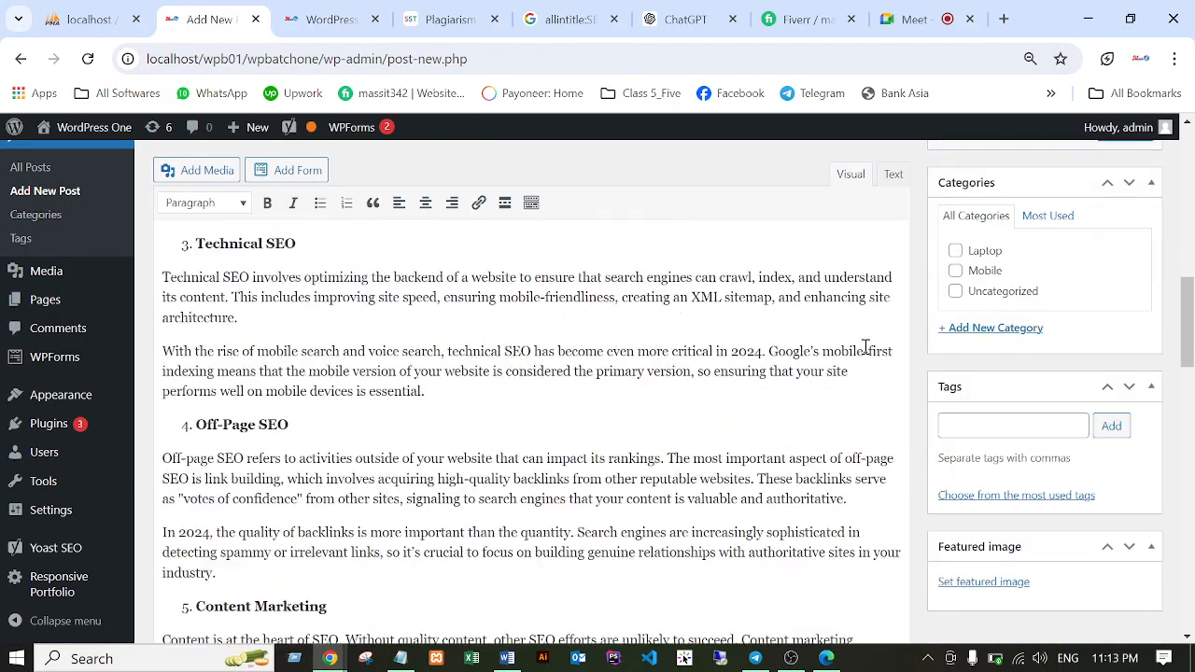
pyautogui.scroll(-10, 578, 415)
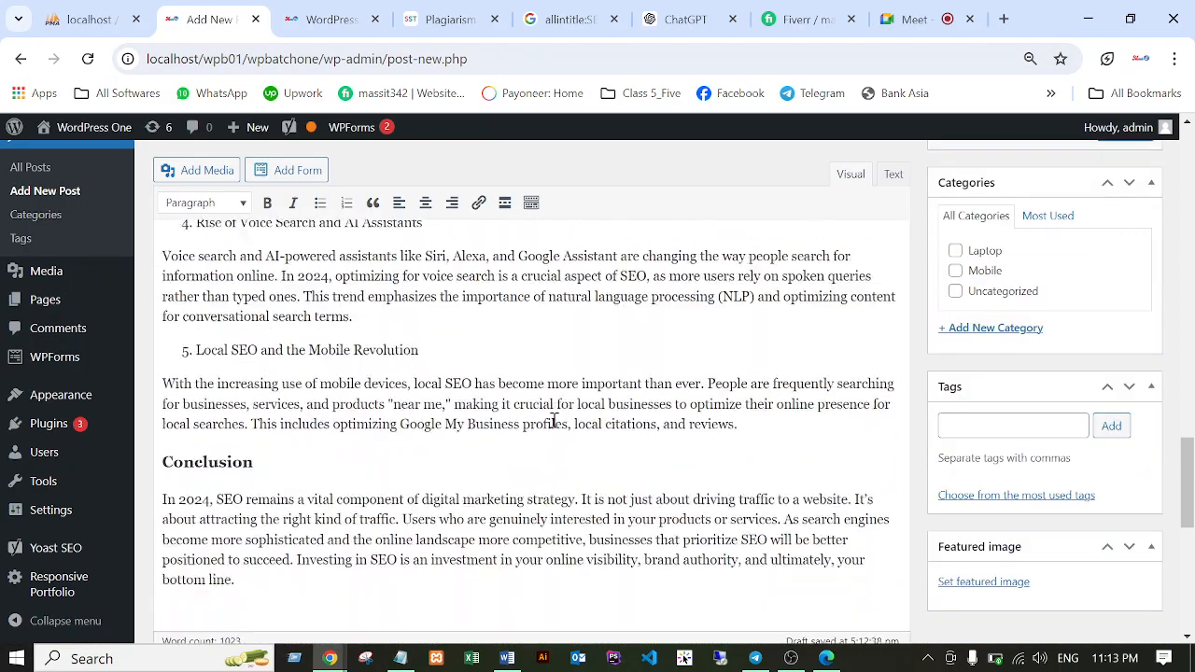
pyautogui.scroll(-1, 529, 436)
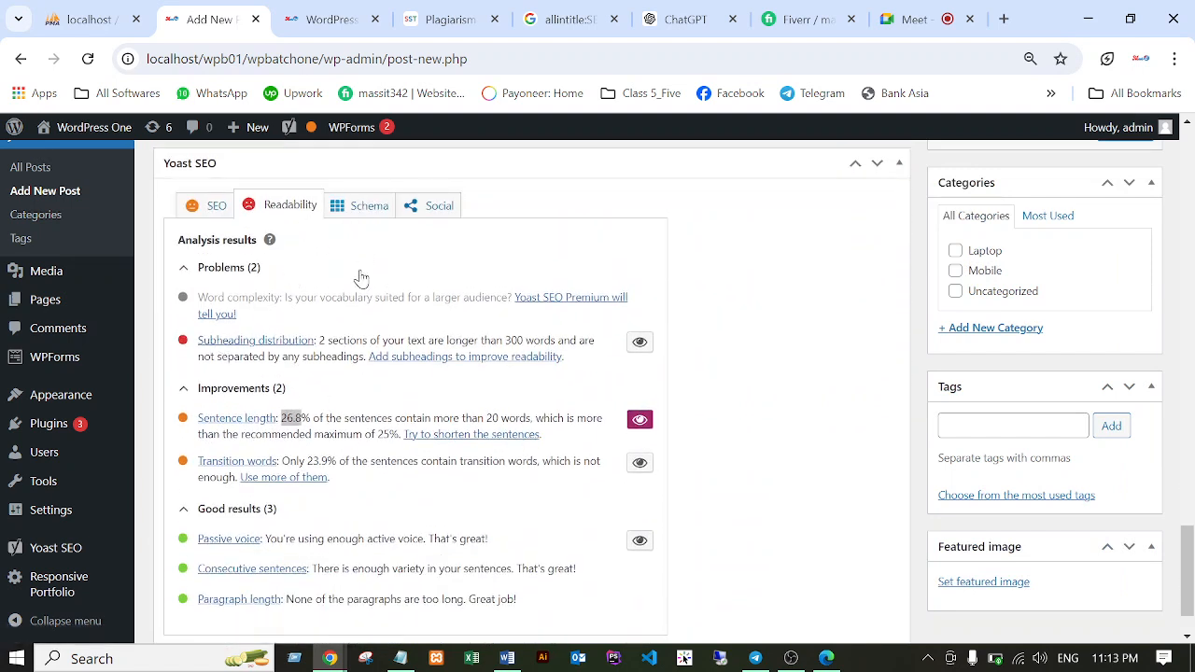
pyautogui.scroll(-1, 346, 352)
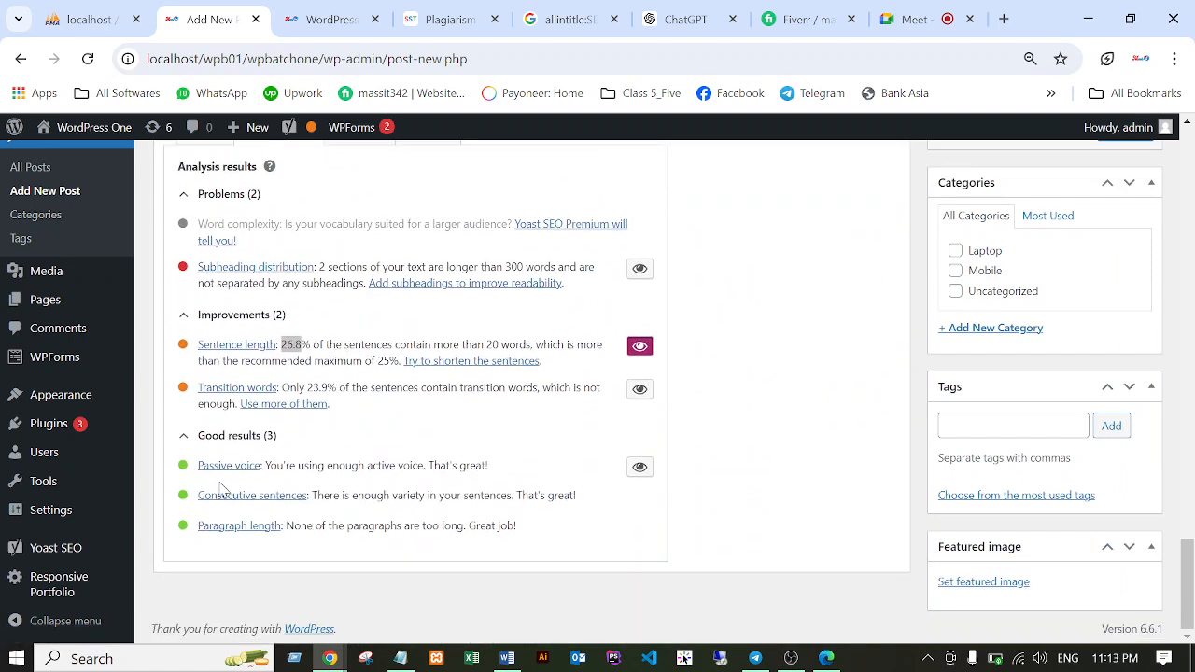
pyautogui.scroll(5, 218, 471)
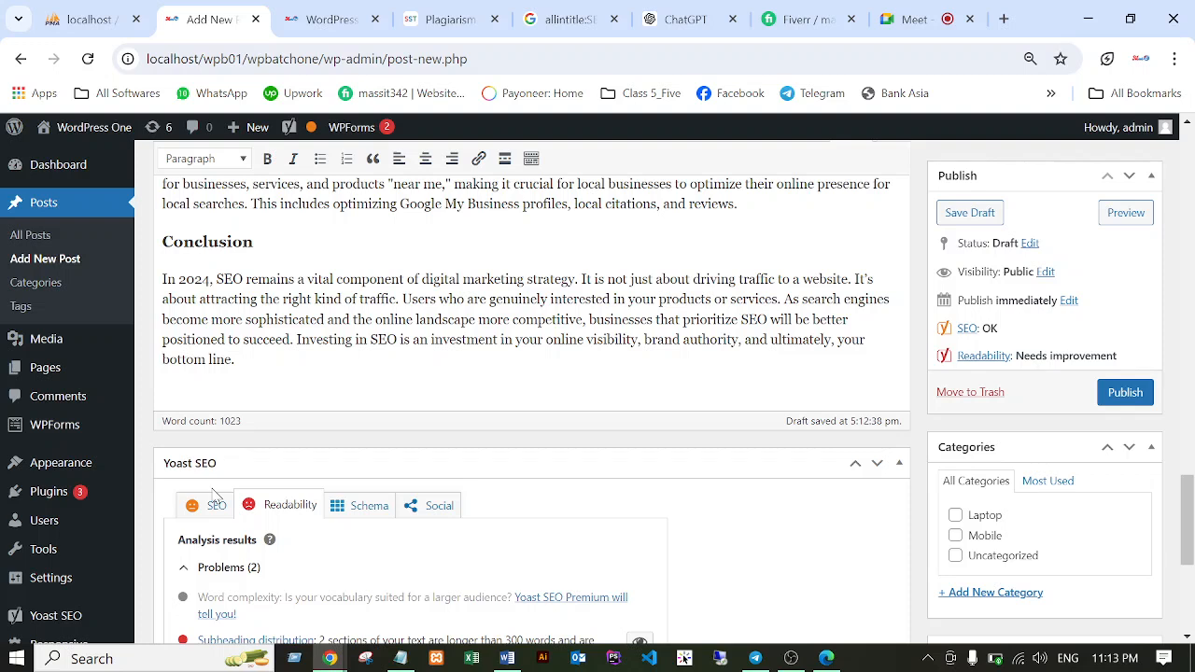
# Examine the Yoast SEO keyphrase and search appearance settings, and look back through the post text to the "What is SEO?" section.
pyautogui.click(212, 512)
pyautogui.scroll(-5, 408, 454)
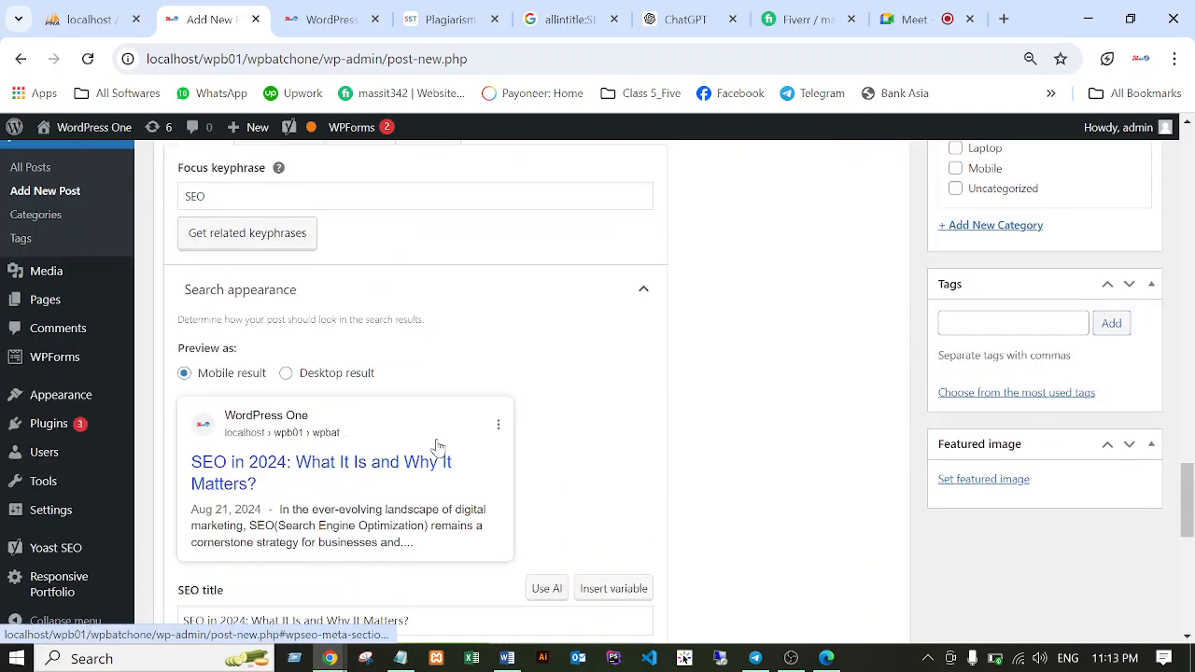
pyautogui.scroll(4, 446, 331)
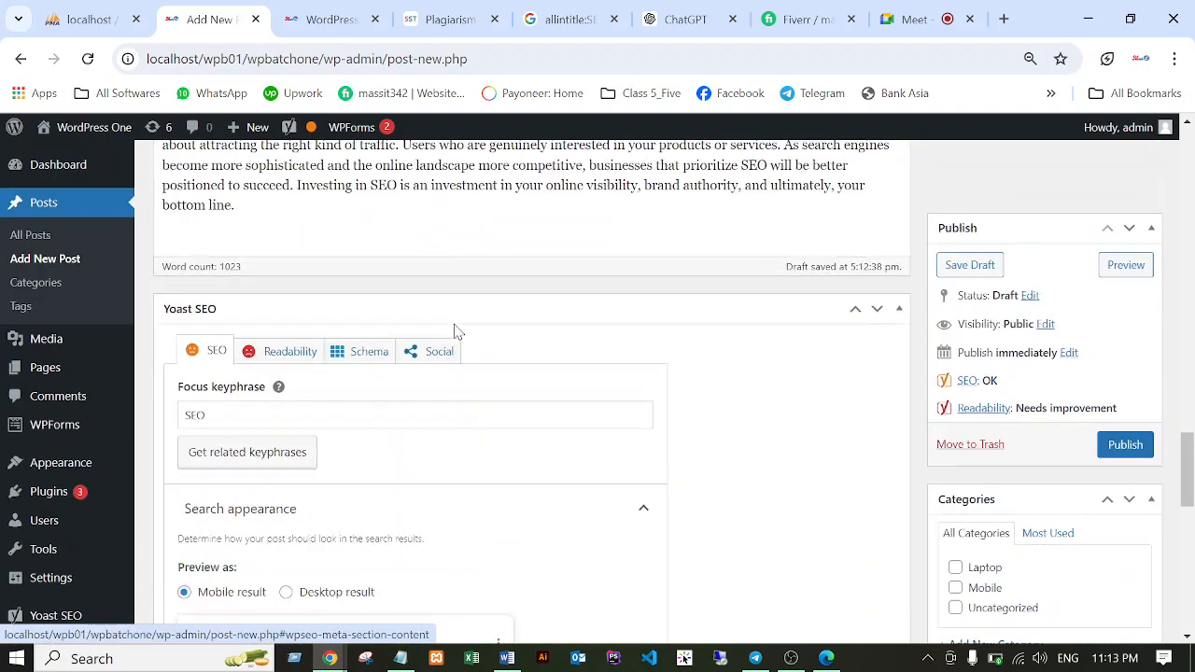
pyautogui.scroll(10, 650, 347)
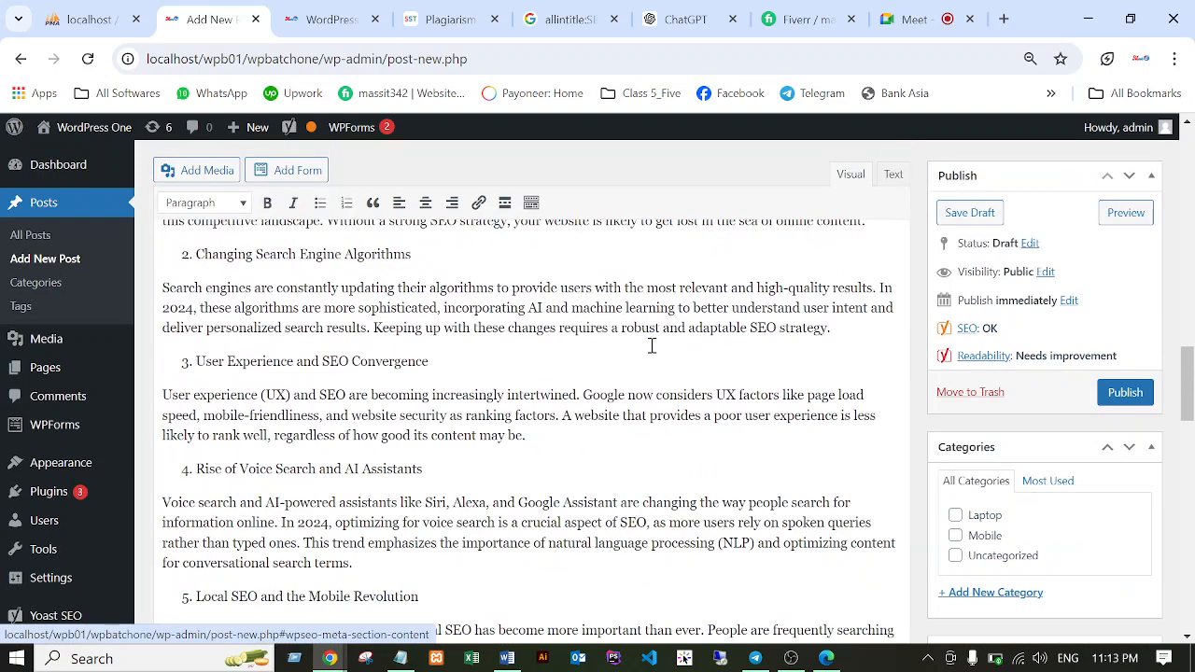
pyautogui.scroll(15, 650, 348)
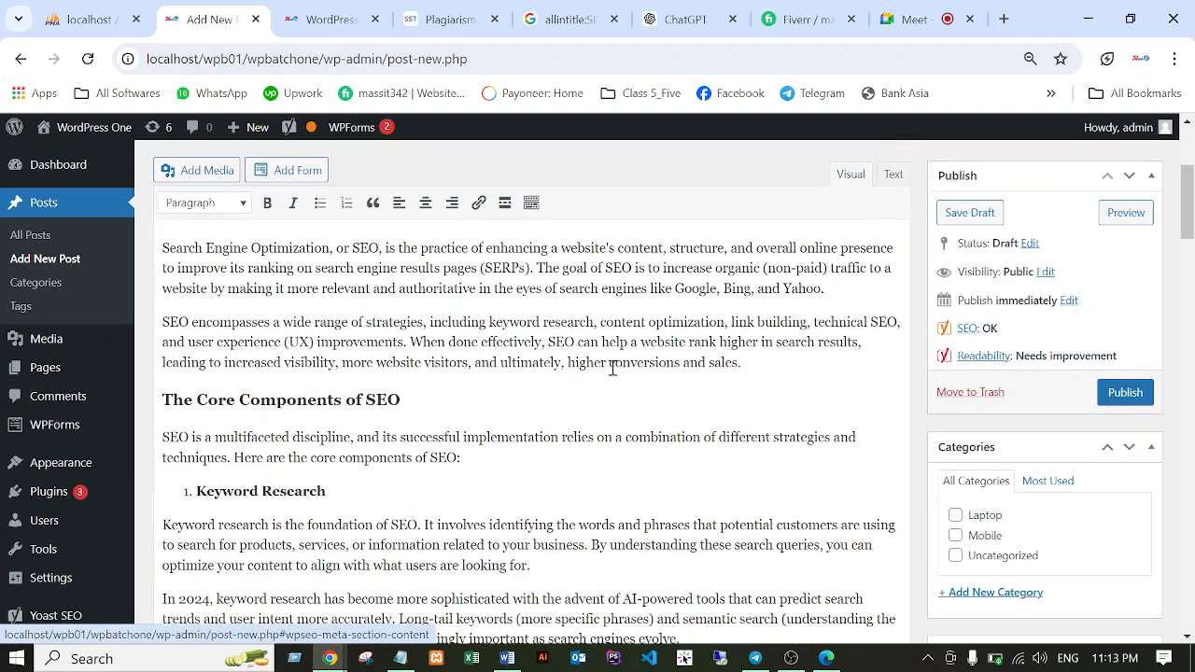
pyautogui.scroll(-3, 382, 472)
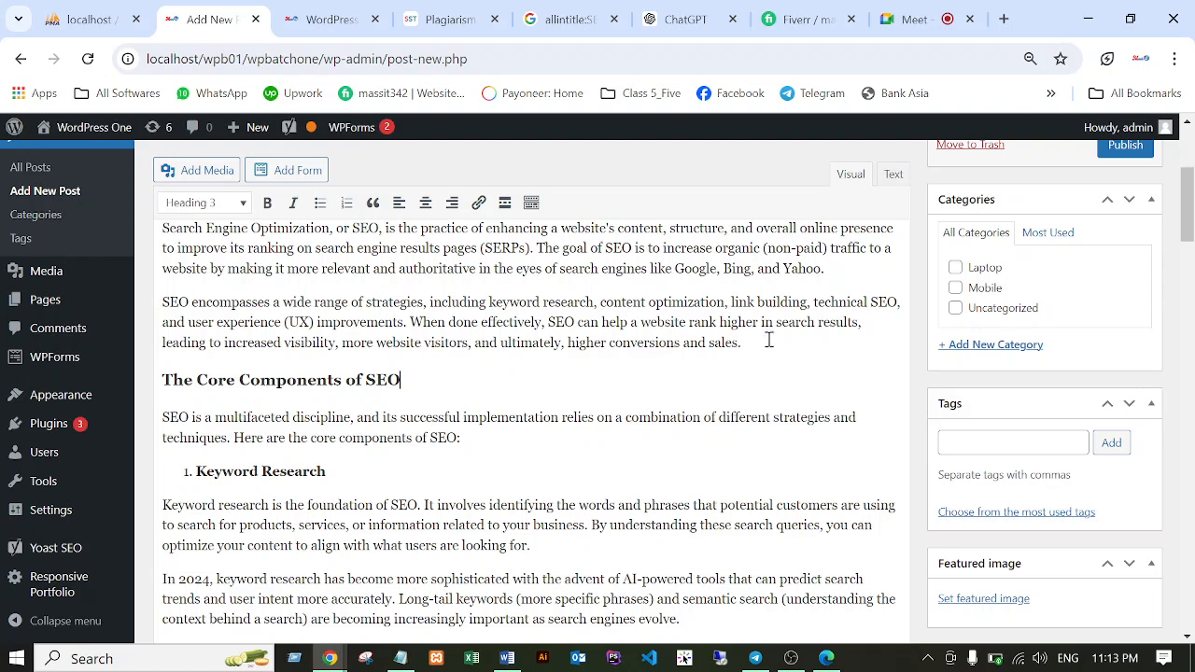
# Place the cursor at the end of the second "What is SEO?" paragraph and select images.jpg in the media library to check its attachment details.
pyautogui.click(758, 348)
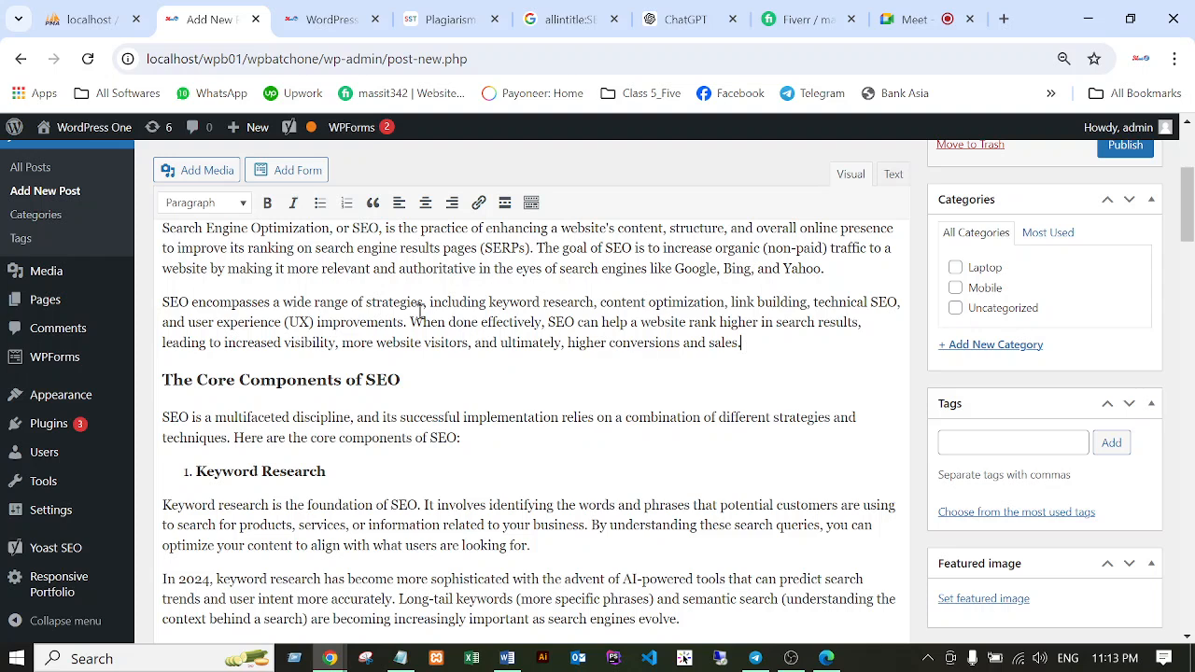
pyautogui.click(197, 173)
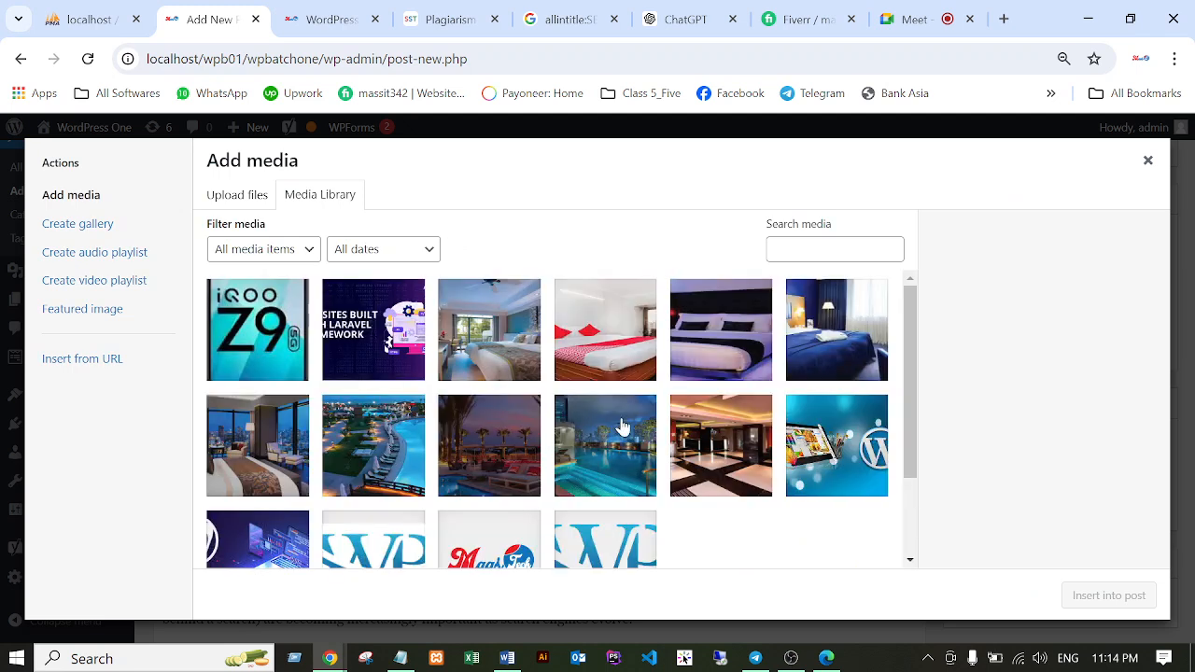
pyautogui.scroll(-2, 600, 470)
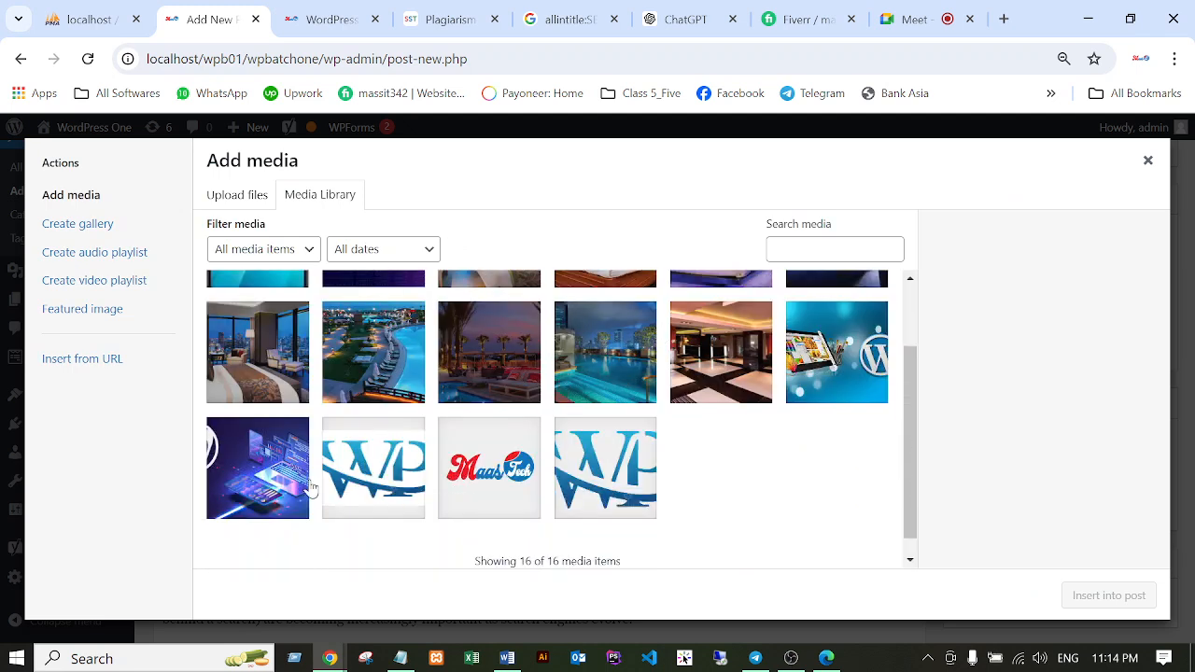
pyautogui.click(264, 471)
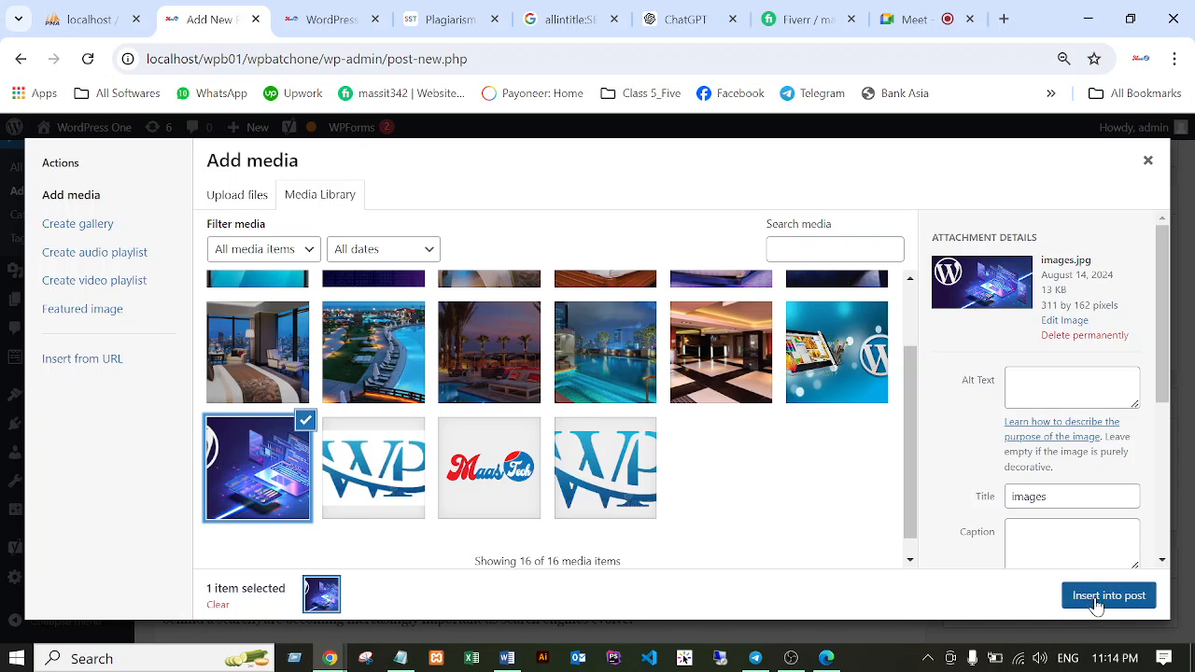
pyautogui.scroll(-1, 1065, 439)
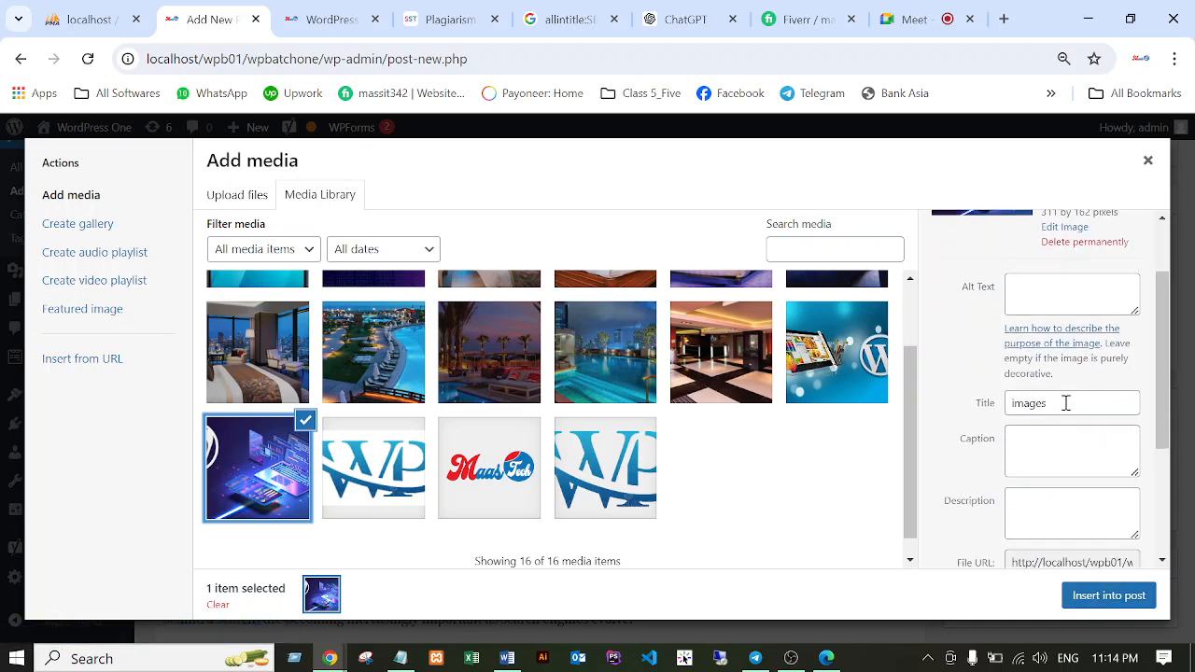
pyautogui.scroll(1, 579, 322)
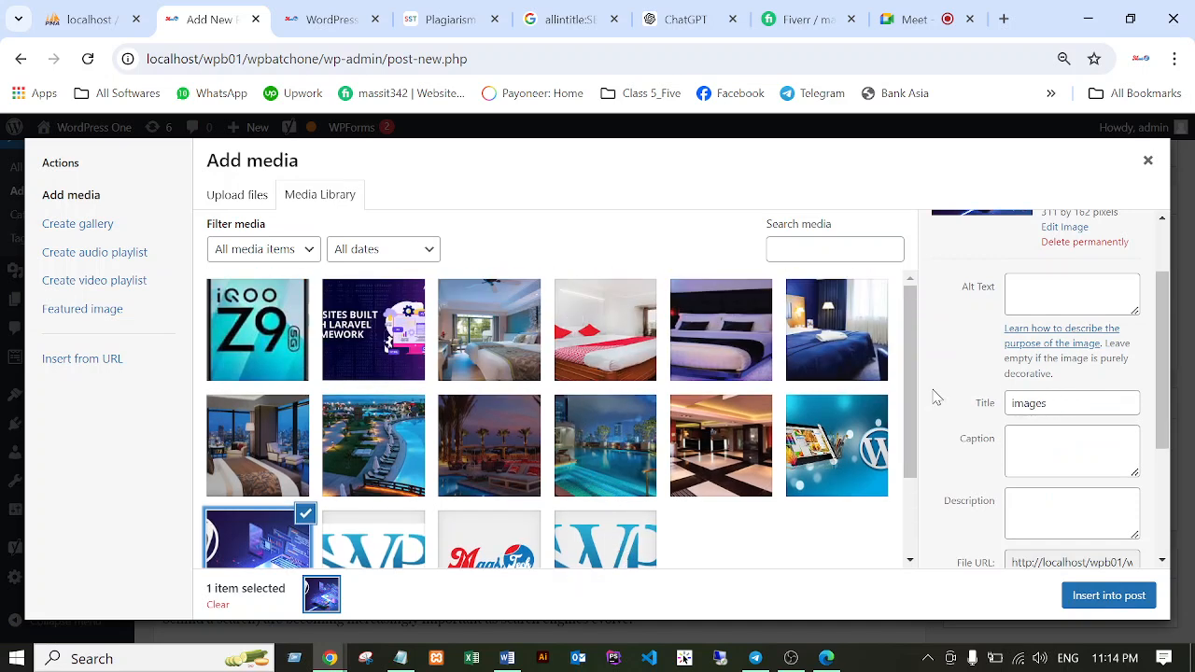
pyautogui.click(1147, 162)
# Copy the post title "SEO in 2024: What It Is and Why It Matters?" and use it as the title of images.jpg in the media library.
pyautogui.scroll(5, 354, 410)
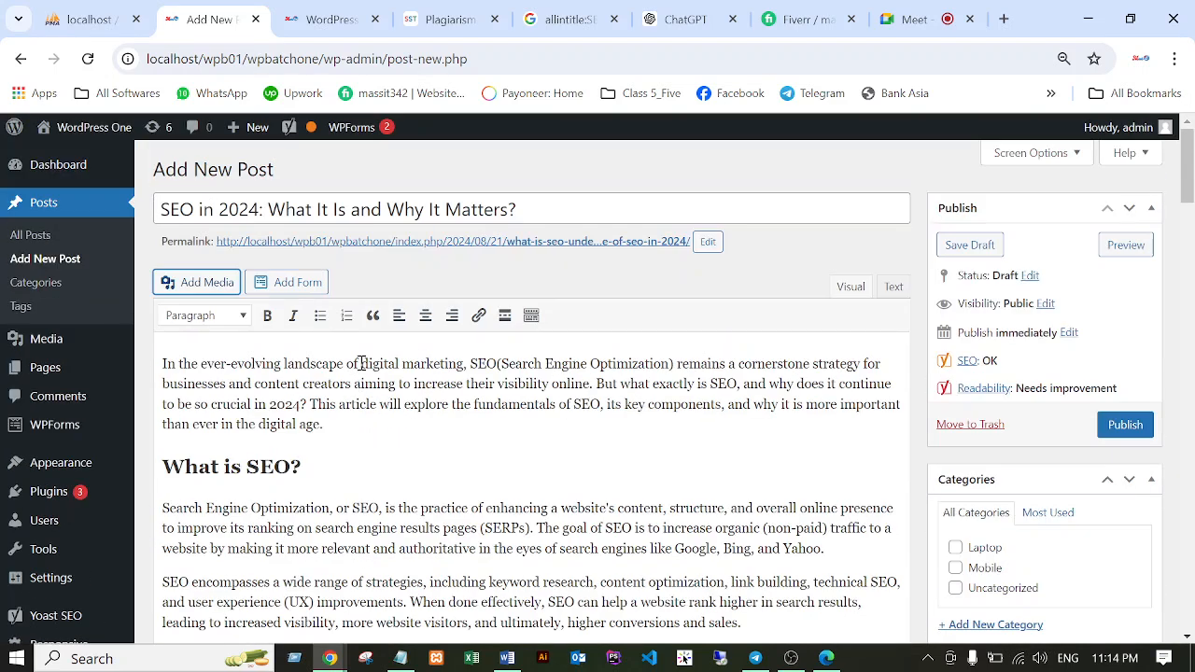
pyautogui.moveTo(520, 213); pyautogui.dragTo(147, 215)
pyautogui.hotkey('ctrl', 'c')
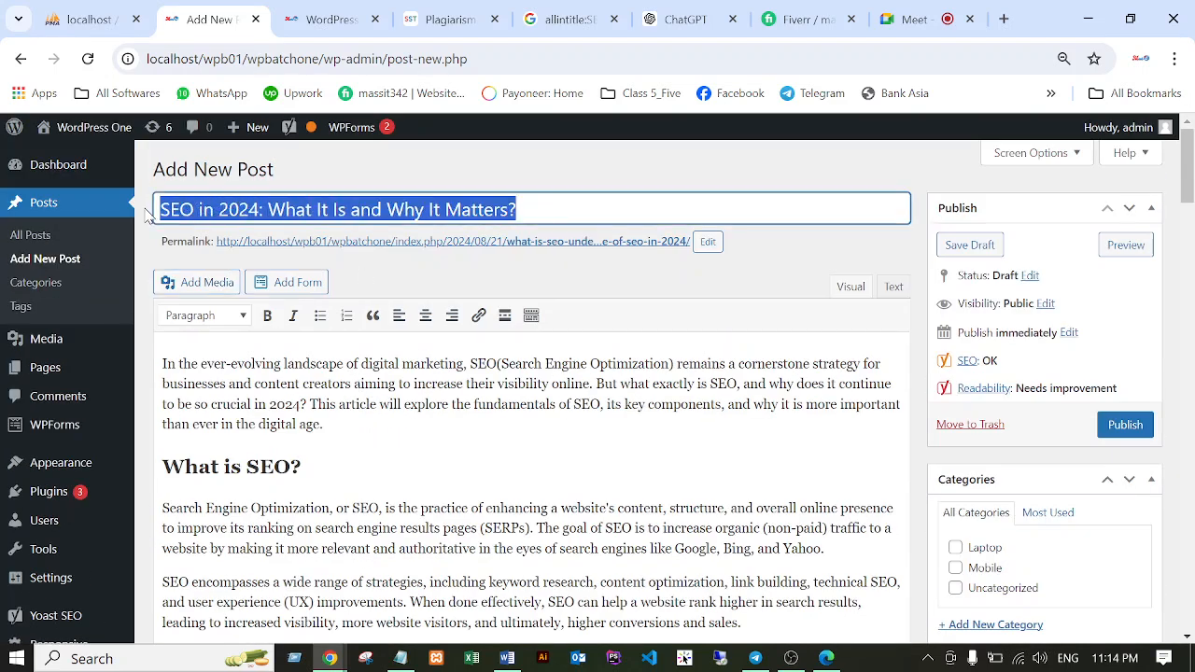
pyautogui.scroll(-2, 1023, 524)
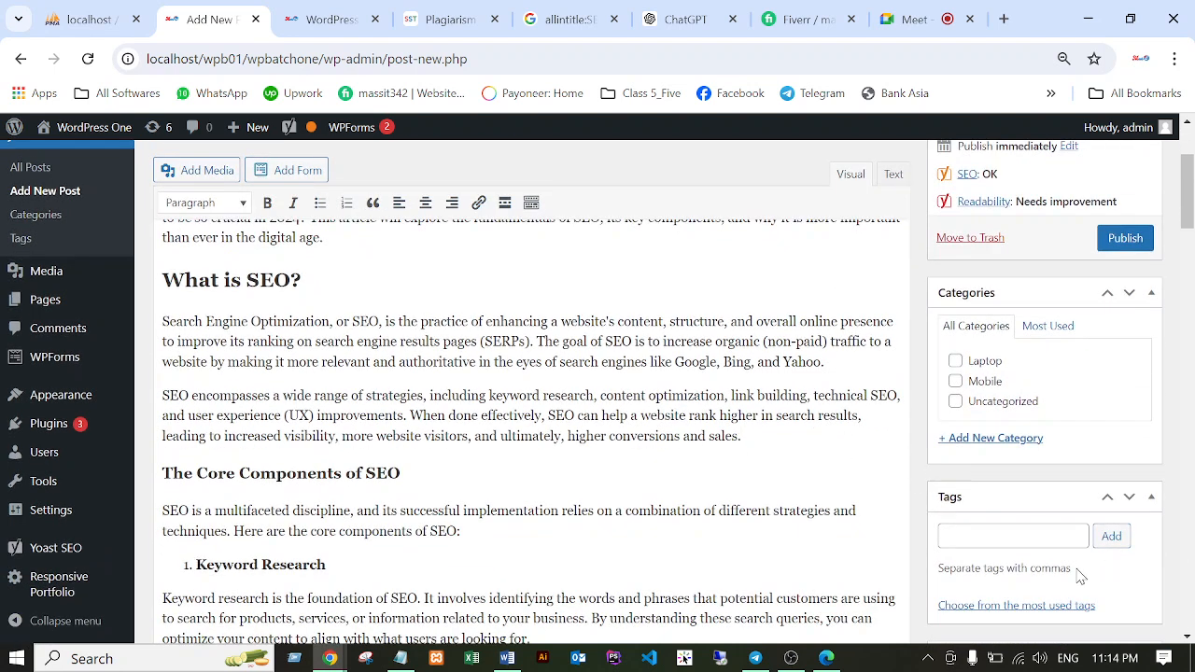
pyautogui.click(204, 169)
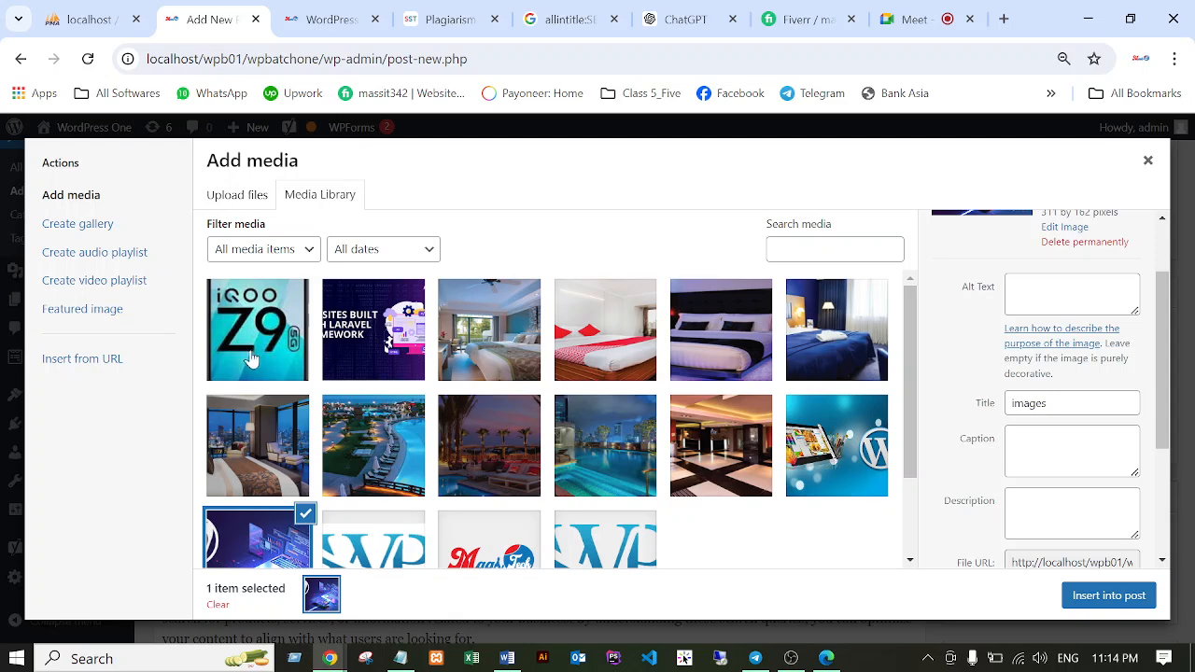
pyautogui.click(252, 535)
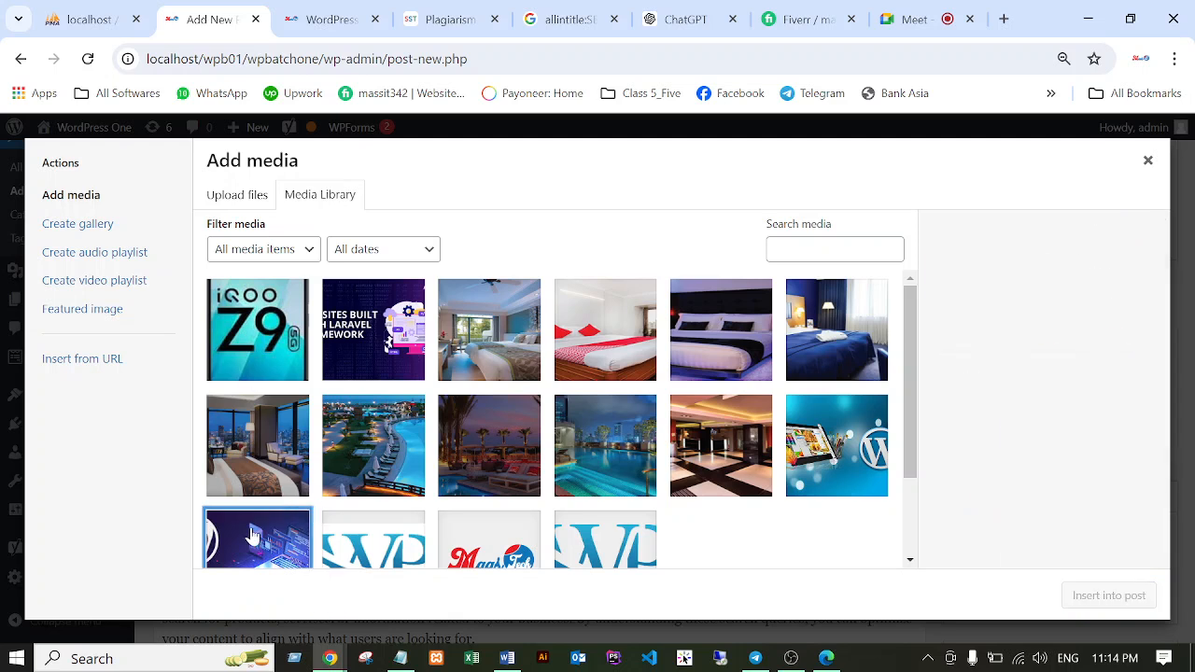
pyautogui.click(252, 535)
pyautogui.doubleClick(1074, 496)
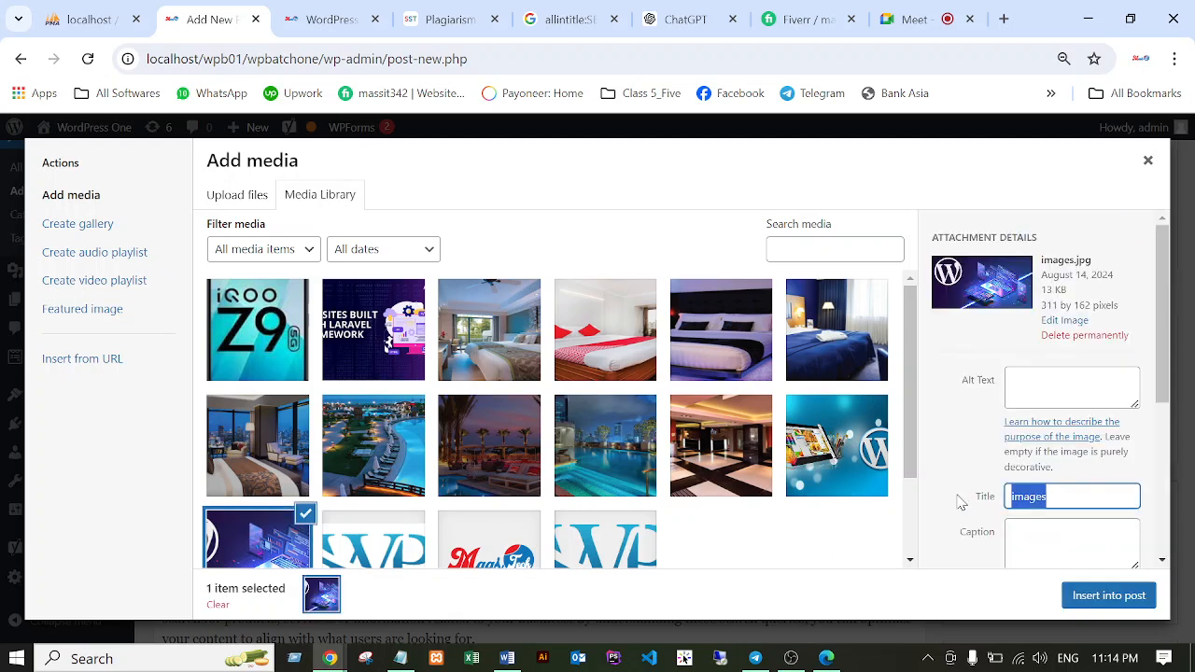
pyautogui.press('BackSpace')
pyautogui.hotkey('ctrl', 'v')
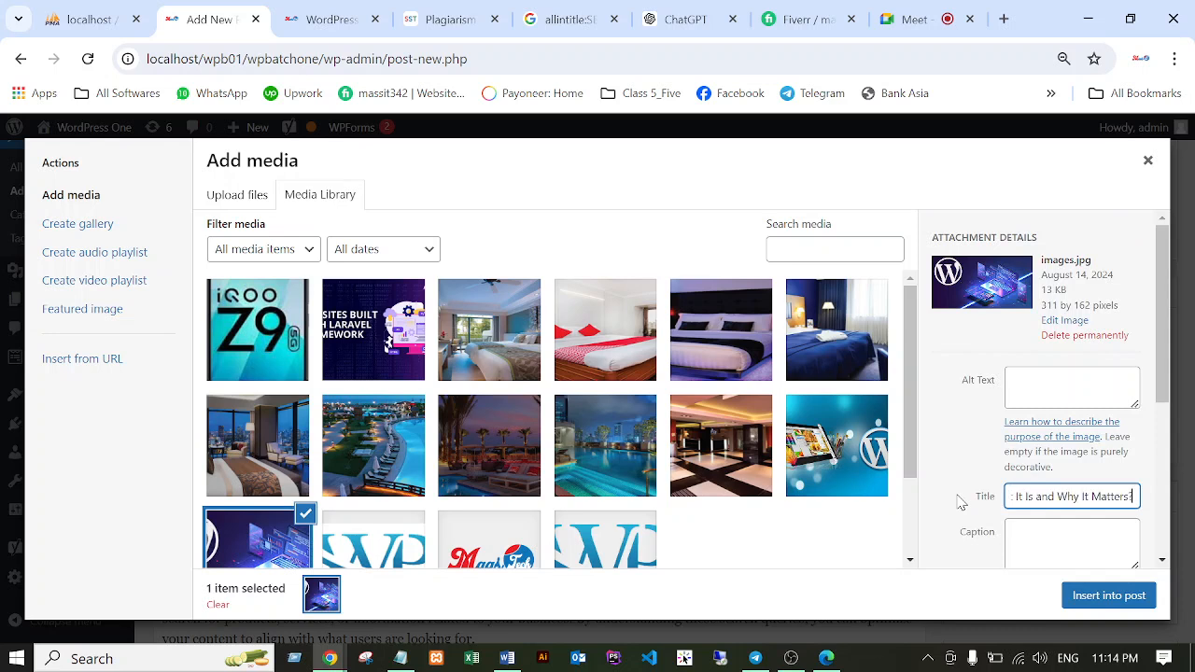
# Set the description of images.jpg to "SEO in 2024: What It Is and Why It Matters?".
pyautogui.scroll(-1, 1056, 432)
pyautogui.scroll(-1, 1056, 432)
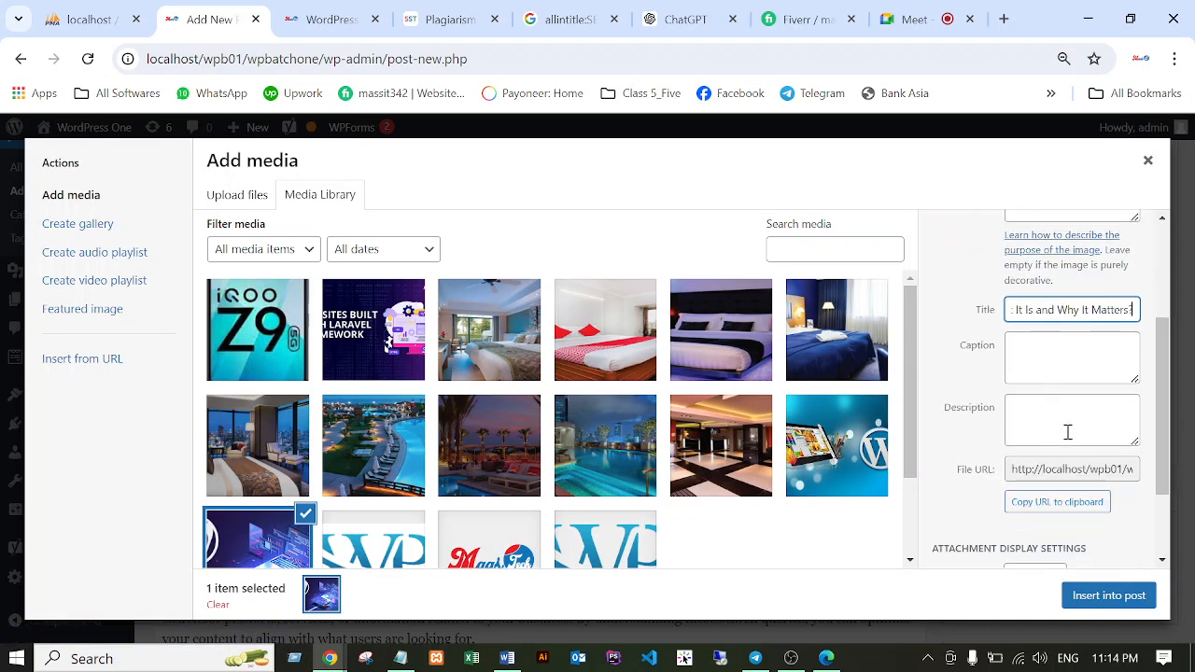
pyautogui.click(1058, 420)
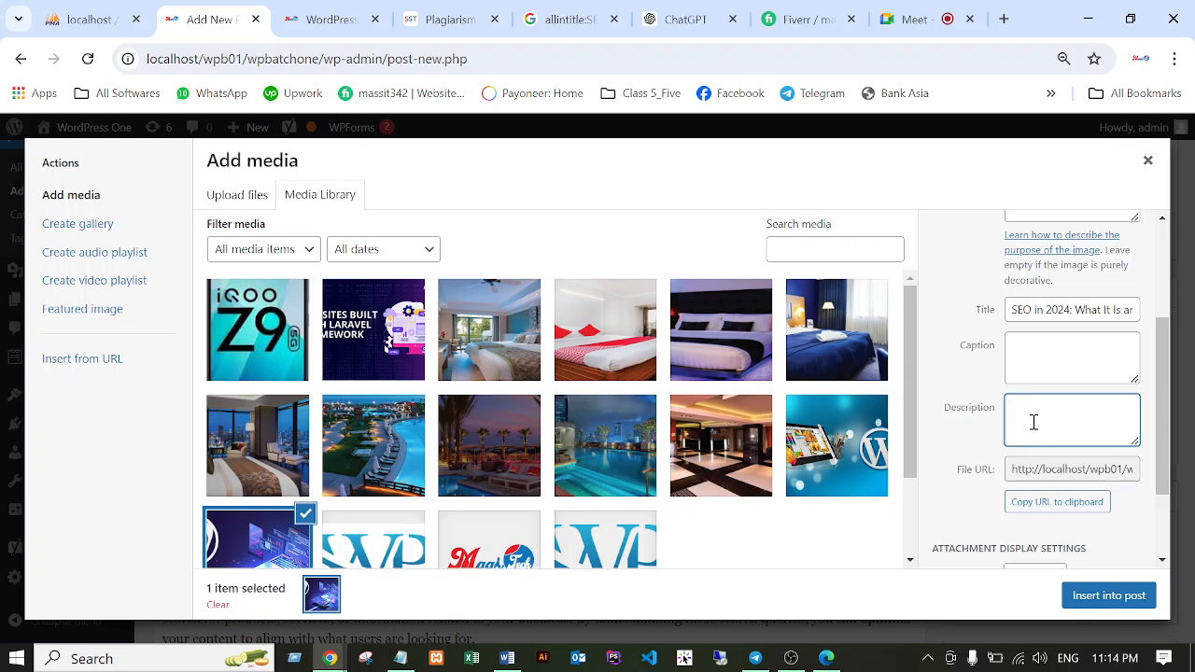
pyautogui.hotkey('ctrl', 'v')
# Review the attachment details of images.jpg and insert it into the post above "The Core Components of SEO" heading.
pyautogui.moveTo(1014, 309); pyautogui.dragTo(1171, 318)
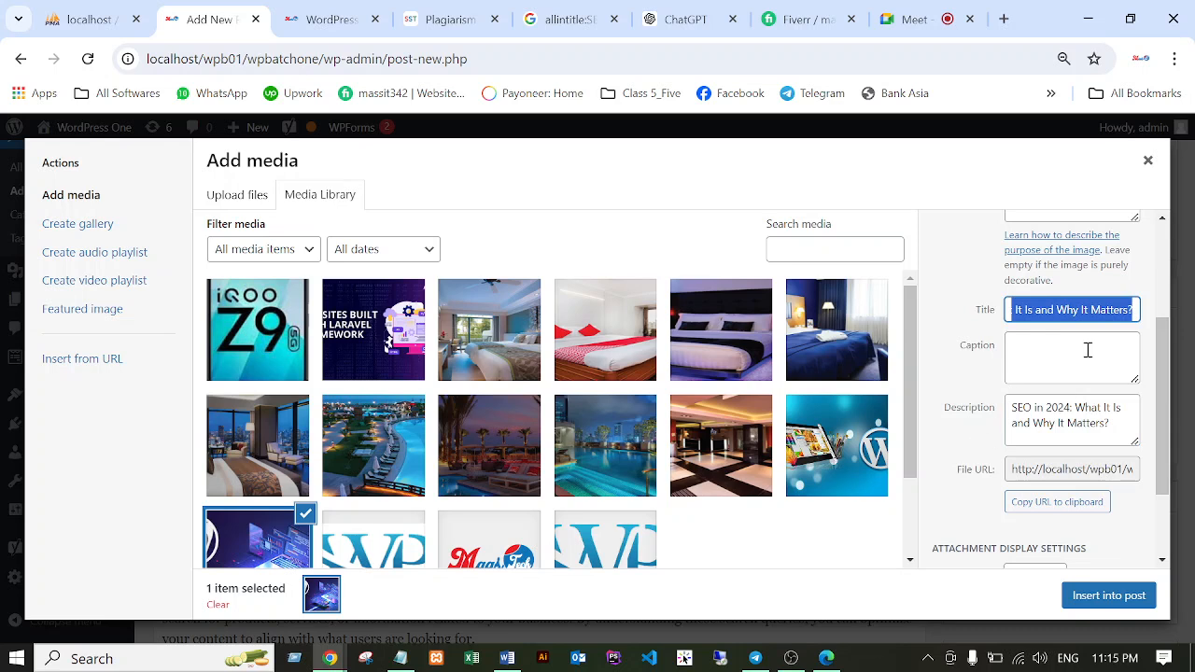
pyautogui.scroll(2, 1089, 350)
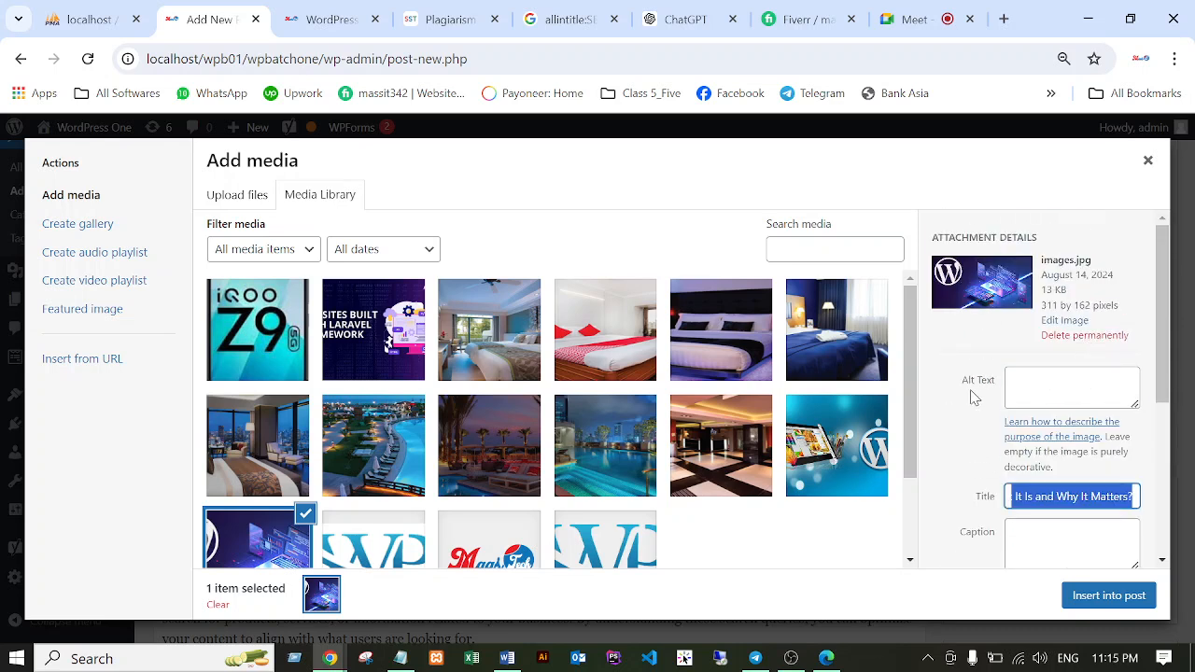
pyautogui.scroll(-2, 1053, 549)
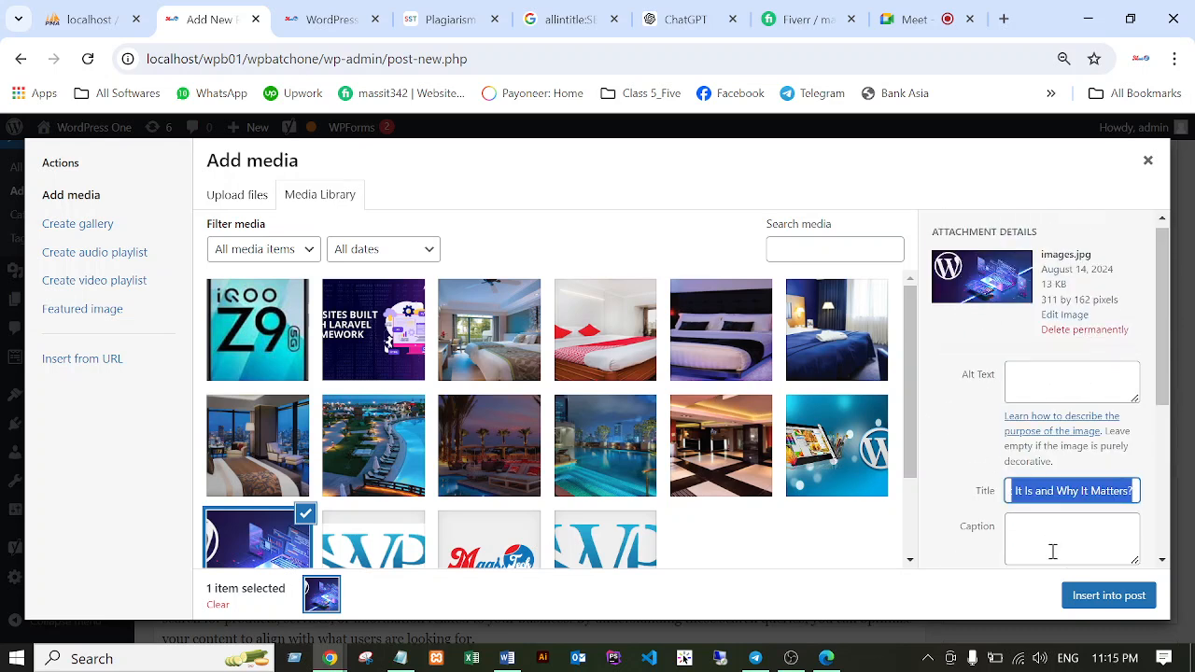
pyautogui.click(1089, 602)
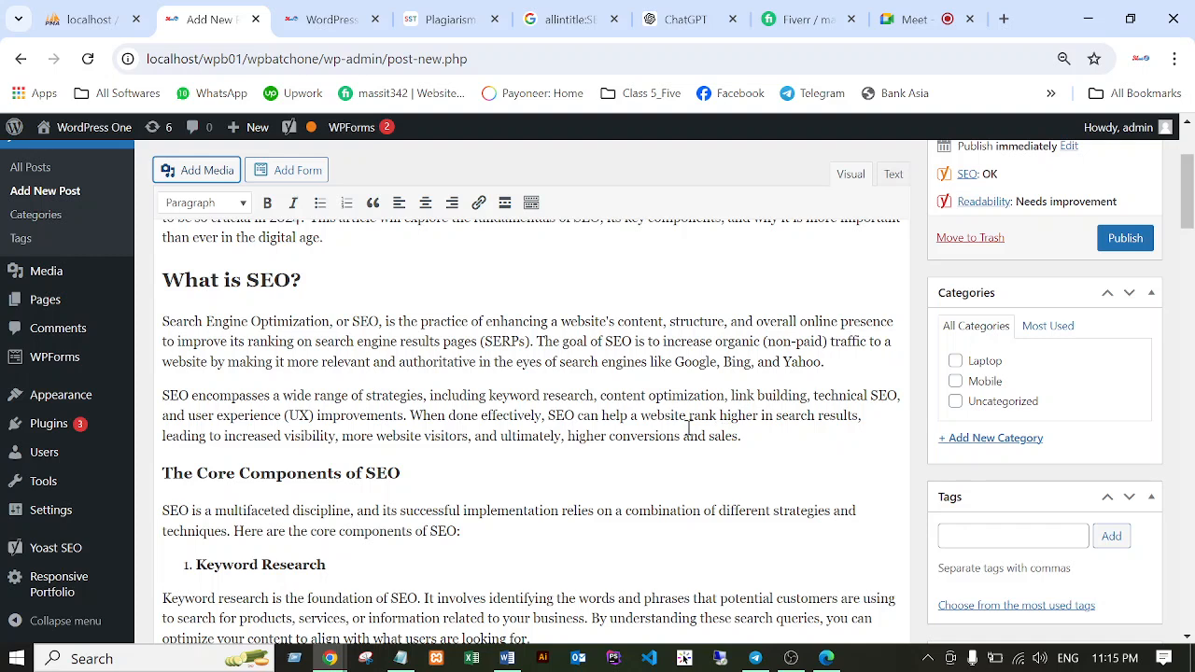
# Resize the inserted image to a custom size with a width of 720 pixels and center-align it.
pyautogui.scroll(-1, 545, 448)
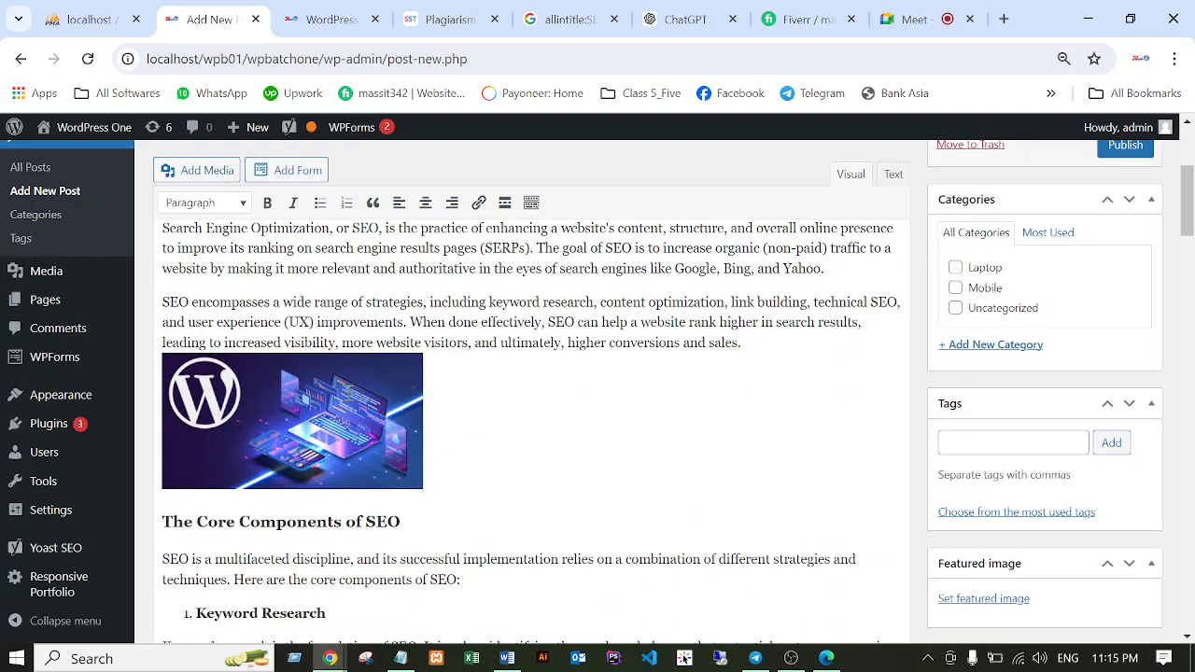
pyautogui.click(297, 398)
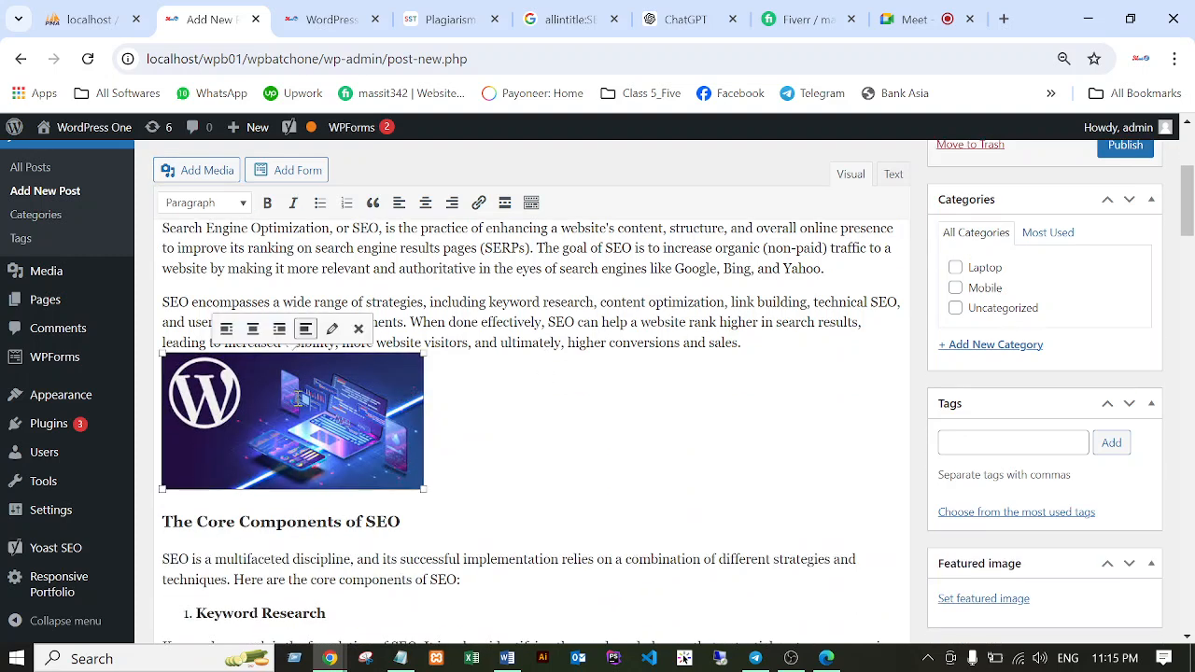
pyautogui.click(332, 334)
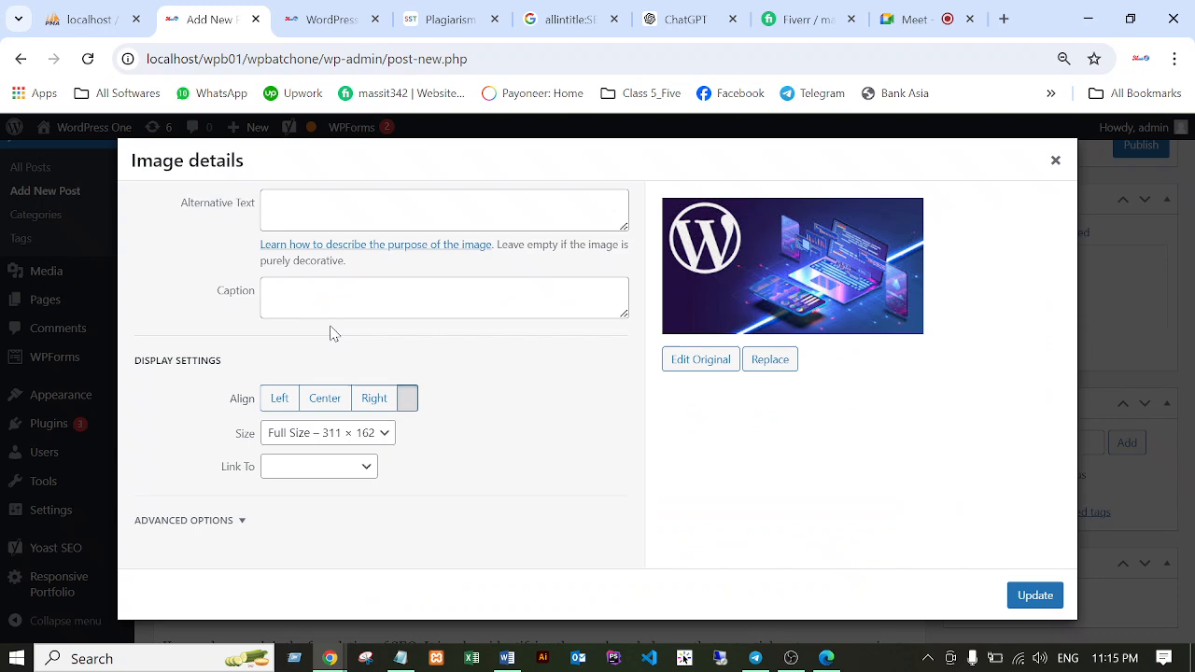
pyautogui.click(387, 439)
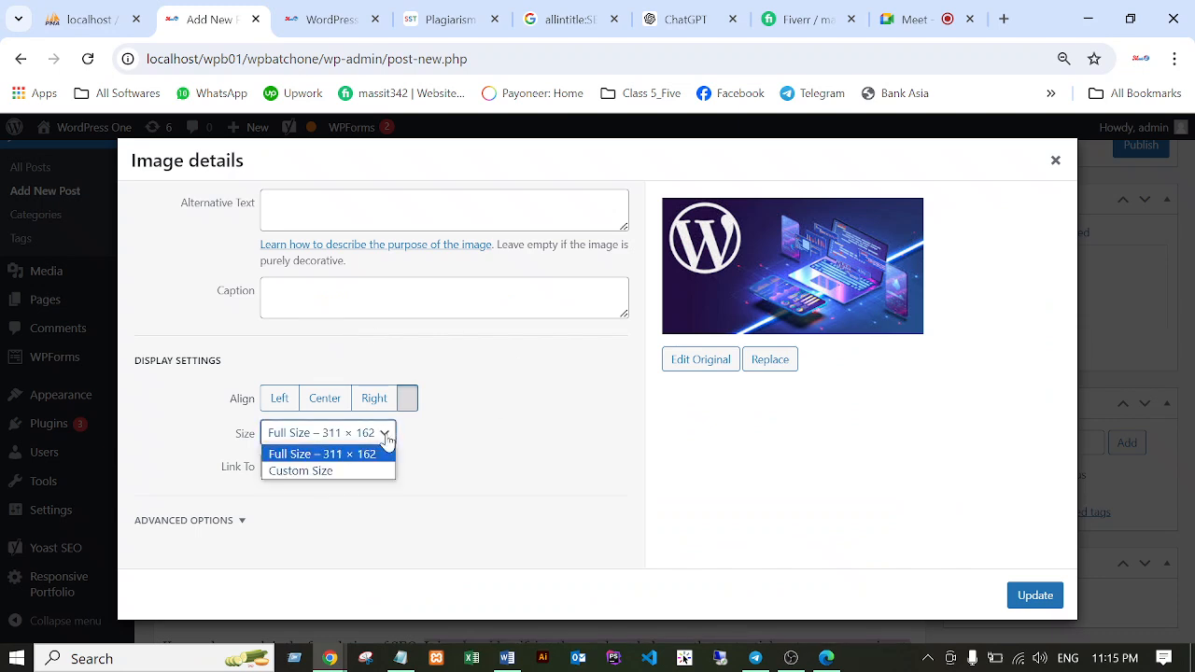
pyautogui.click(301, 472)
pyautogui.click(280, 481)
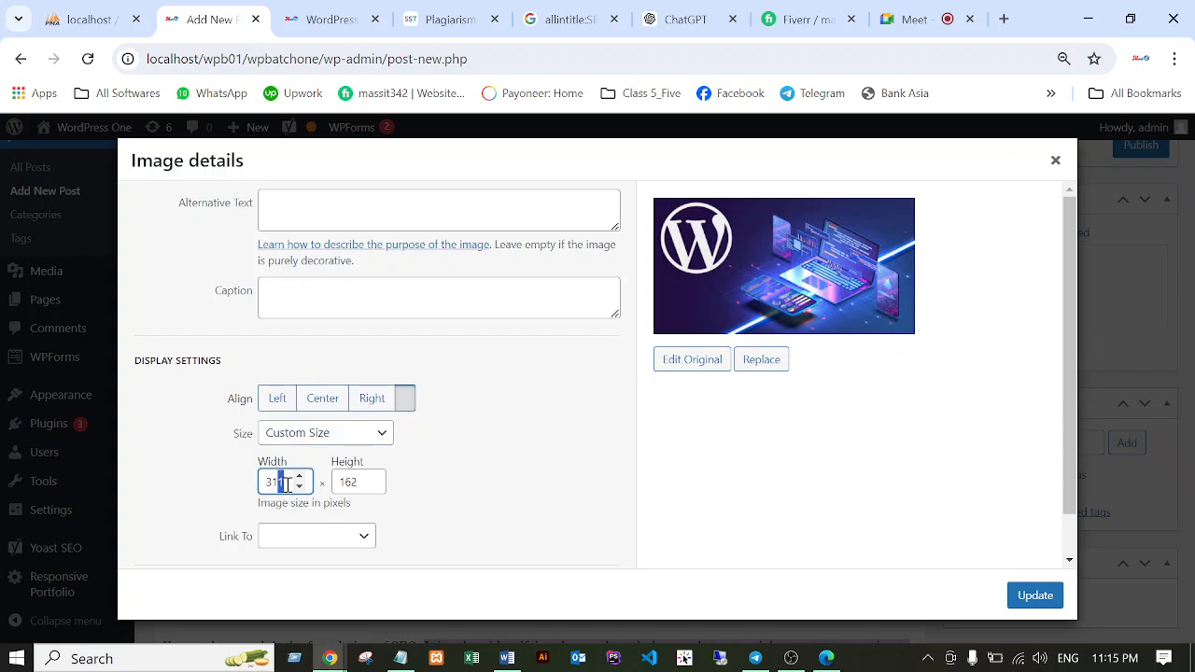
pyautogui.moveTo(296, 480); pyautogui.dragTo(252, 481)
pyautogui.write('720')
pyautogui.click(454, 519)
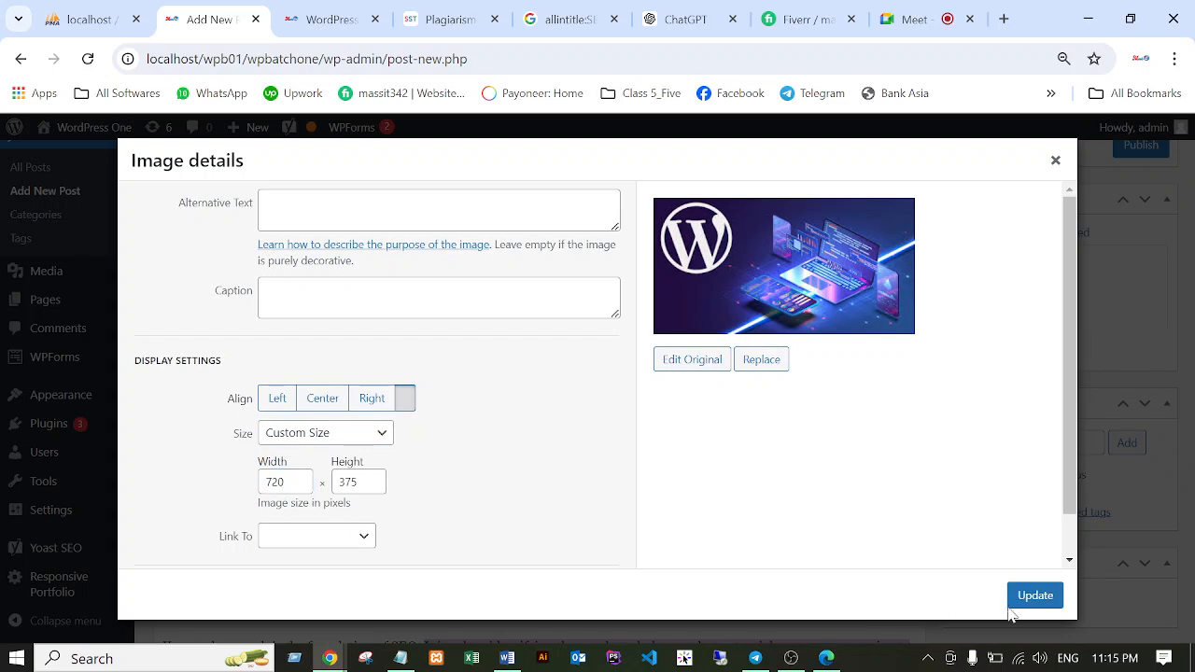
pyautogui.click(1037, 598)
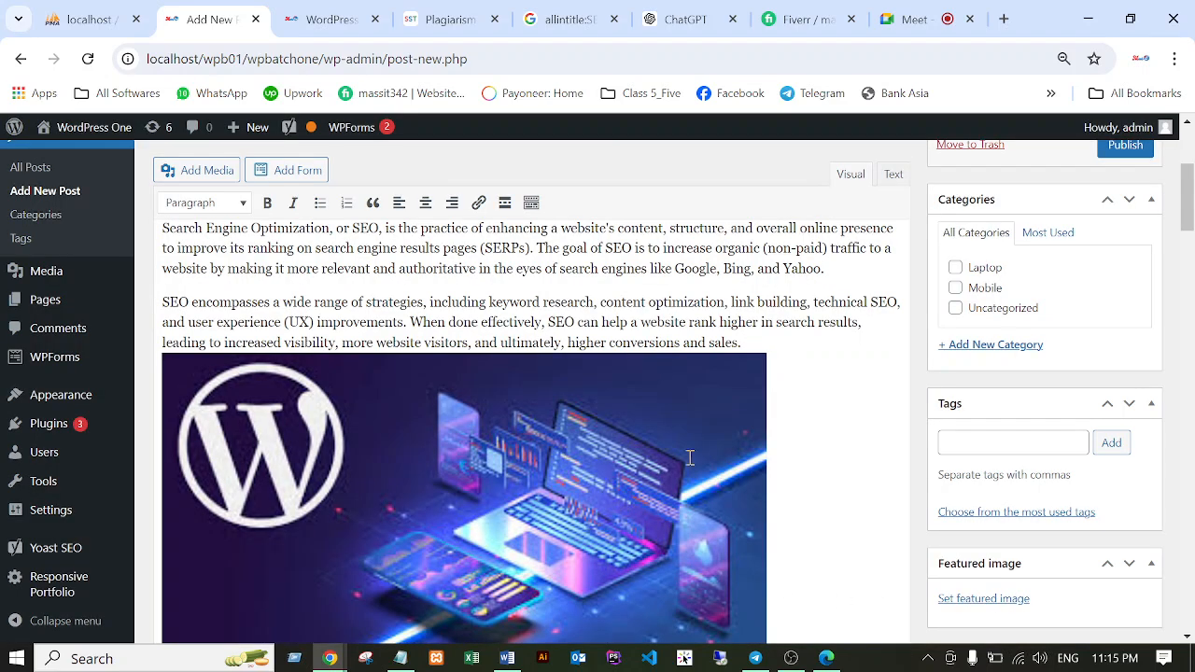
pyautogui.click(564, 454)
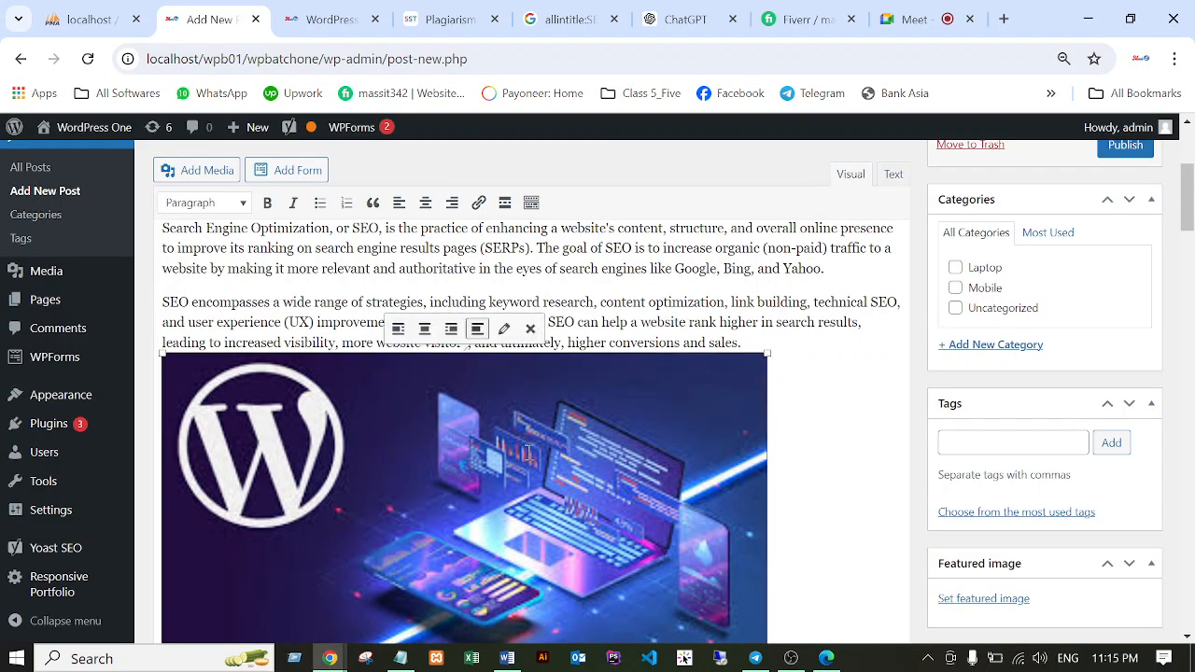
pyautogui.click(425, 328)
# Set the "Websites Built with Laravel Framework" picture from the media library as the post's featured image.
pyautogui.scroll(-5, 709, 490)
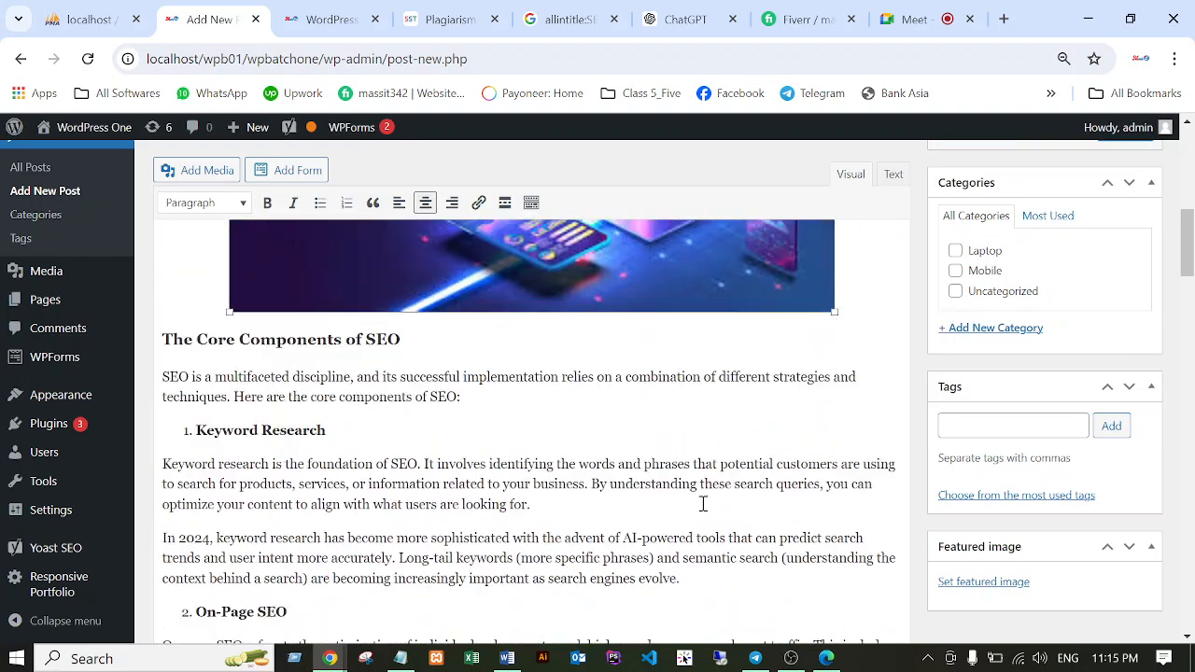
pyautogui.scroll(-5, 703, 504)
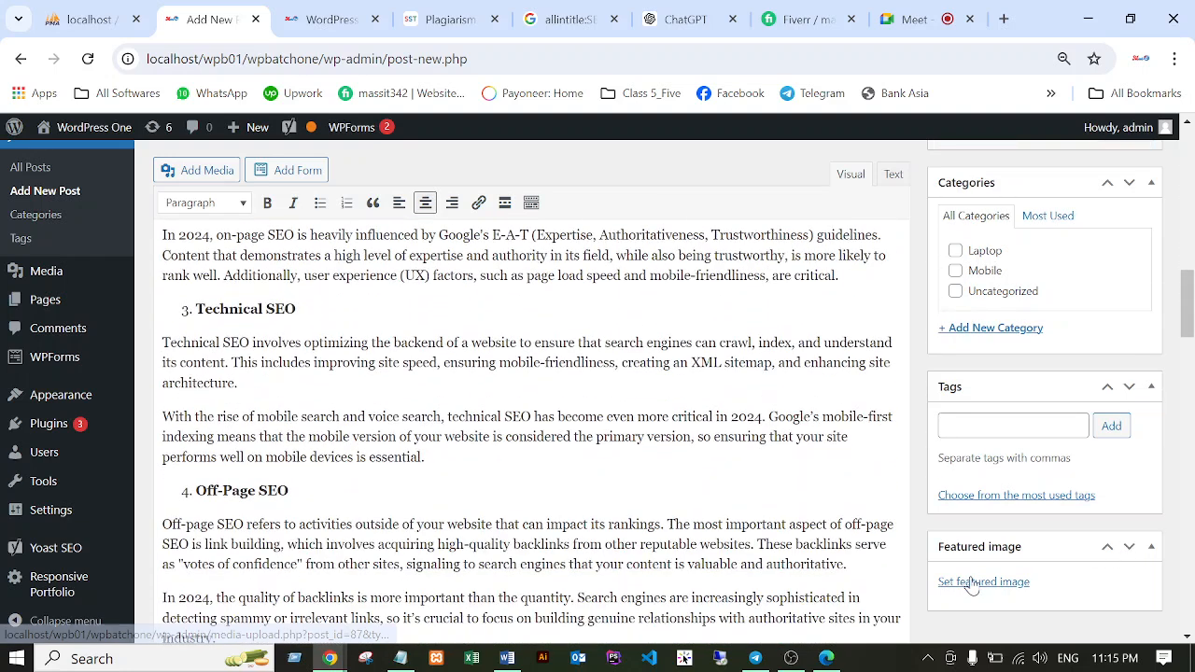
pyautogui.click(970, 583)
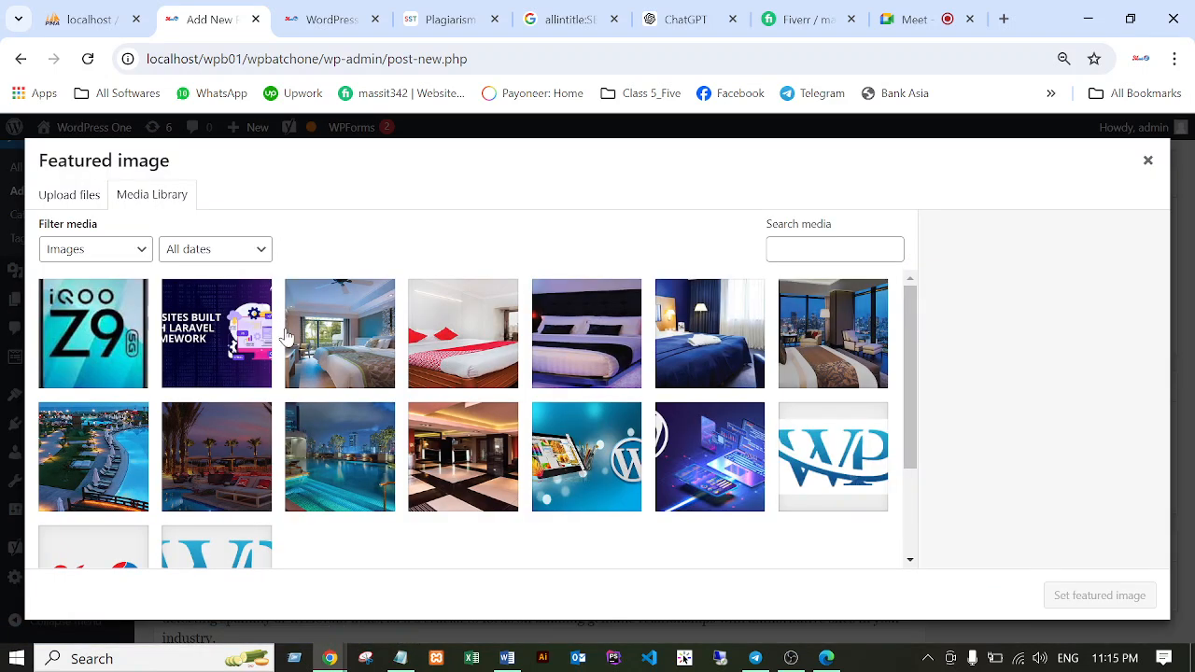
pyautogui.click(236, 338)
pyautogui.click(1100, 596)
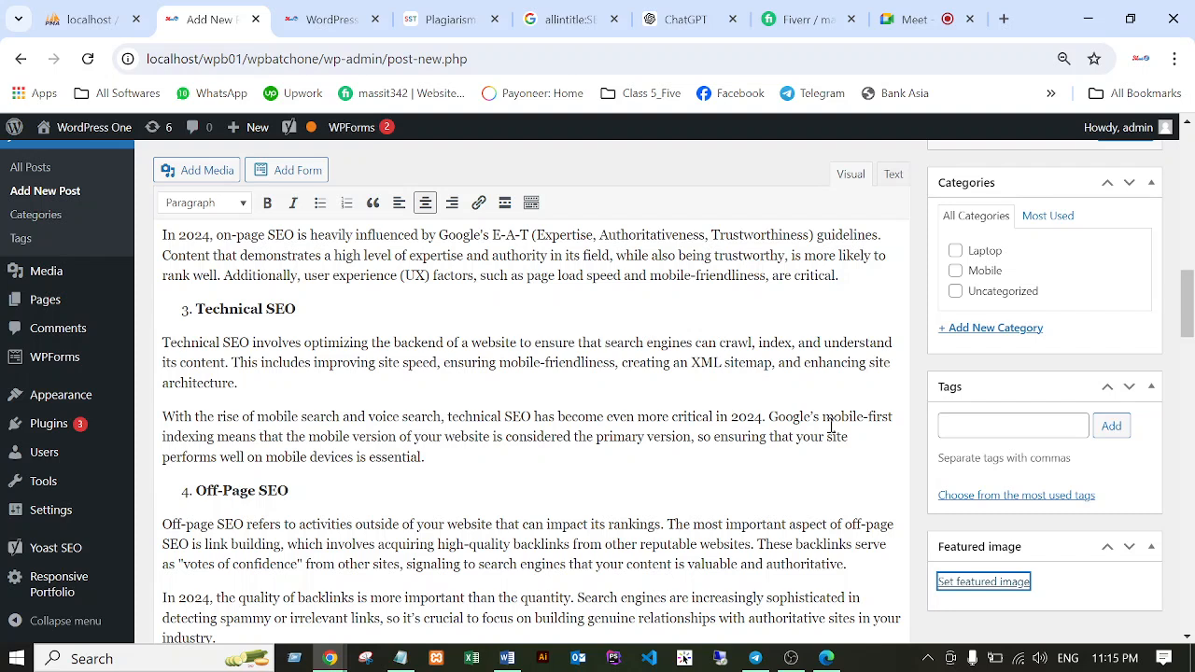
# Assign the post to the Laptop and Mobile categories.
pyautogui.scroll(-1, 840, 422)
pyautogui.scroll(3, 1131, 392)
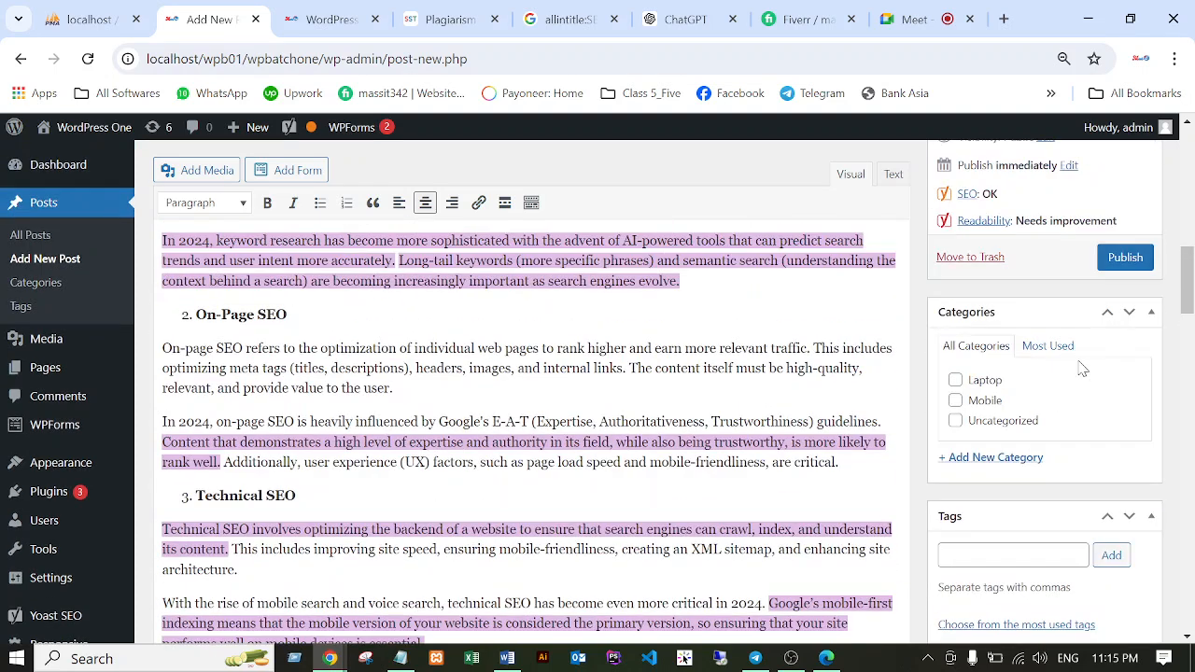
pyautogui.scroll(2, 1081, 369)
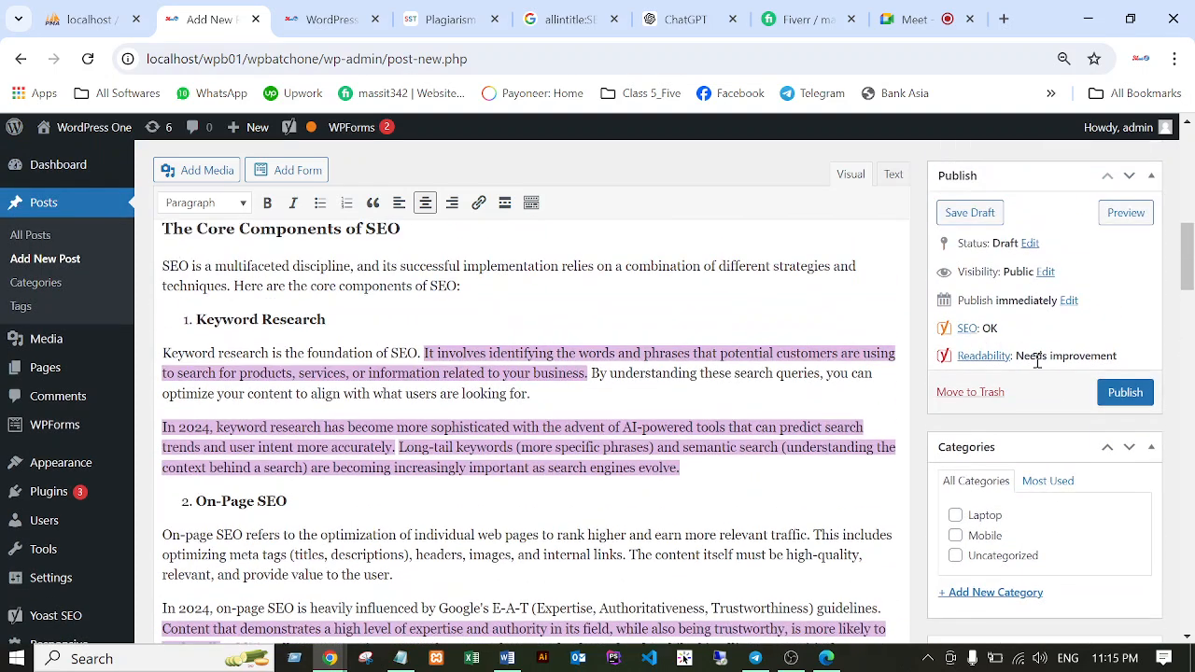
pyautogui.scroll(-3, 1034, 362)
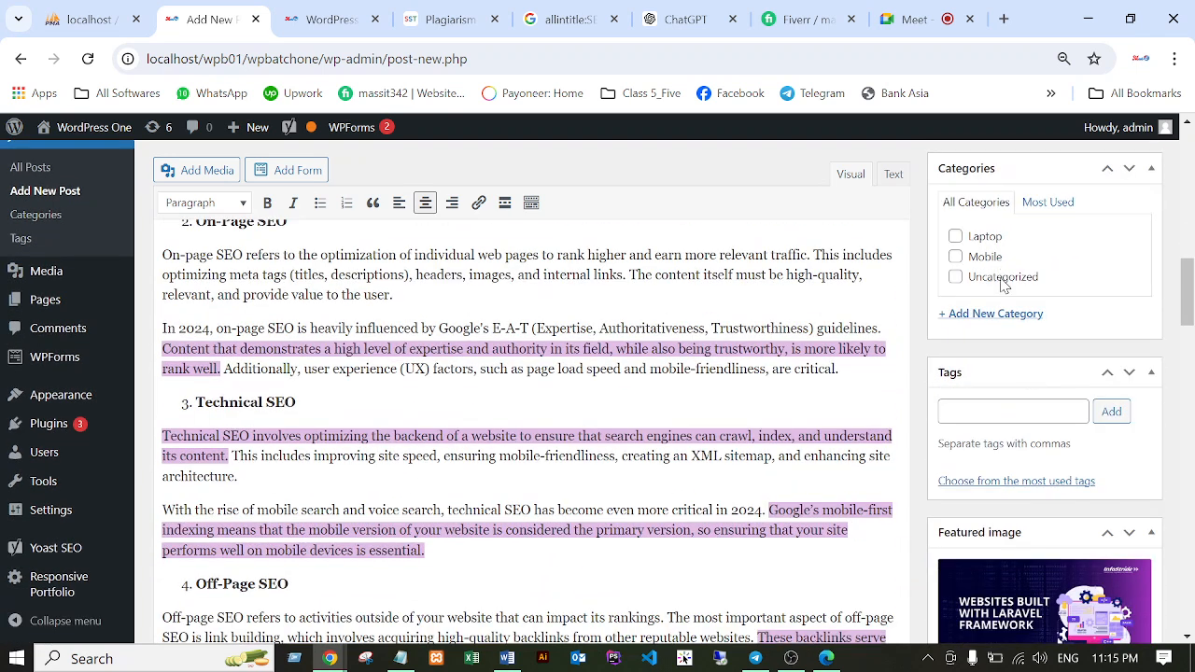
pyautogui.scroll(1, 1016, 464)
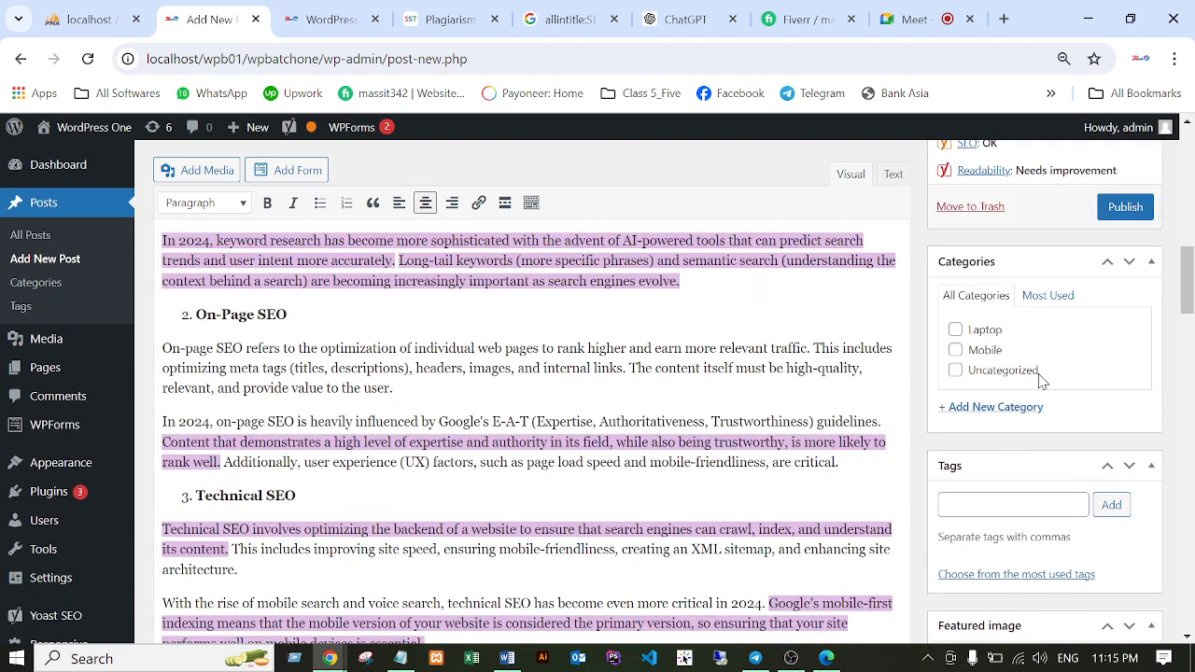
pyautogui.click(954, 330)
pyautogui.click(955, 350)
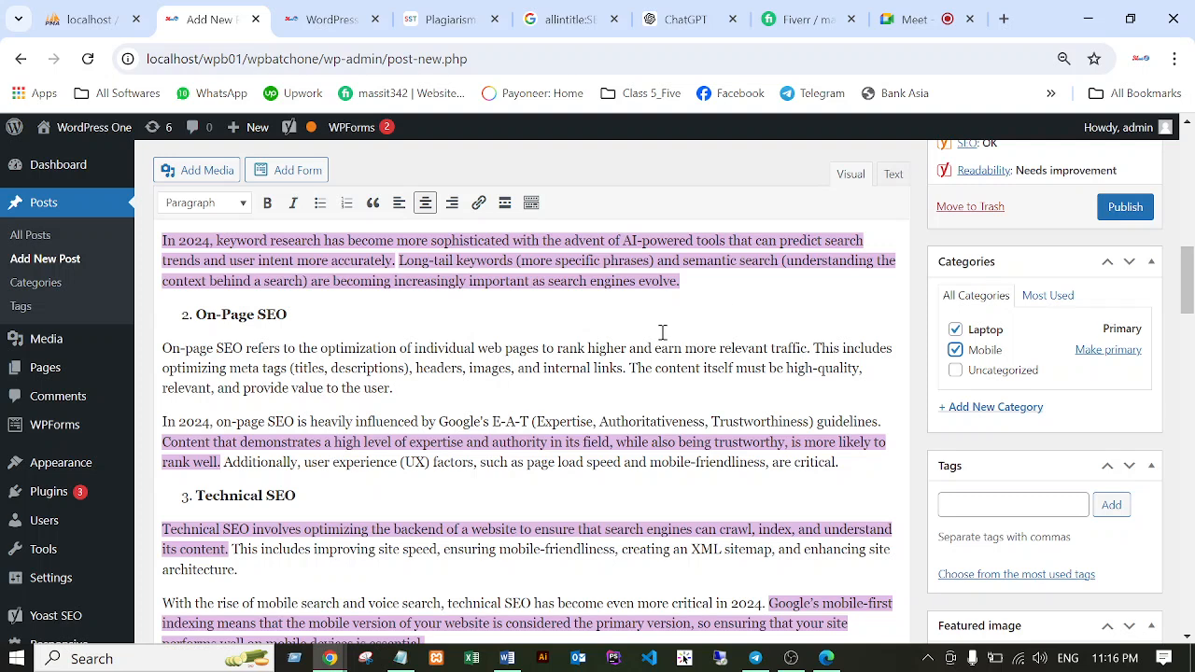
pyautogui.scroll(-2, 877, 415)
pyautogui.scroll(-2, 882, 428)
pyautogui.scroll(4, 507, 431)
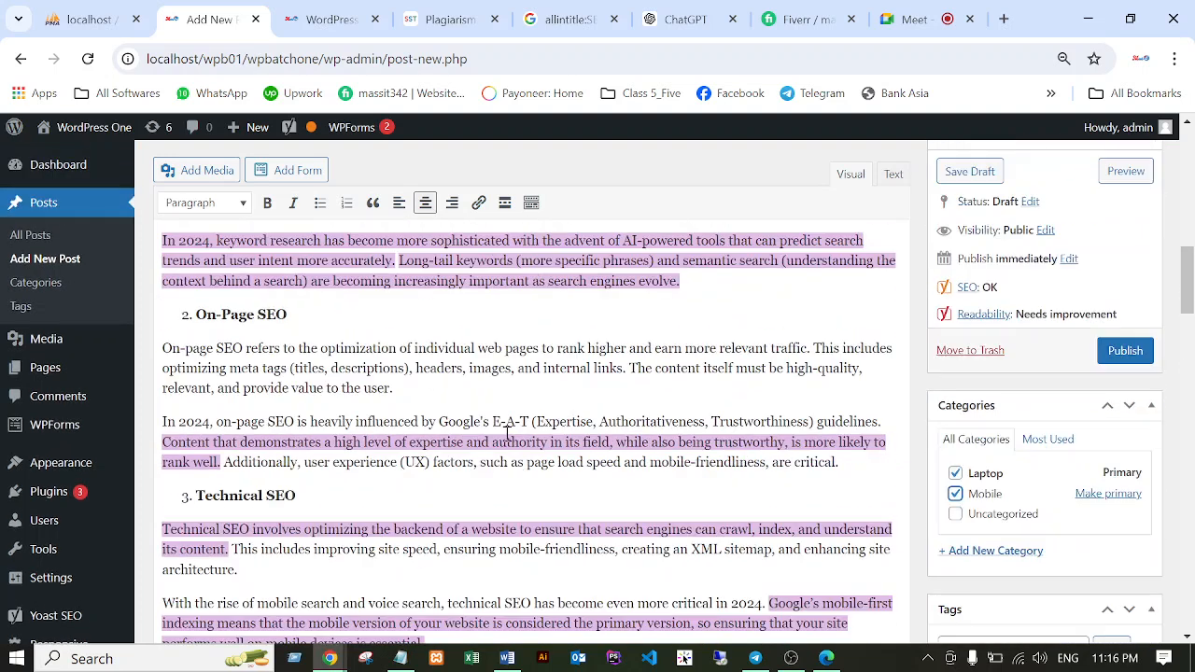
pyautogui.scroll(-2, 467, 427)
pyautogui.scroll(2, 467, 429)
pyautogui.click(482, 482)
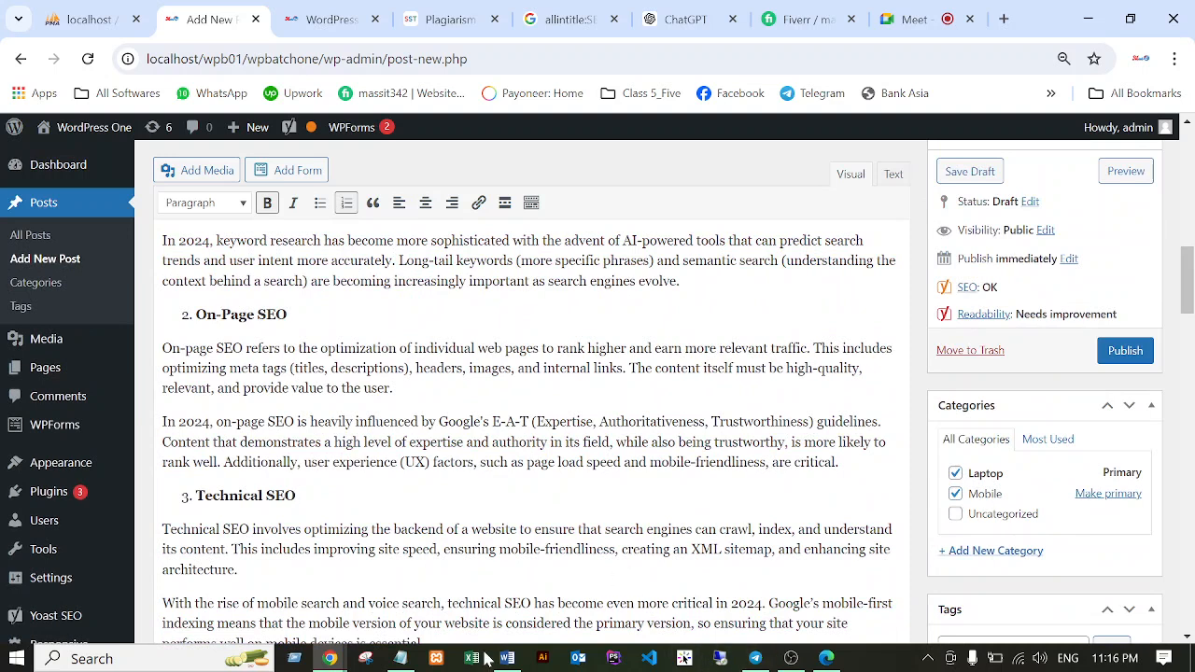
# Switch to Notepad, review the SEO checklist of title, meta description, keyword, image, link, density and heading requirements, and return to the post in Chrome.
pyautogui.click(395, 658)
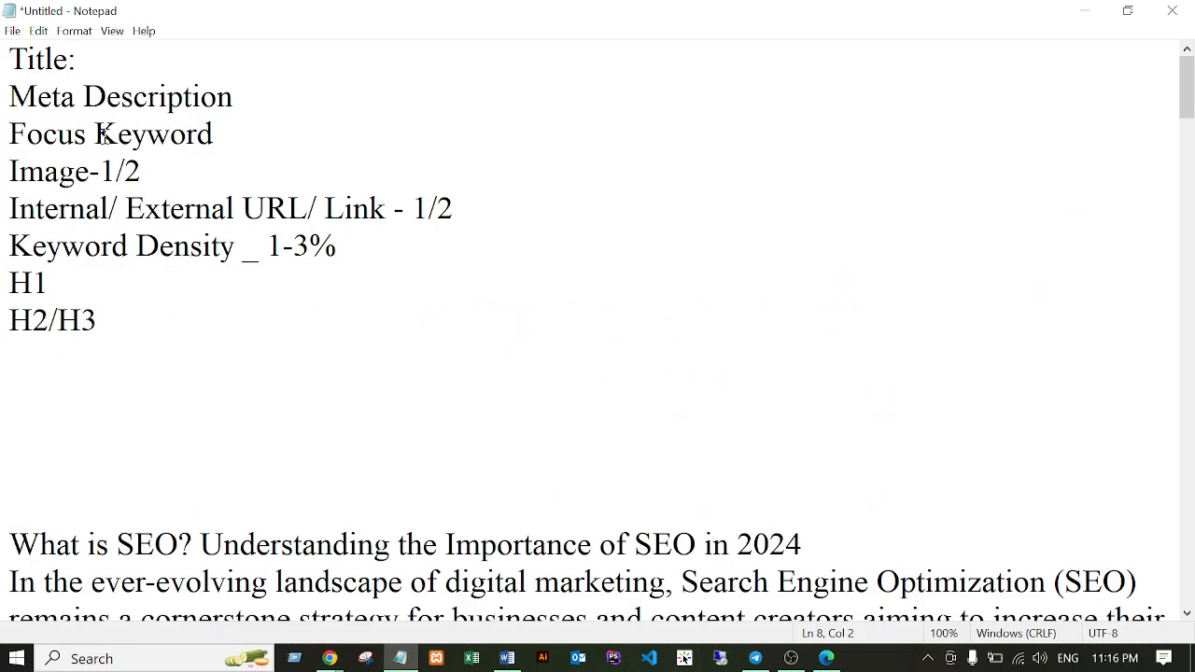
pyautogui.moveTo(11, 60); pyautogui.dragTo(90, 62)
pyautogui.moveTo(13, 97); pyautogui.dragTo(248, 101)
pyautogui.moveTo(11, 133); pyautogui.dragTo(278, 134)
pyautogui.moveTo(11, 170); pyautogui.dragTo(154, 169)
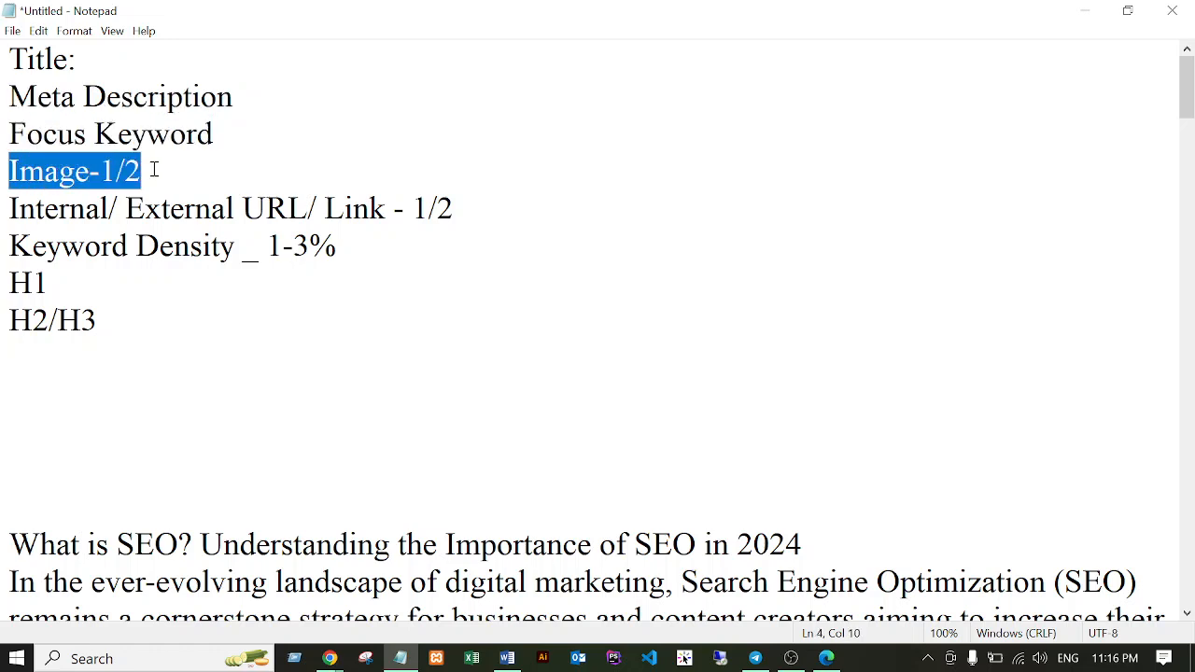
pyautogui.moveTo(11, 246); pyautogui.dragTo(346, 244)
pyautogui.click(347, 276)
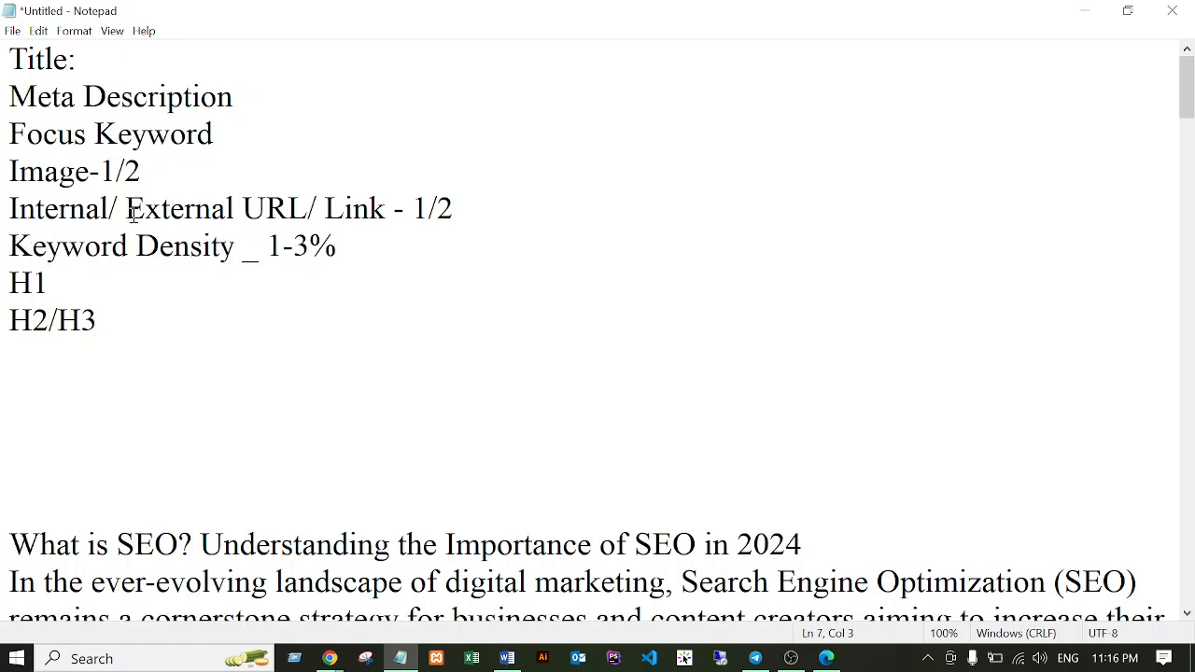
pyautogui.moveTo(11, 210); pyautogui.dragTo(469, 204)
pyautogui.click(457, 206)
pyautogui.moveTo(8, 282); pyautogui.dragTo(103, 306)
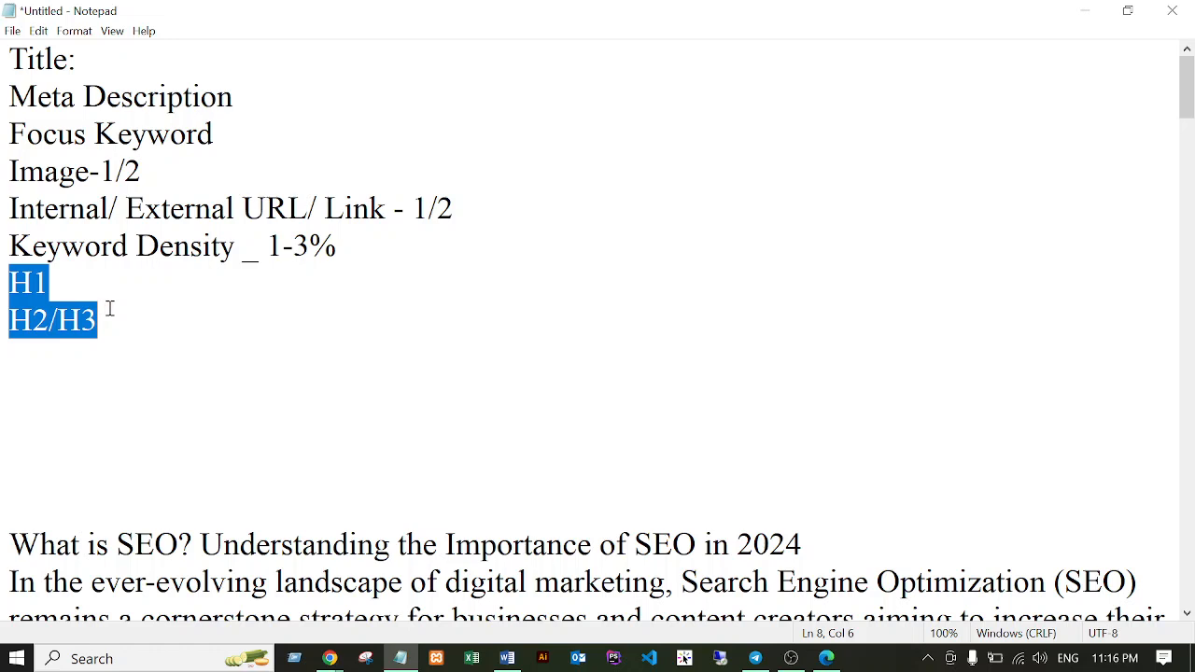
pyautogui.click(81, 318)
pyautogui.click(13, 206)
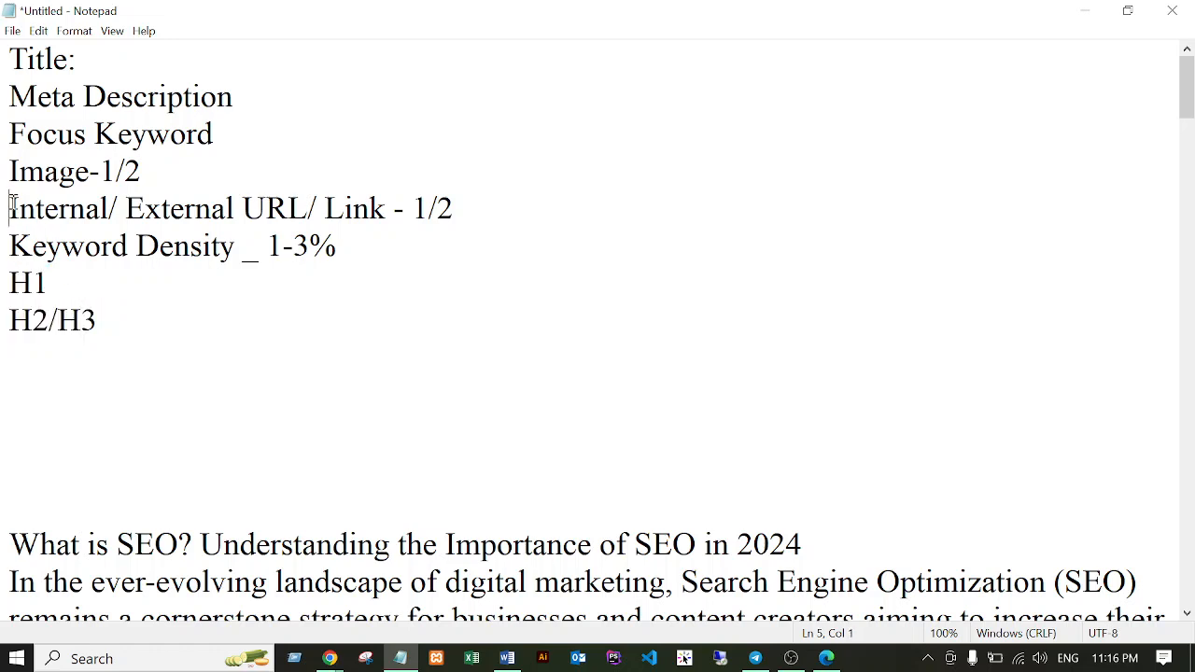
pyautogui.moveTo(13, 206); pyautogui.dragTo(364, 257)
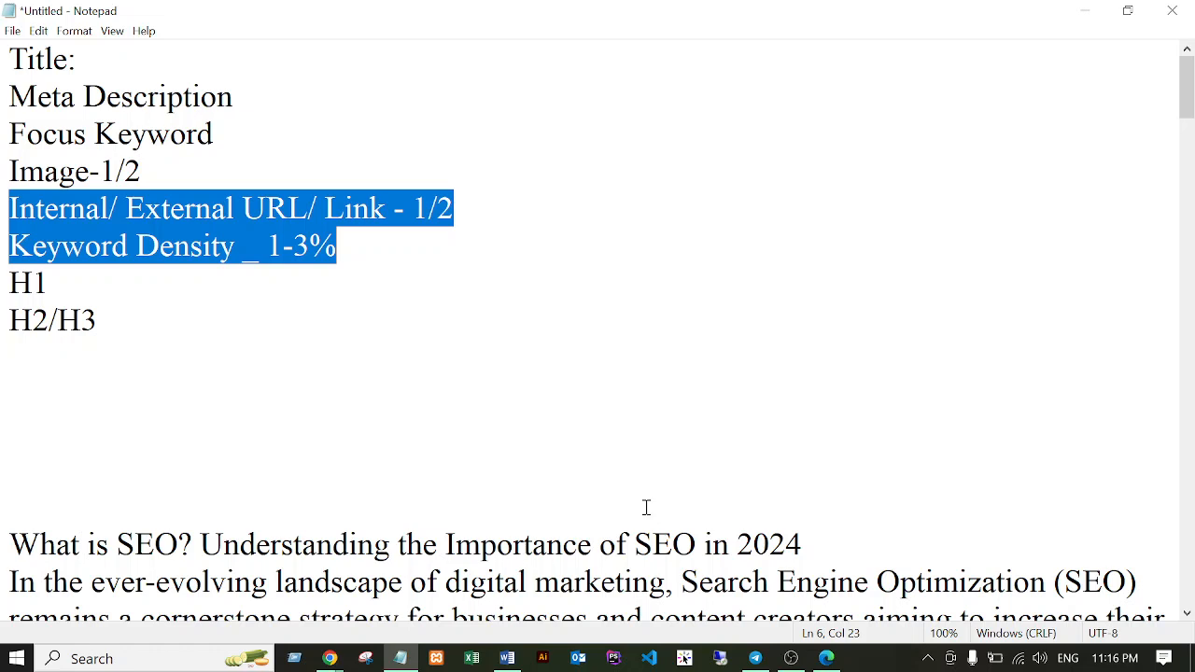
pyautogui.click(330, 658)
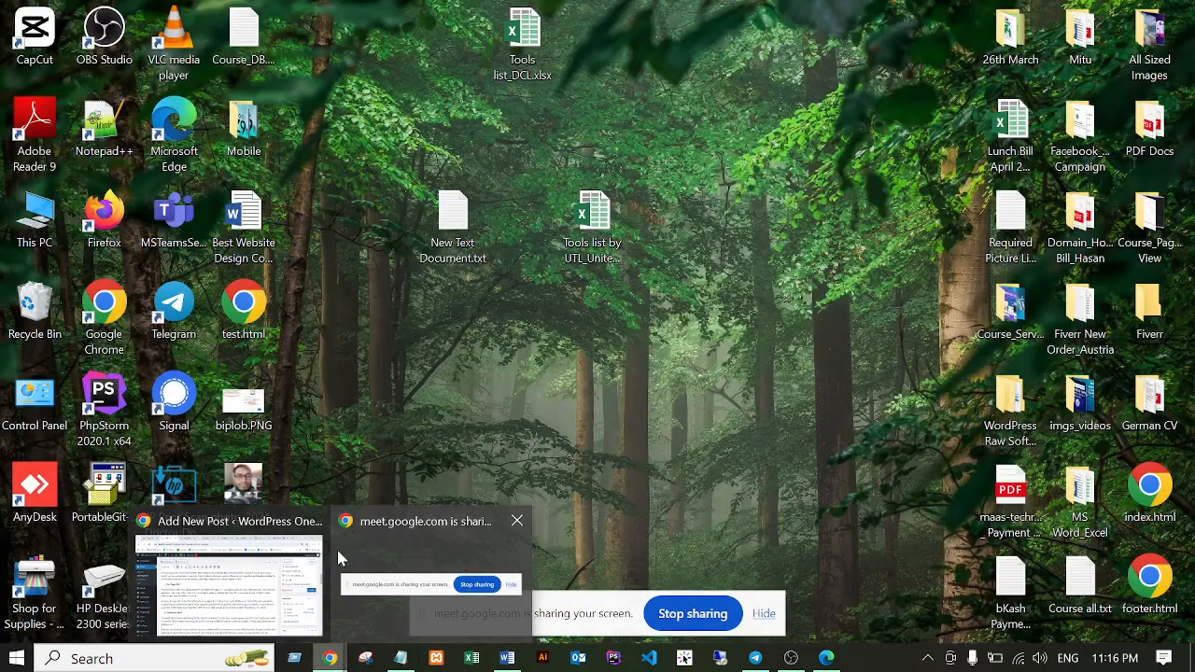
pyautogui.click(289, 588)
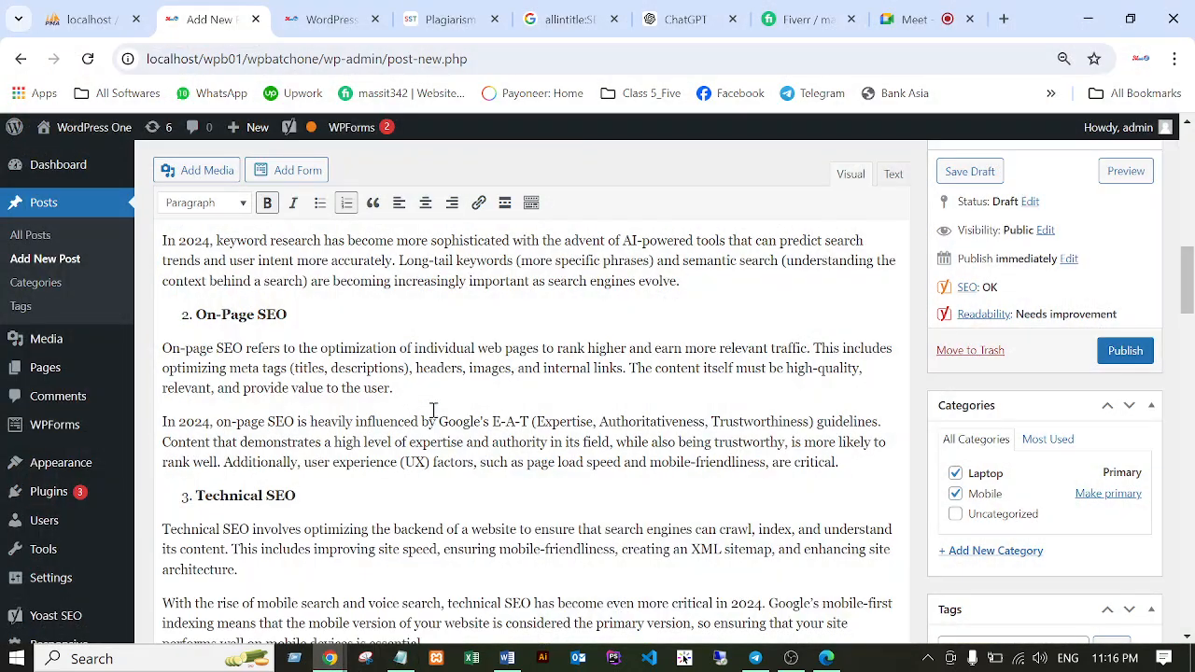
pyautogui.scroll(3, 430, 402)
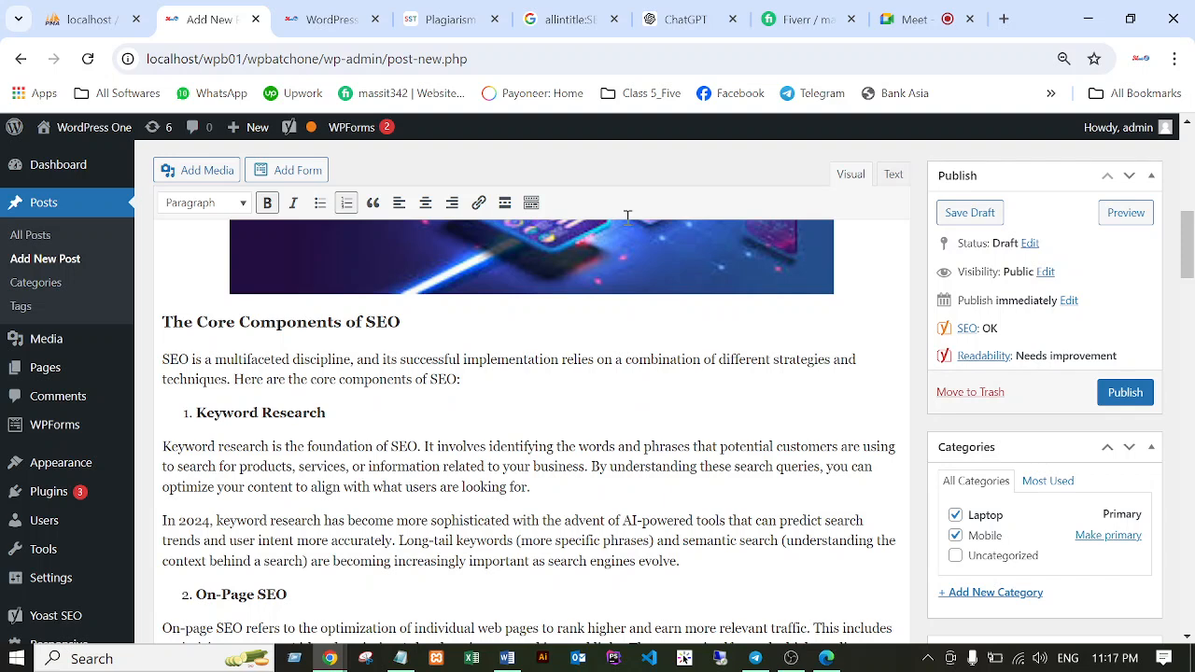
pyautogui.click(903, 20)
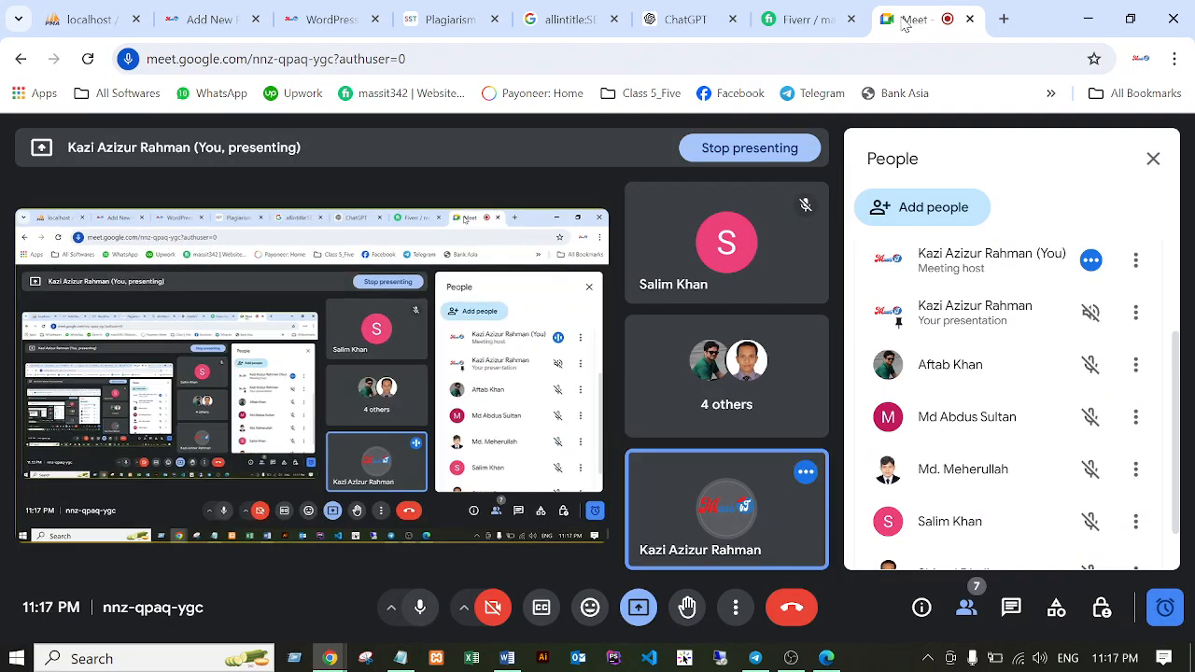
pyautogui.click(793, 662)
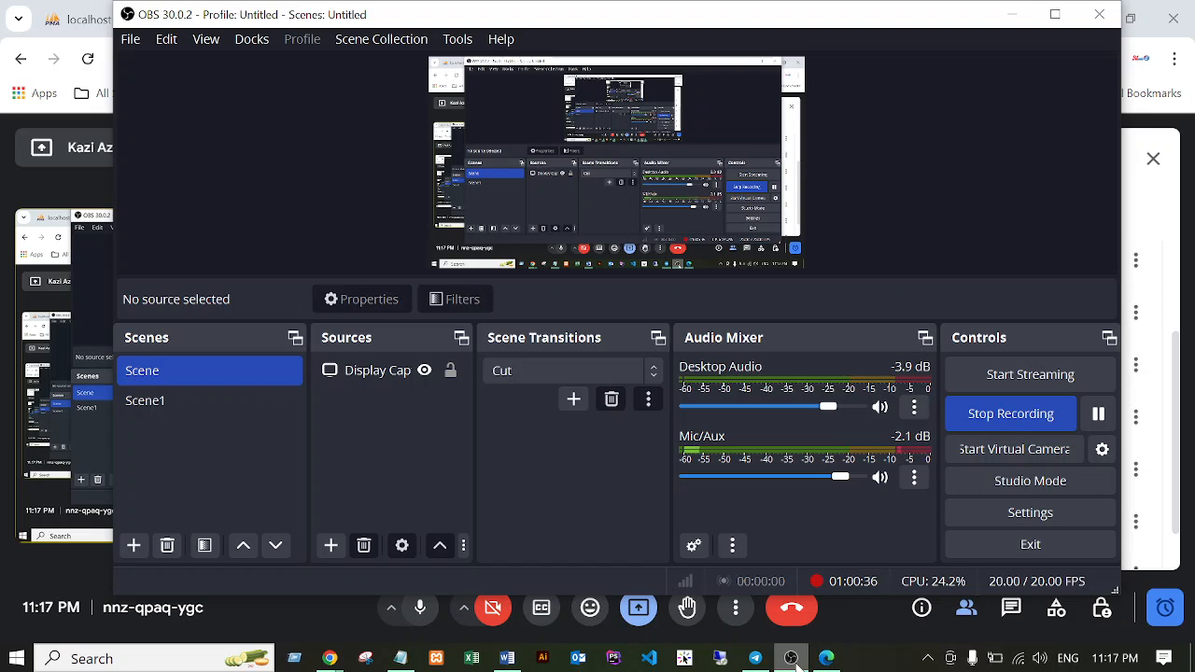
pyautogui.click(1015, 17)
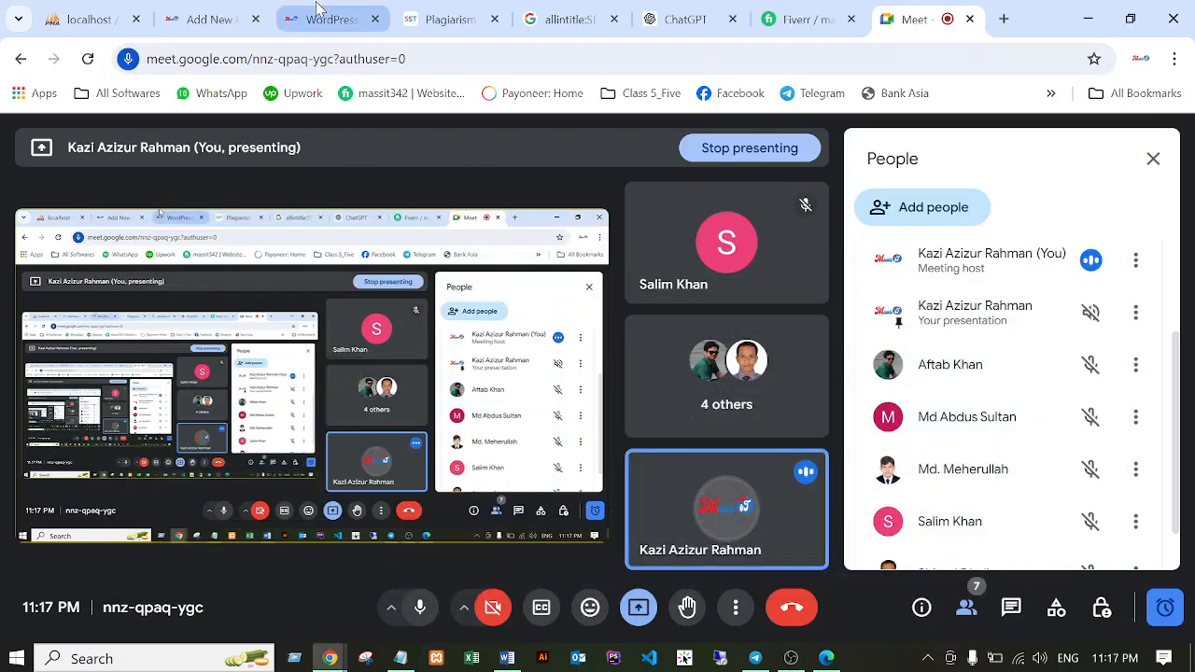
pyautogui.click(318, 9)
pyautogui.click(191, 16)
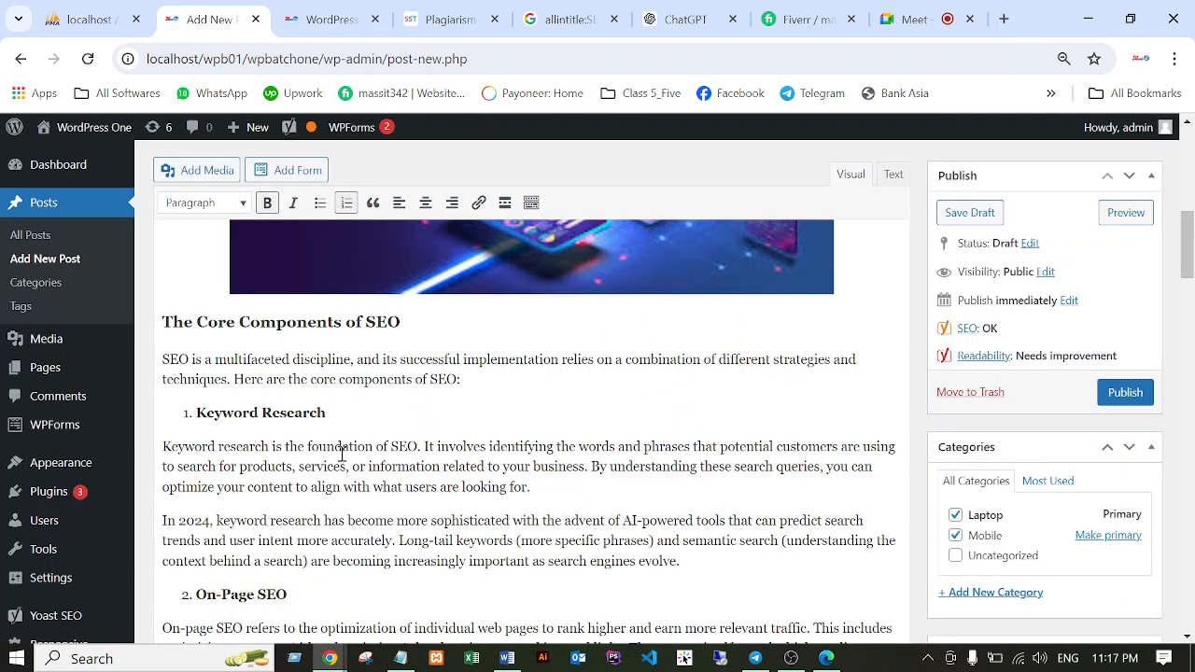
# Read through the post from its introduction to the "Keyword Research" section, checking the text, headings and image placement.
pyautogui.scroll(-2, 355, 448)
pyautogui.scroll(4, 437, 440)
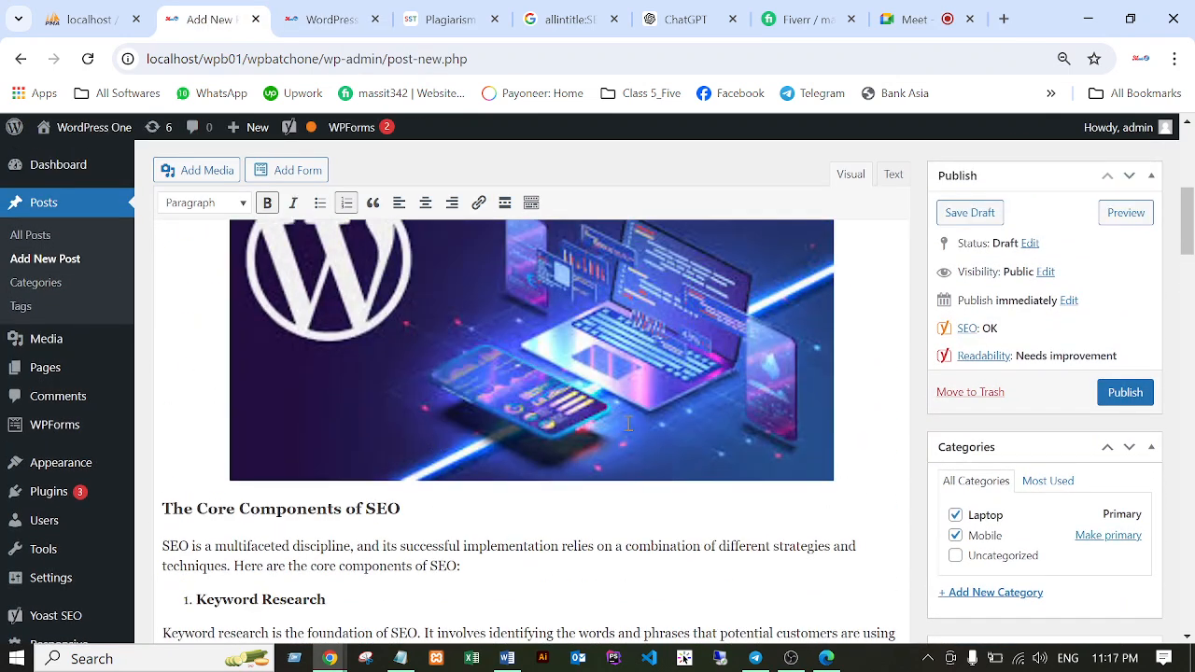
pyautogui.scroll(2, 630, 425)
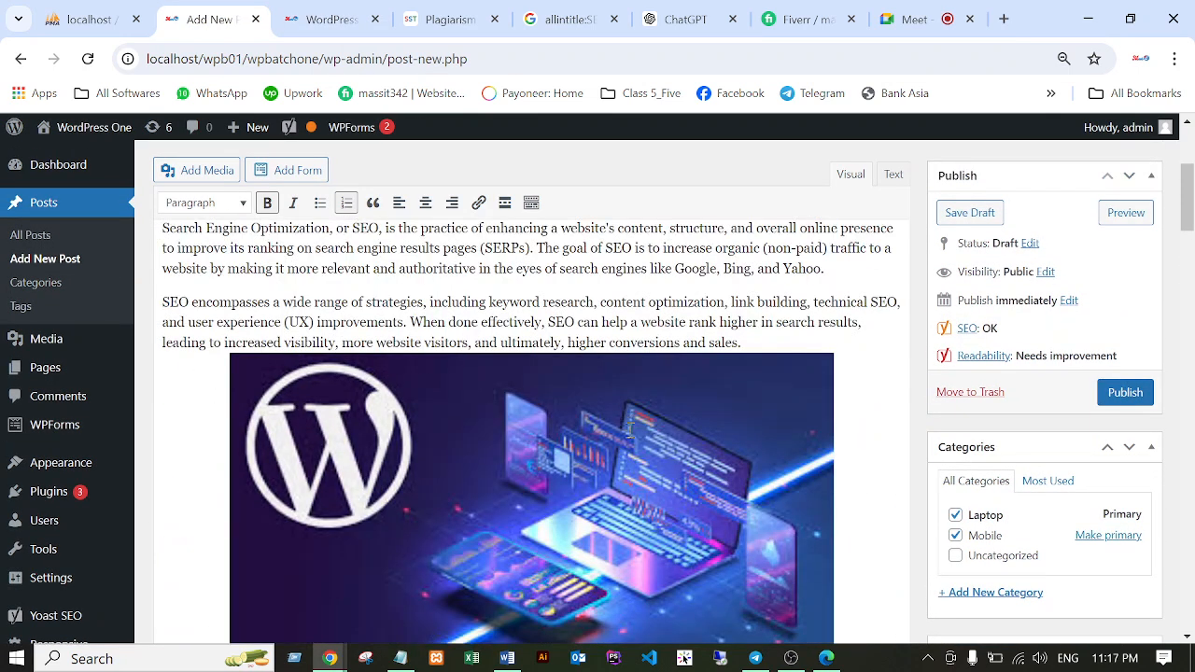
pyautogui.scroll(3, 630, 431)
pyautogui.scroll(-1, 391, 528)
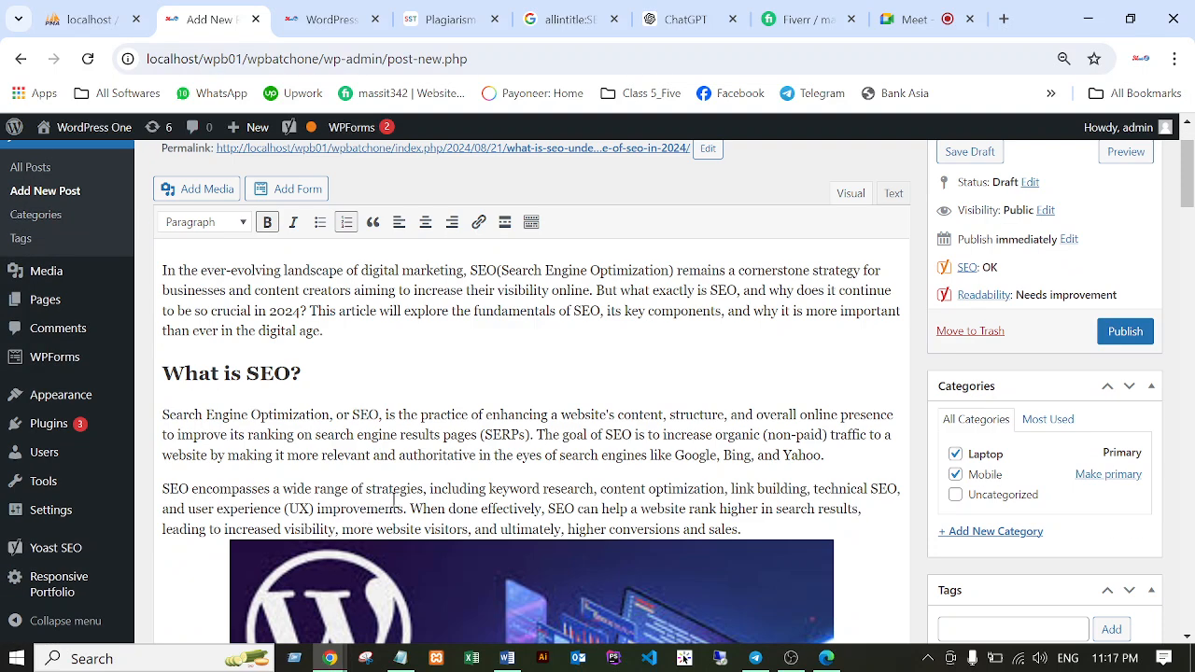
pyautogui.scroll(-1, 428, 488)
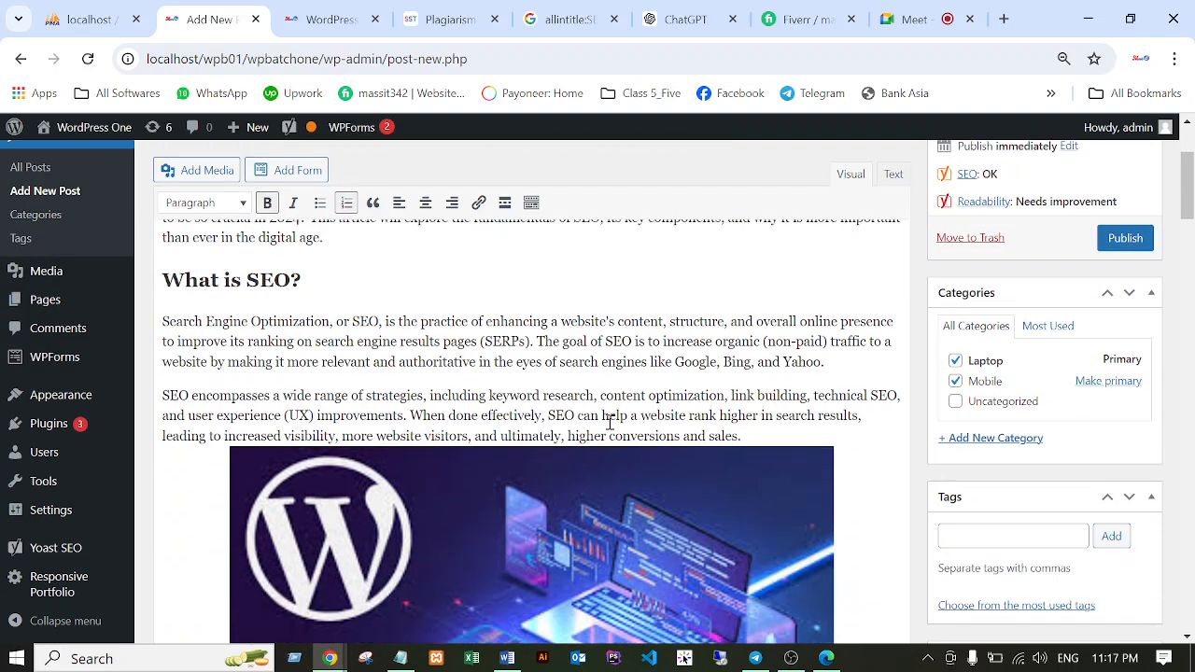
pyautogui.scroll(-4, 609, 423)
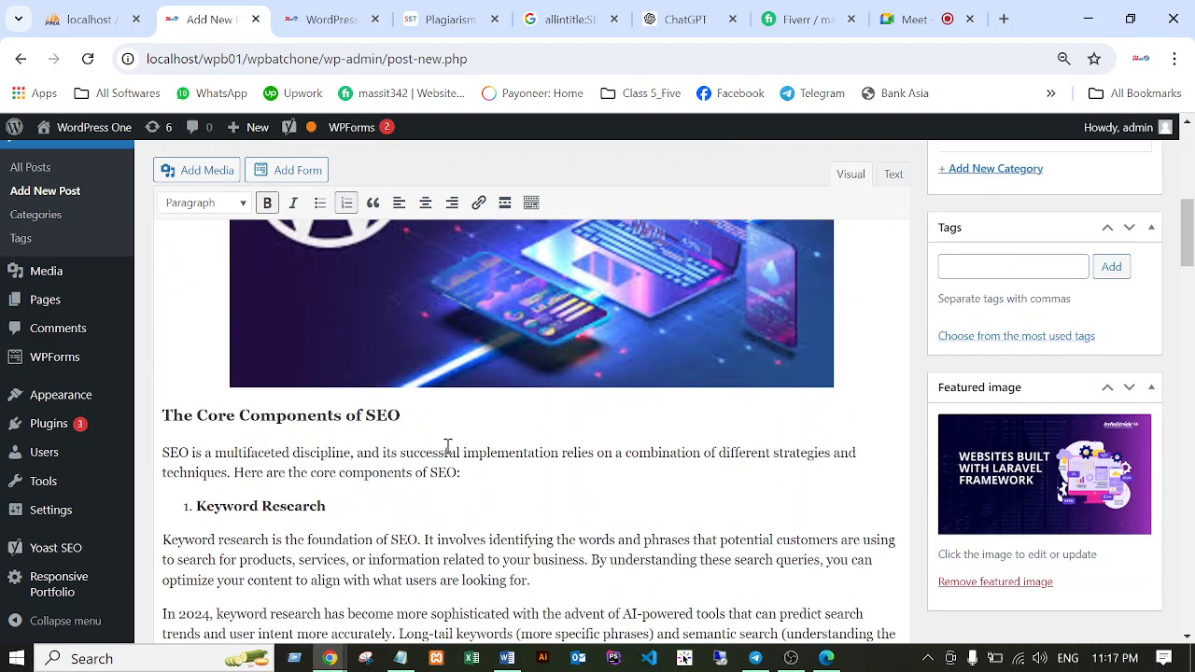
pyautogui.scroll(5, 447, 446)
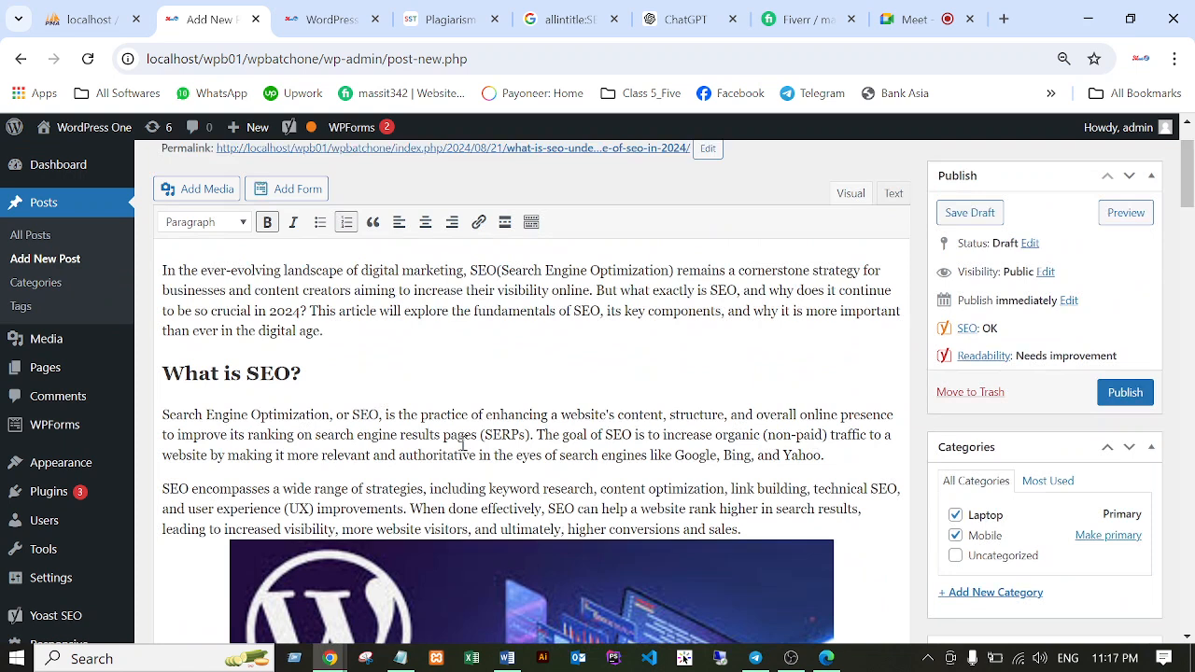
pyautogui.click(353, 411)
pyautogui.scroll(-5, 512, 443)
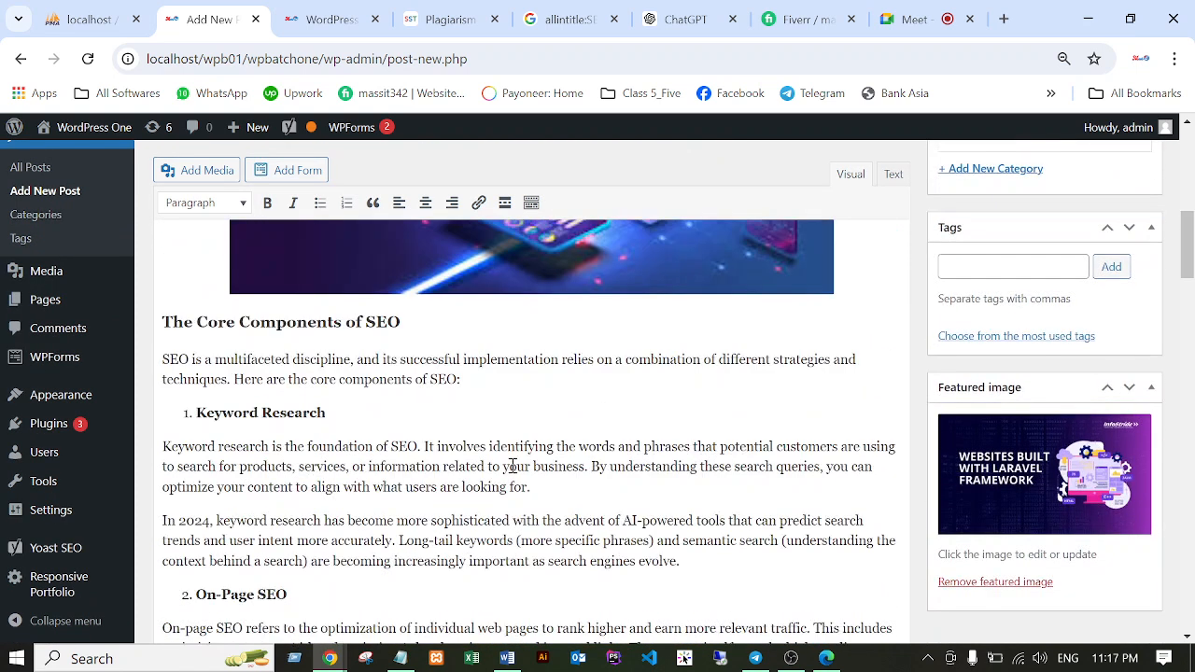
pyautogui.scroll(-1, 513, 466)
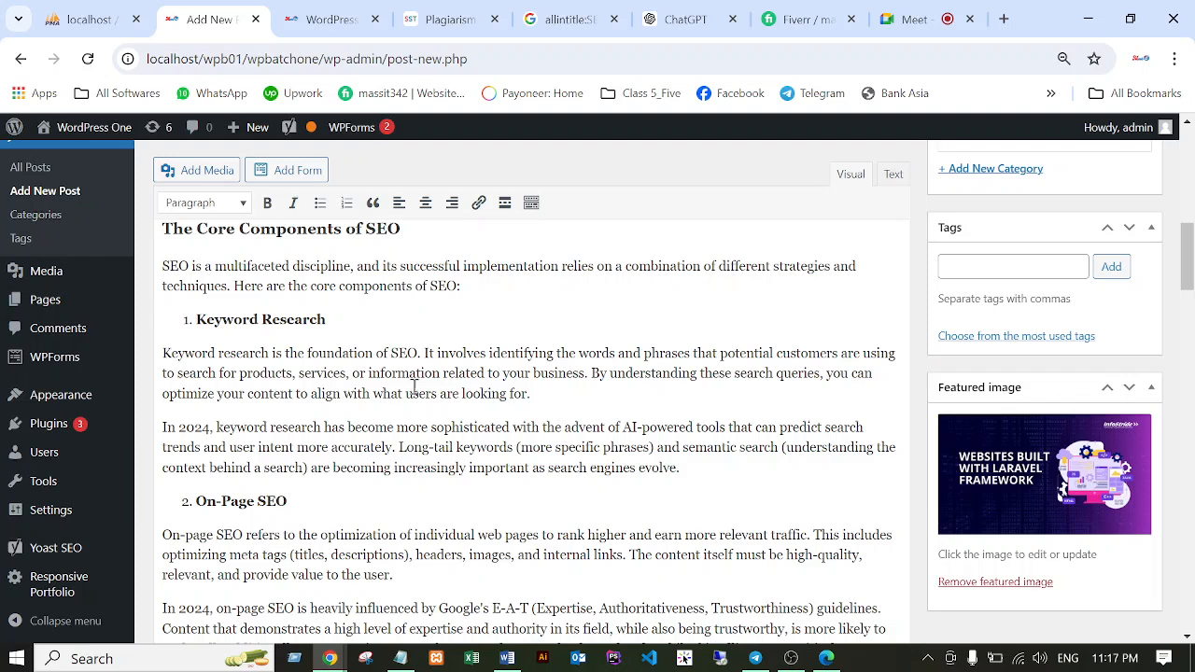
# Examine the mention of "SEO" in the "Keyword Research" paragraph and the text through "The Importance of SEO in 2024".
pyautogui.click(537, 394)
pyautogui.moveTo(545, 397); pyautogui.dragTo(524, 395)
pyautogui.click(572, 398)
pyautogui.moveTo(390, 351); pyautogui.dragTo(417, 353)
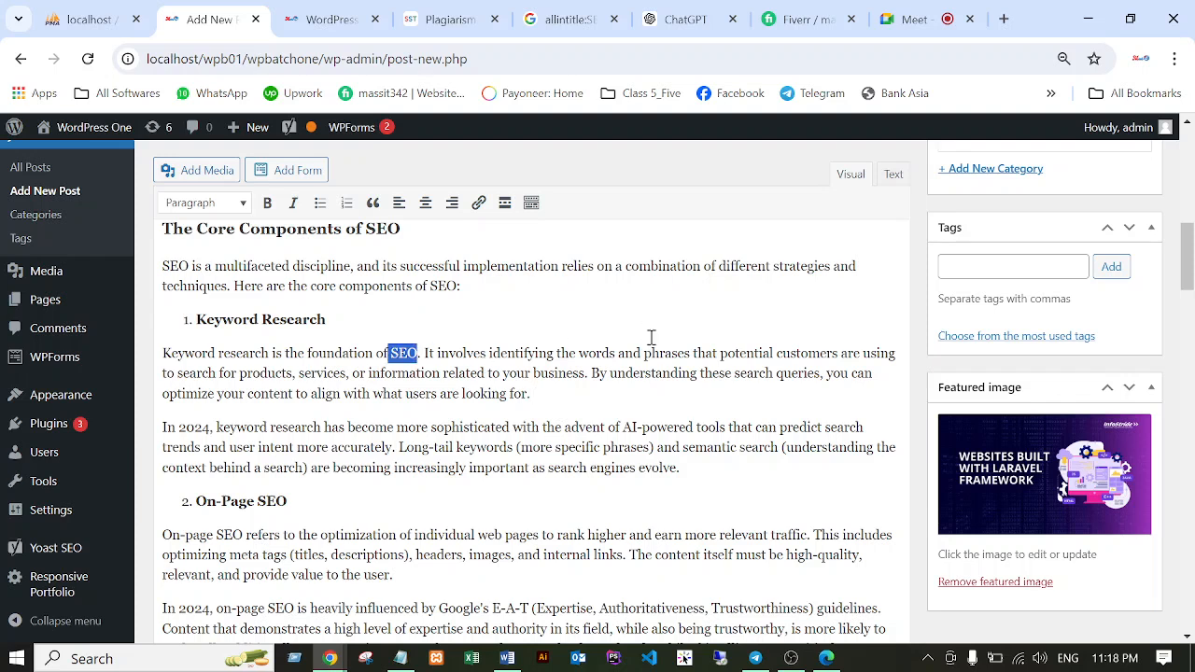
pyautogui.scroll(-7, 584, 408)
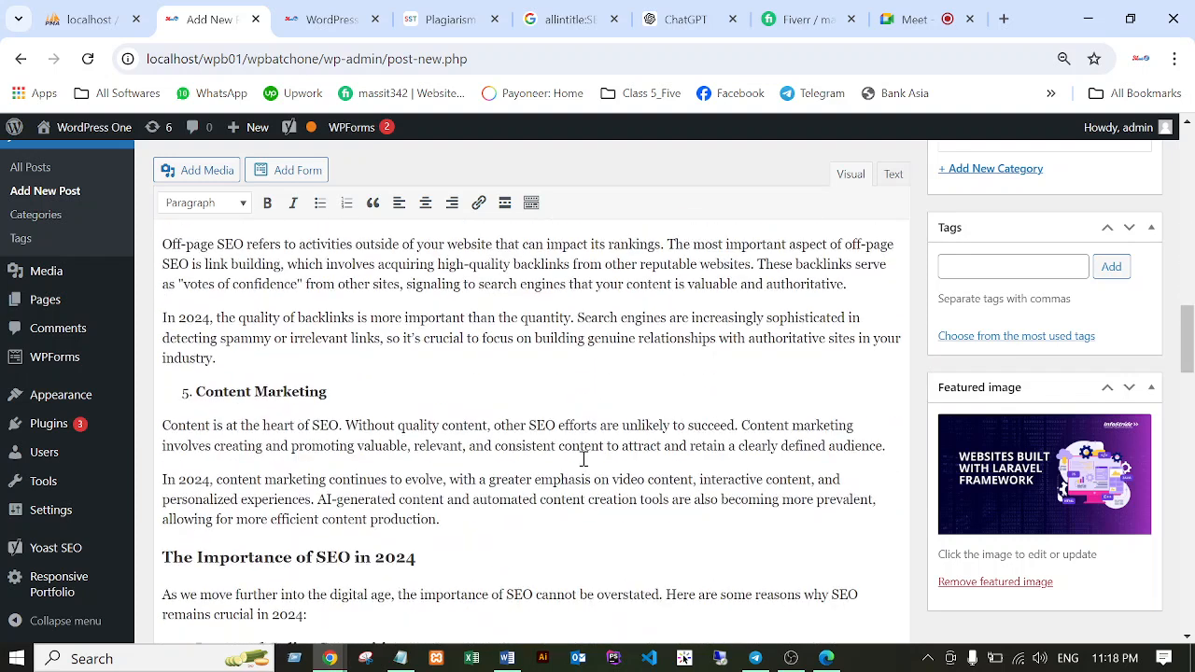
pyautogui.scroll(-2, 510, 430)
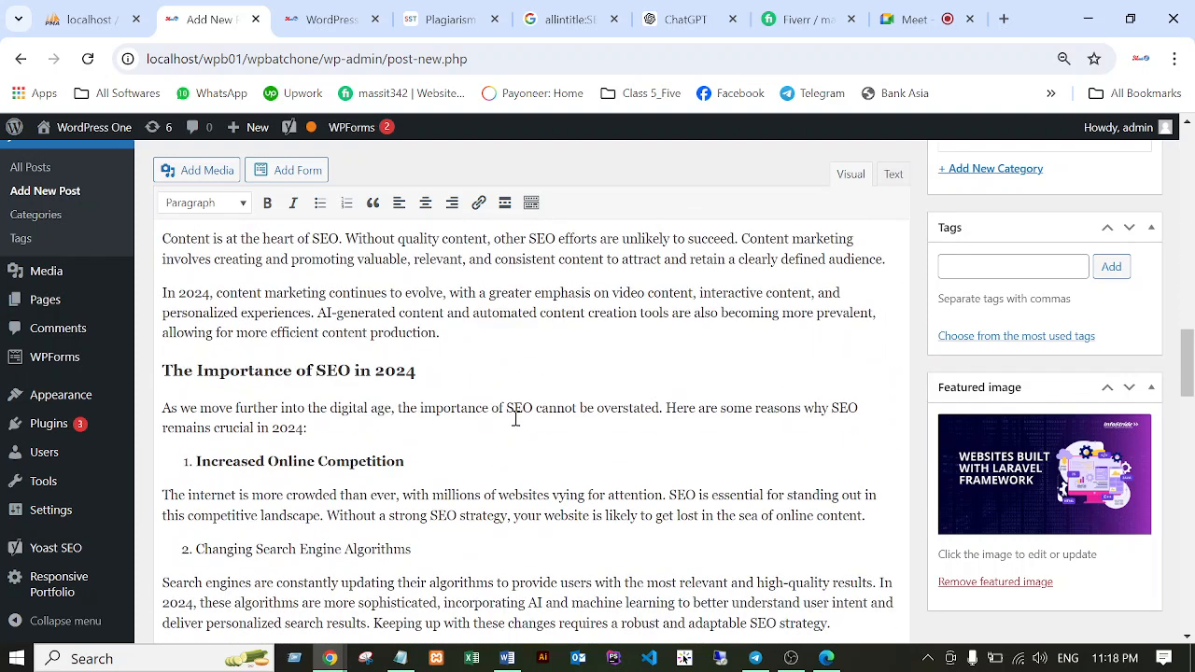
# Copy the site's home page address, localhost/wpb01/wpbatchone/, from its open browser tab.
pyautogui.moveTo(507, 407); pyautogui.dragTo(535, 407)
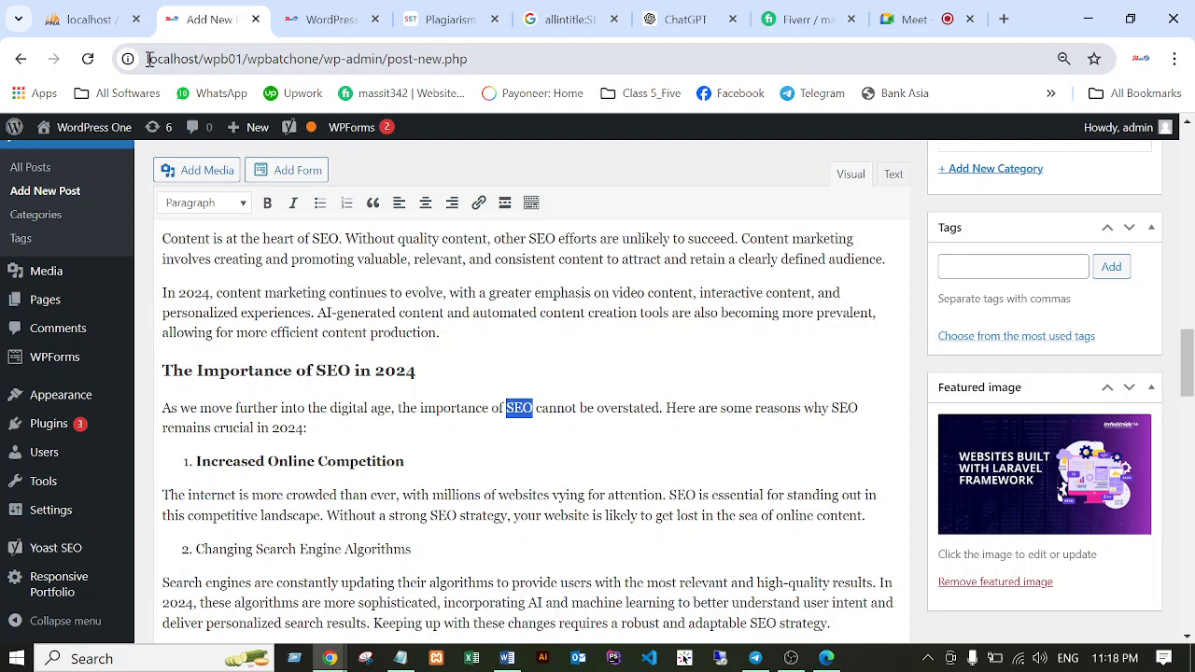
pyautogui.moveTo(146, 58); pyautogui.dragTo(319, 58)
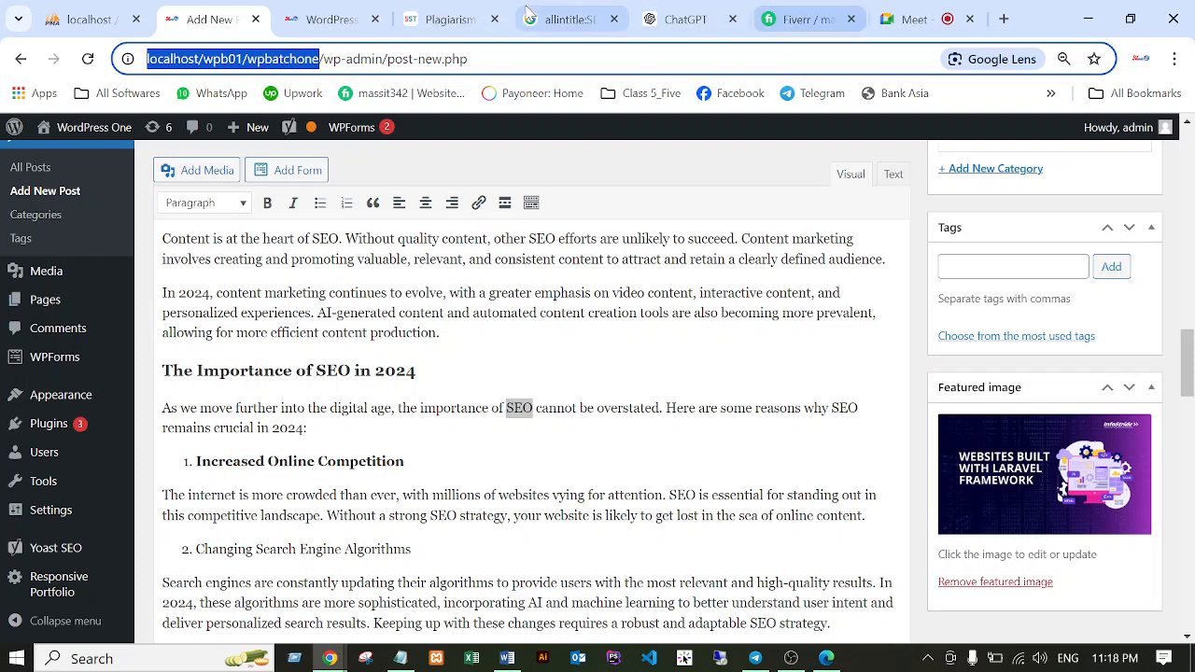
pyautogui.click(331, 20)
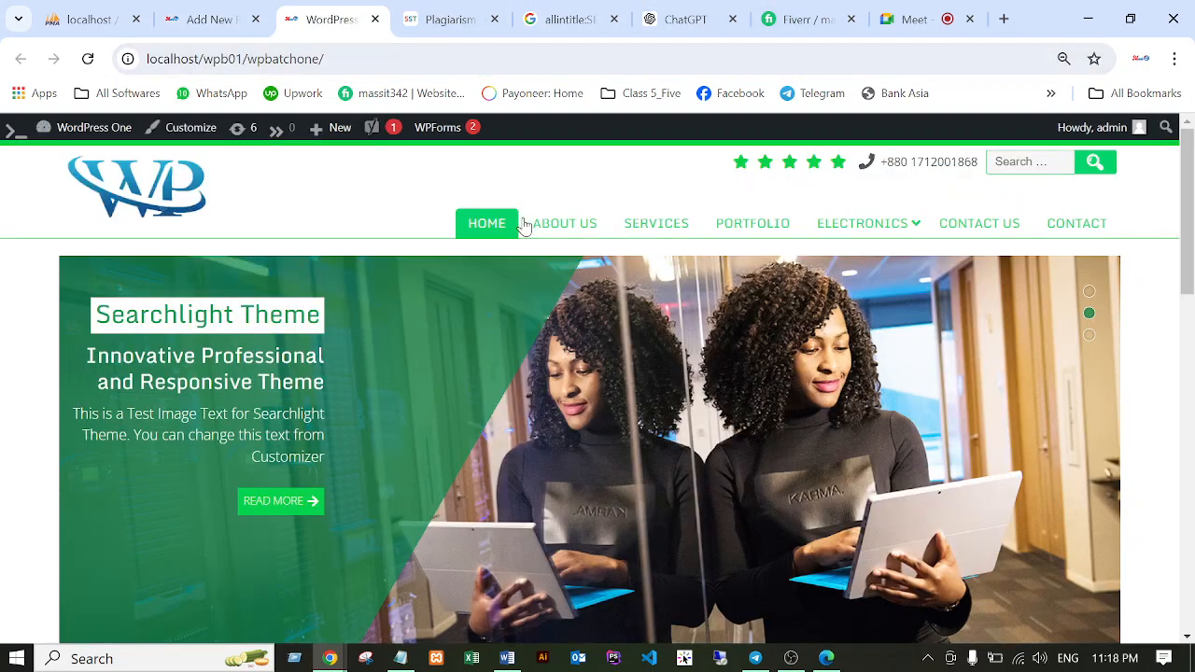
pyautogui.click(380, 58)
pyautogui.hotkey('ctrl', 'c')
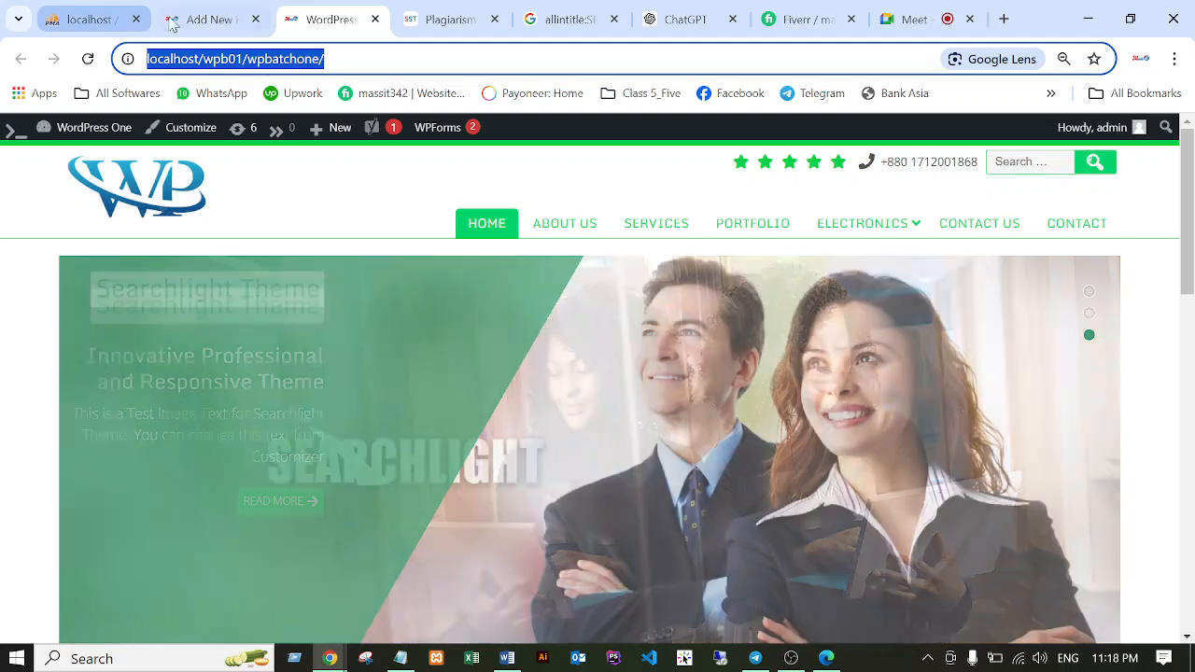
# Try to link "SEO" under "The Importance of SEO in 2024" to the home page through the link options, opening in a new tab.
pyautogui.click(176, 23)
pyautogui.click(512, 408)
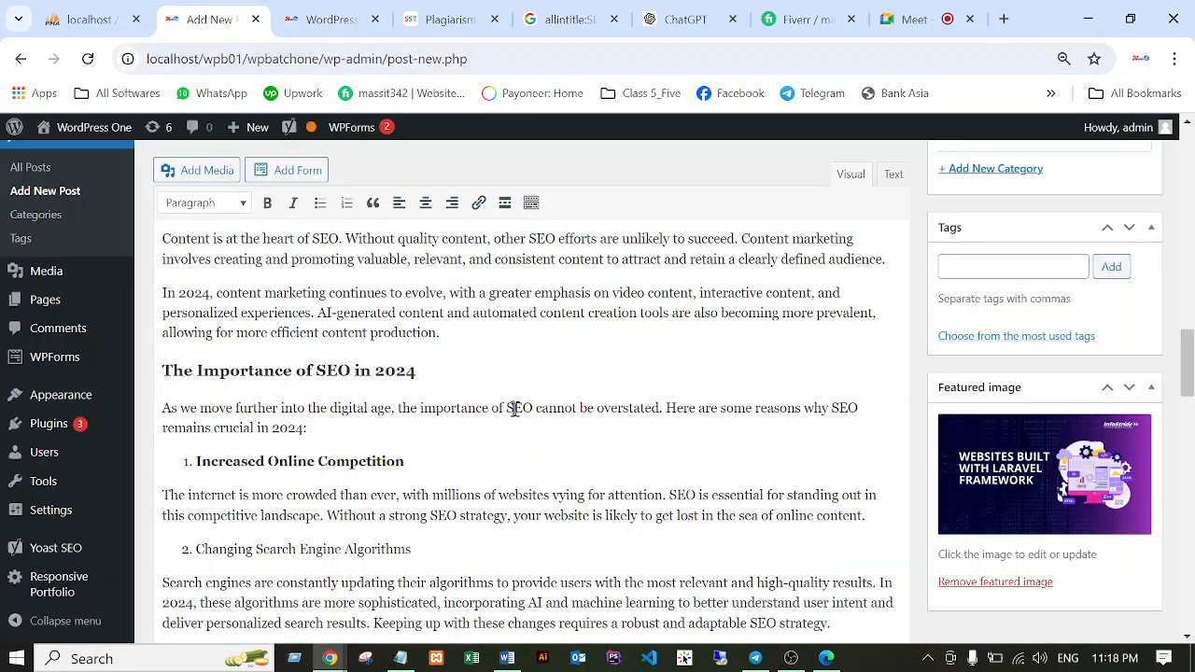
pyautogui.doubleClick(513, 408)
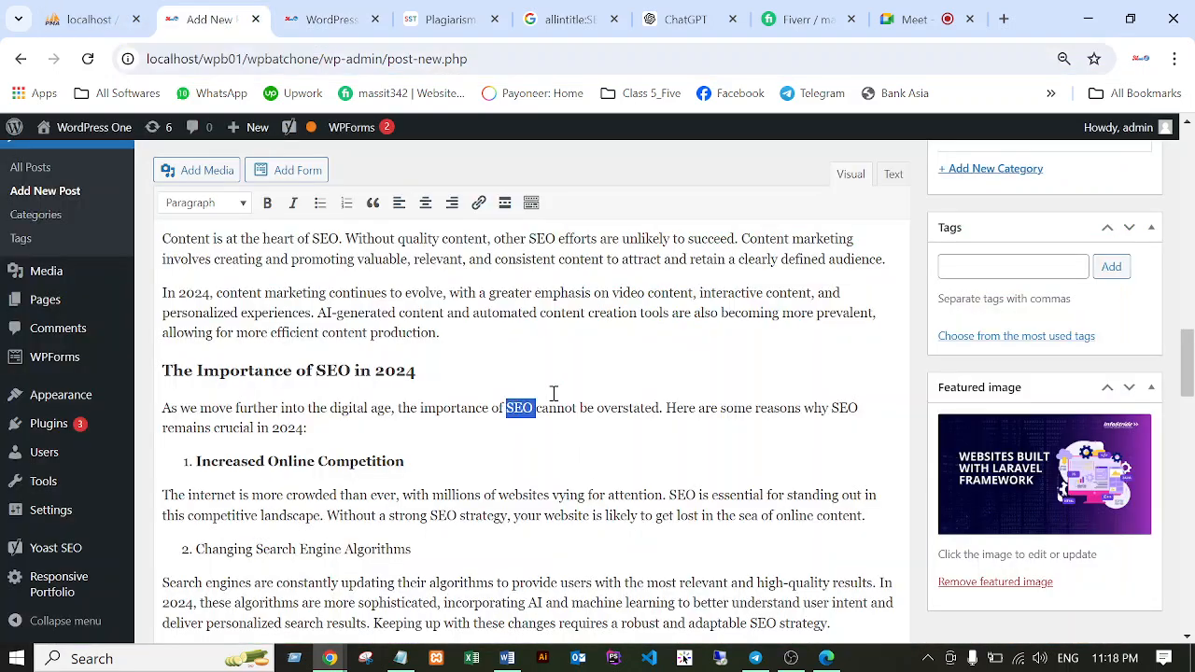
pyautogui.click(479, 203)
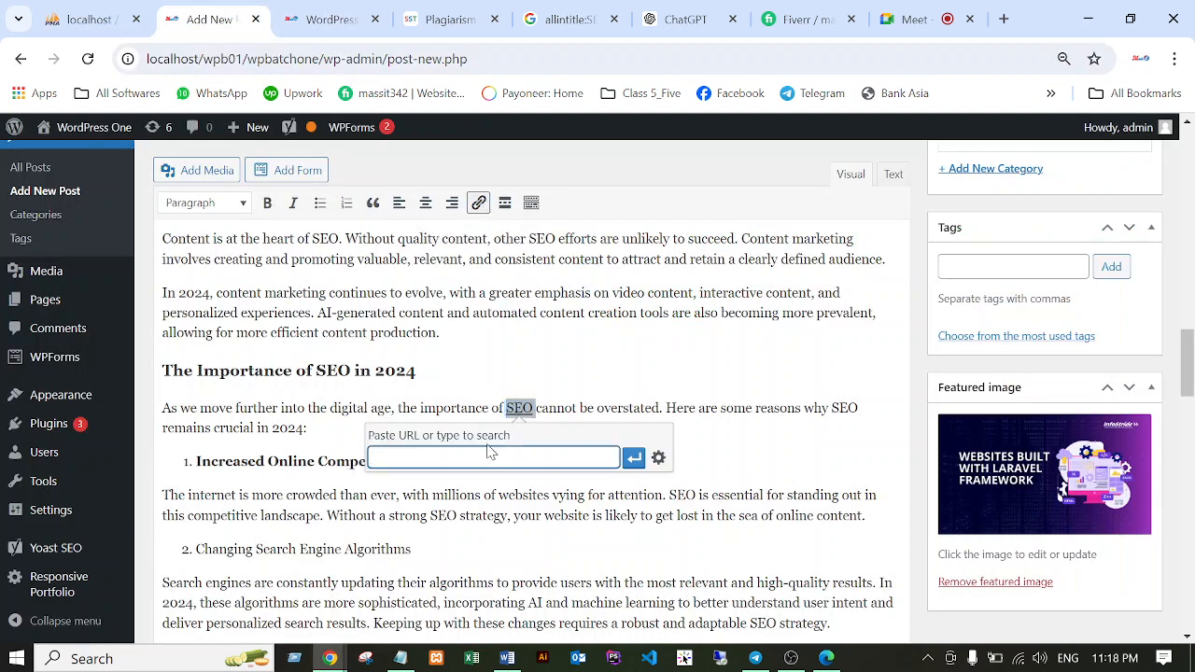
pyautogui.hotkey('ctrl', 'v')
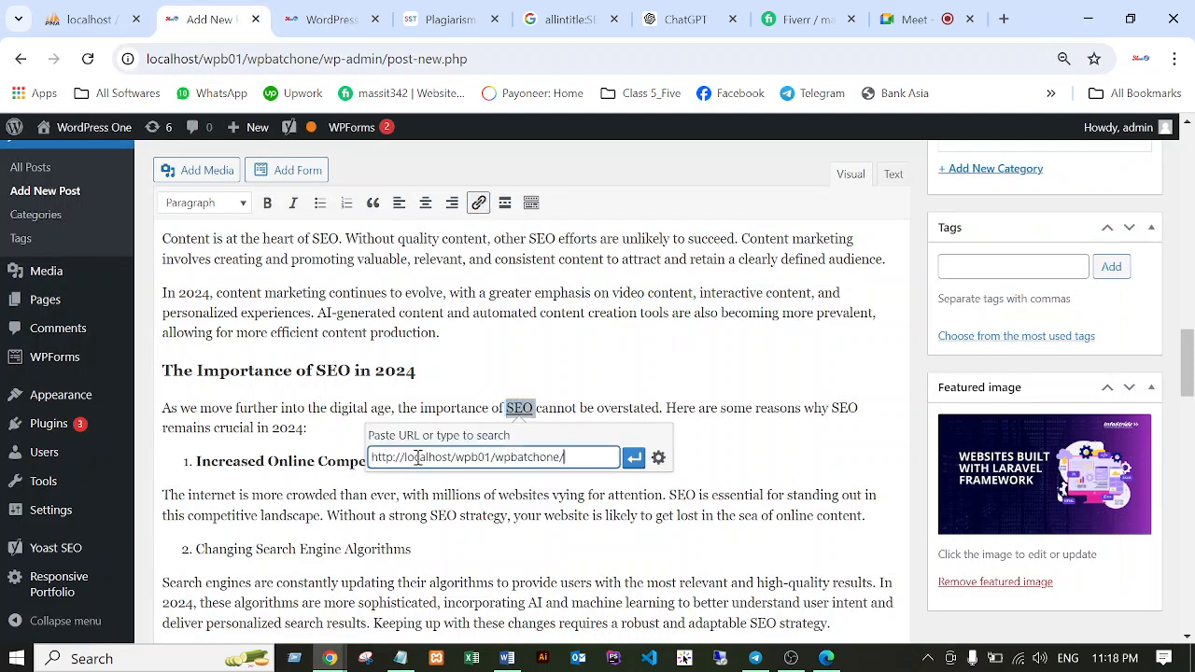
pyautogui.click(658, 460)
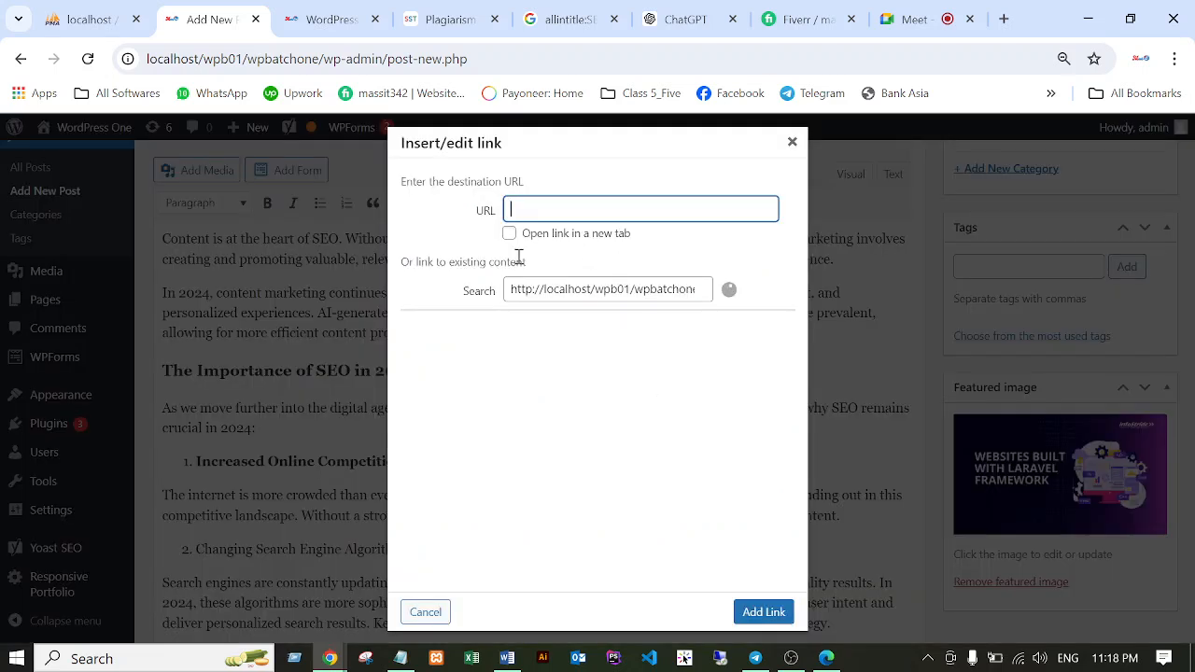
pyautogui.click(510, 235)
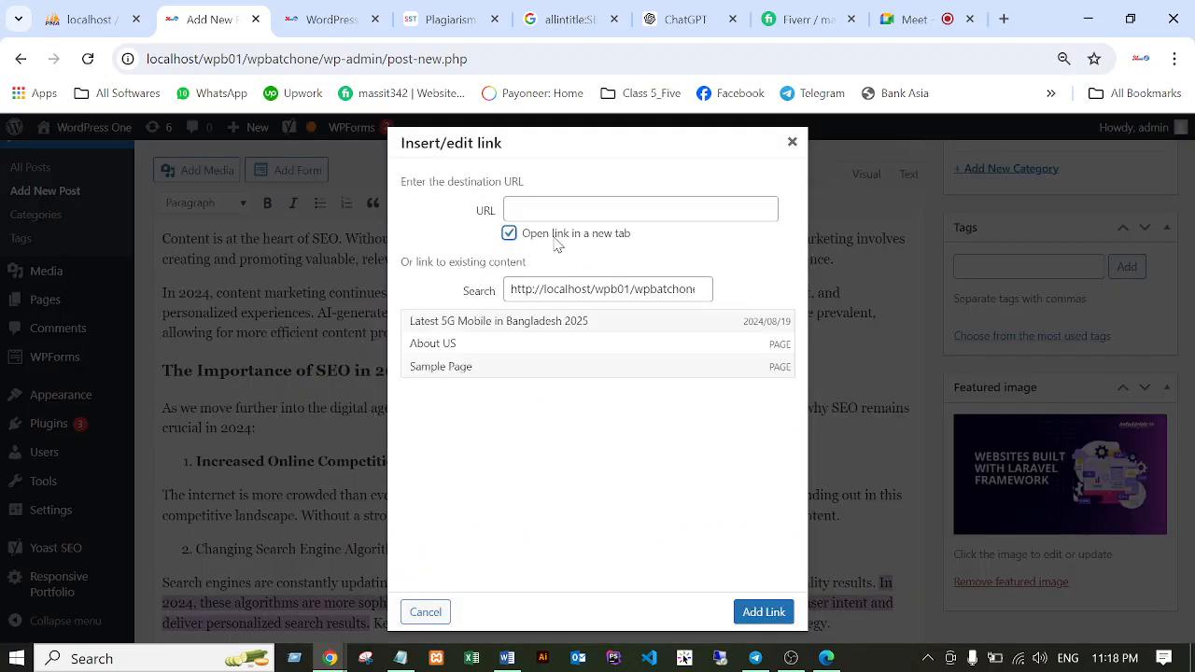
pyautogui.click(762, 611)
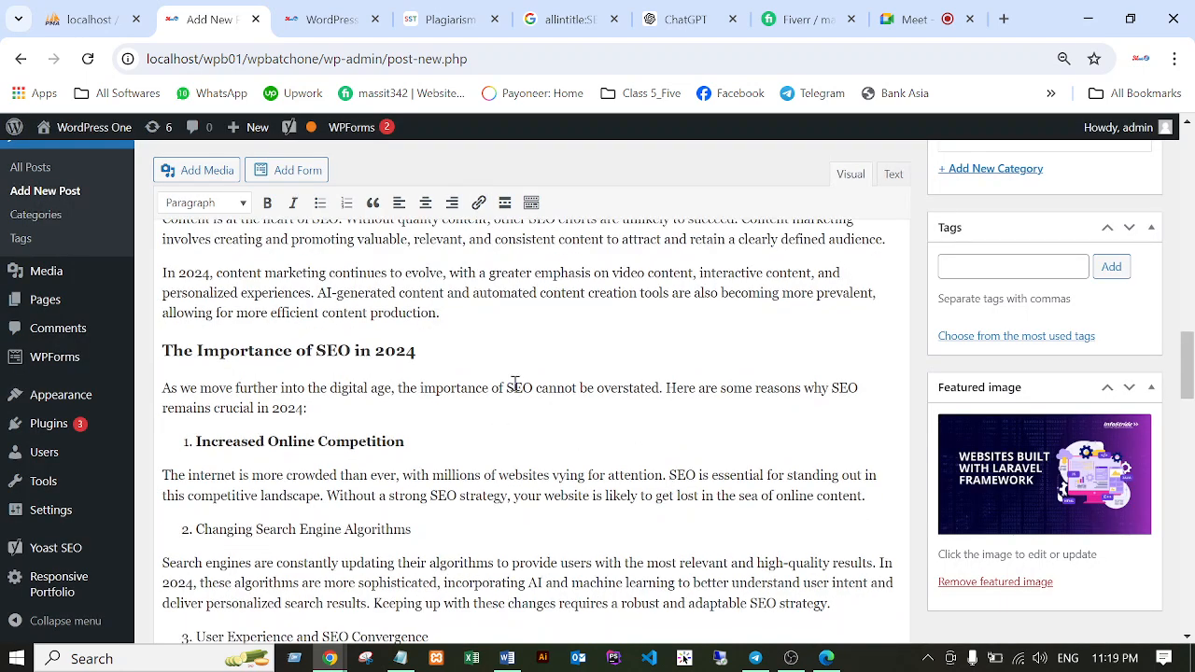
pyautogui.moveTo(532, 386); pyautogui.dragTo(507, 384)
pyautogui.click(478, 203)
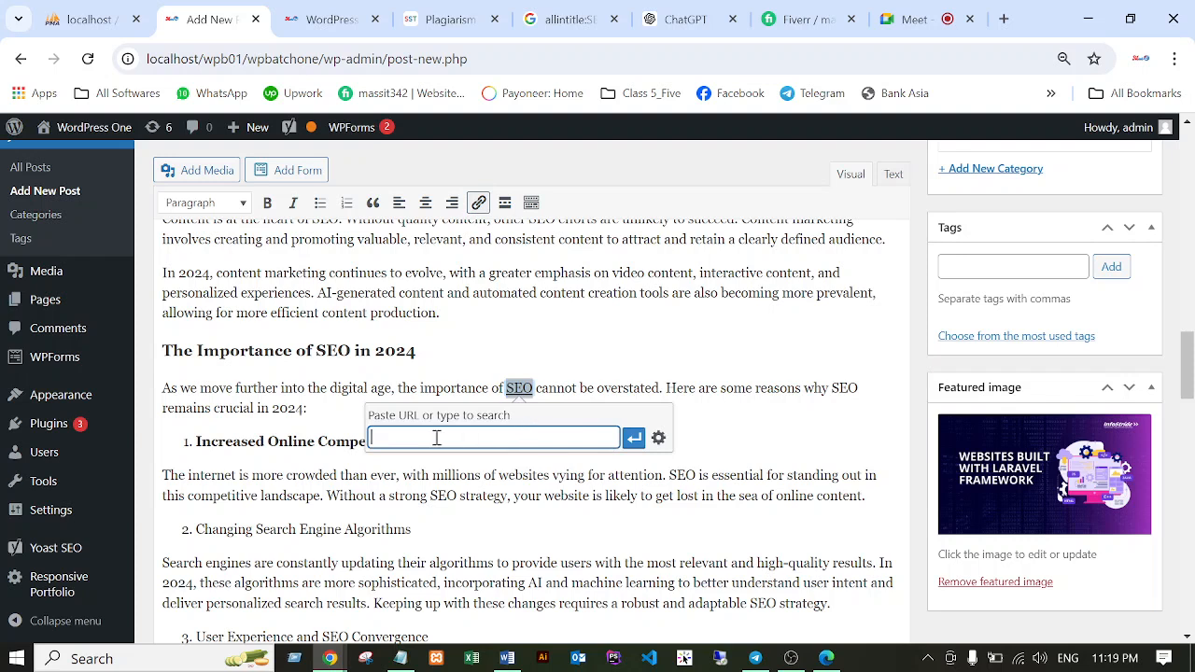
pyautogui.hotkey('ctrl', 'v')
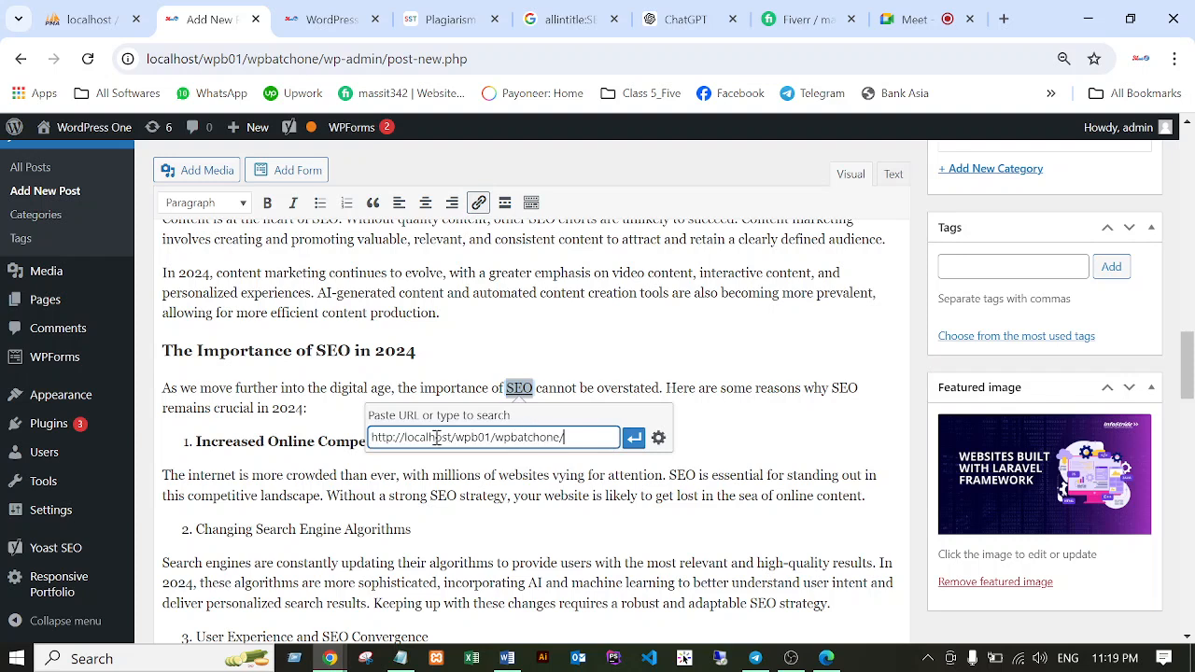
pyautogui.click(634, 439)
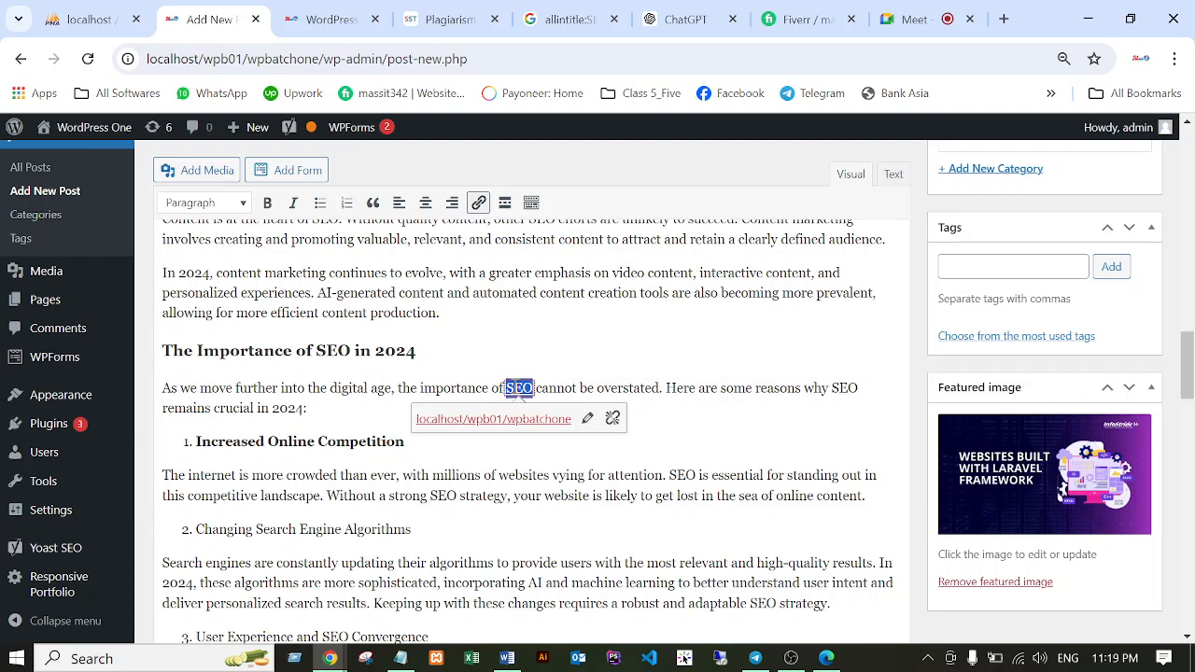
pyautogui.click(663, 415)
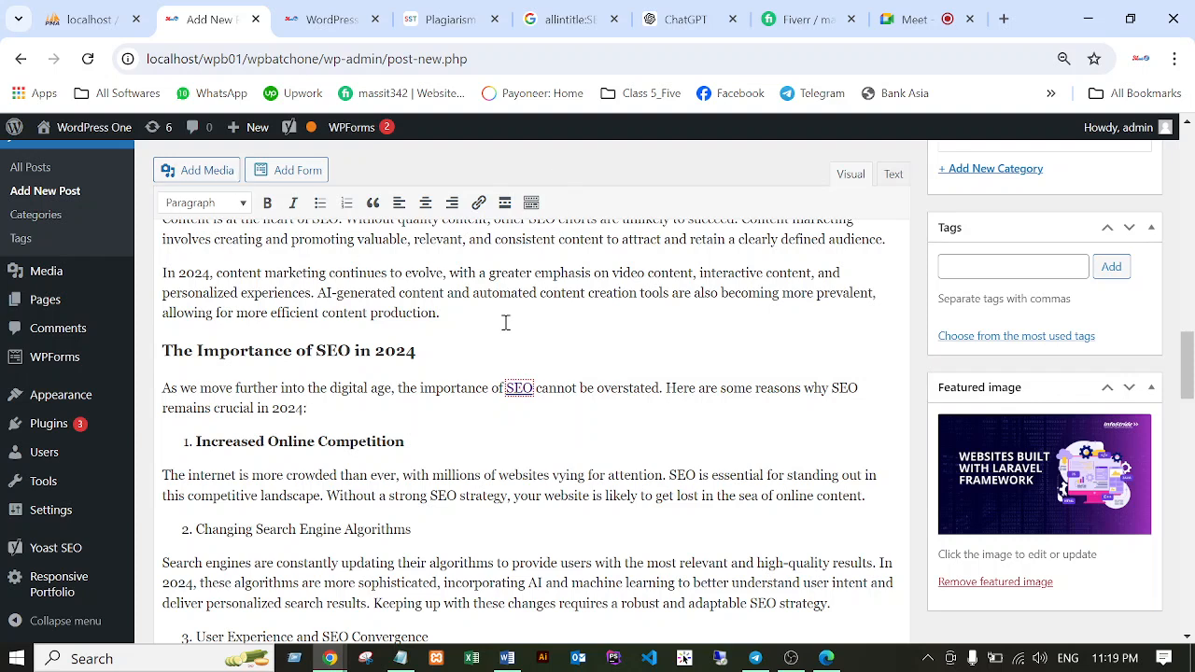
# Open the "What is Local SEO and Why It Matters in 2024" Google result, copy its address and return to the post.
pyautogui.scroll(6, 448, 275)
pyautogui.scroll(6, 449, 290)
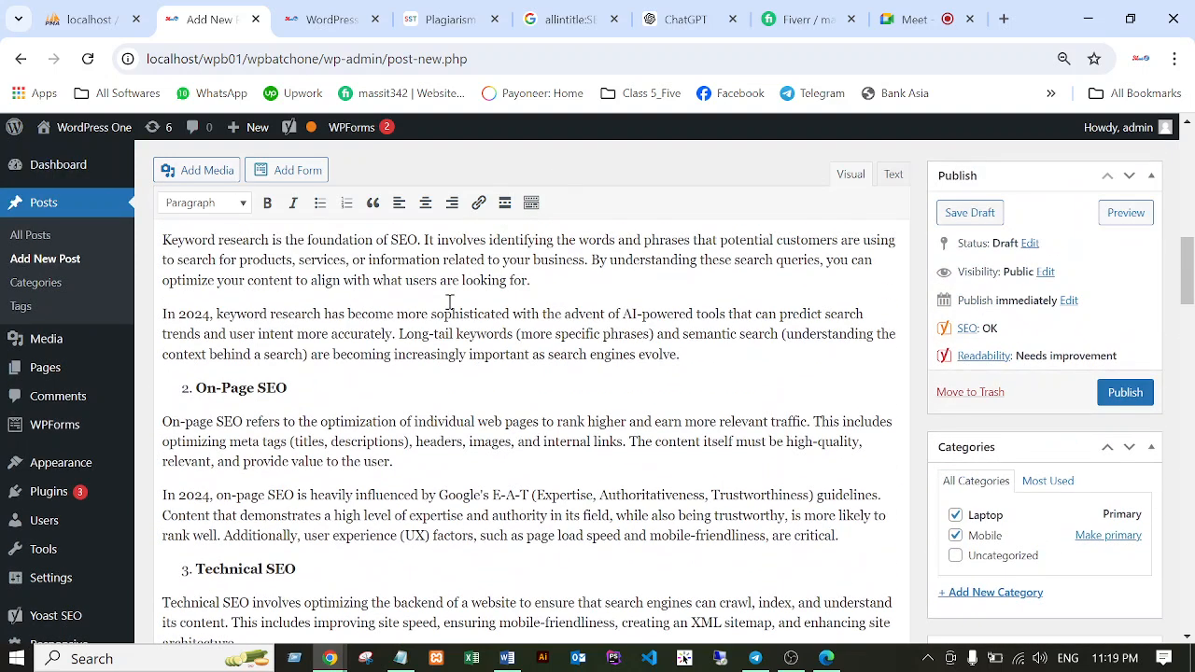
pyautogui.scroll(6, 412, 321)
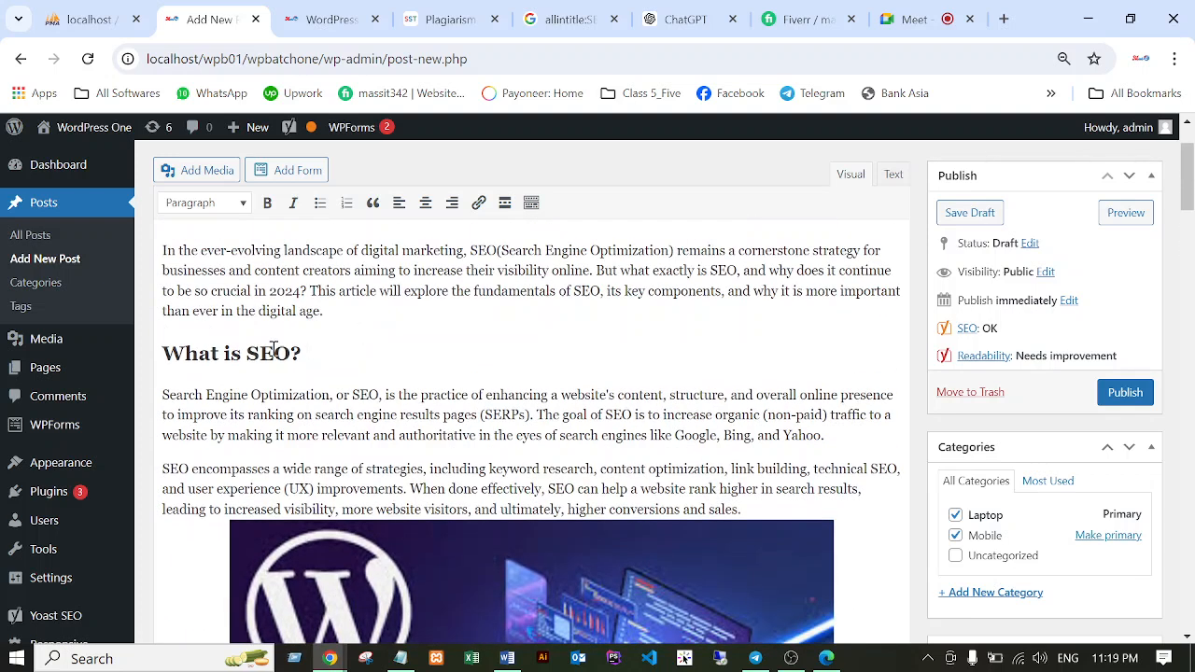
pyautogui.moveTo(164, 352); pyautogui.dragTo(289, 346)
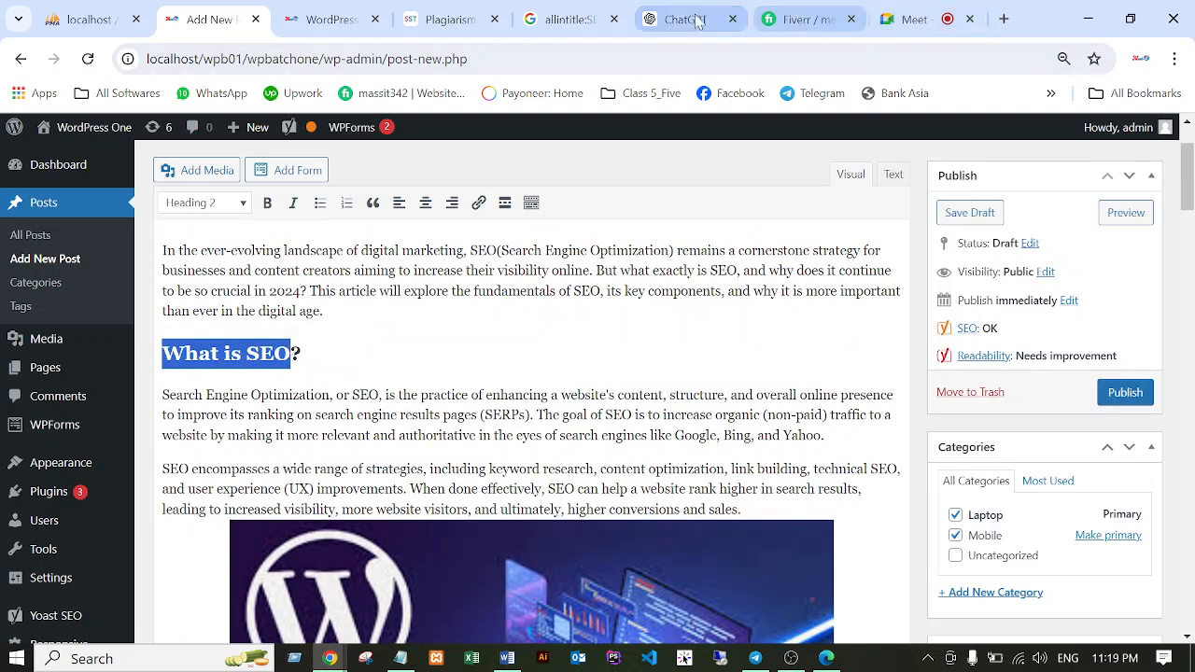
pyautogui.click(565, 19)
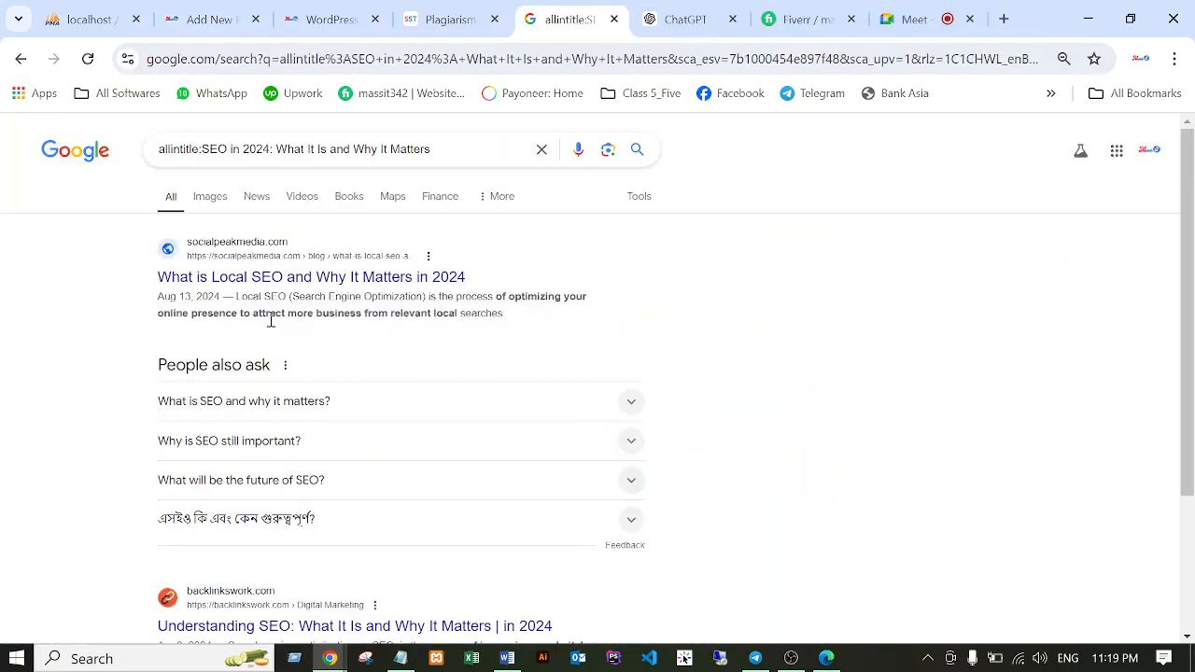
pyautogui.click(191, 282)
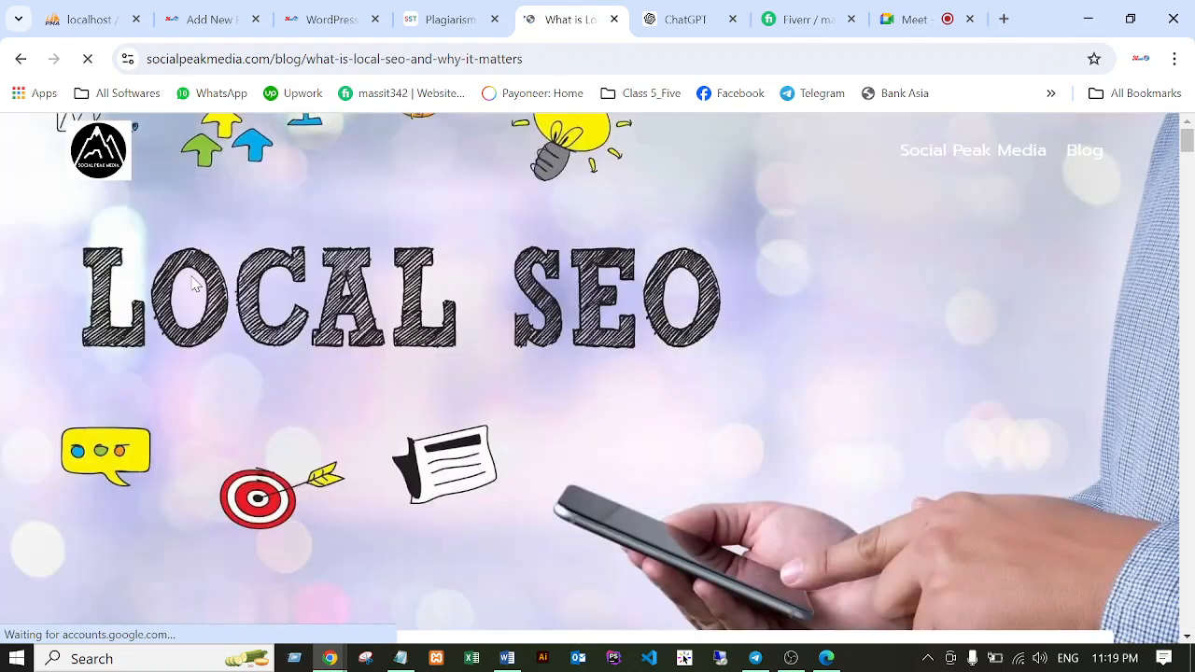
pyautogui.click(536, 68)
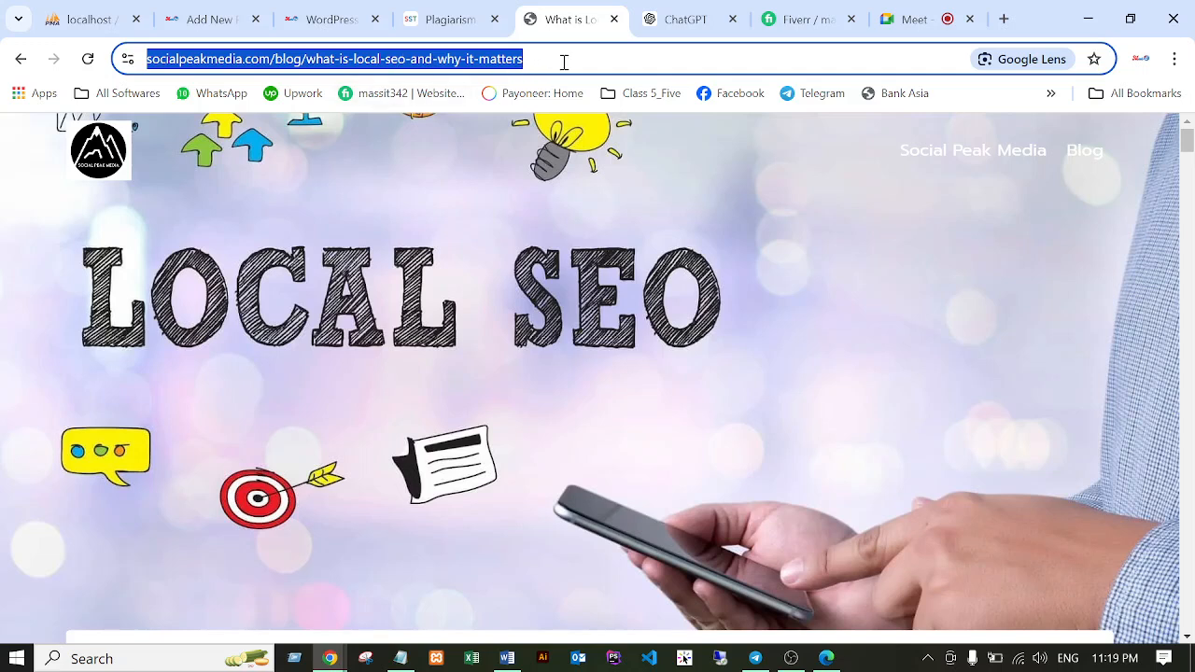
pyautogui.click(327, 19)
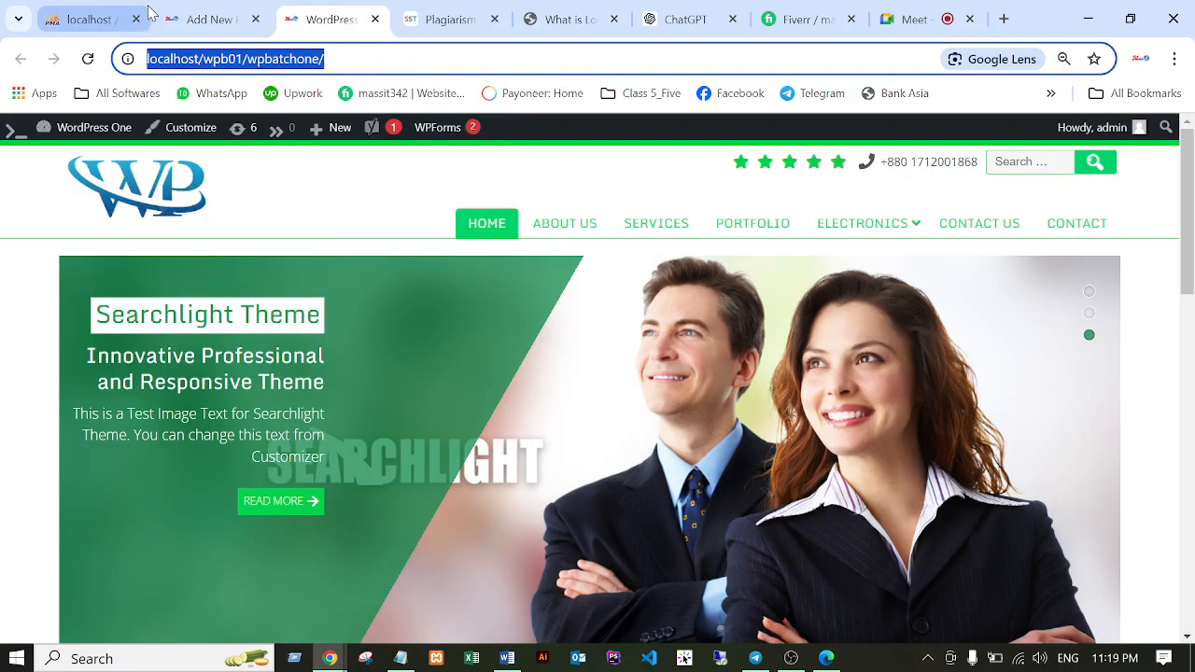
pyautogui.click(206, 19)
pyautogui.click(355, 372)
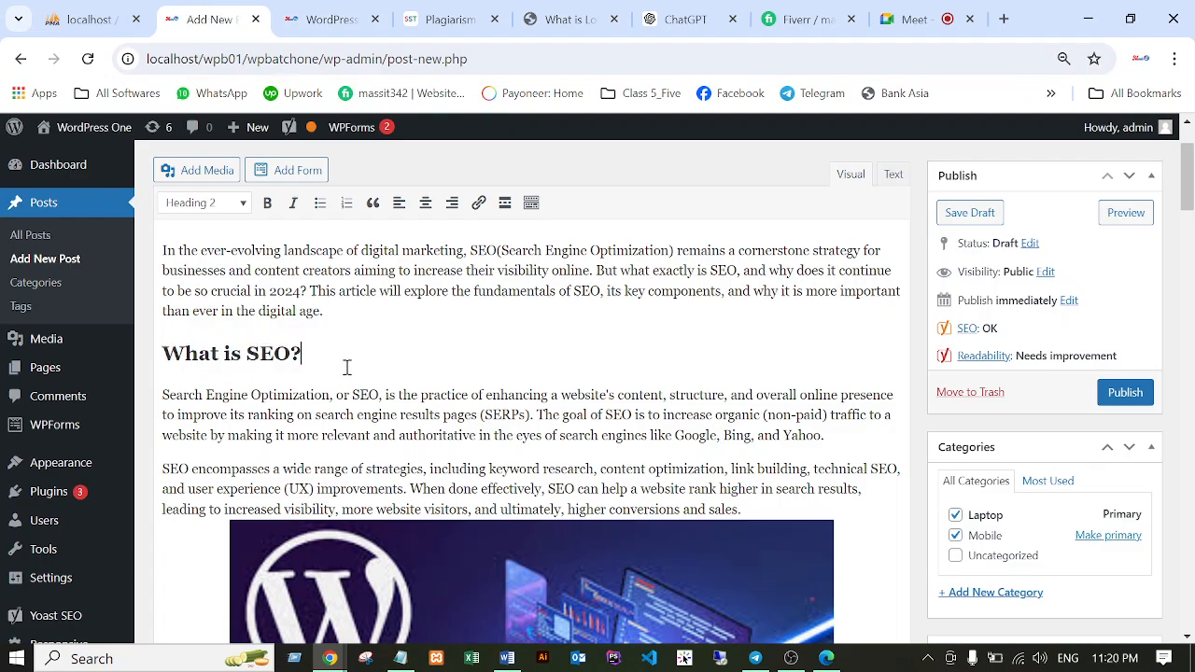
pyautogui.moveTo(253, 355); pyautogui.dragTo(295, 352)
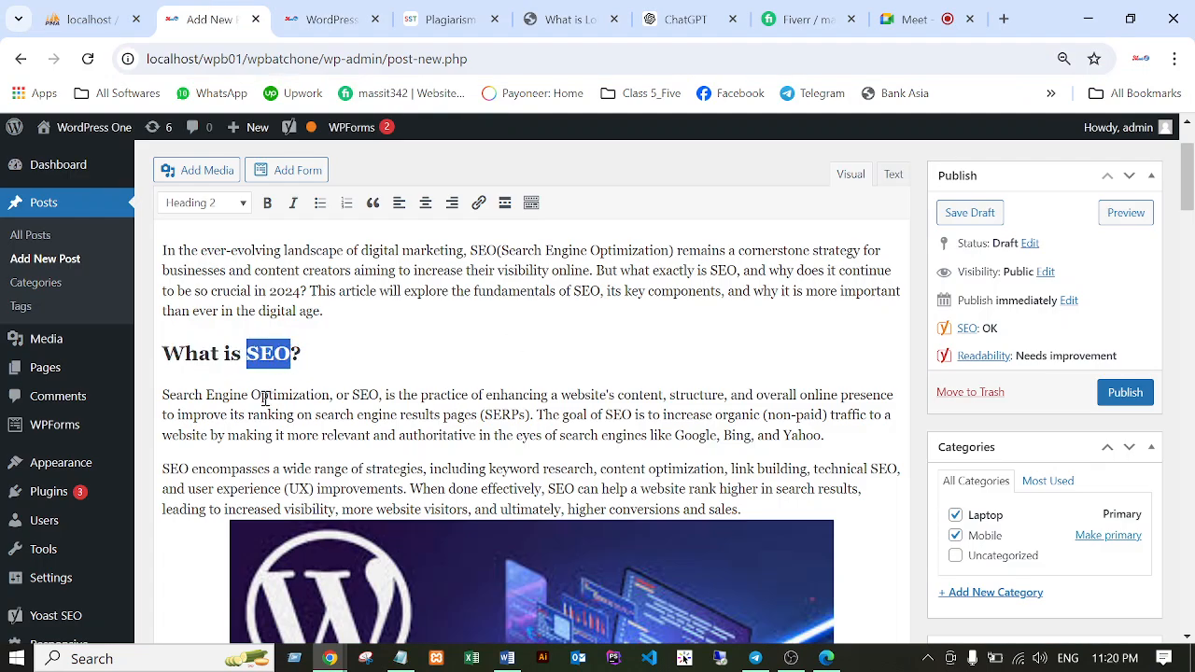
pyautogui.moveTo(352, 395); pyautogui.dragTo(379, 394)
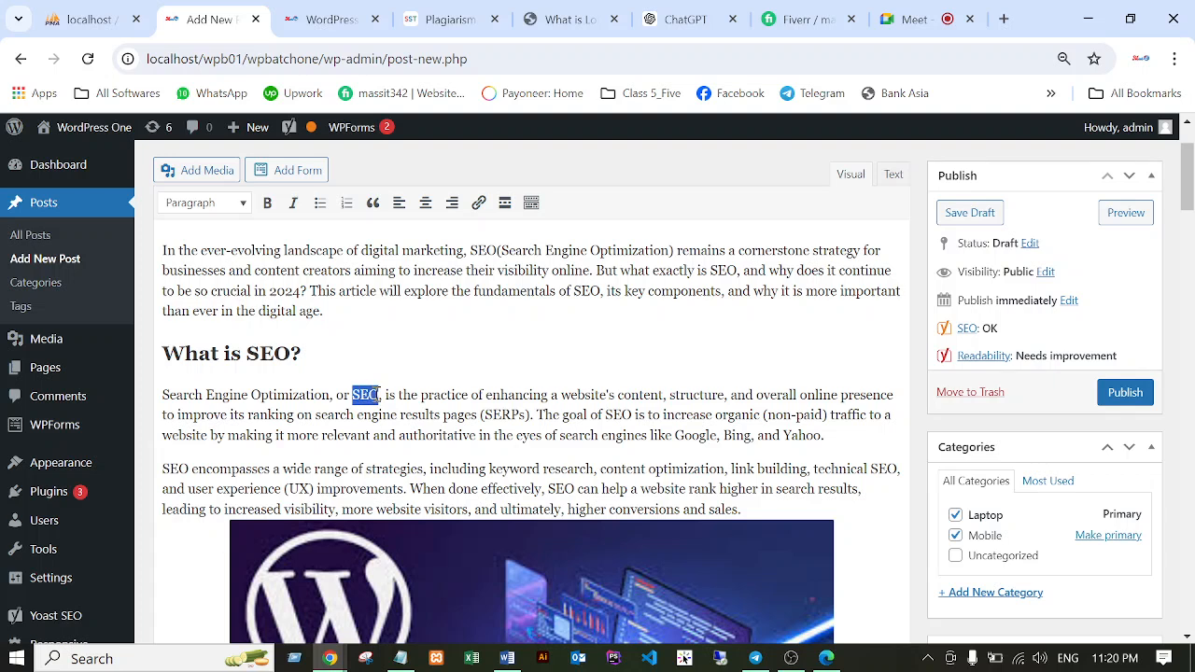
pyautogui.click(478, 203)
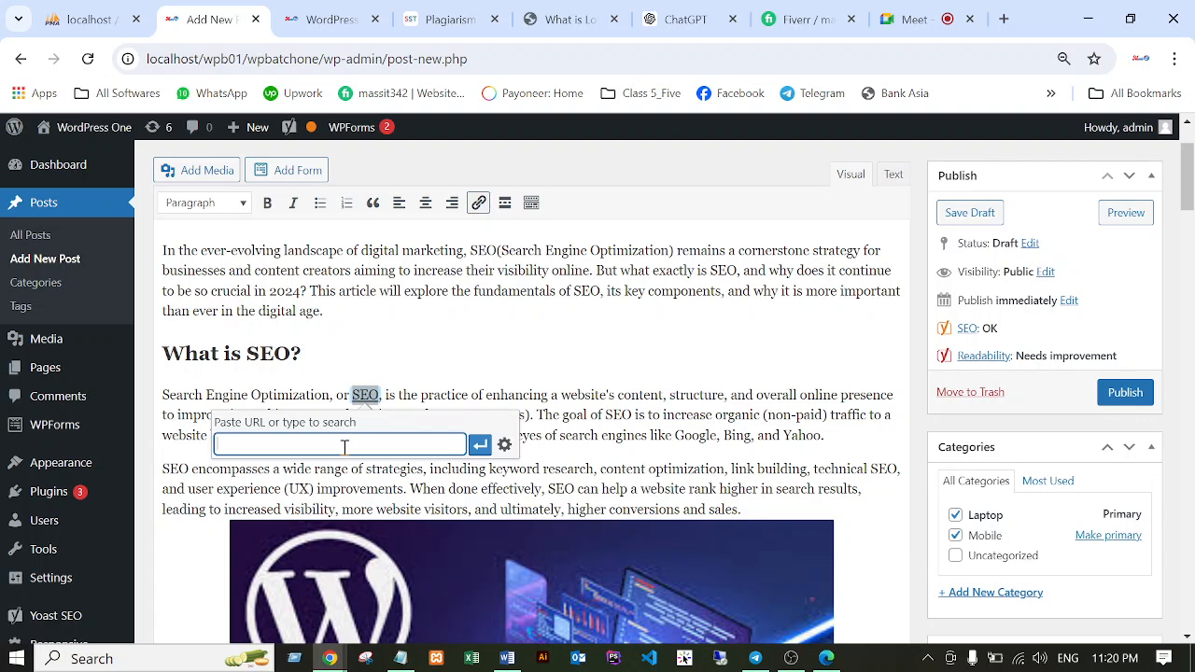
pyautogui.click(504, 446)
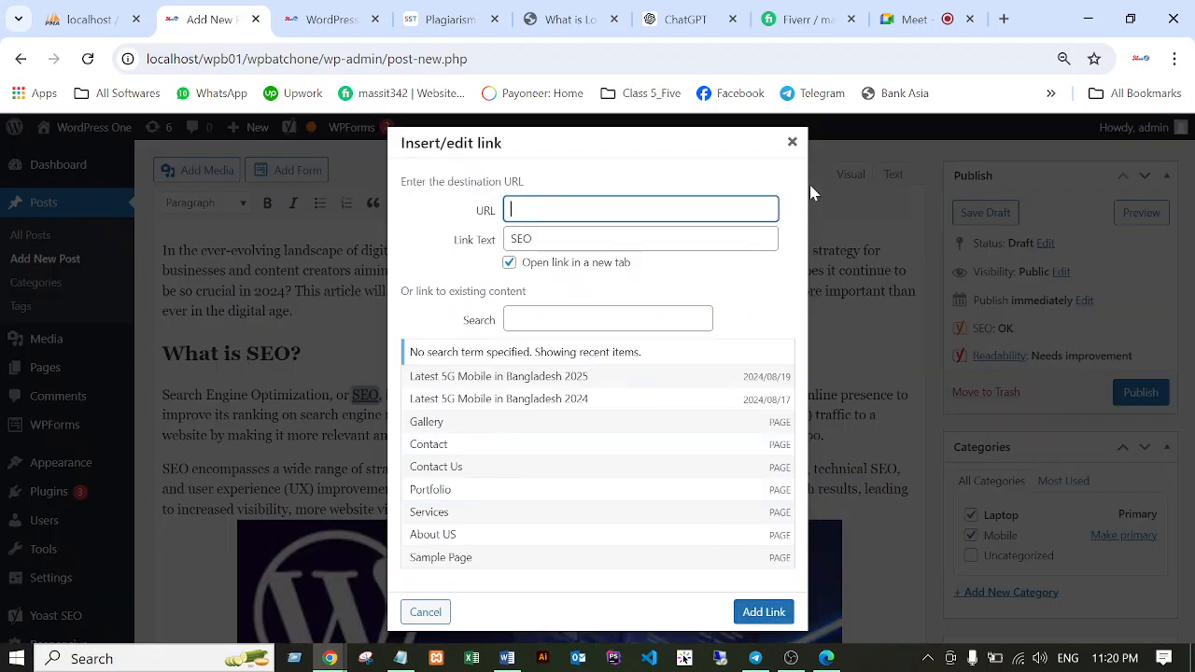
pyautogui.click(792, 141)
# Link "SEO" in the first sentence under "What is SEO?" to the copied socialpeakmedia.com/blog/what-is-local-seo-and-why-it-matters address.
pyautogui.moveTo(353, 392); pyautogui.dragTo(379, 396)
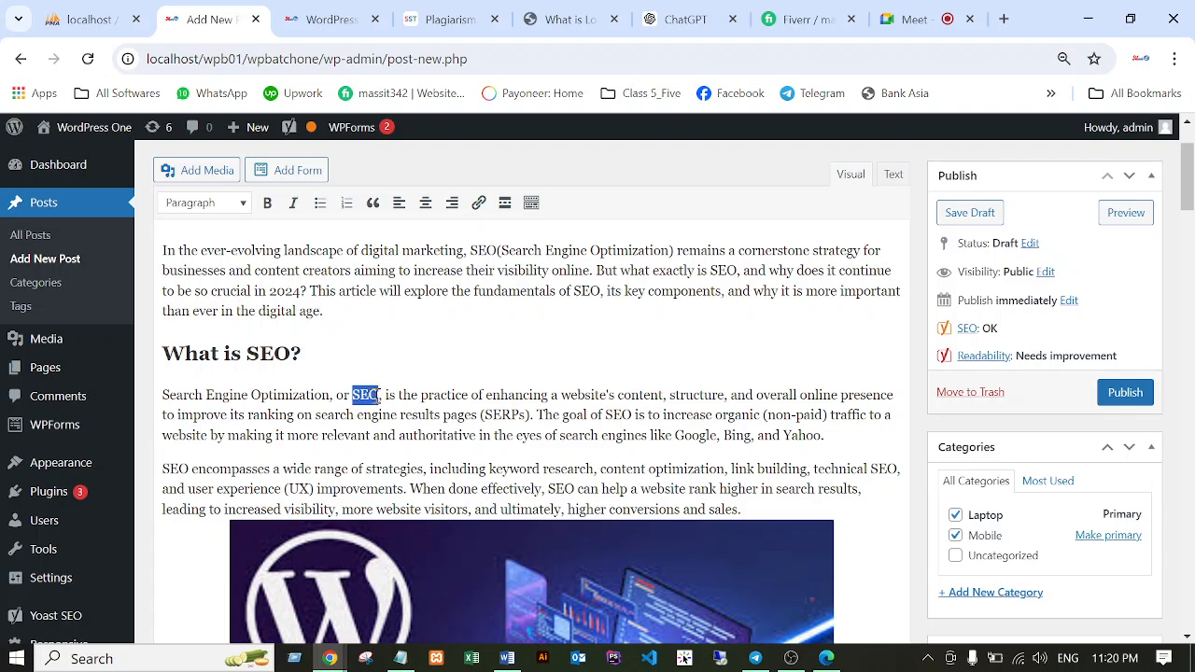
pyautogui.click(478, 203)
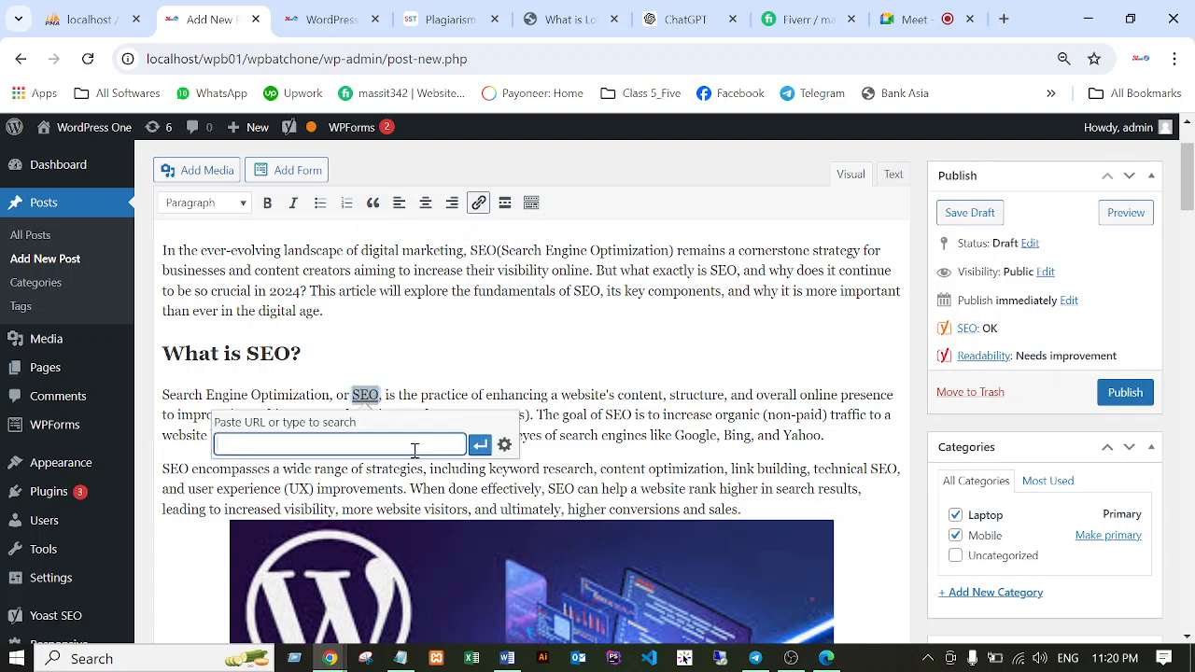
pyautogui.hotkey('ctrl', 'v')
pyautogui.click(480, 444)
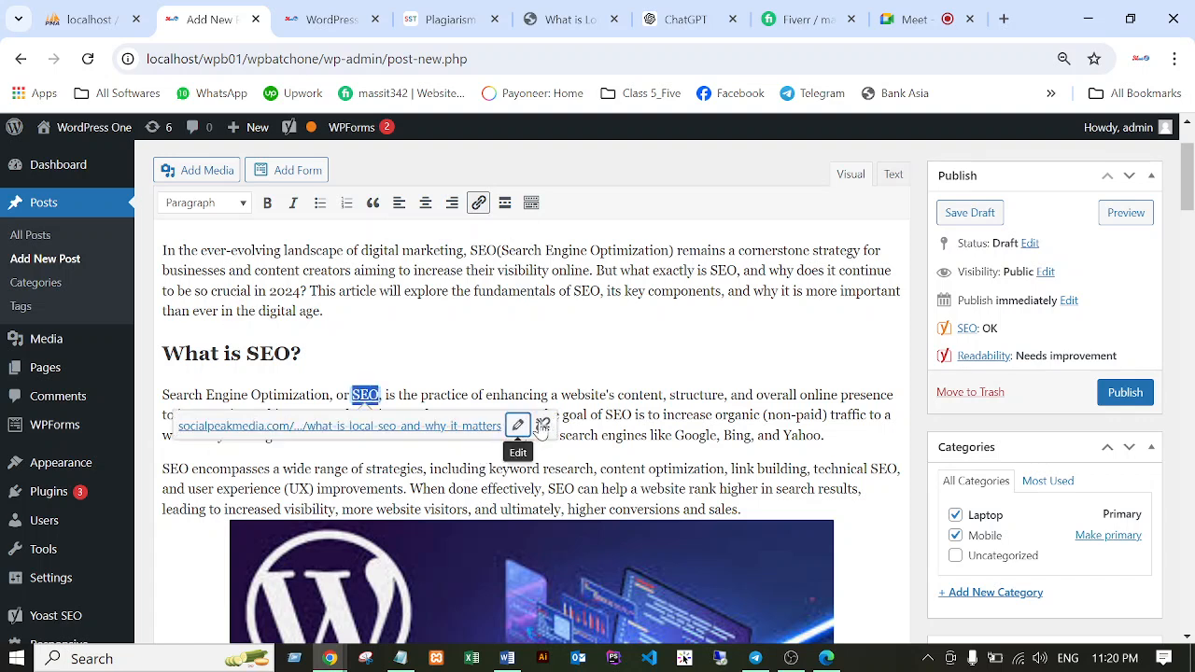
pyautogui.click(648, 343)
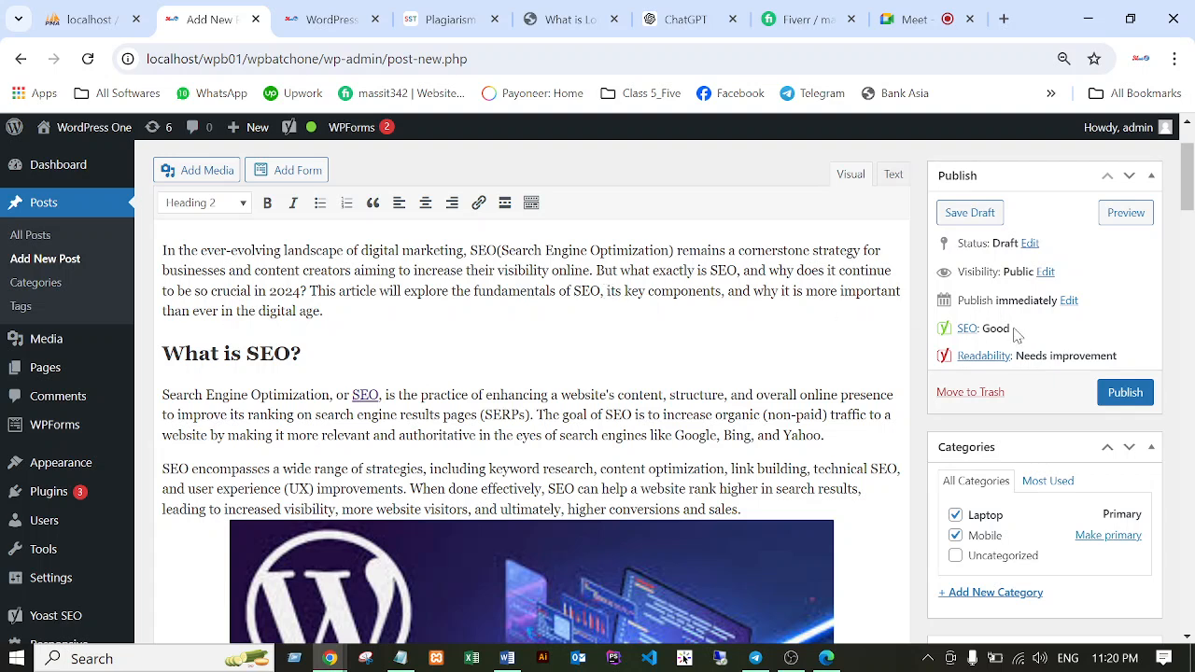
# Check the post's SEO and readability ratings, dismiss the chat notification and look back over the content down to "The Importance of SEO in 2024".
pyautogui.moveTo(1016, 334); pyautogui.dragTo(943, 333)
pyautogui.click(842, 339)
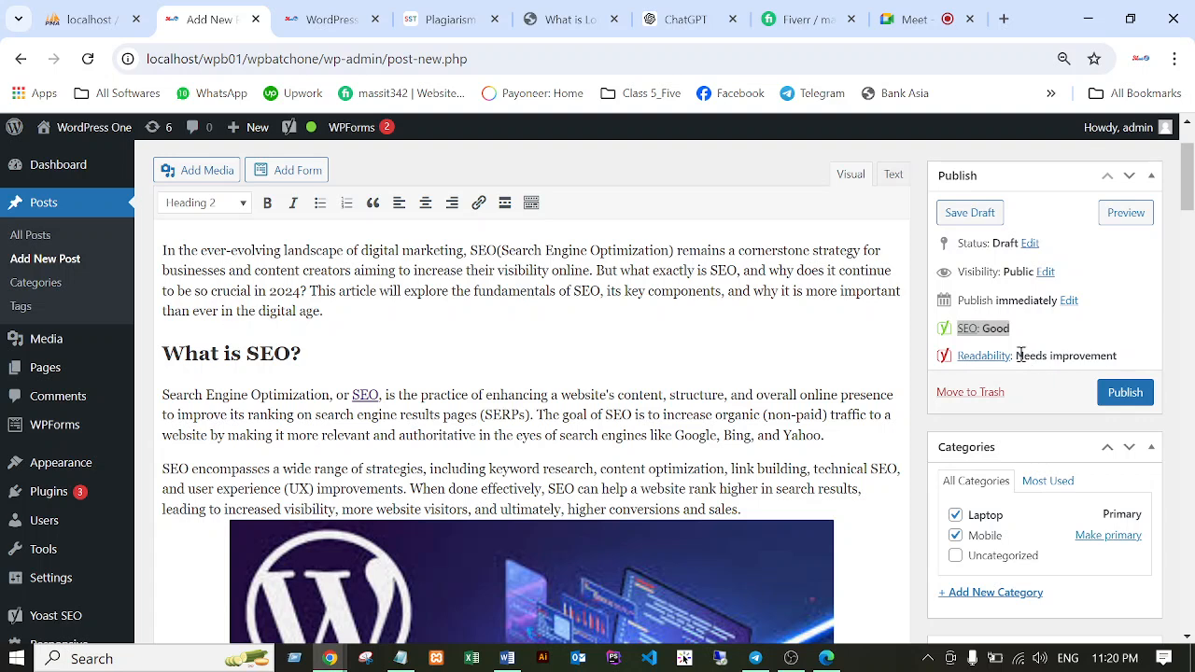
pyautogui.moveTo(1017, 355); pyautogui.dragTo(1125, 362)
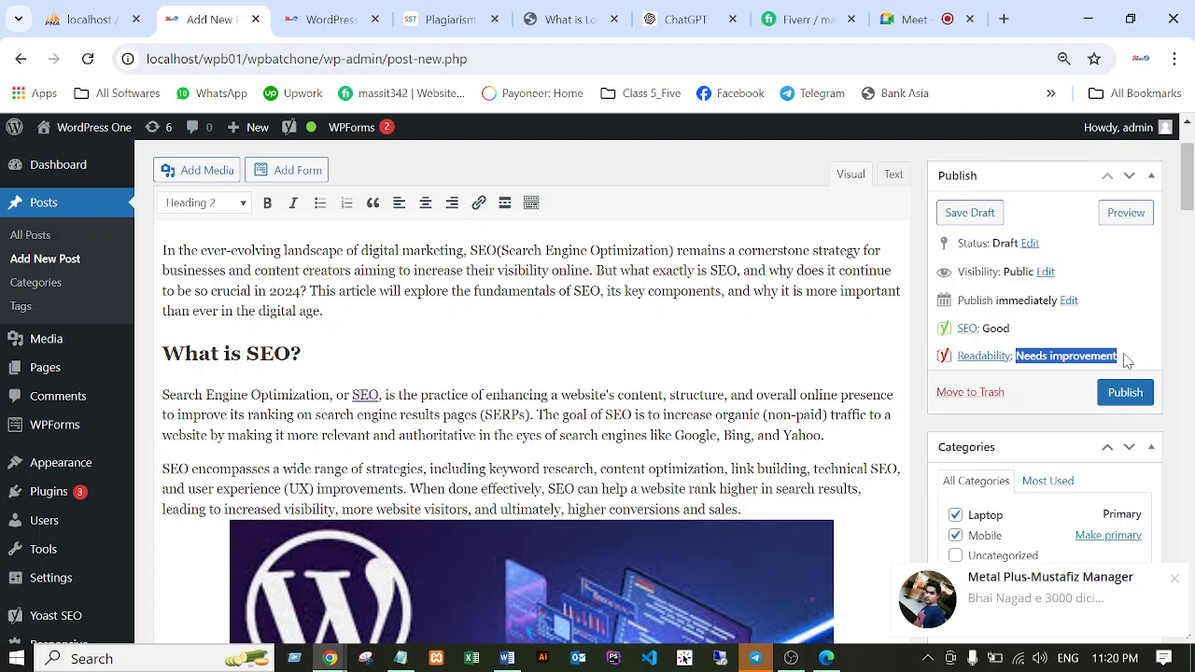
pyautogui.click(1174, 579)
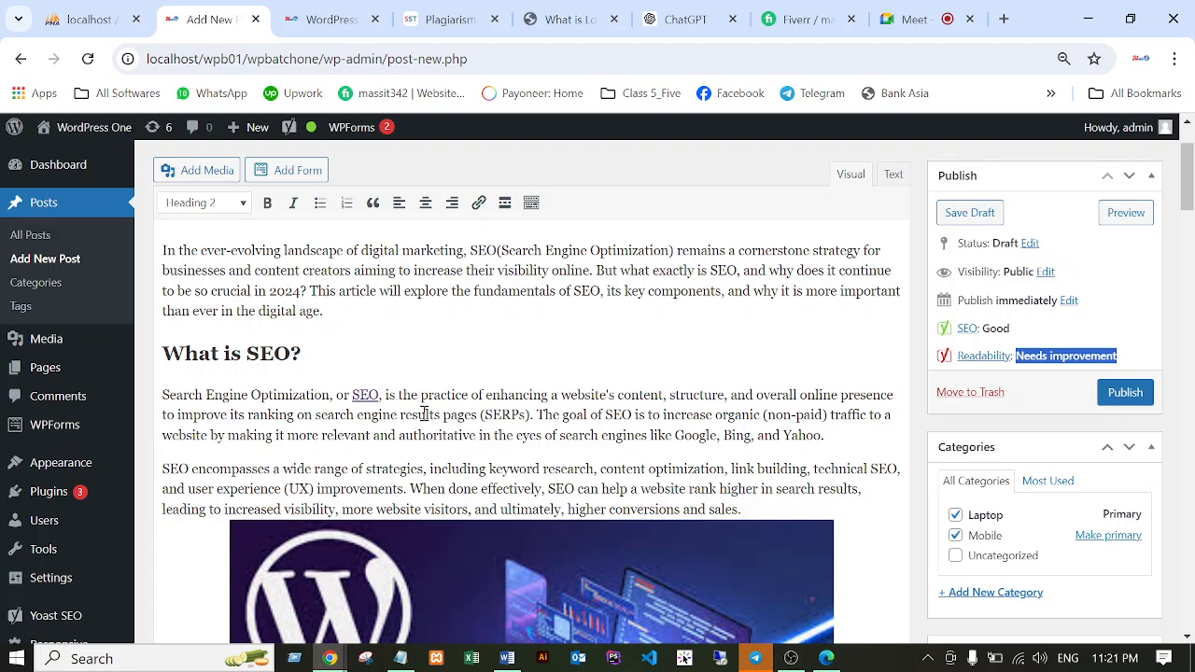
pyautogui.scroll(-15, 597, 400)
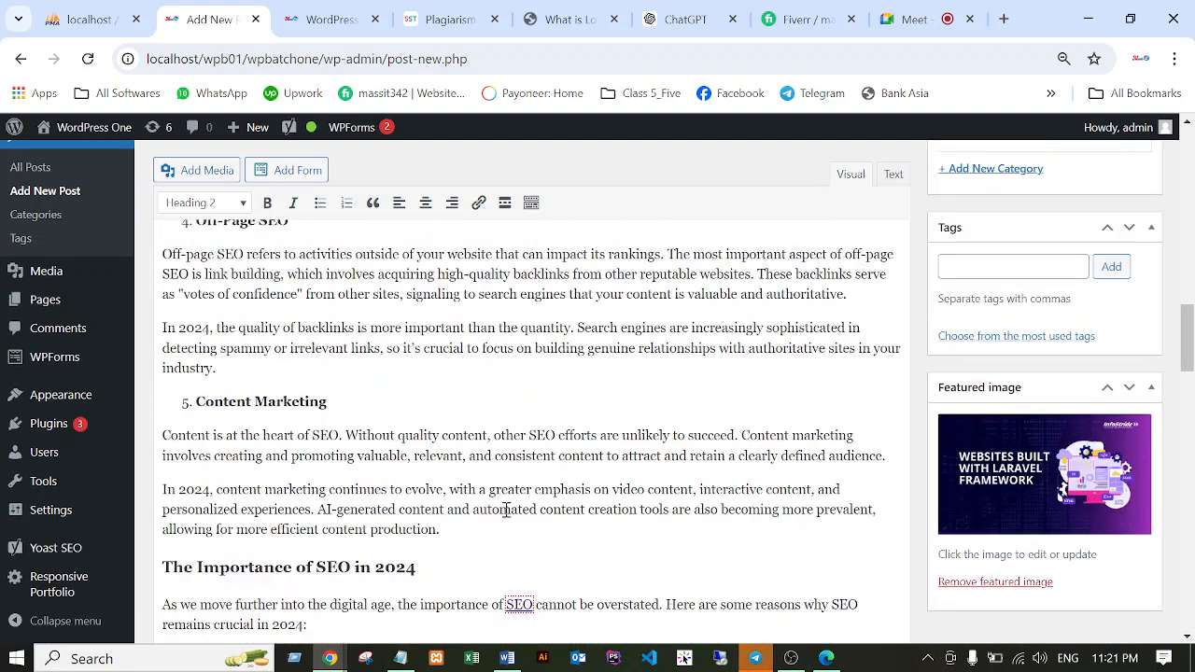
# Highlight the transition words result of the Yoast readability analysis in the text and review the marked sentences down to the Conclusion.
pyautogui.scroll(-10, 492, 502)
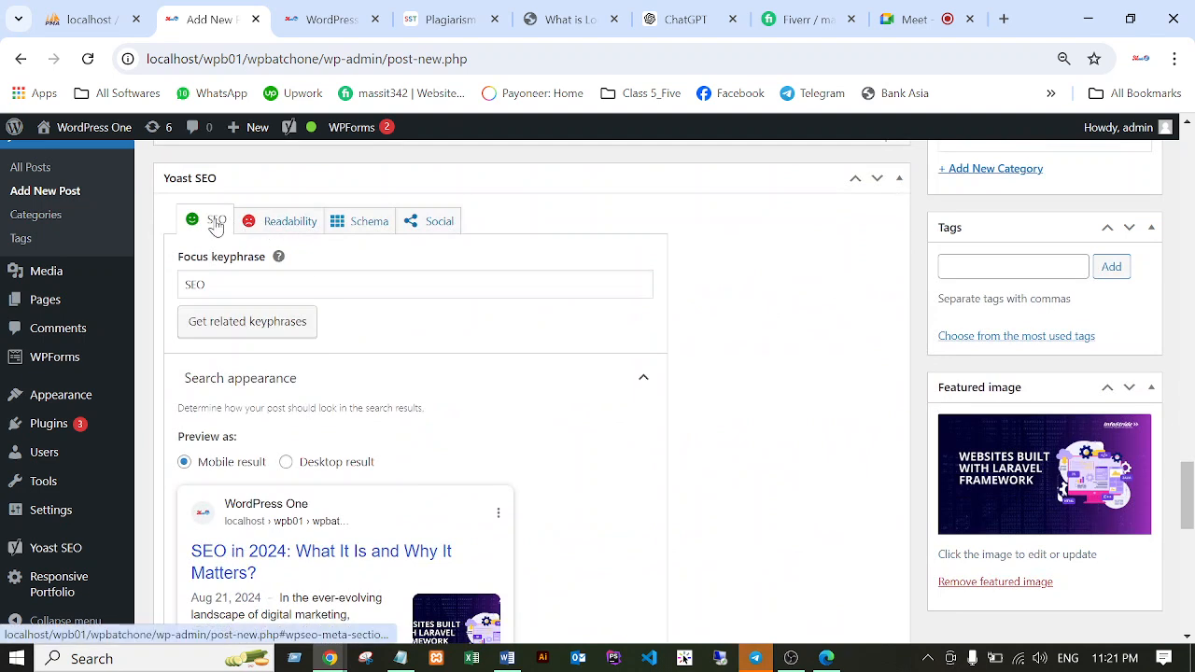
pyautogui.scroll(-2, 271, 458)
pyautogui.scroll(2, 299, 330)
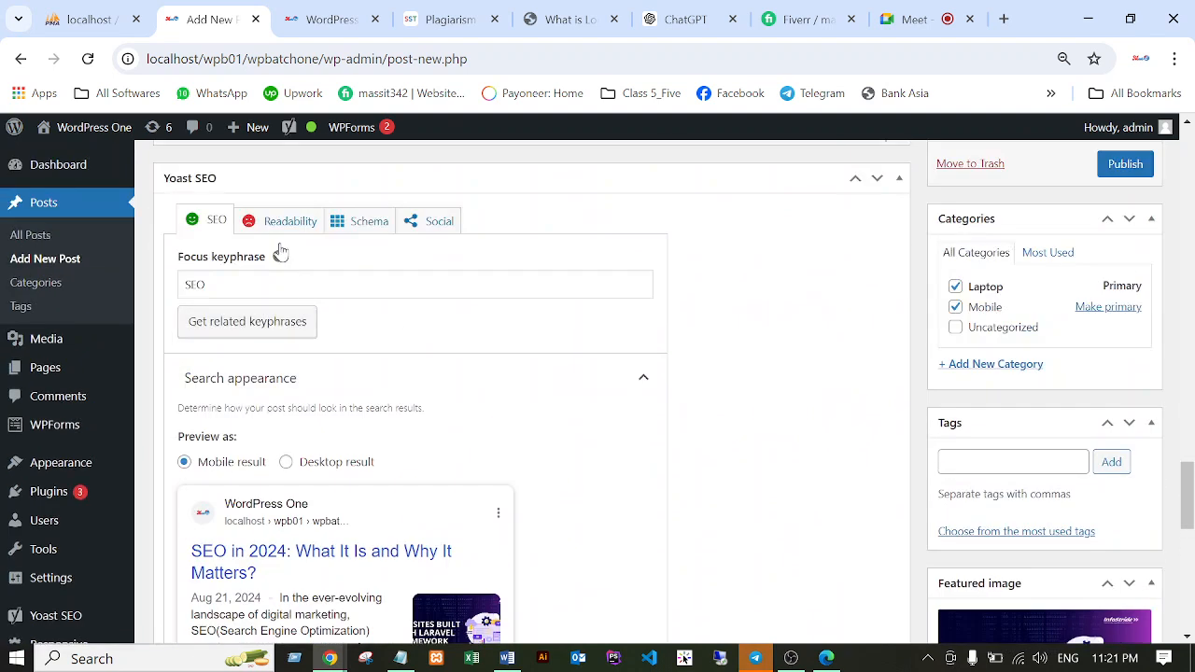
pyautogui.click(280, 224)
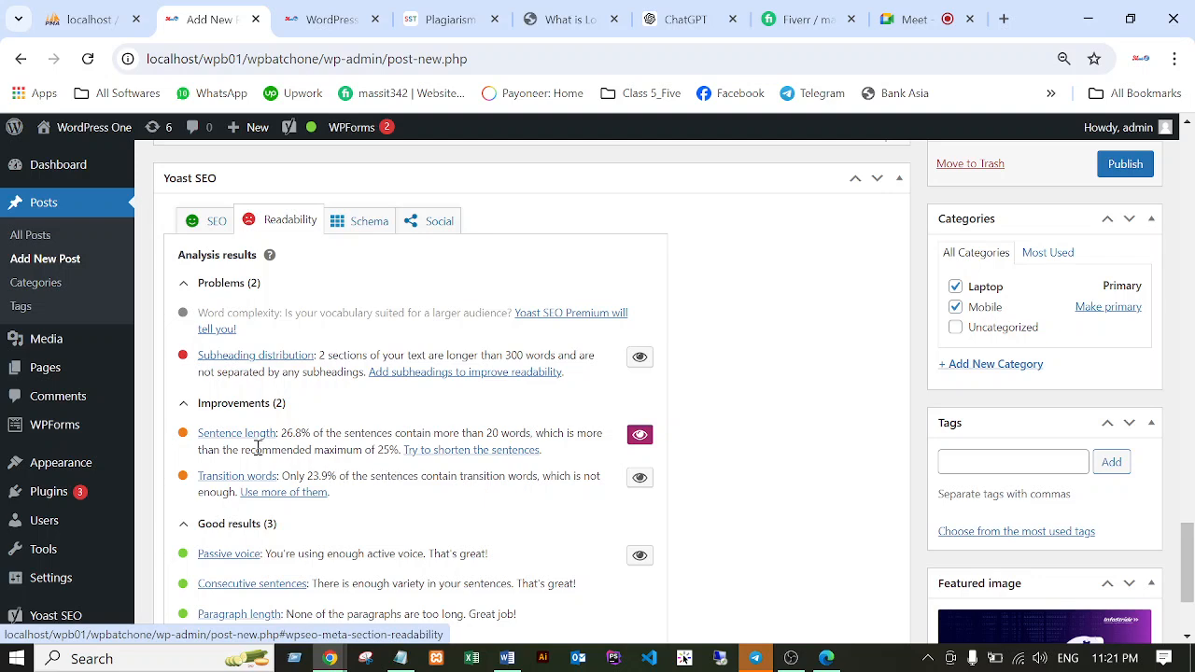
pyautogui.click(640, 481)
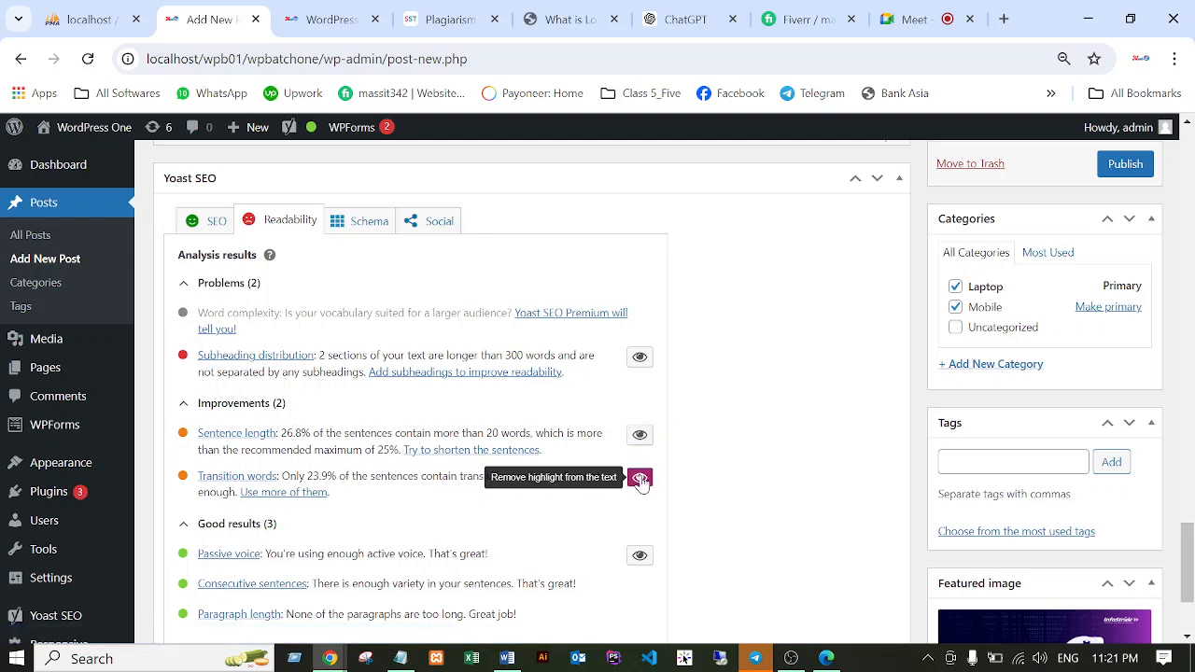
pyautogui.scroll(10, 597, 446)
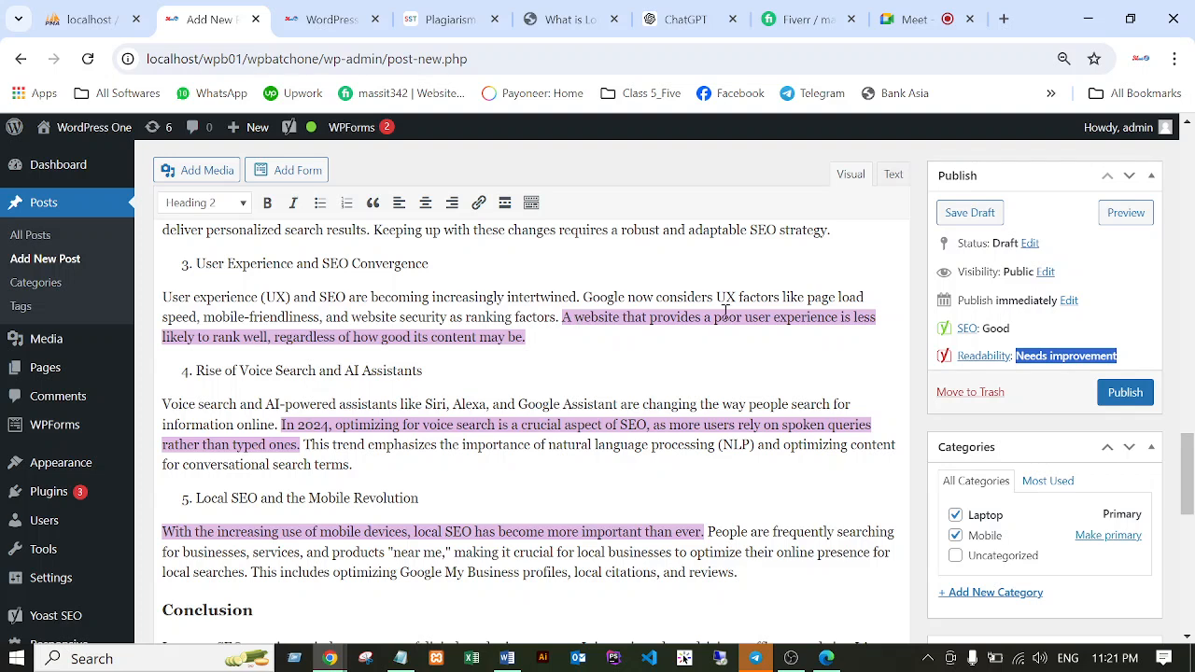
pyautogui.scroll(-3, 788, 332)
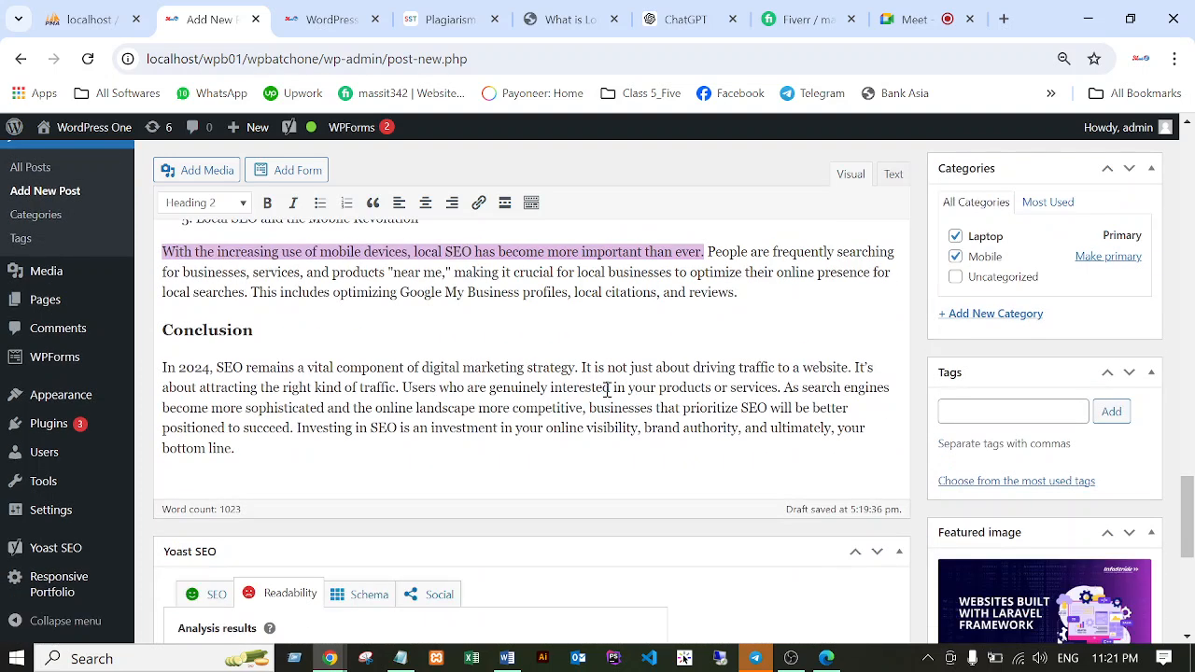
pyautogui.scroll(-2, 441, 401)
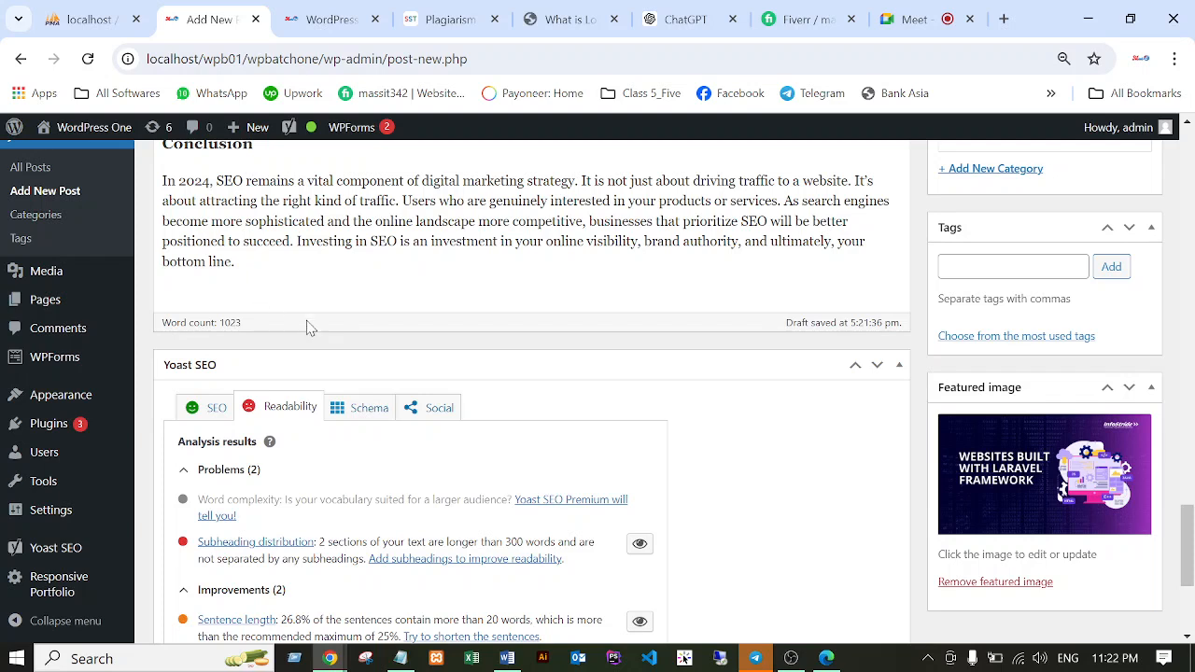
pyautogui.moveTo(236, 264); pyautogui.dragTo(160, 240)
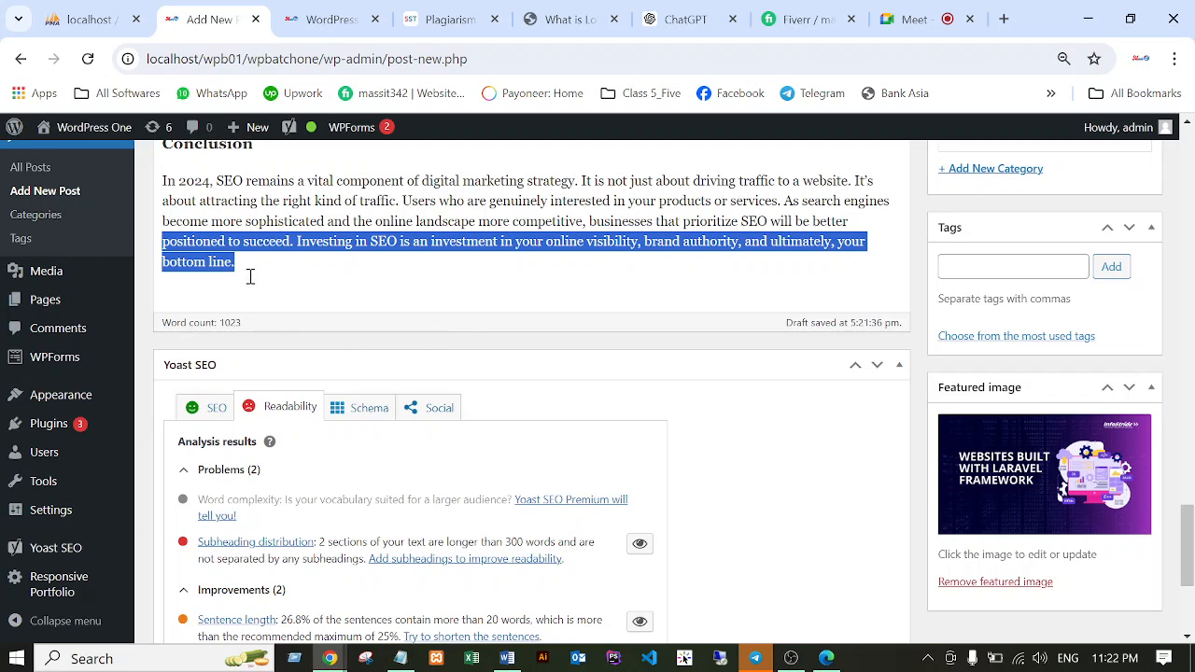
pyautogui.click(238, 261)
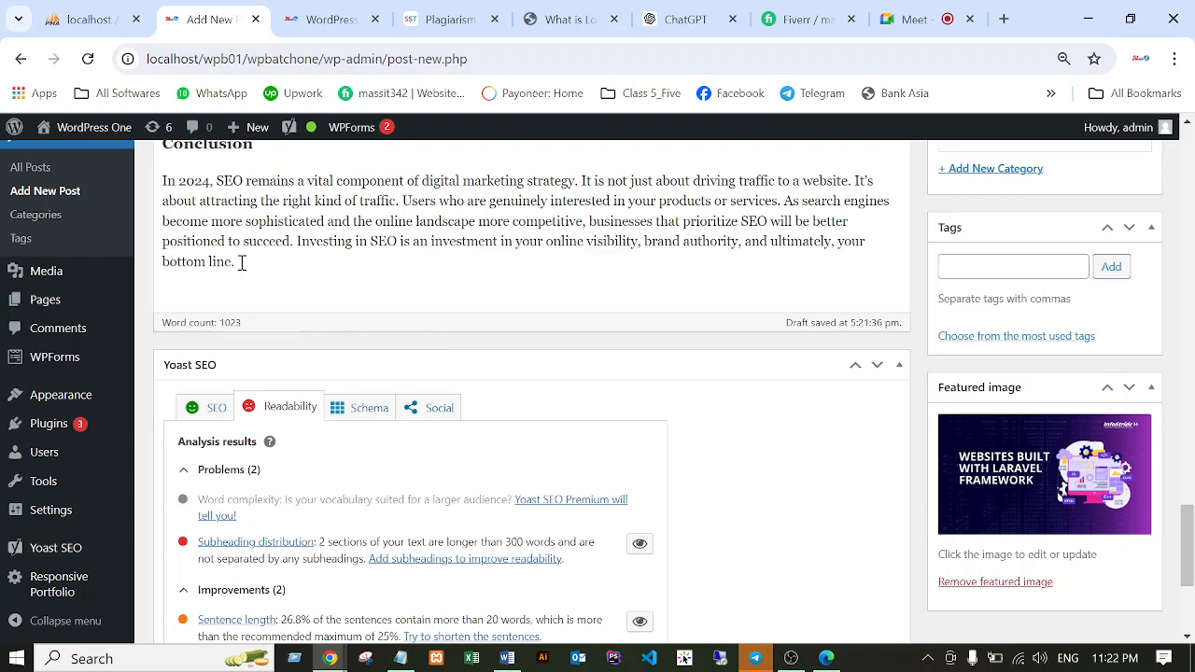
# Return to the Yoast SEO settings, view the Track SEO performance dialog and close it.
pyautogui.scroll(-2, 458, 274)
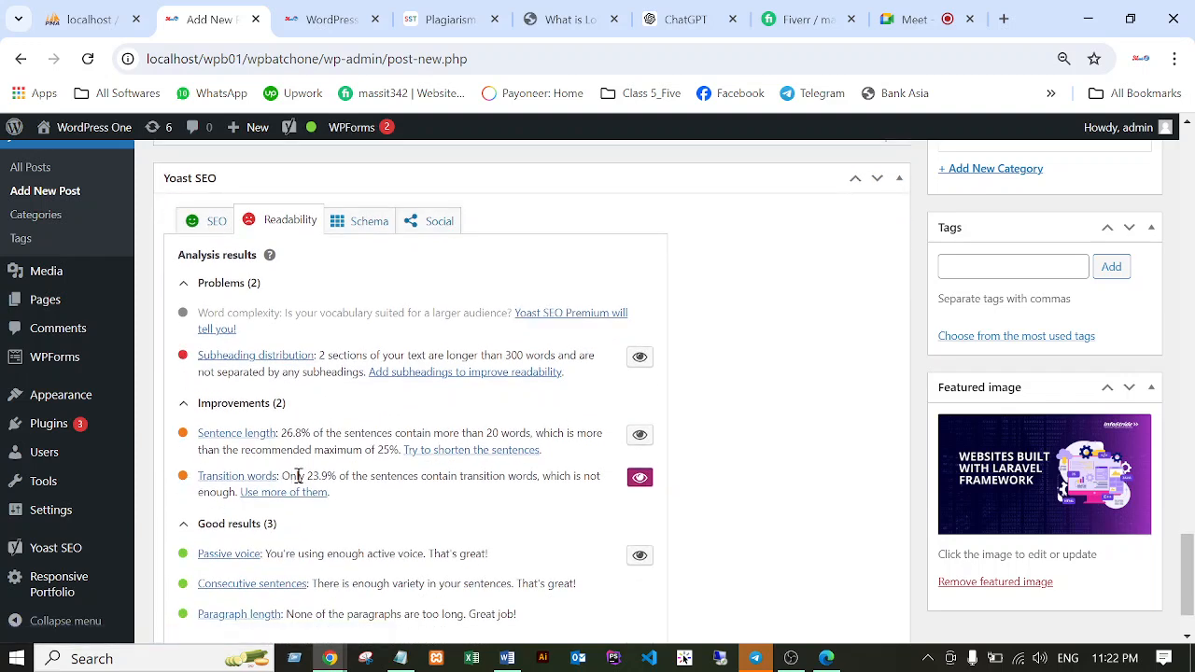
pyautogui.scroll(-1, 295, 473)
pyautogui.scroll(3, 295, 473)
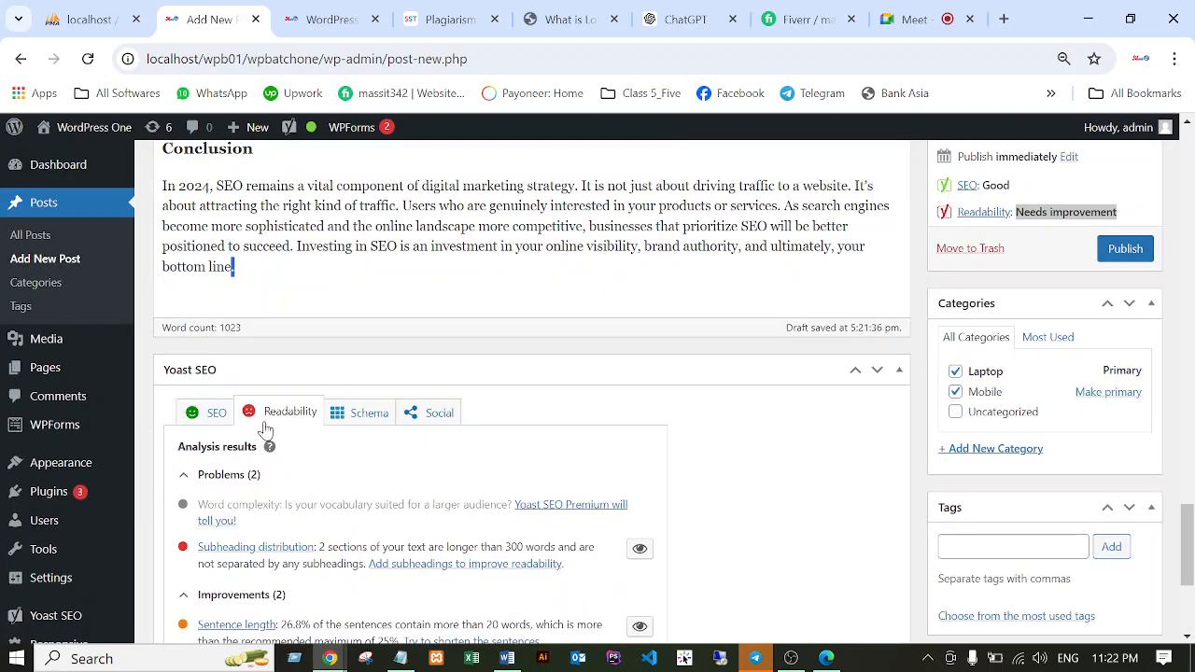
pyautogui.click(213, 422)
pyautogui.scroll(-9, 392, 455)
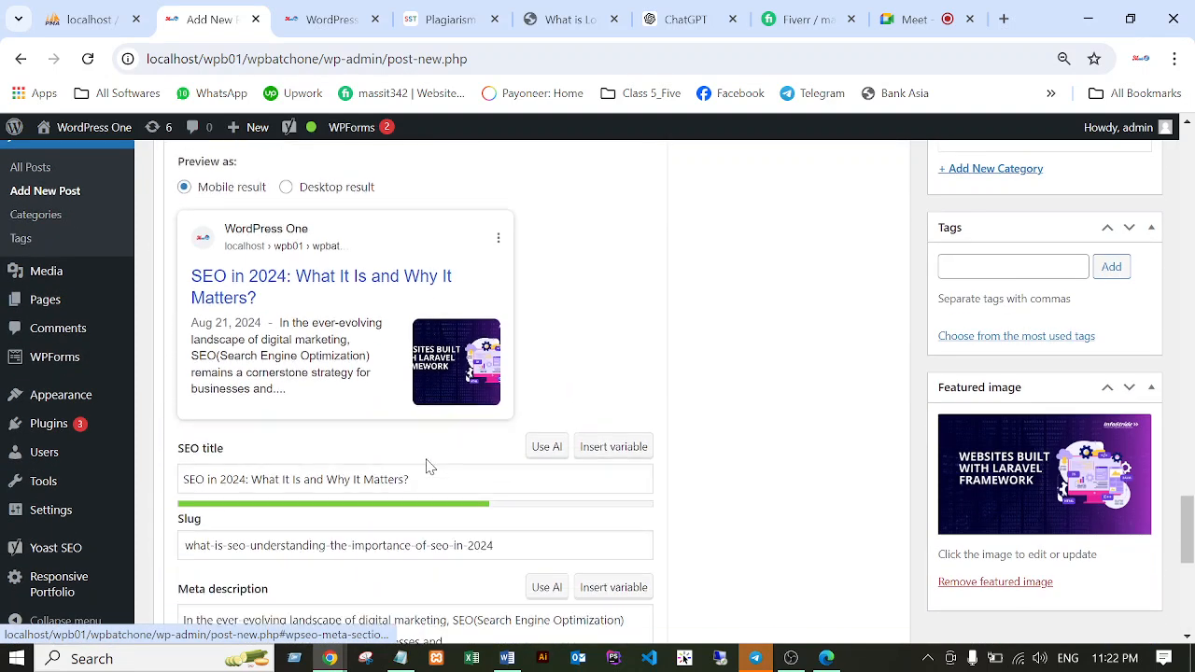
pyautogui.scroll(-3, 443, 464)
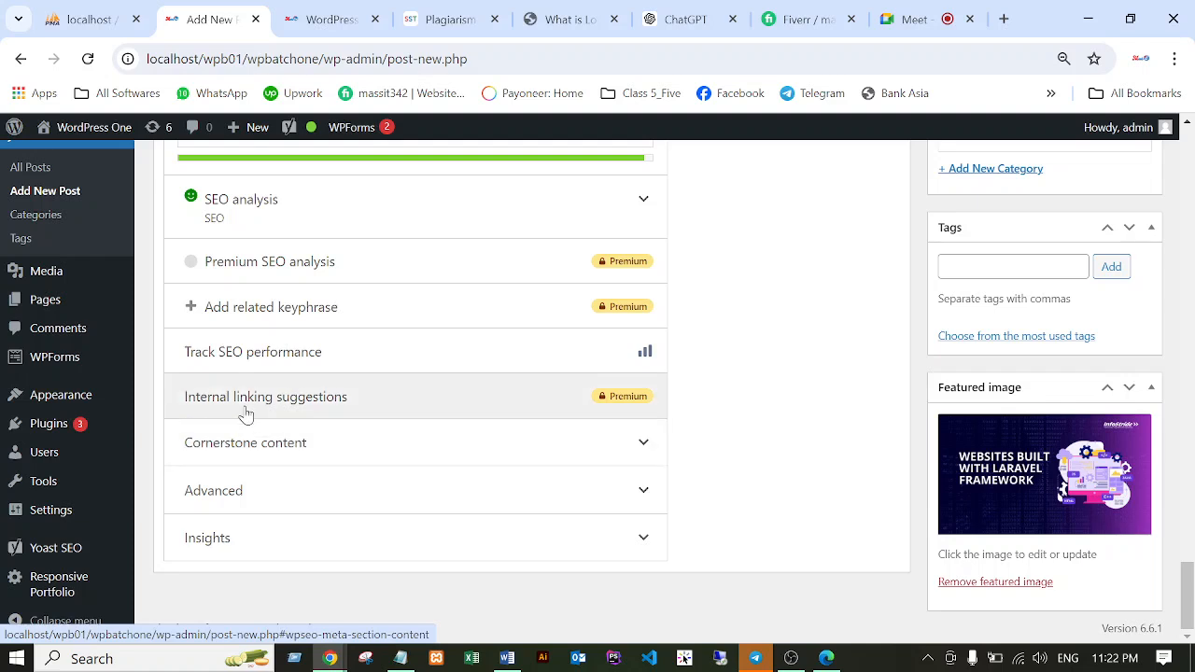
pyautogui.click(242, 352)
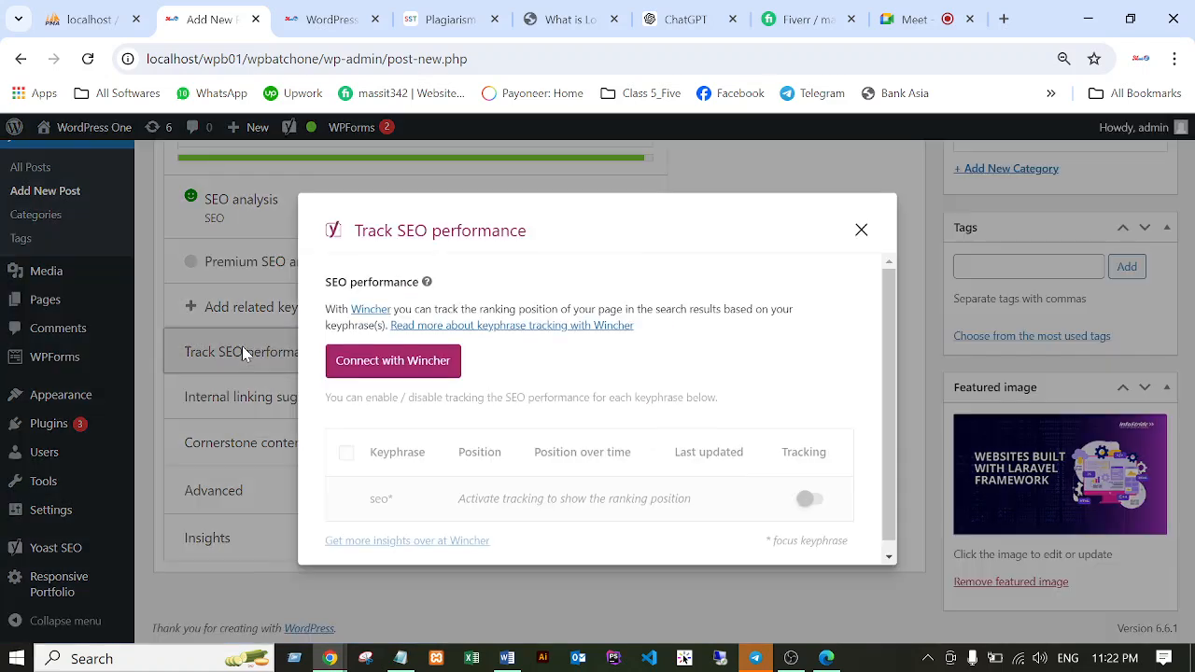
pyautogui.click(860, 232)
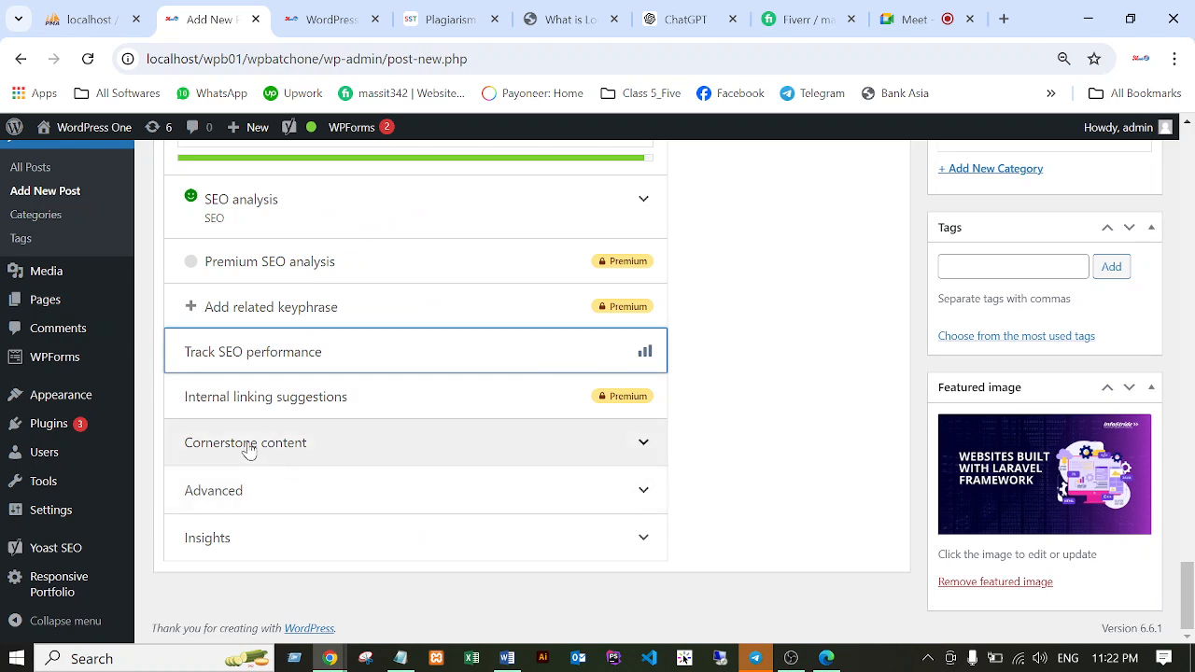
# Examine the focus keyphrase, search preview, SEO title, slug and meta description in the Yoast SEO settings.
pyautogui.scroll(2, 361, 521)
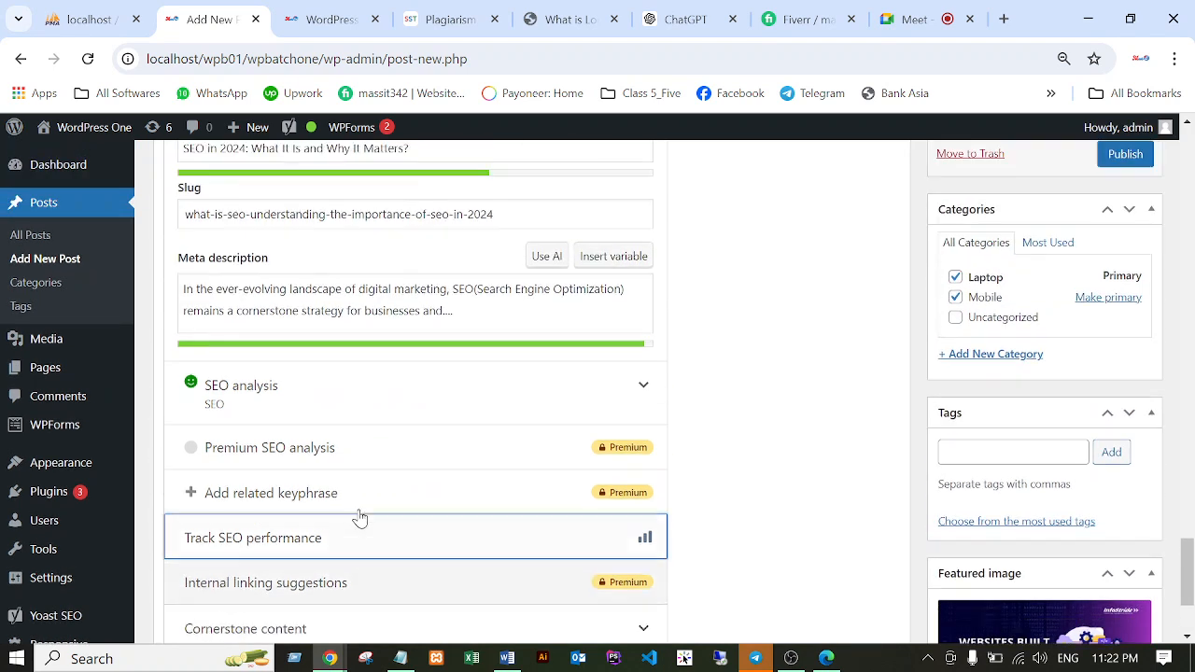
pyautogui.scroll(1, 360, 520)
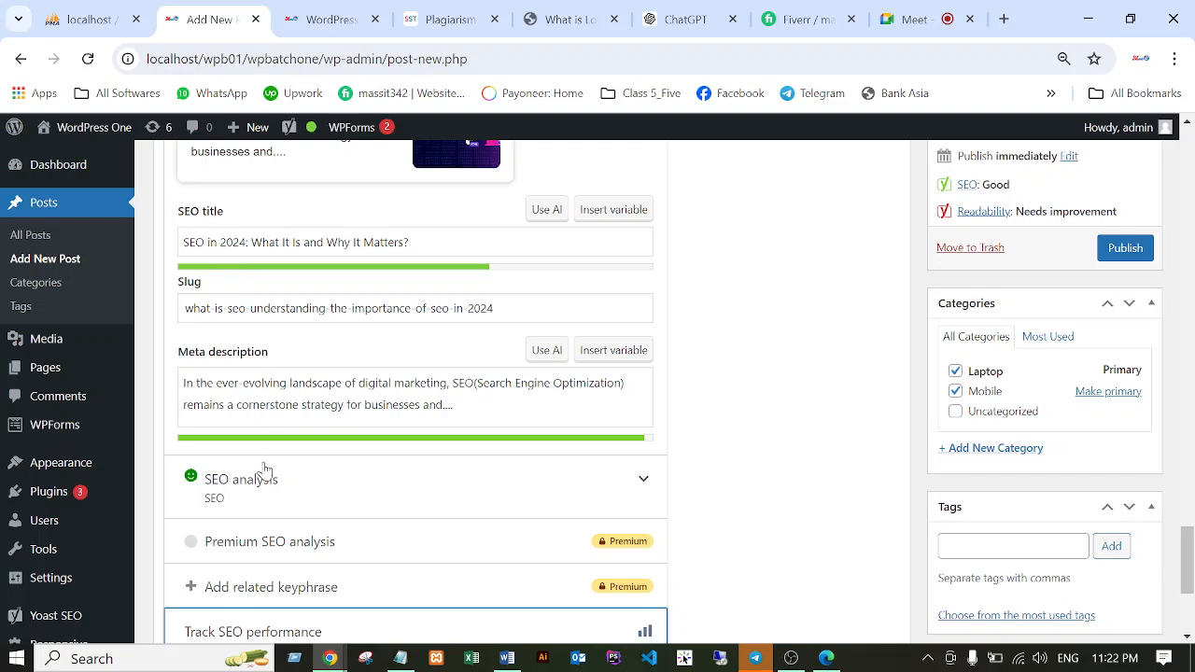
pyautogui.scroll(5, 280, 396)
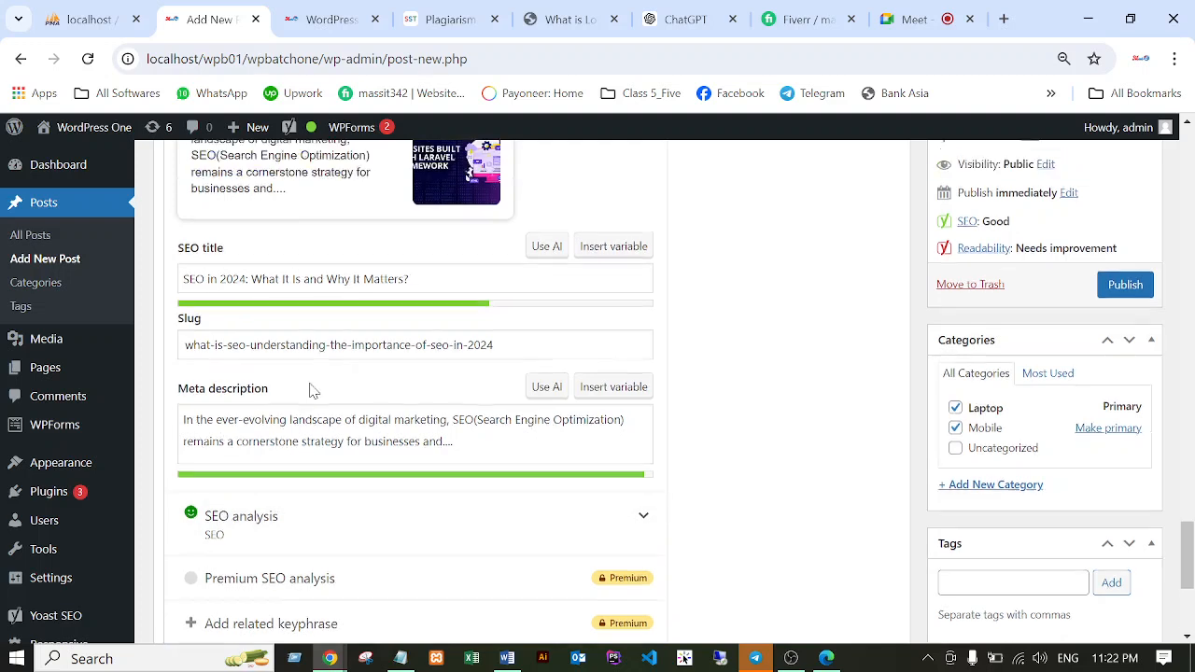
pyautogui.scroll(1, 355, 390)
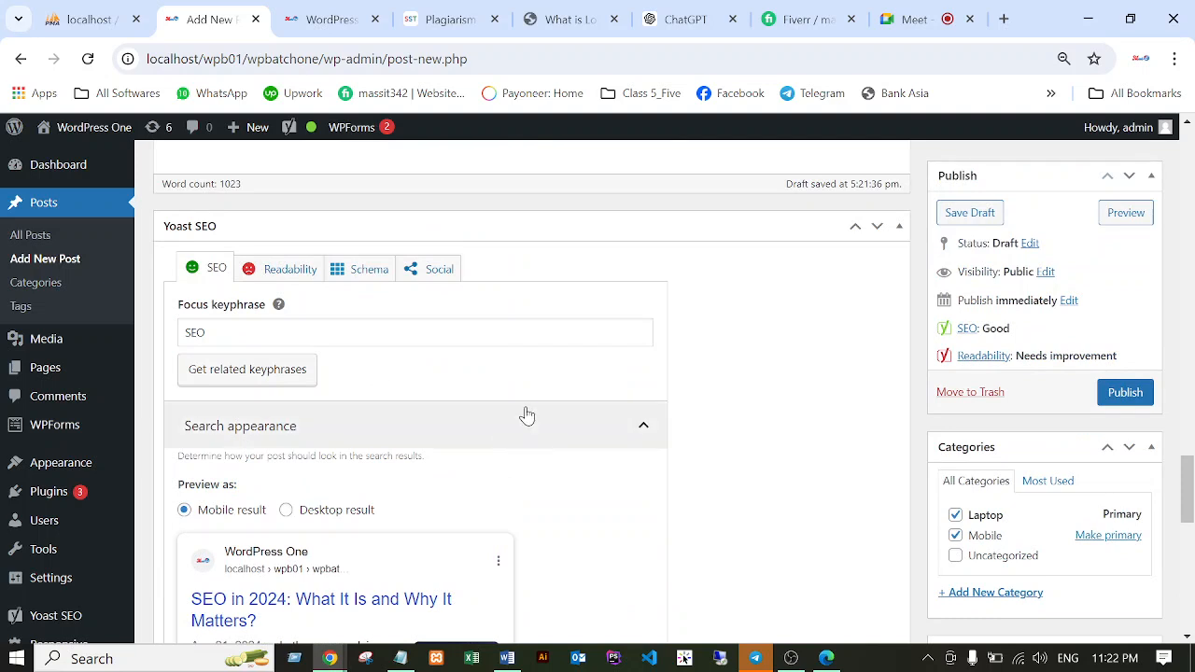
pyautogui.scroll(-4, 532, 420)
pyautogui.scroll(-3, 613, 438)
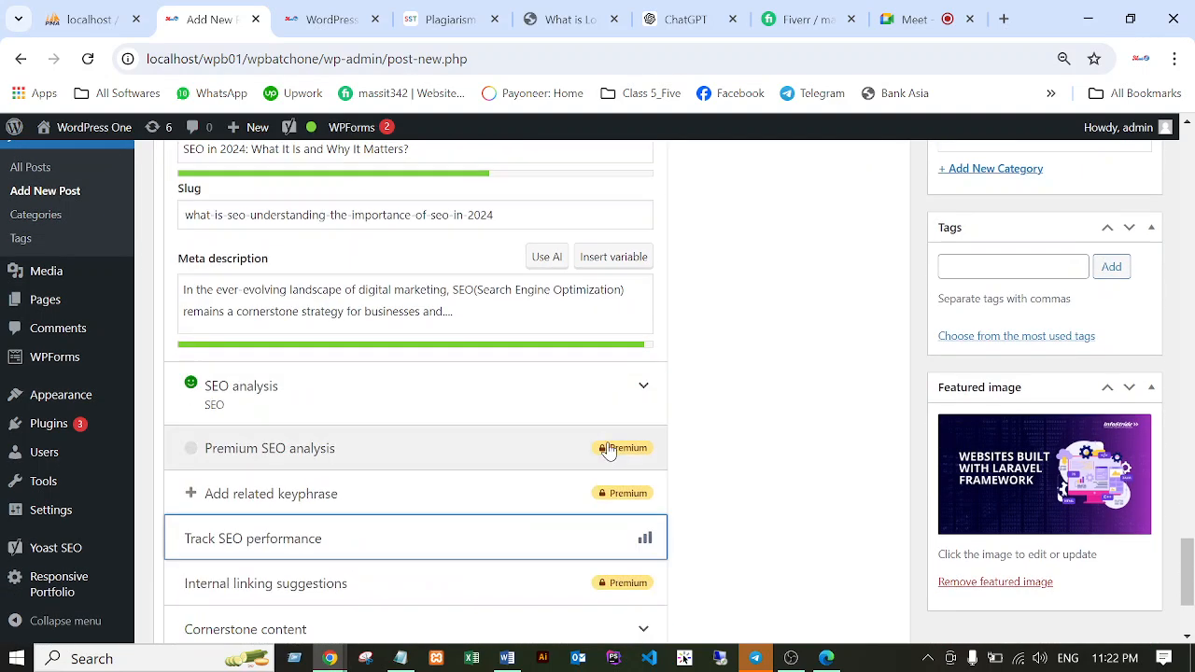
pyautogui.scroll(5, 616, 435)
pyautogui.scroll(3, 327, 311)
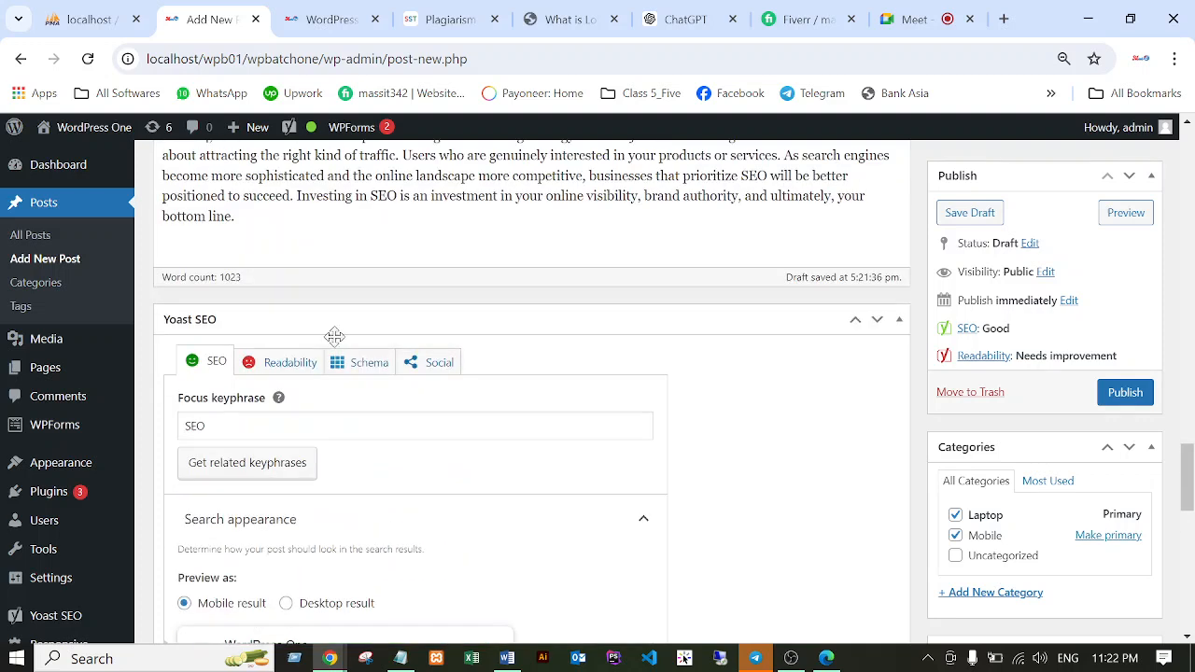
# Highlight the subheading distribution result of the readability analysis in the text and check which sections it marks.
pyautogui.click(282, 362)
pyautogui.scroll(-1, 631, 429)
pyautogui.scroll(-1, 631, 435)
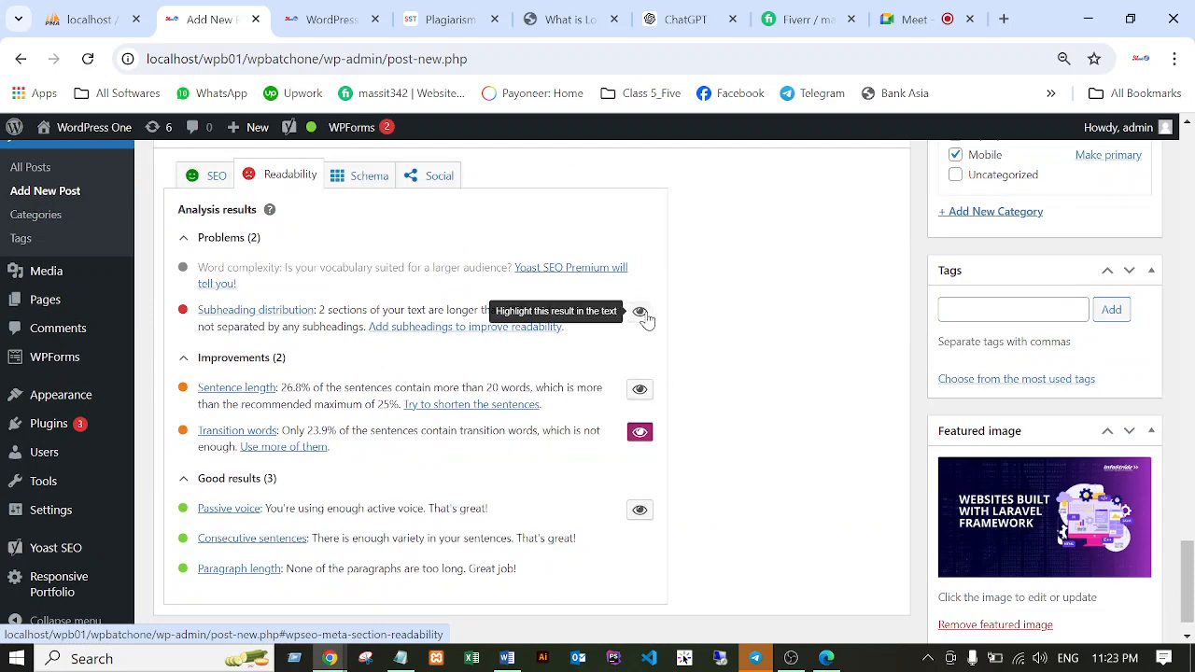
pyautogui.click(640, 313)
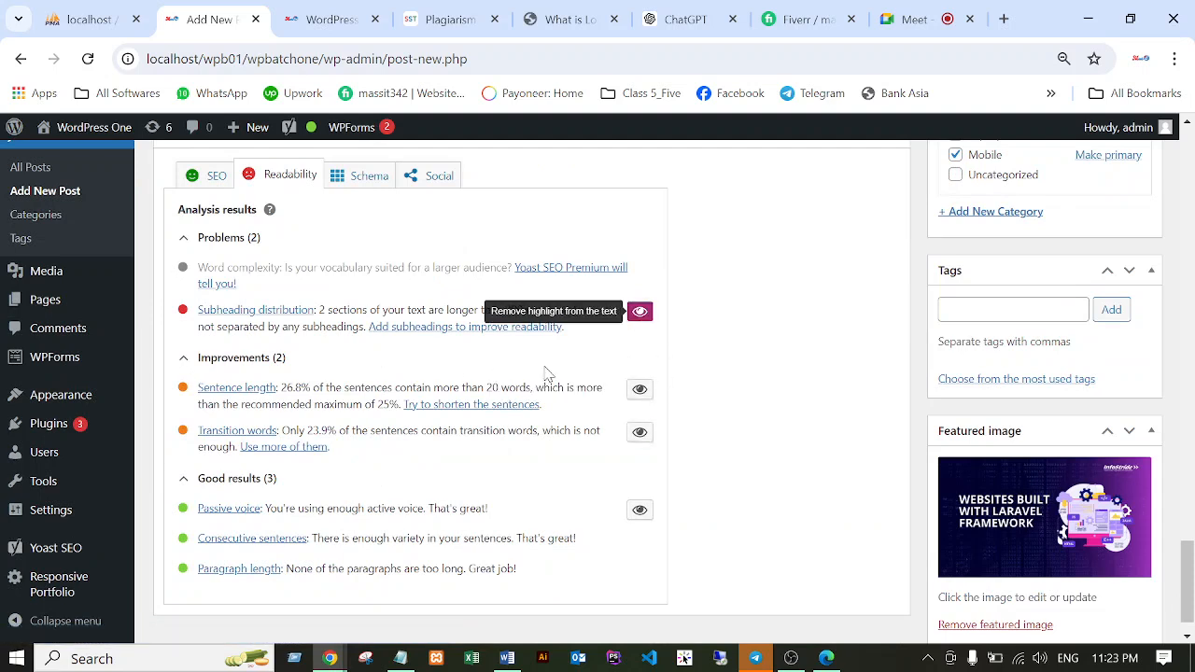
pyautogui.scroll(5, 703, 323)
pyautogui.scroll(10, 703, 322)
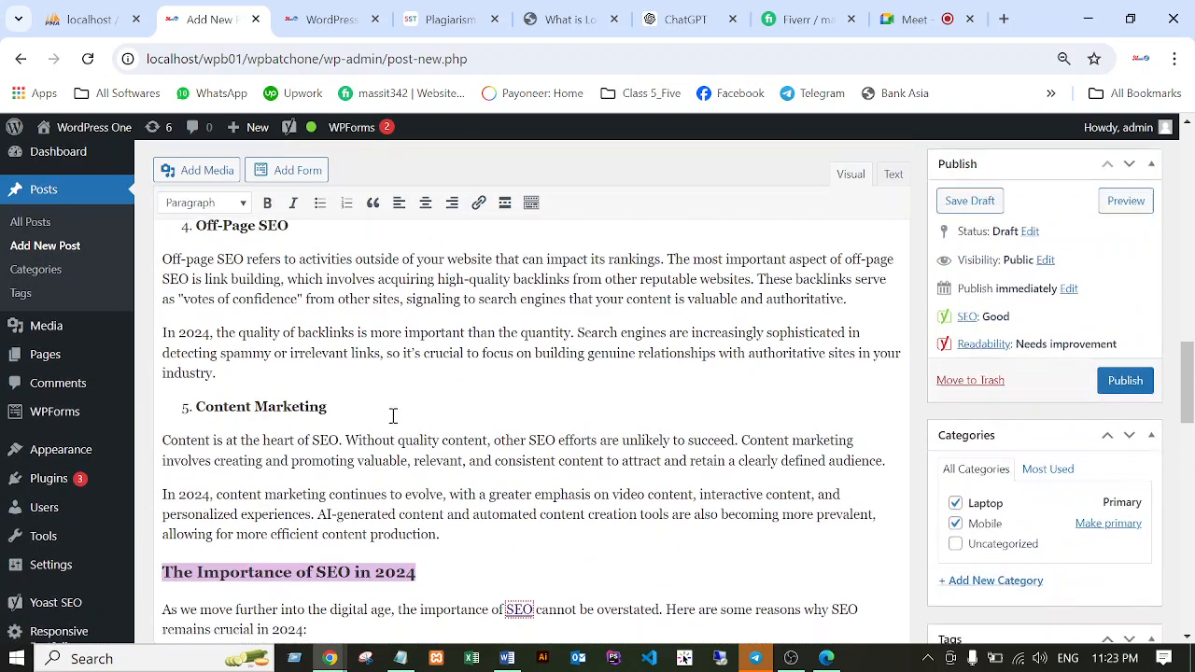
pyautogui.scroll(-1, 392, 408)
pyautogui.scroll(-15, 790, 429)
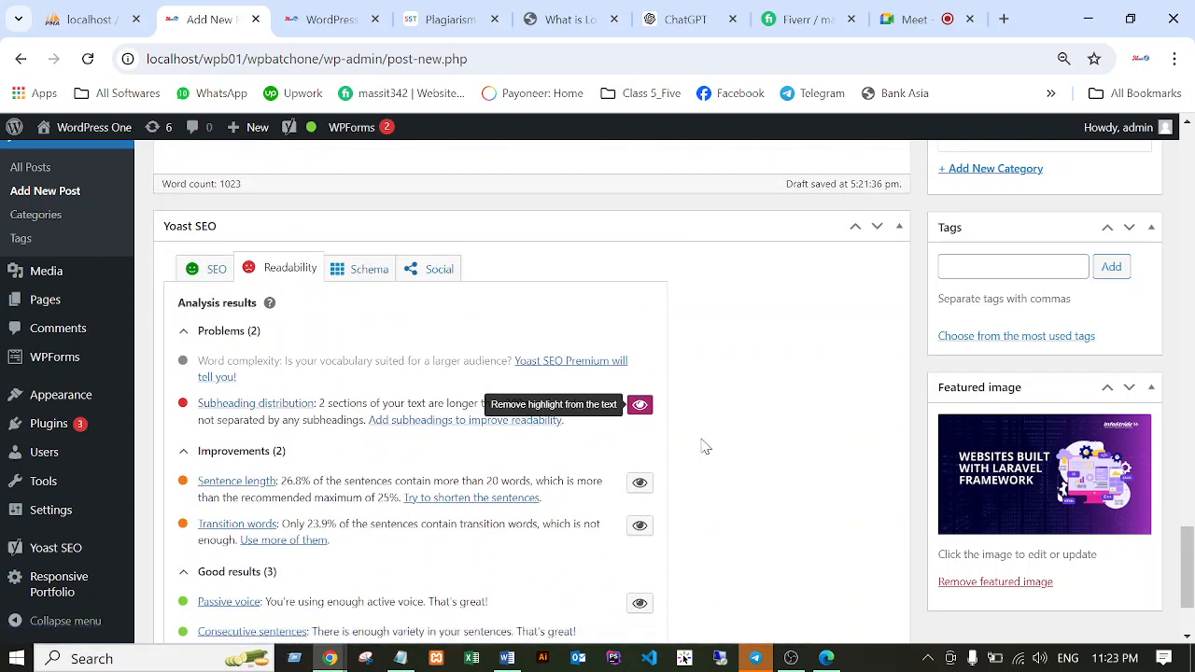
# Examine the sections under the marked headings "The Core Components of SEO" and "The Importance of SEO in 2024".
pyautogui.scroll(4, 703, 439)
pyautogui.scroll(12, 702, 439)
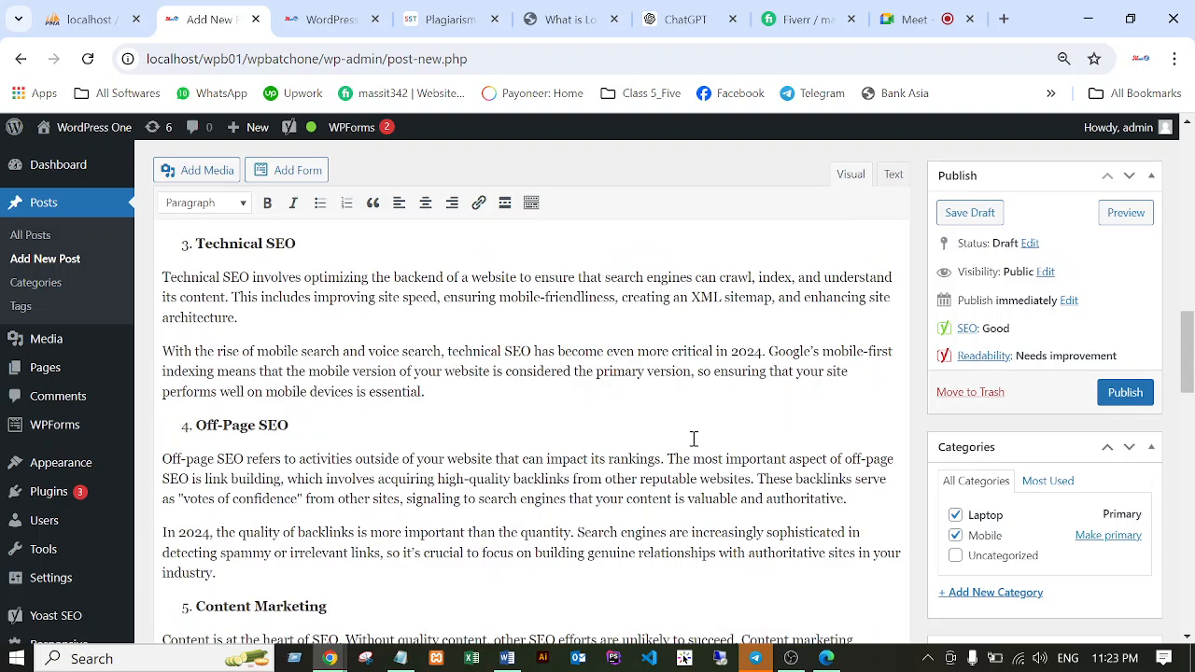
pyautogui.scroll(-3, 684, 438)
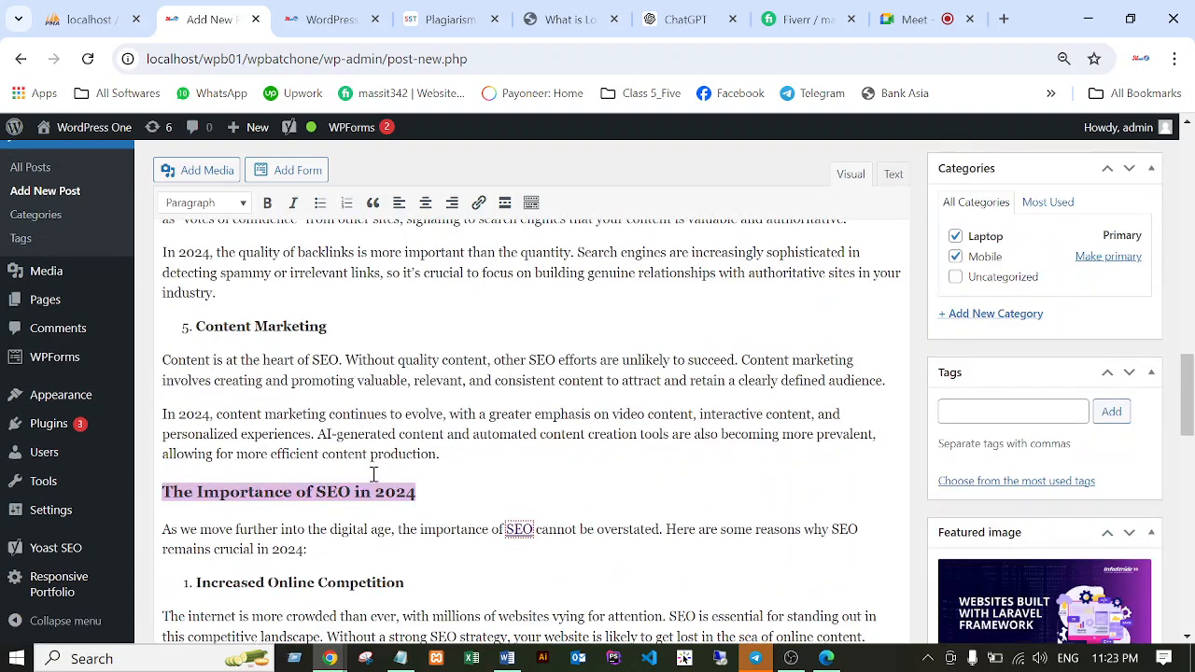
pyautogui.scroll(3, 375, 474)
pyautogui.scroll(4, 380, 474)
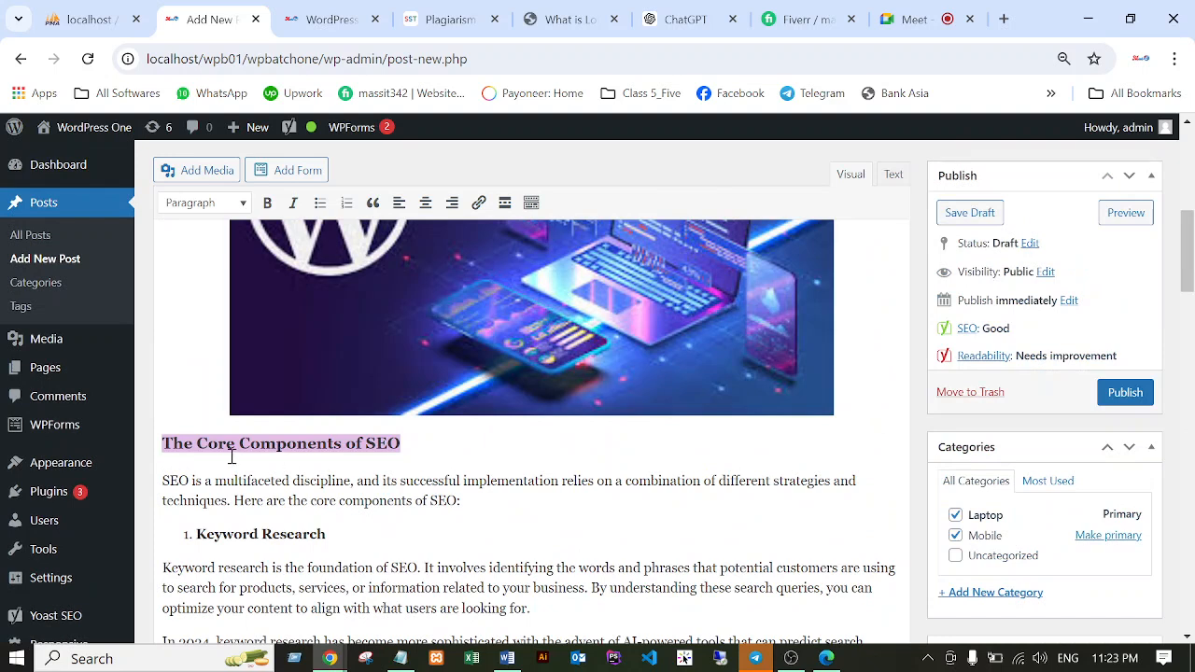
pyautogui.scroll(-9, 241, 459)
pyautogui.scroll(-5, 280, 471)
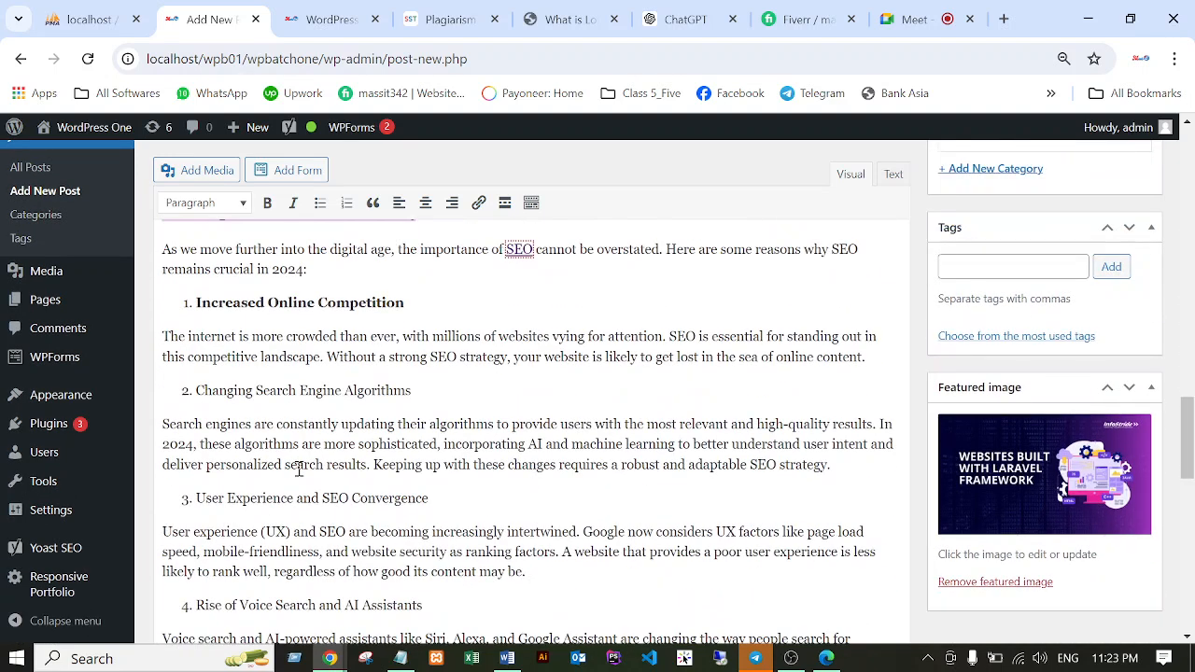
pyautogui.scroll(2, 299, 470)
pyautogui.scroll(10, 299, 470)
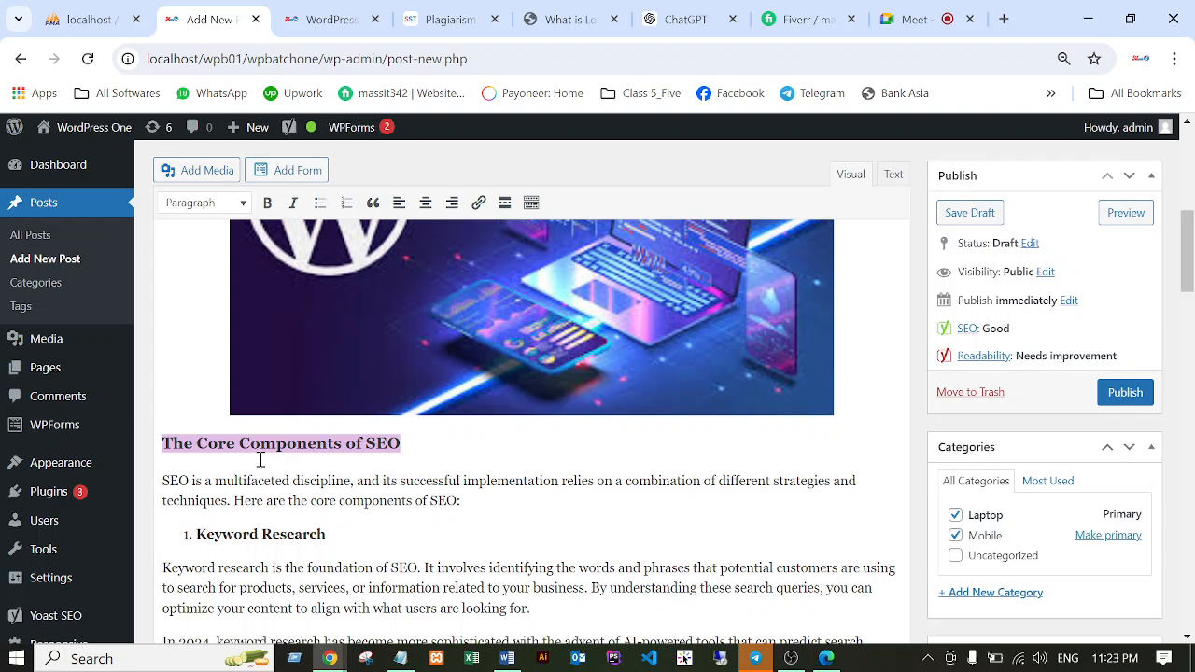
pyautogui.scroll(-1, 275, 461)
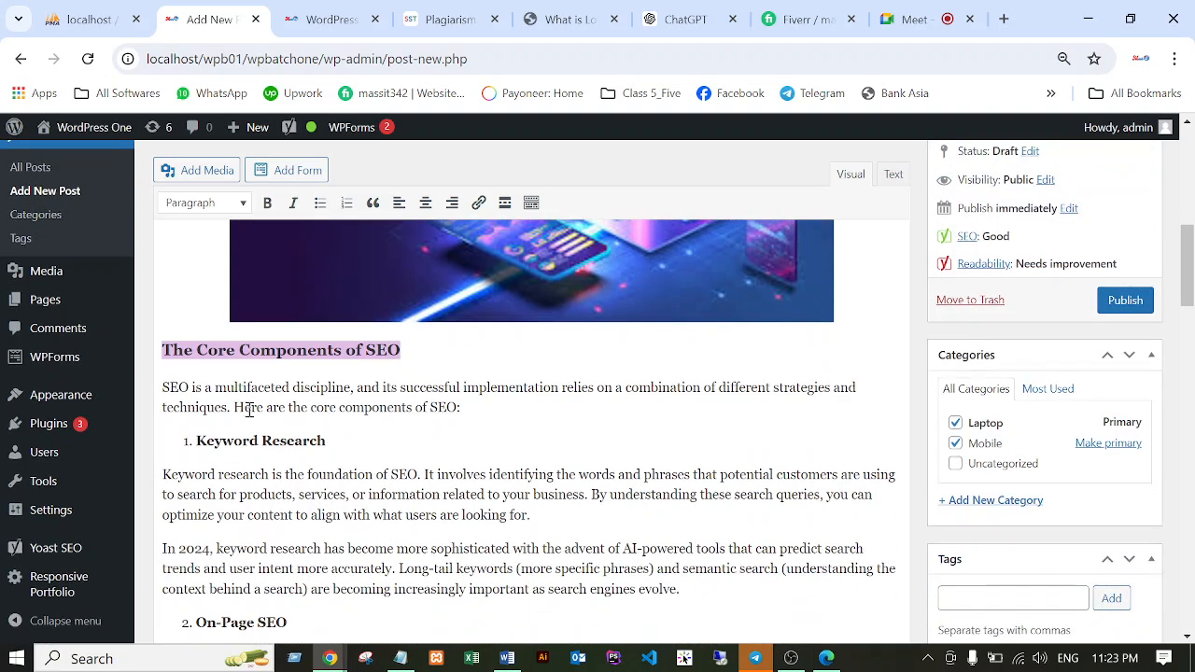
# Change the format of the "The Importance of SEO in 2024" heading to Heading 4.
pyautogui.click(234, 359)
pyautogui.scroll(-8, 266, 381)
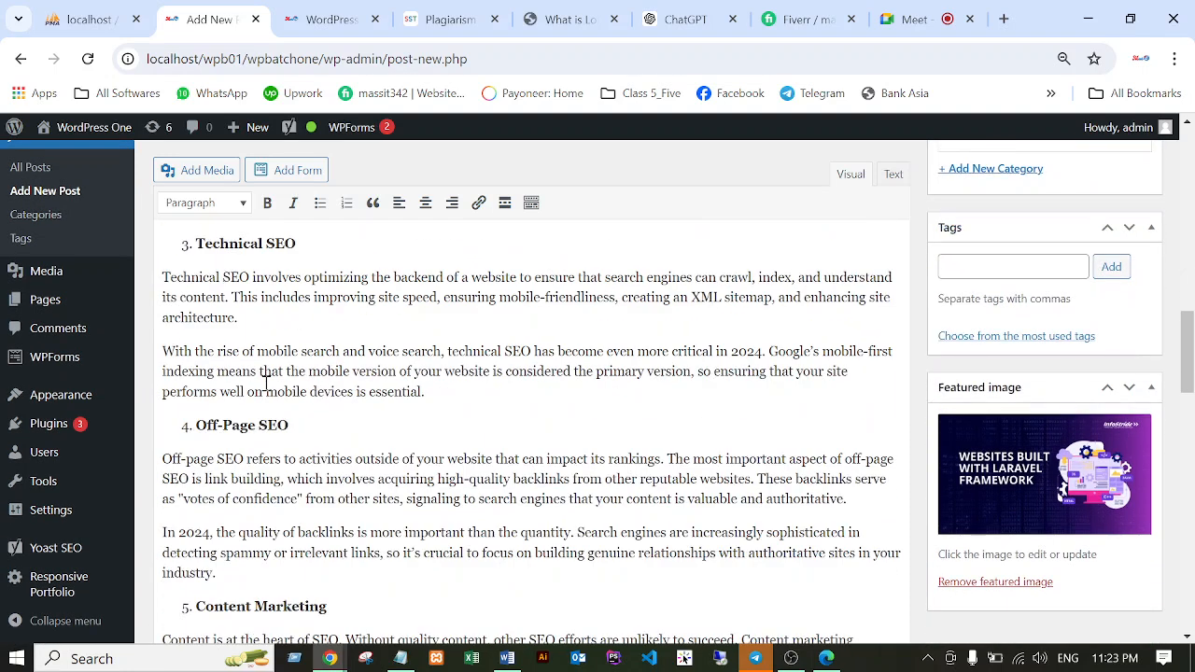
pyautogui.scroll(-6, 266, 381)
pyautogui.scroll(2, 273, 403)
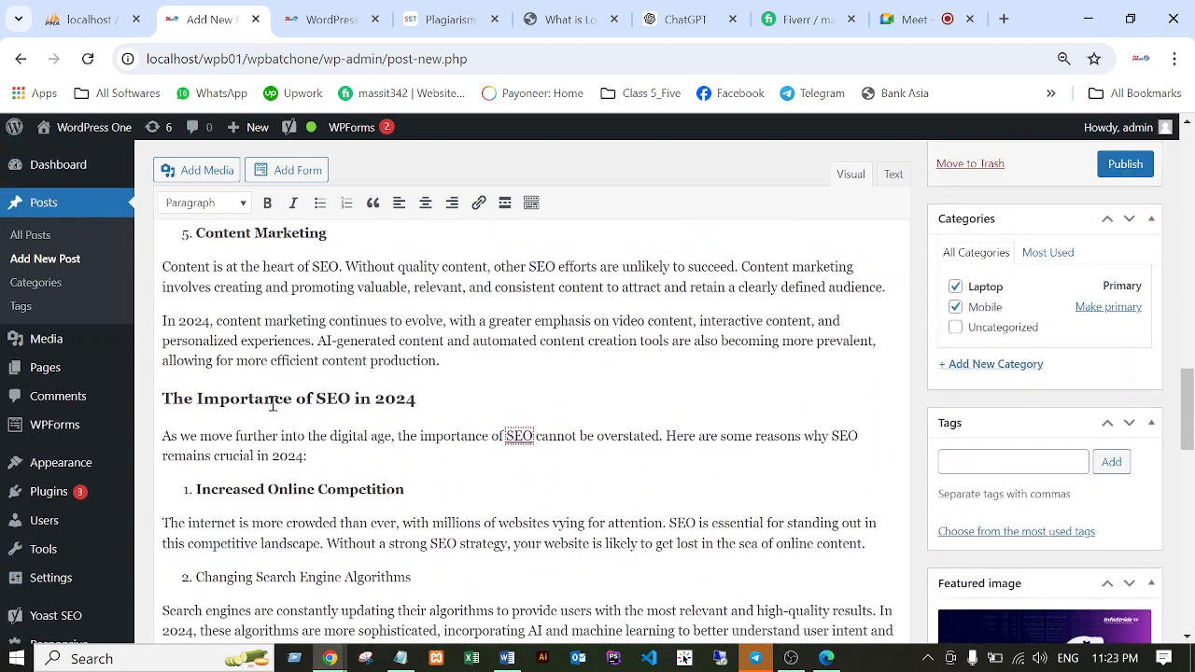
pyautogui.moveTo(161, 399); pyautogui.dragTo(431, 407)
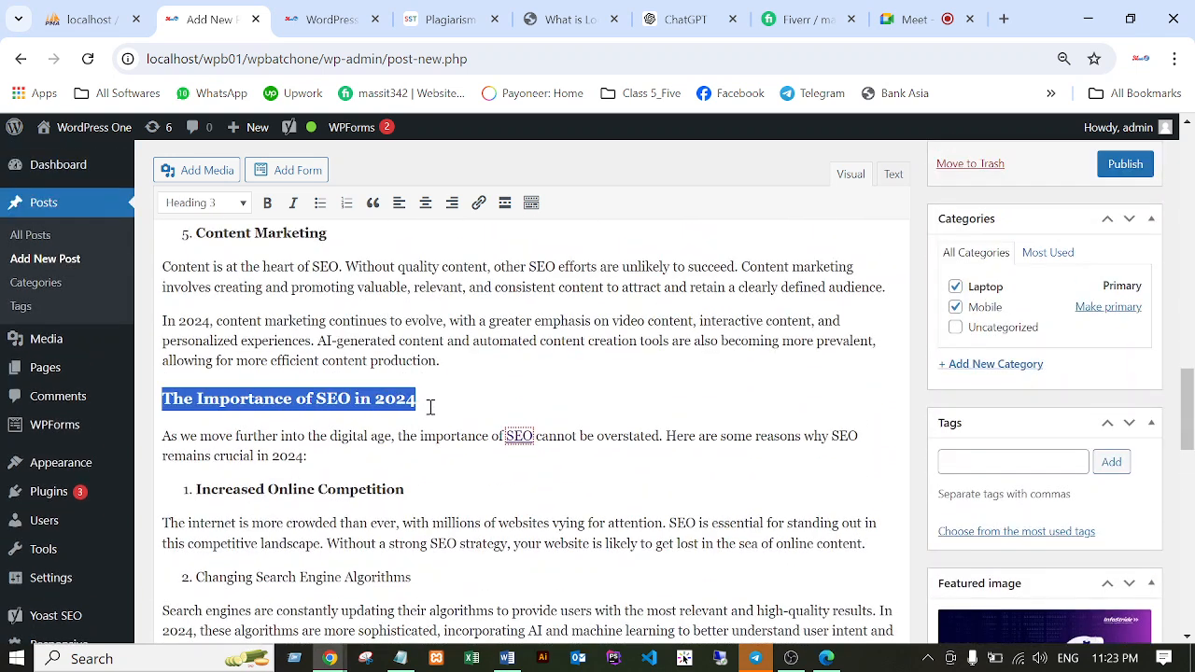
pyautogui.click(241, 204)
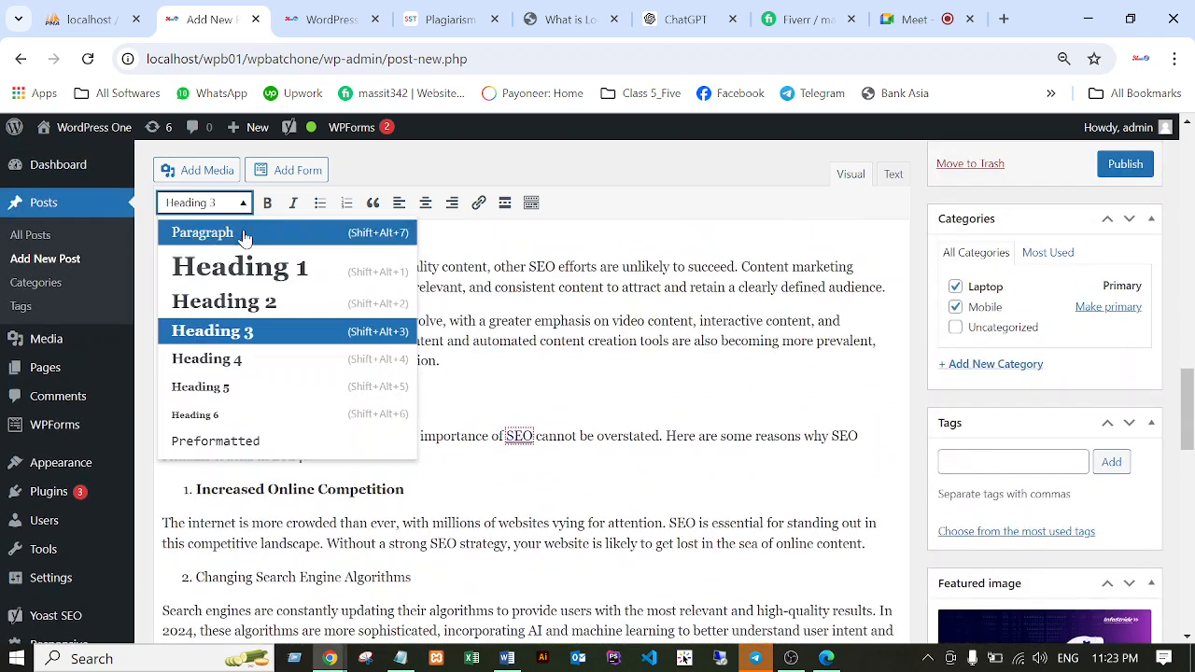
pyautogui.click(215, 358)
pyautogui.click(560, 419)
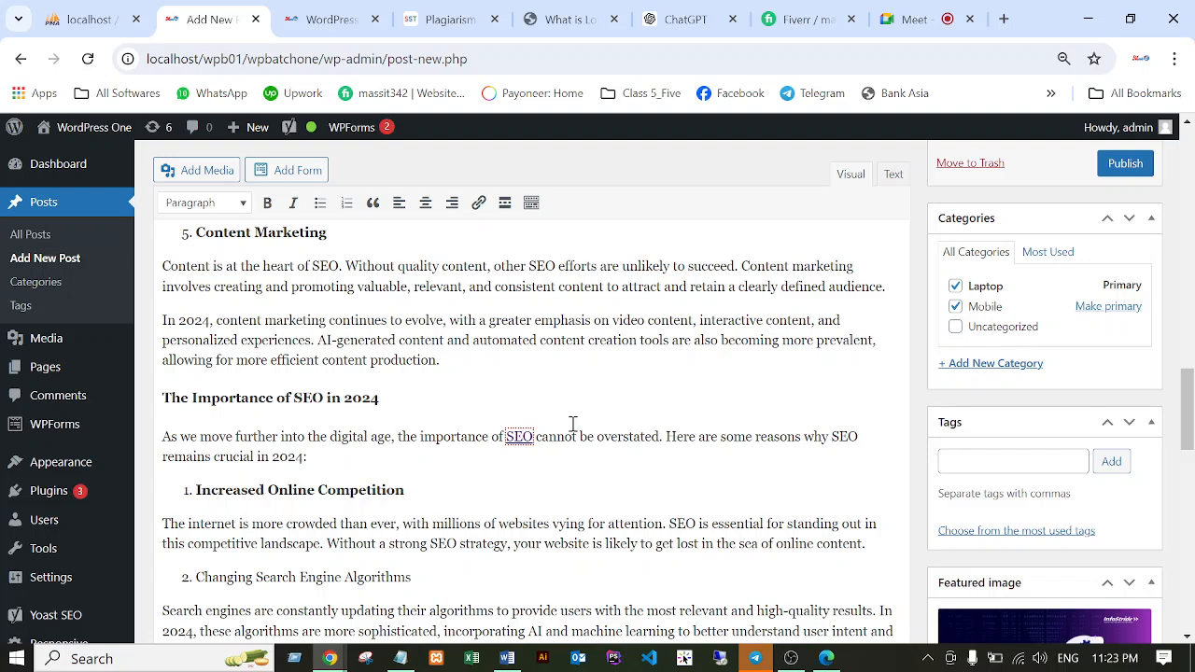
# Check the subheading distribution in the readability analysis and examine the heading level of "The Core Components of SEO" and its section.
pyautogui.scroll(-15, 573, 424)
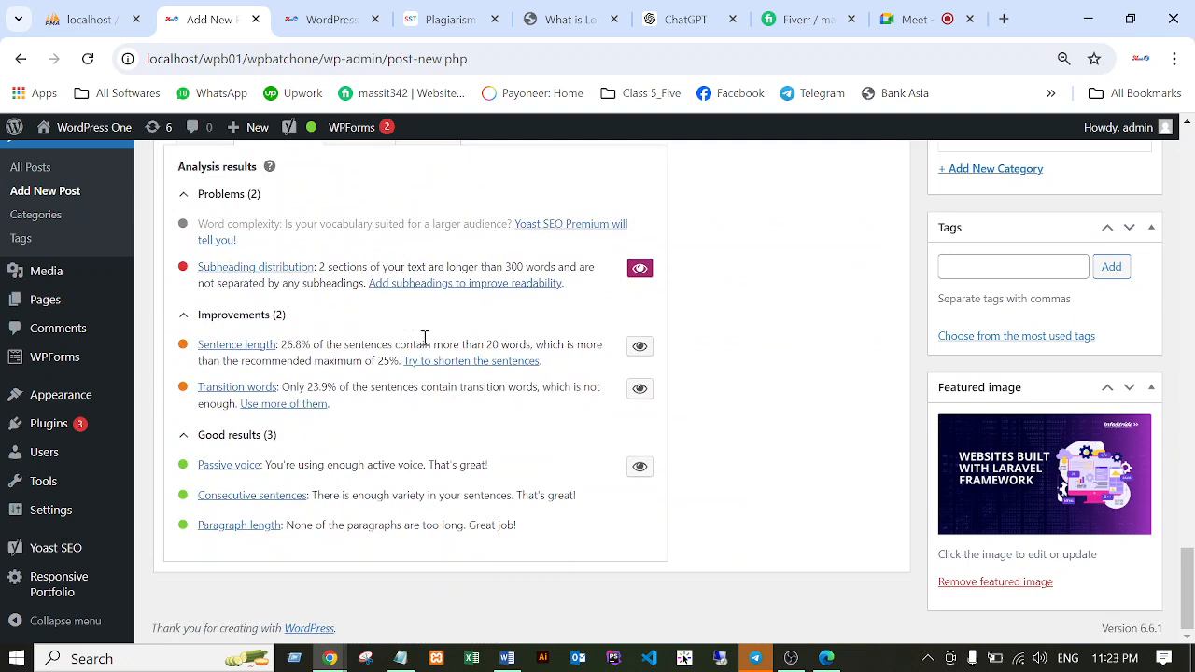
pyautogui.scroll(15, 430, 364)
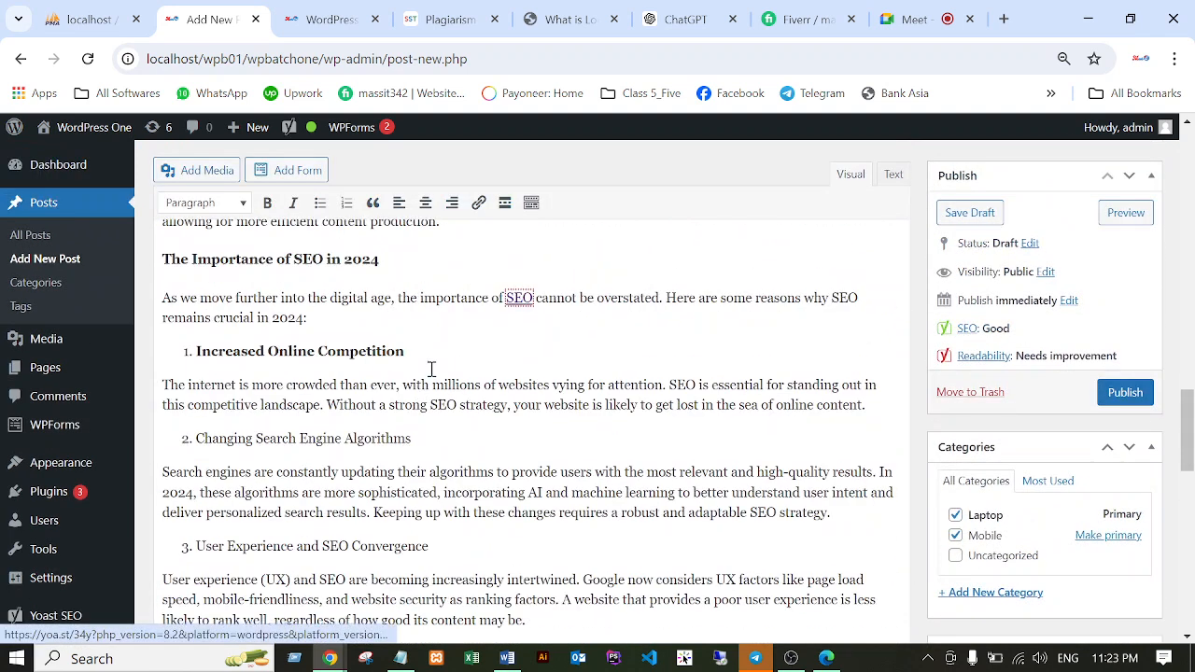
pyautogui.scroll(2, 431, 369)
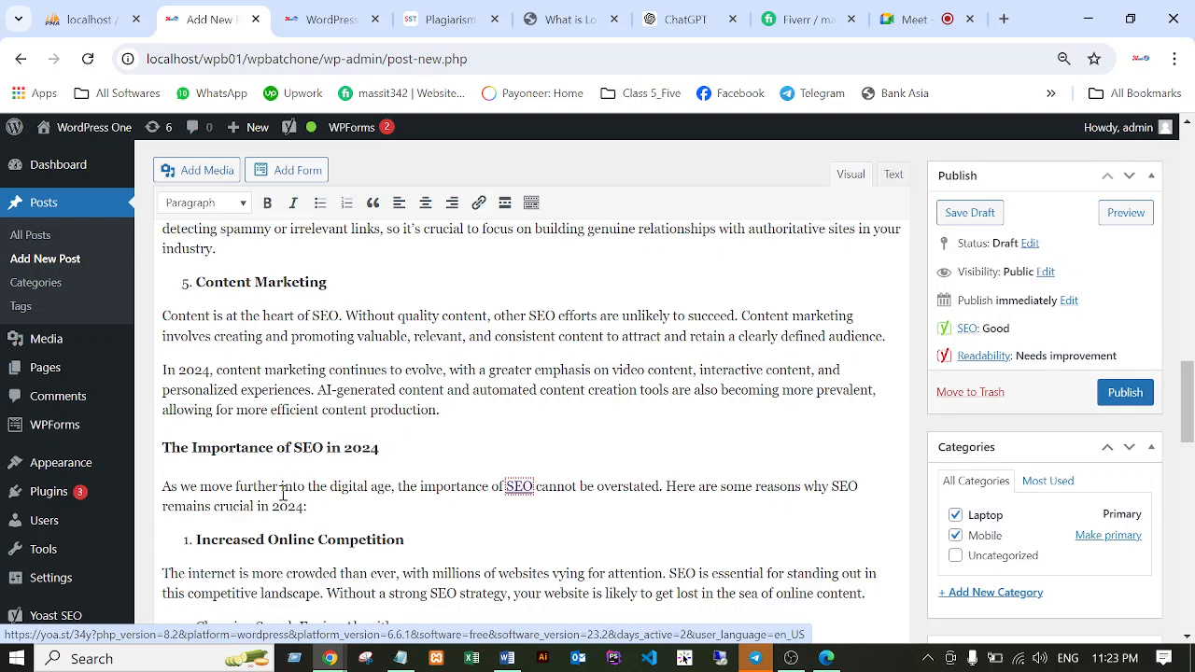
pyautogui.scroll(2, 210, 469)
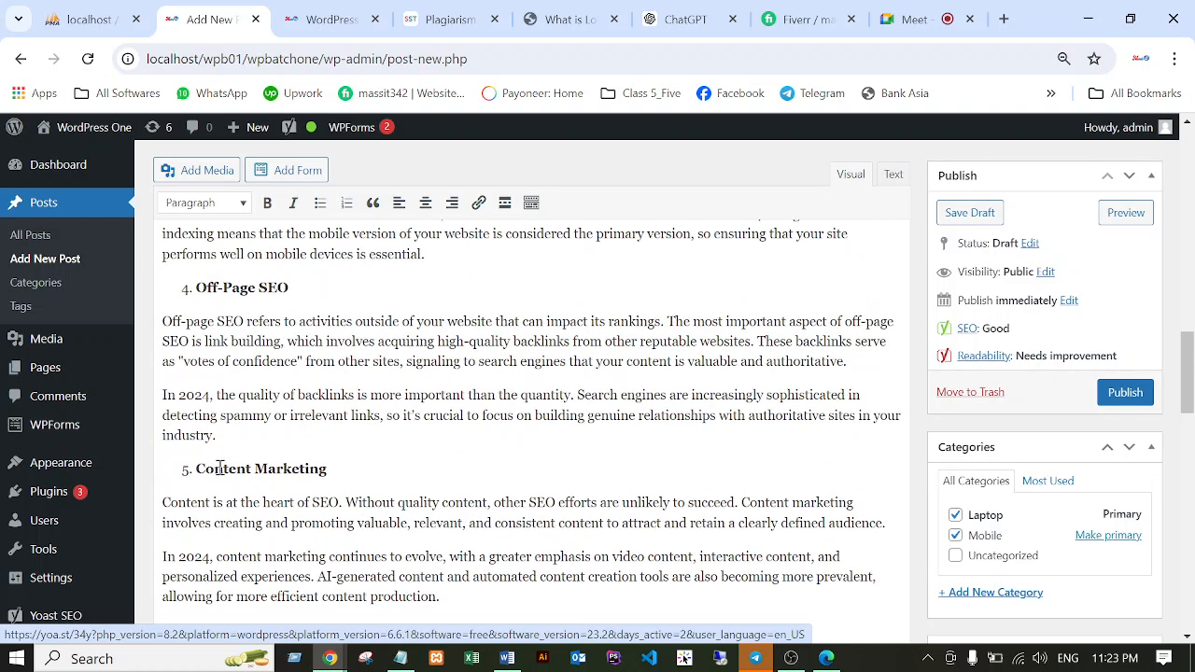
pyautogui.scroll(10, 221, 468)
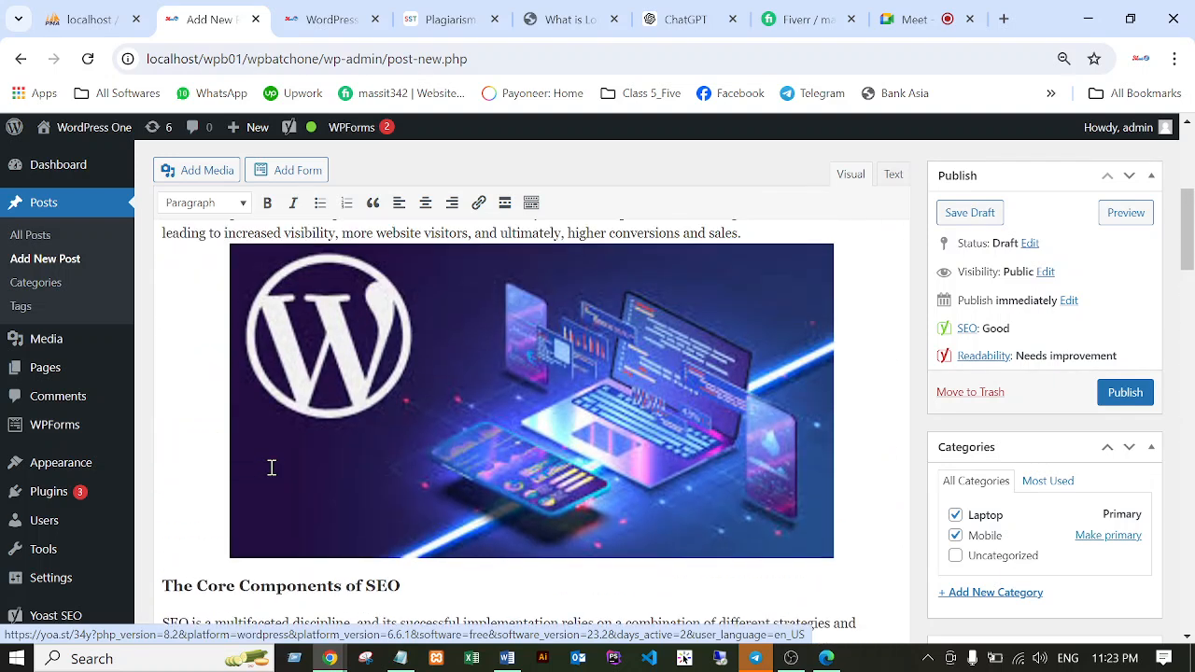
pyautogui.scroll(-4, 272, 467)
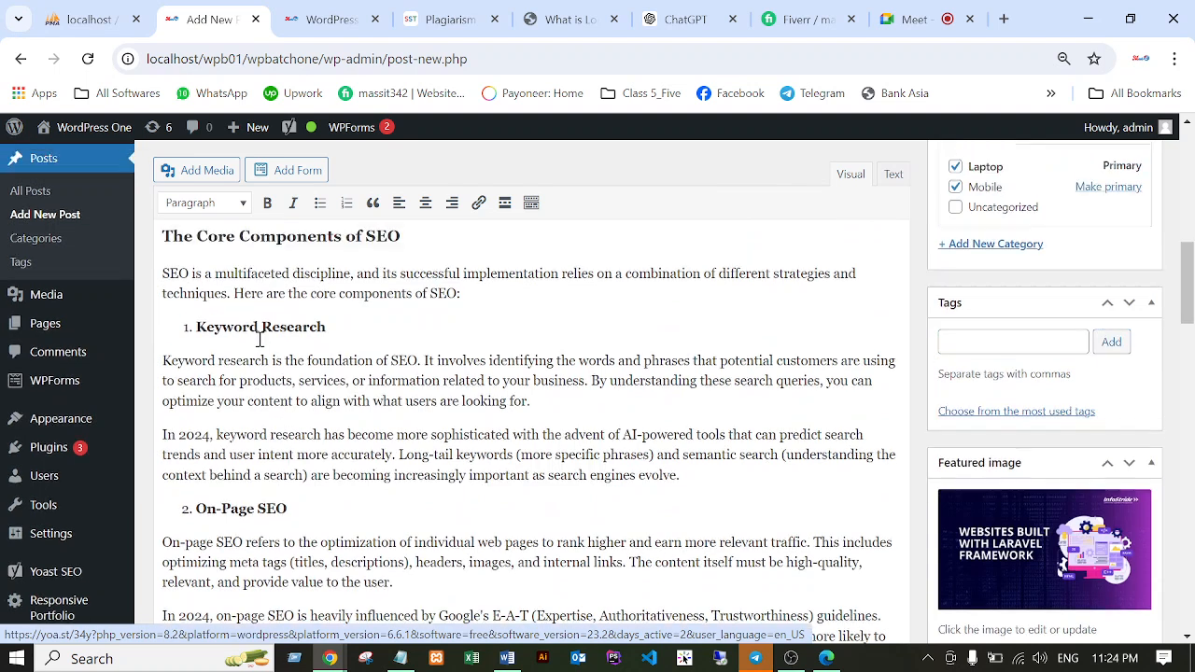
pyautogui.scroll(1, 259, 339)
pyautogui.moveTo(161, 307); pyautogui.dragTo(415, 311)
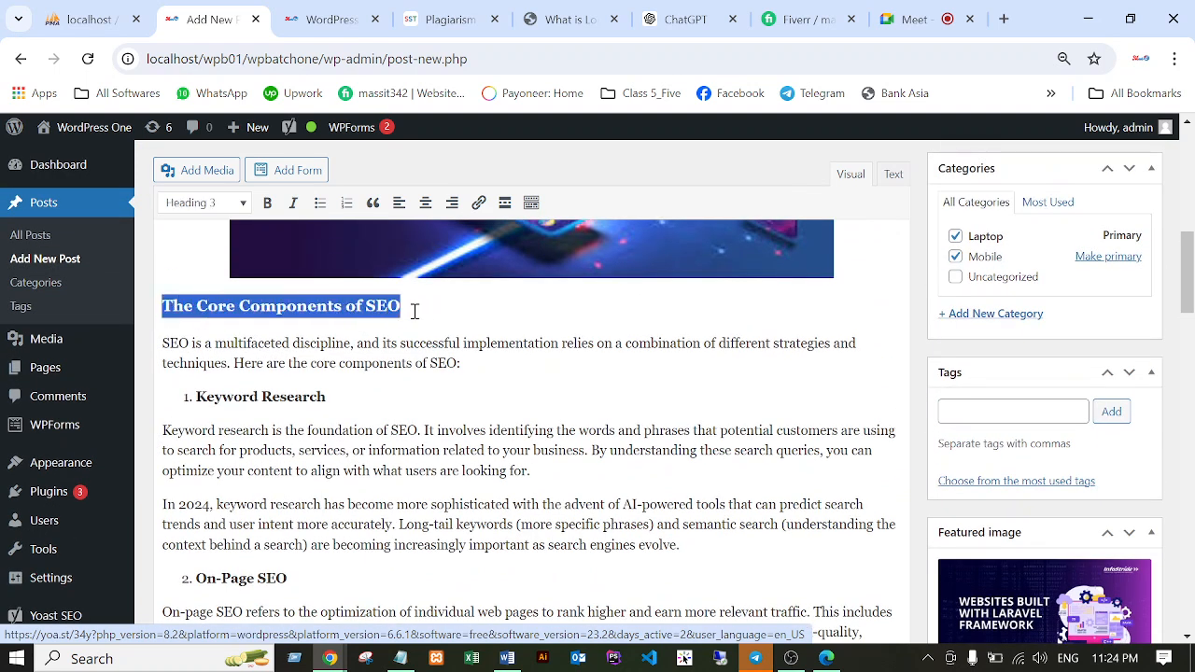
pyautogui.scroll(-4, 435, 392)
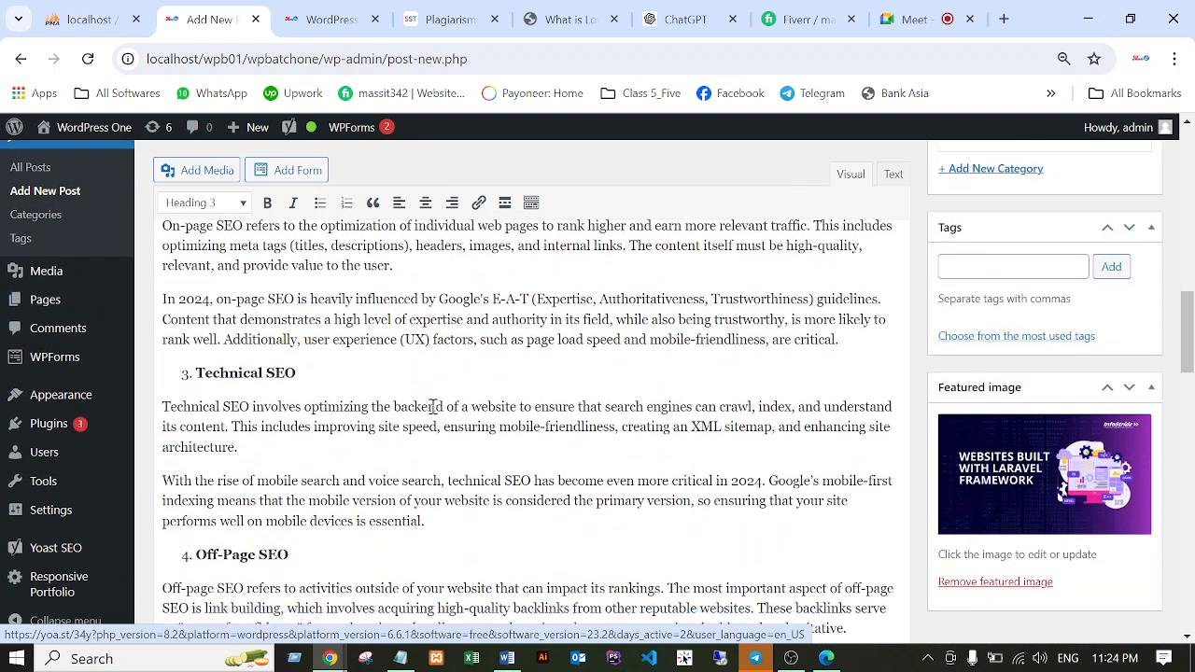
pyautogui.scroll(-5, 432, 406)
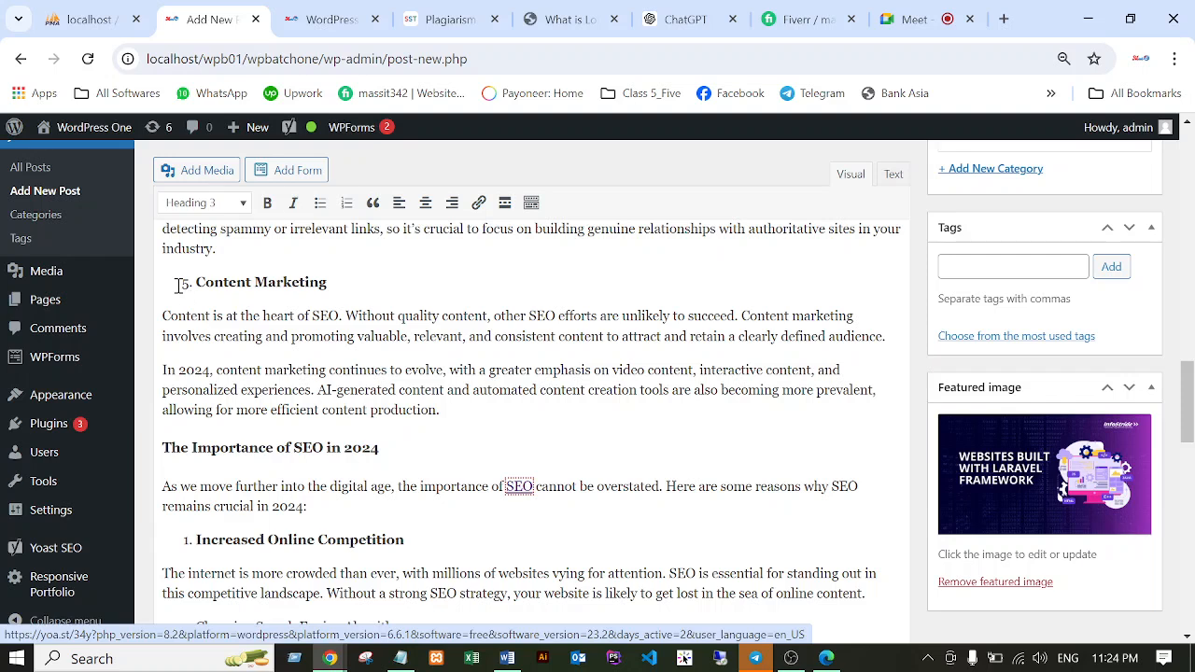
# Set the "The Importance of SEO in 2024" heading to Heading 2 and recheck the readability analysis.
pyautogui.click(177, 285)
pyautogui.moveTo(385, 449); pyautogui.dragTo(152, 445)
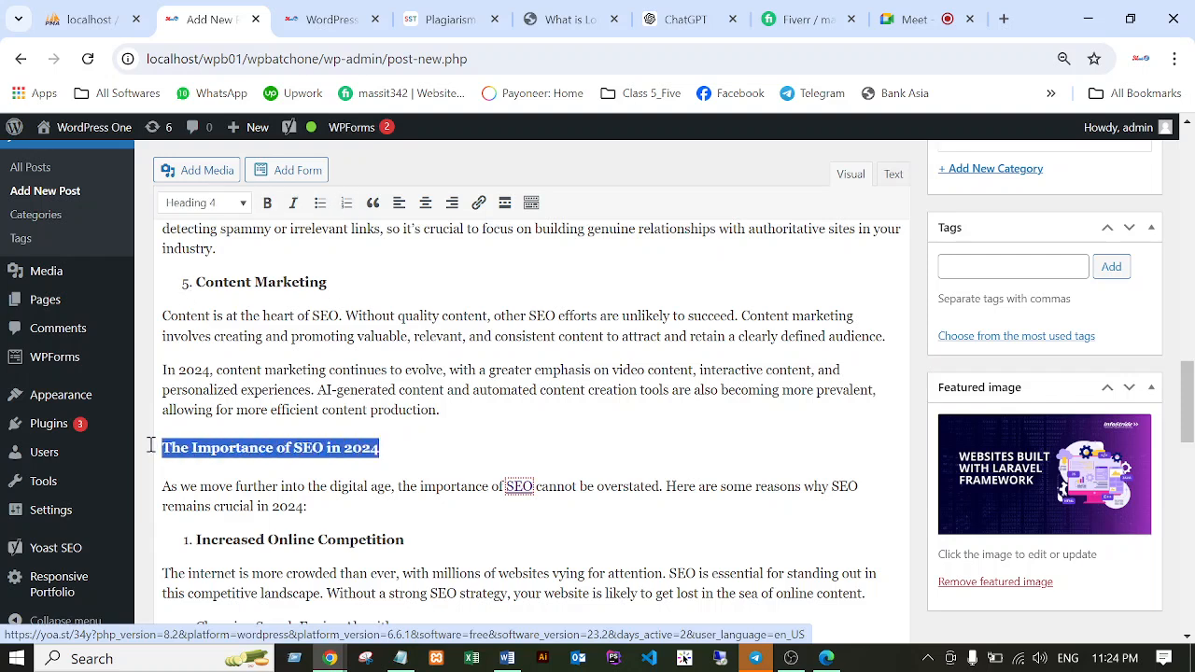
pyautogui.click(242, 205)
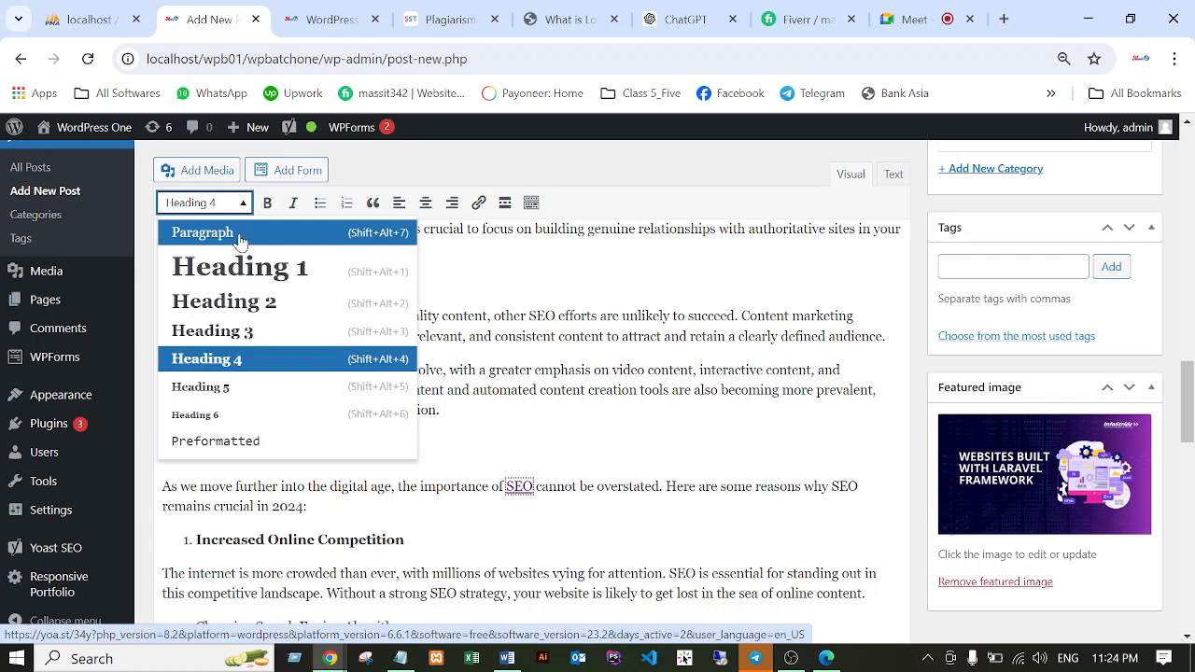
pyautogui.click(220, 306)
pyautogui.click(526, 427)
pyautogui.scroll(-5, 516, 441)
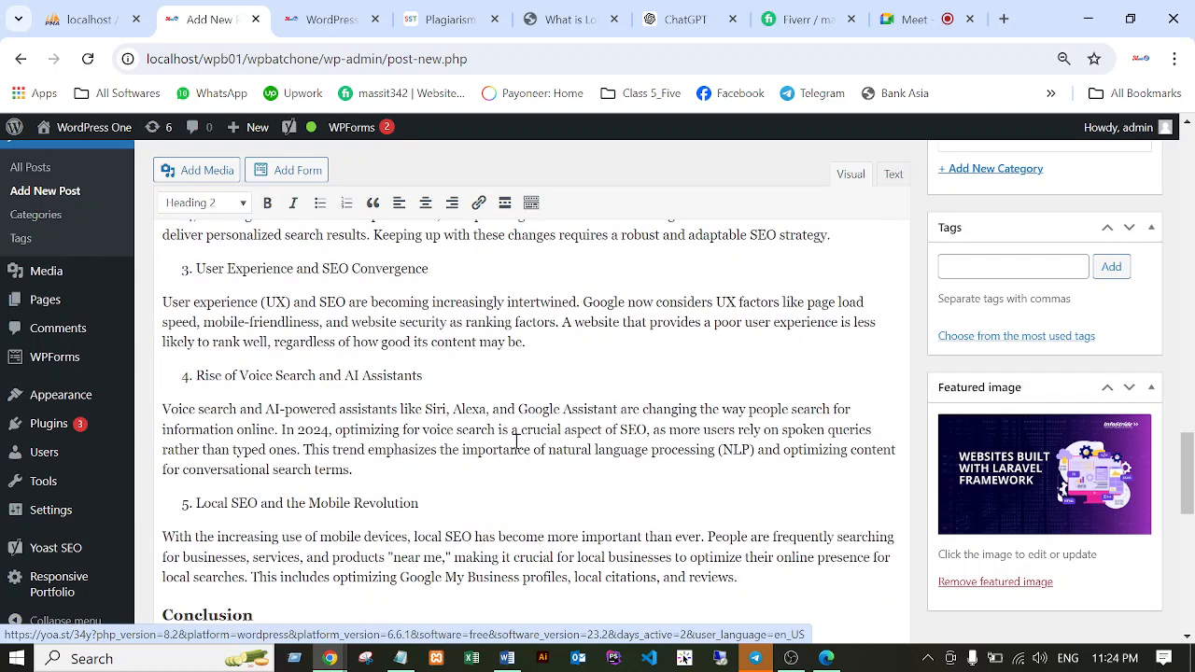
pyautogui.scroll(-10, 516, 440)
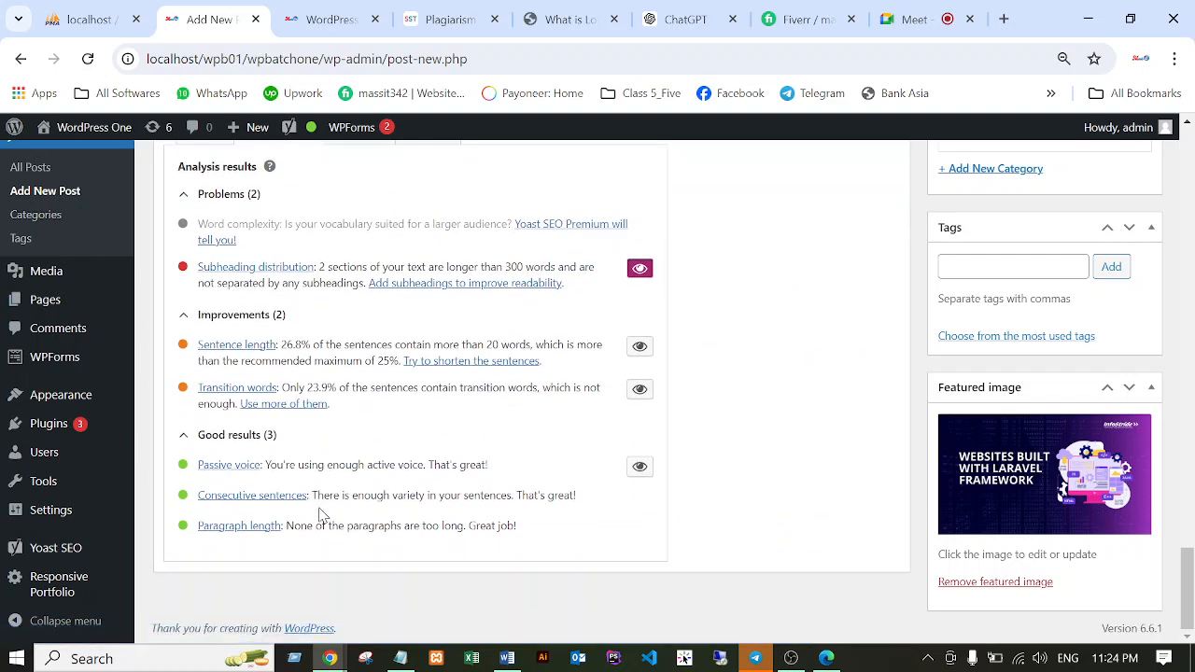
pyautogui.scroll(15, 322, 516)
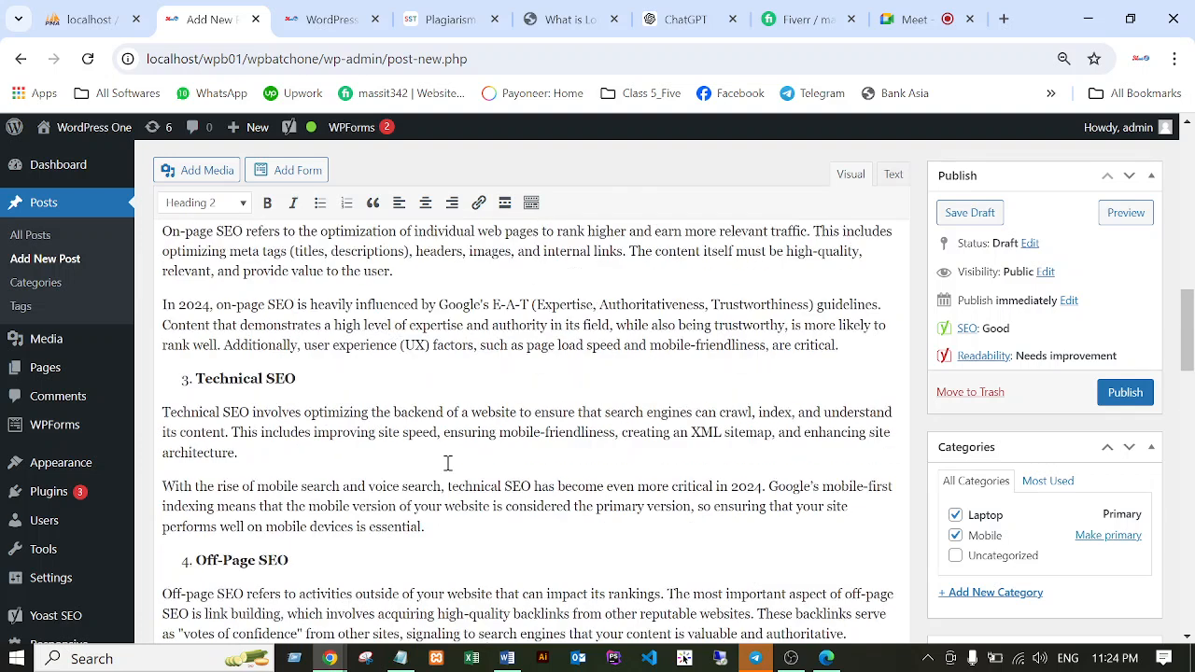
pyautogui.scroll(7, 448, 461)
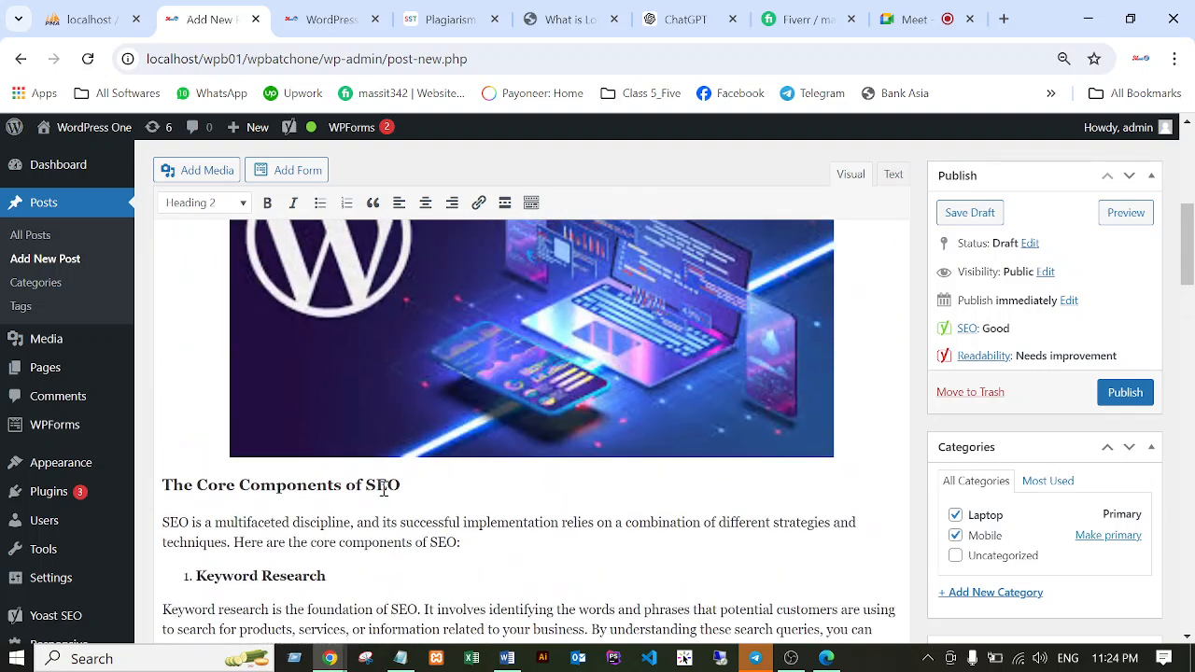
# Switch to the course outline PDF in Microsoft Edge and examine topics 13 to 17, from category and post pages to image optimization.
pyautogui.click(826, 660)
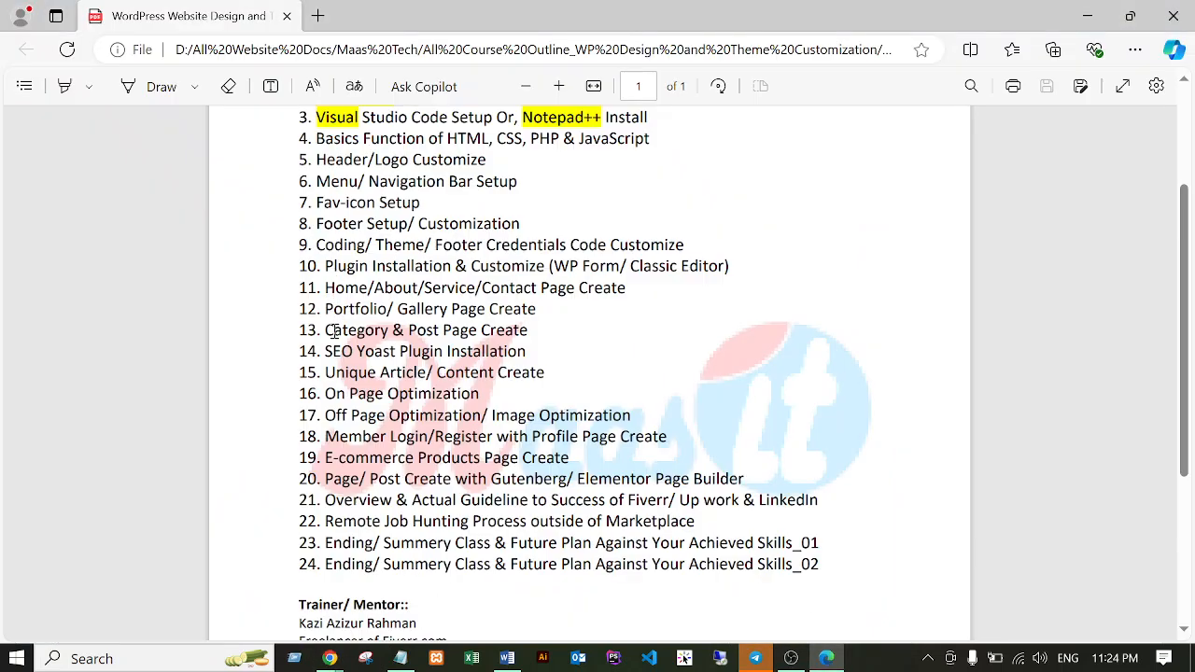
pyautogui.moveTo(326, 329); pyautogui.dragTo(531, 331)
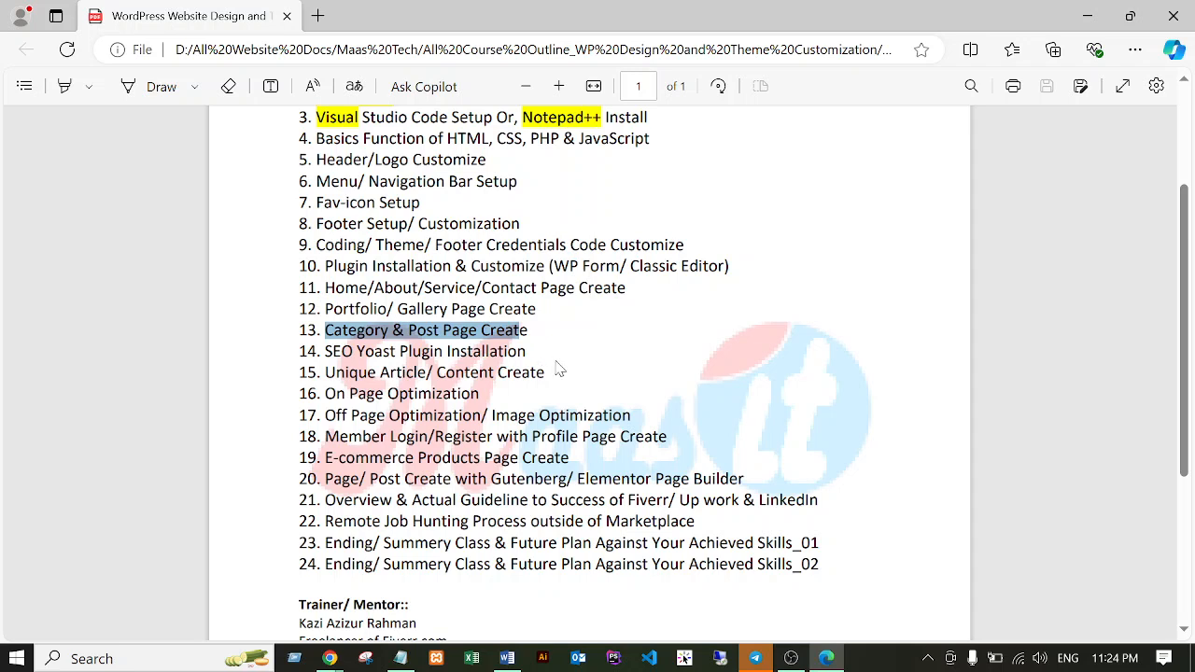
pyautogui.moveTo(323, 394); pyautogui.dragTo(485, 402)
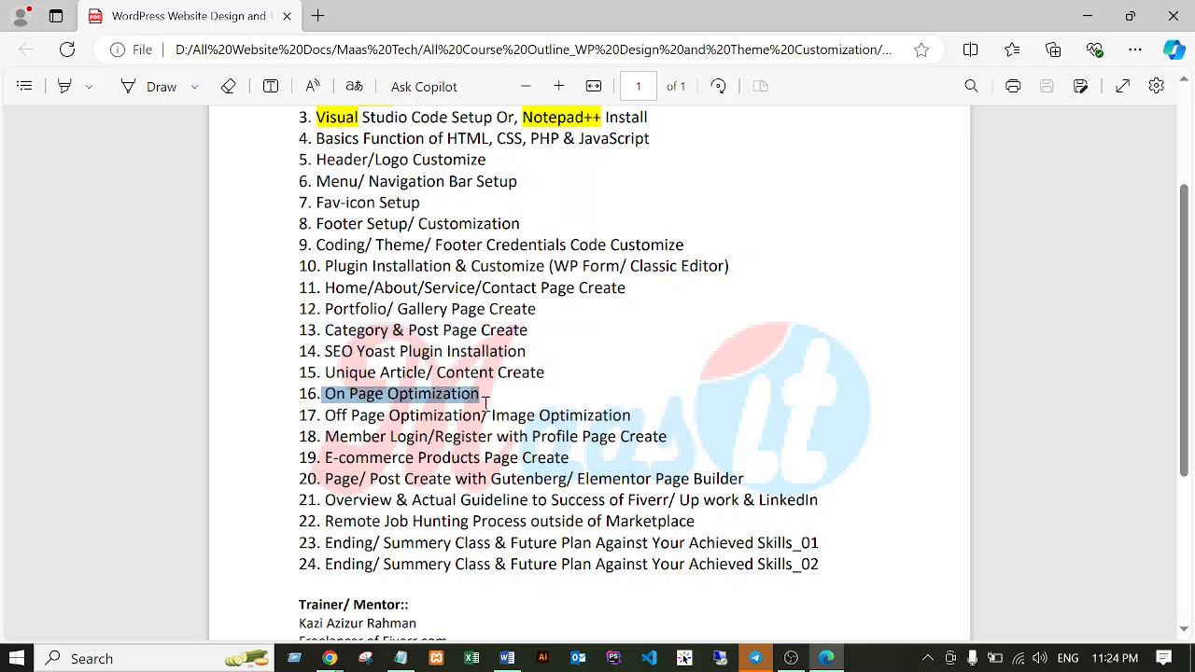
pyautogui.click(330, 415)
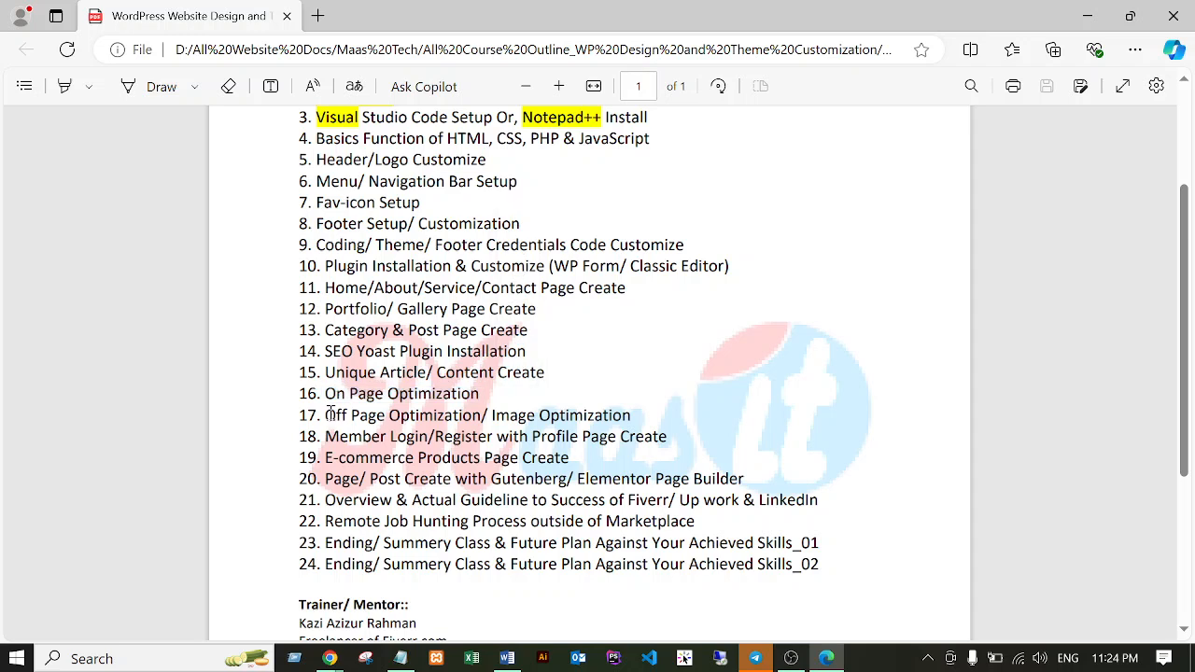
pyautogui.moveTo(329, 414); pyautogui.dragTo(633, 420)
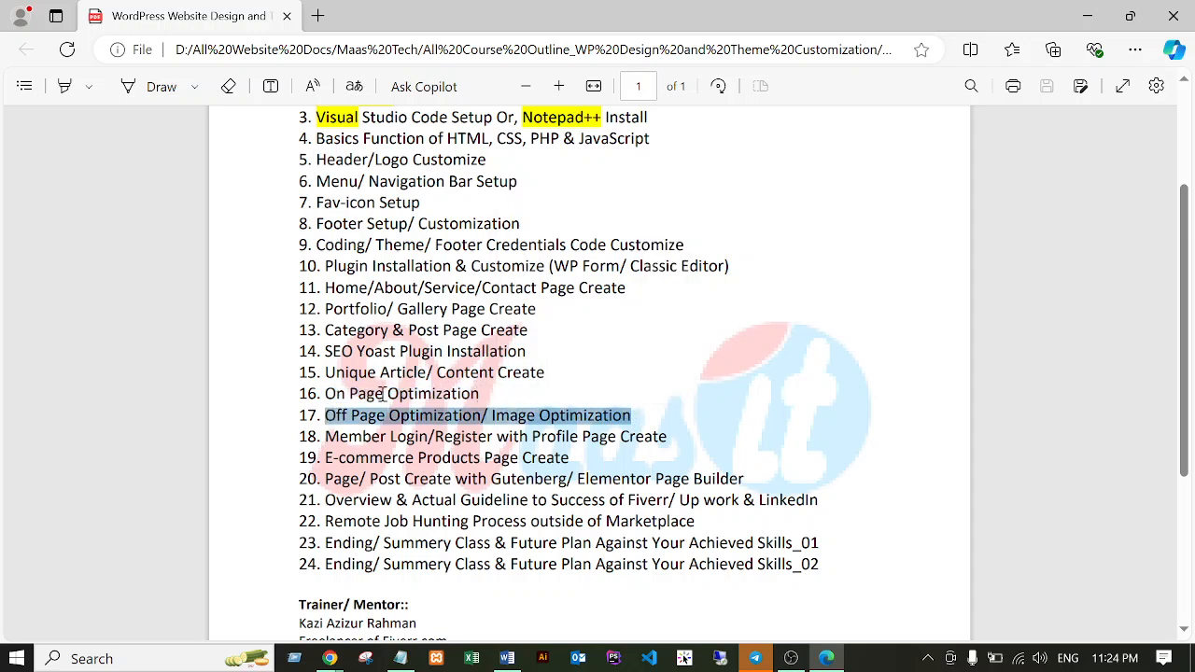
pyautogui.moveTo(329, 394); pyautogui.dragTo(637, 416)
pyautogui.click(548, 373)
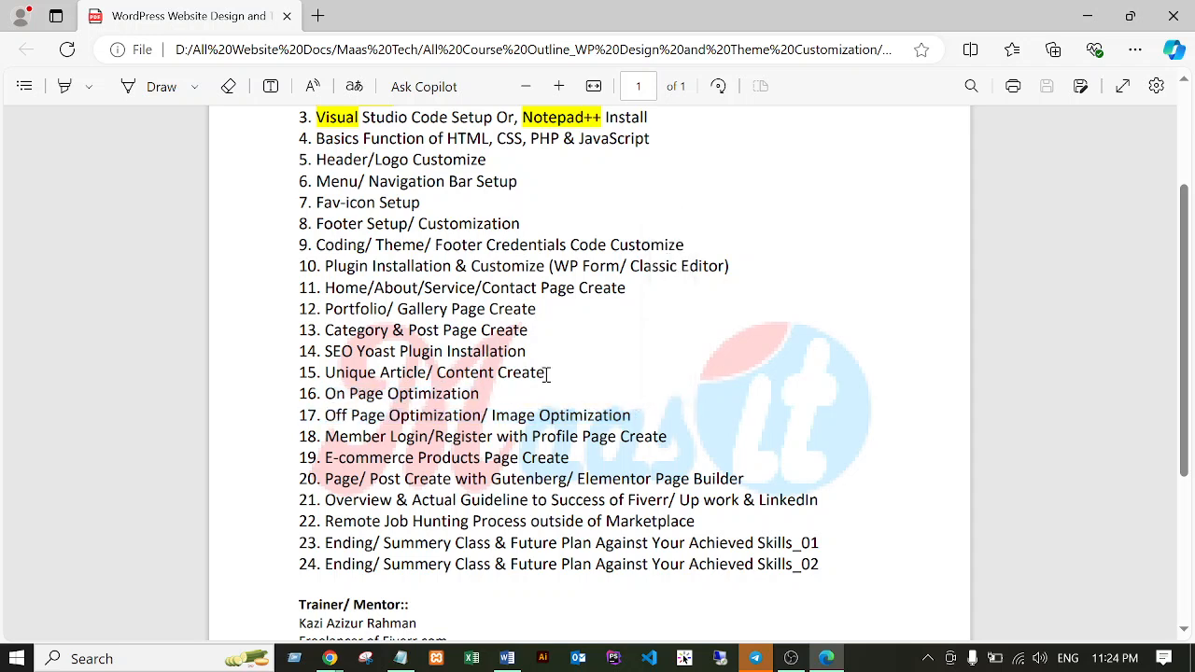
pyautogui.moveTo(549, 373); pyautogui.dragTo(329, 353)
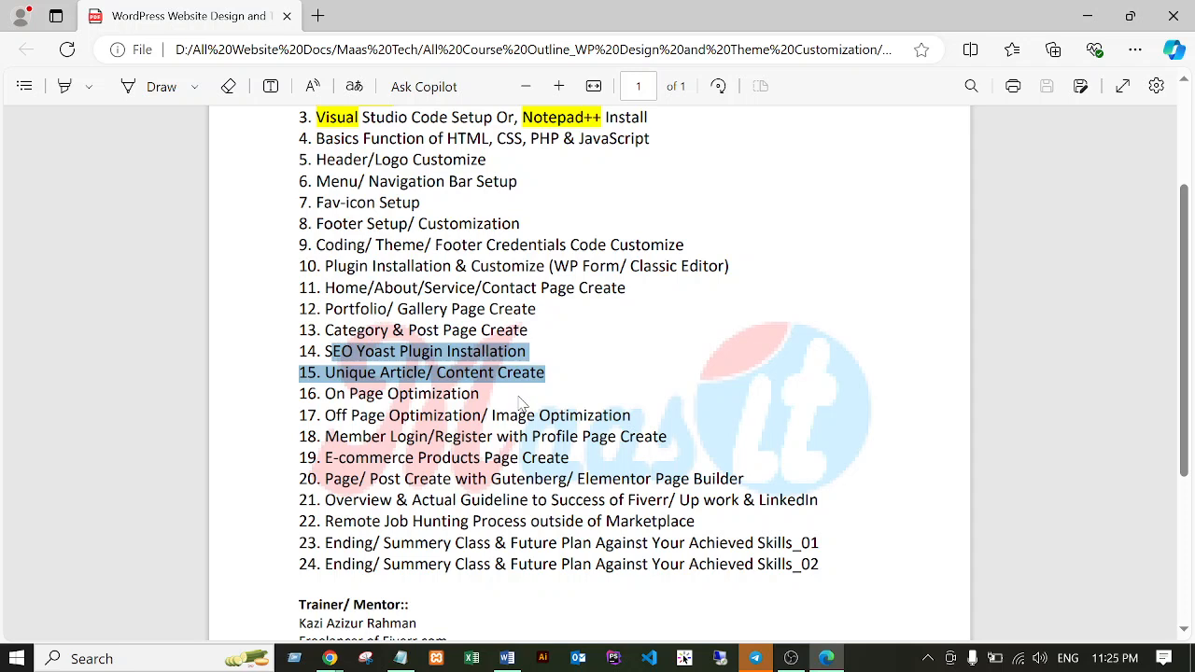
pyautogui.moveTo(323, 392); pyautogui.dragTo(640, 422)
pyautogui.click(536, 383)
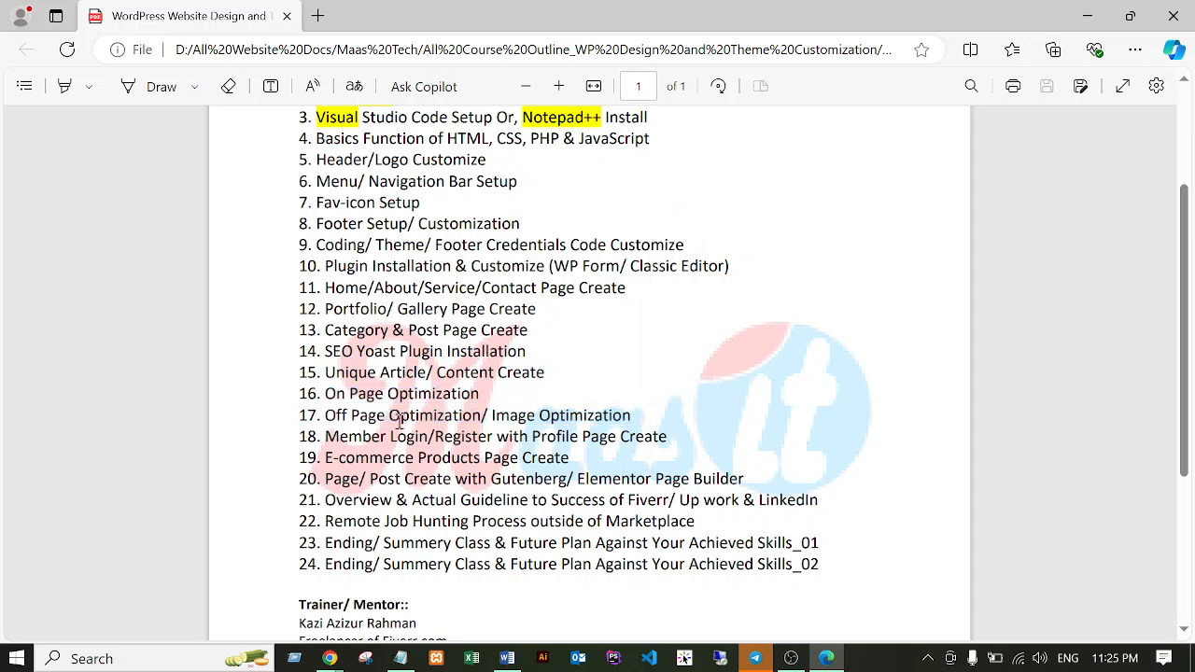
# Review the outline's key topics from the course title onward, focusing on unique article creation, on-page optimization and off-page/image optimization.
pyautogui.scroll(2, 402, 420)
pyautogui.scroll(-1, 449, 439)
pyautogui.scroll(-1, 449, 447)
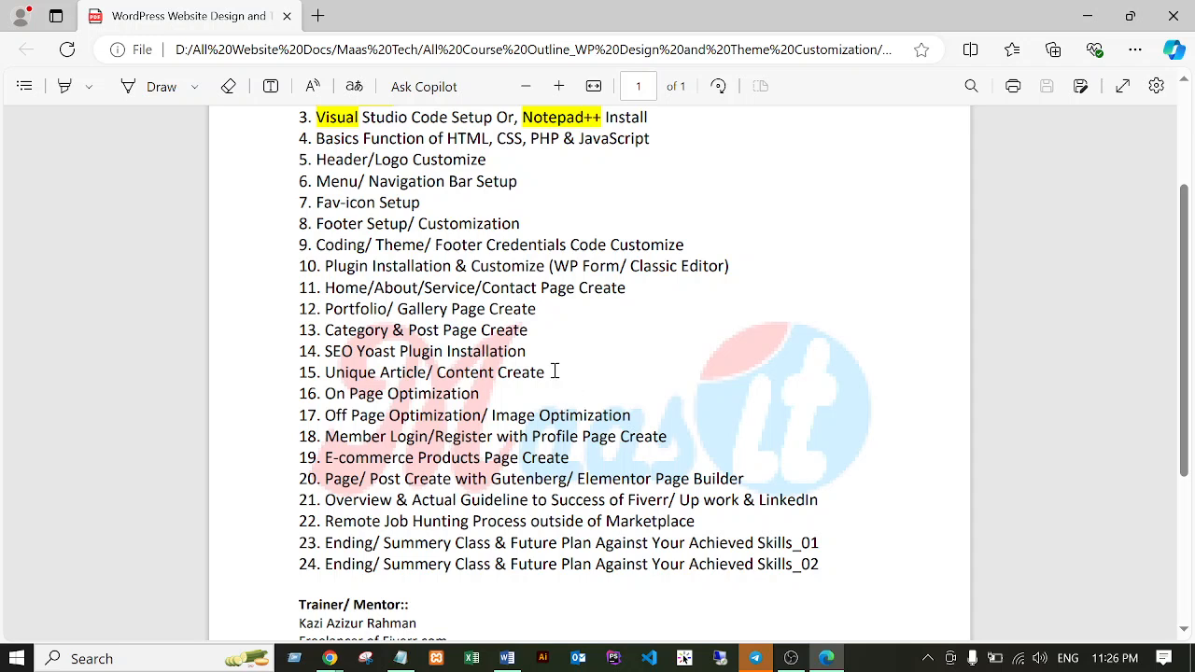
pyautogui.scroll(2, 555, 372)
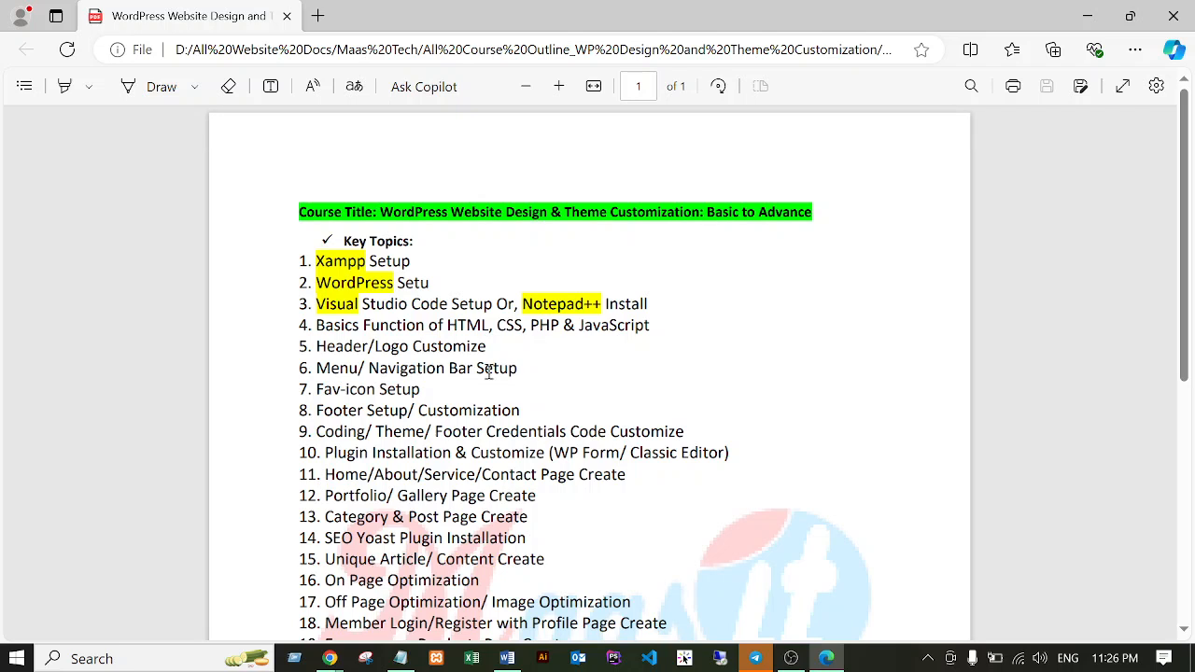
pyautogui.scroll(-3, 490, 372)
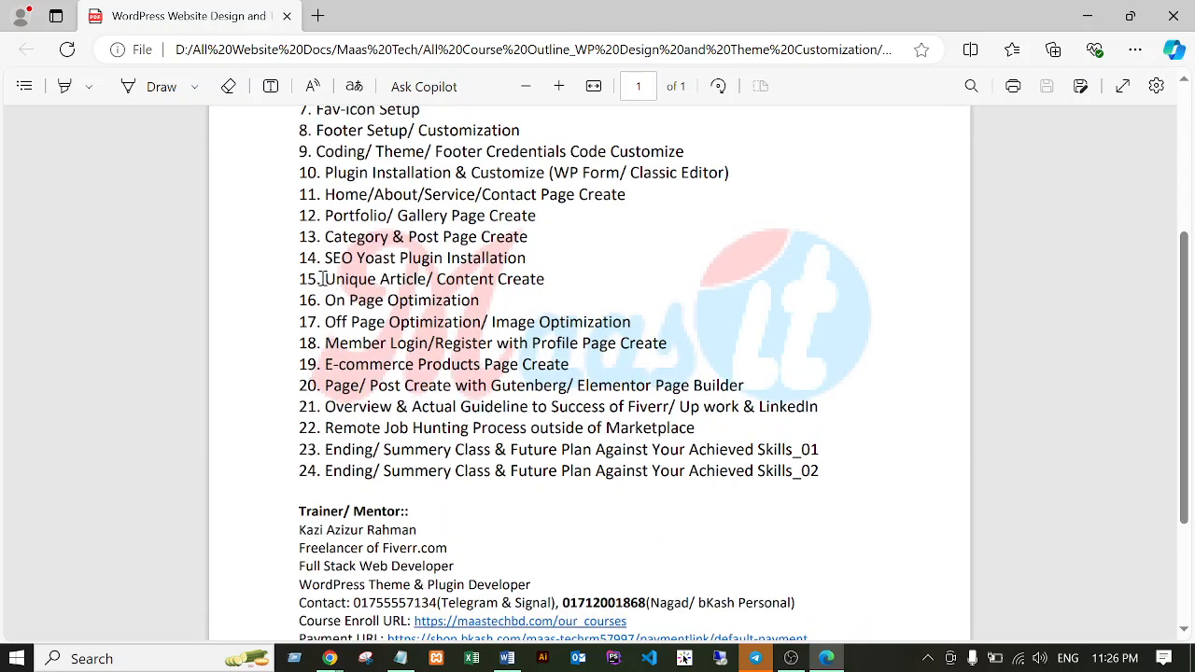
pyautogui.moveTo(324, 279); pyautogui.dragTo(479, 300)
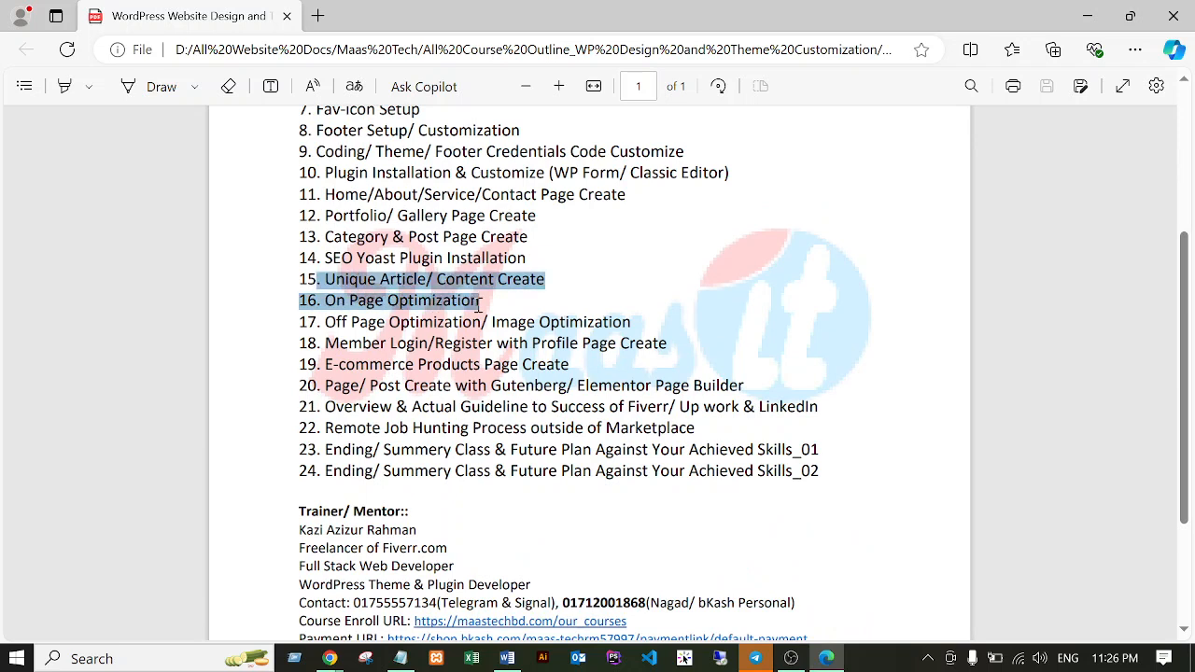
pyautogui.click(689, 312)
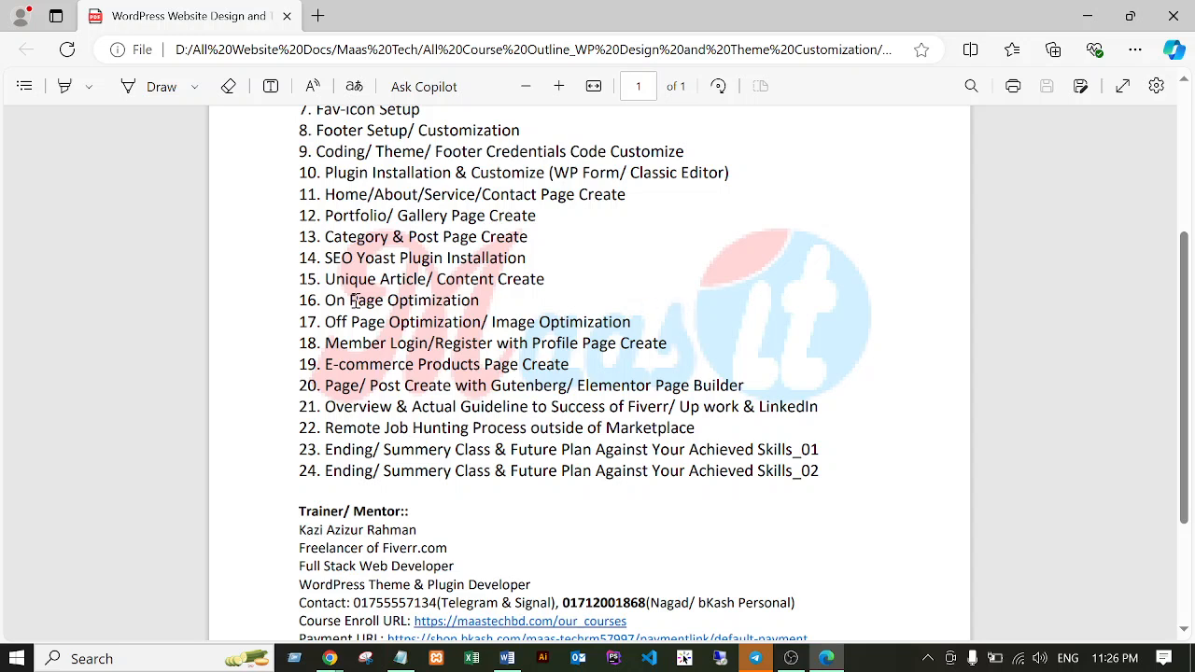
pyautogui.moveTo(325, 299); pyautogui.dragTo(480, 300)
pyautogui.click(390, 308)
pyautogui.moveTo(326, 321); pyautogui.dragTo(639, 321)
pyautogui.click(399, 310)
pyautogui.moveTo(324, 299); pyautogui.dragTo(638, 314)
pyautogui.click(761, 385)
pyautogui.moveTo(325, 322); pyautogui.dragTo(482, 328)
pyautogui.click(351, 322)
# Switch back to the WordPress post in Chrome and view its introduction and "What is SEO?" section.
pyautogui.click(331, 659)
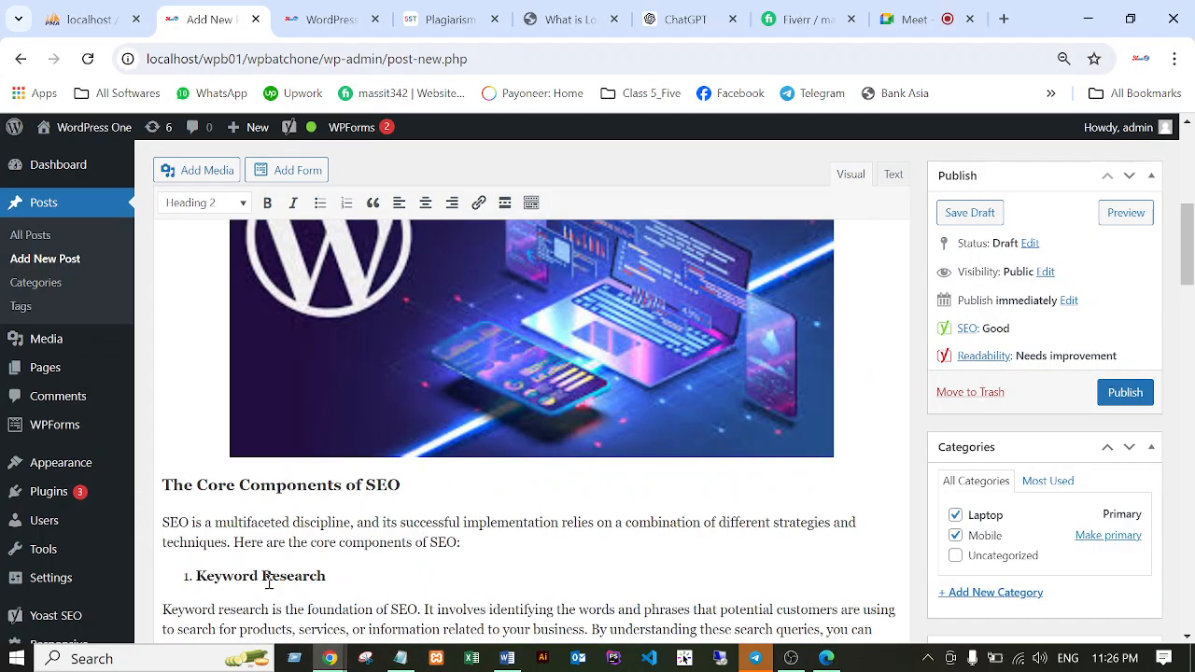
pyautogui.click(269, 580)
pyautogui.scroll(5, 588, 412)
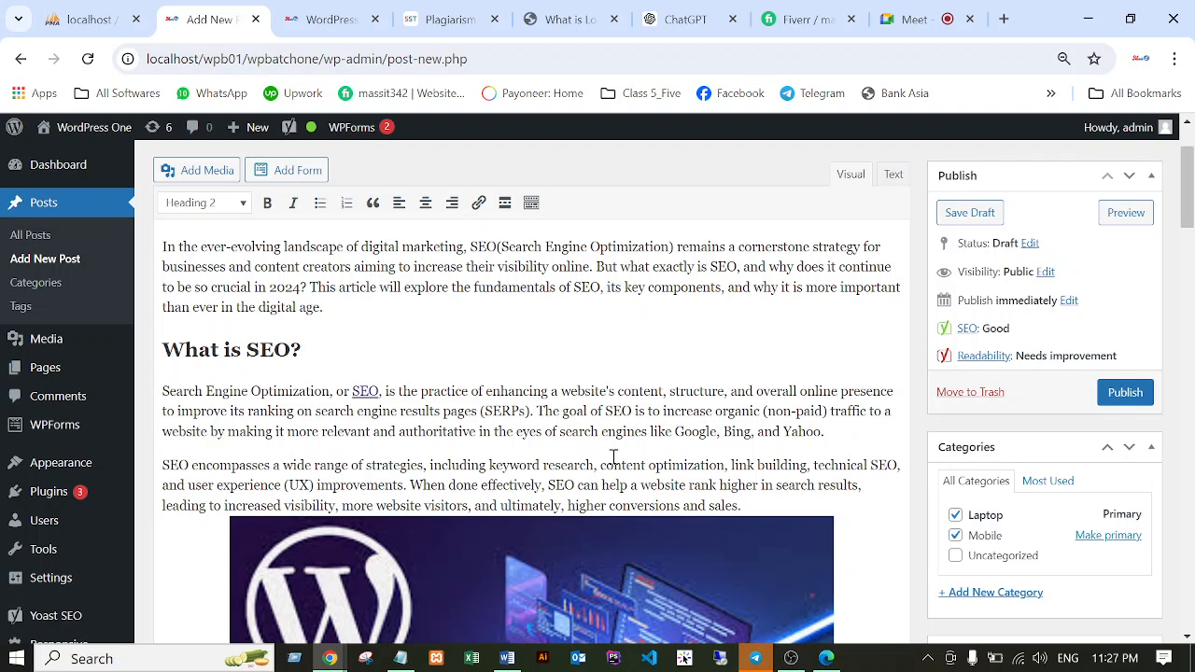
# Italicize the second paragraph under "On-Page SEO", the one about Google's E-A-T guidelines.
pyautogui.scroll(1, 612, 458)
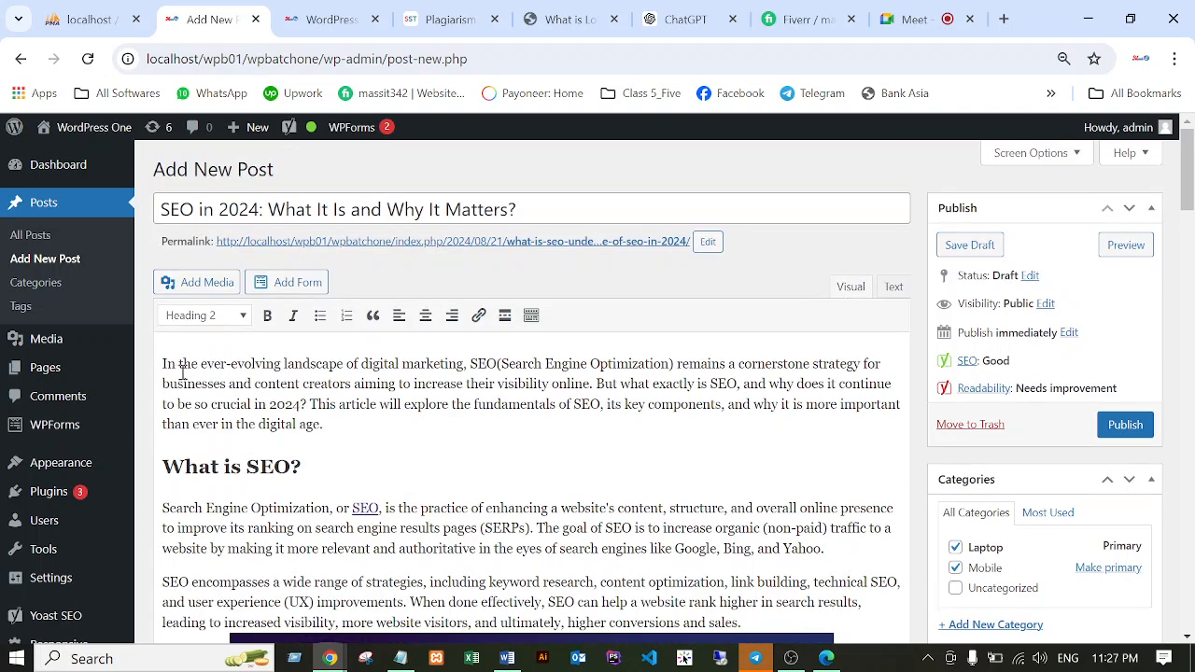
pyautogui.moveTo(164, 467); pyautogui.dragTo(358, 470)
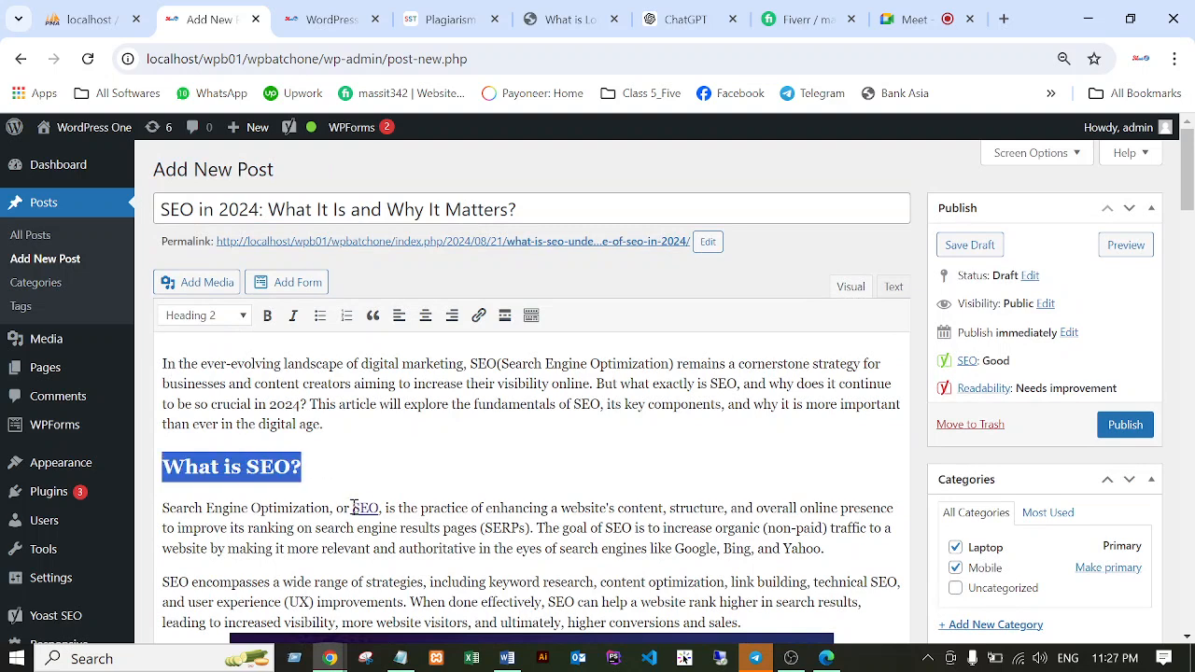
pyautogui.scroll(-3, 462, 493)
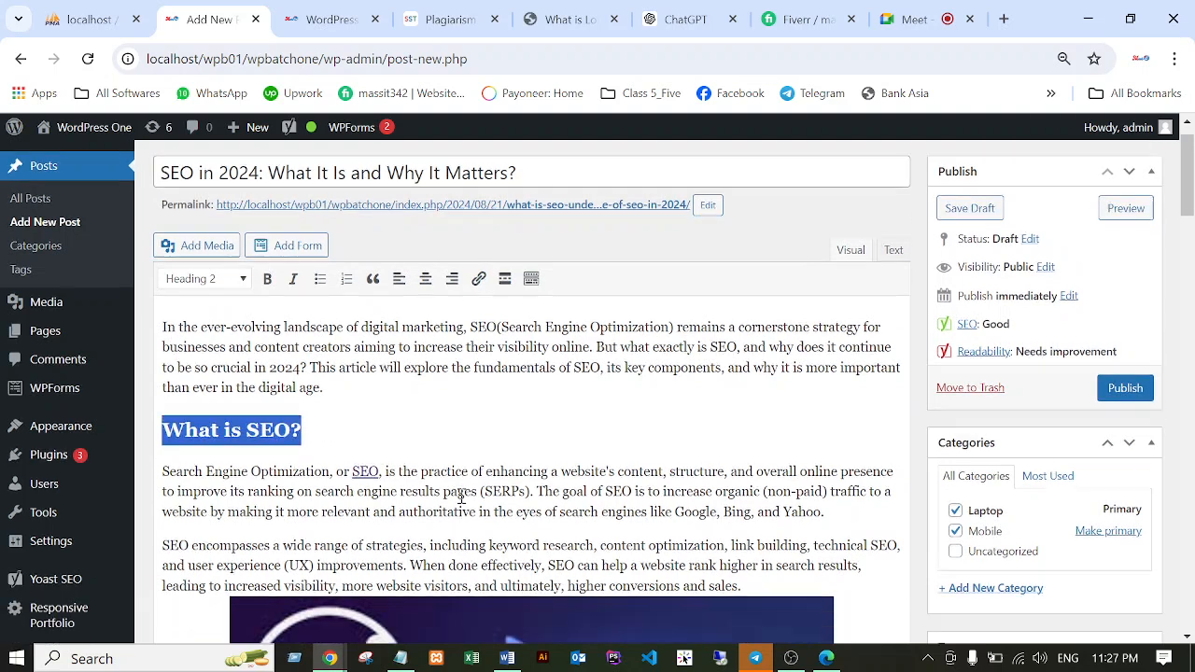
pyautogui.scroll(-4, 470, 487)
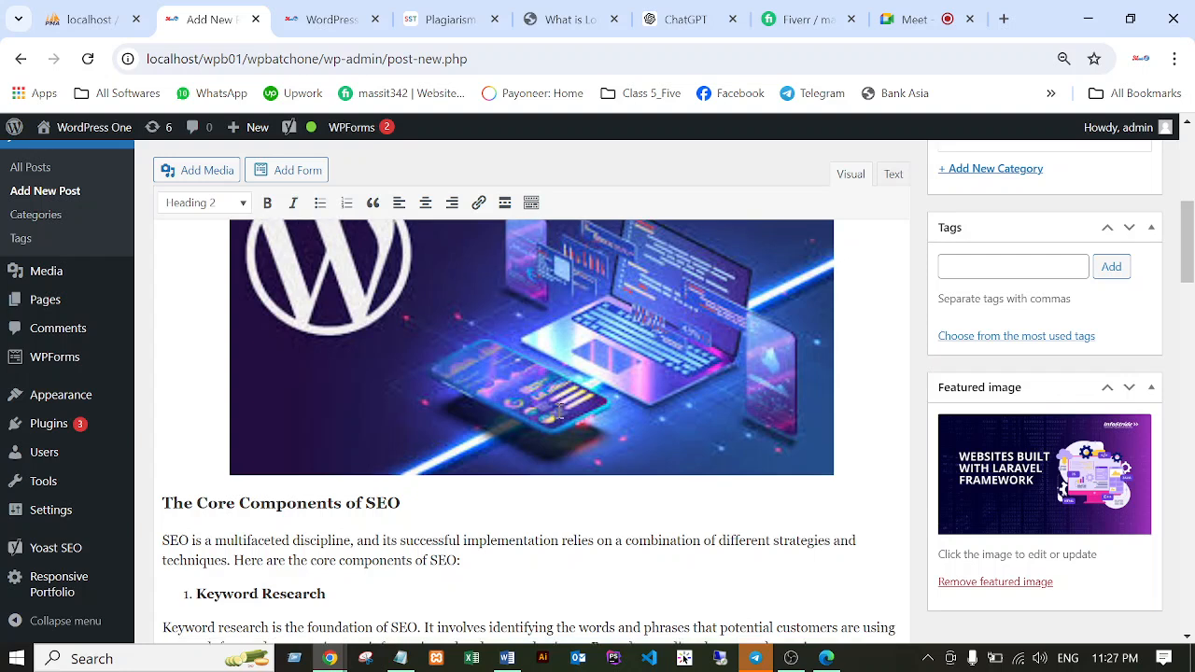
pyautogui.scroll(-3, 259, 460)
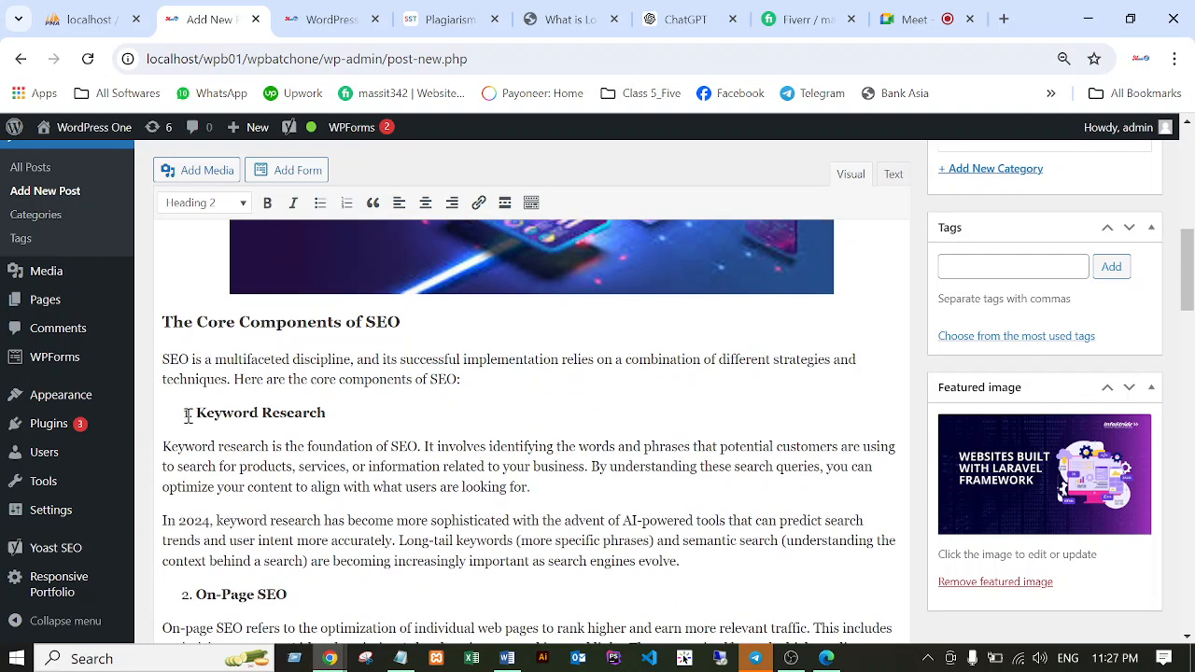
pyautogui.scroll(-4, 430, 438)
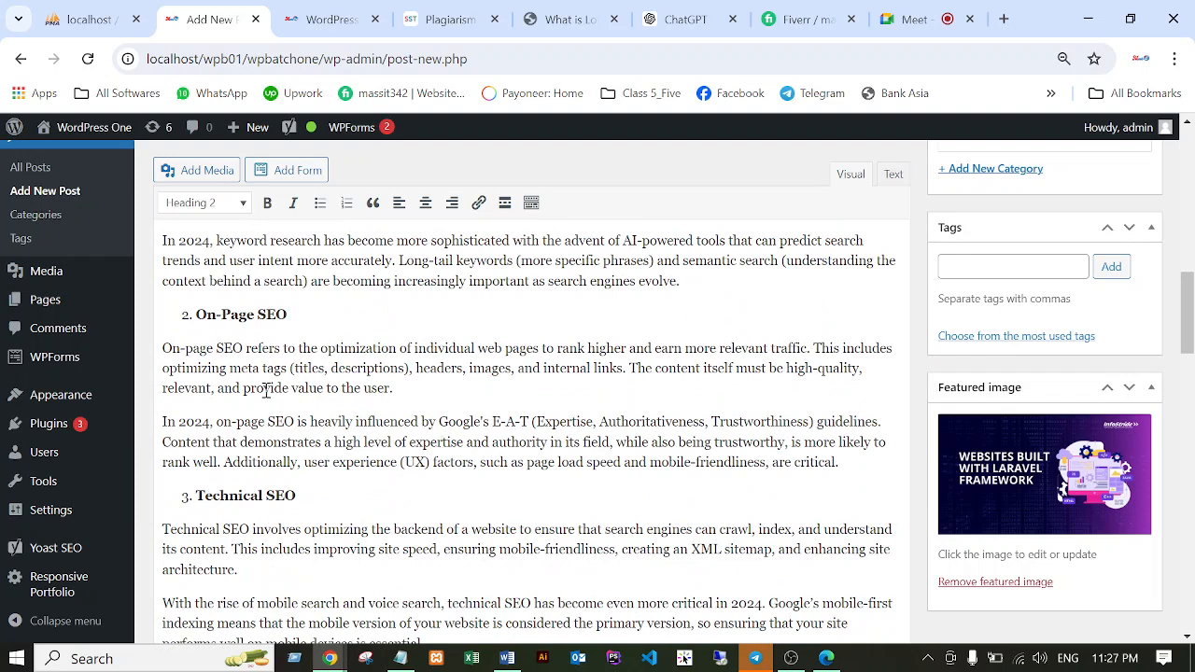
pyautogui.click(158, 422)
pyautogui.moveTo(164, 422); pyautogui.dragTo(244, 422)
pyautogui.click(160, 422)
pyautogui.moveTo(162, 421); pyautogui.dragTo(840, 461)
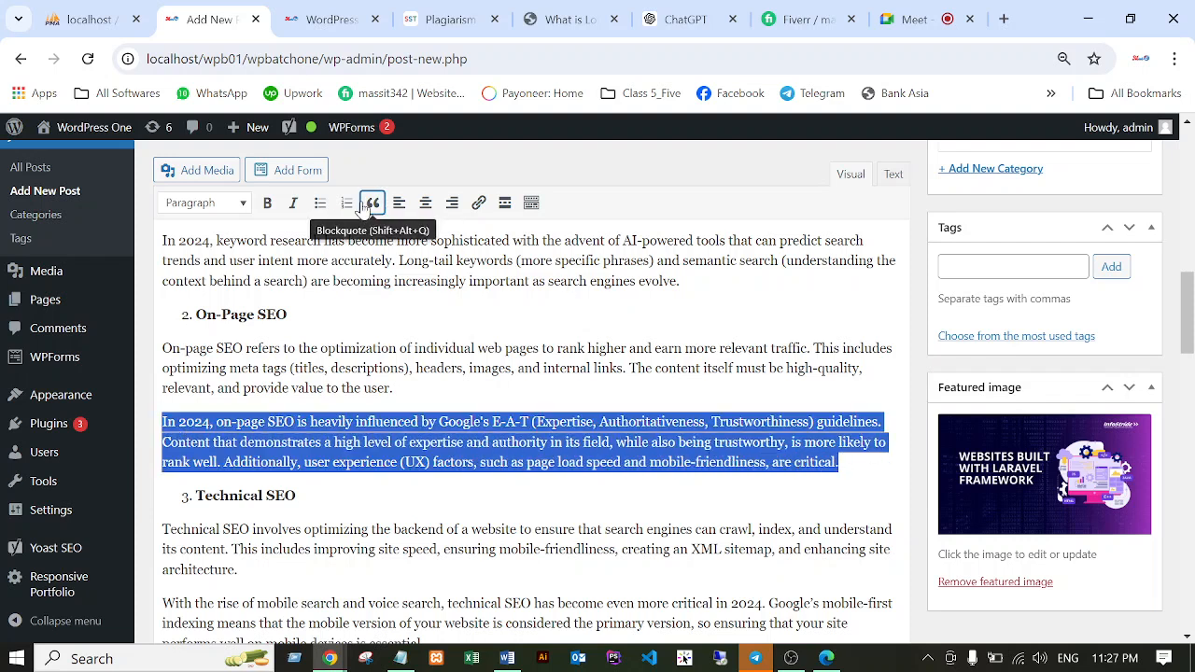
pyautogui.click(293, 204)
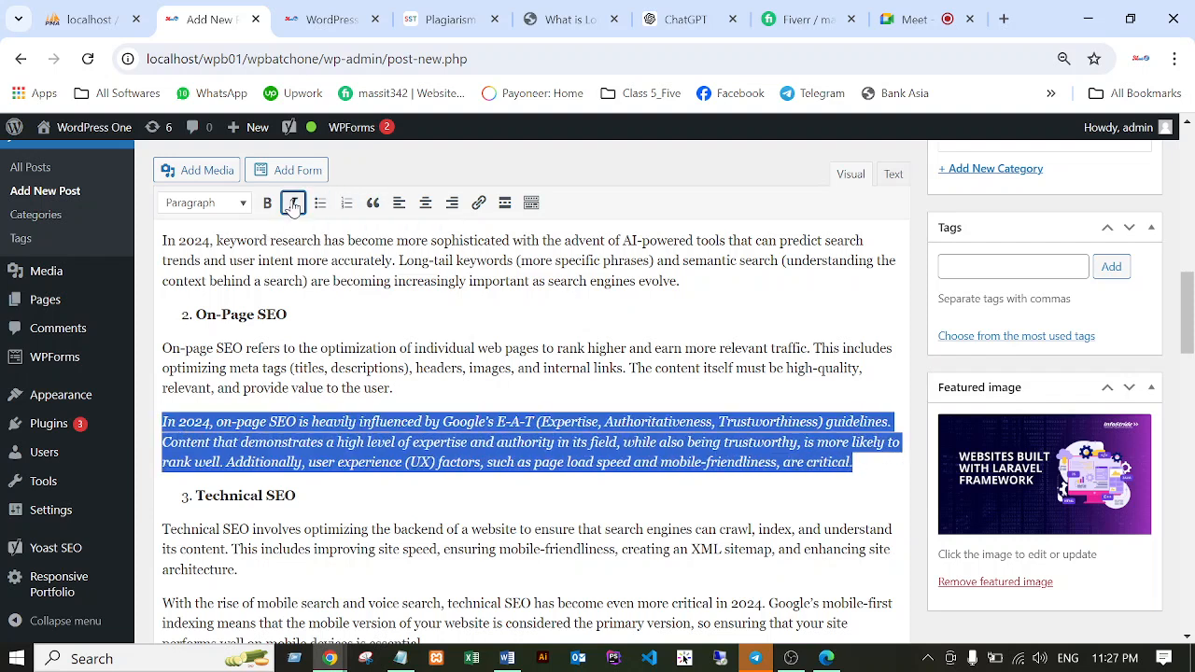
pyautogui.click(763, 479)
# Review the rest of the post from "Technical SEO" to the conclusion and Yoast readability analysis, ending back at its title.
pyautogui.scroll(-3, 701, 475)
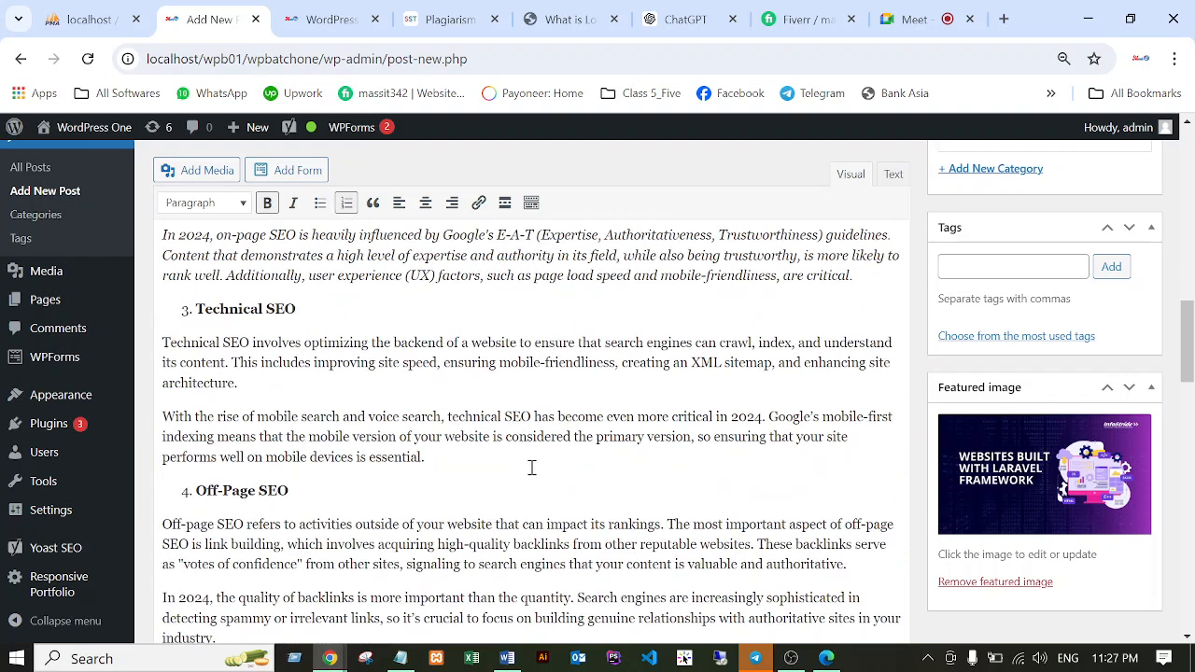
pyautogui.scroll(-3, 527, 469)
pyautogui.scroll(-5, 527, 469)
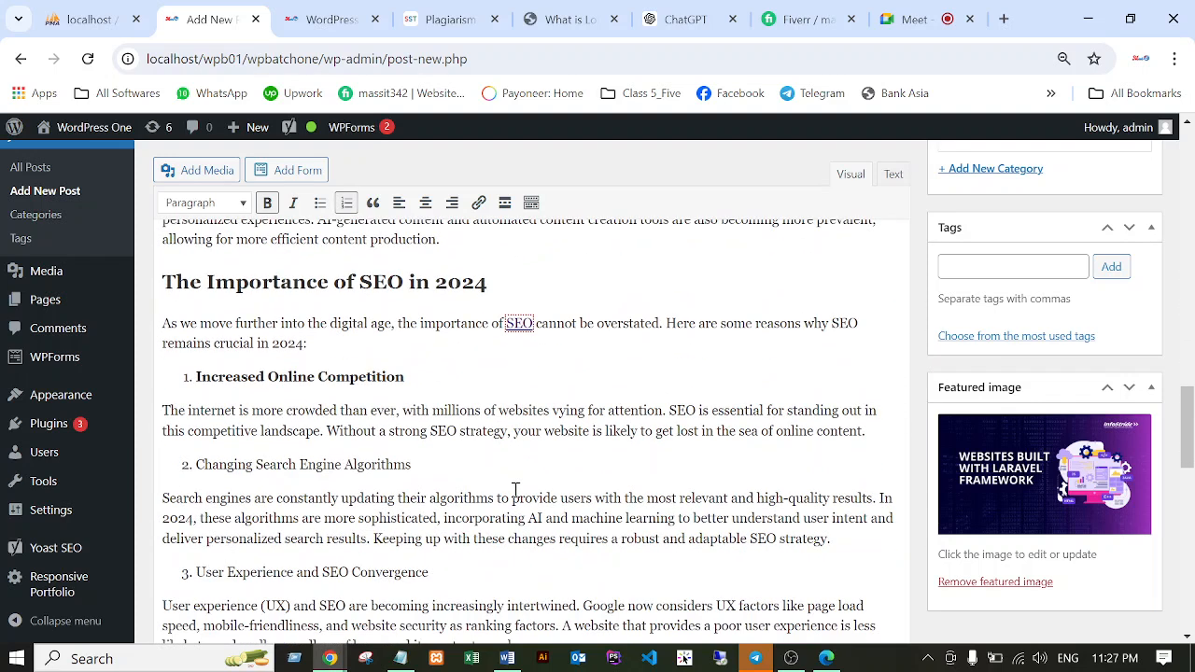
pyautogui.scroll(-10, 551, 479)
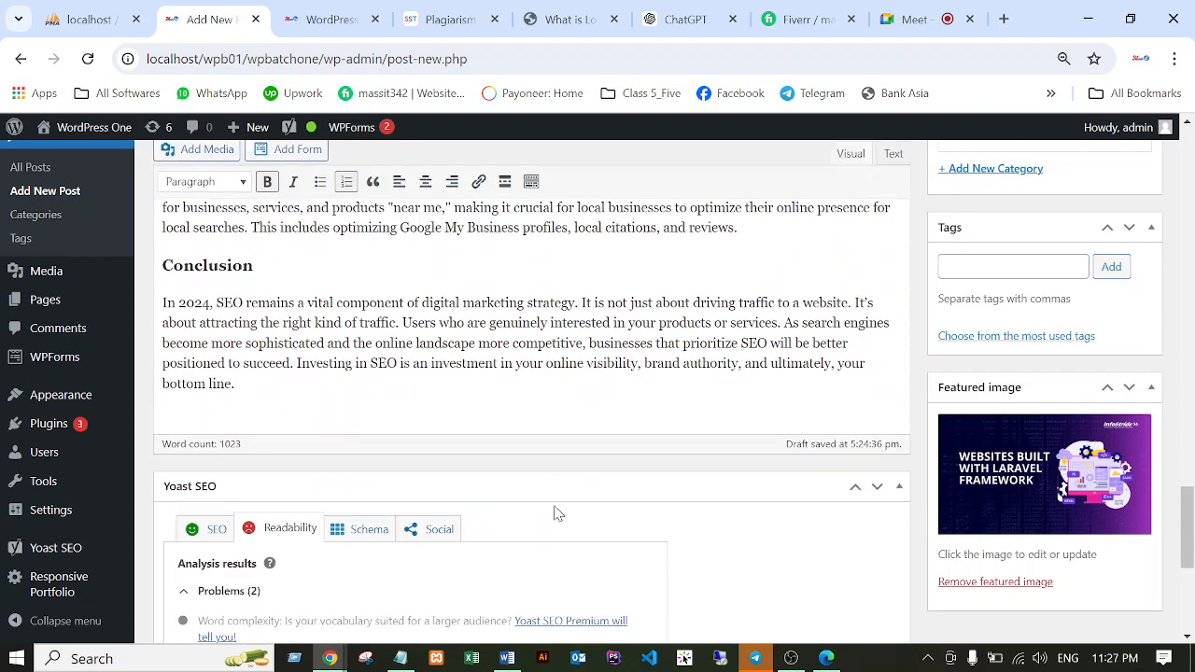
pyautogui.scroll(-1, 550, 344)
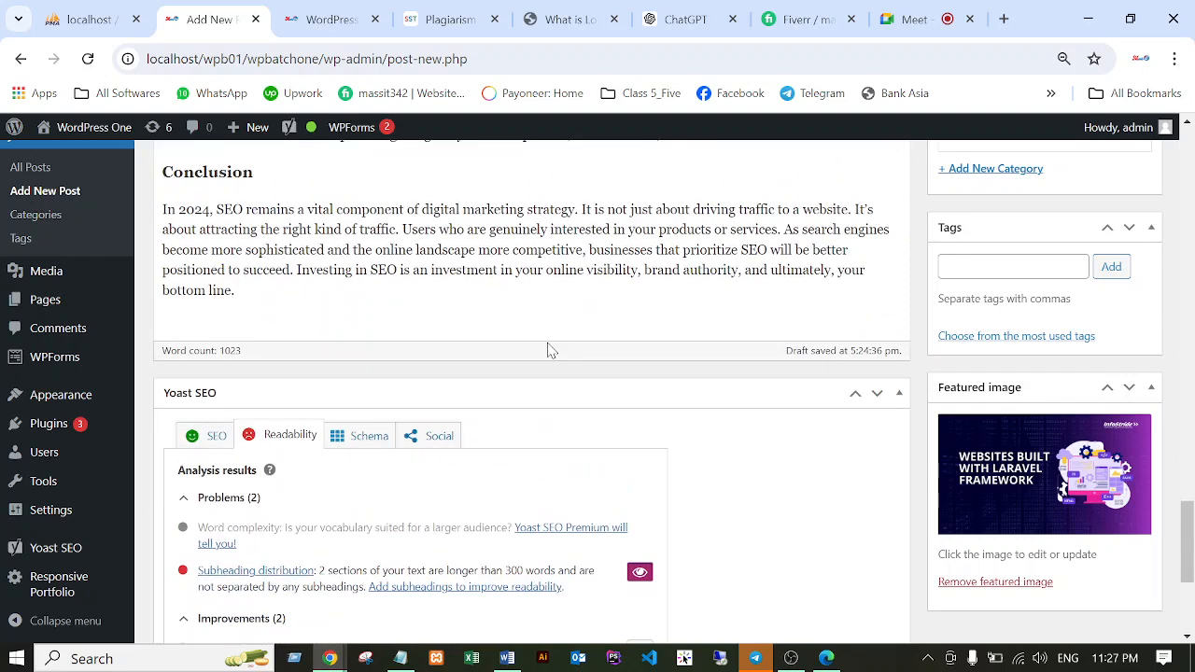
pyautogui.scroll(2, 695, 319)
pyautogui.scroll(15, 695, 320)
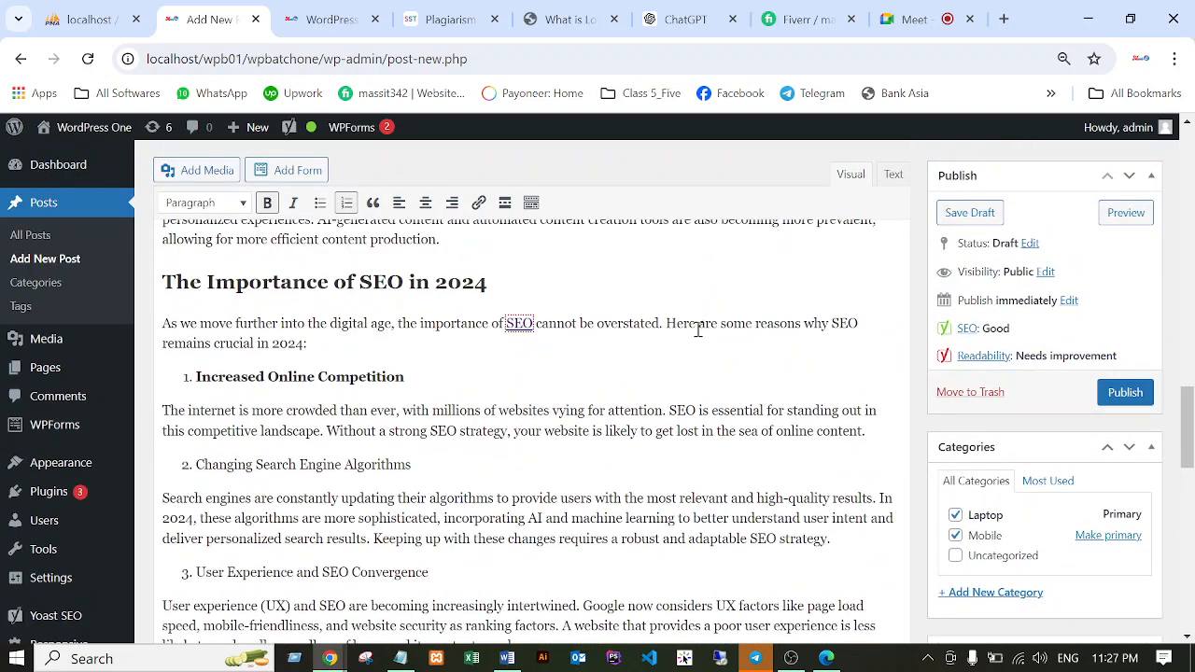
pyautogui.scroll(15, 698, 332)
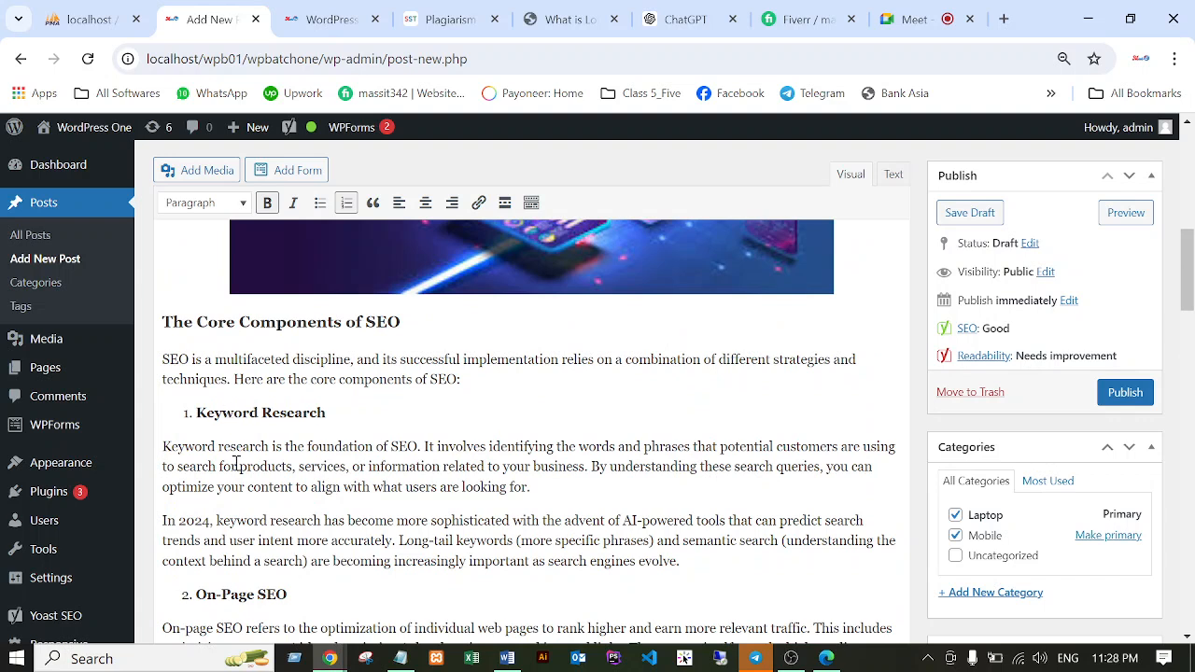
pyautogui.scroll(2, 653, 416)
pyautogui.scroll(5, 566, 368)
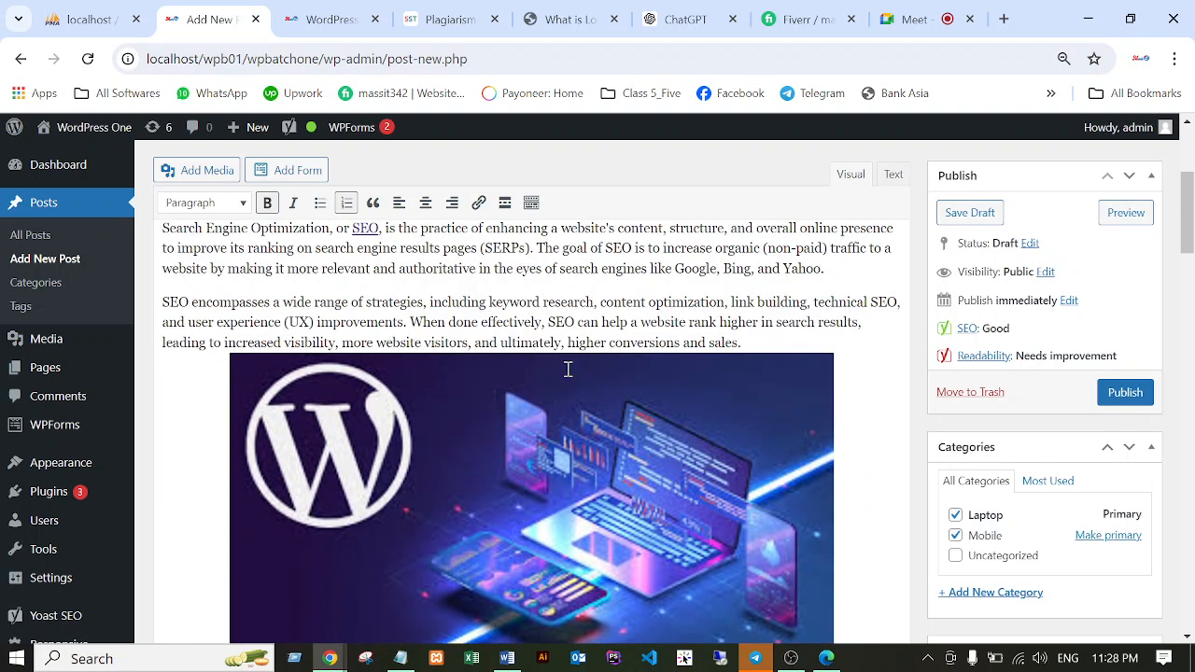
pyautogui.scroll(1, 285, 295)
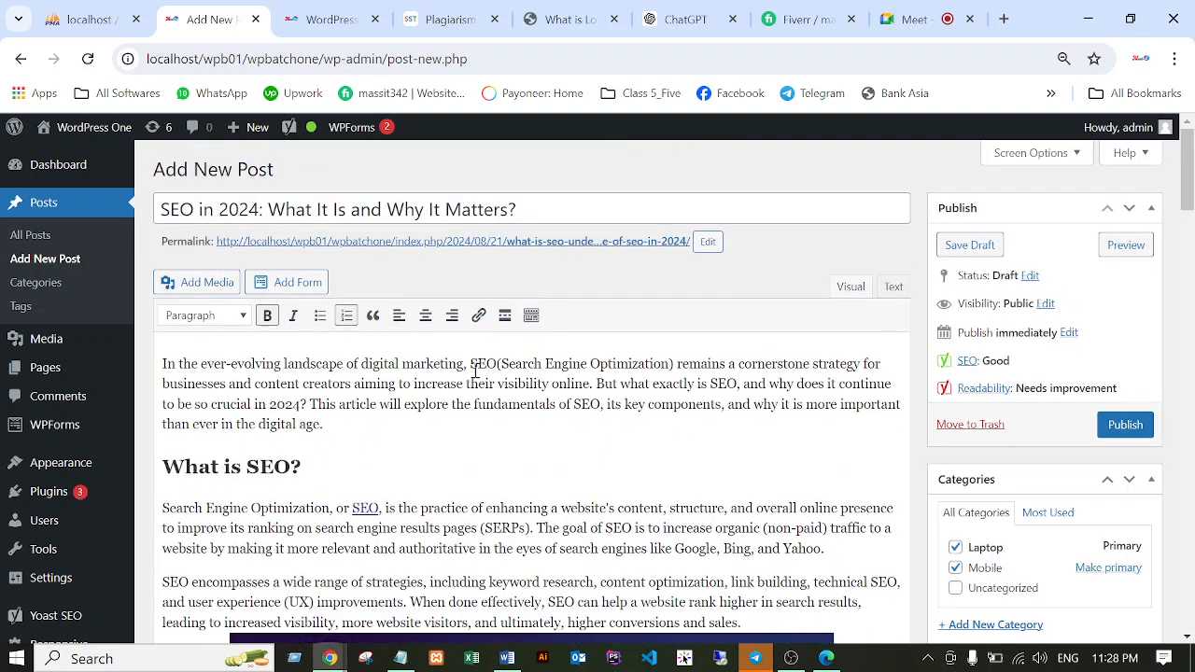
# Publish the post "SEO in 2024: What It Is and Why It Matters?".
pyautogui.click(537, 211)
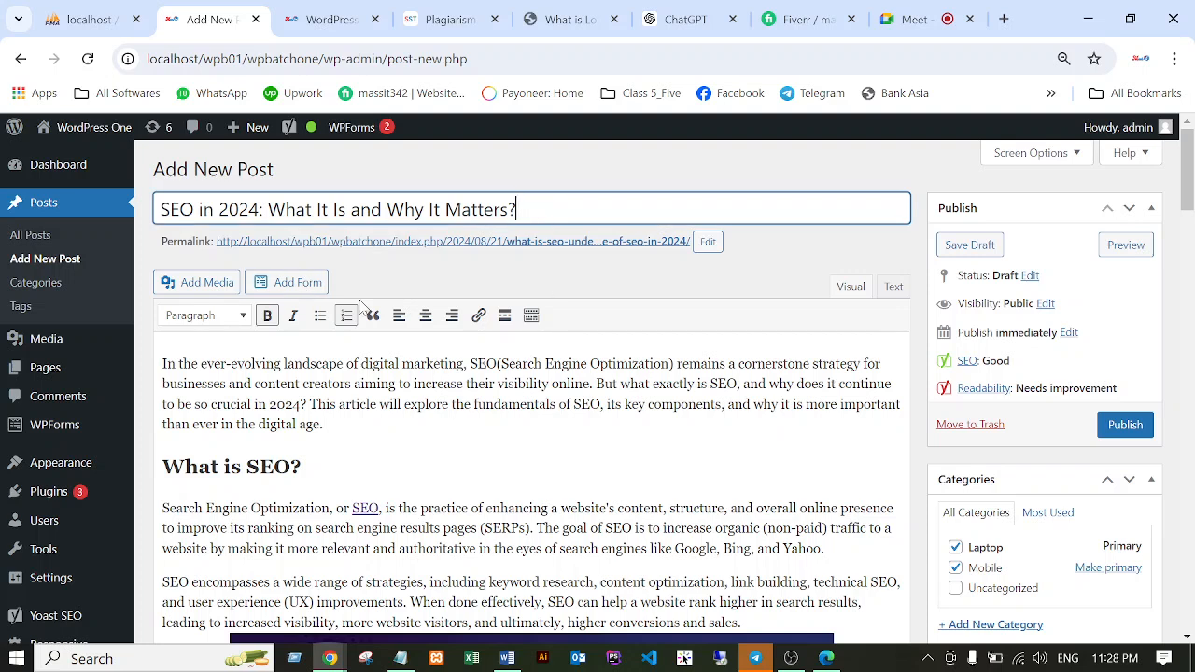
pyautogui.click(1125, 426)
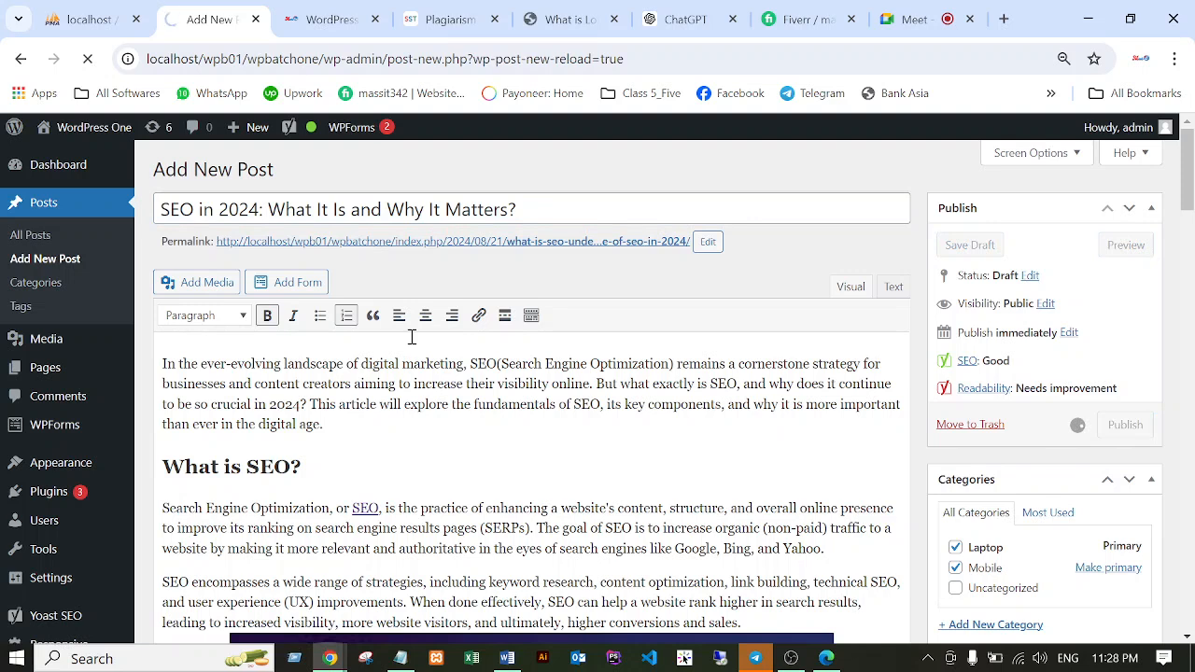
pyautogui.click(329, 426)
pyautogui.moveTo(328, 425); pyautogui.dragTo(162, 363)
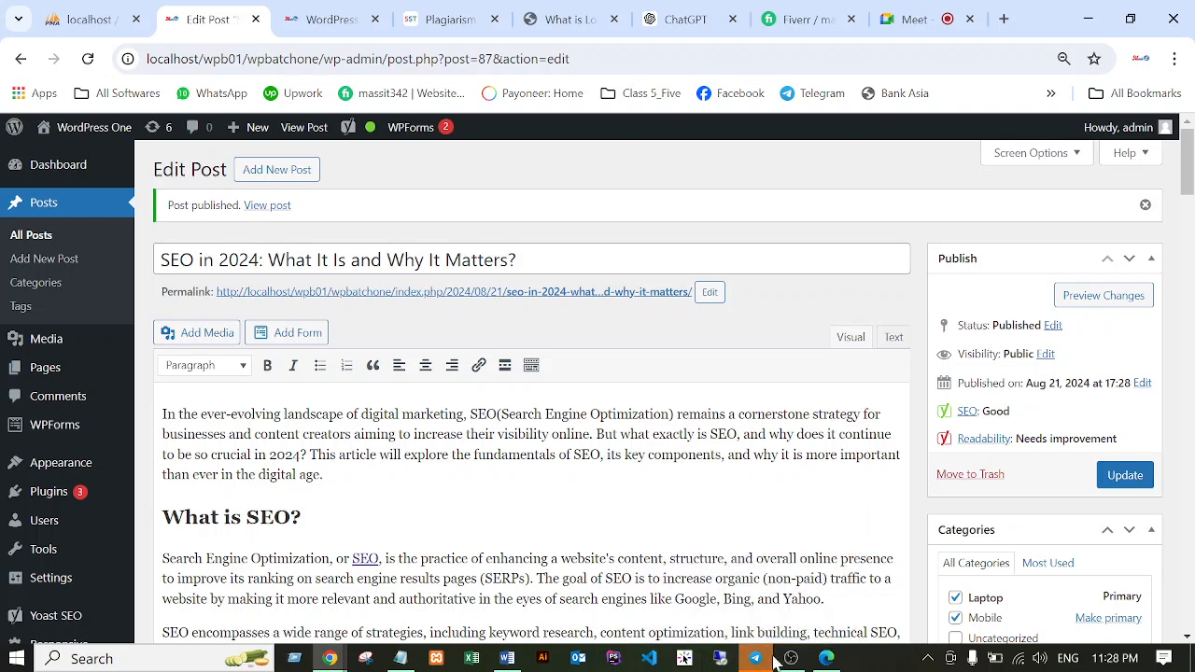
pyautogui.click(790, 658)
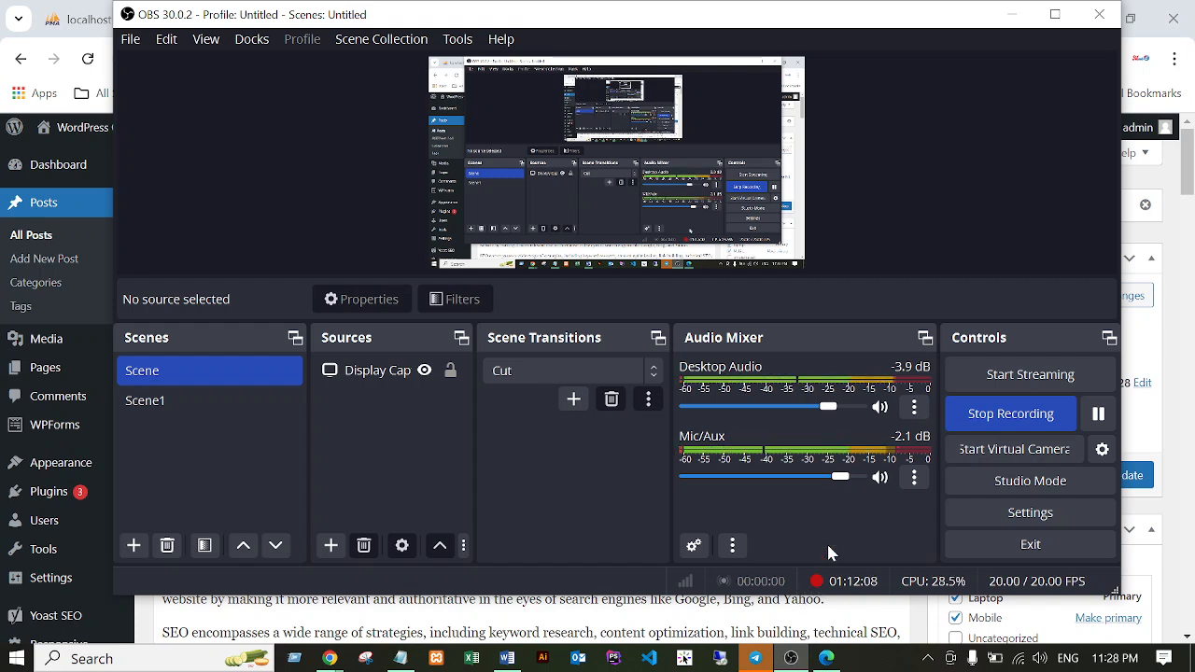
pyautogui.click(1010, 14)
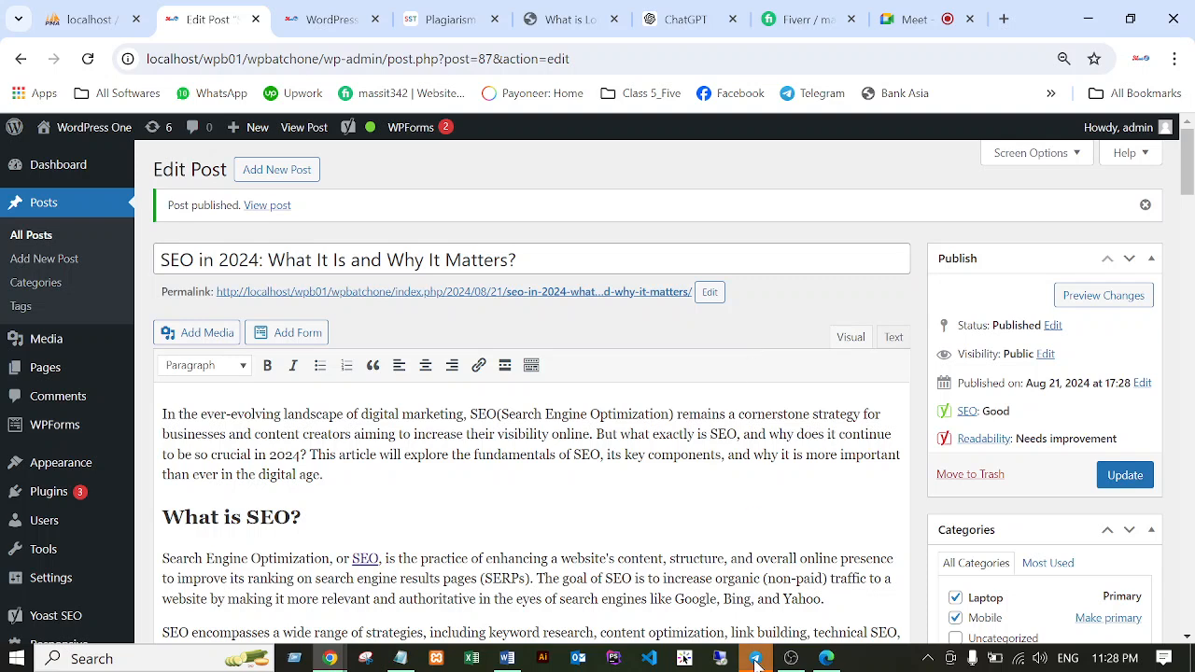
pyautogui.moveTo(757, 665)
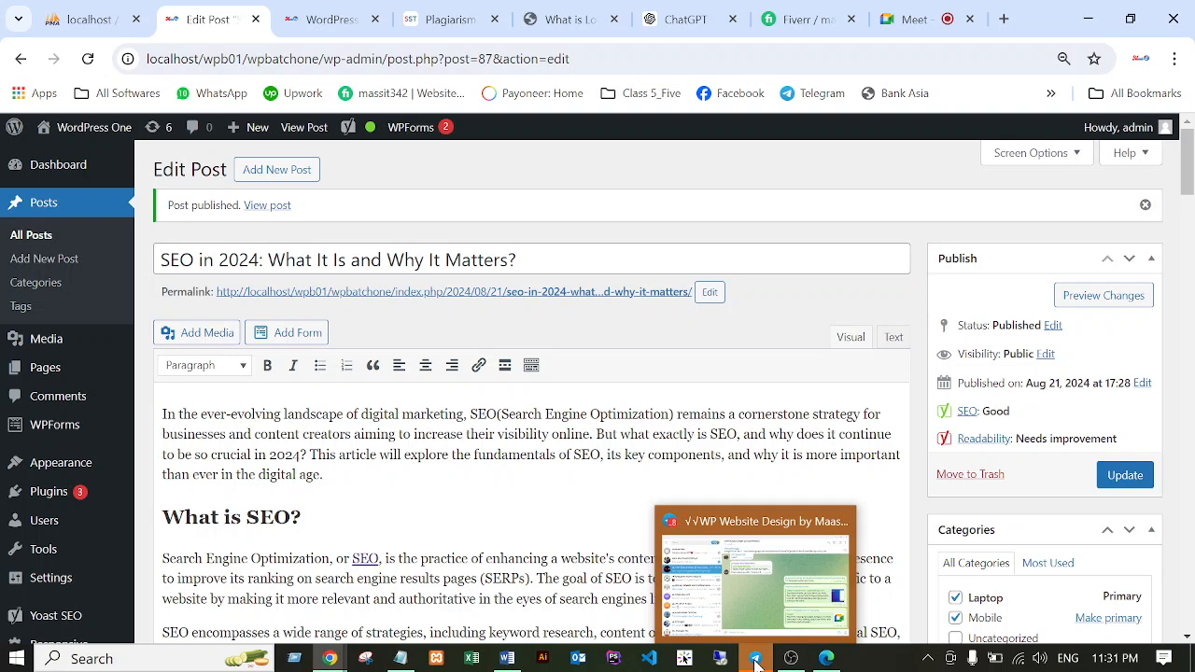
# Update the published post and close the browser tab with the local SEO article from Social Peak Media.
pyautogui.click(1128, 475)
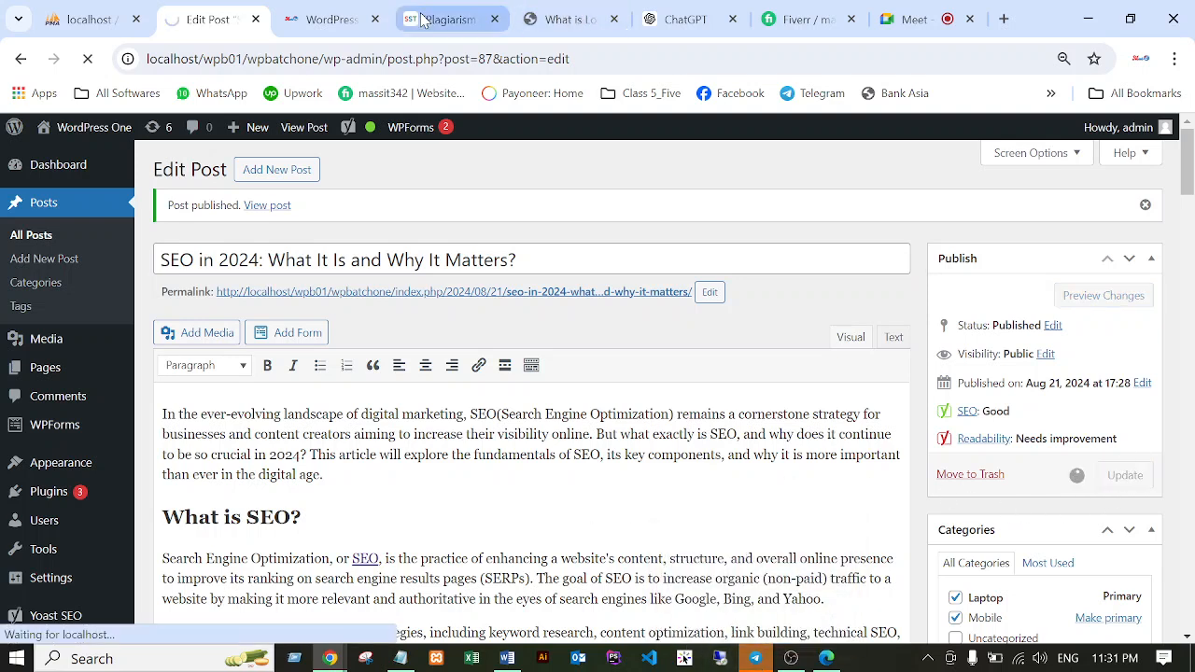
pyautogui.click(560, 19)
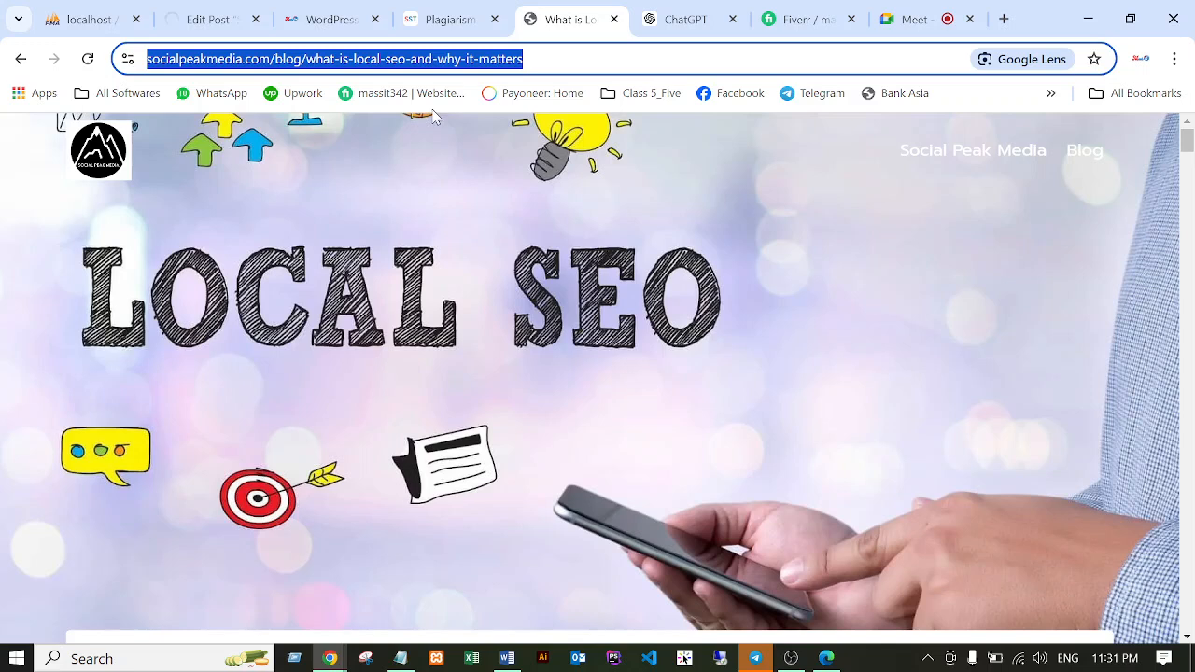
pyautogui.click(614, 18)
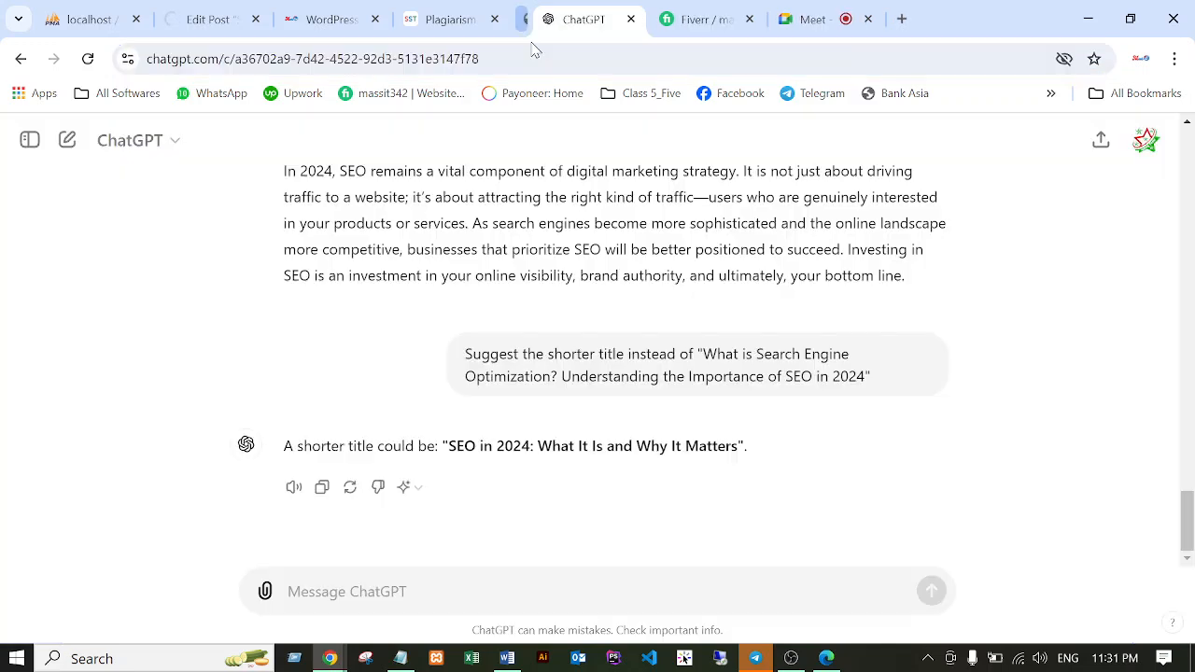
# Switch to the home page of the WordPress One site and reload it.
pyautogui.click(452, 20)
pyautogui.click(347, 19)
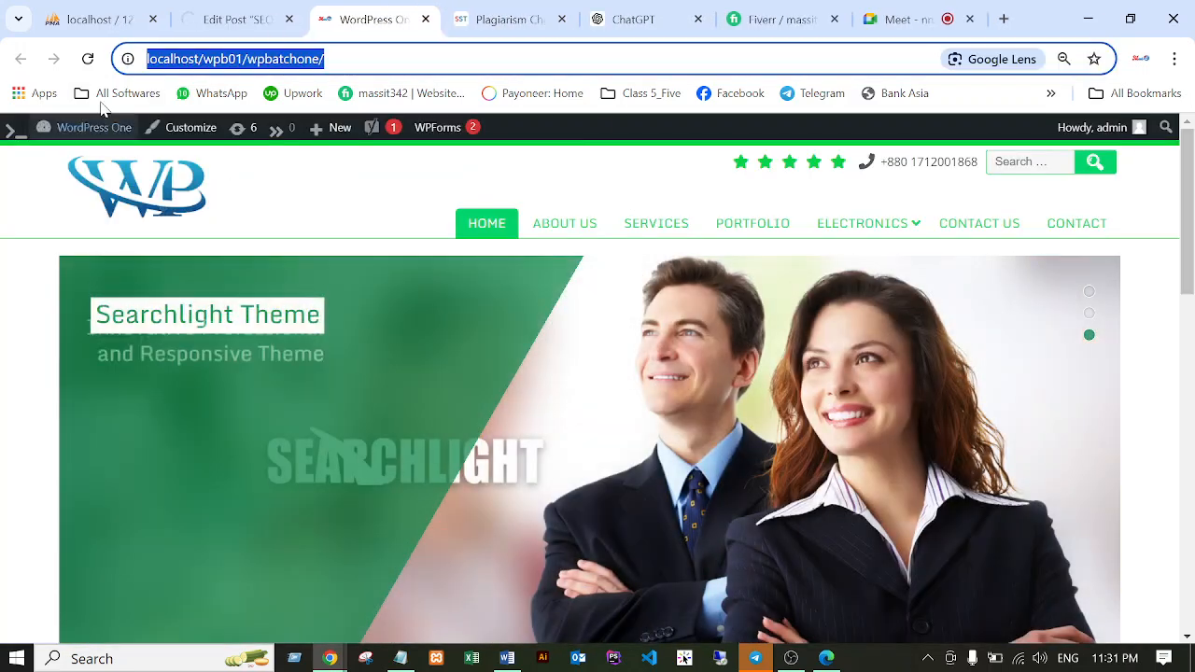
pyautogui.click(88, 58)
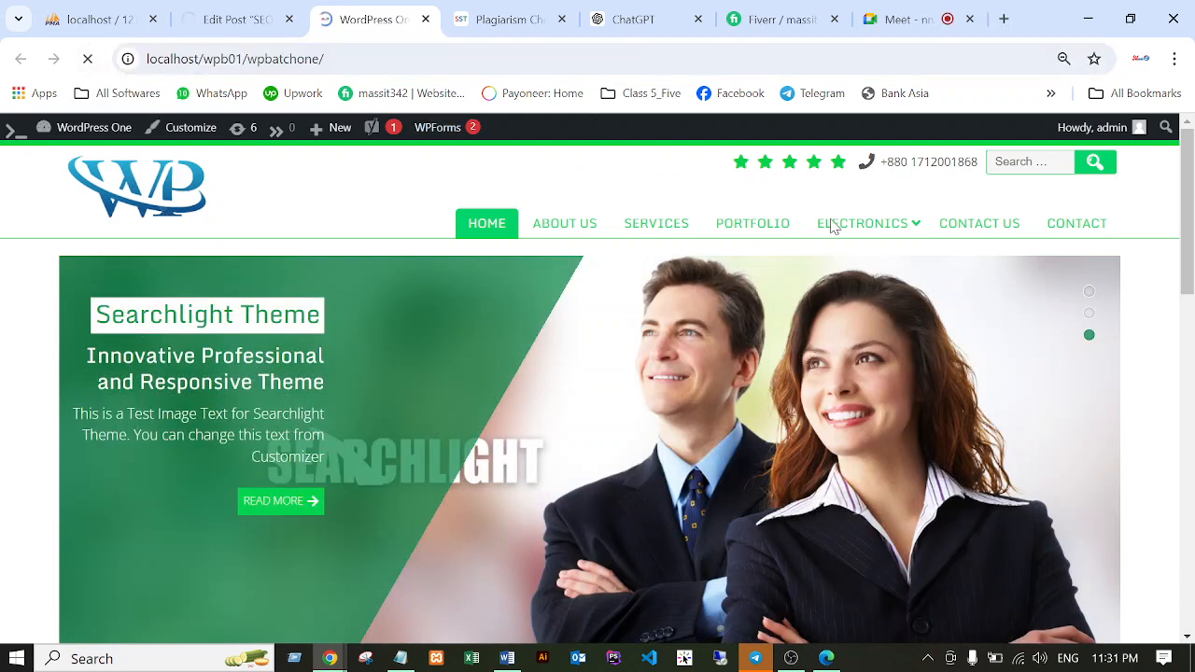
# Look through the posts listed on the home page and open "SEO in 2024: What It Is and Why It Matters?".
pyautogui.moveTo(938, 236)
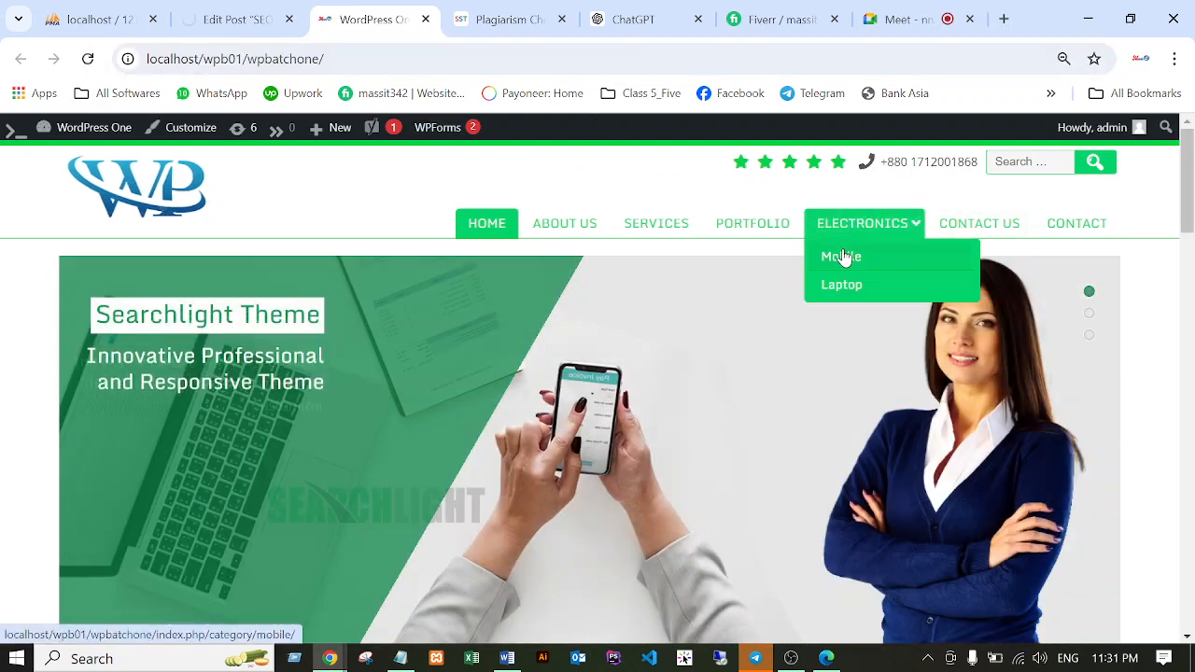
pyautogui.scroll(-10, 800, 286)
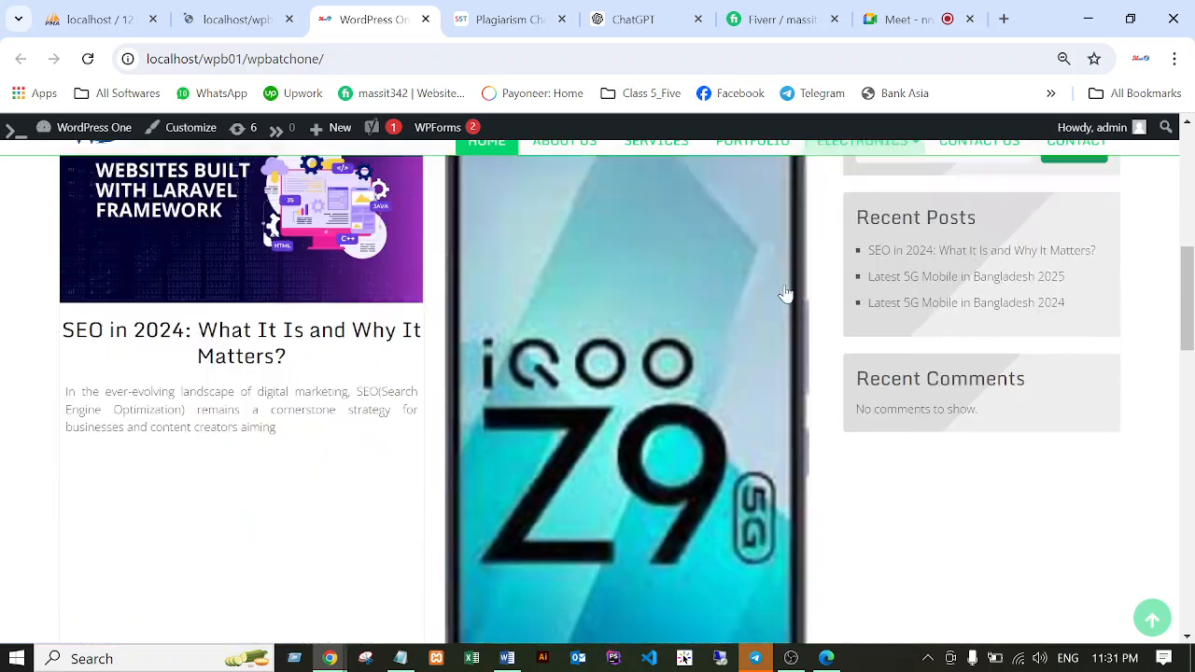
pyautogui.scroll(-10, 663, 358)
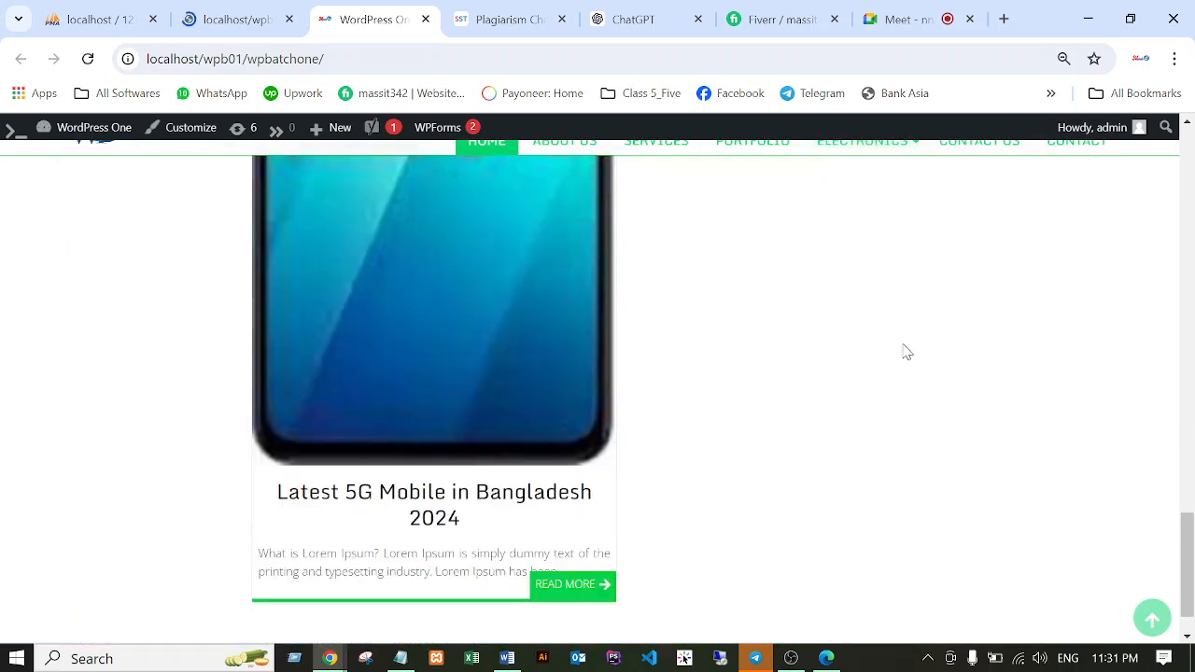
pyautogui.scroll(5, 712, 398)
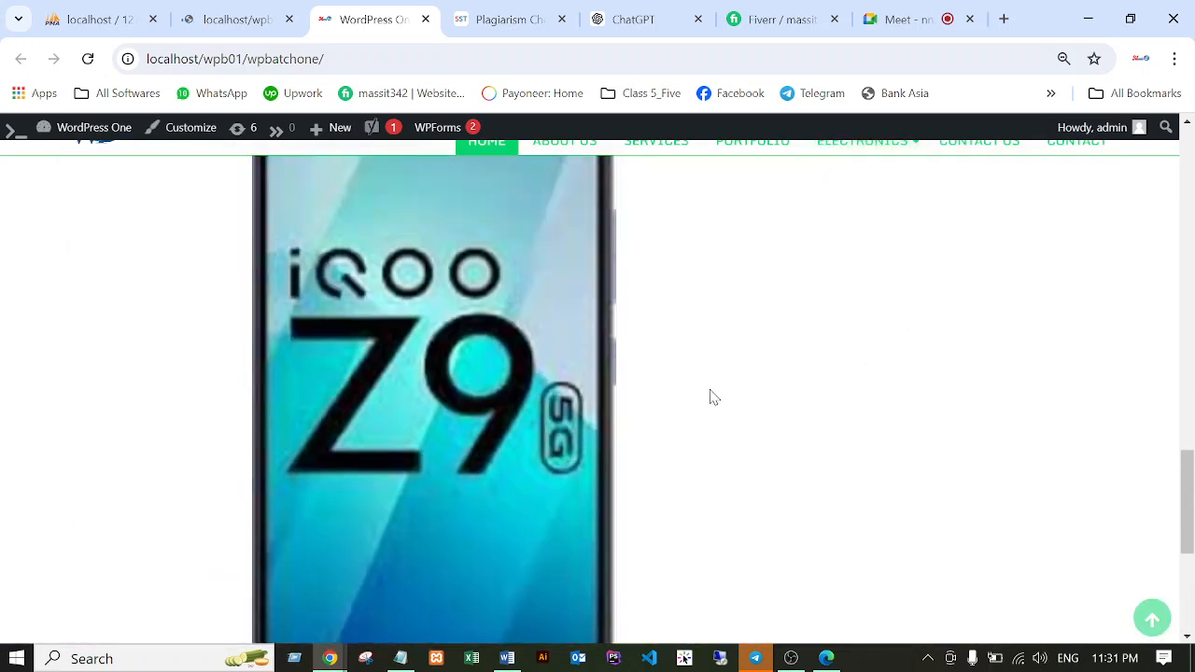
pyautogui.scroll(3, 712, 395)
pyautogui.scroll(-3, 713, 395)
pyautogui.scroll(3, 714, 392)
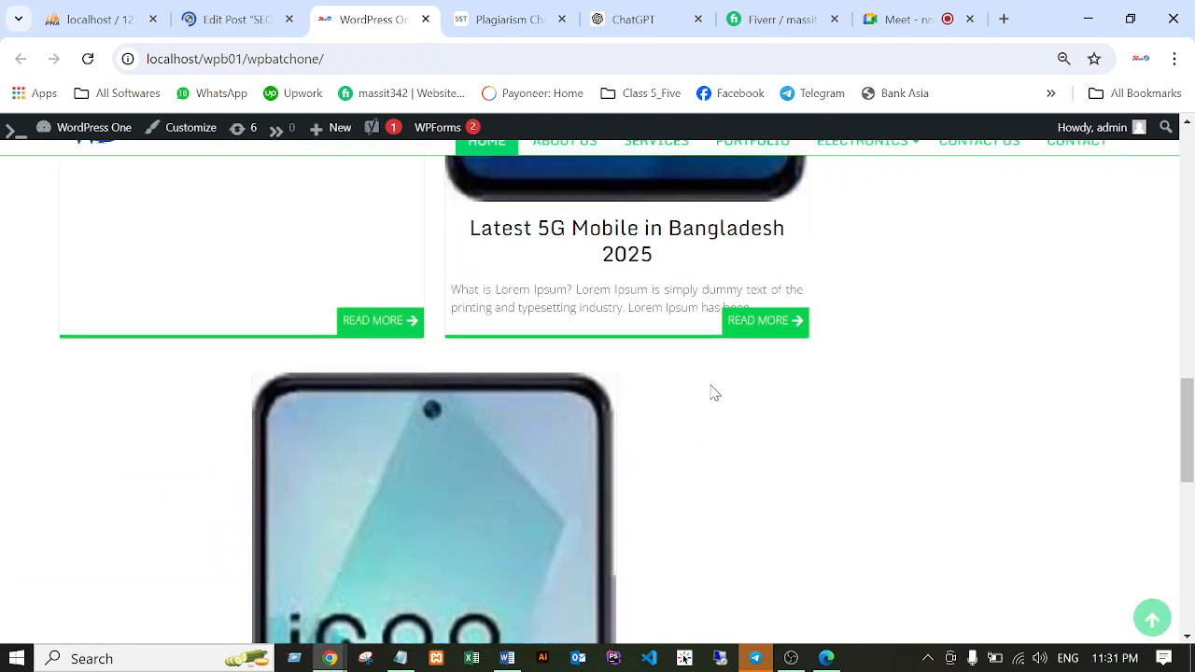
pyautogui.scroll(-1, 754, 393)
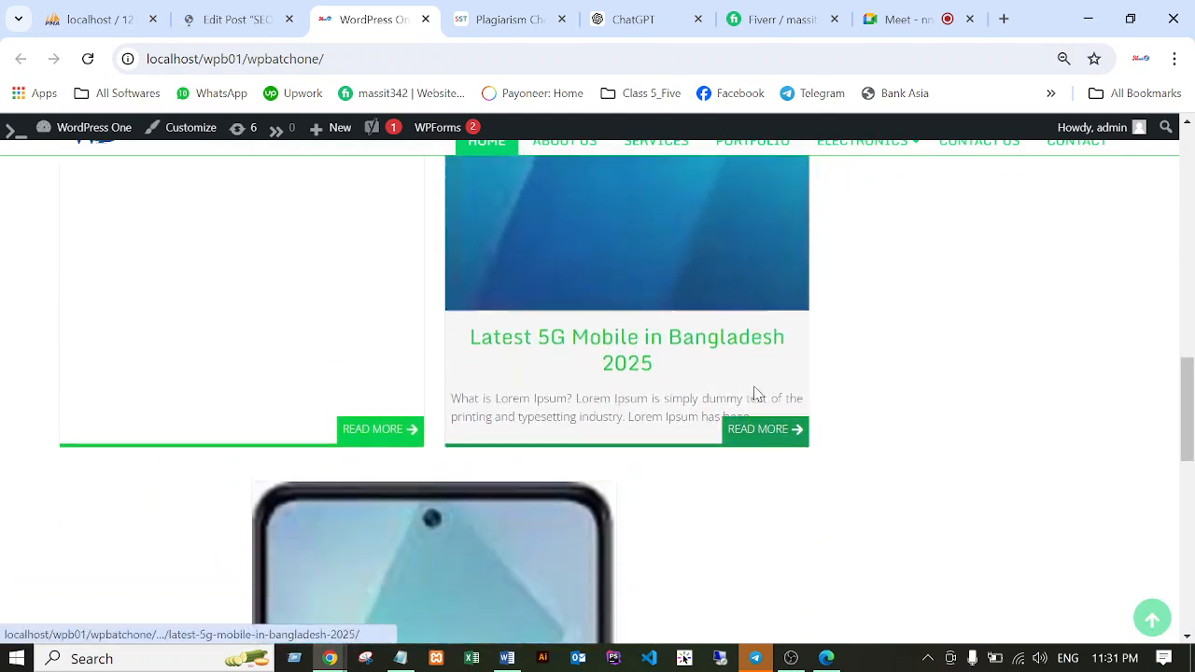
pyautogui.scroll(7, 764, 387)
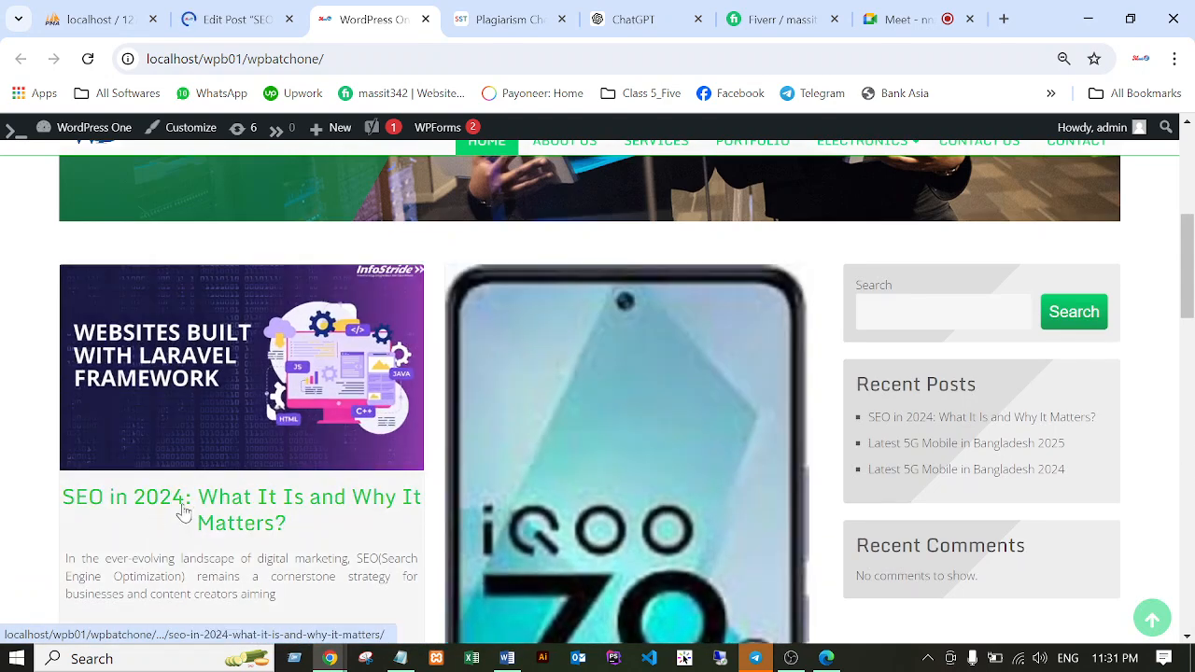
pyautogui.click(230, 505)
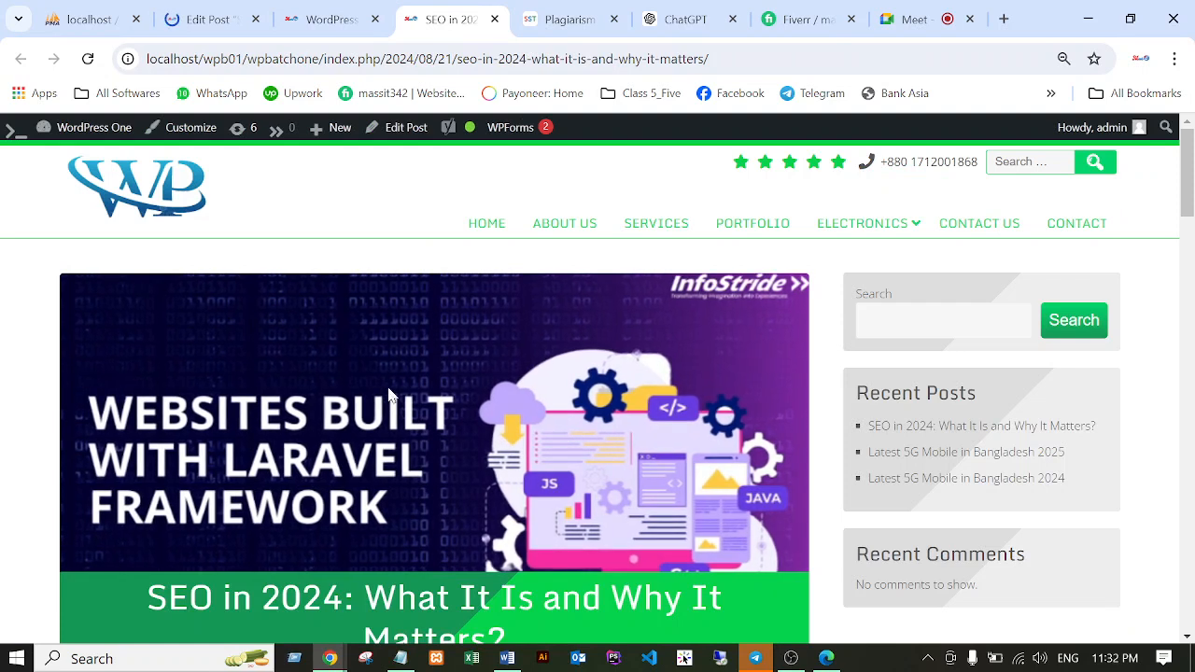
# Review the published post from its featured image and title down to the Conclusion section.
pyautogui.scroll(-2, 464, 369)
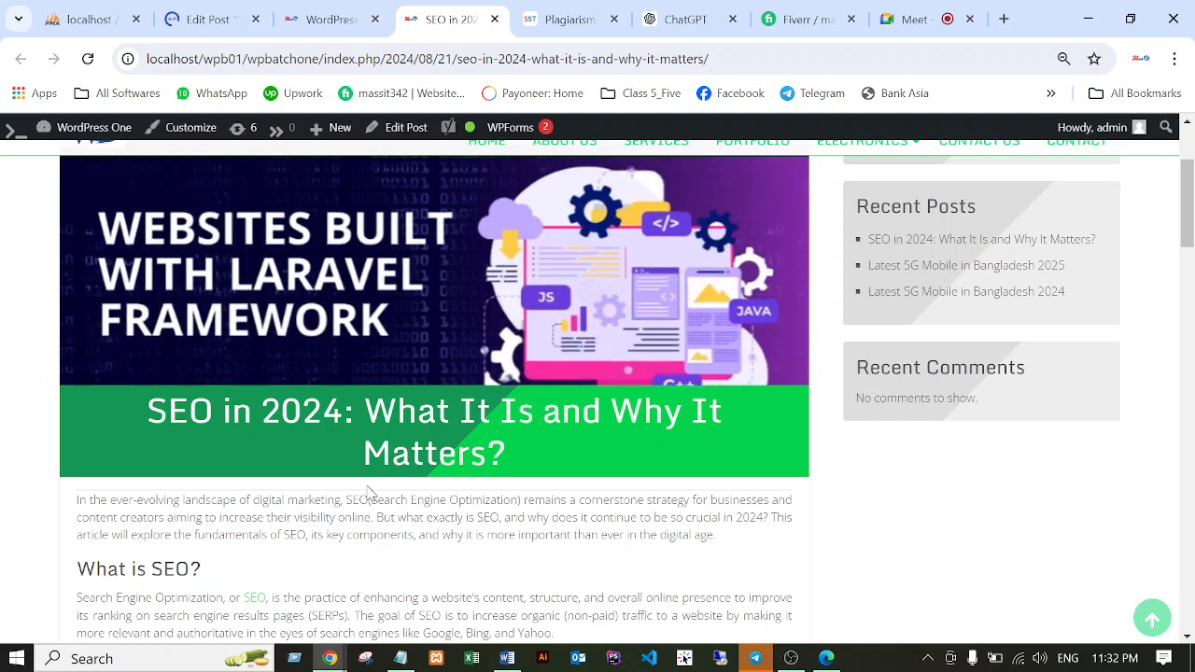
pyautogui.scroll(2, 374, 496)
pyautogui.scroll(-3, 364, 495)
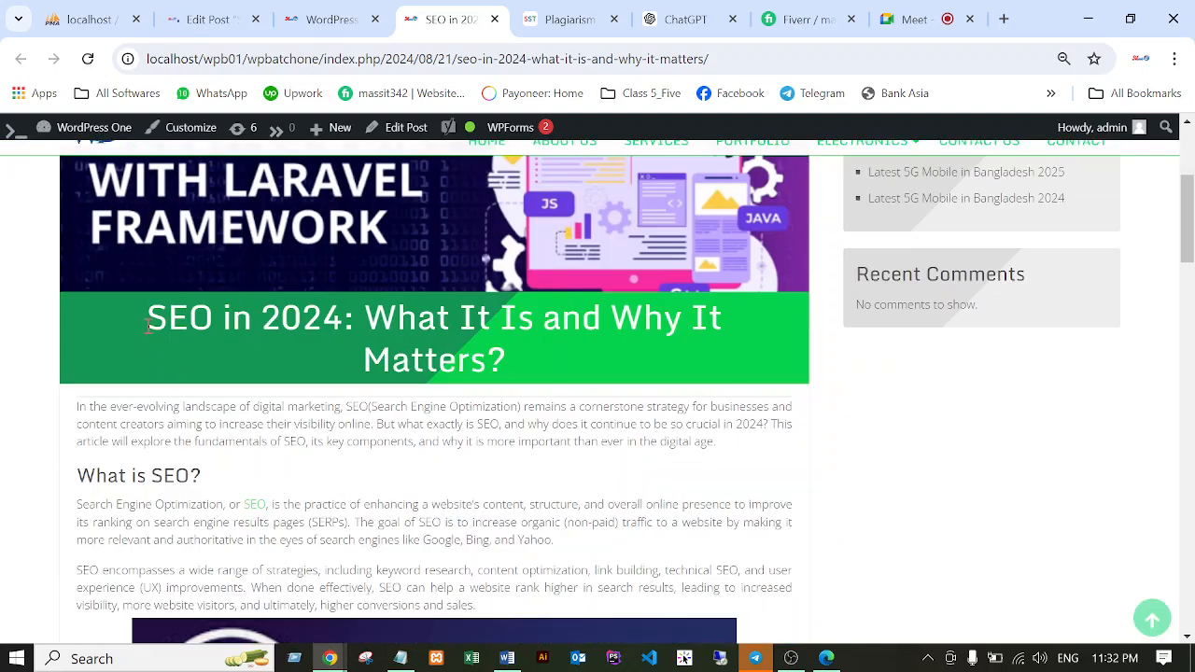
pyautogui.scroll(-2, 532, 331)
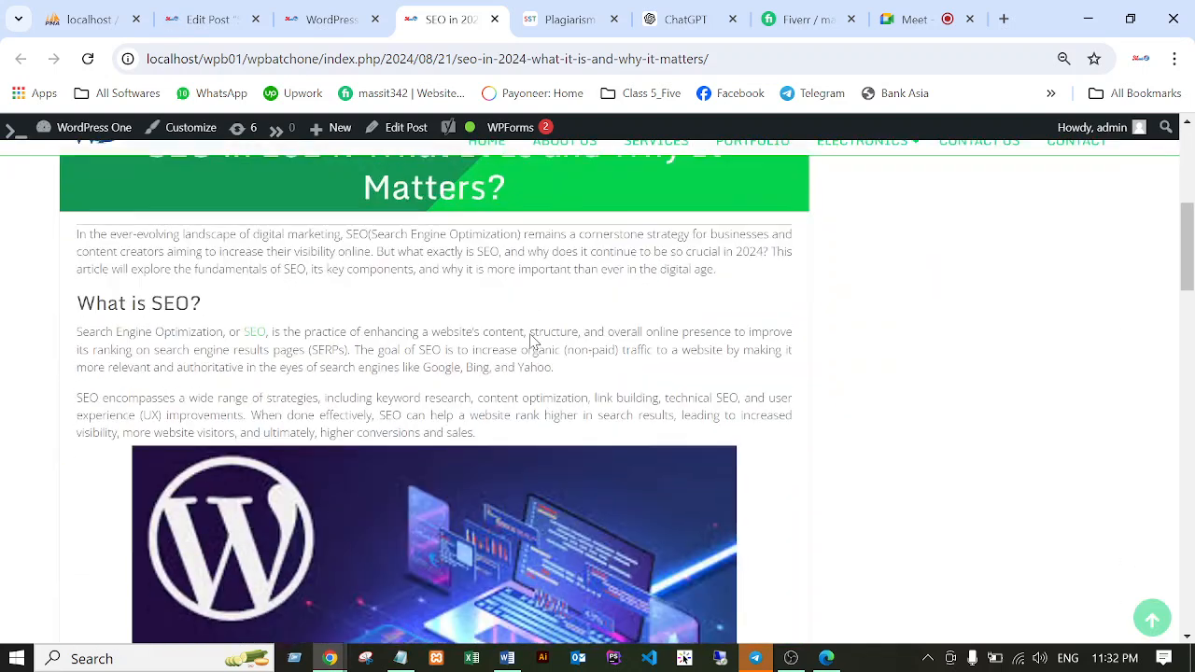
pyautogui.scroll(-7, 511, 336)
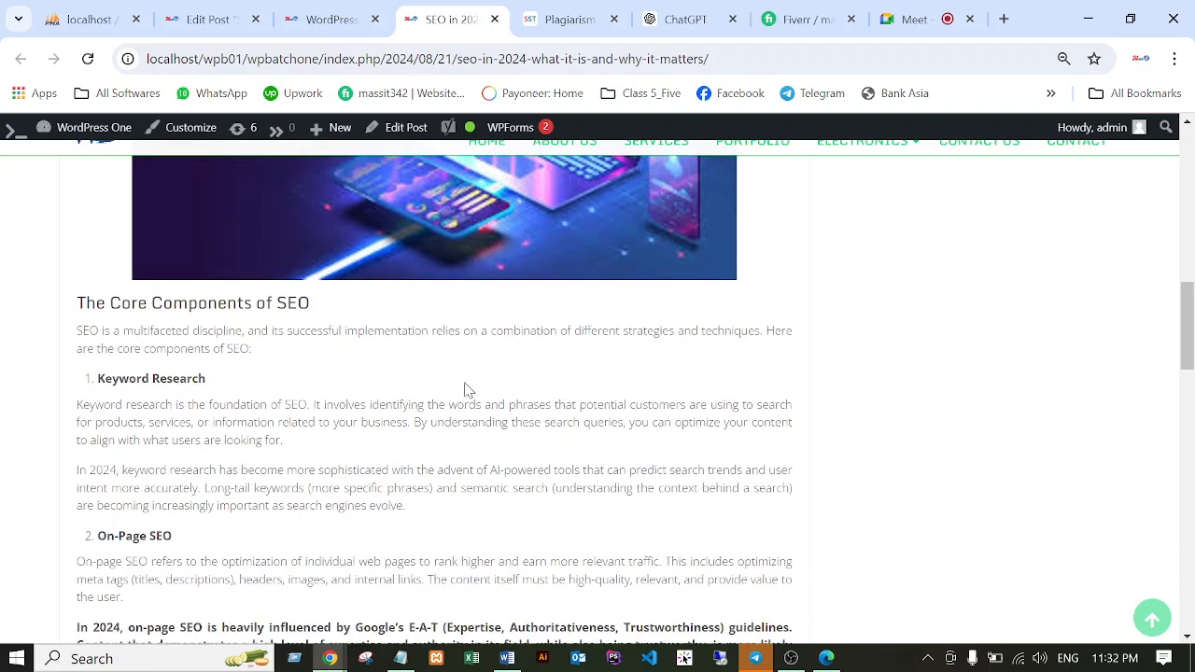
pyautogui.scroll(-8, 485, 411)
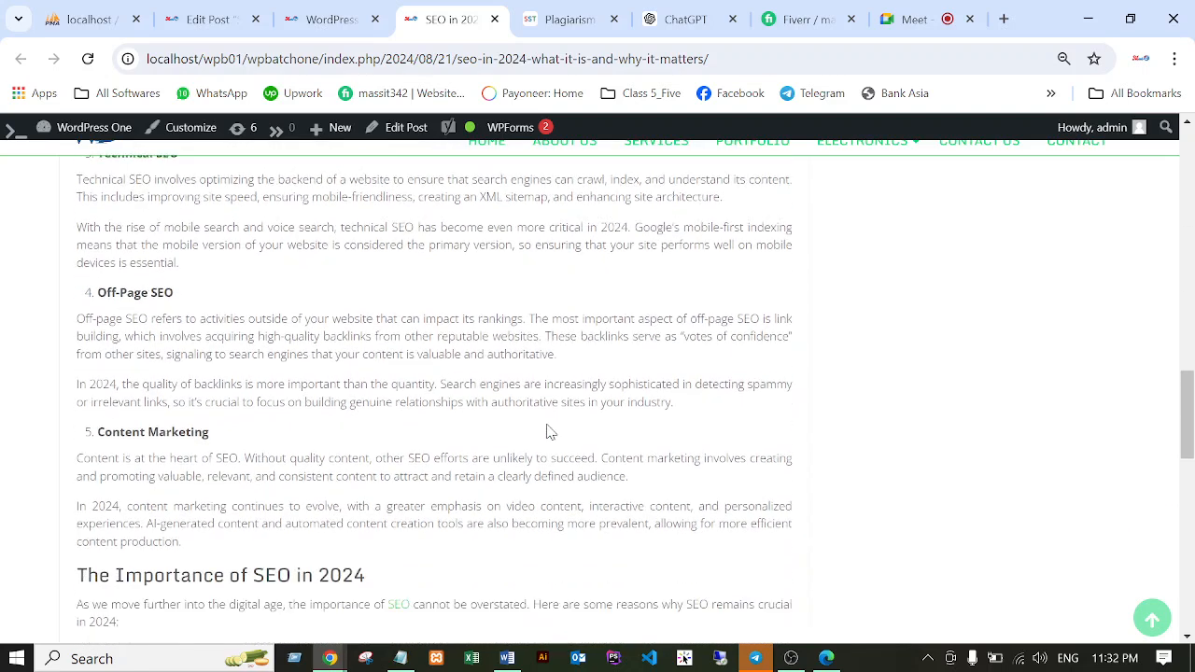
pyautogui.scroll(-4, 550, 436)
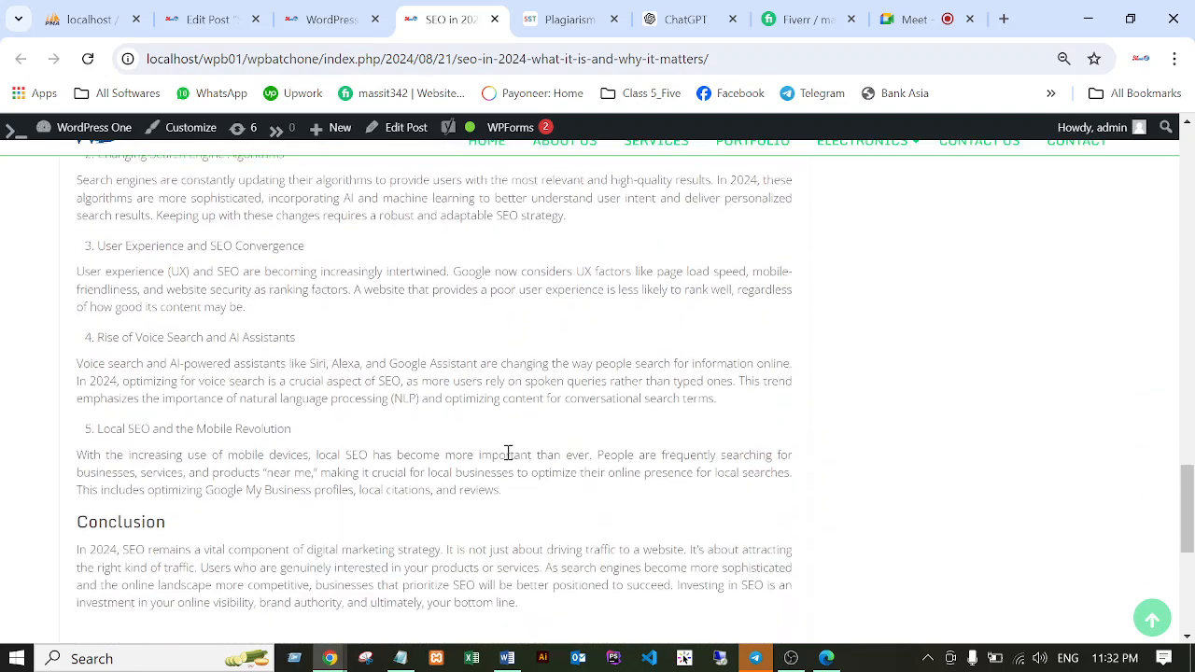
pyautogui.scroll(-2, 459, 494)
# Re-examine the post's body text, from the What is SEO? section and in-content image to The Core Components of SEO.
pyautogui.scroll(8, 526, 433)
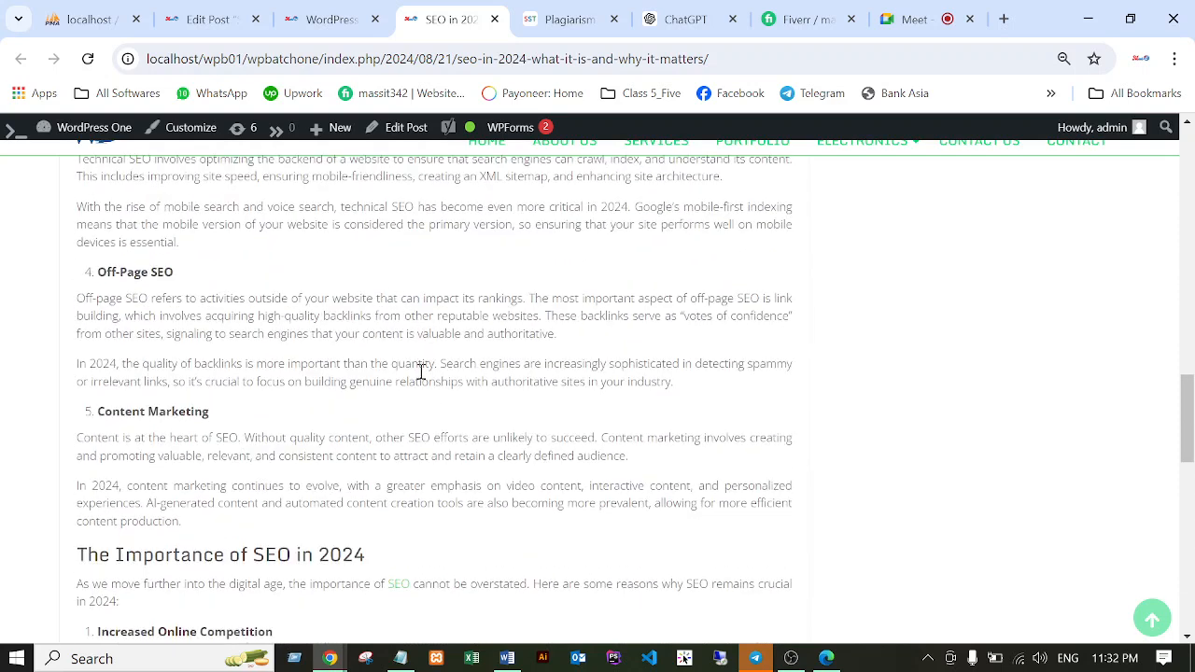
pyautogui.scroll(2, 367, 417)
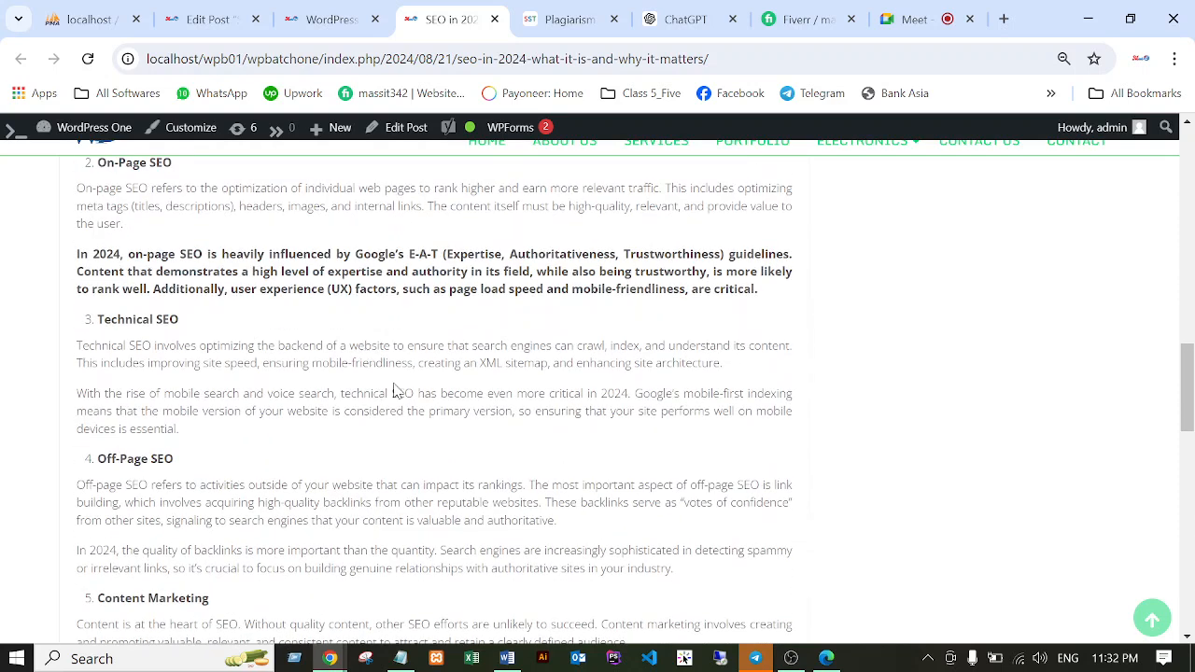
pyautogui.scroll(4, 429, 365)
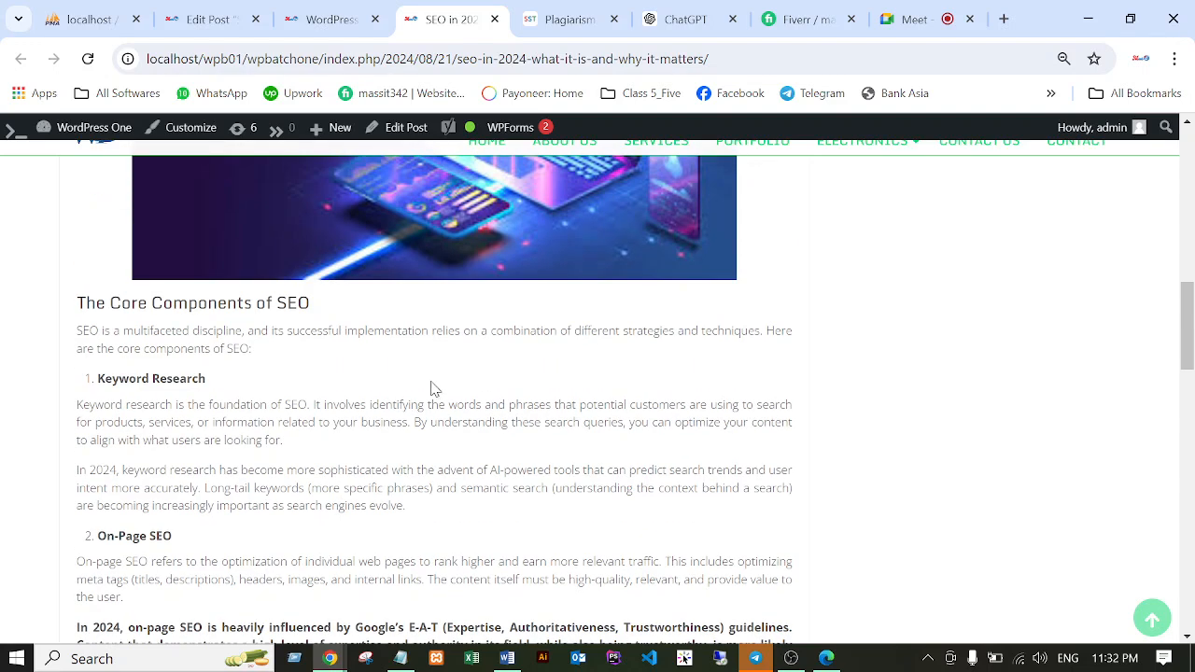
pyautogui.scroll(-1, 364, 431)
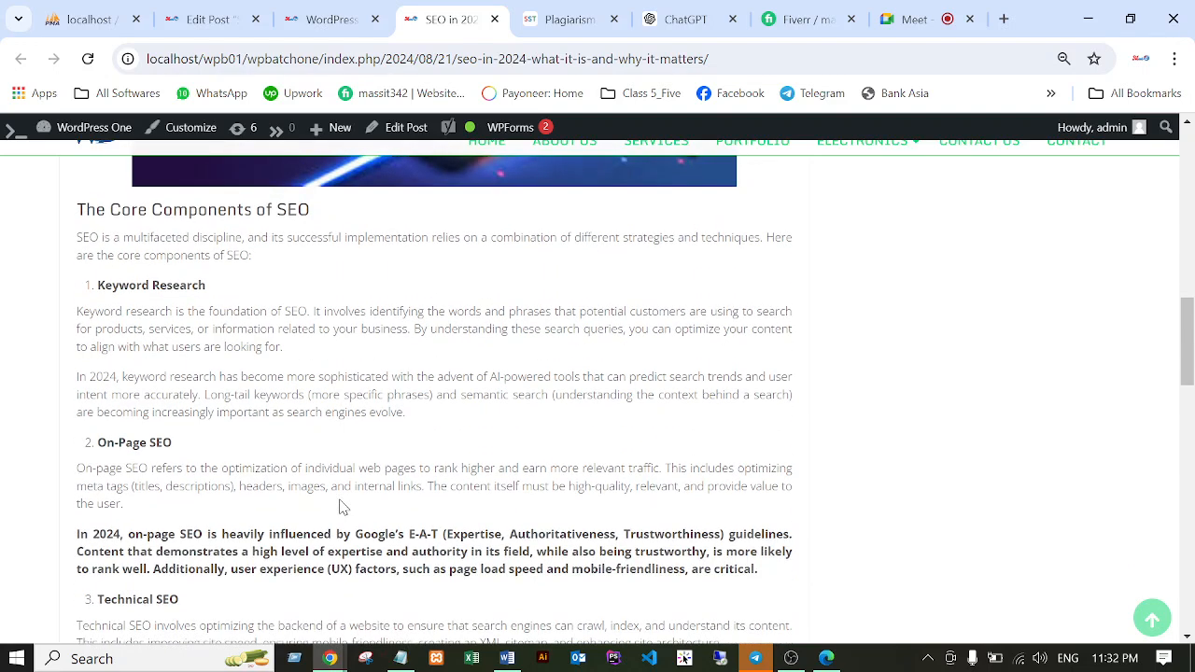
pyautogui.scroll(6, 288, 443)
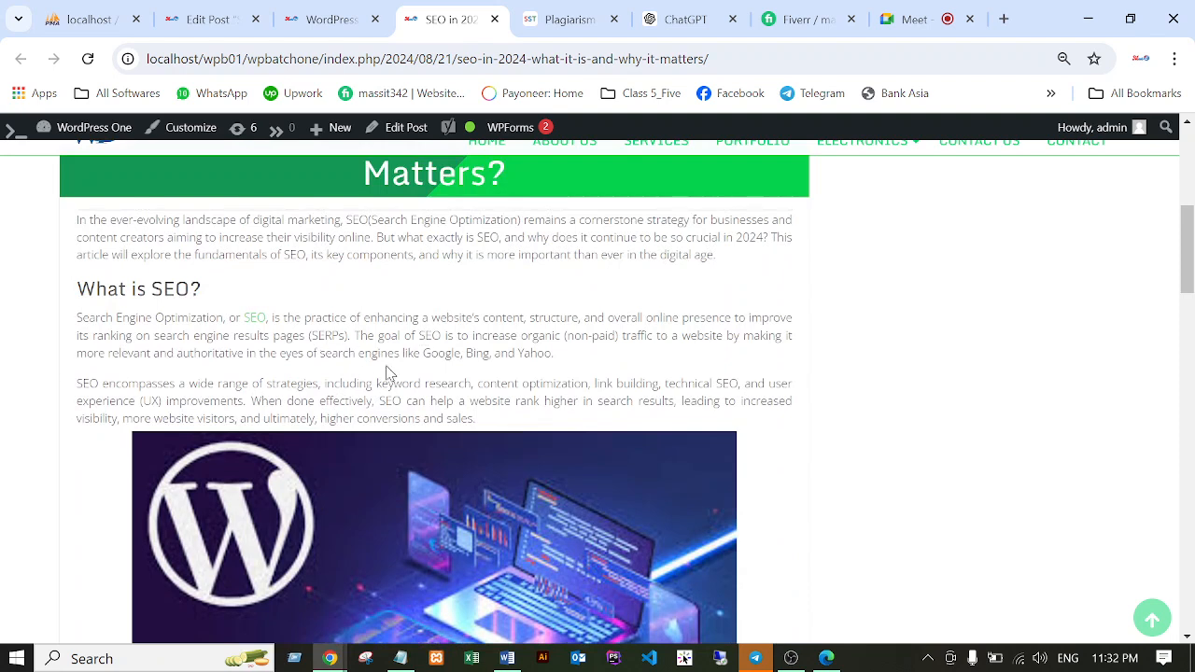
pyautogui.scroll(-1, 378, 373)
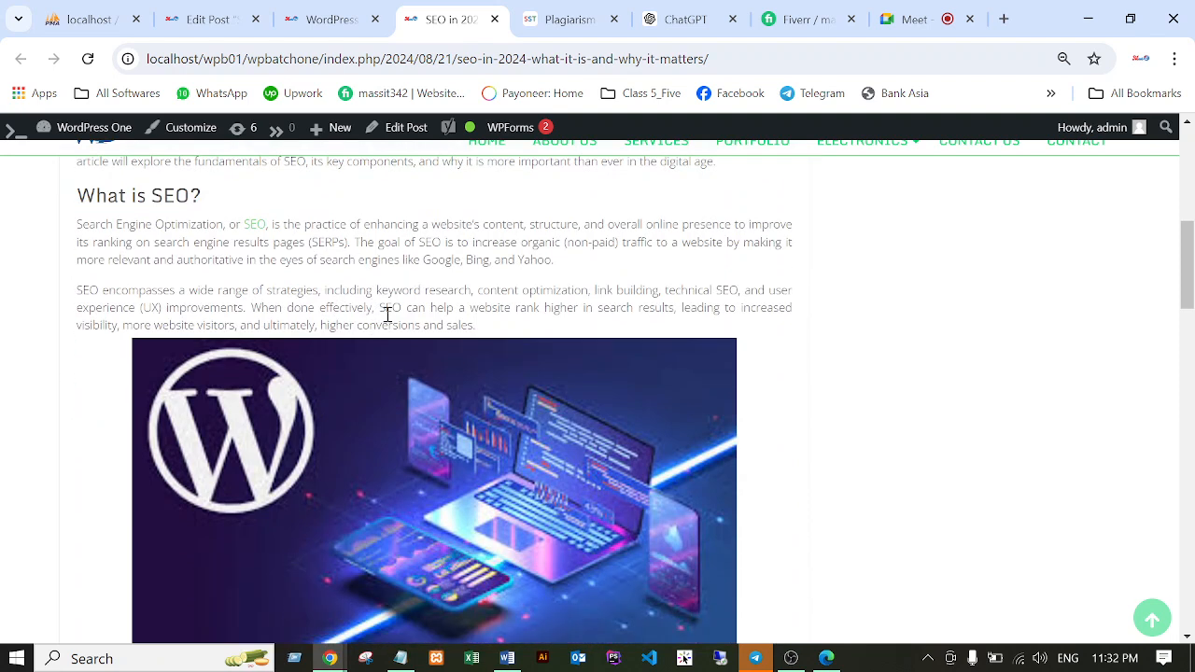
pyautogui.scroll(-6, 419, 324)
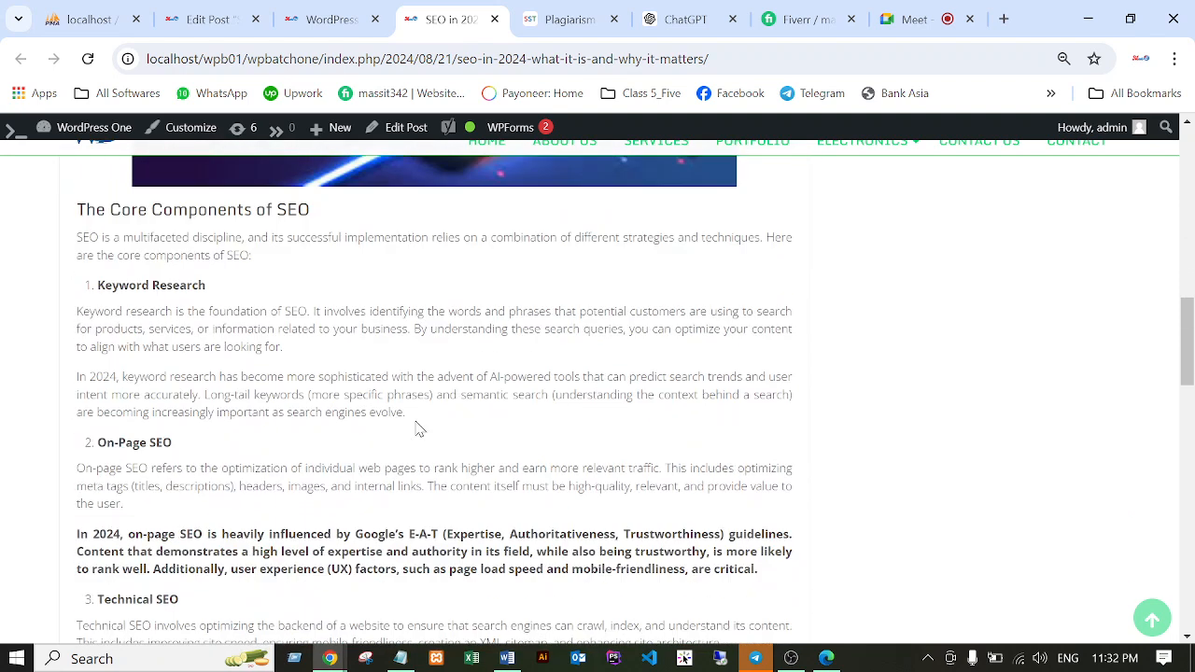
# Check the Technical SEO to Conclusion sections and the post's author, date and category details above the reply form.
pyautogui.scroll(-3, 419, 438)
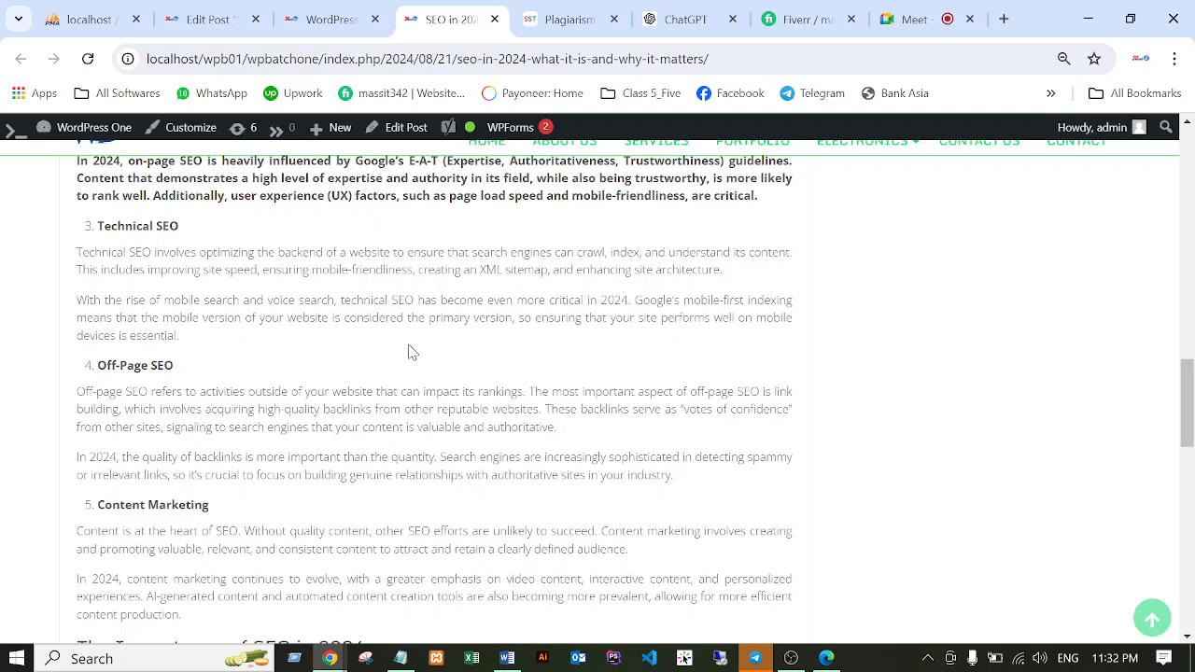
pyautogui.scroll(1, 412, 352)
pyautogui.scroll(-1, 360, 345)
pyautogui.scroll(-5, 273, 399)
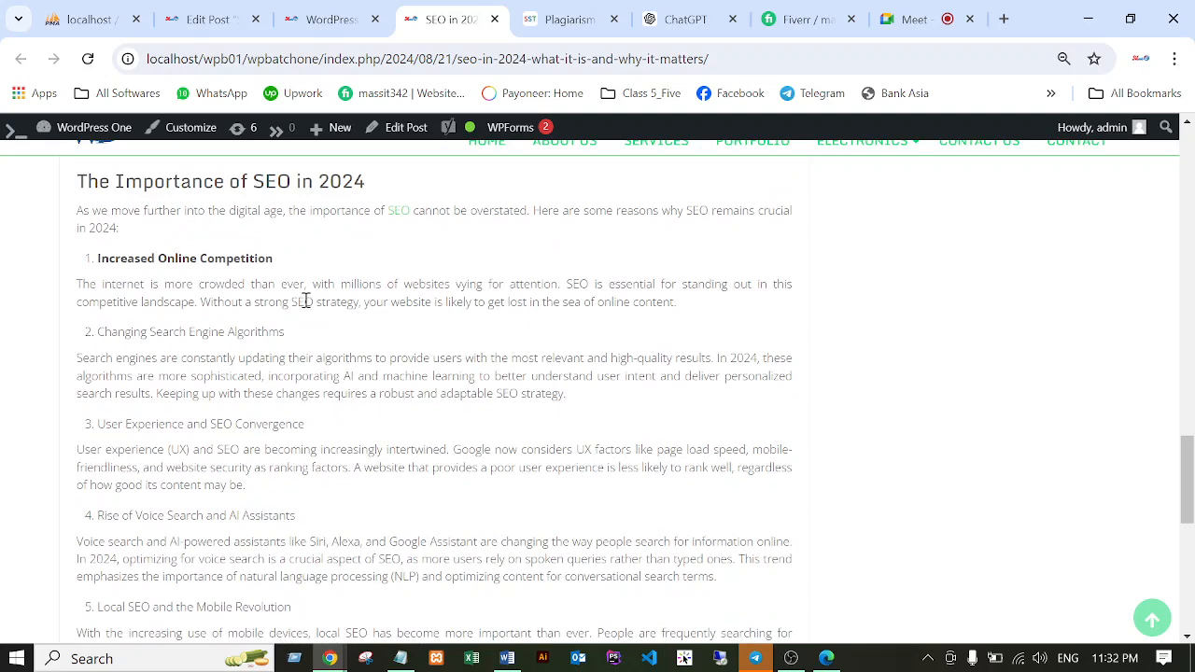
pyautogui.scroll(-2, 371, 392)
pyautogui.scroll(-3, 379, 408)
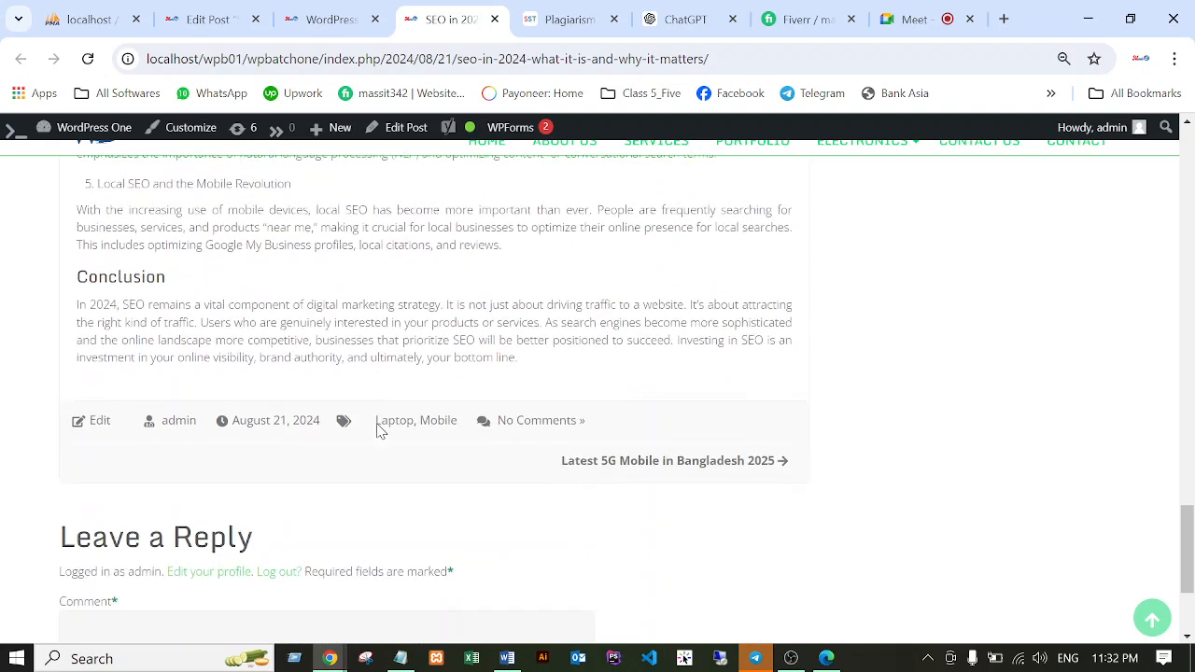
pyautogui.scroll(10, 406, 412)
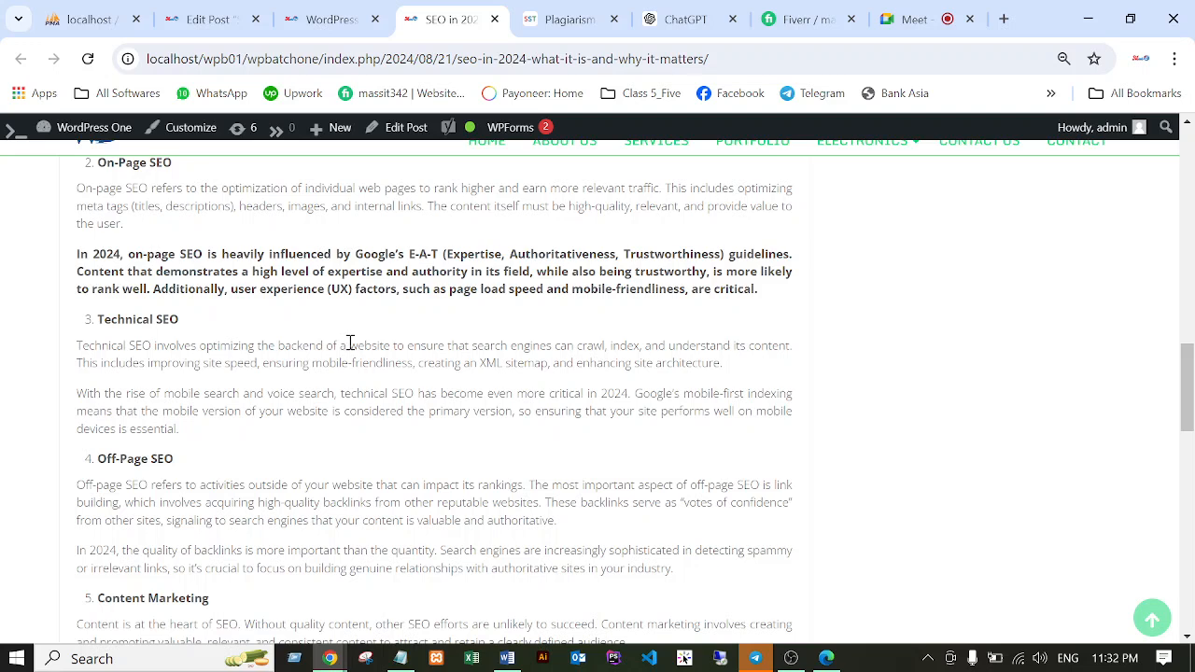
# Highlight "website to" in the Technical SEO paragraph, clear the highlight, and select the post's full URL.
pyautogui.moveTo(351, 342); pyautogui.dragTo(413, 354)
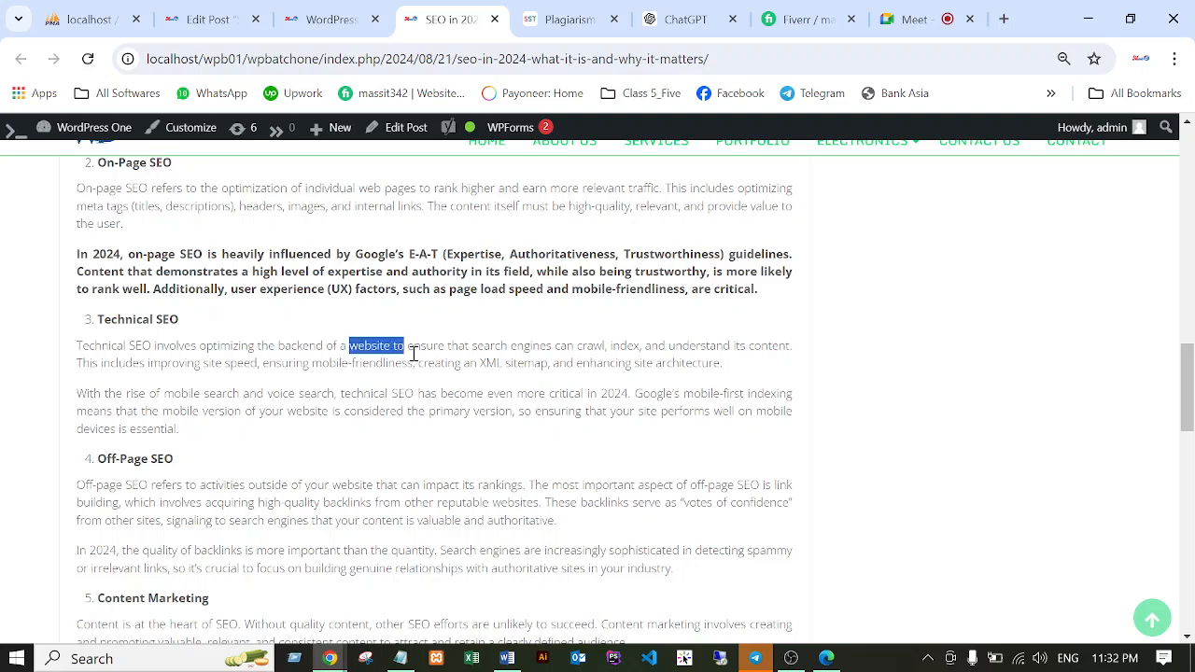
pyautogui.click(407, 347)
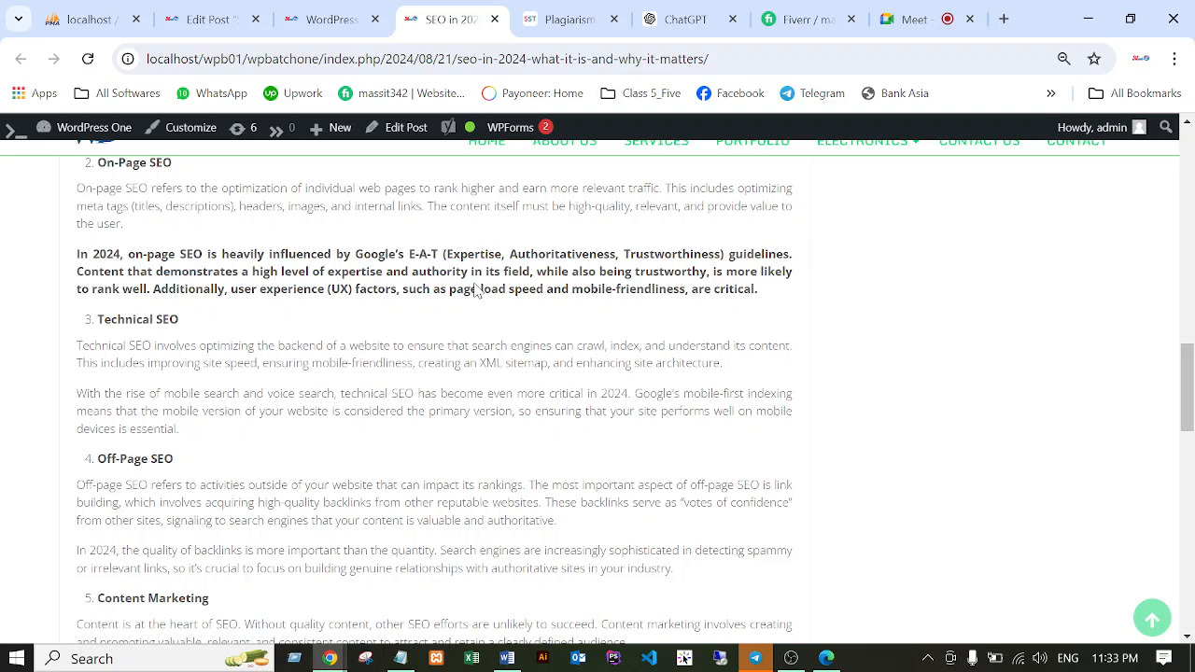
pyautogui.scroll(4, 488, 206)
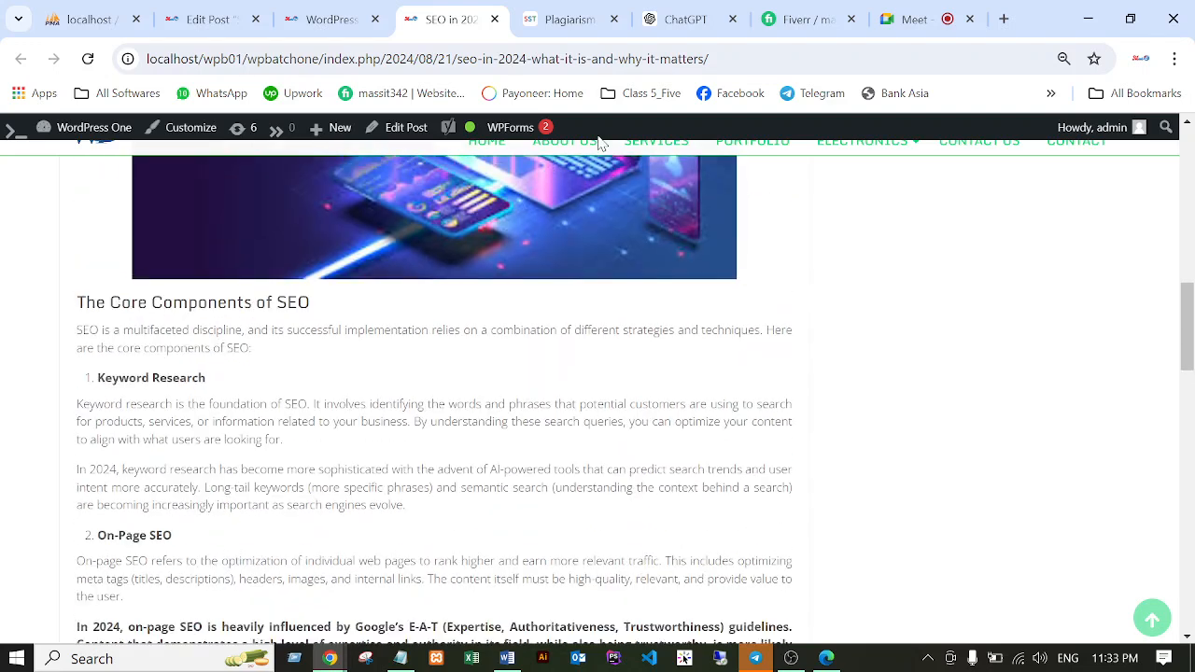
pyautogui.click(746, 59)
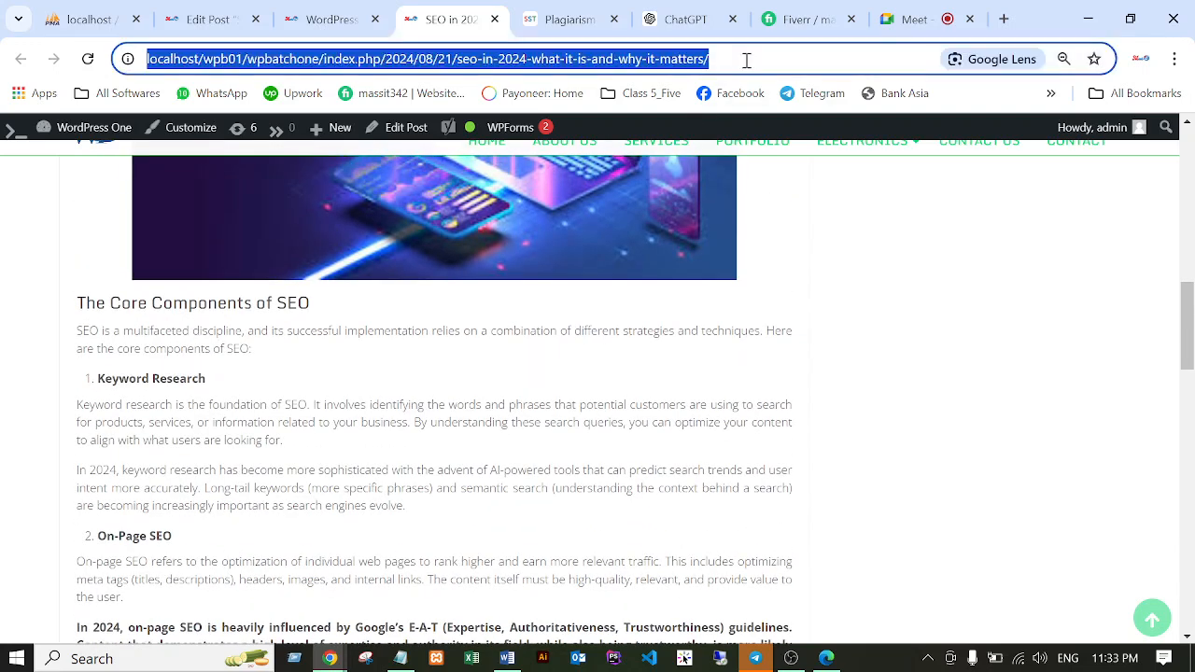
pyautogui.scroll(5, 467, 286)
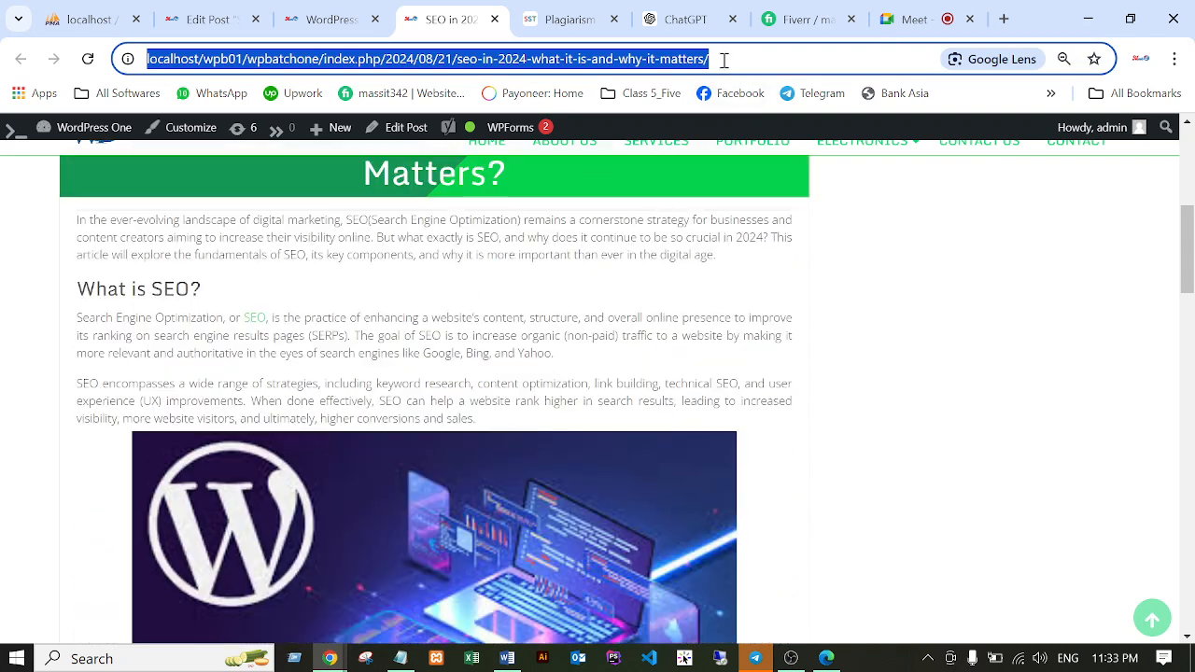
pyautogui.scroll(-3, 715, 292)
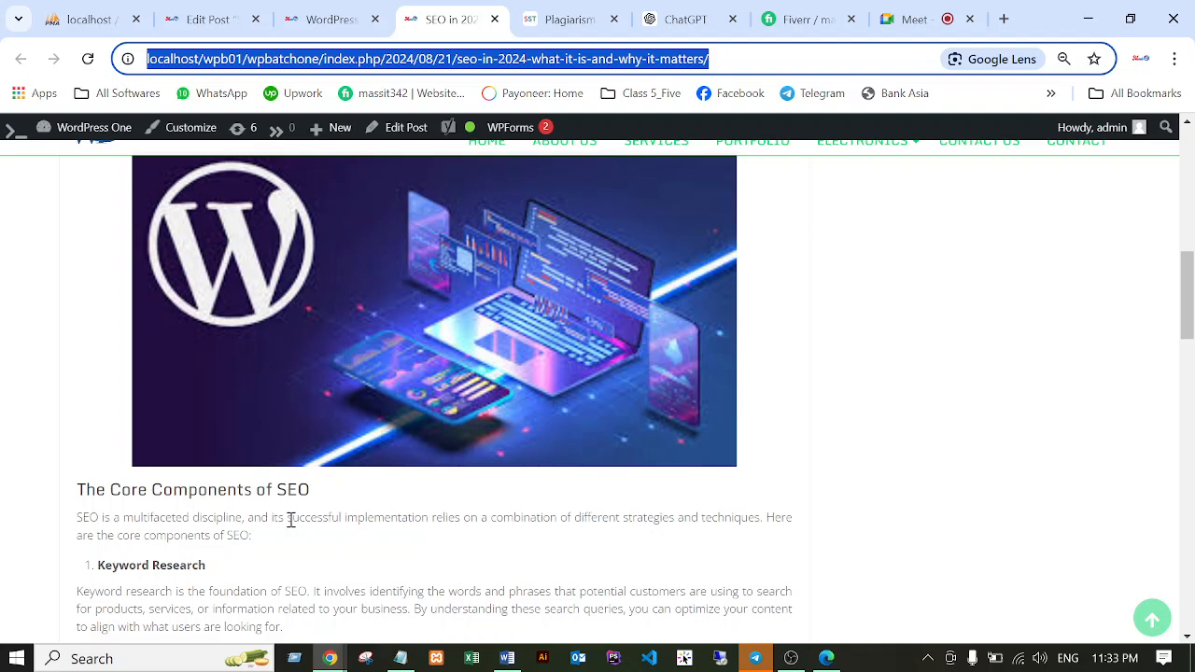
# Point out "successful" under The Core Components of SEO, the post's URL, and "influenced" in the On-Page SEO paragraph by selecting each.
pyautogui.moveTo(287, 519); pyautogui.dragTo(344, 520)
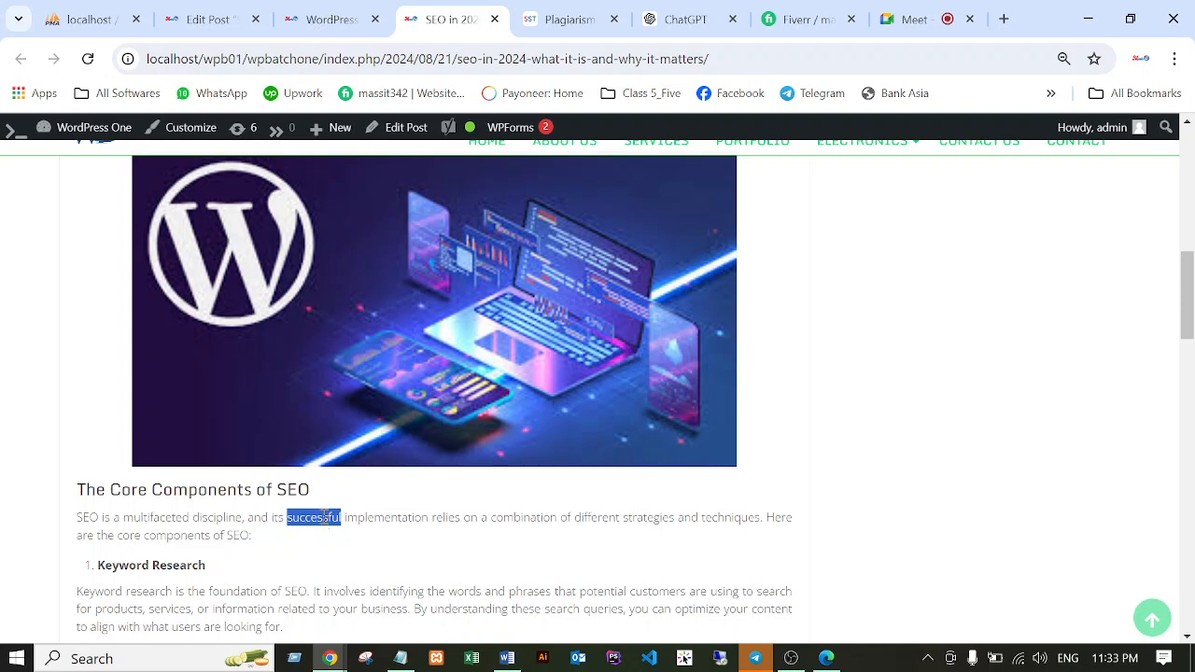
pyautogui.click(505, 53)
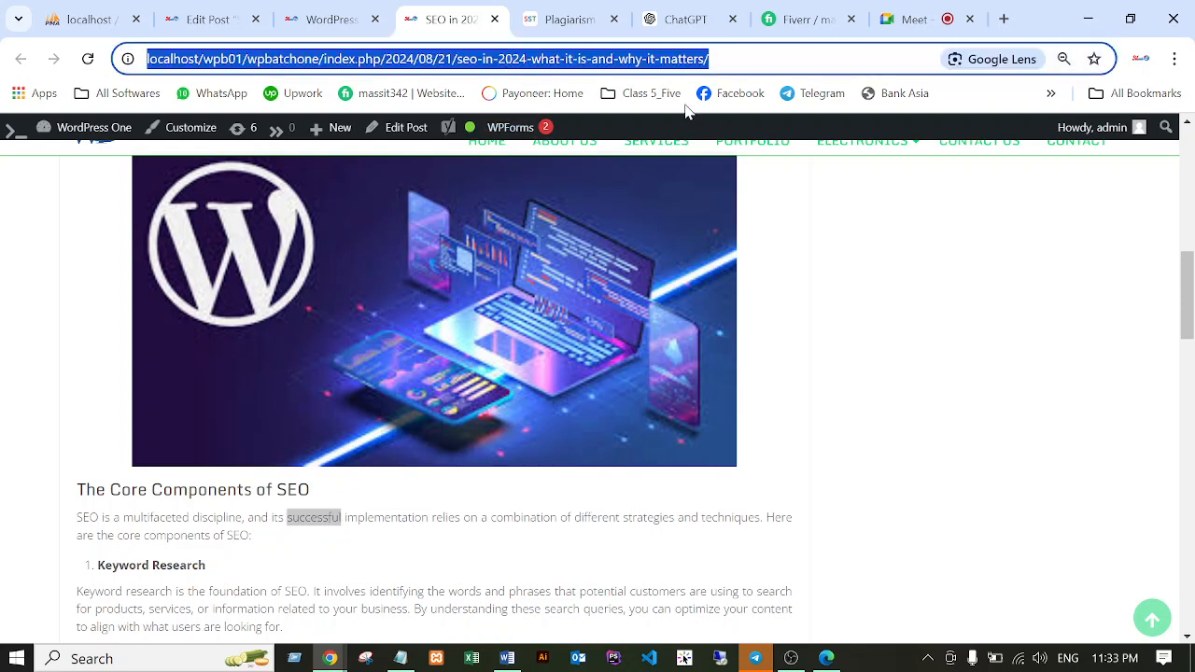
pyautogui.scroll(-2, 657, 392)
pyautogui.scroll(-1, 411, 471)
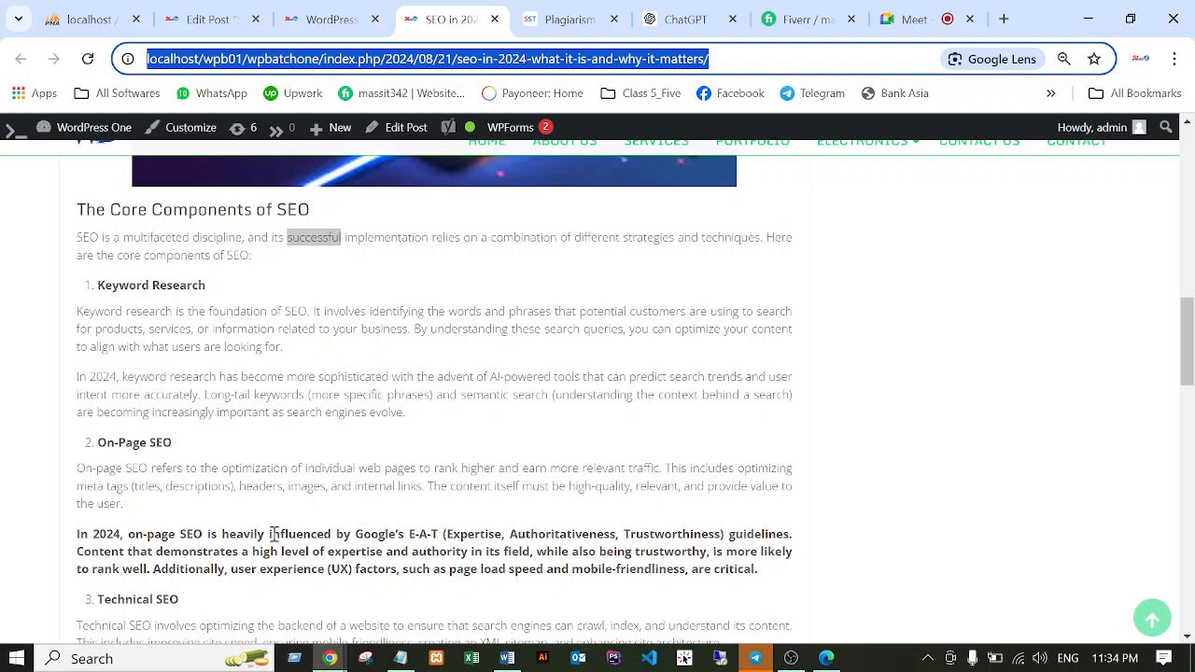
pyautogui.moveTo(269, 534); pyautogui.dragTo(334, 534)
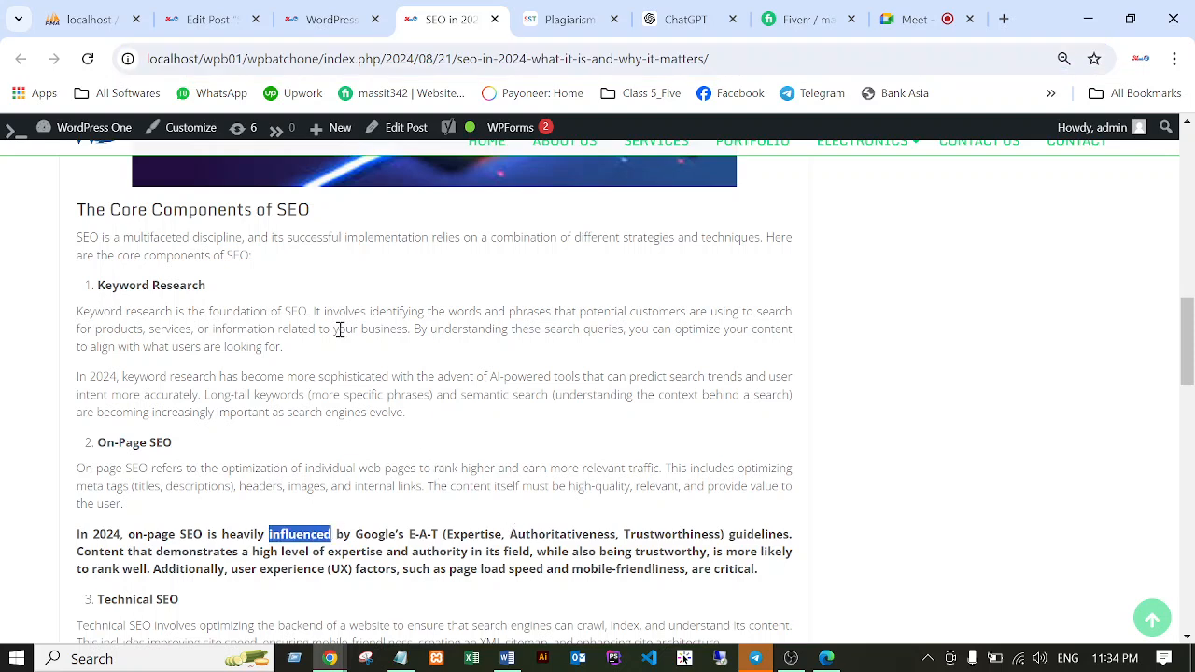
pyautogui.click(330, 382)
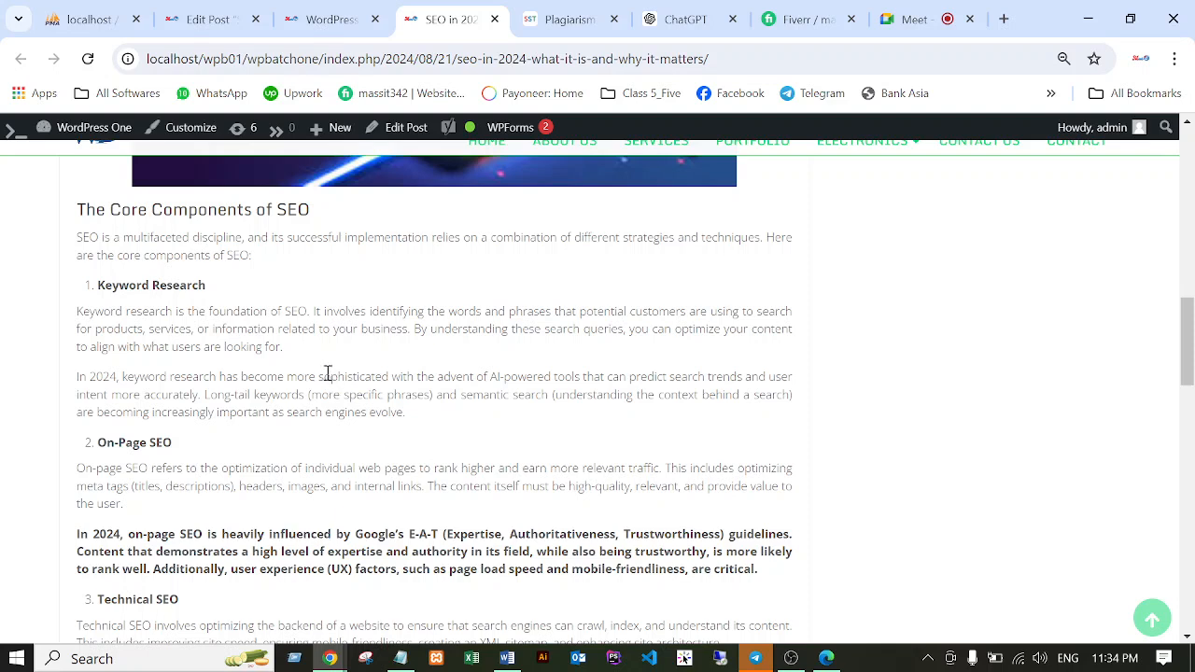
# Look over the live post once more between its site header and the Off-Page SEO section.
pyautogui.scroll(10, 328, 374)
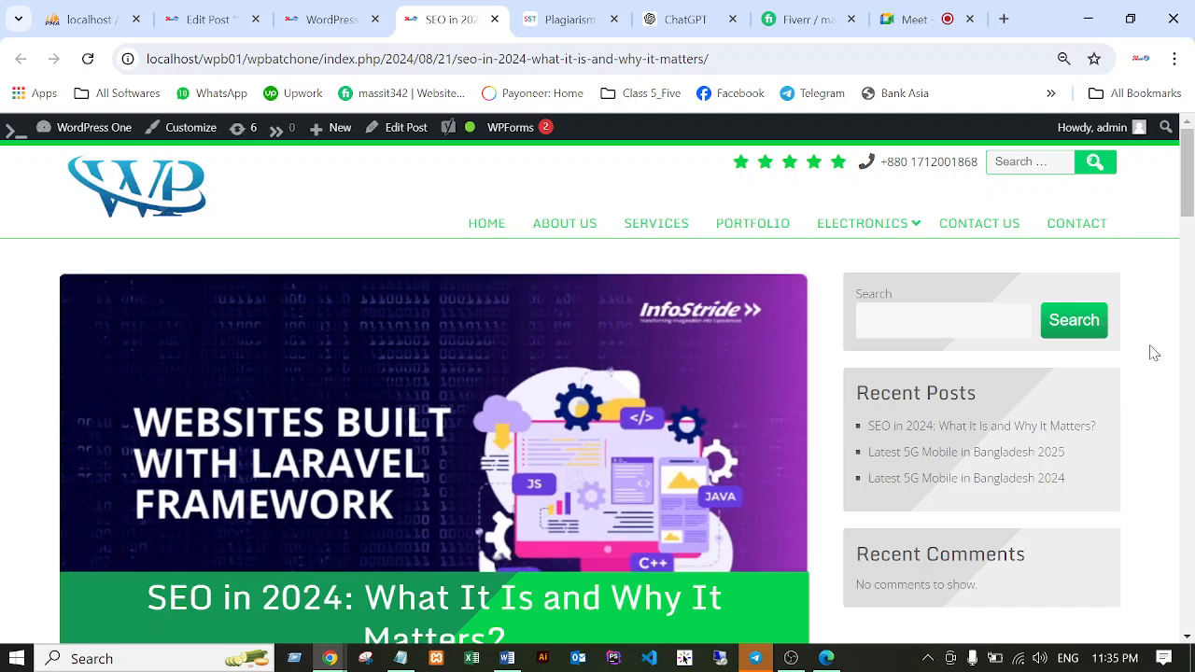
pyautogui.scroll(-10, 792, 342)
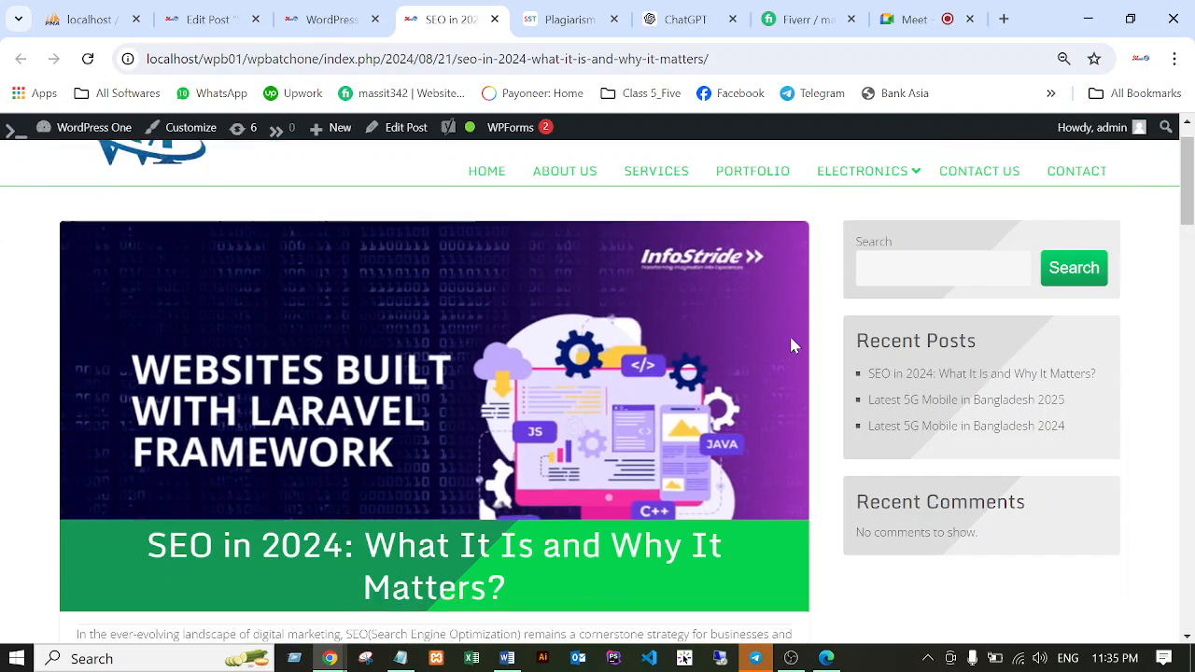
pyautogui.scroll(-15, 734, 363)
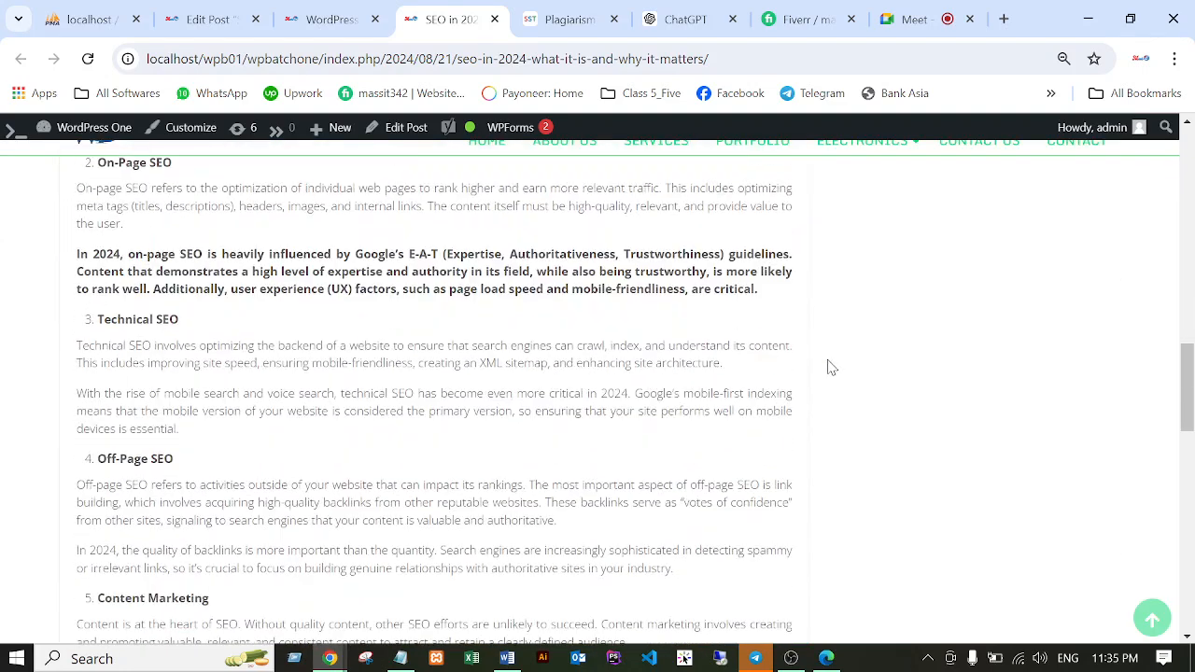
pyautogui.scroll(8, 869, 414)
pyautogui.scroll(12, 869, 414)
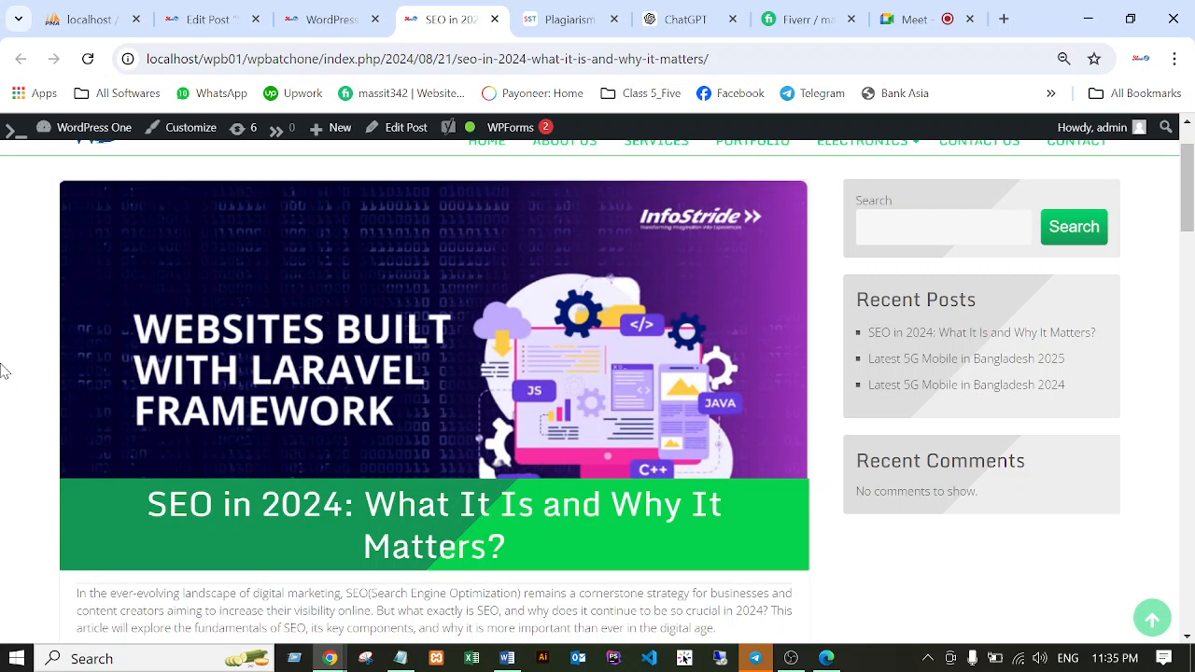
pyautogui.scroll(2, 10, 369)
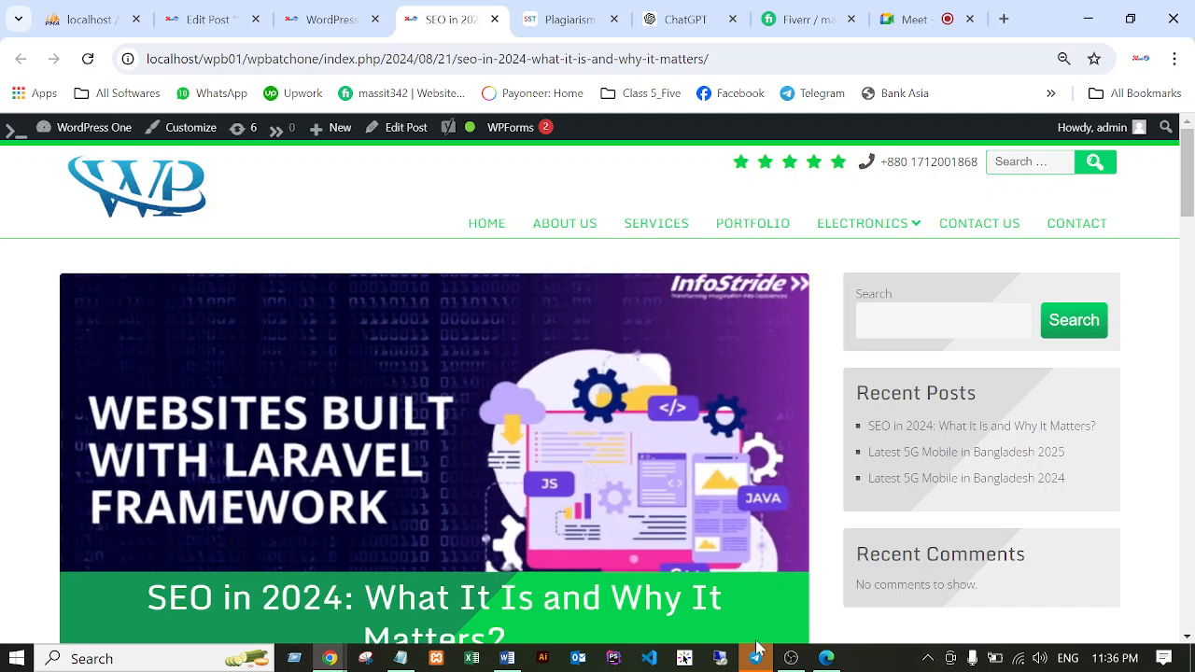
pyautogui.click(791, 658)
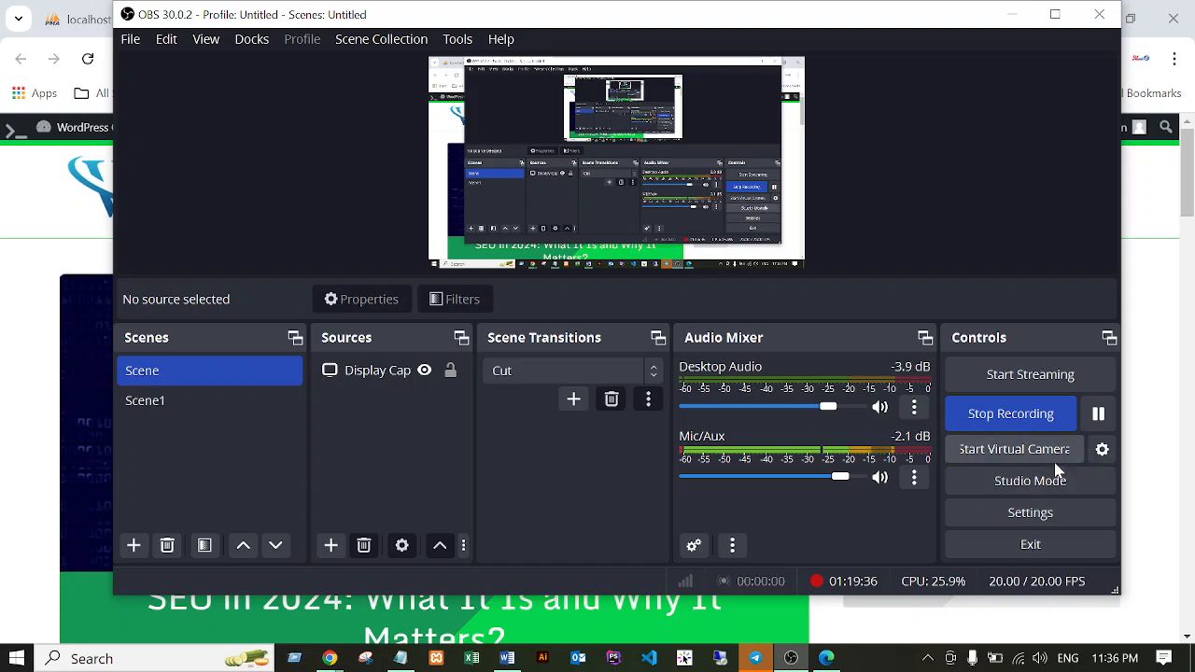